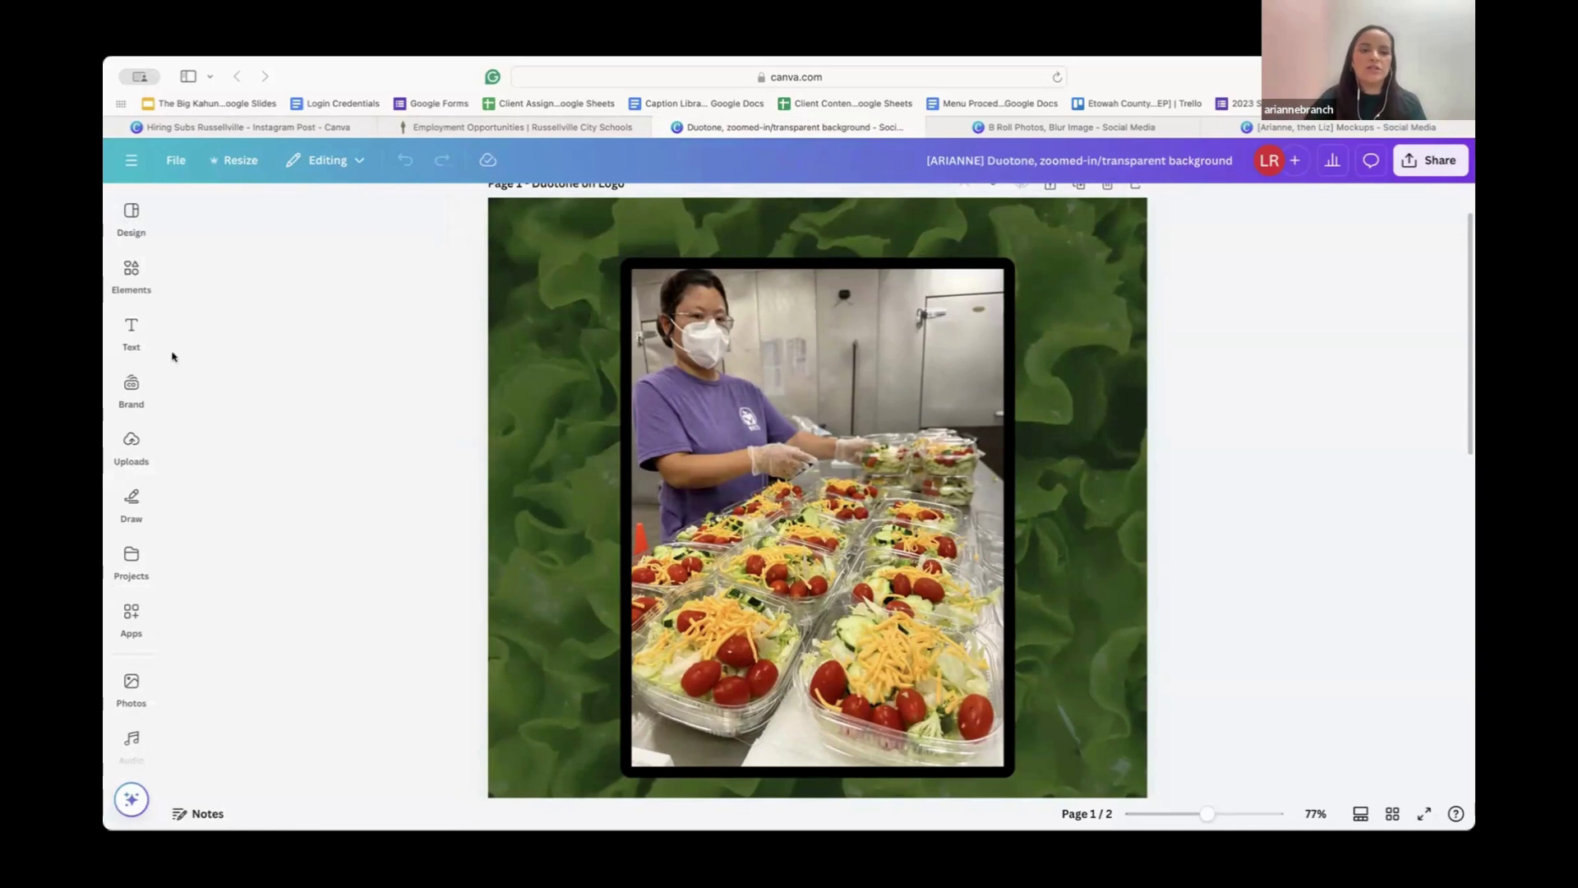
Step: Insert the full Johnston logo with its lettering from the Johnston brand kit onto page 1
click(132, 271)
click(130, 329)
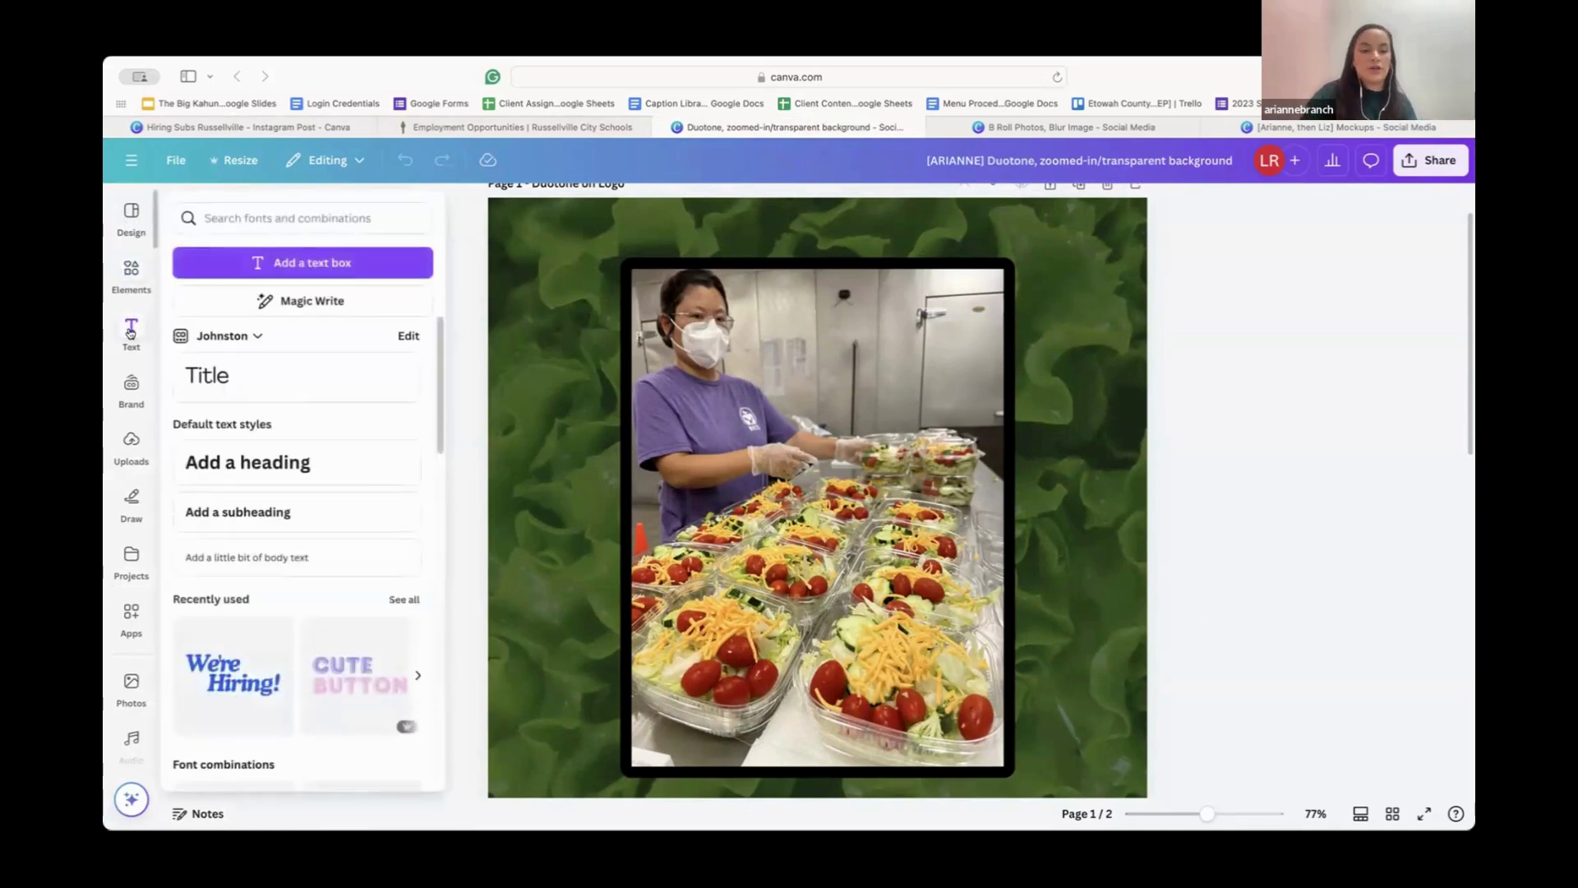
click(132, 384)
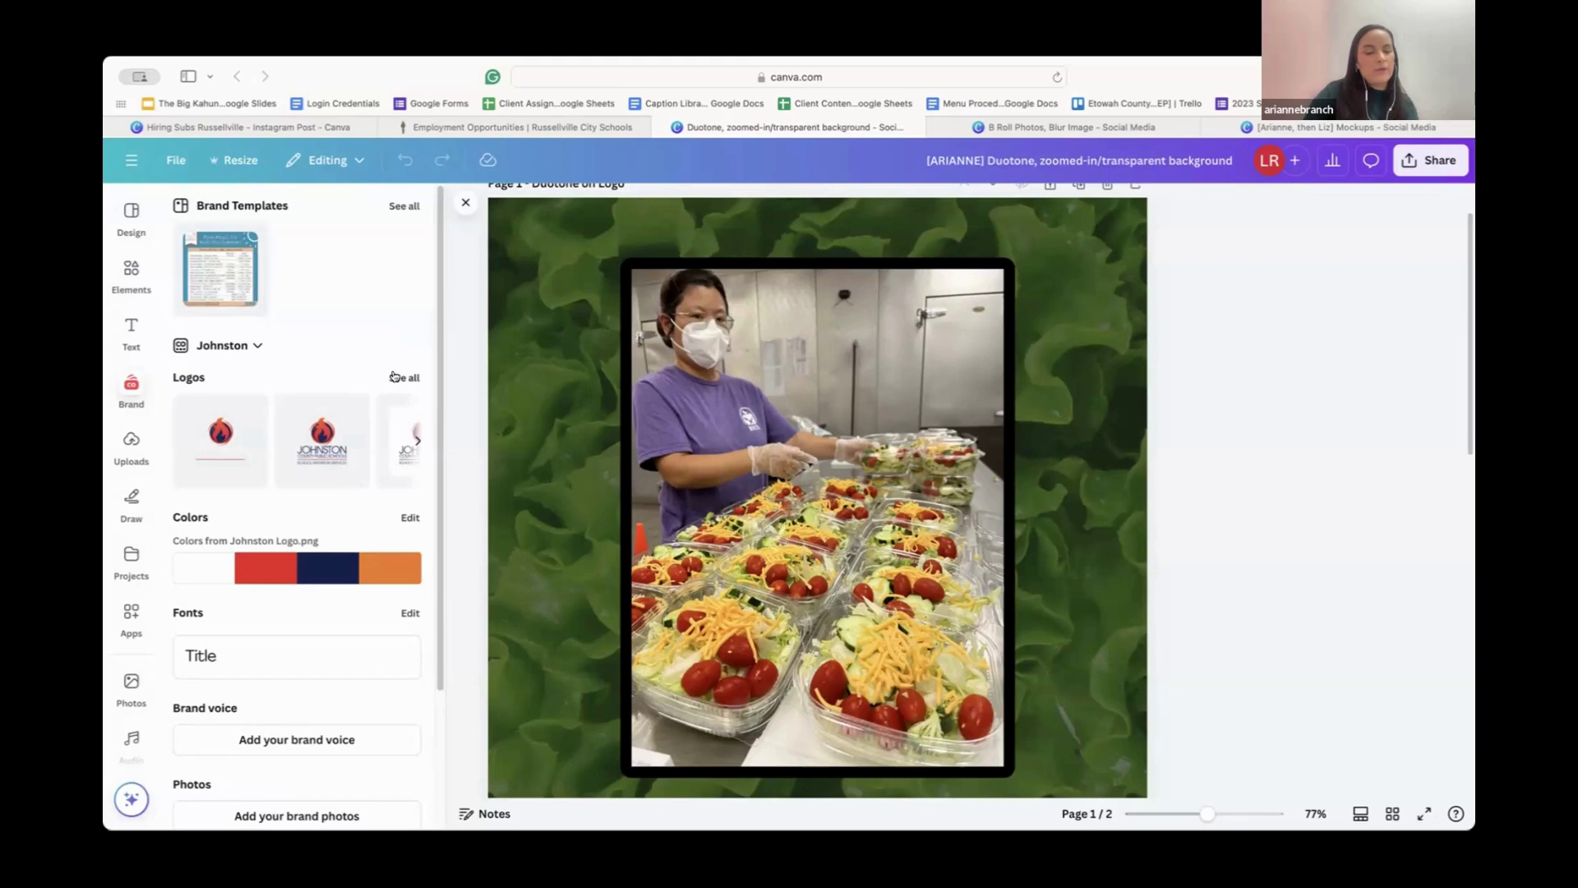
click(329, 452)
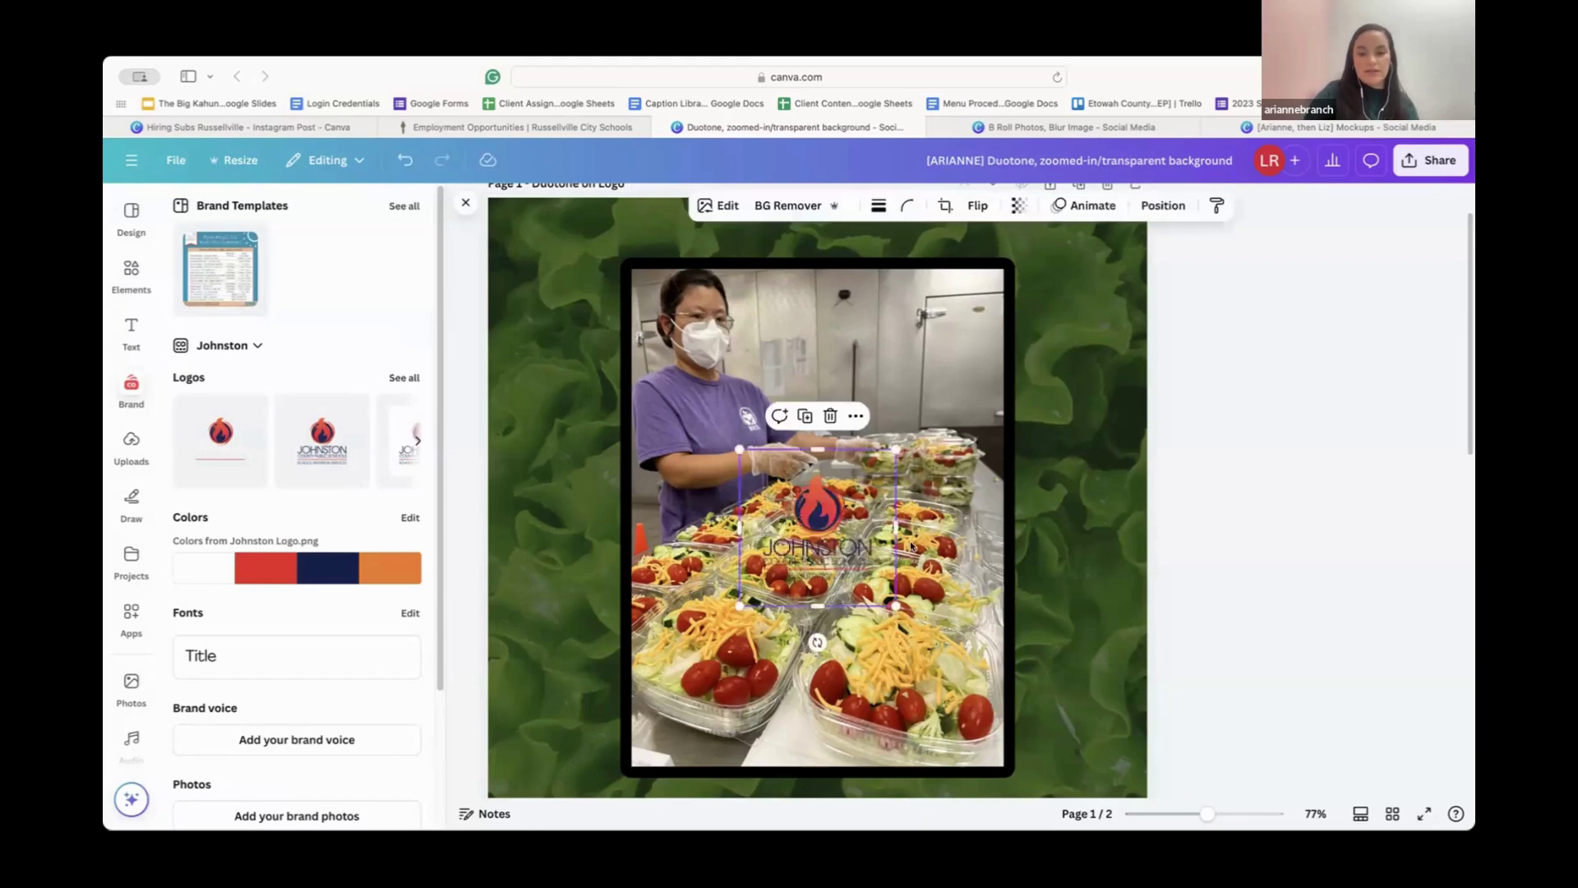
Step: Move the Johnston logo to the bottom-right corner of page 1 and shrink it to fit beside the photo
drag(838, 523, 1073, 707)
scroll(1073, 702, down, 2)
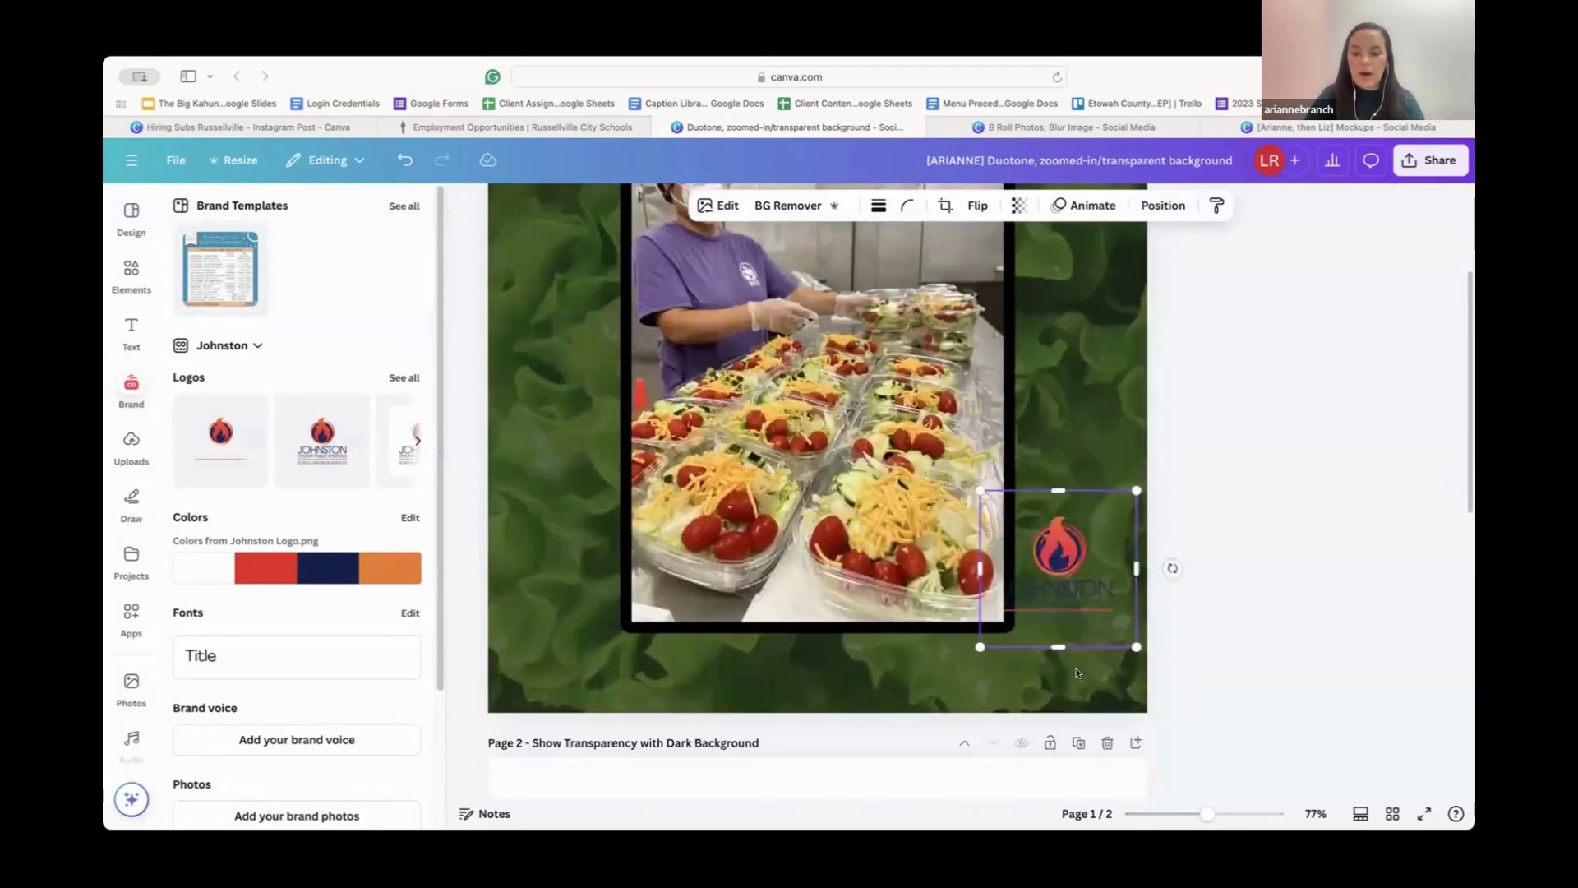
click(1067, 648)
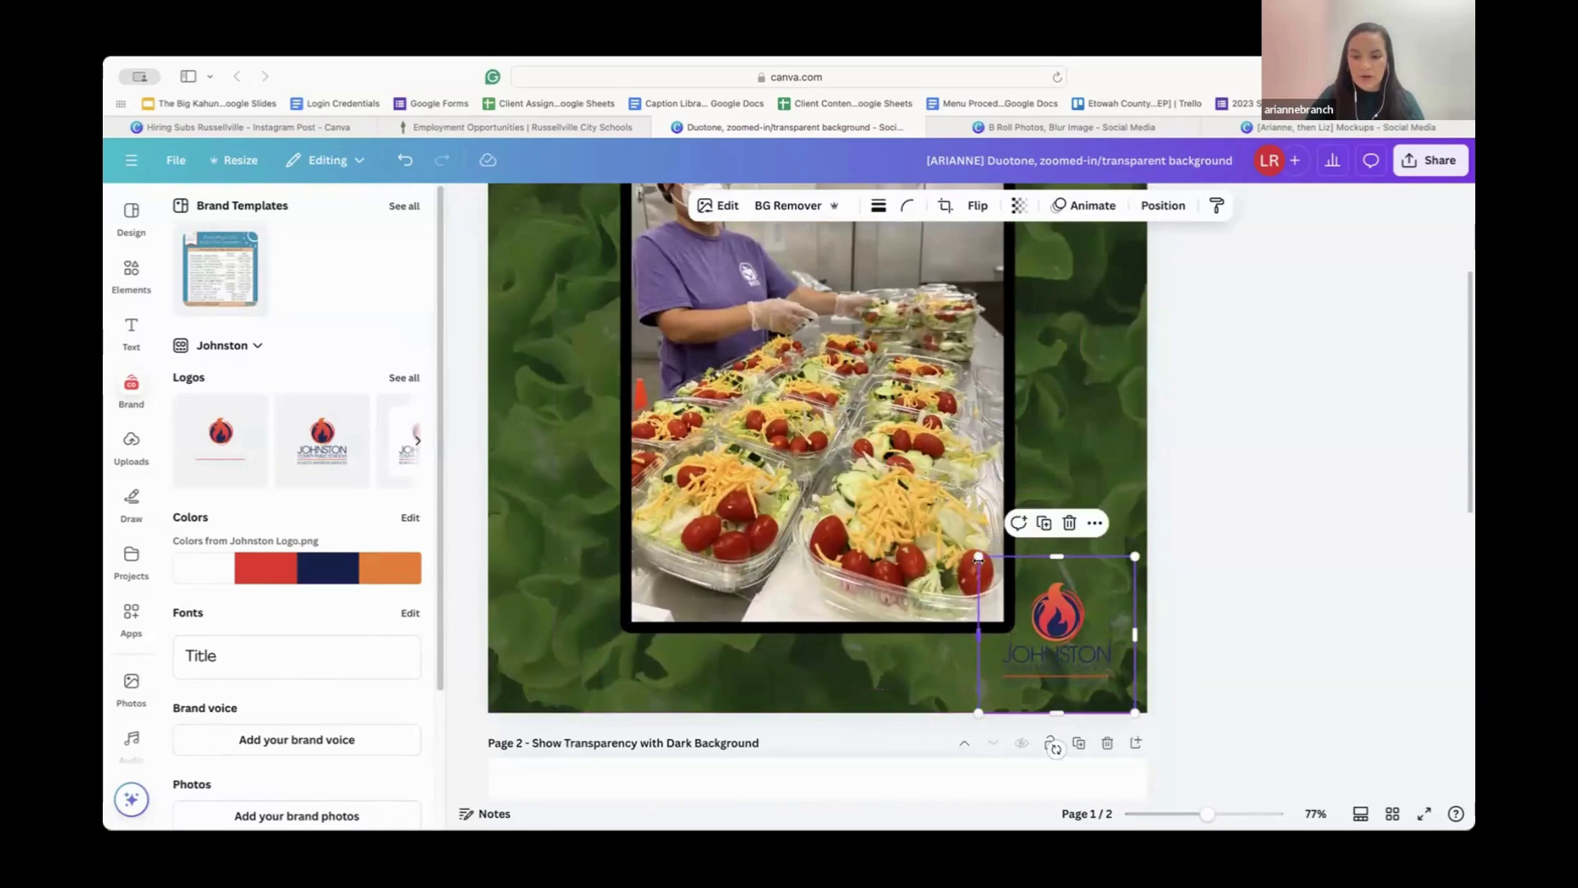
drag(978, 551, 1064, 609)
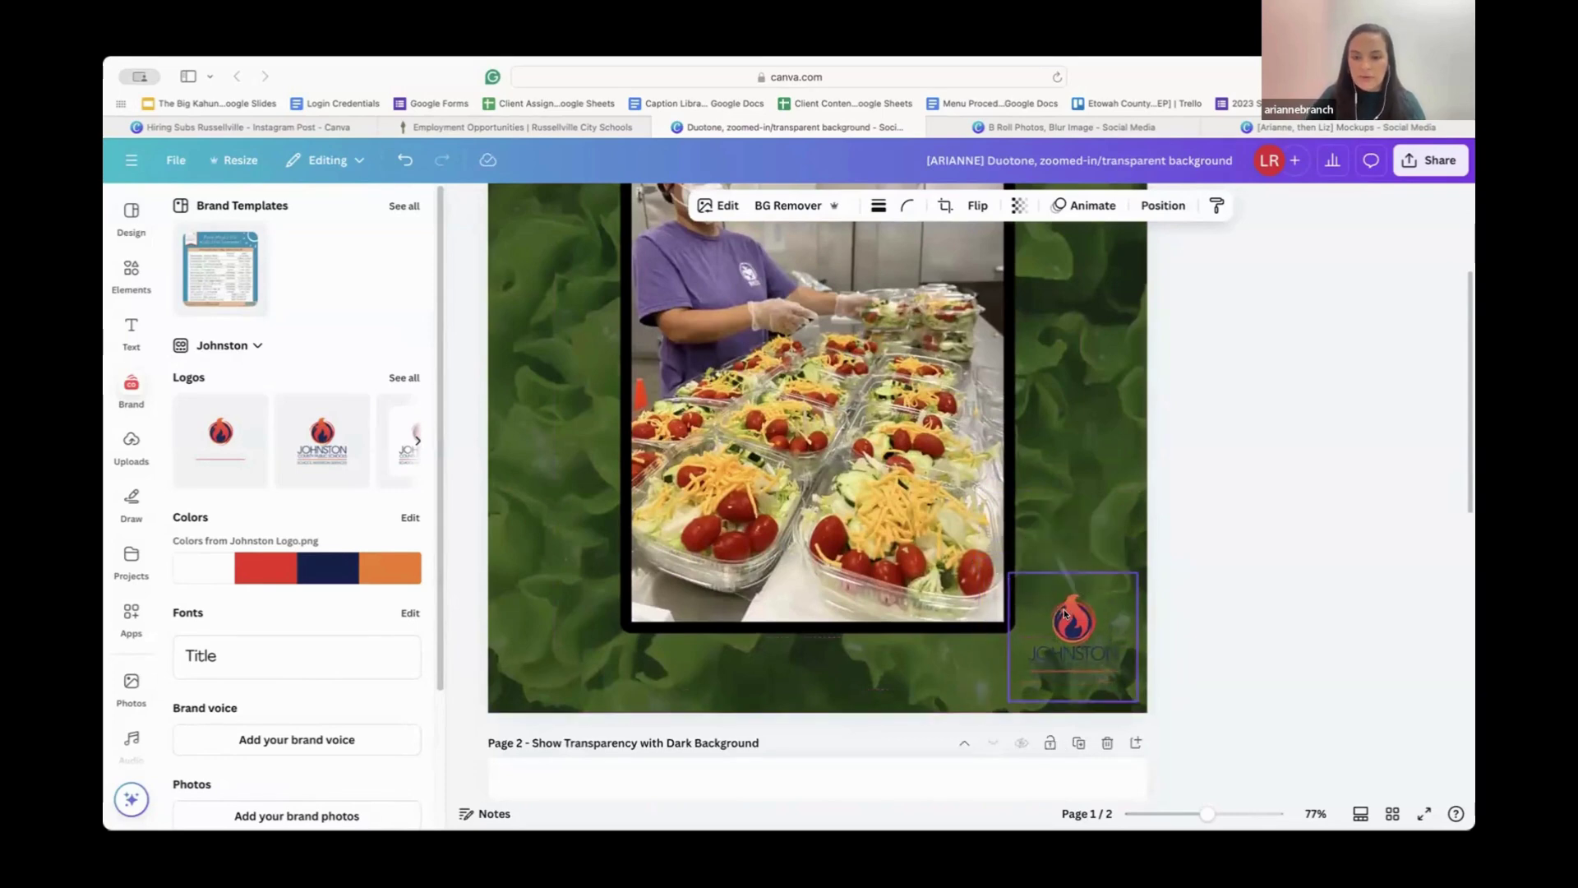
click(1260, 616)
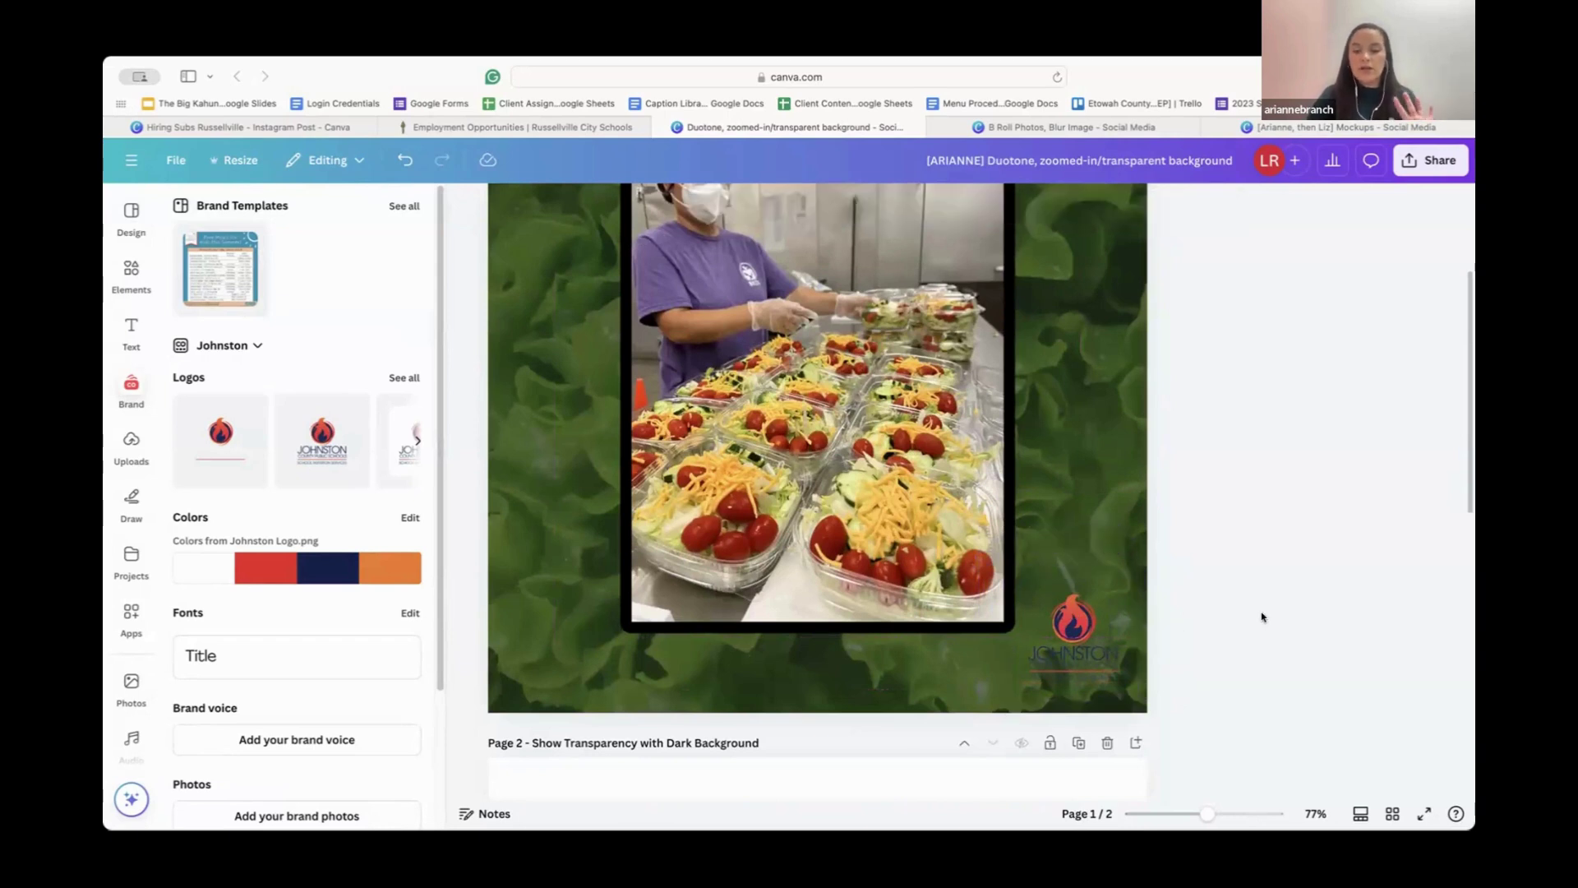
Step: Apply the Custom Duotone effect to the Johnston logo on page 1
click(1102, 624)
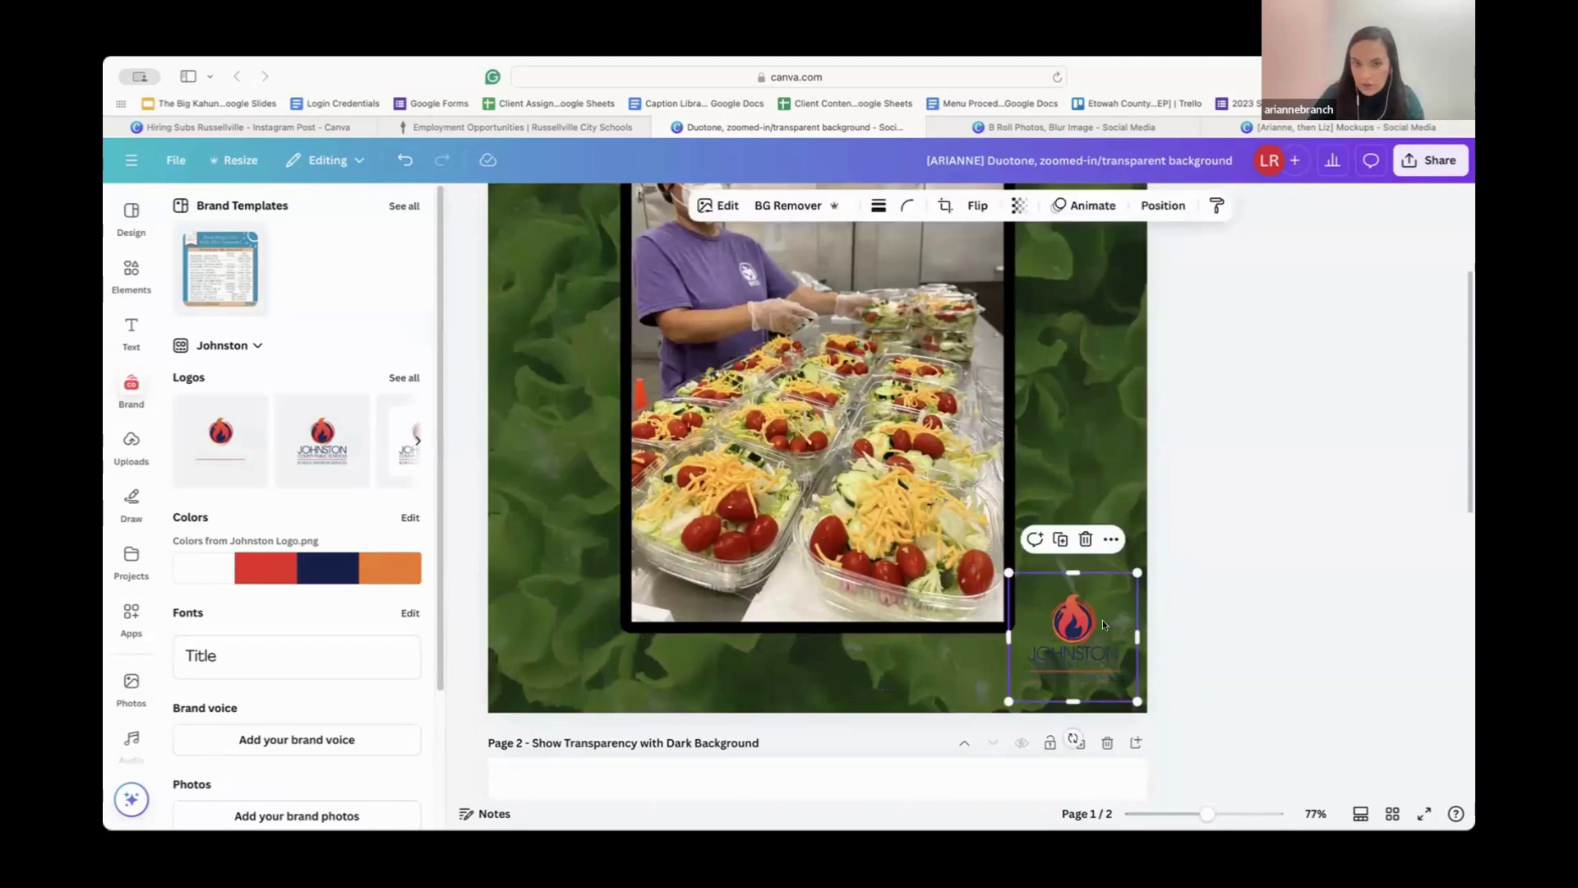
click(713, 205)
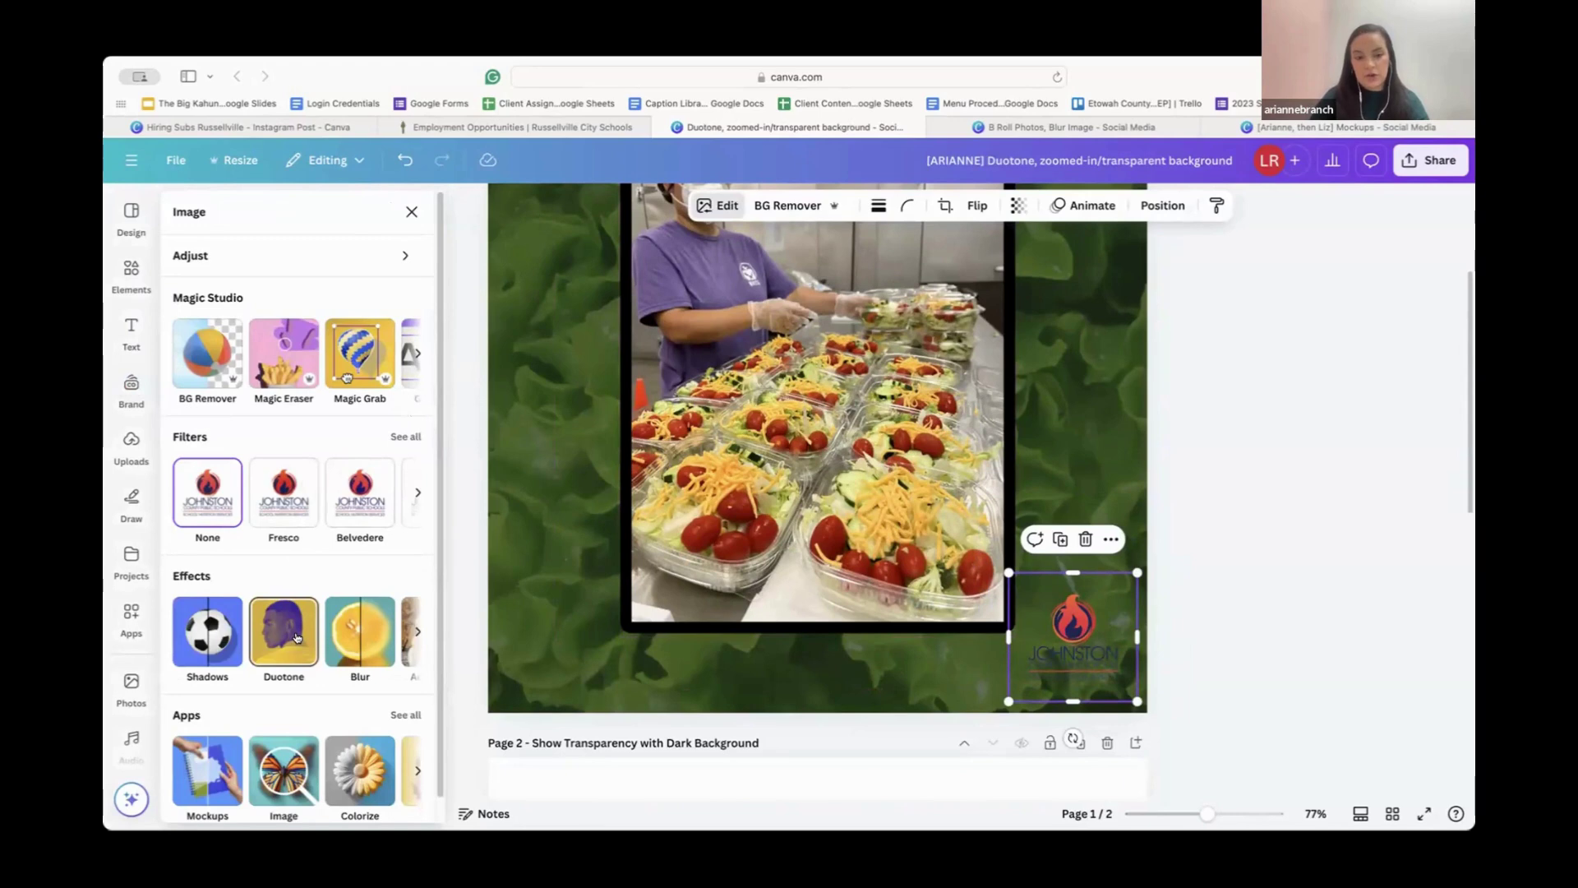
click(298, 638)
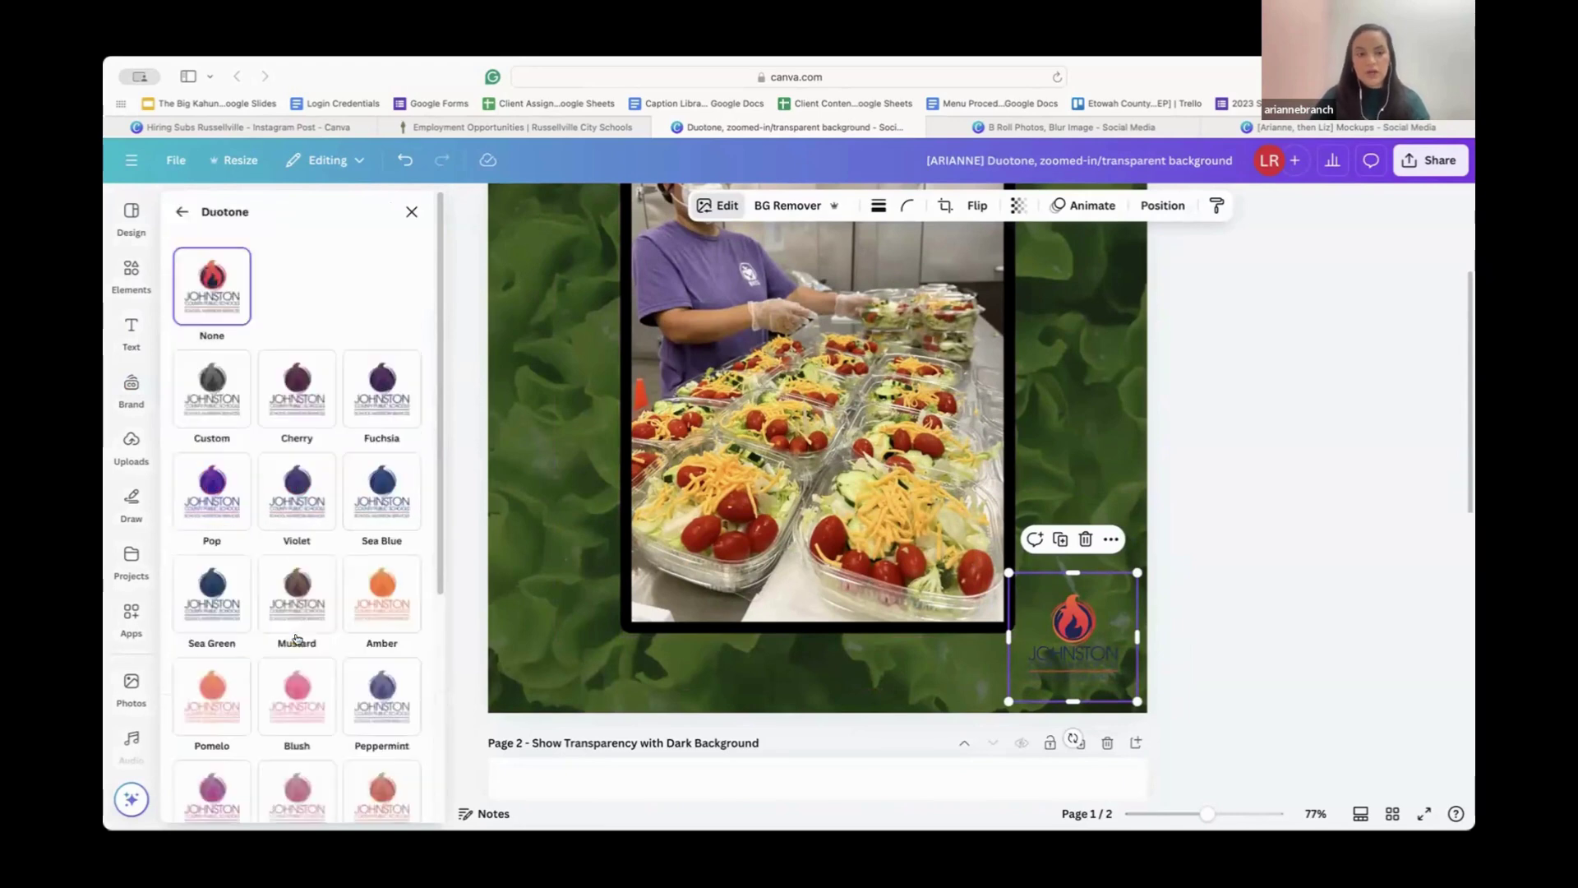
click(345, 607)
scroll(325, 510, down, 3)
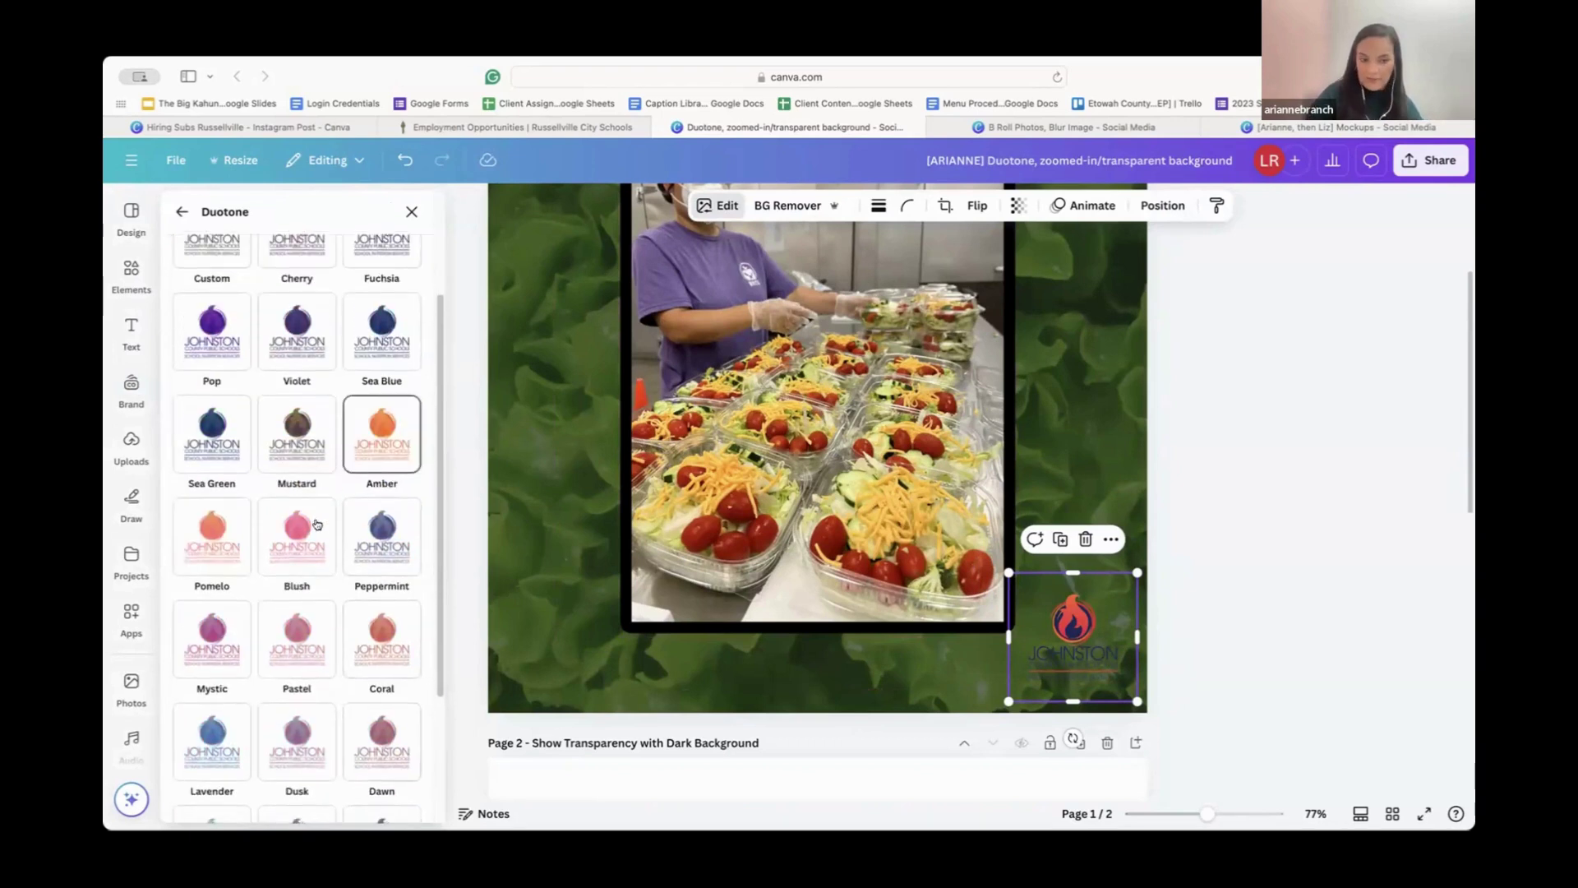
scroll(318, 524, down, 3)
click(410, 575)
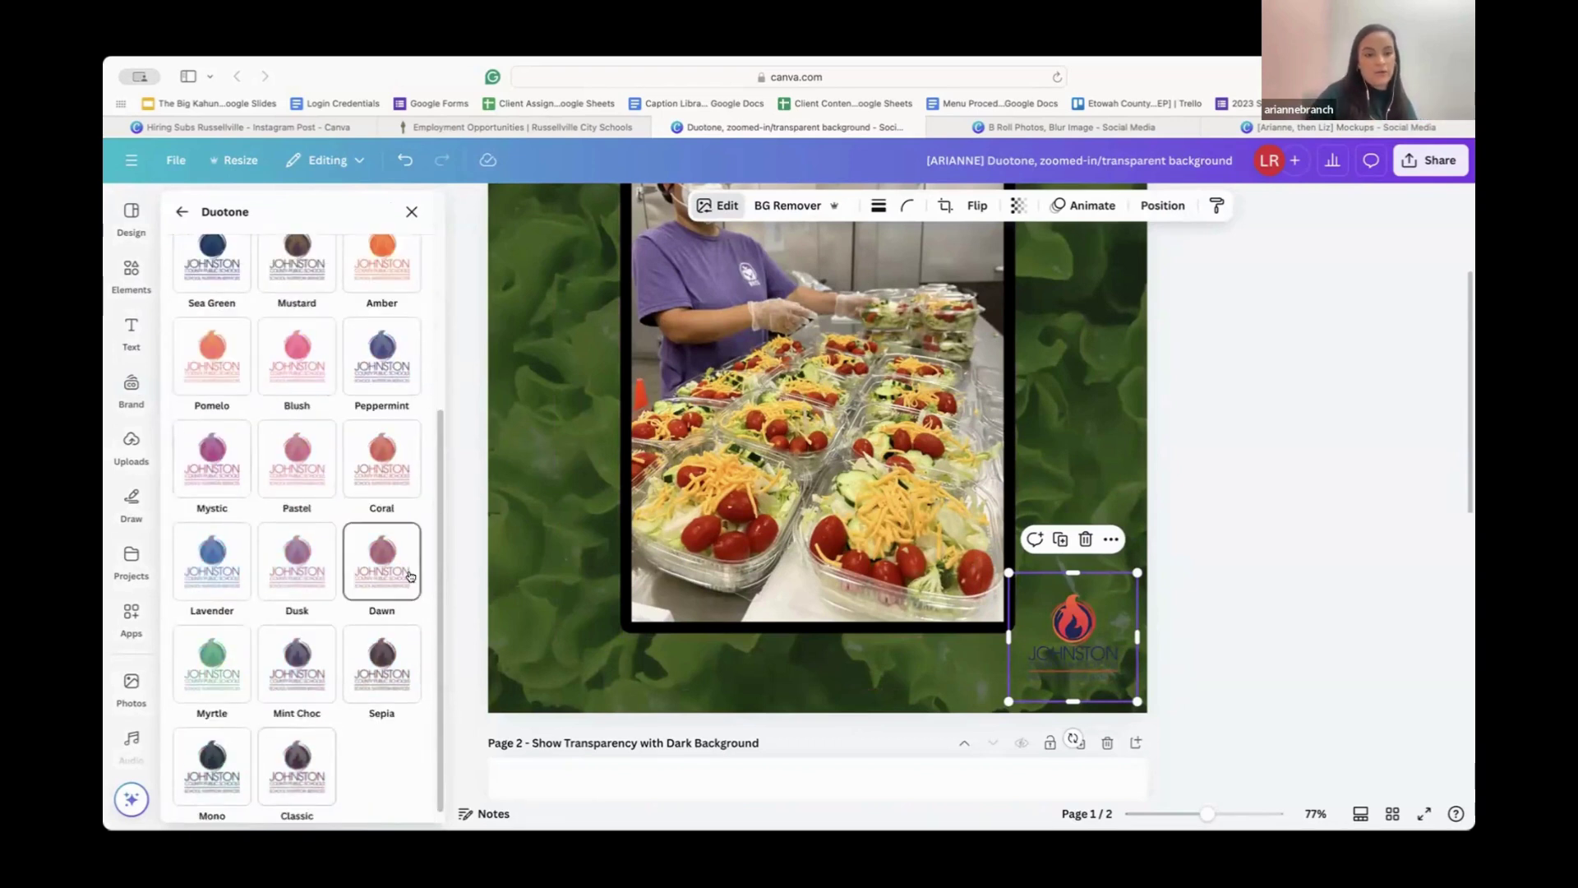
scroll(403, 460, up, 5)
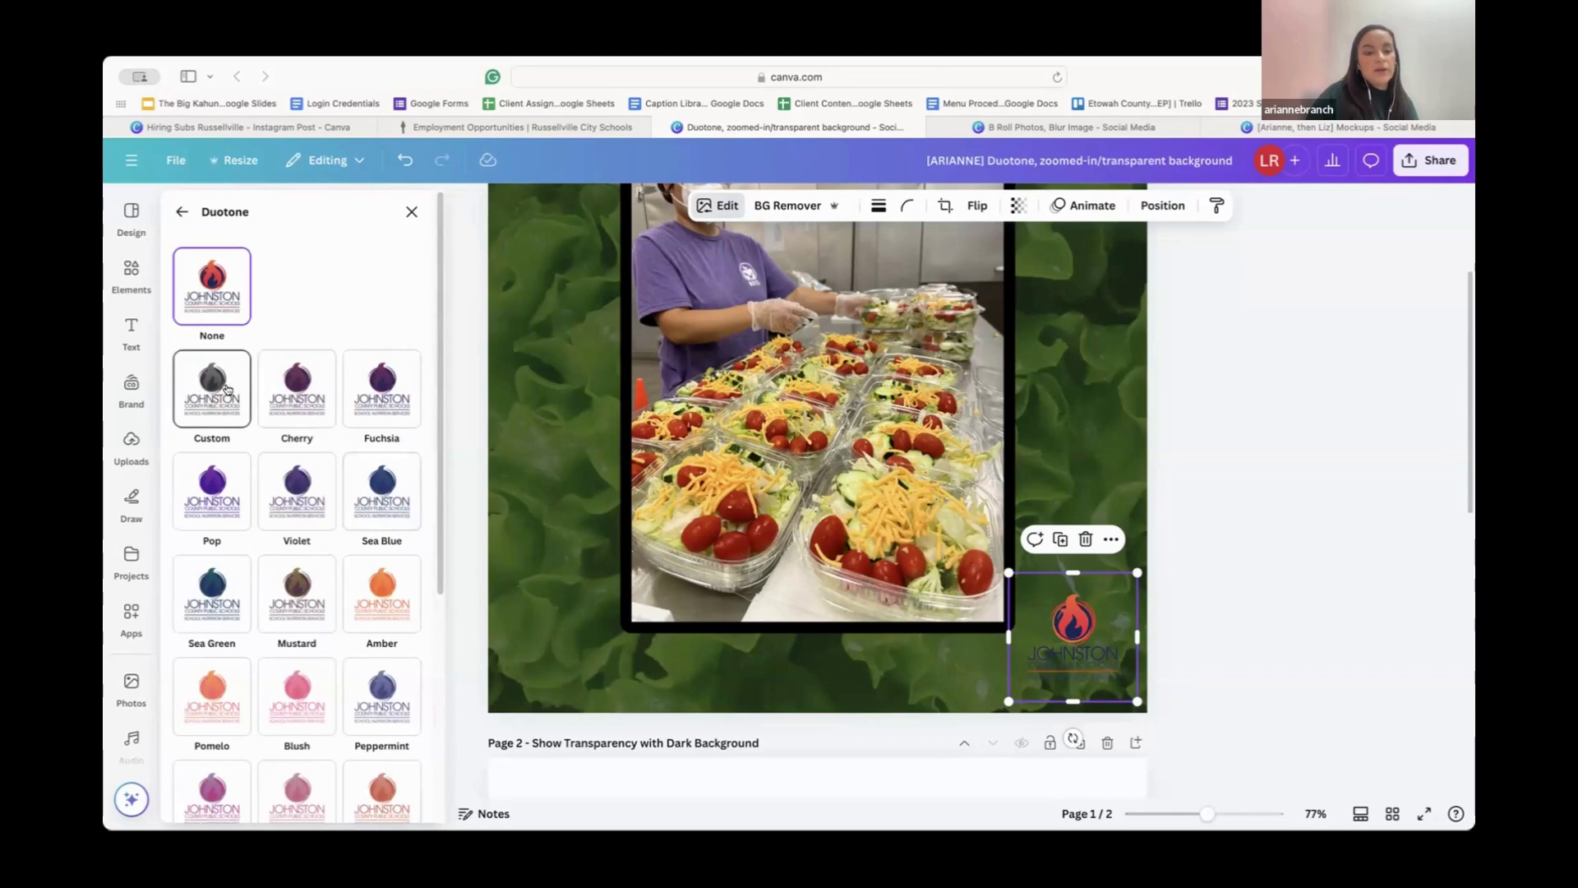
click(227, 388)
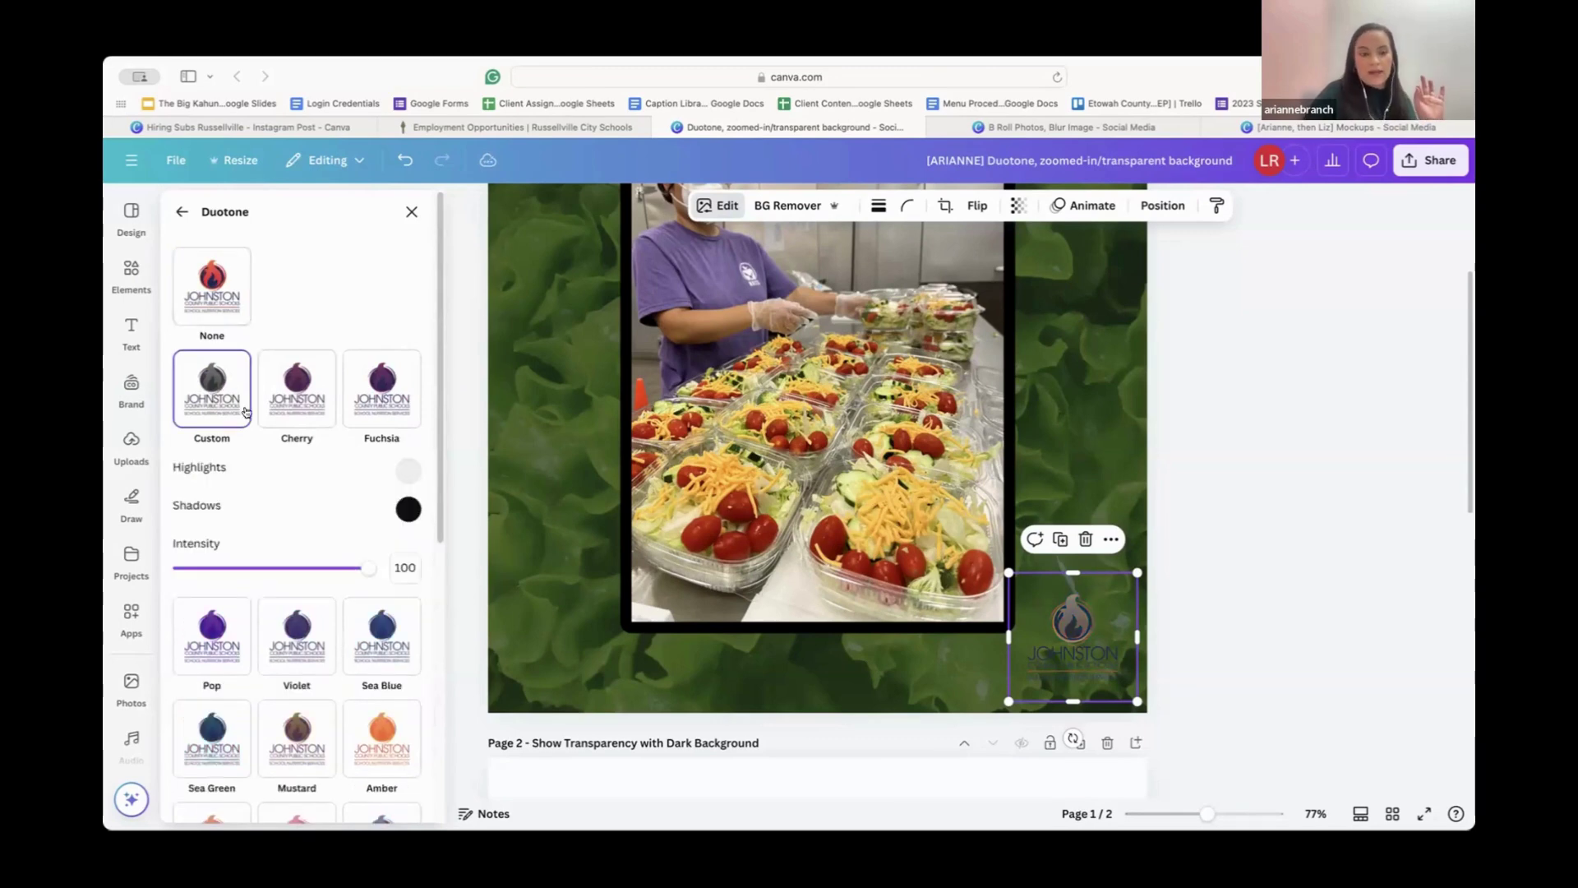
Step: Set the logo's Duotone shadows color to white (#FFFFFF) and its highlights color to dark gray (#3D3D3D)
click(408, 509)
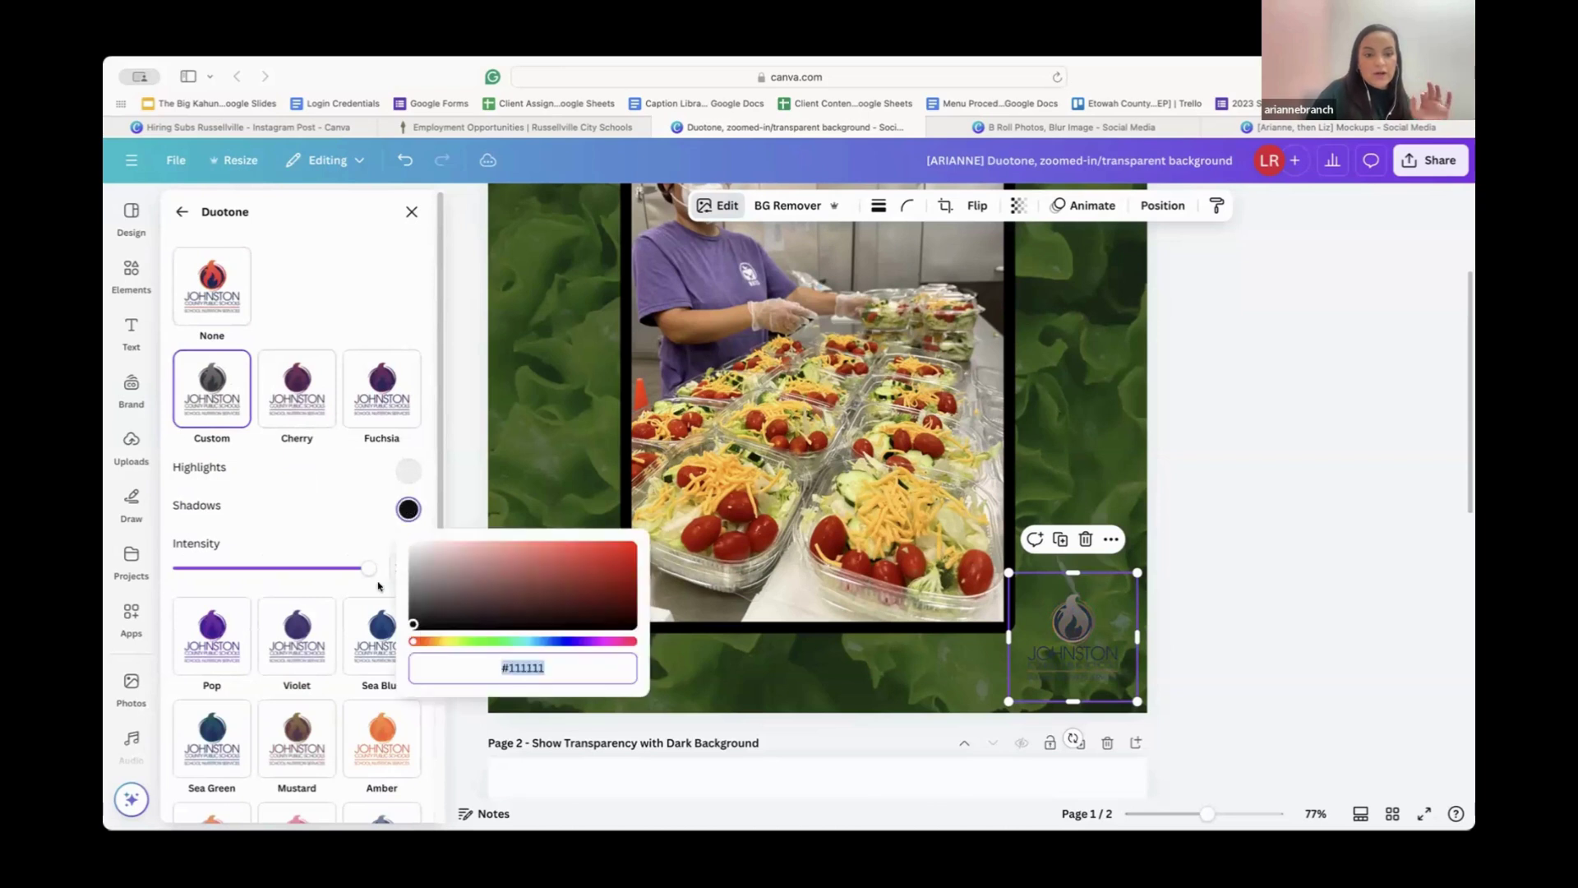
click(413, 625)
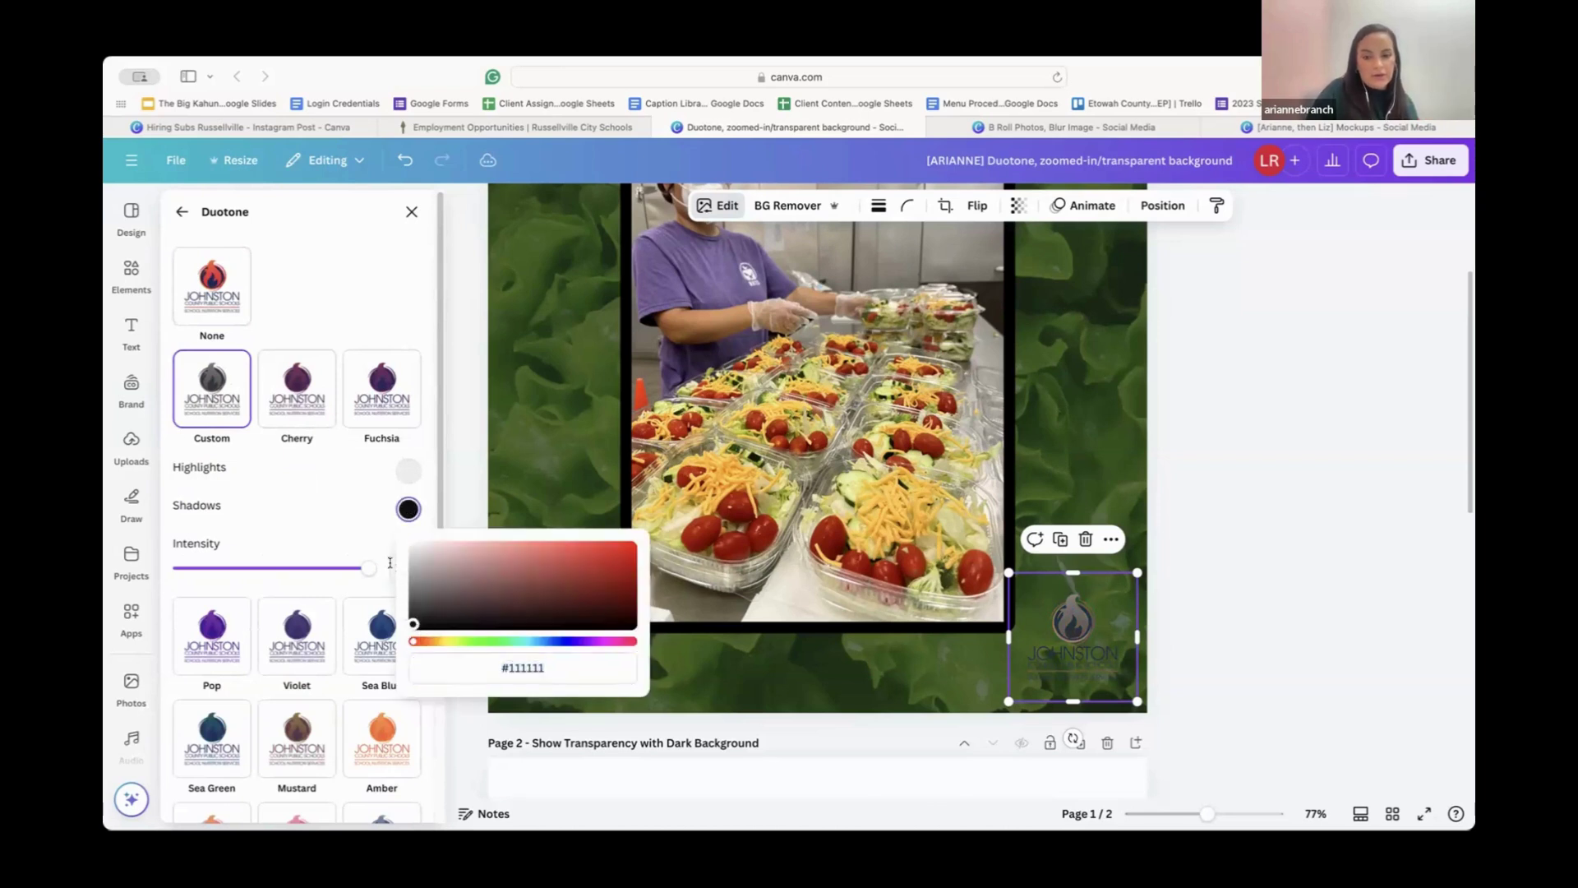
drag(411, 624, 399, 534)
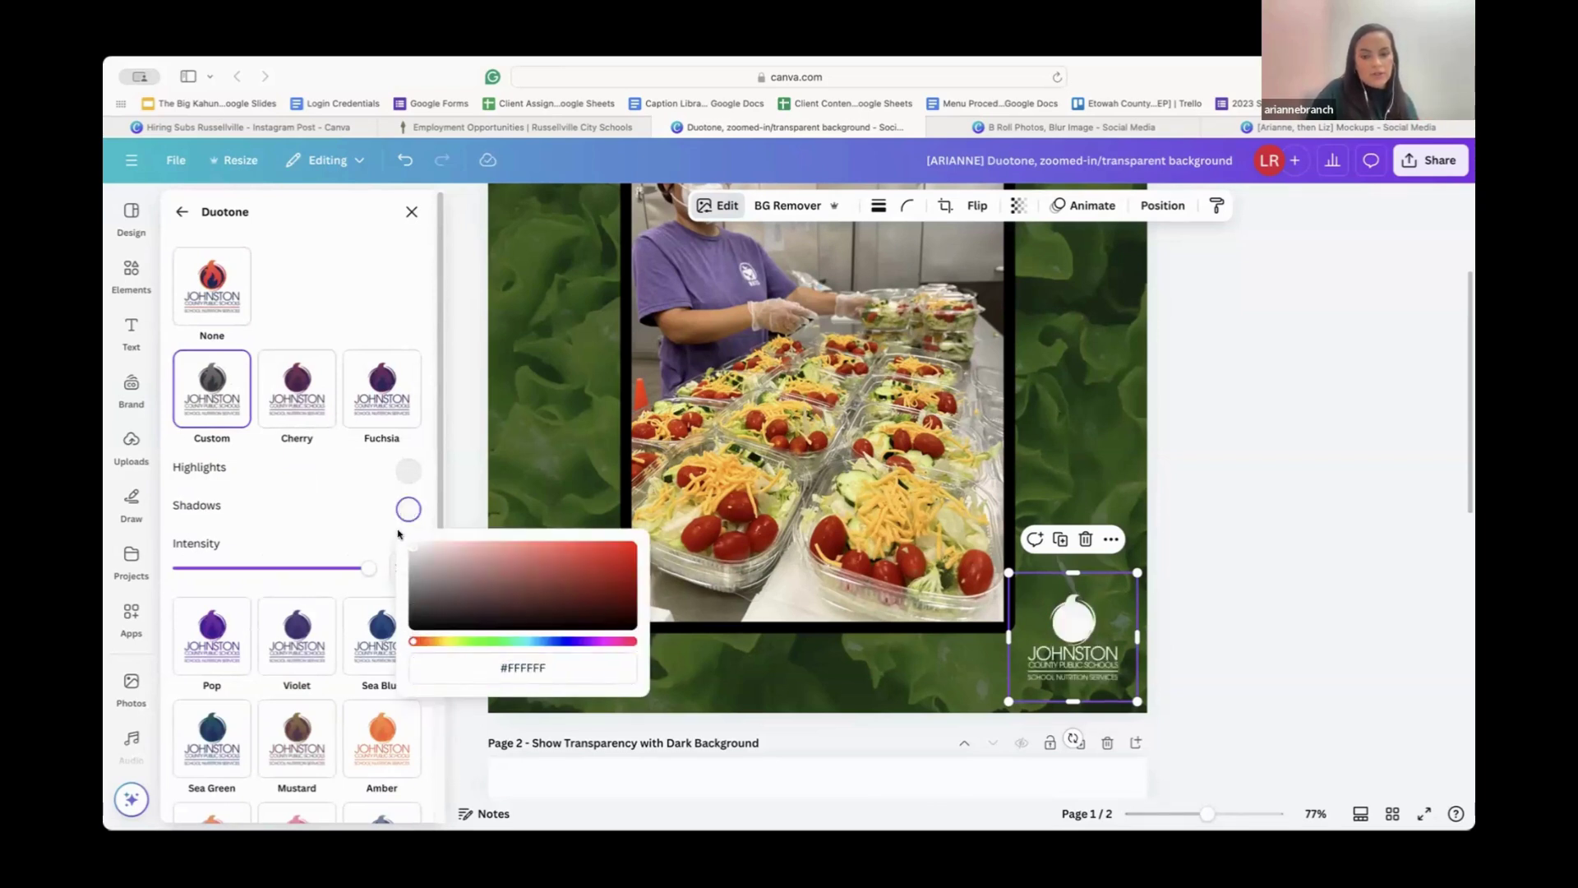
click(408, 470)
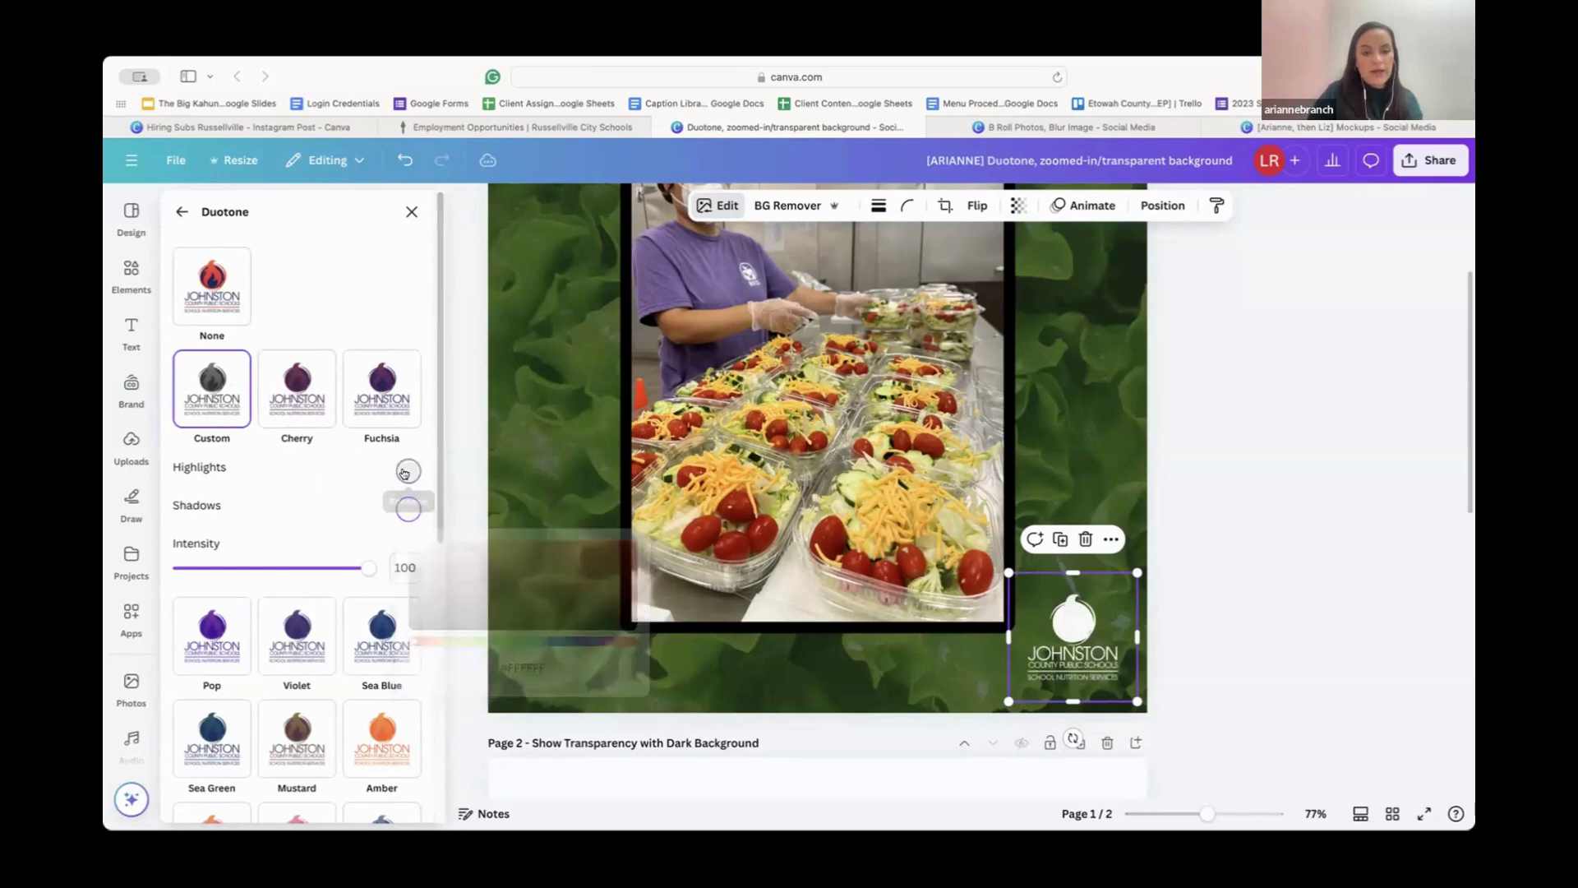
drag(411, 511, 400, 570)
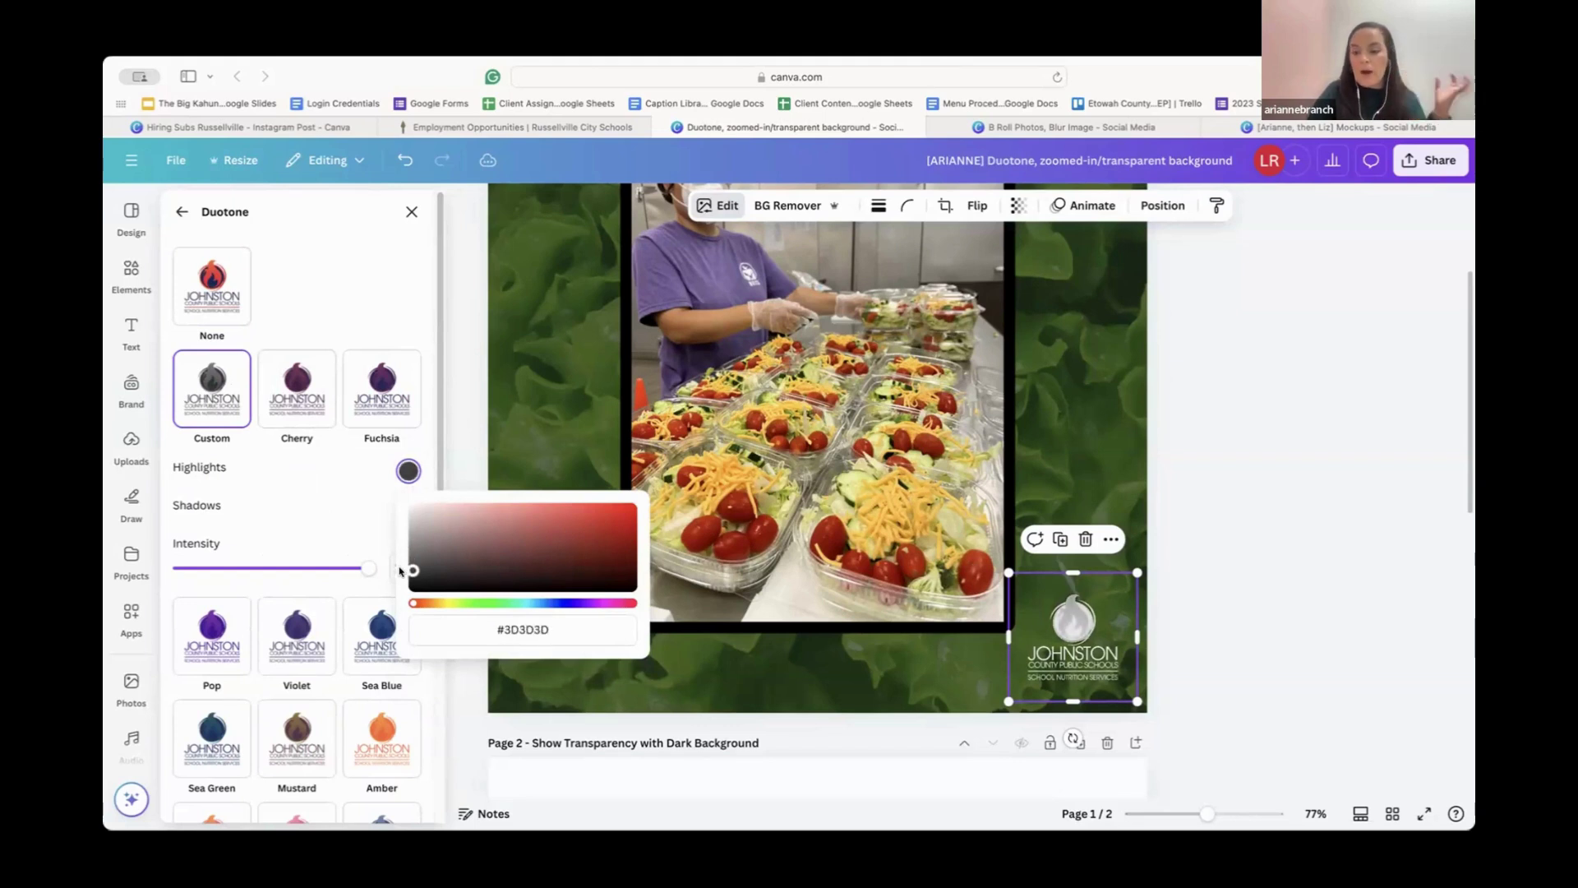
Step: Enlarge the recolored logo slightly and reposition it in the bottom-right corner of page 1
click(1006, 569)
drag(1008, 572, 970, 527)
drag(1073, 624, 1084, 632)
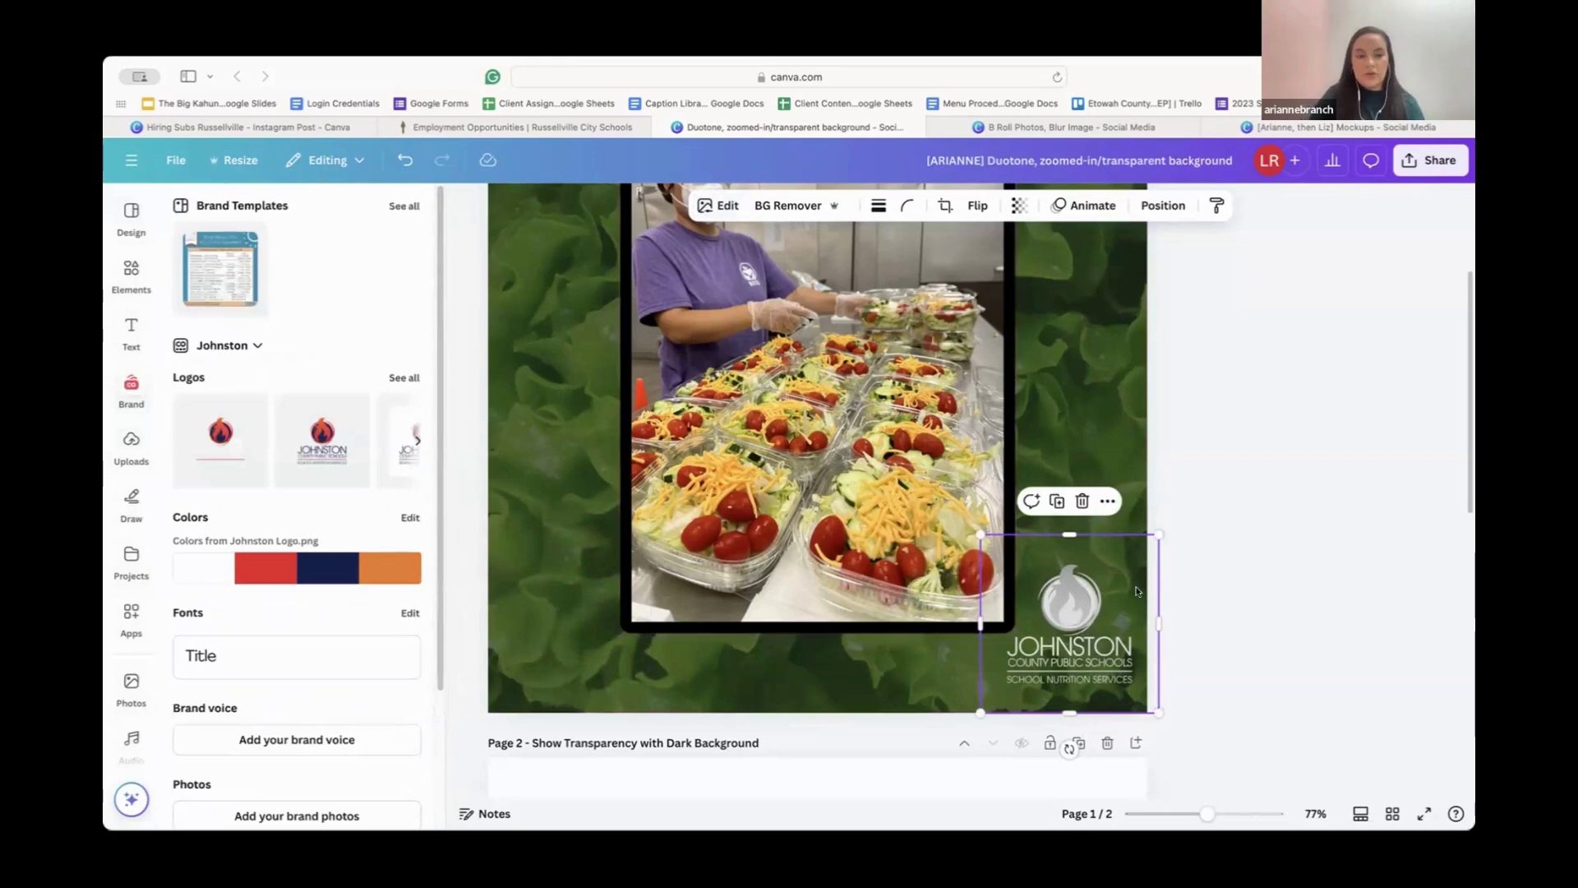
click(1317, 585)
Step: Compare the photo and recolored logo on page 1 with the rounded salad photo on page 2
scroll(1183, 533, up, 3)
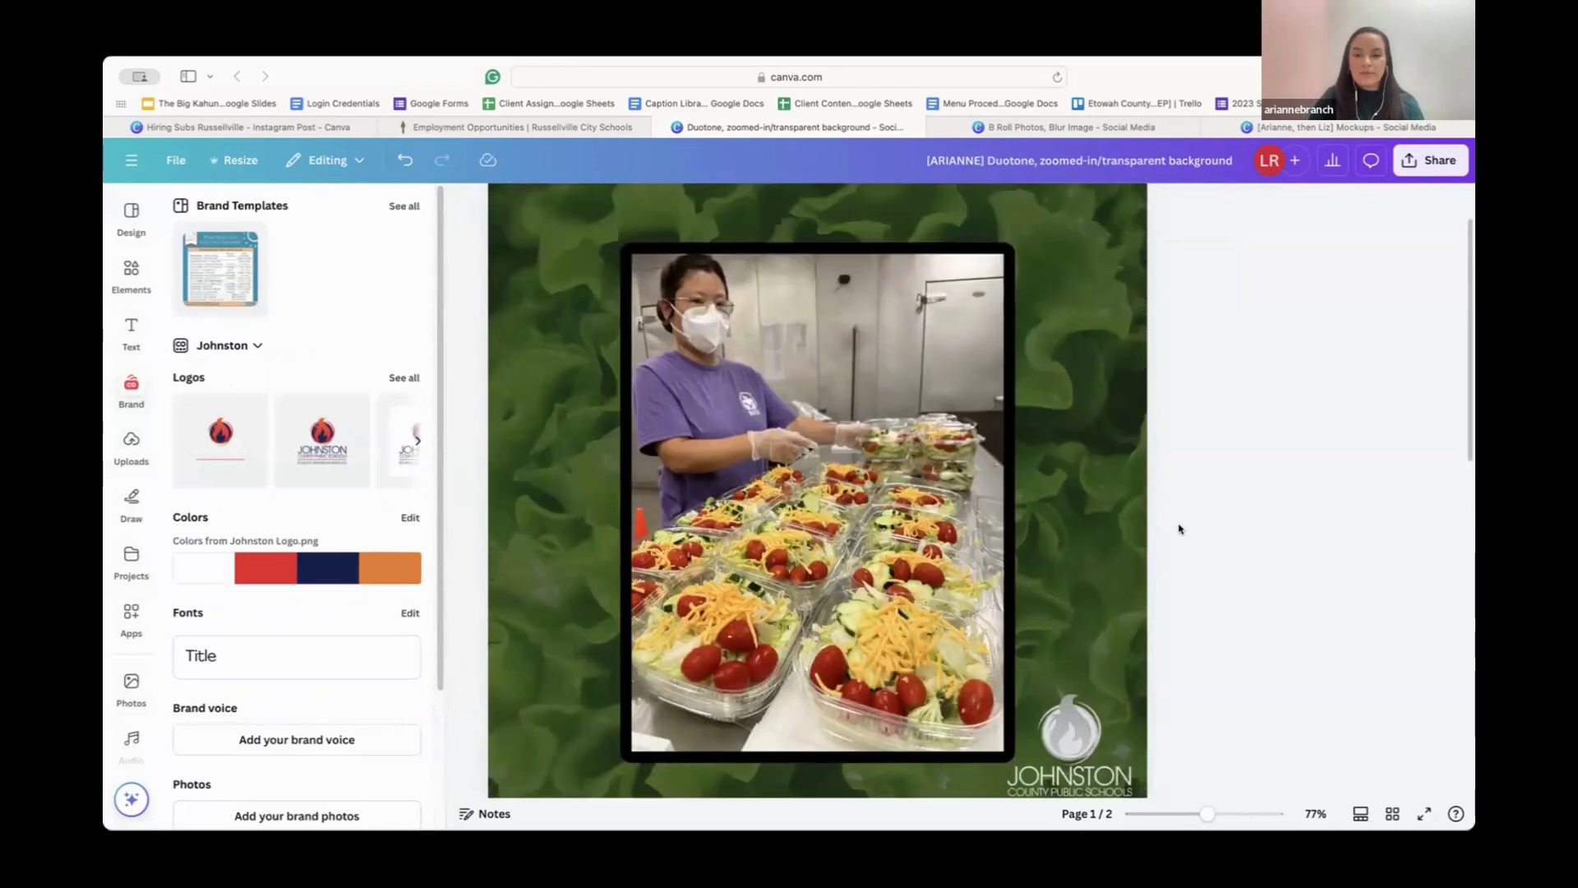
scroll(1179, 529, down, 1)
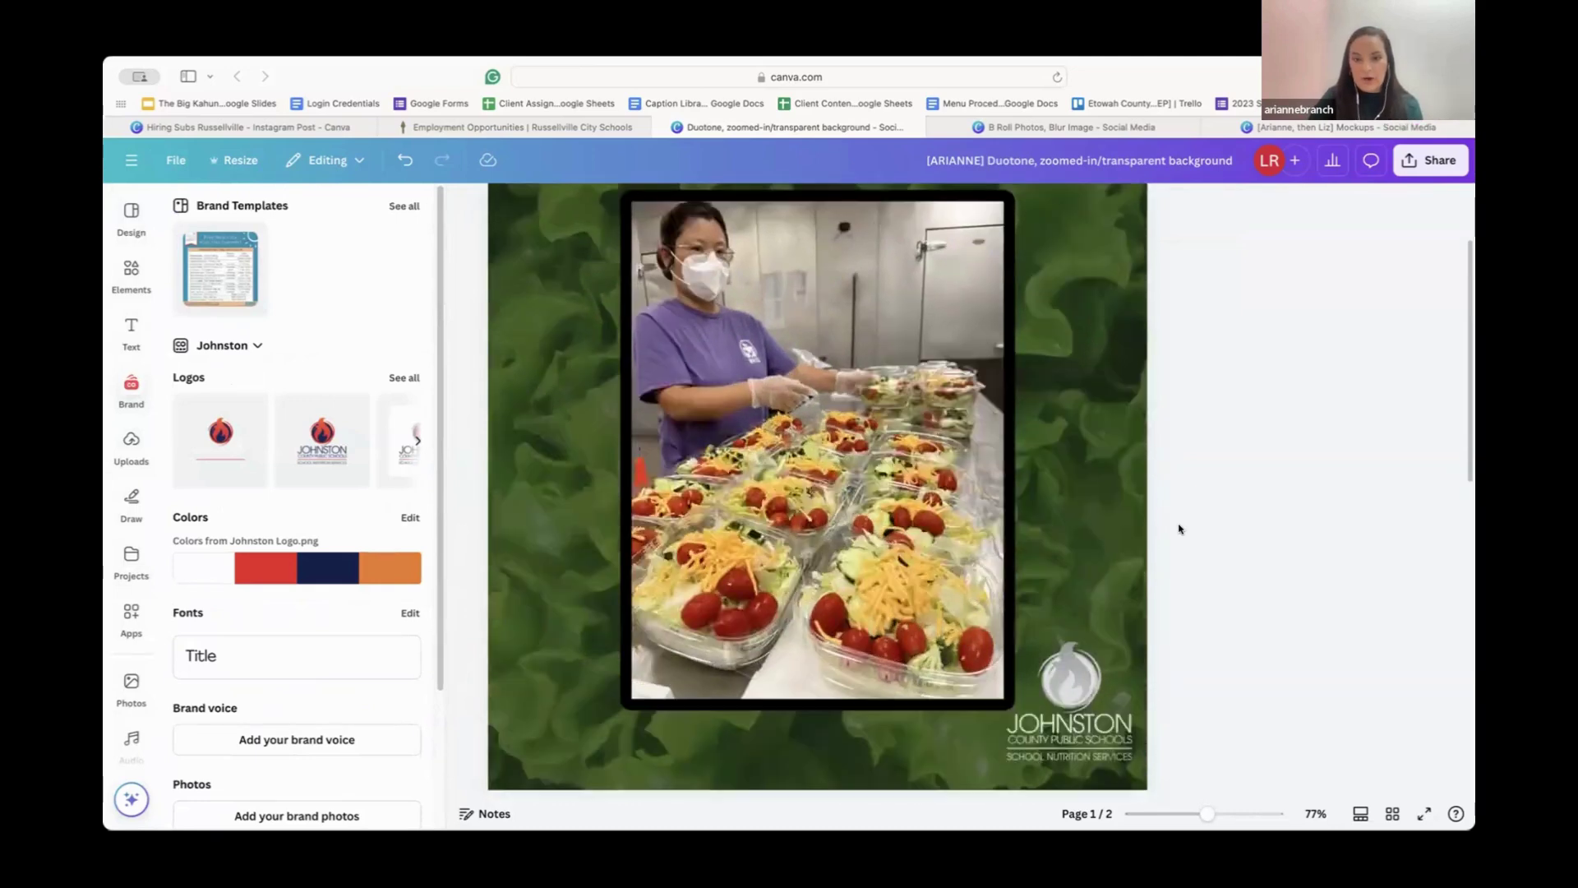
scroll(1179, 529, down, 5)
scroll(1179, 528, down, 4)
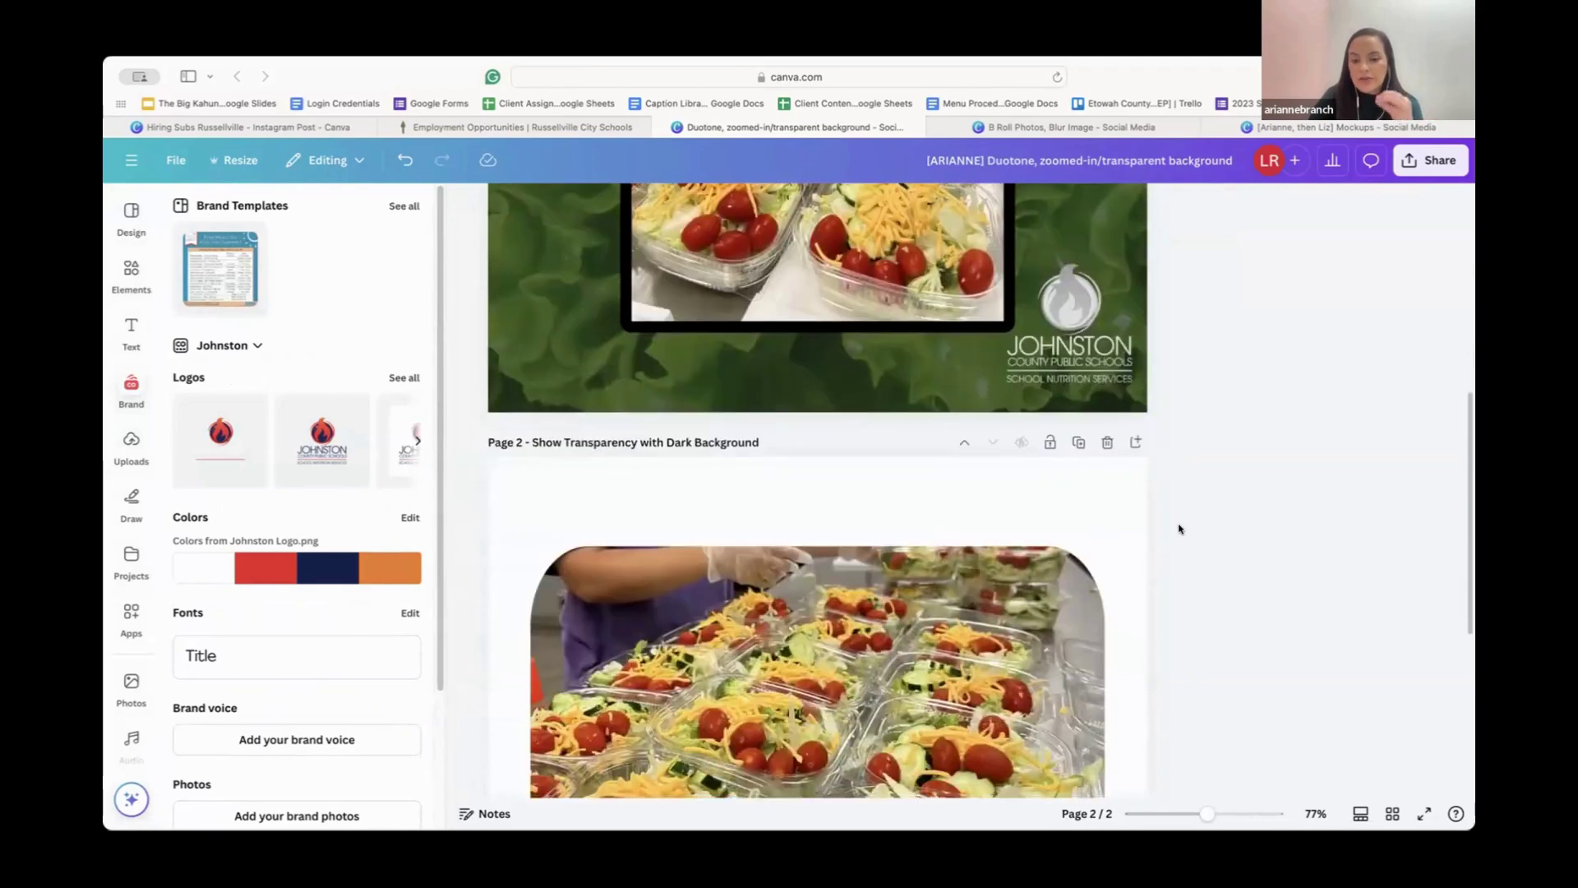
scroll(1179, 528, down, 2)
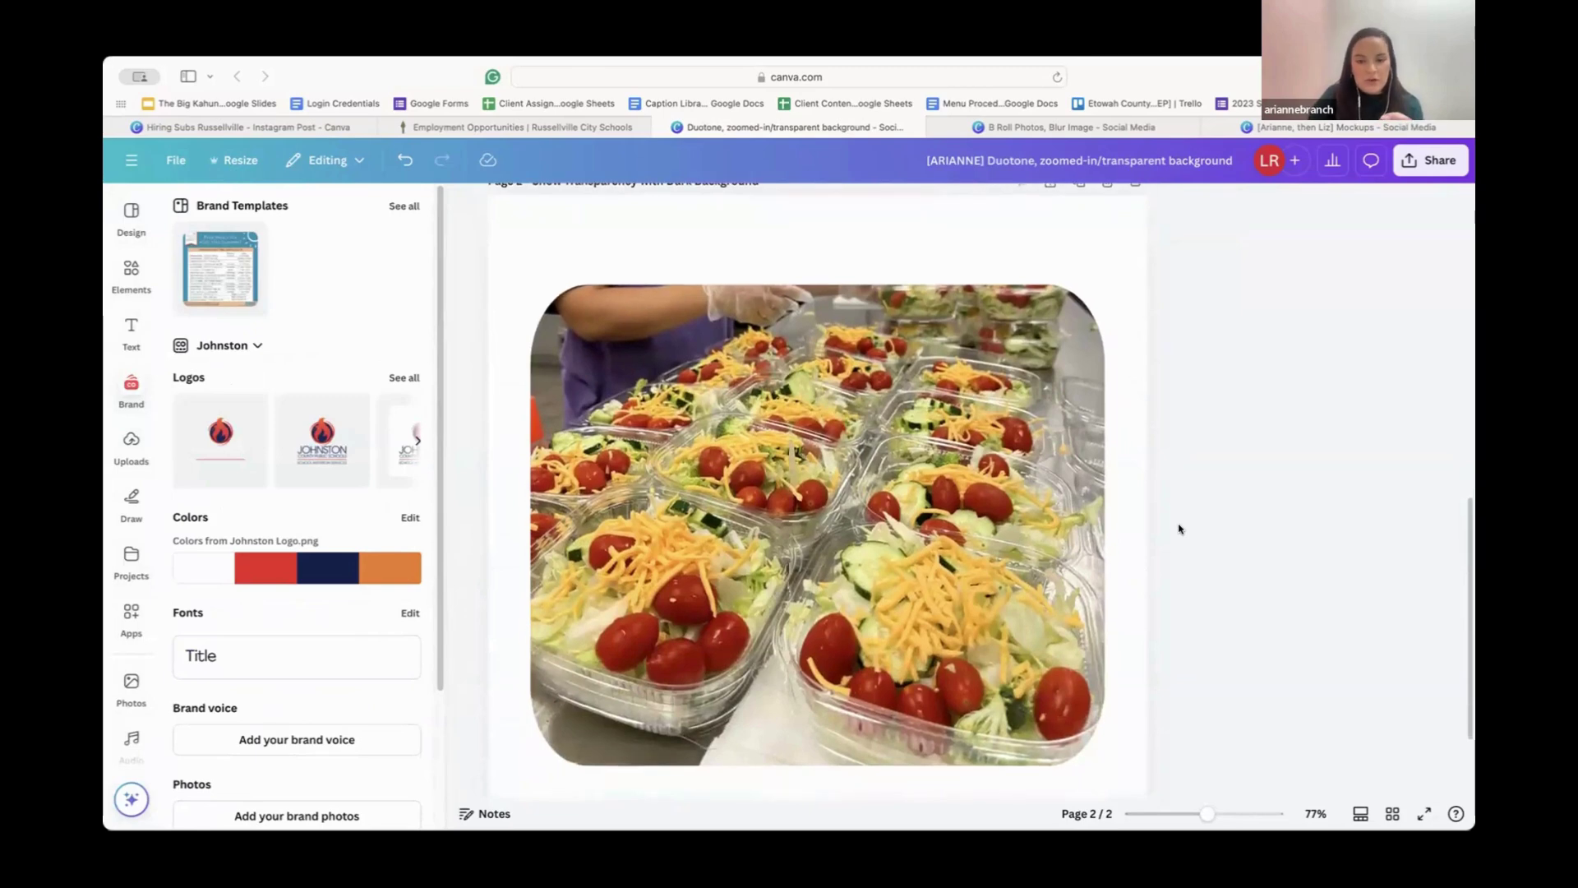
scroll(1179, 528, up, 8)
scroll(1180, 529, down, 4)
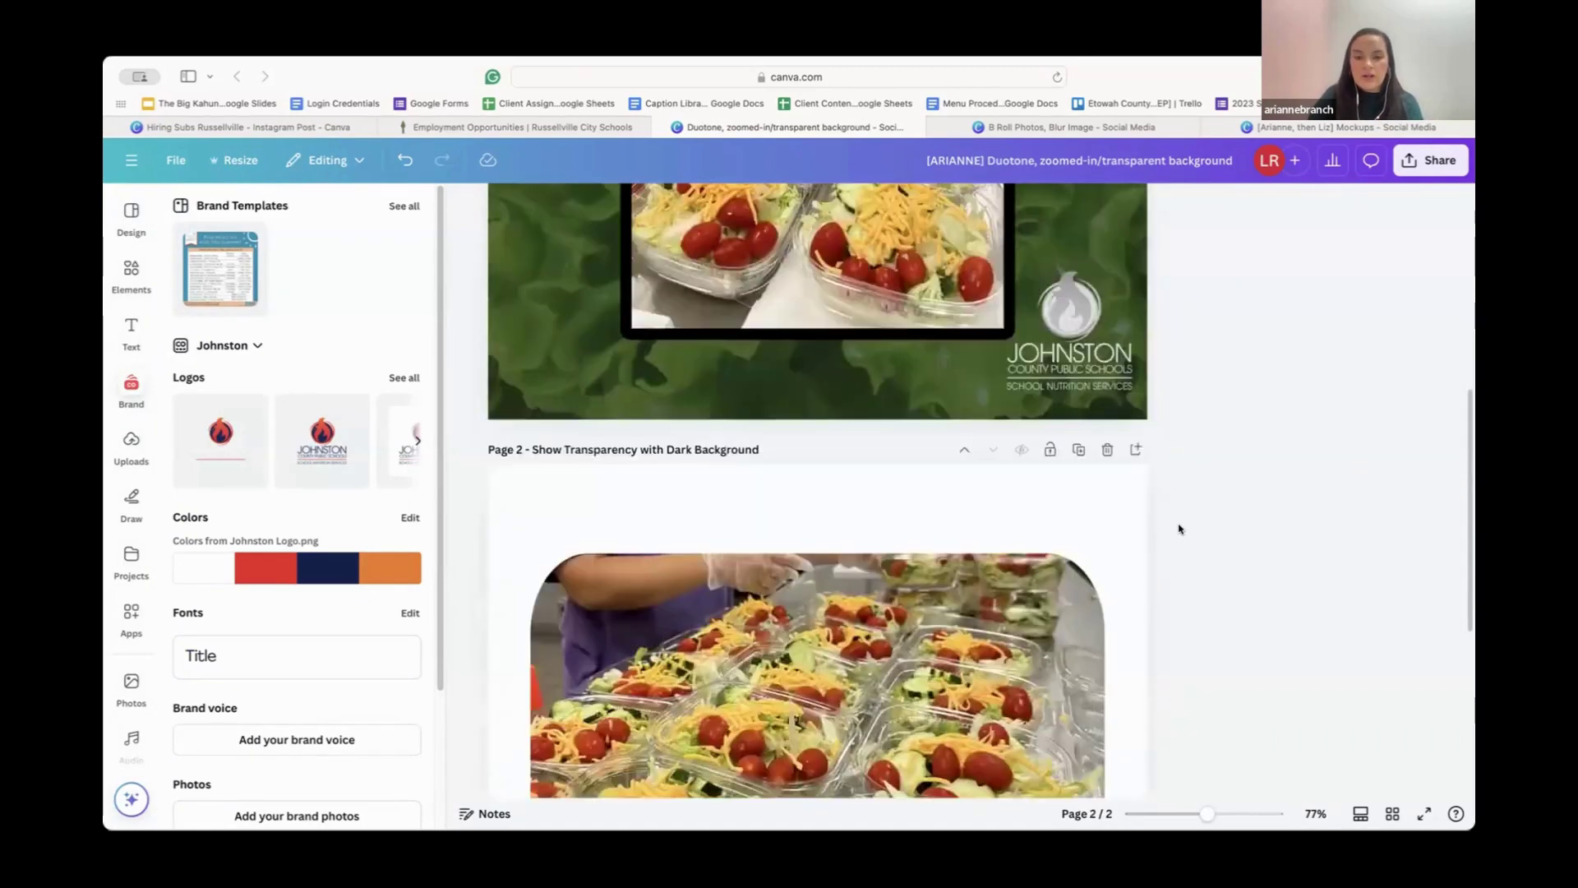
scroll(1180, 528, up, 1)
scroll(1179, 529, down, 2)
Step: Open the page 2 salad photo for cropping and examine the full image outside its rounded frame
click(785, 667)
double_click(784, 667)
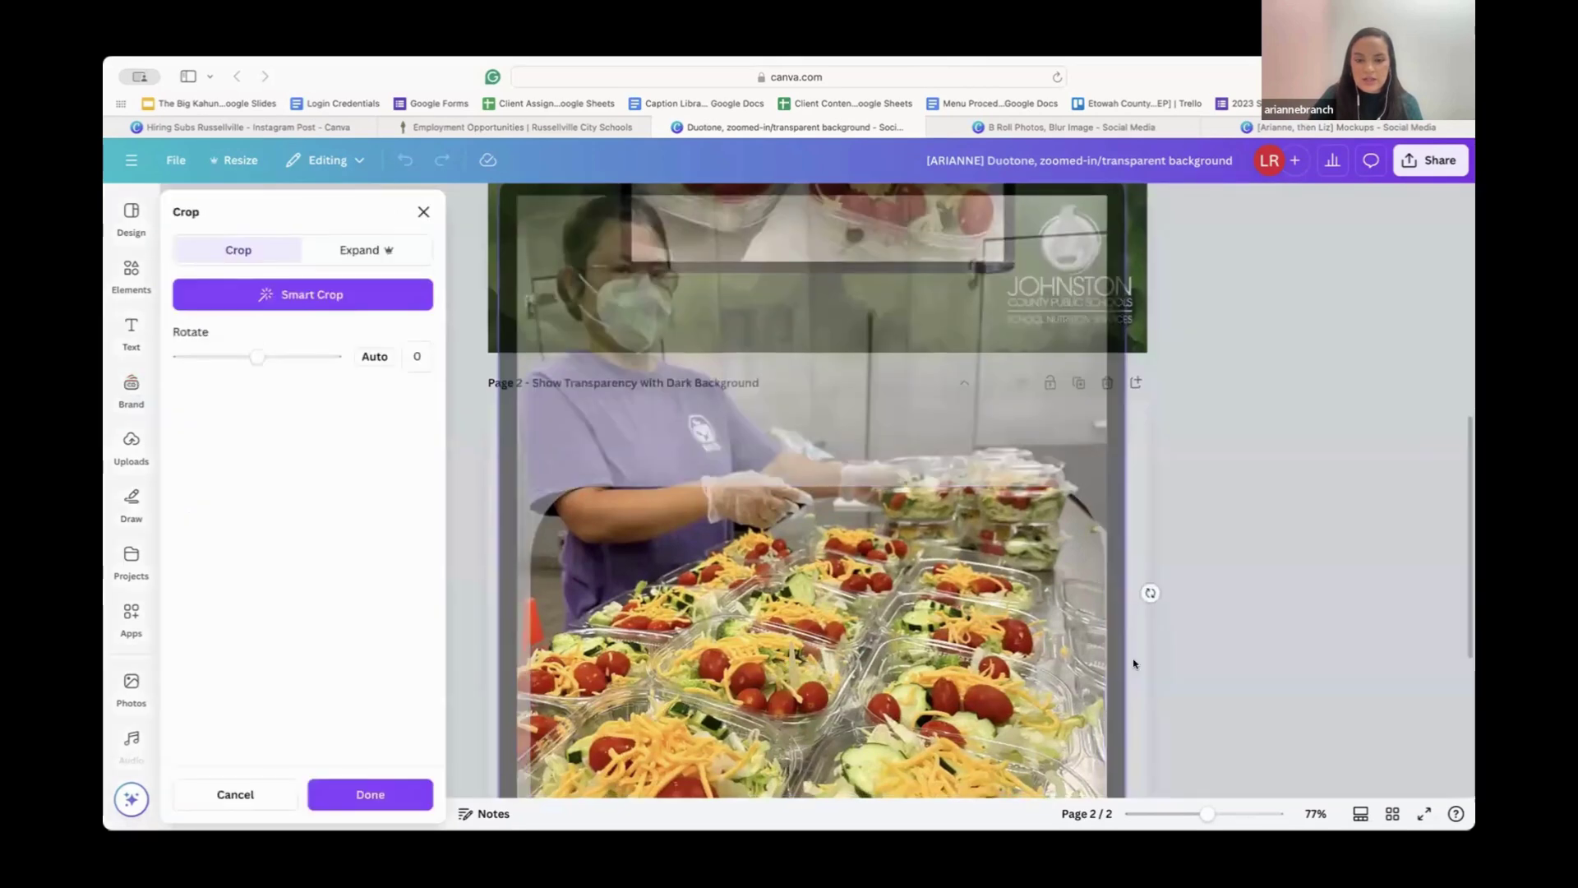
scroll(1138, 658, down, 2)
scroll(1145, 633, up, 5)
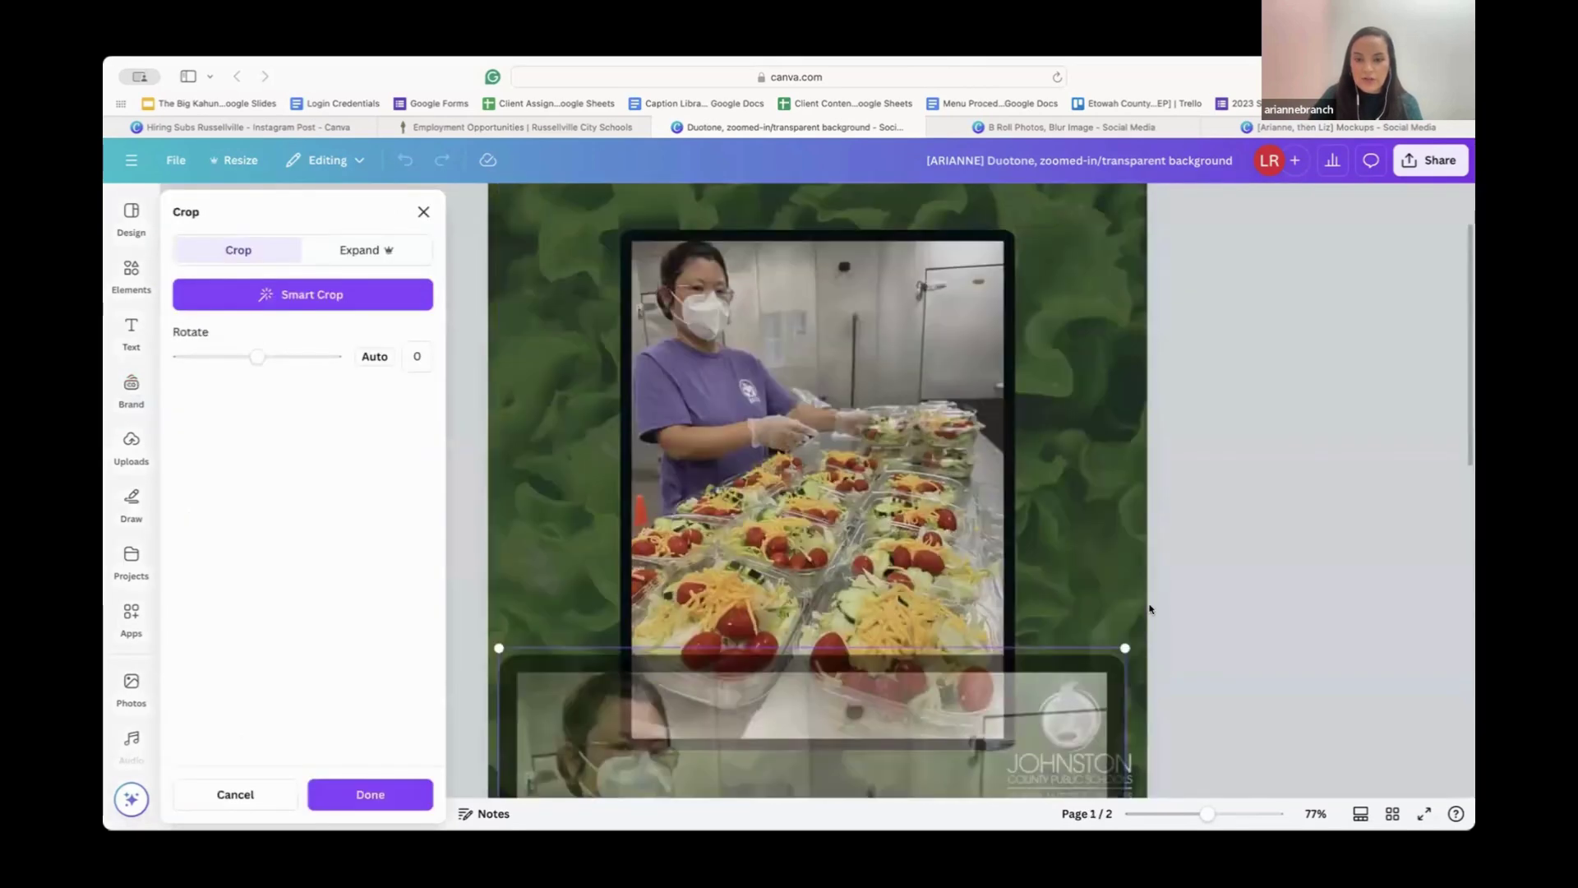
Step: Enlarge the page 1 photo within its crop frame and shift it so the salad containers fill the frame
click(781, 399)
double_click(781, 399)
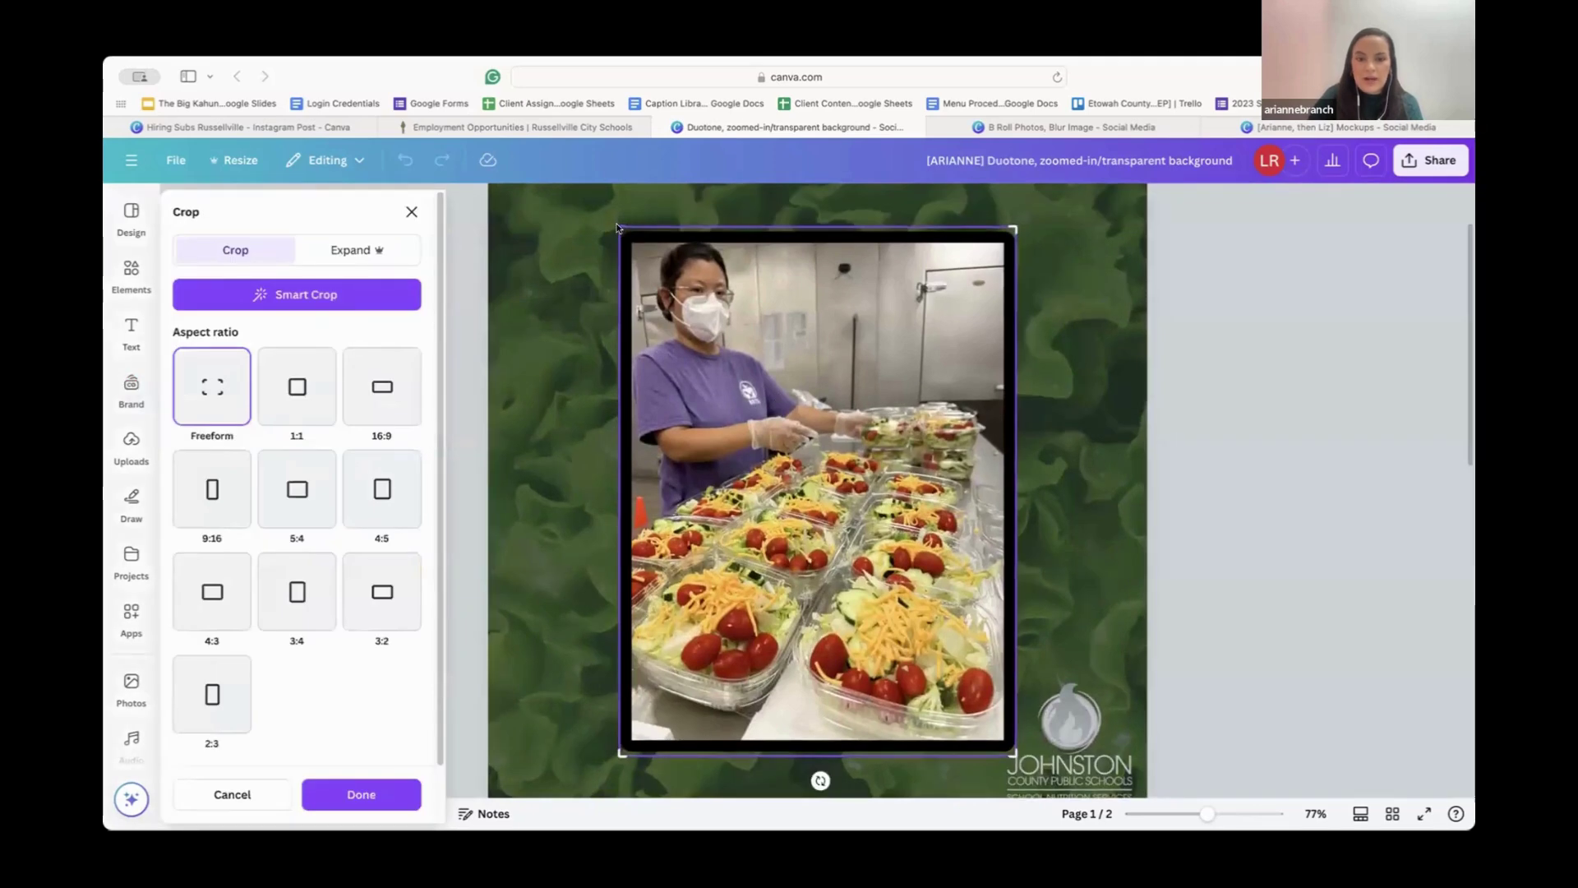
drag(617, 227, 448, 4)
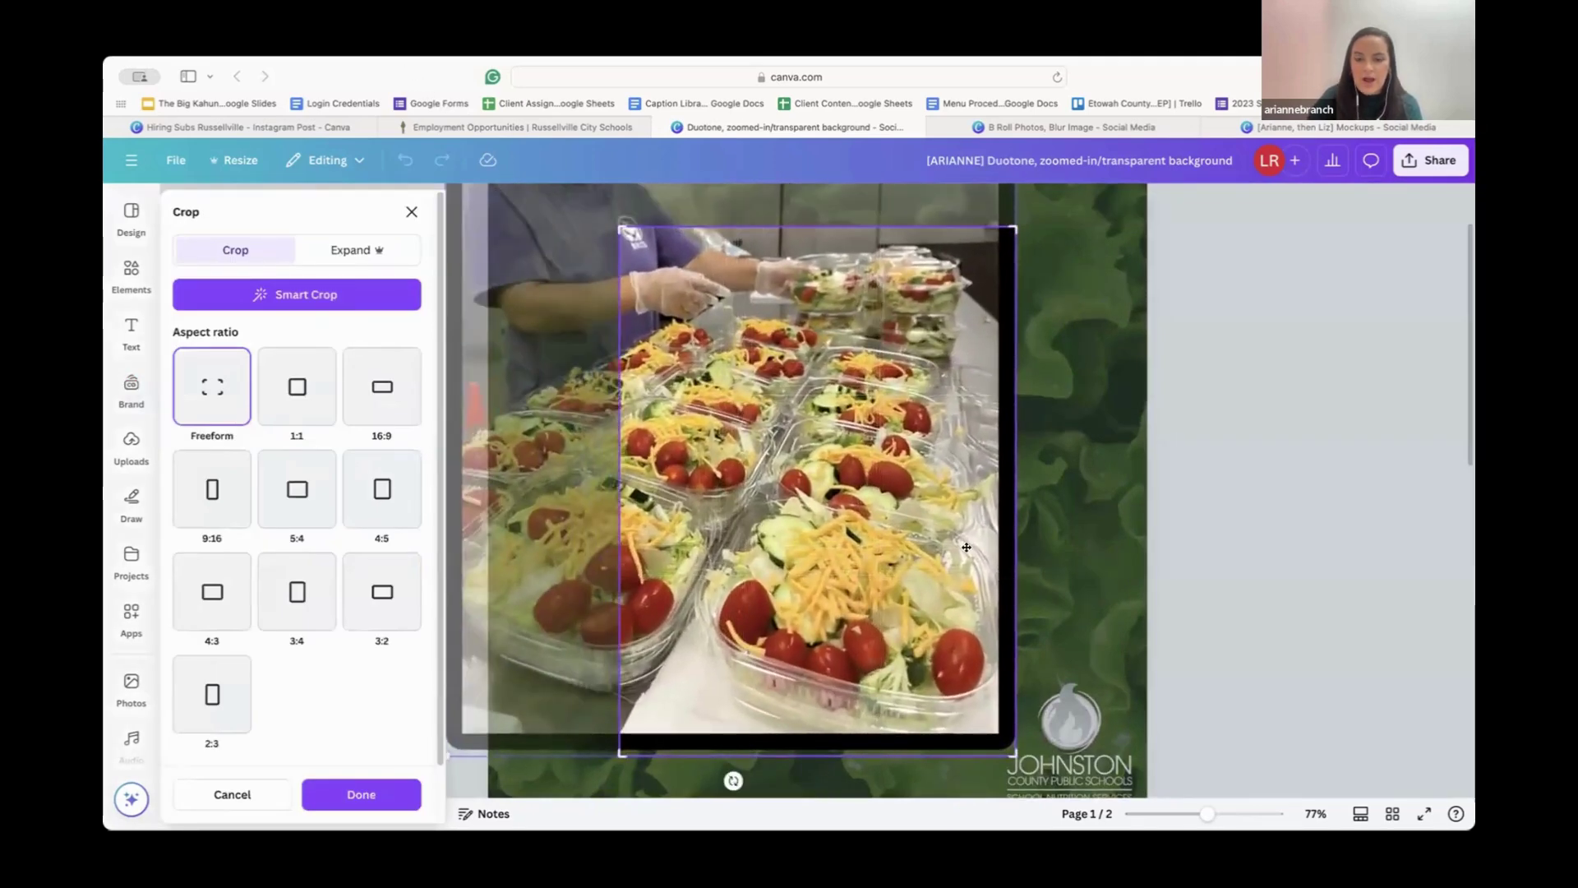
drag(967, 547, 1041, 562)
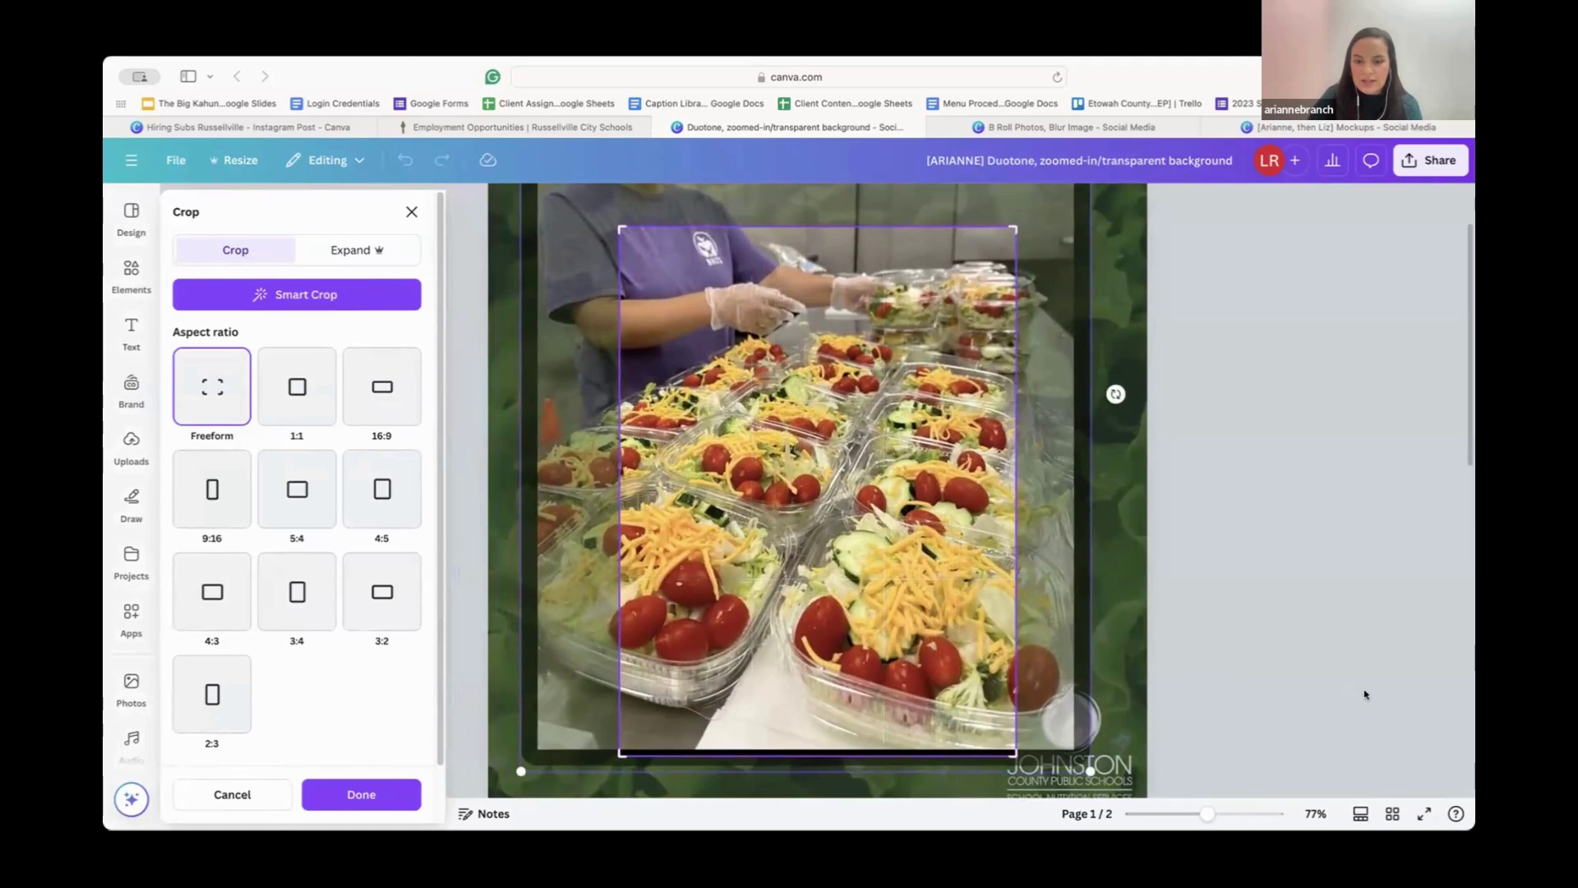
click(1320, 673)
scroll(1320, 670, up, 2)
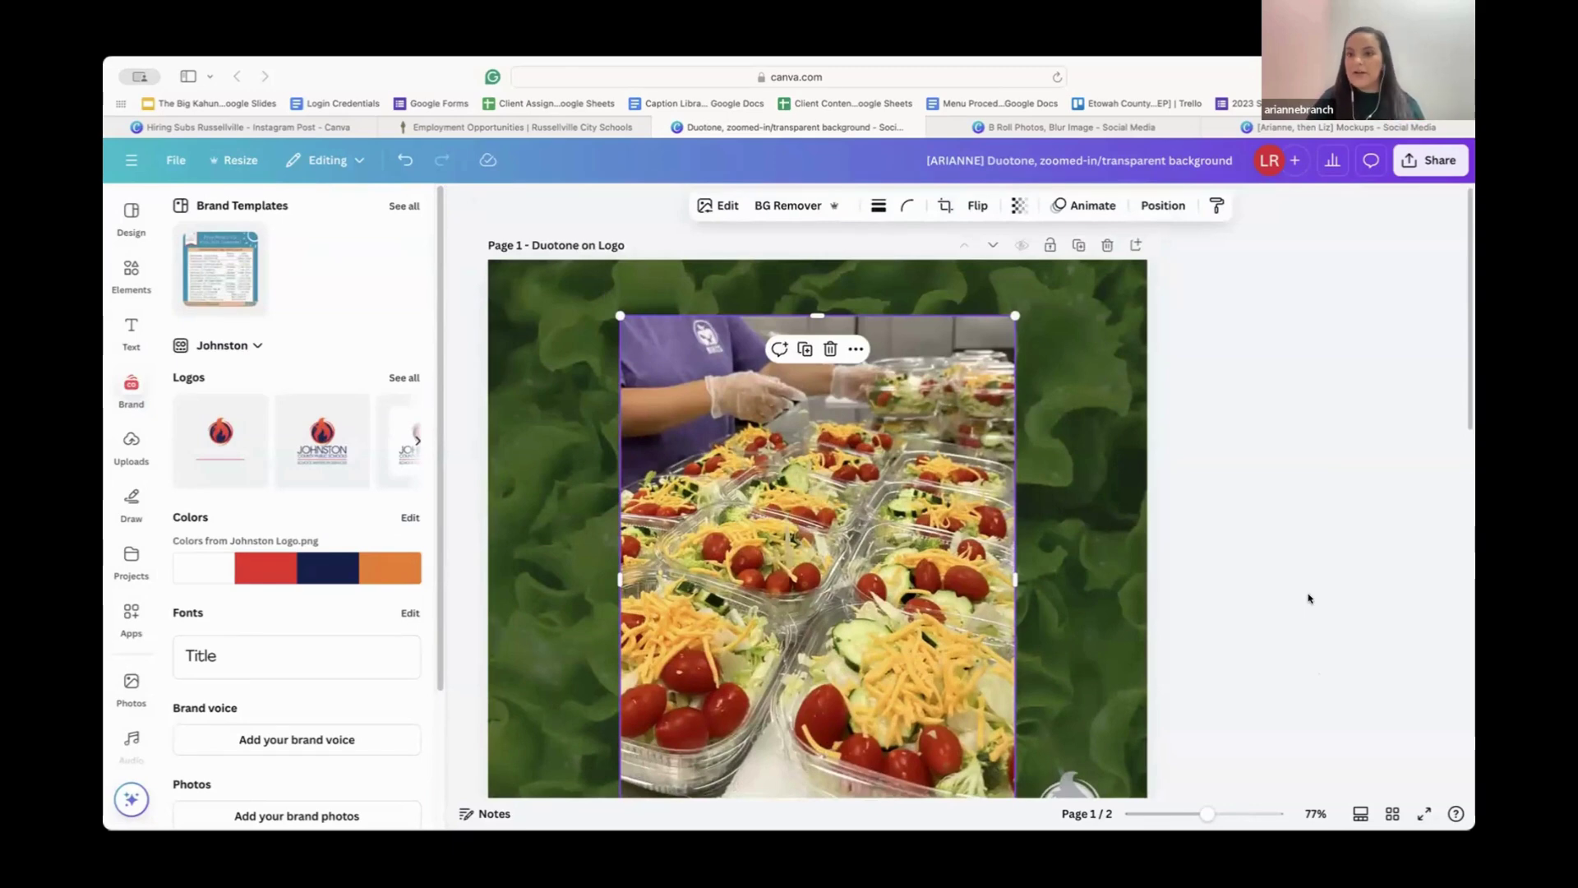
Step: Search the elements for "lettuce" from page 2 and list all matching photos
scroll(1309, 599, down, 5)
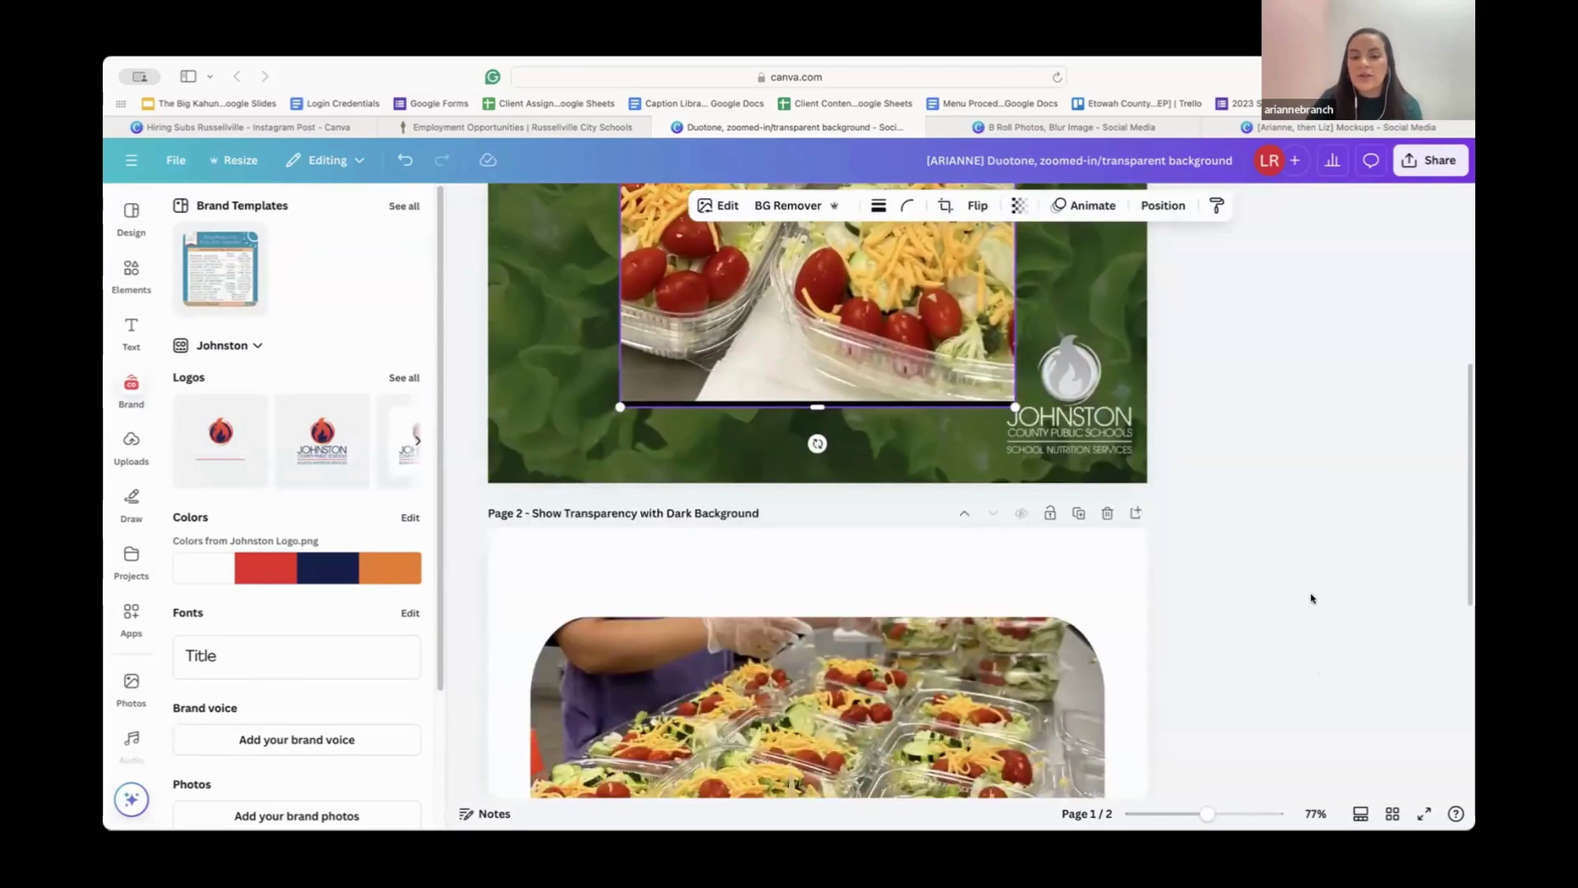
scroll(1310, 598, down, 2)
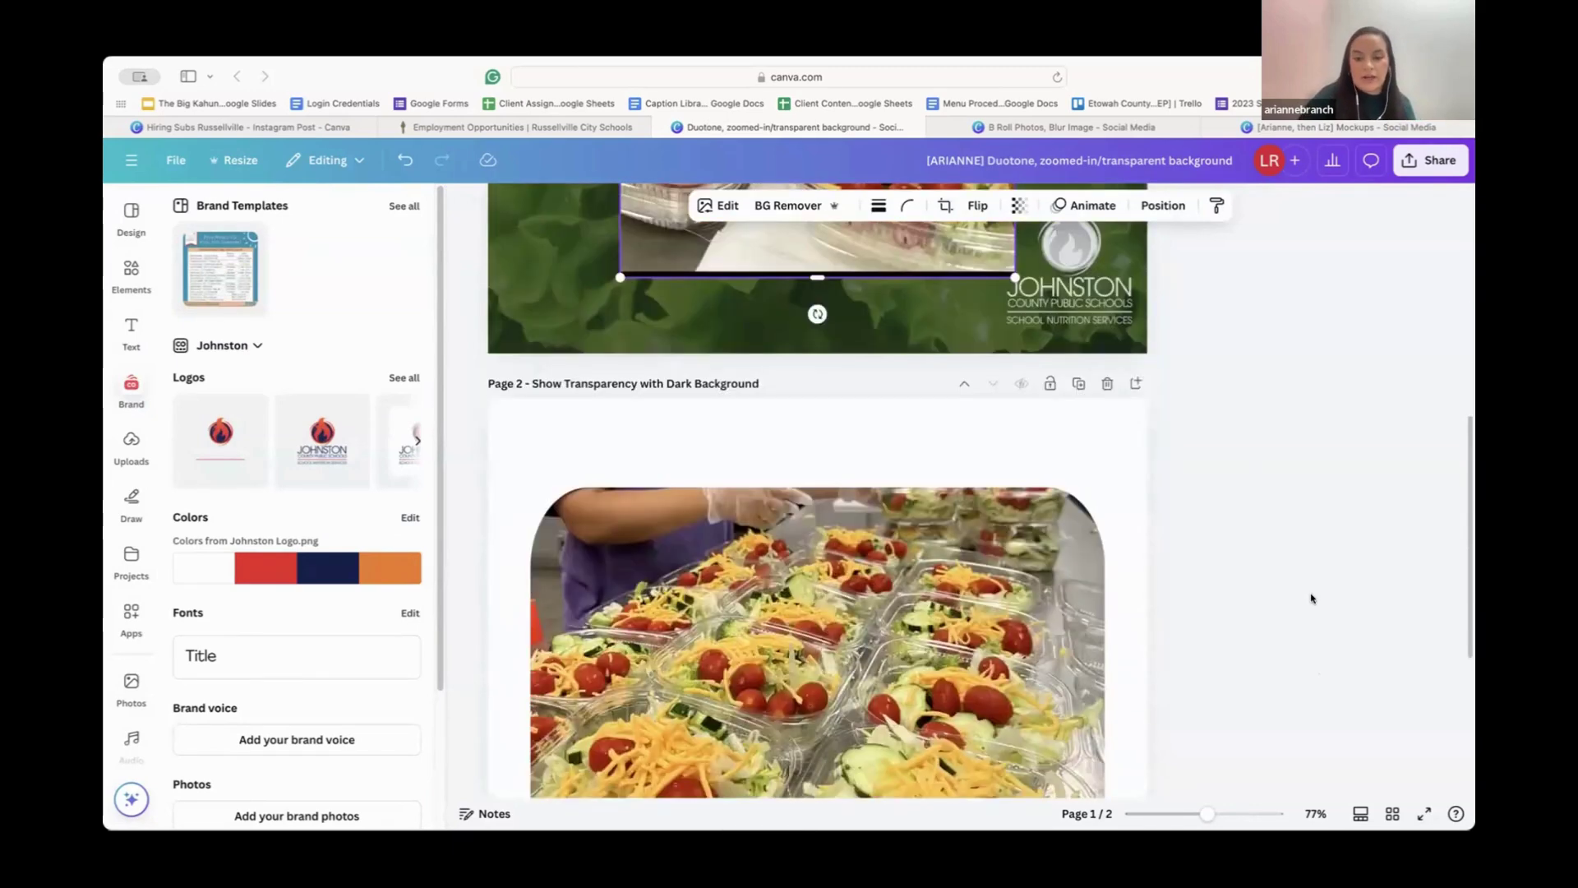
scroll(1311, 599, down, 3)
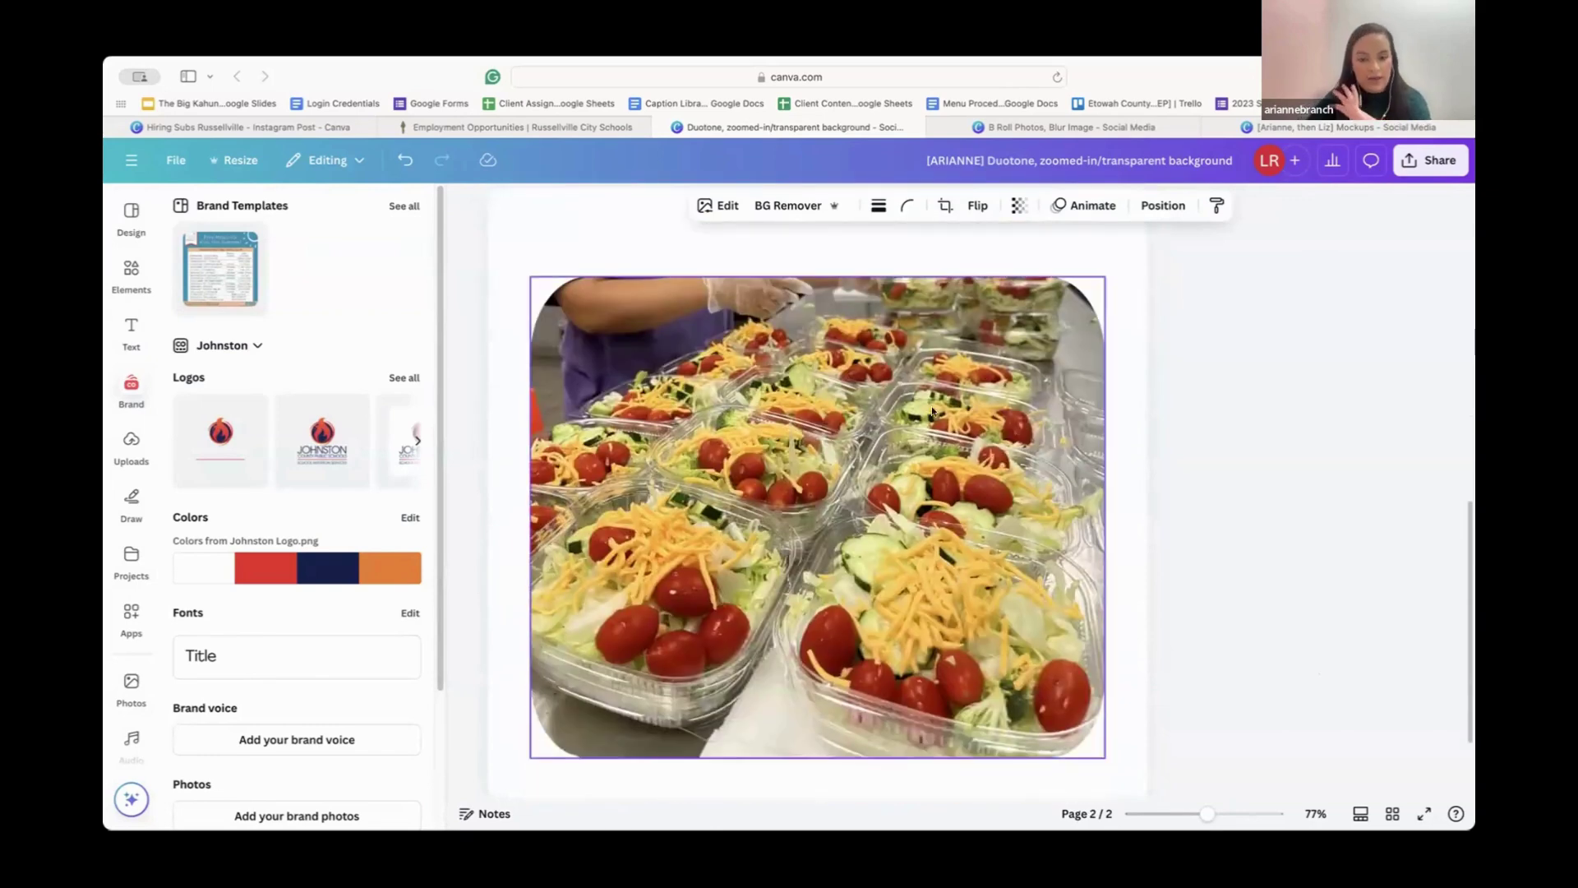
click(130, 279)
click(246, 211)
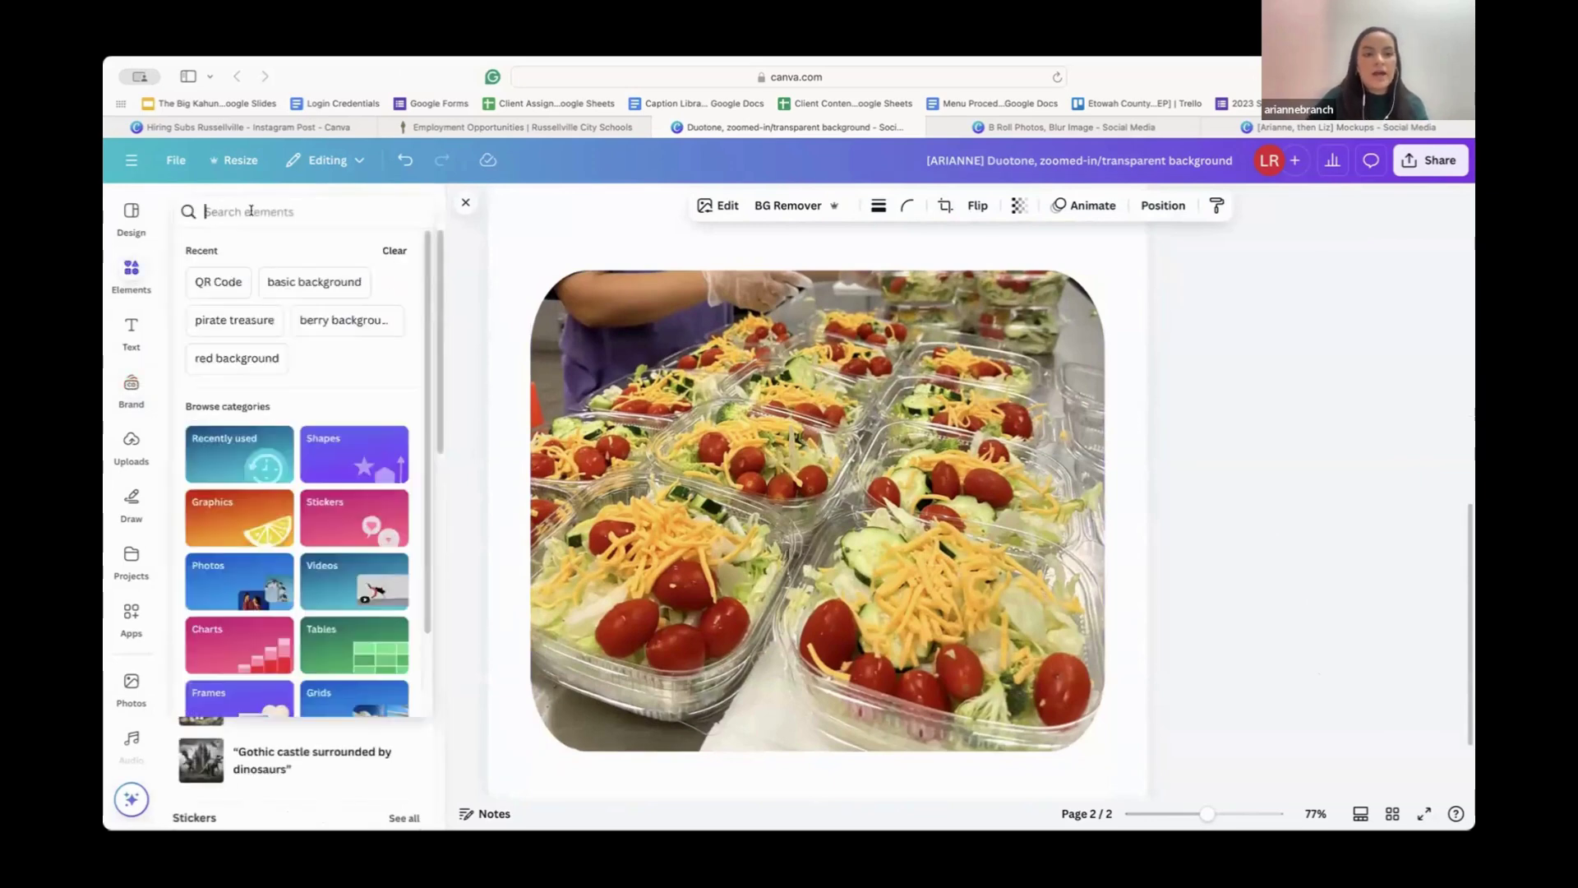
text(lettuce)
key(Return)
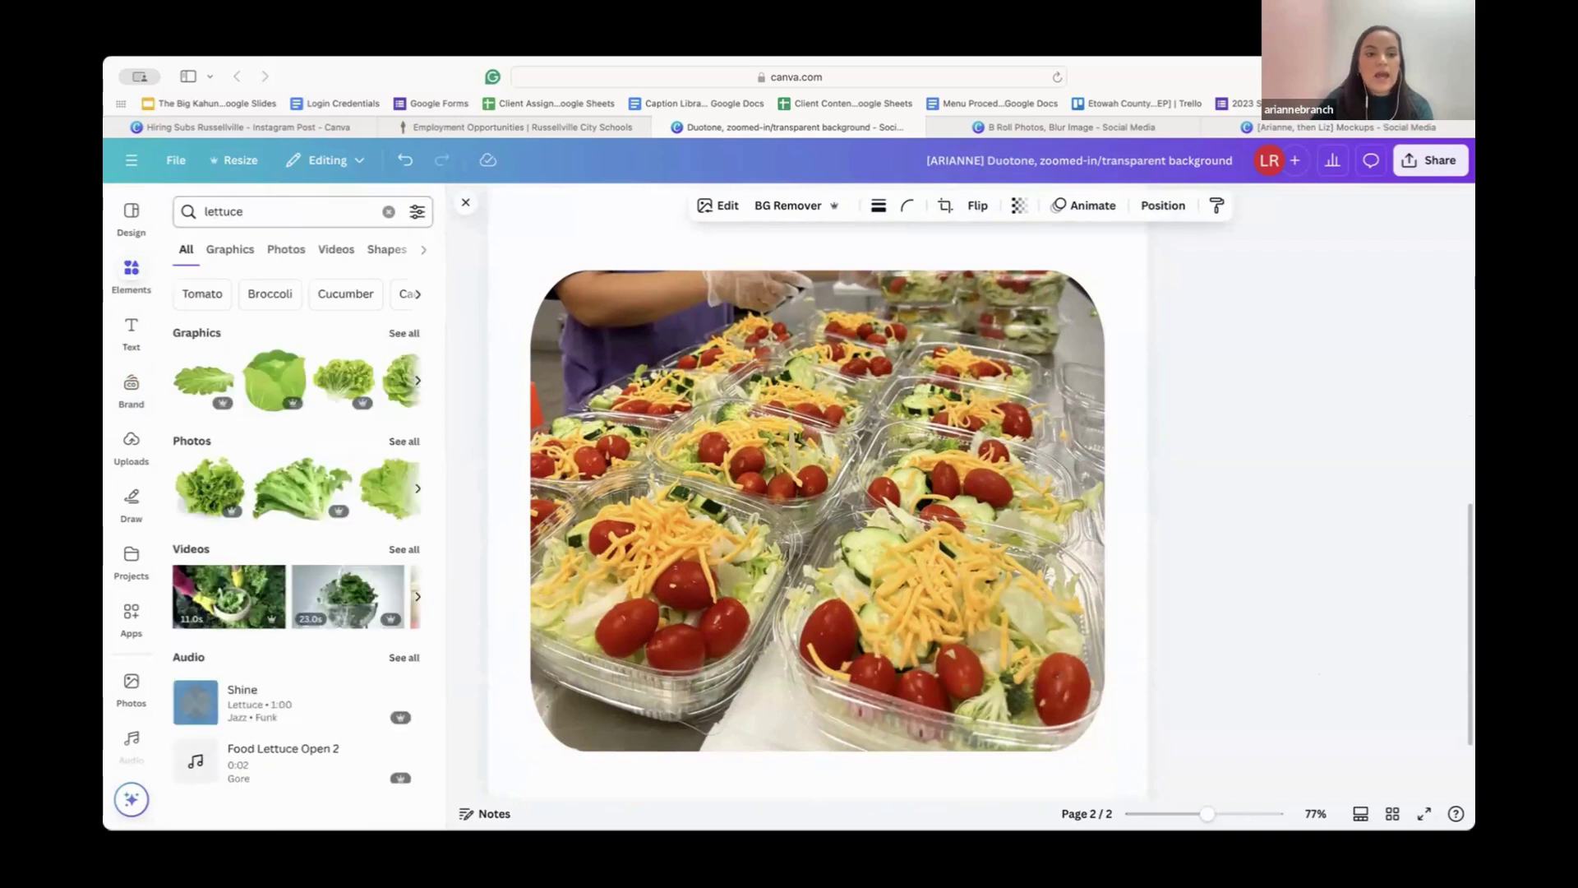
click(397, 440)
scroll(277, 632, down, 3)
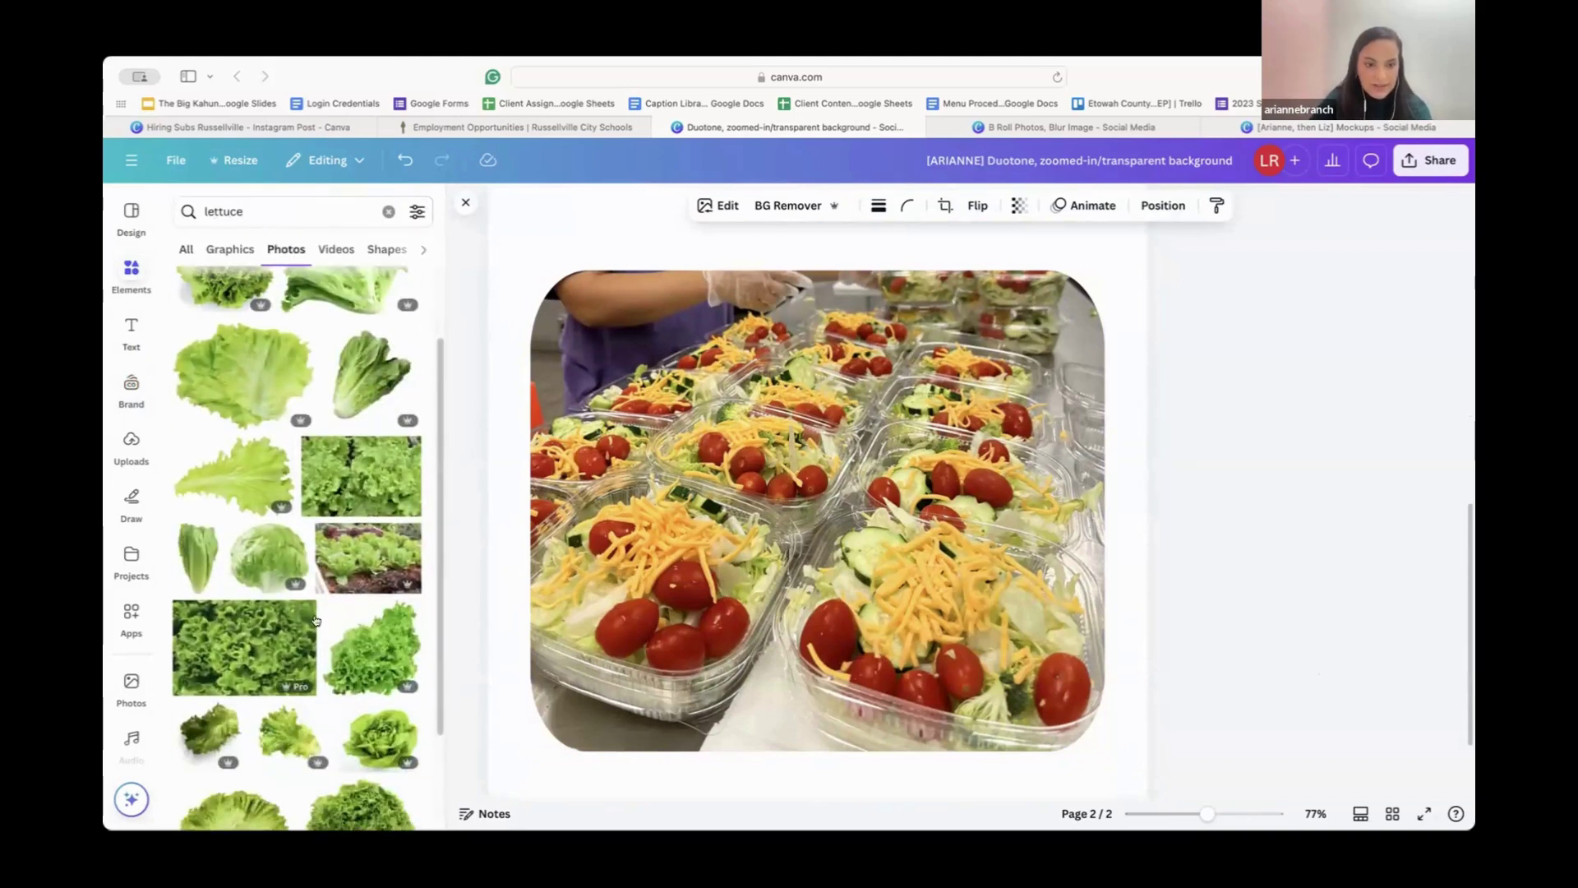
drag(278, 631, 466, 267)
drag(224, 634, 909, 330)
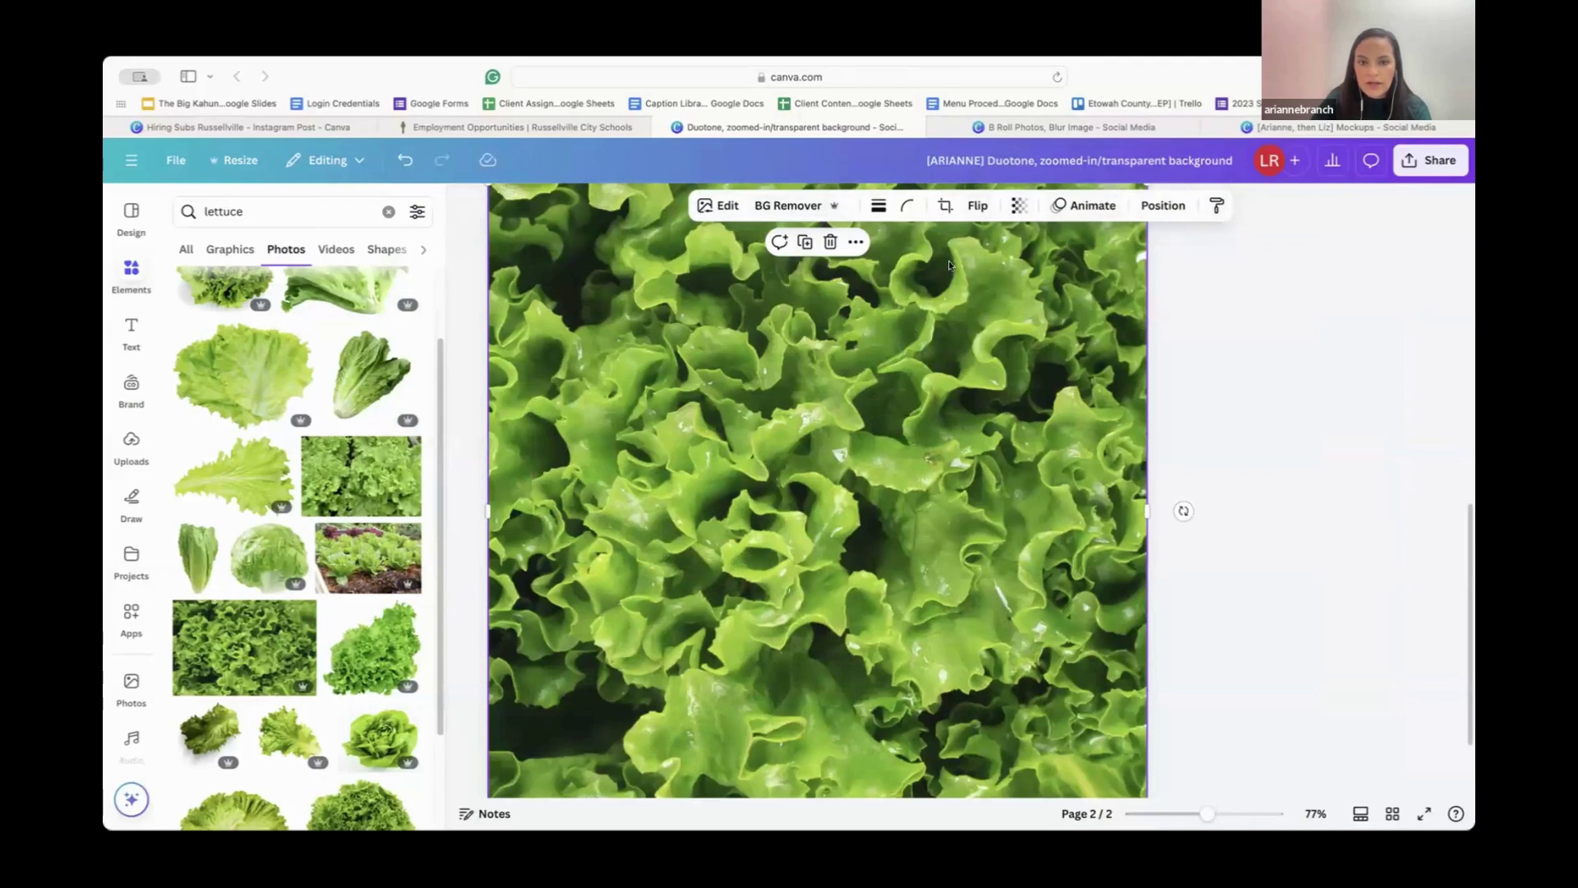
click(855, 241)
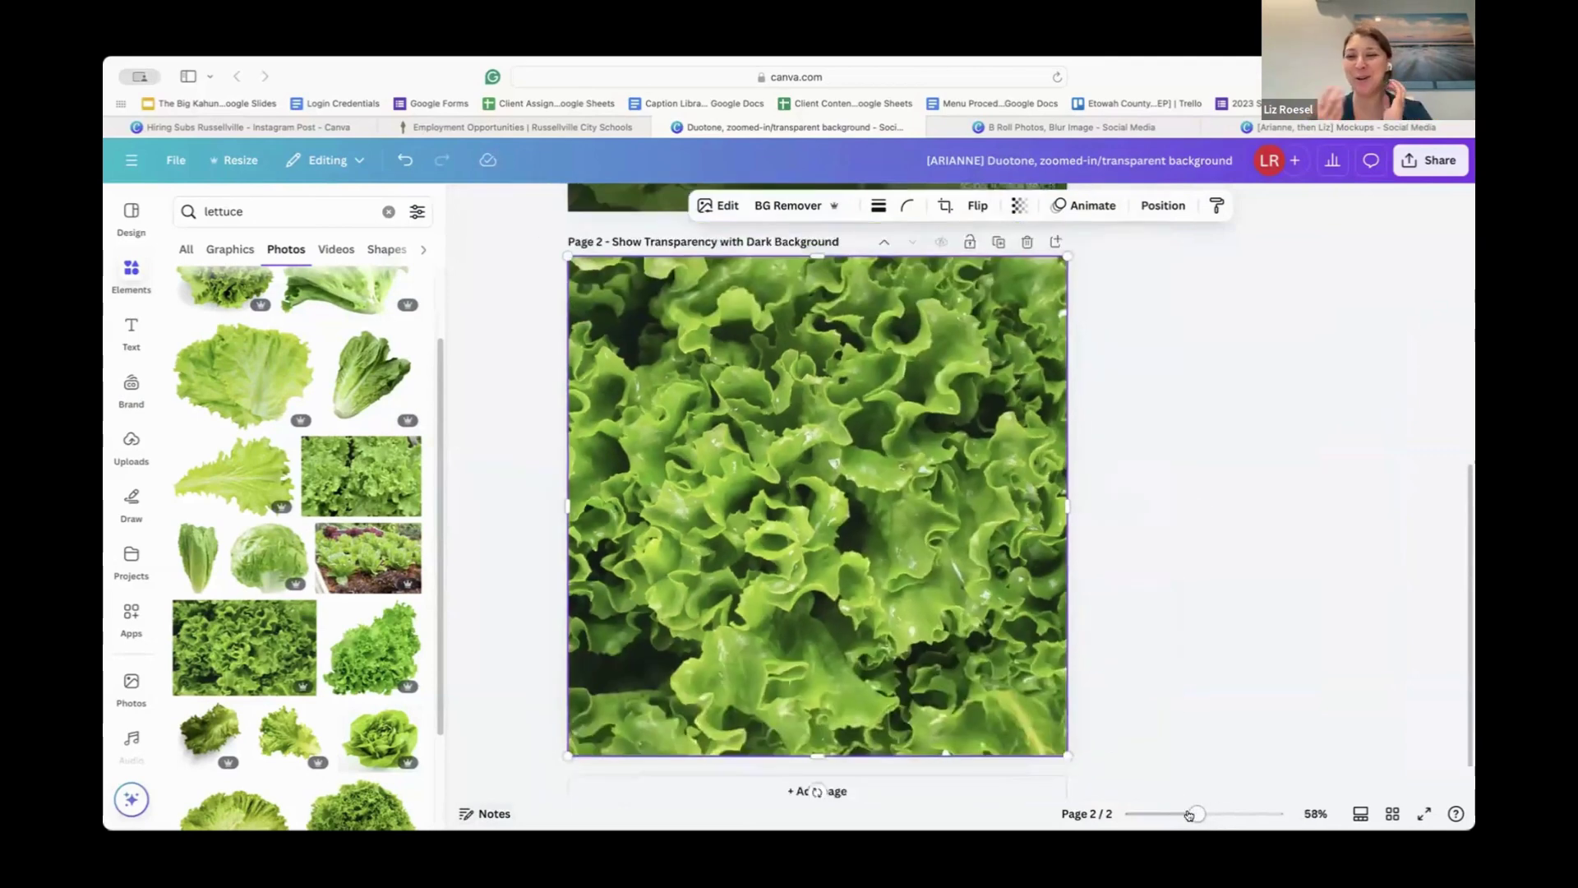
scroll(866, 463, down, 5)
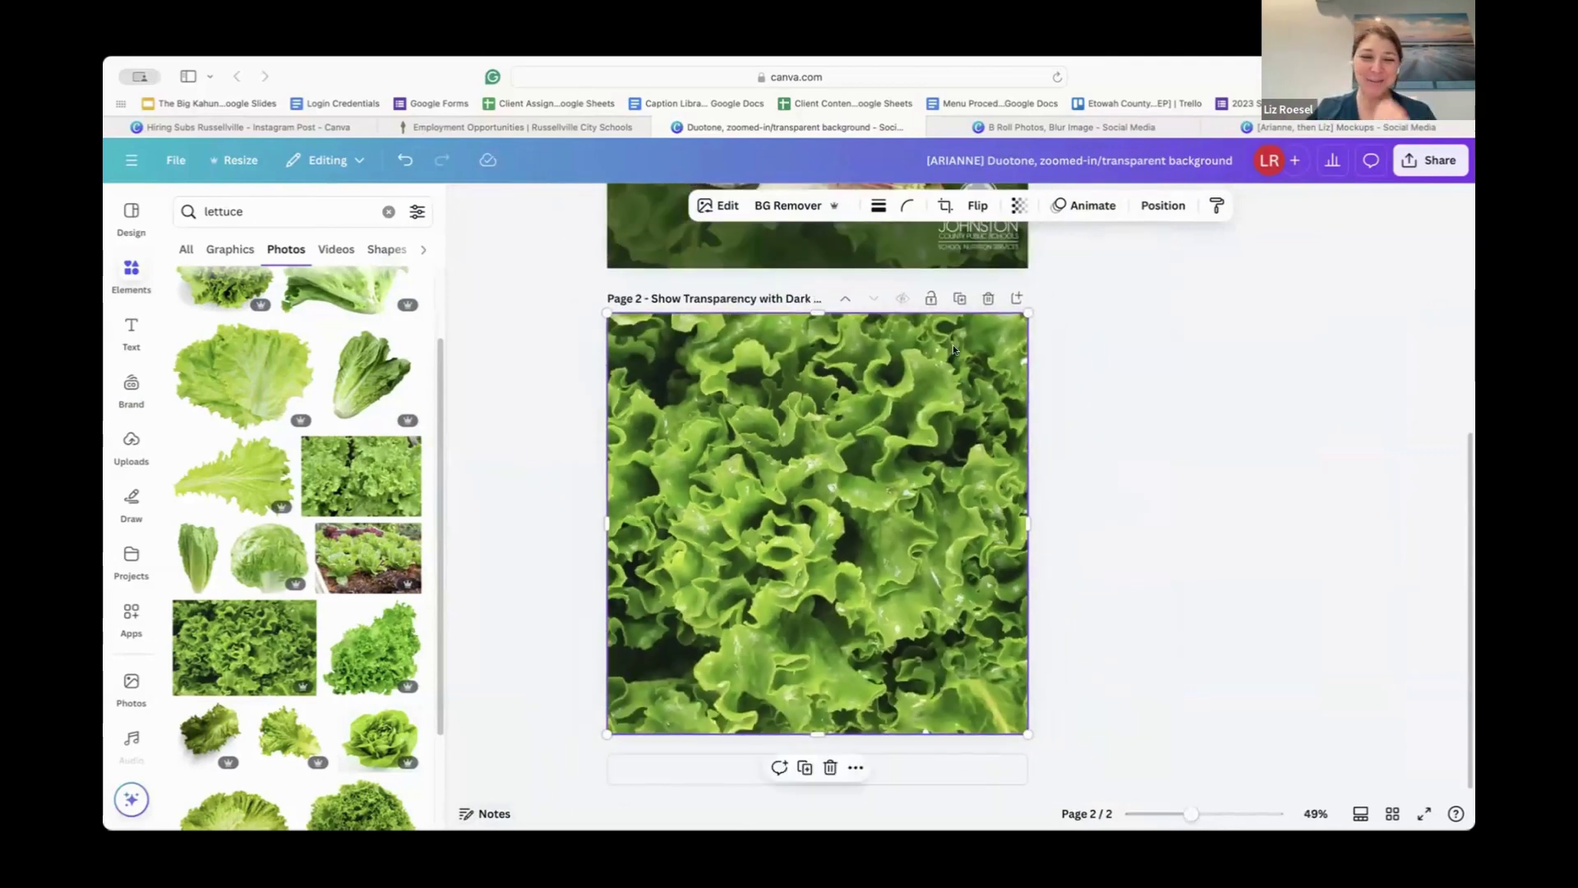
key(Delete)
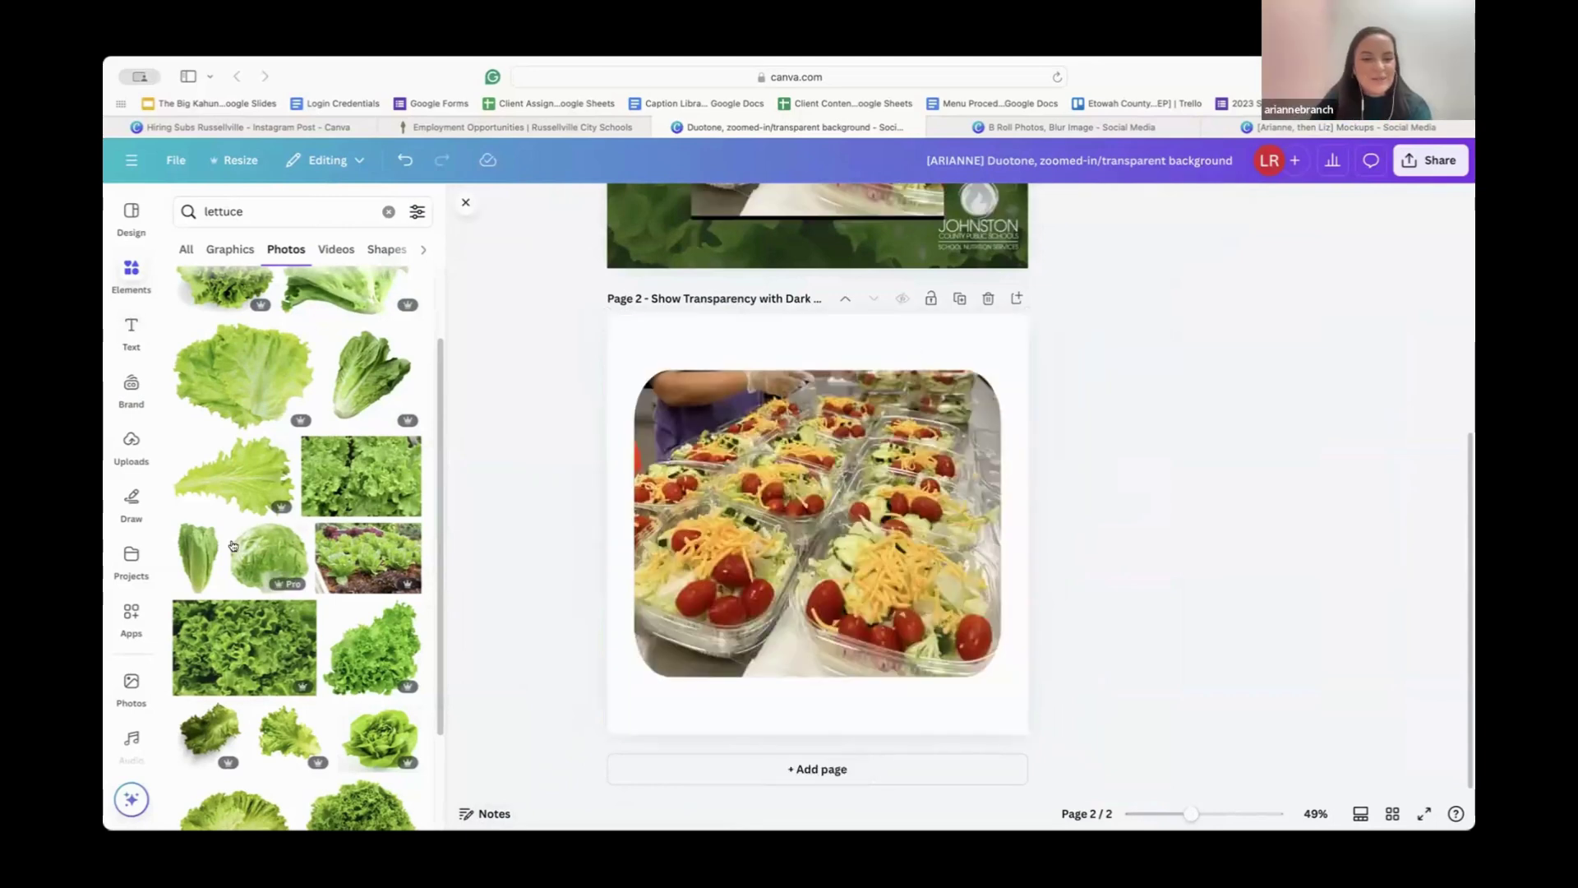
Step: Add the dense green lettuce photo across all of page 2 and send it to the back behind the salad photo
drag(244, 658, 629, 384)
right_click(855, 401)
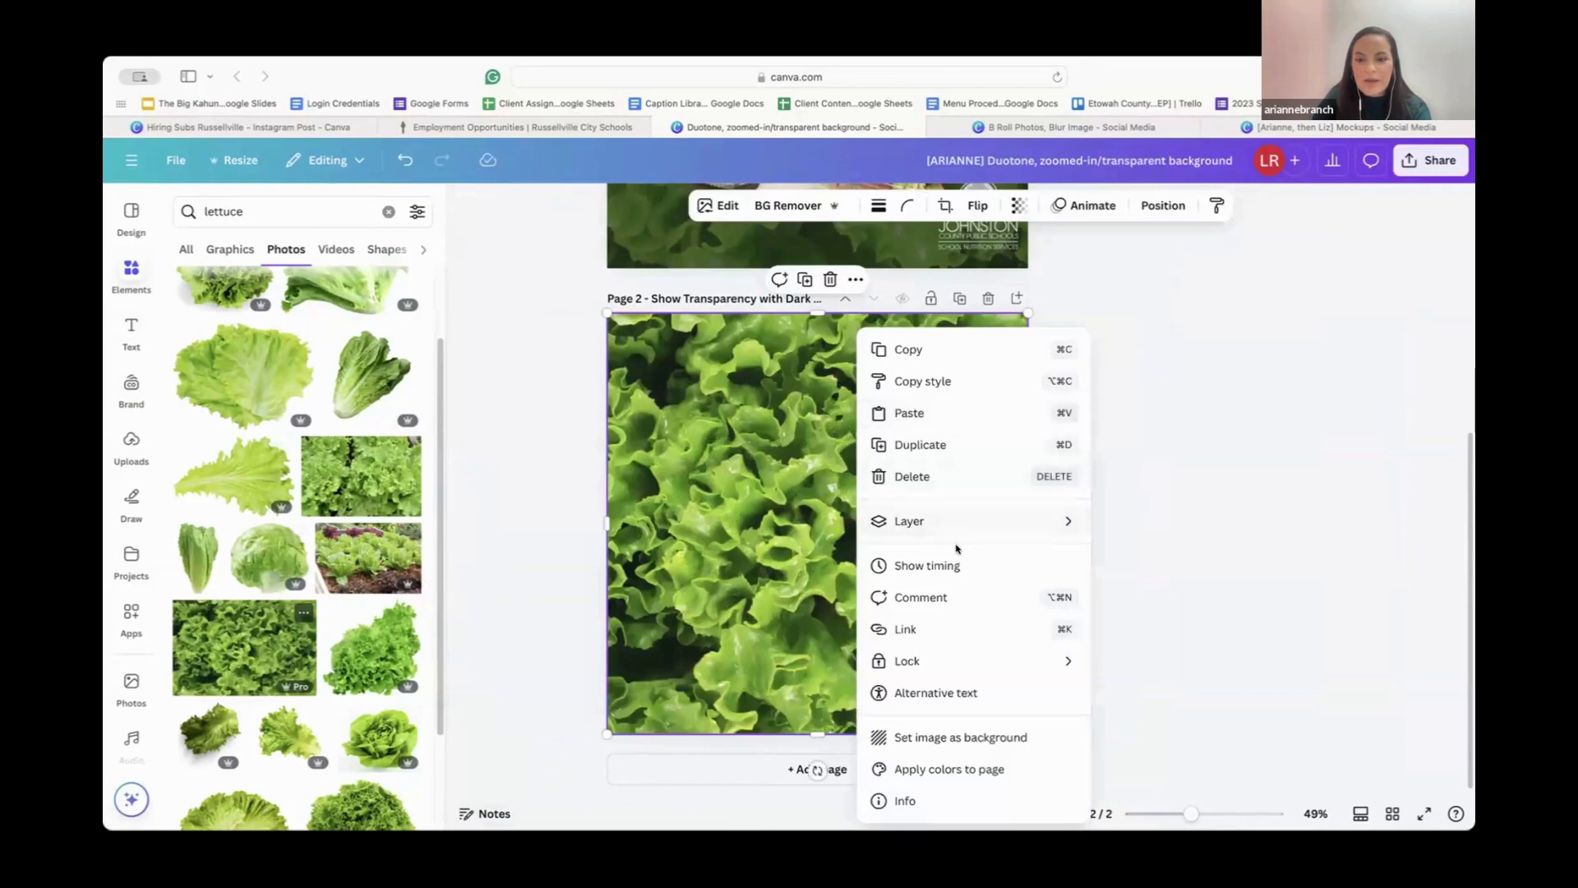
mouse_move(976, 531)
click(1151, 617)
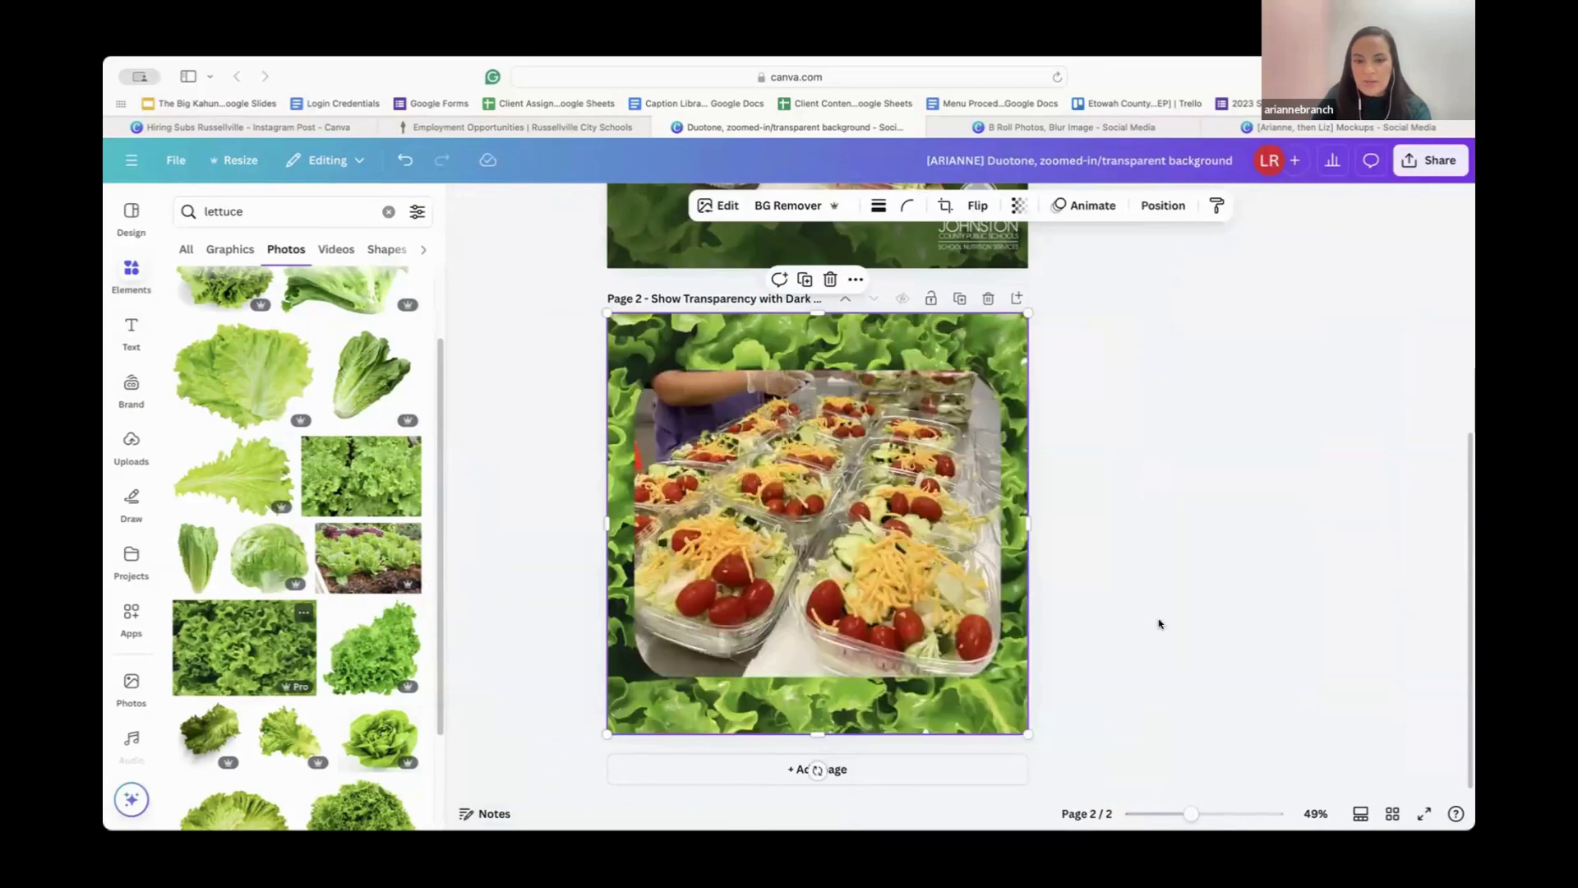
Step: Review the layer ordering options for the lettuce photo on page 2 without changing its order
right_click(758, 338)
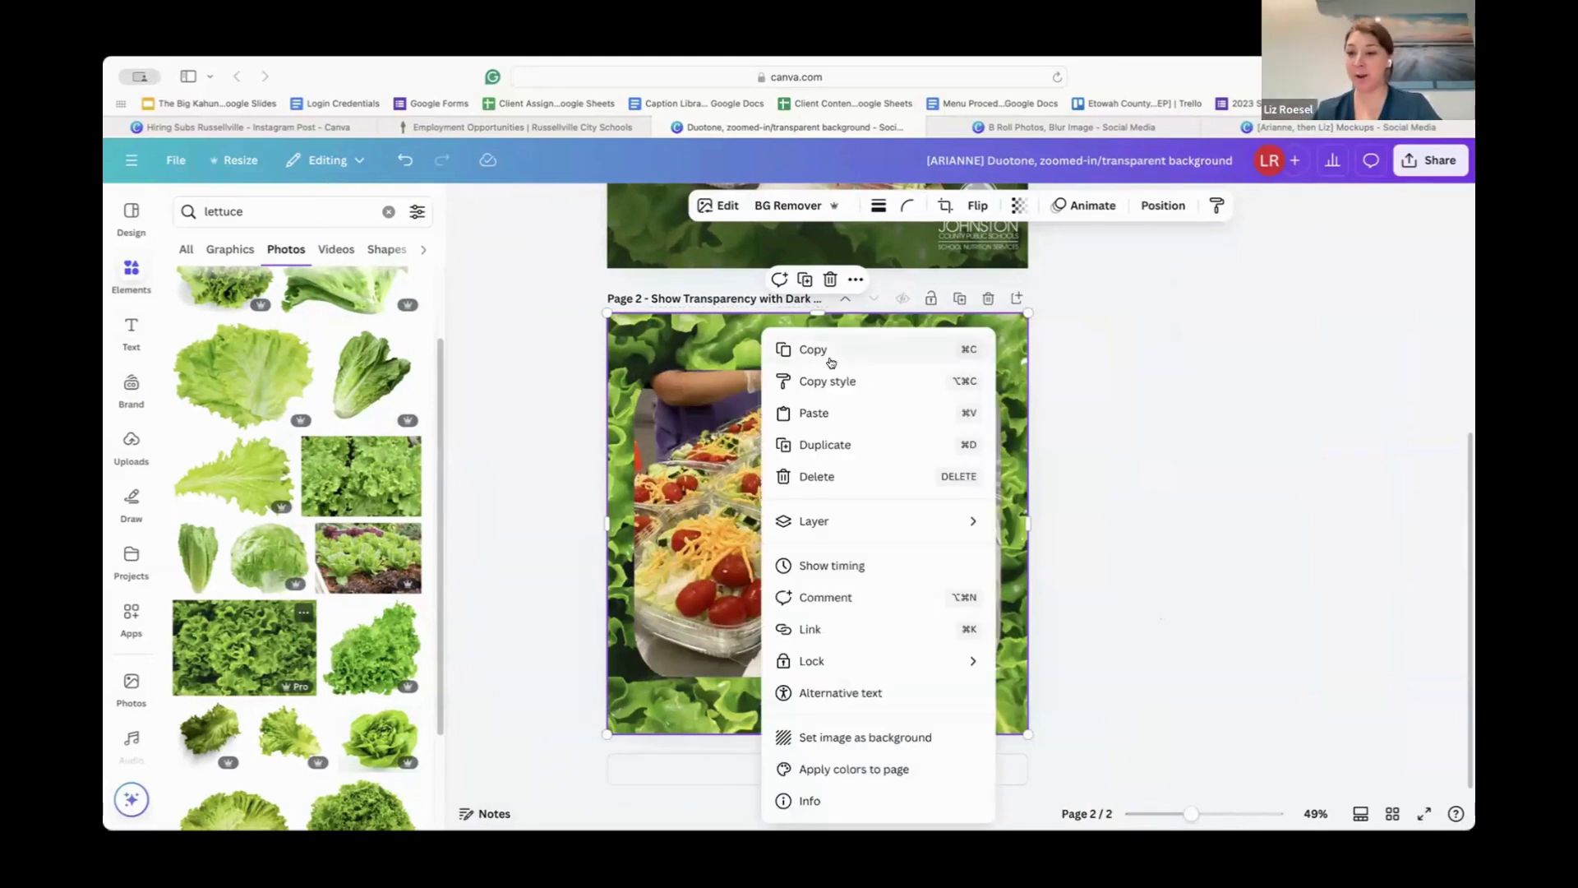
mouse_move(891, 521)
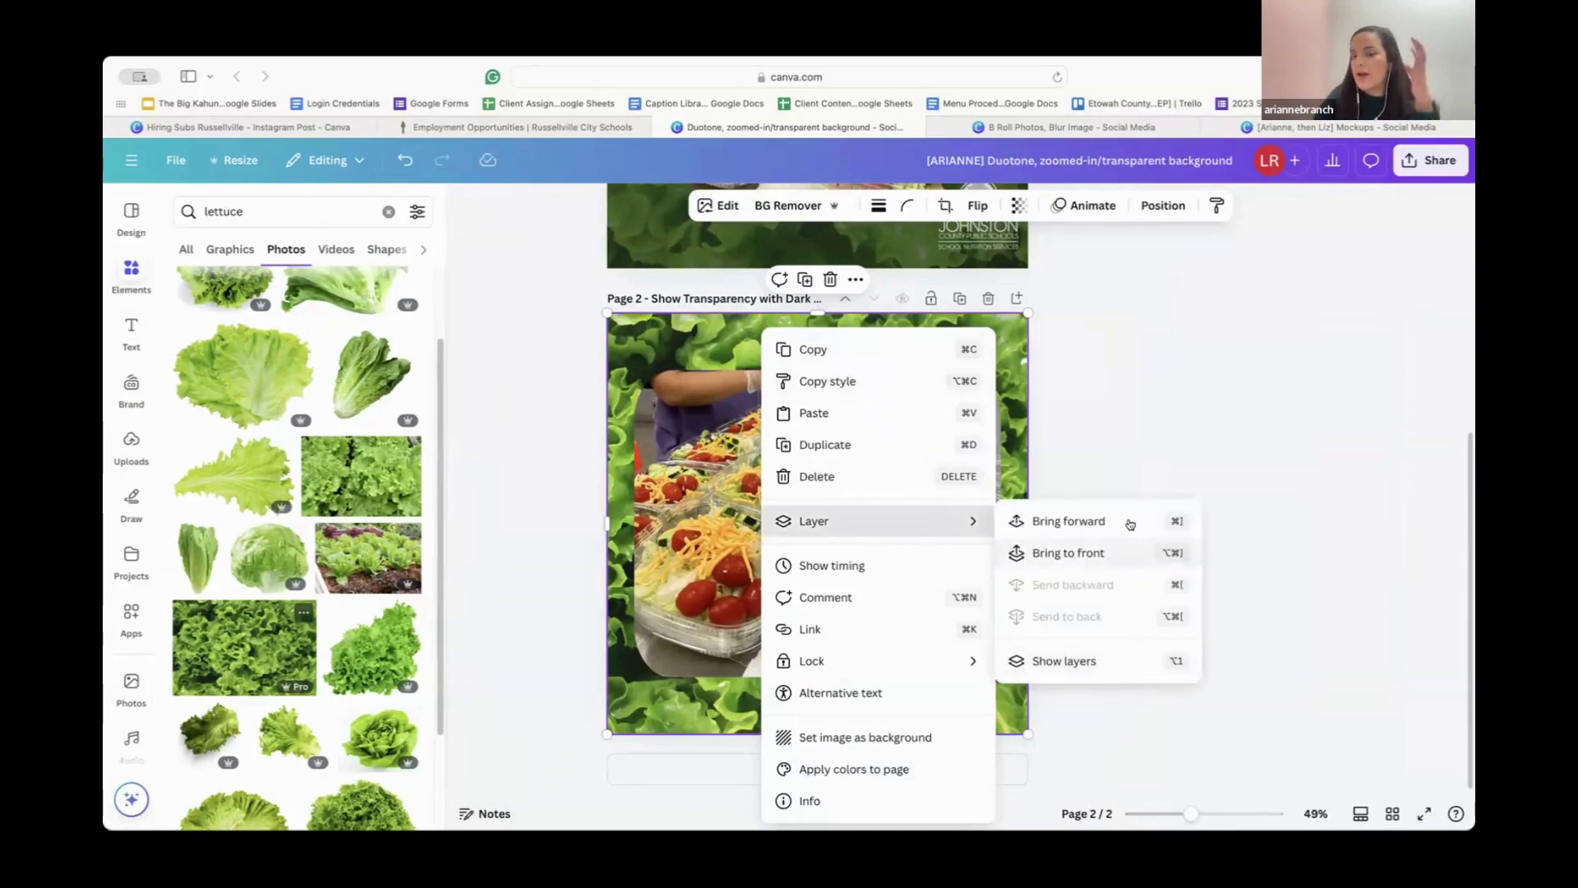
click(1125, 358)
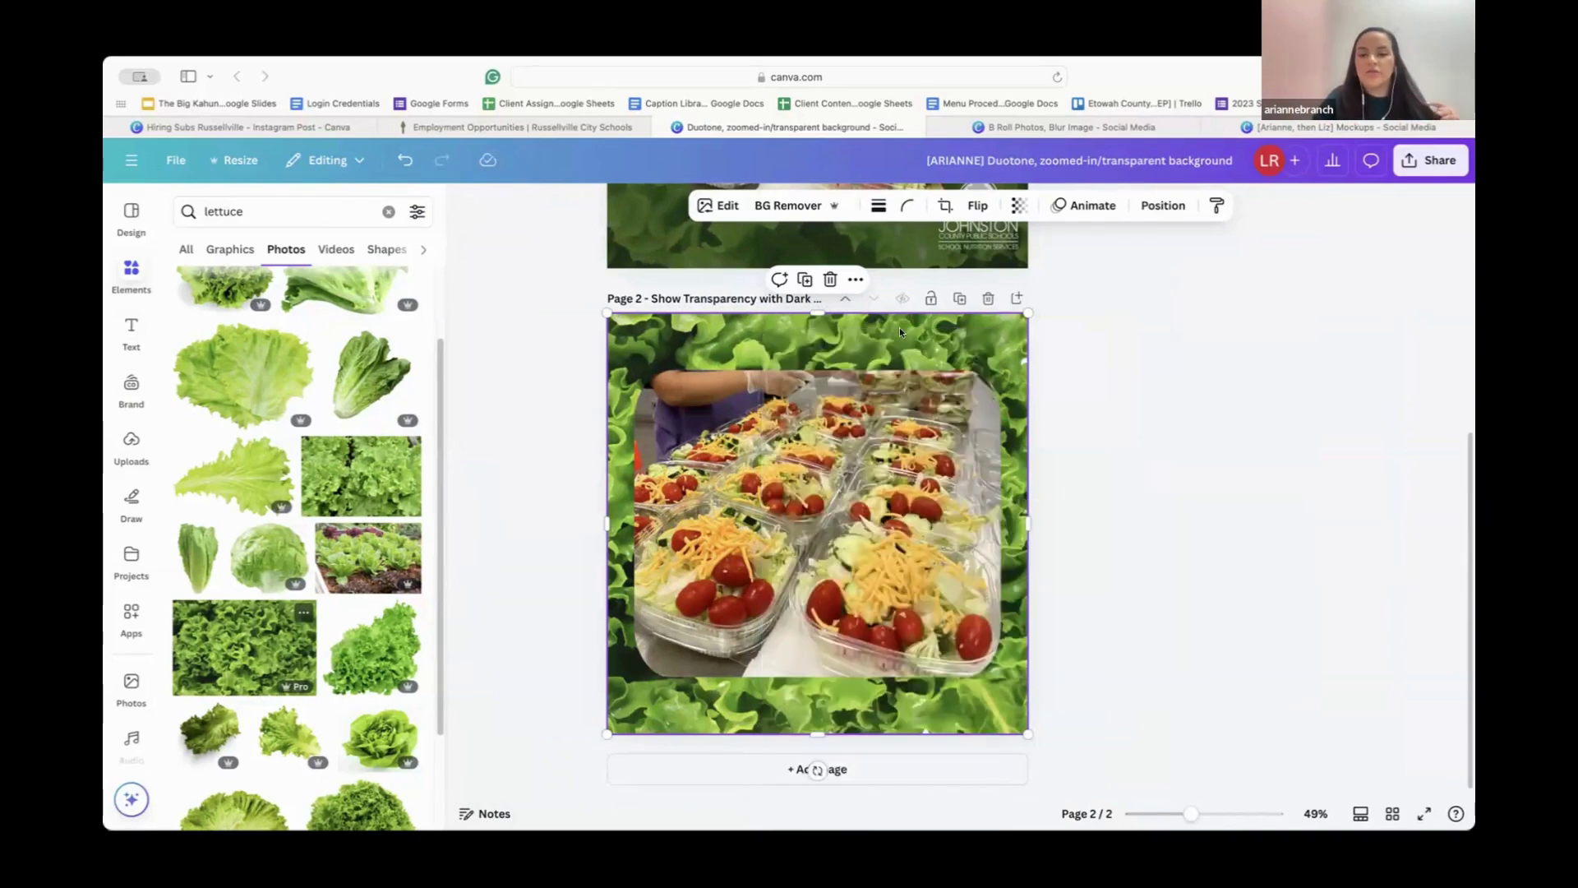
click(1165, 453)
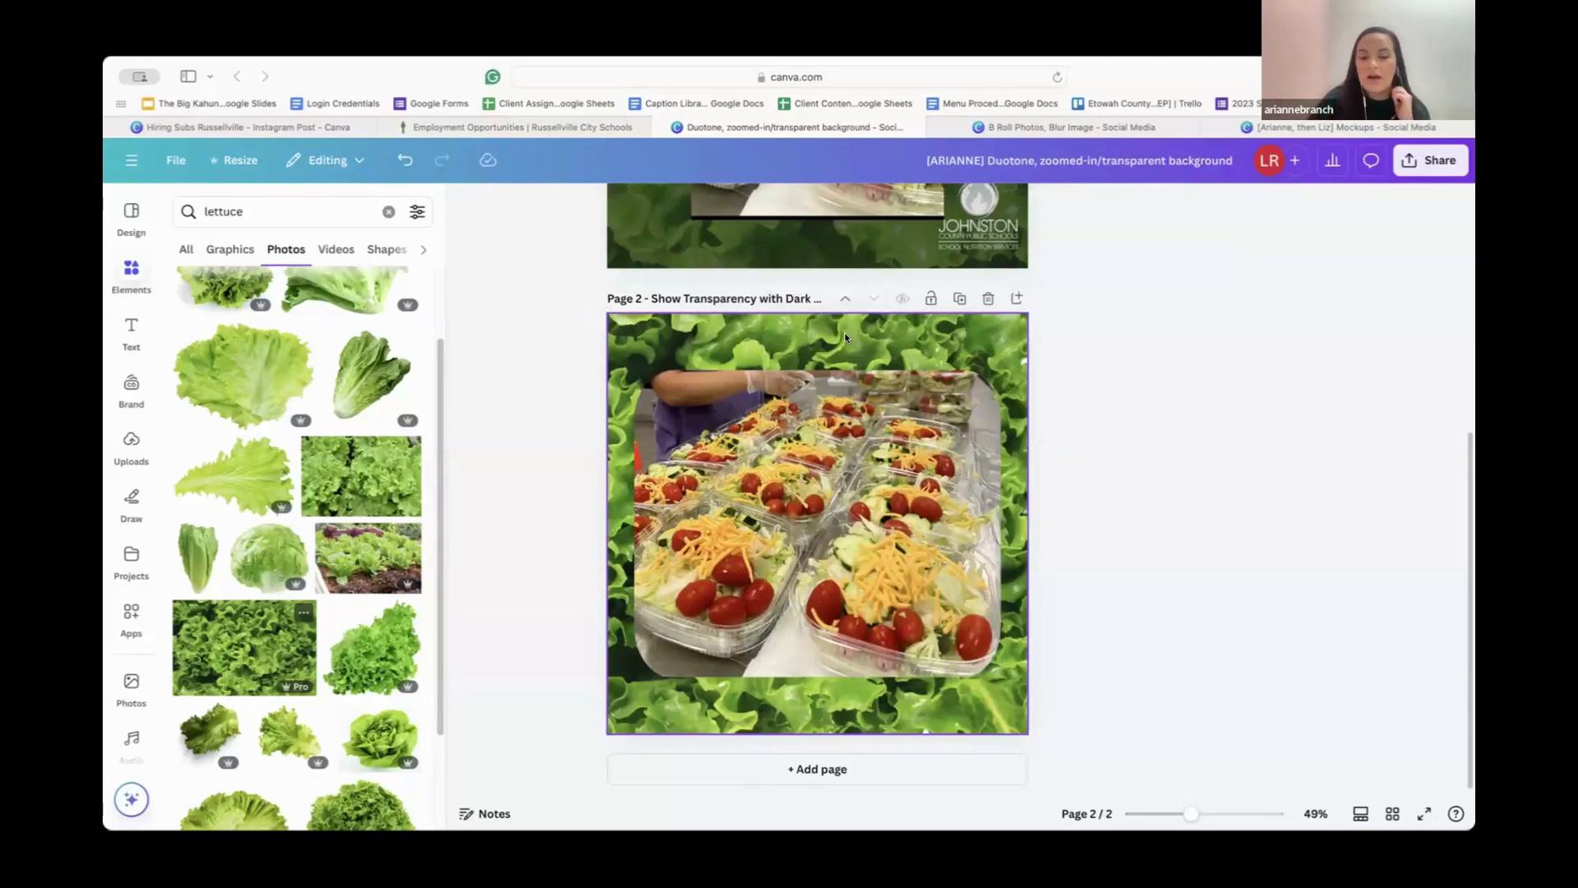
Step: Set the page 2 background behind the lettuce photo to the darkest green from its photo colors, keeping the photo aligned to the page
click(846, 330)
drag(846, 330, 845, 350)
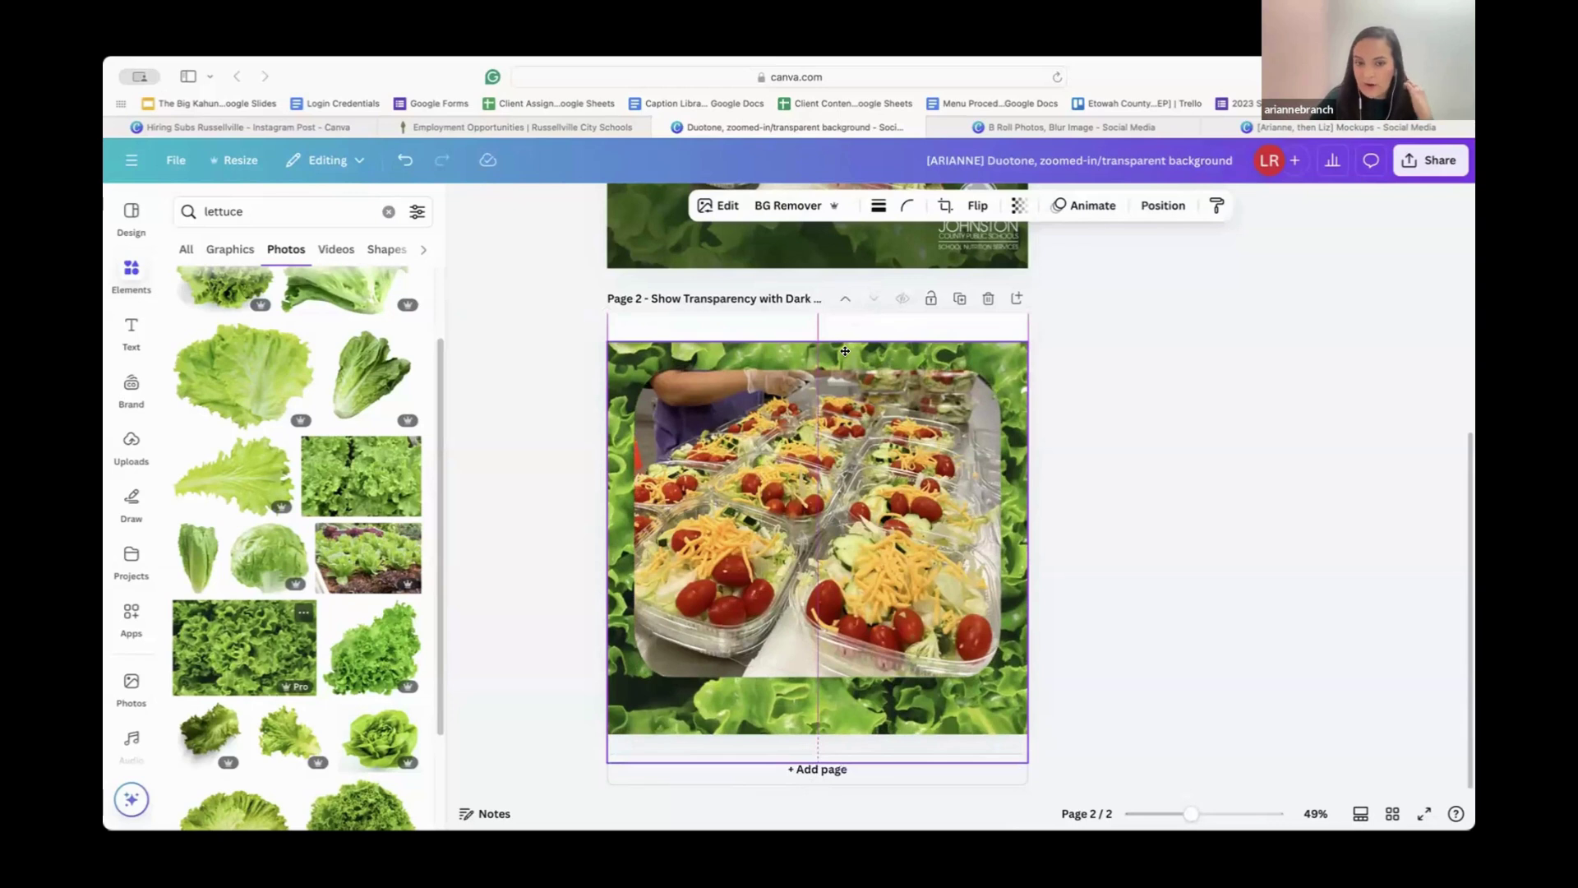
click(898, 329)
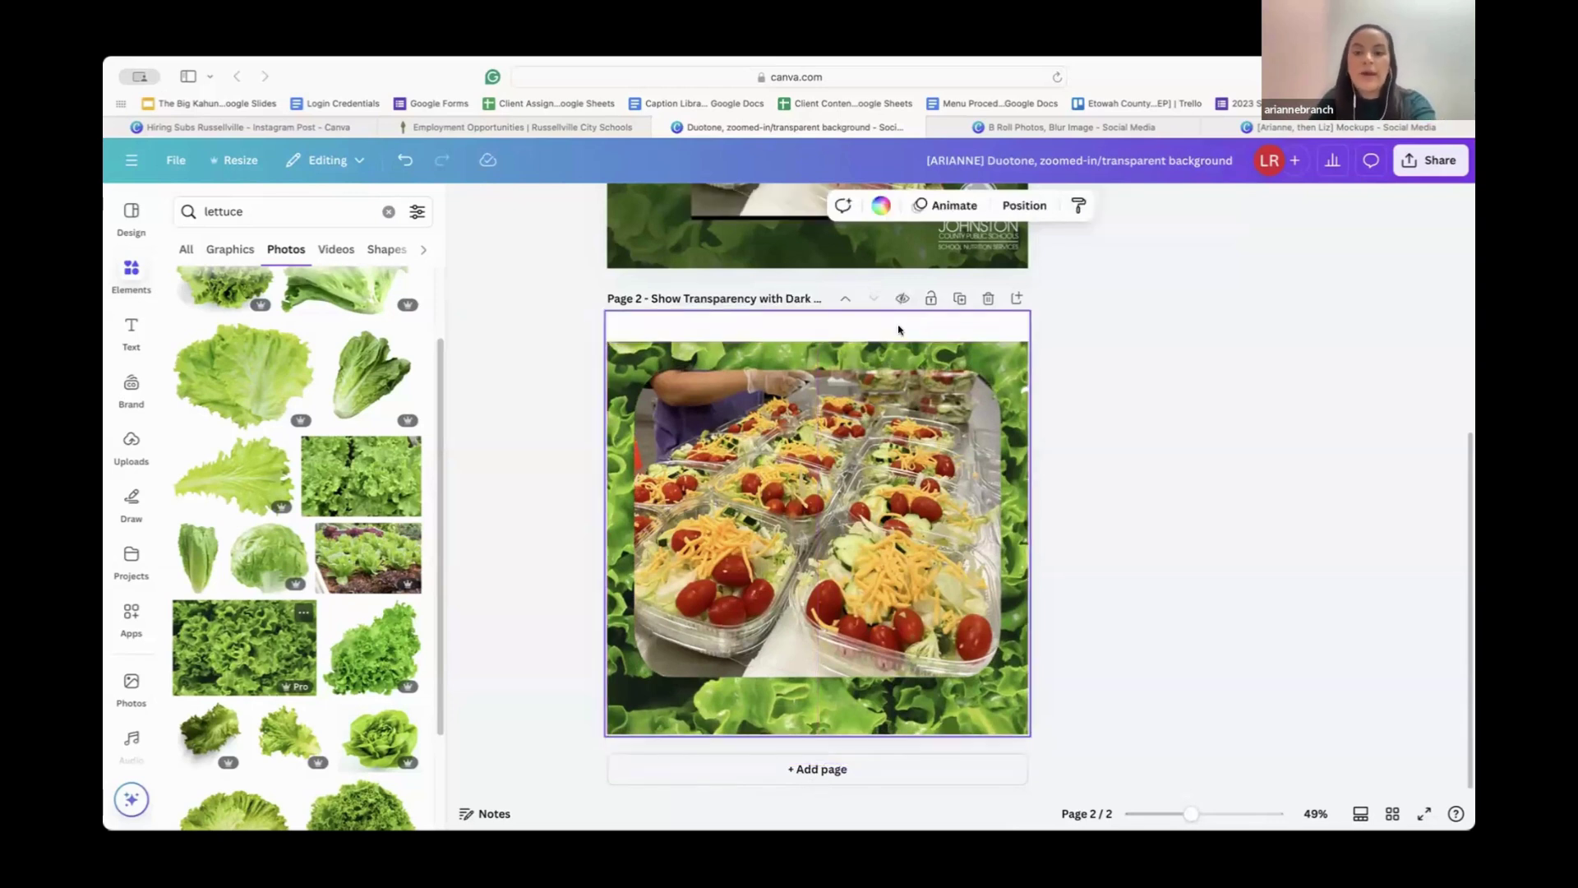
click(880, 205)
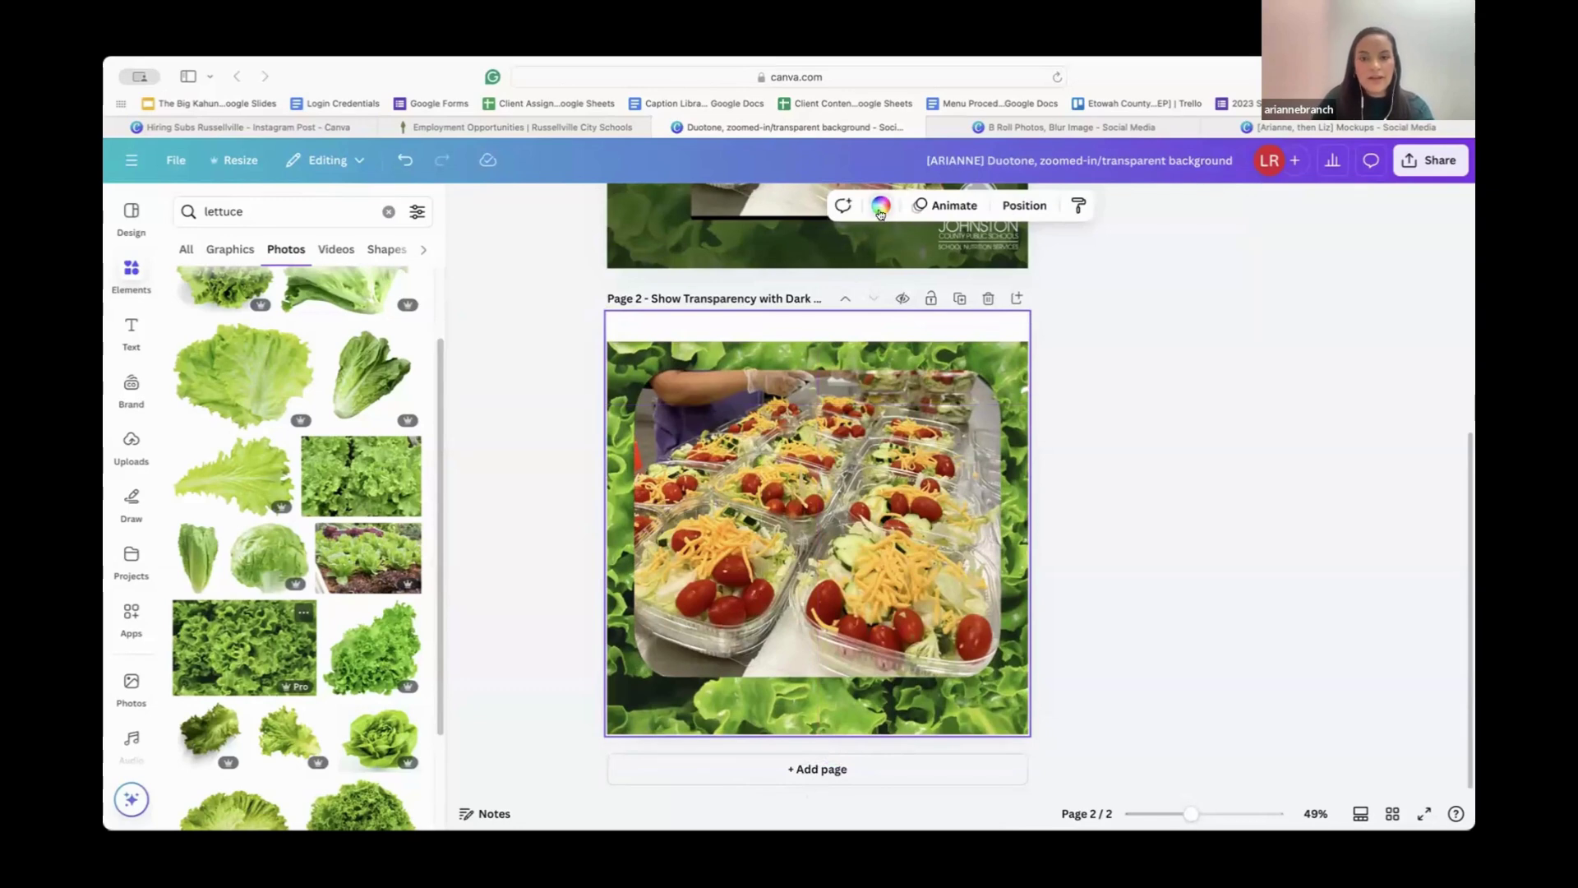
click(403, 530)
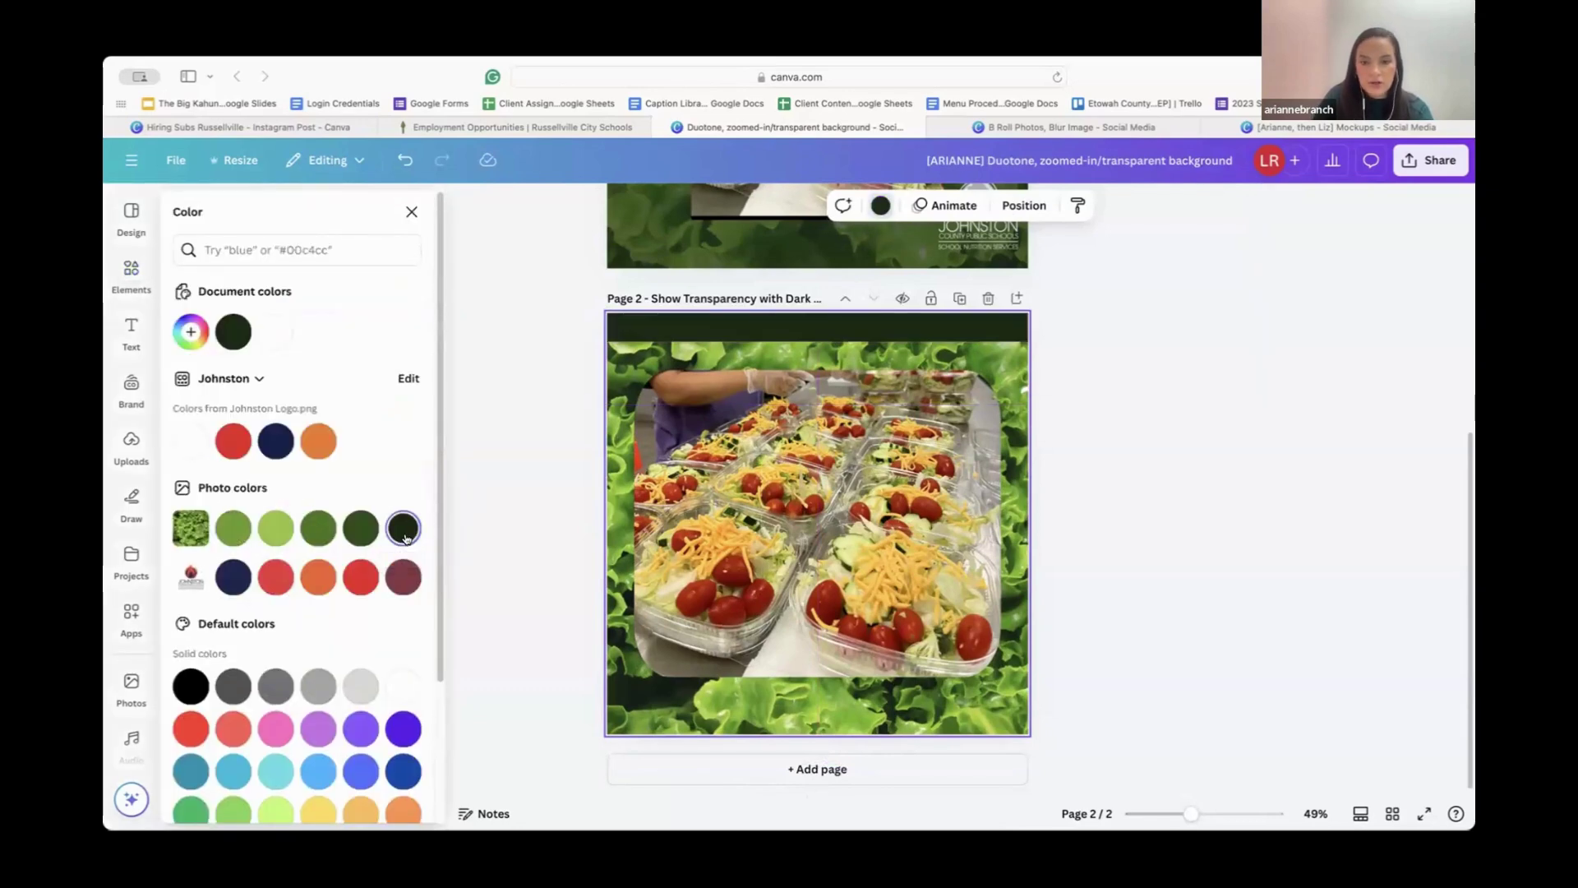
drag(728, 351, 735, 323)
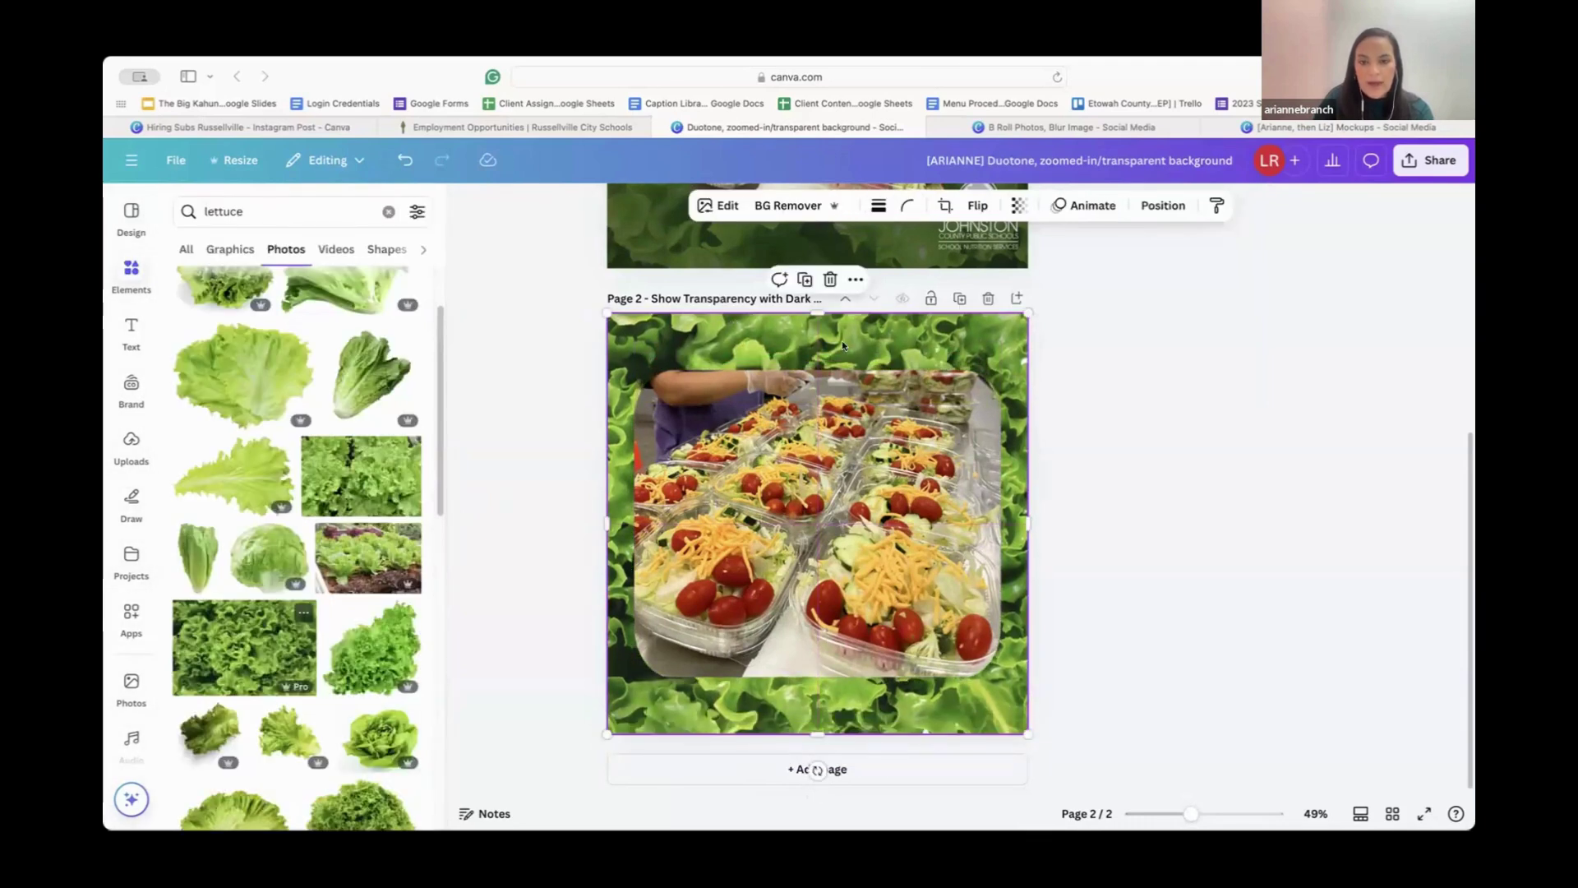
Step: Lower the lettuce photo's transparency value until its leaves blend faintly into the dark green background of page 2
click(1025, 214)
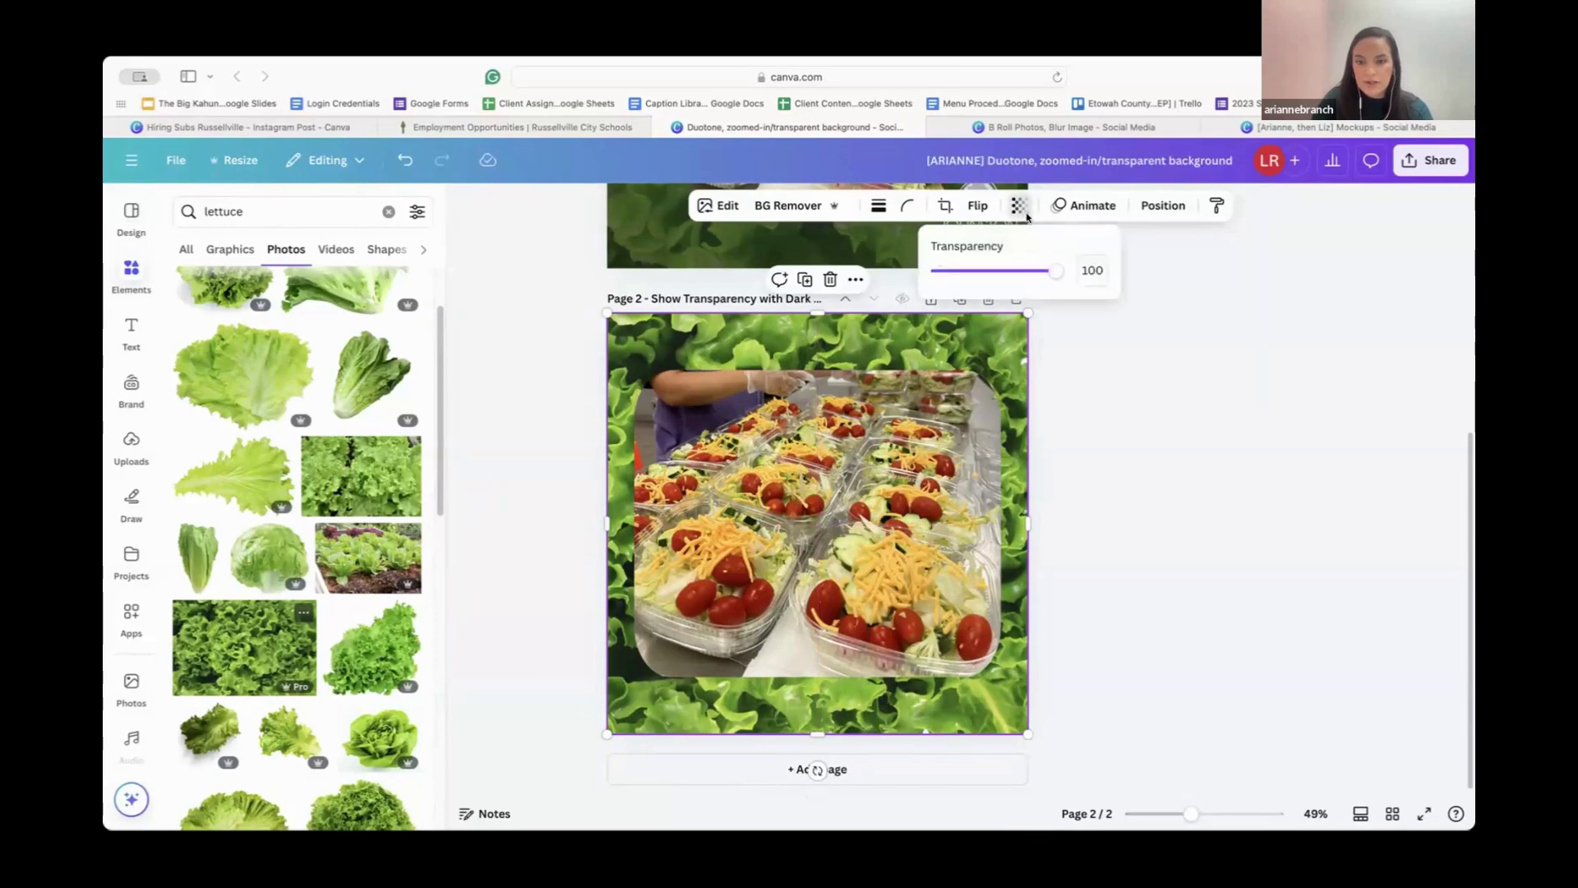
drag(1062, 271, 1006, 272)
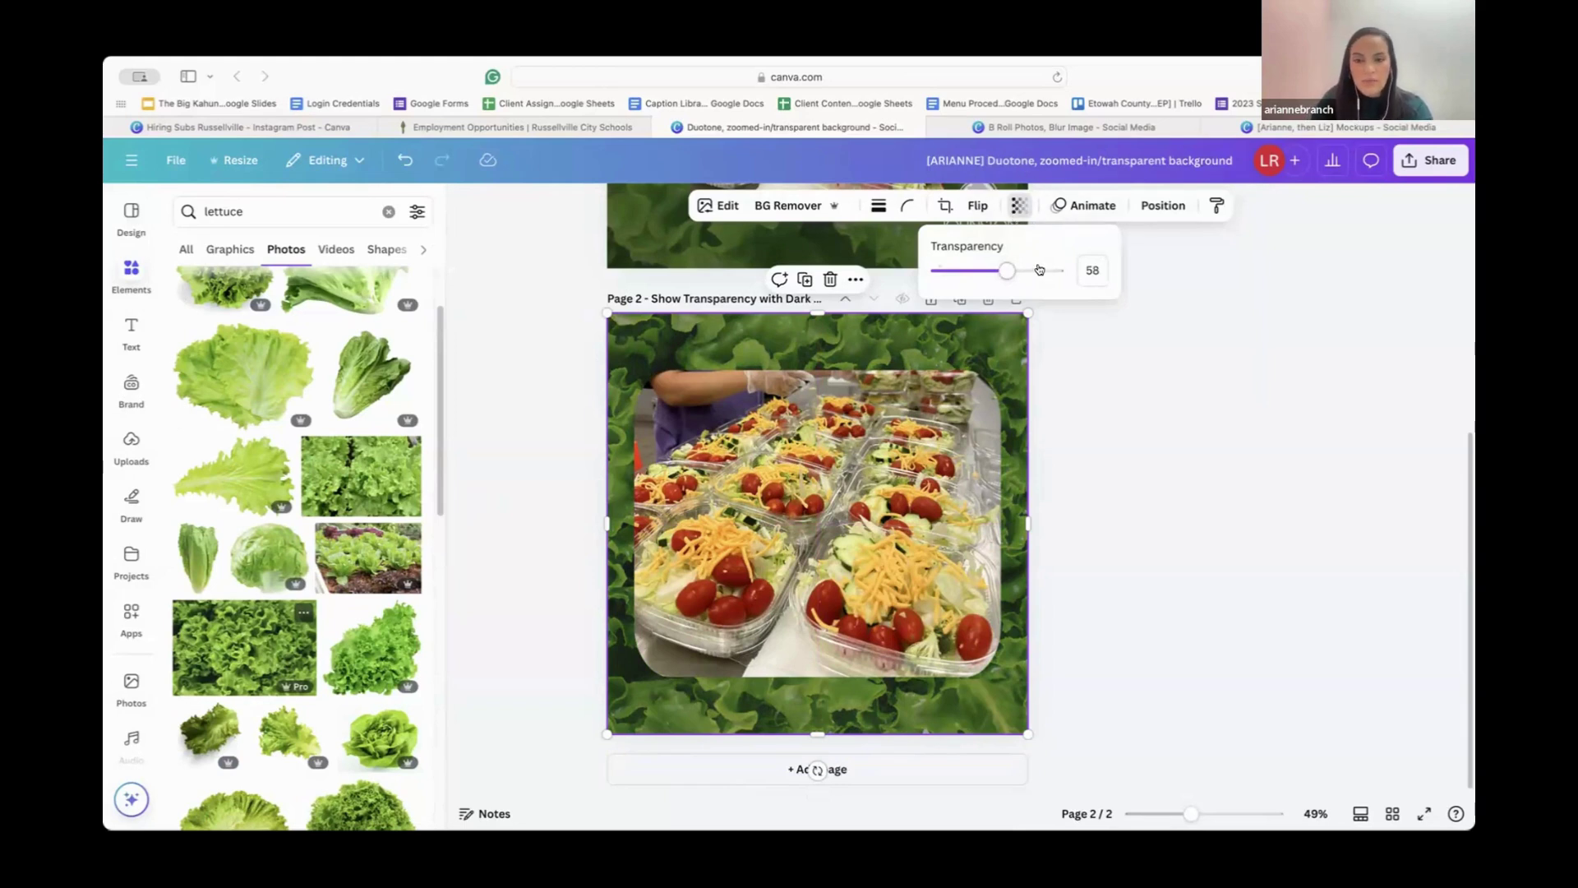
drag(1009, 273, 995, 278)
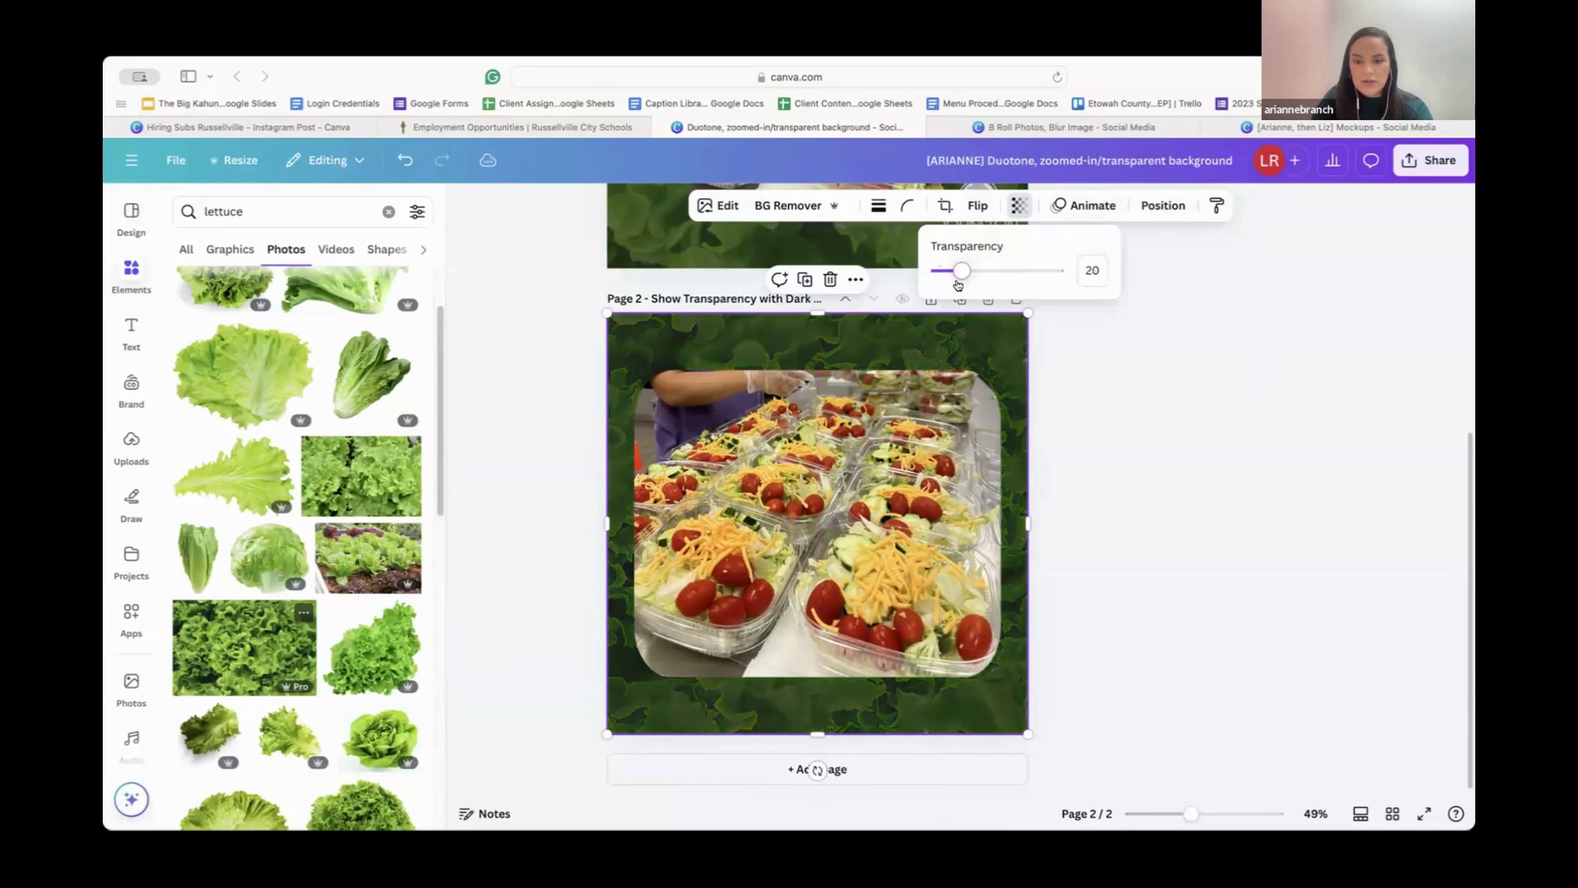
mouse_move(978, 282)
mouse_down()
mouse_move(963, 272)
mouse_move(1001, 272)
mouse_move(967, 297)
mouse_up()
click(1198, 435)
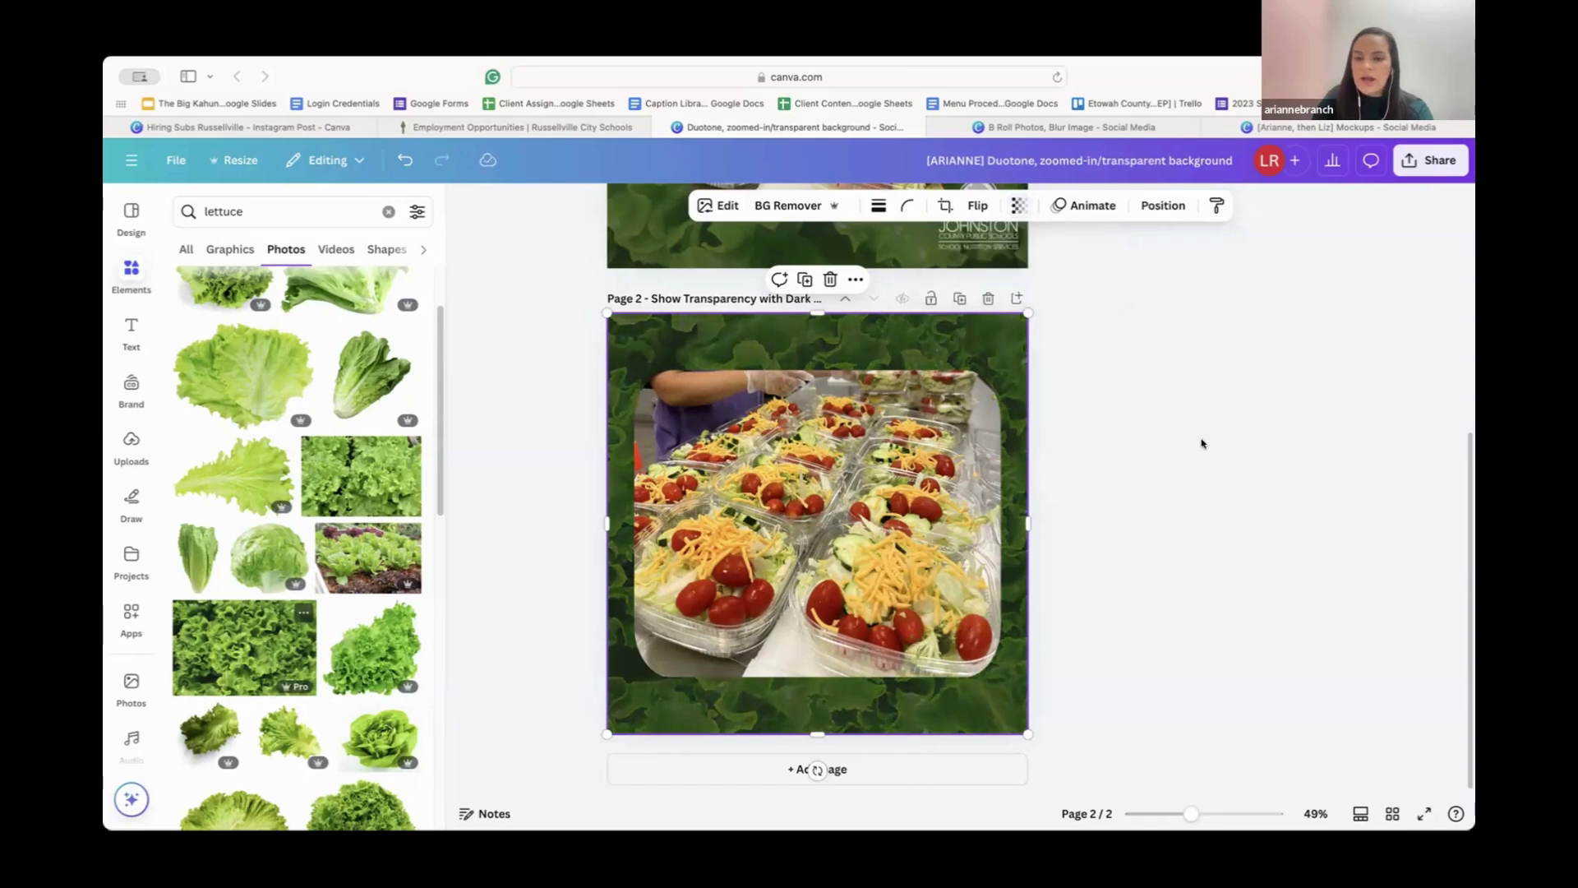
Step: Compare the darkened lettuce background on page 2 with the background and logo on page 1
scroll(1145, 398, up, 2)
click(977, 310)
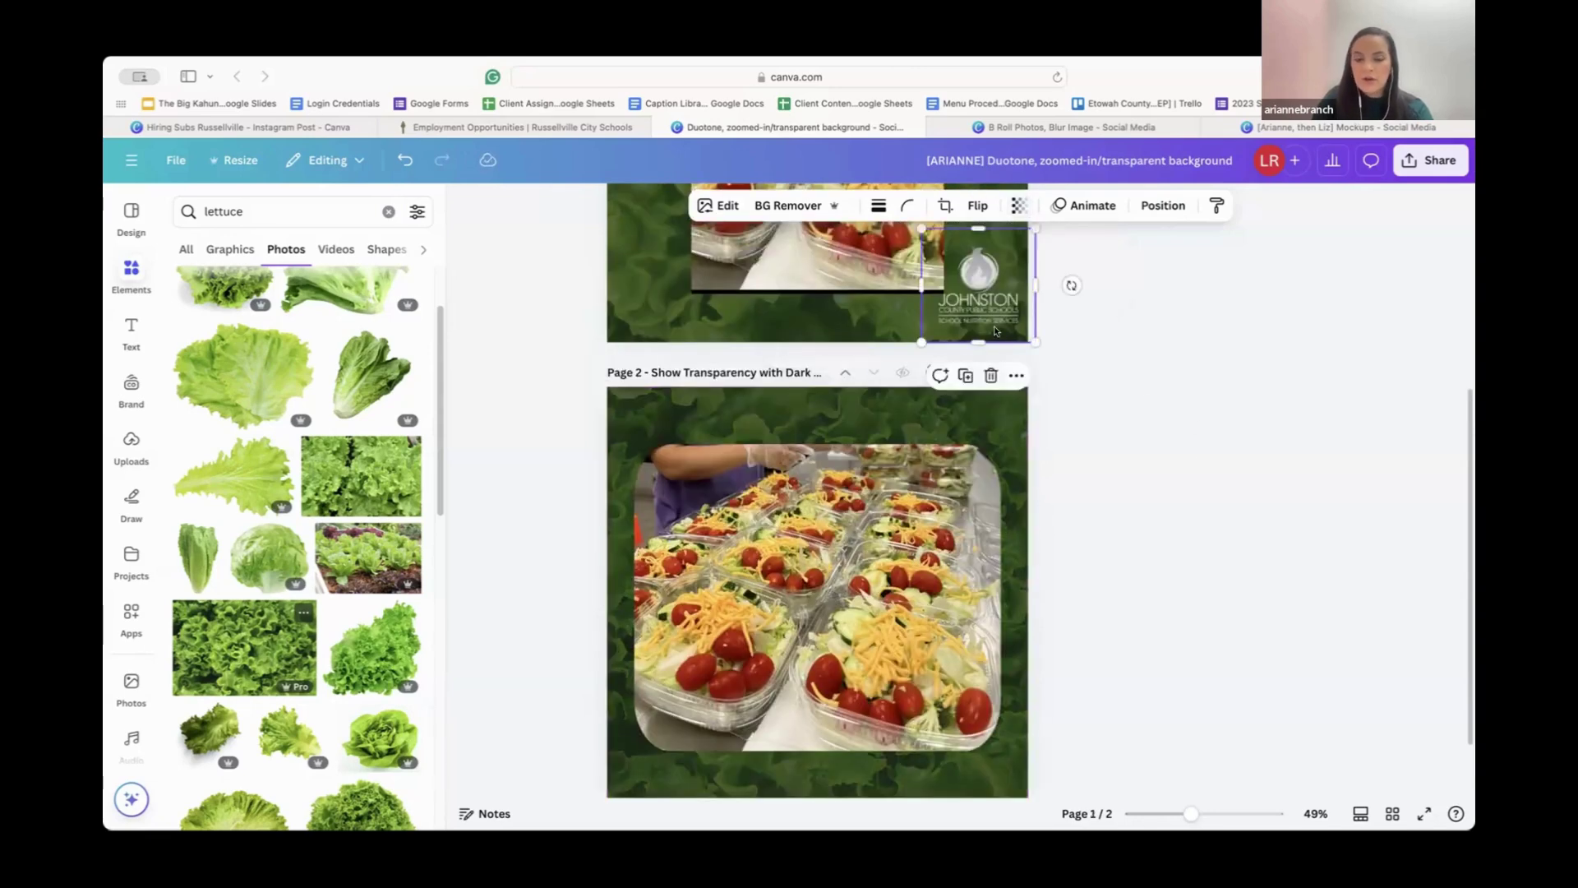
scroll(1194, 465, down, 2)
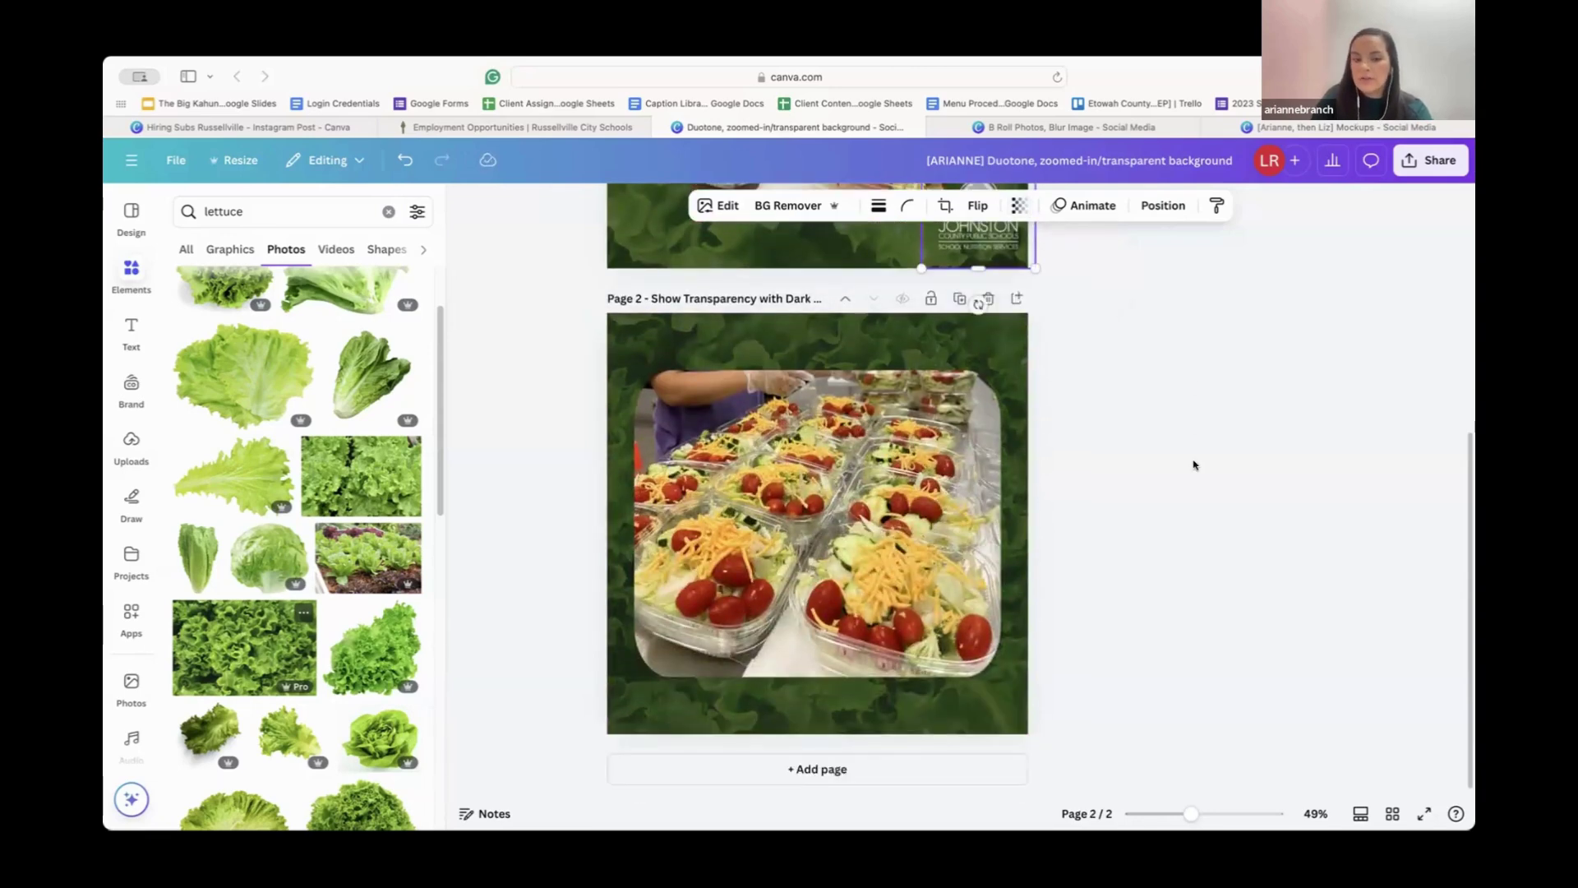
click(1194, 465)
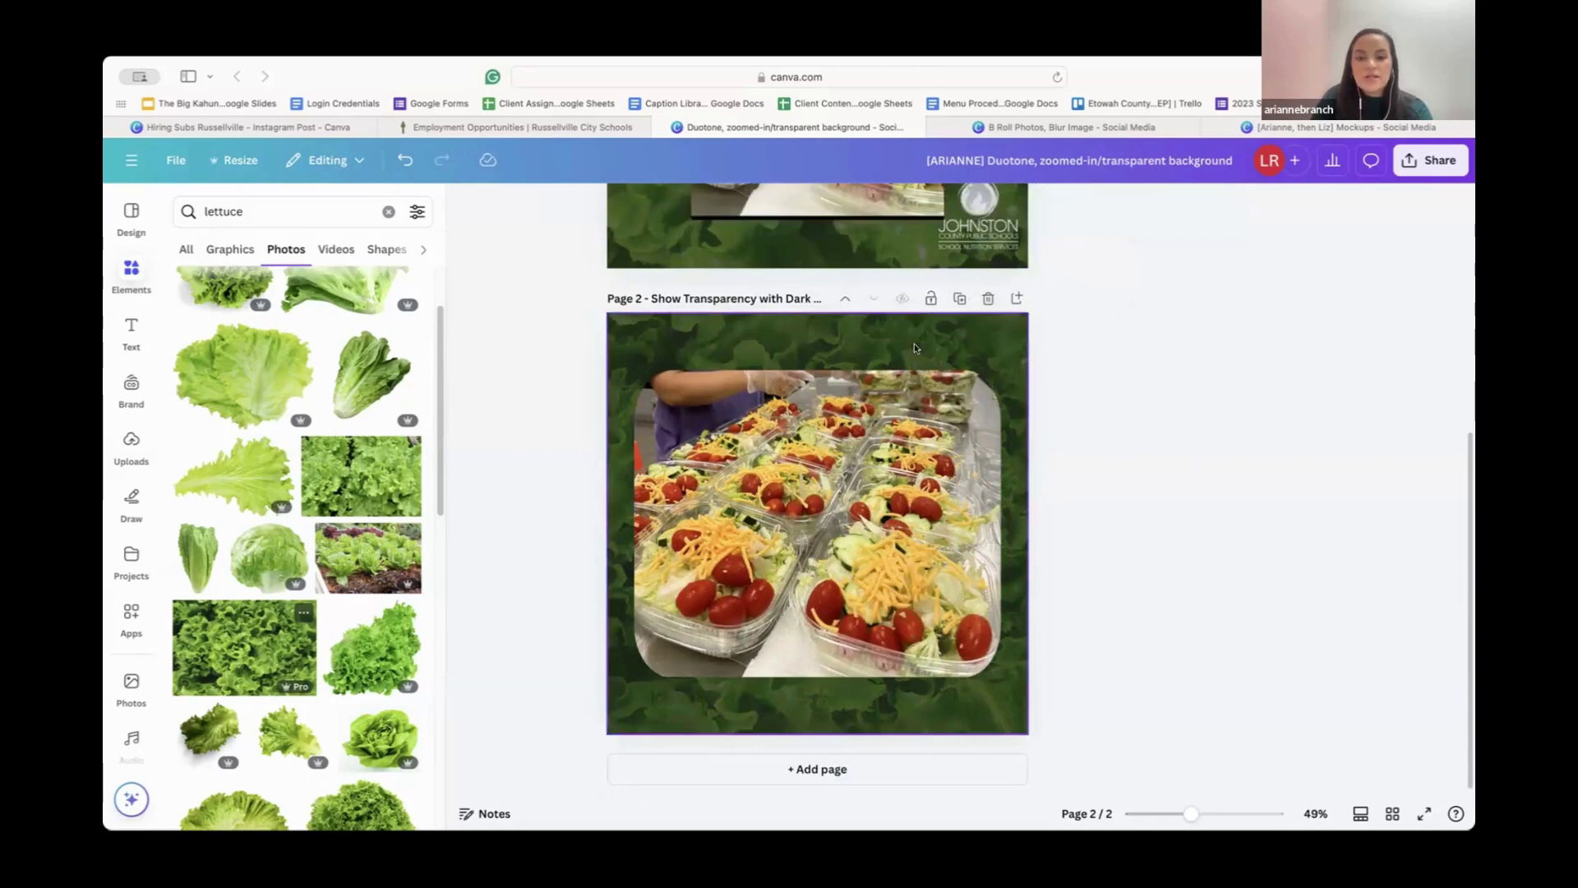
click(1123, 482)
scroll(1123, 485, up, 3)
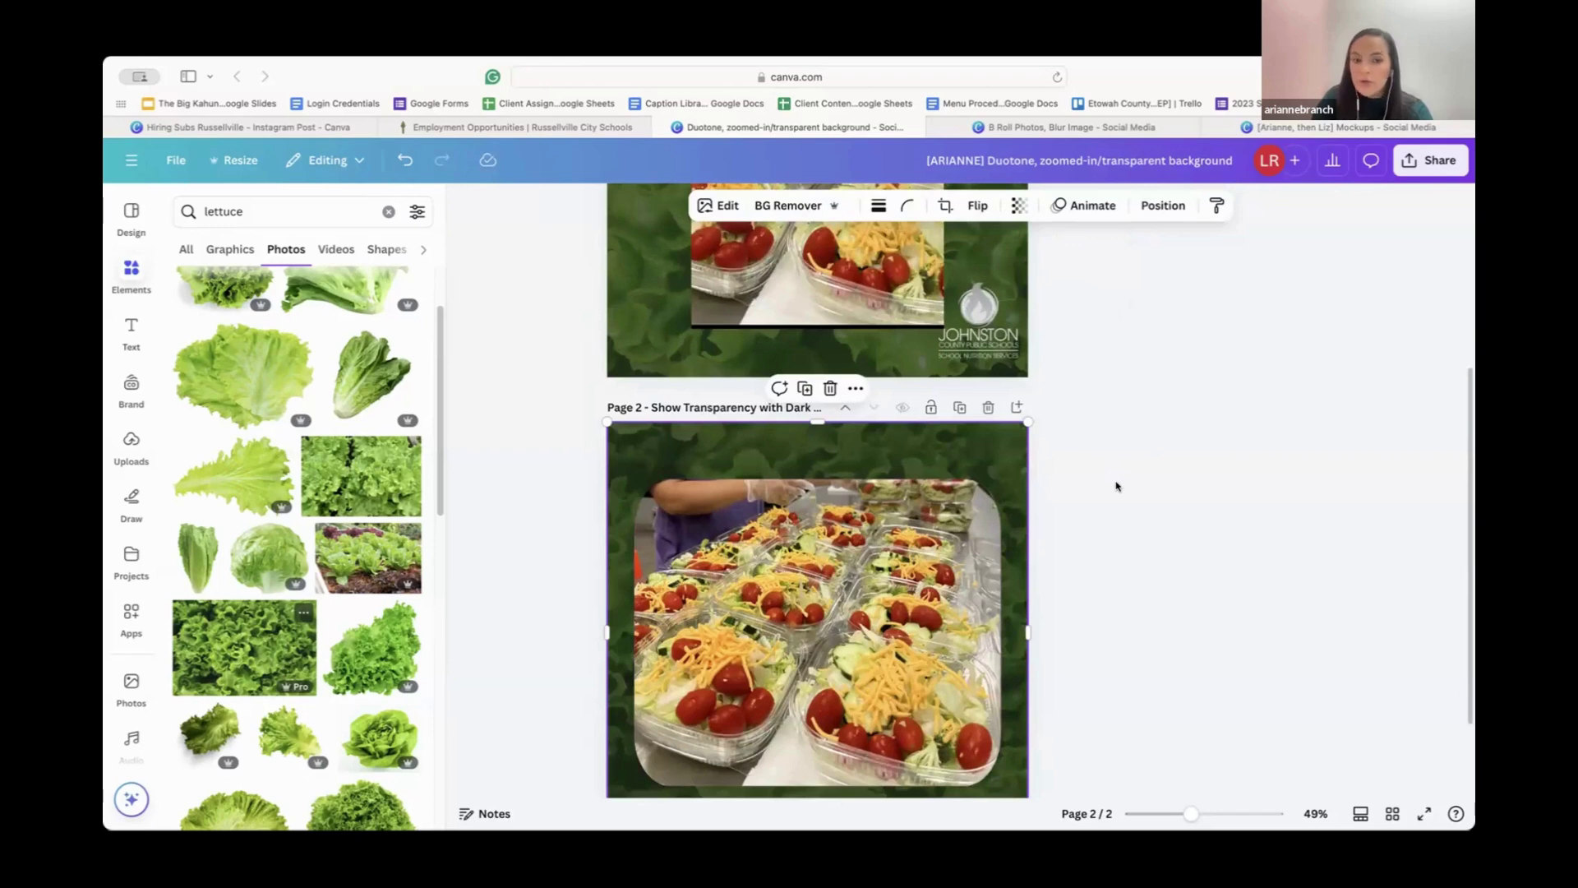
scroll(1116, 486, up, 1)
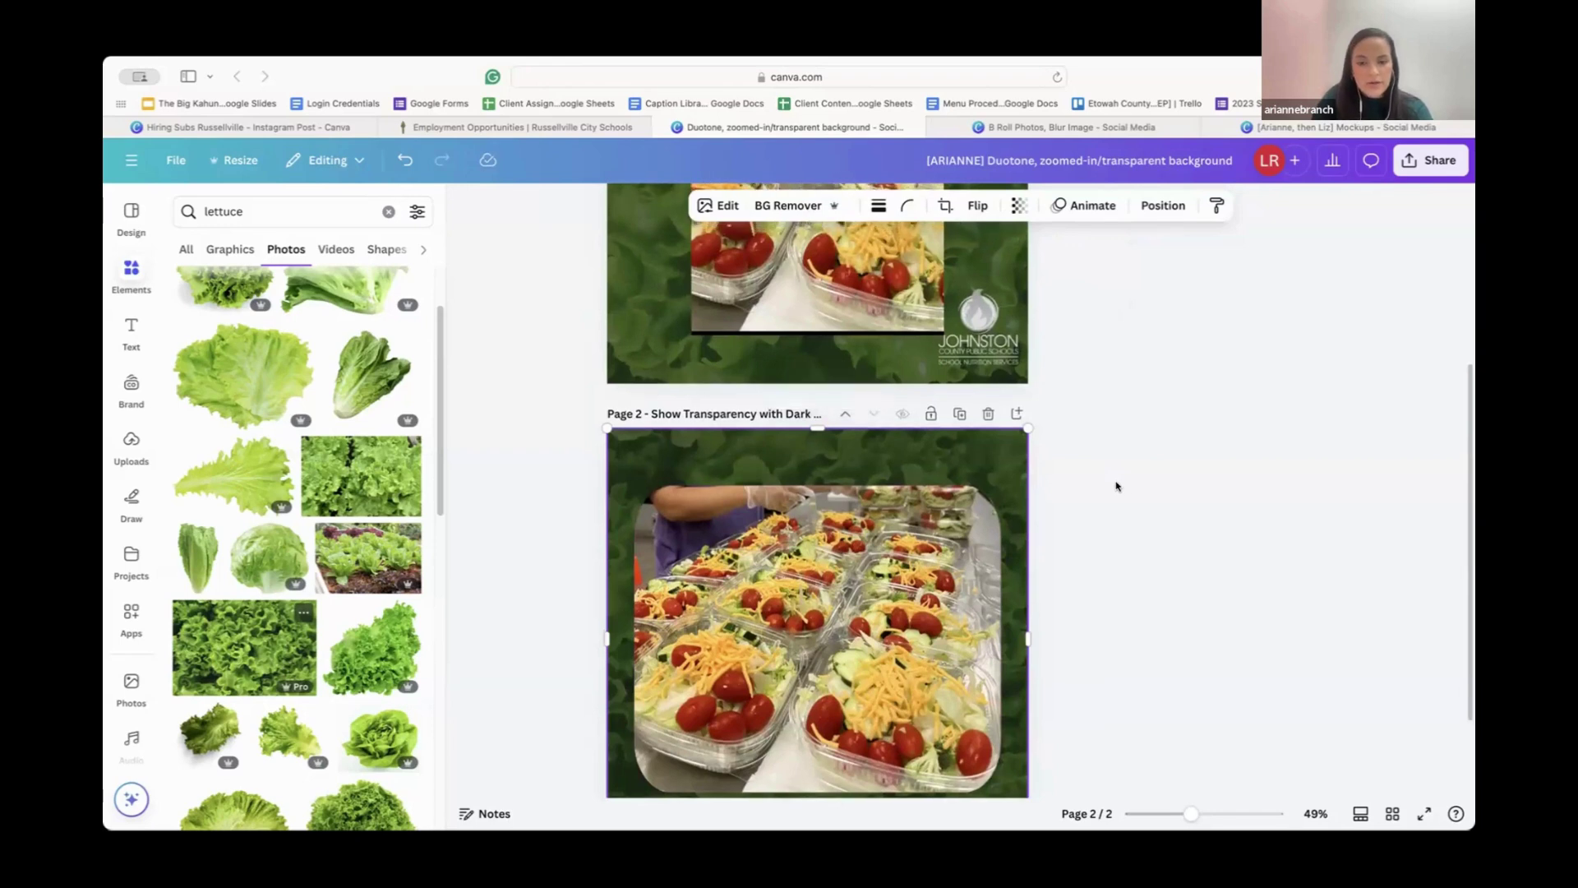
Step: Change the page 2 background behind the lettuce photo to the white brand color and fit the photo back over the whole page
double_click(965, 446)
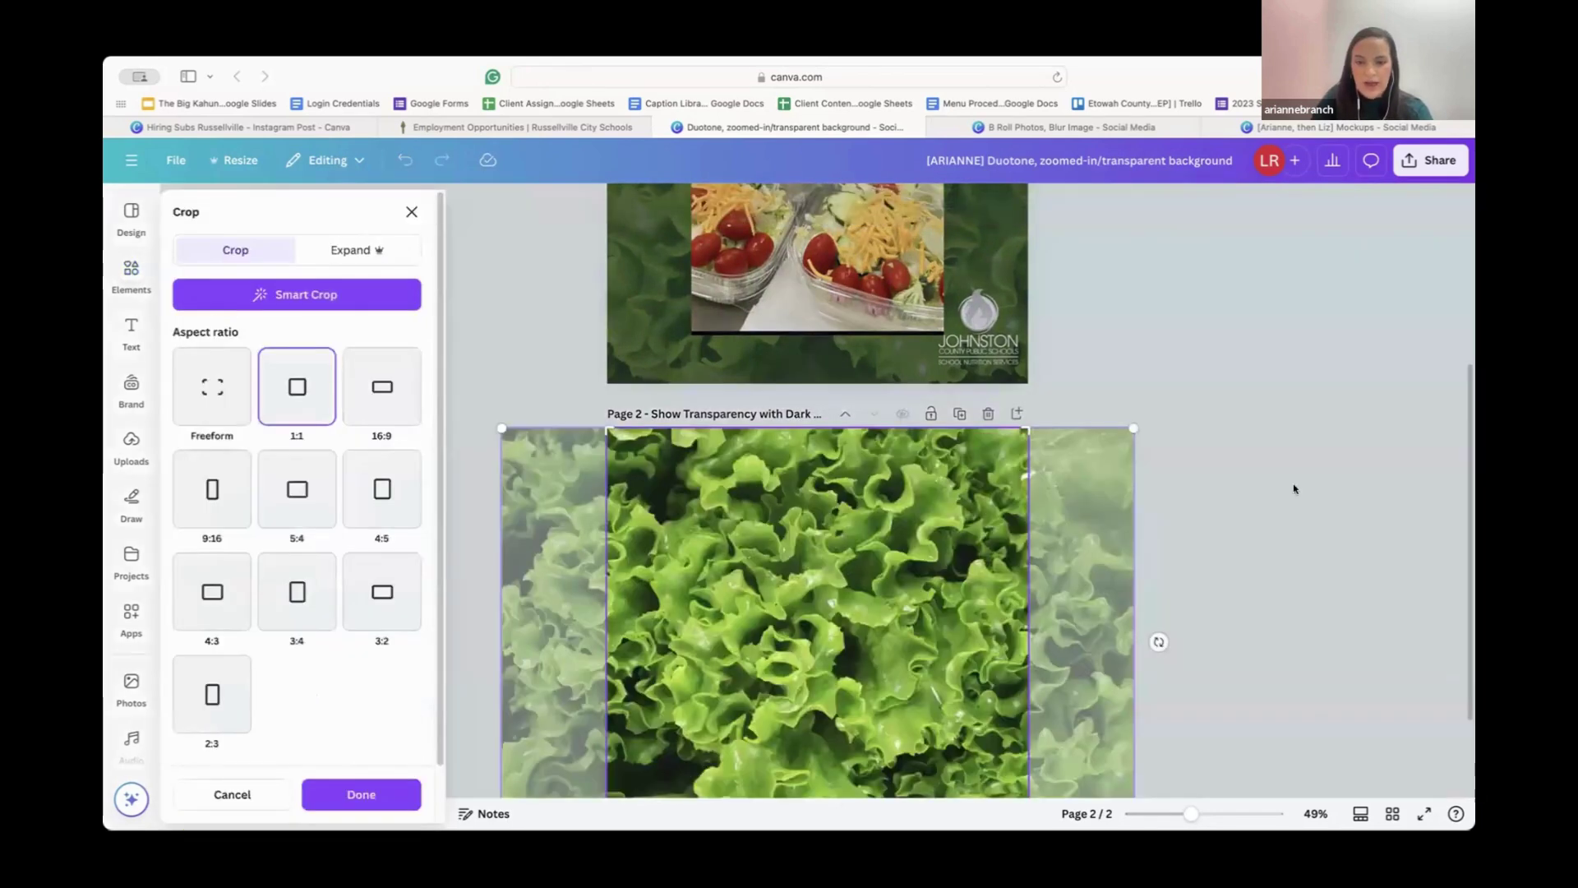
click(1293, 489)
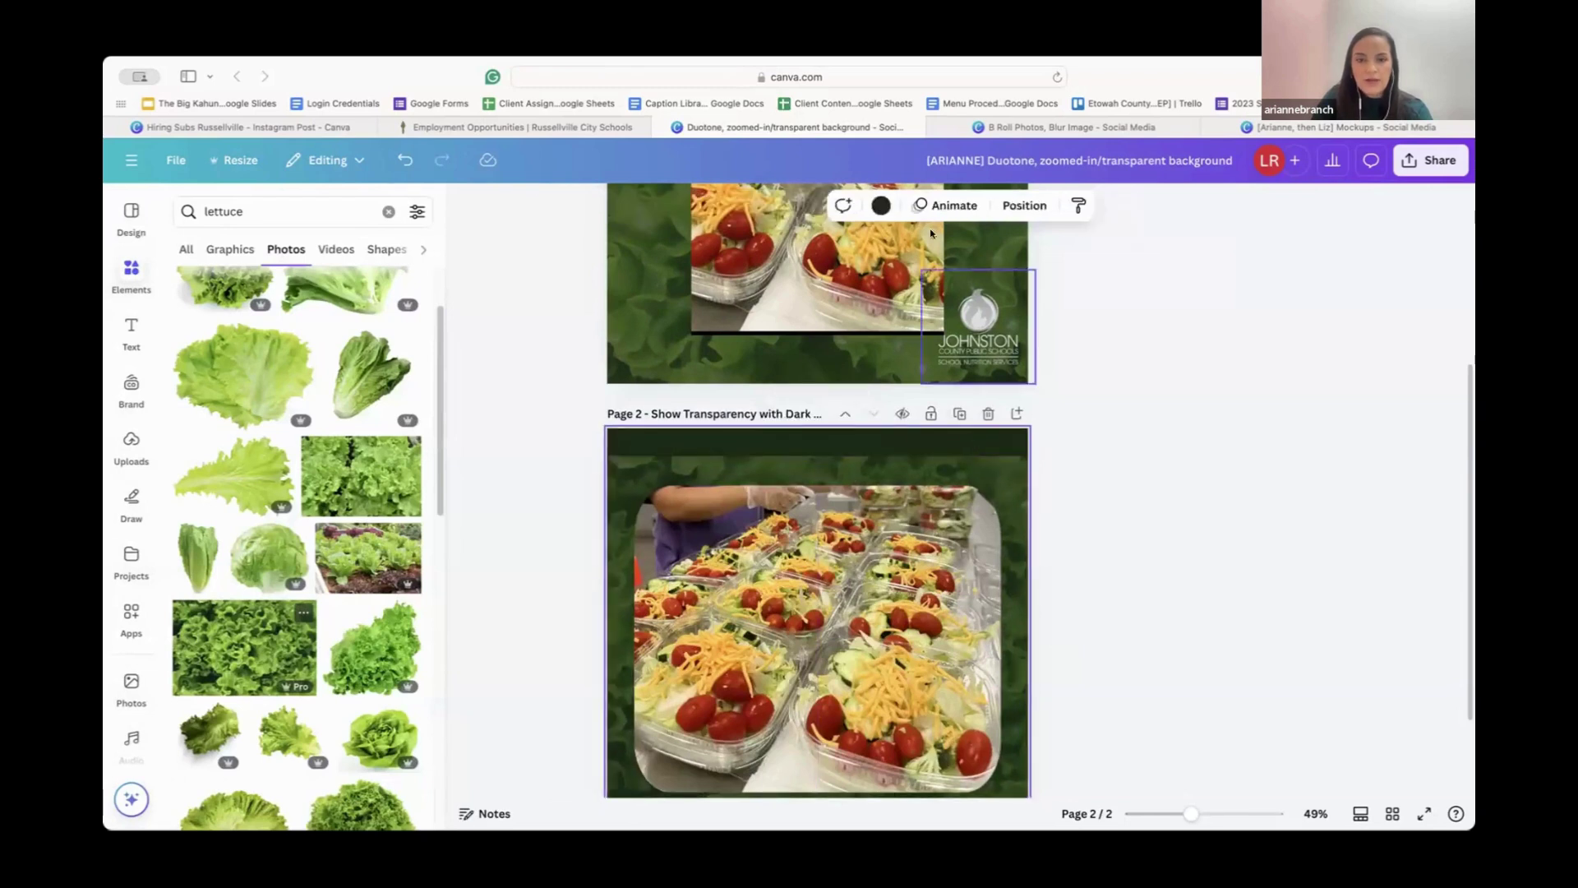
click(880, 205)
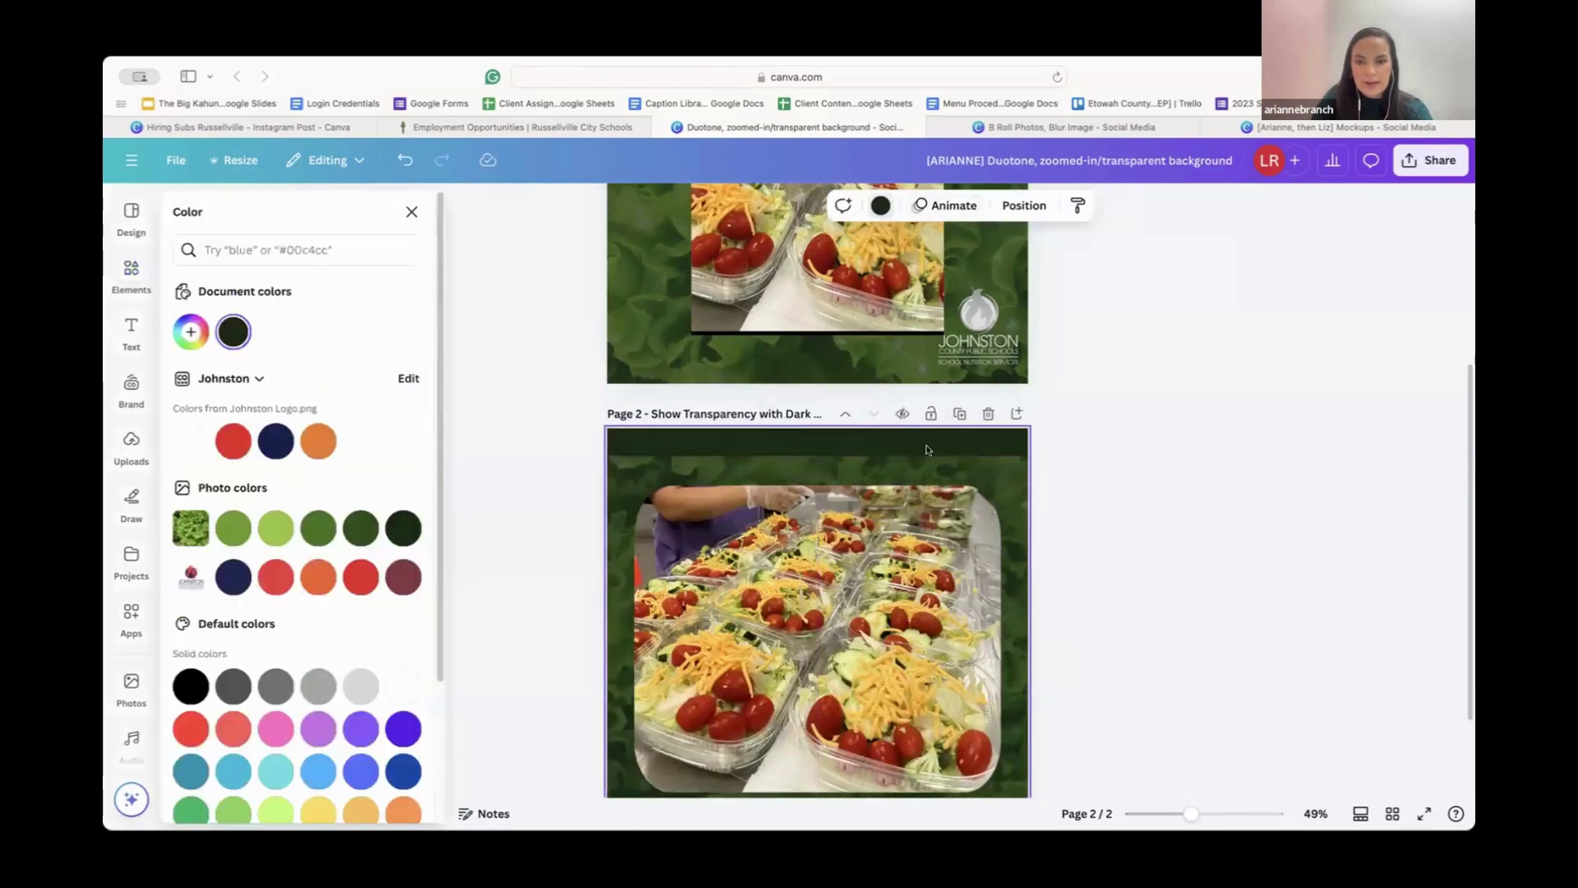
click(191, 442)
click(990, 445)
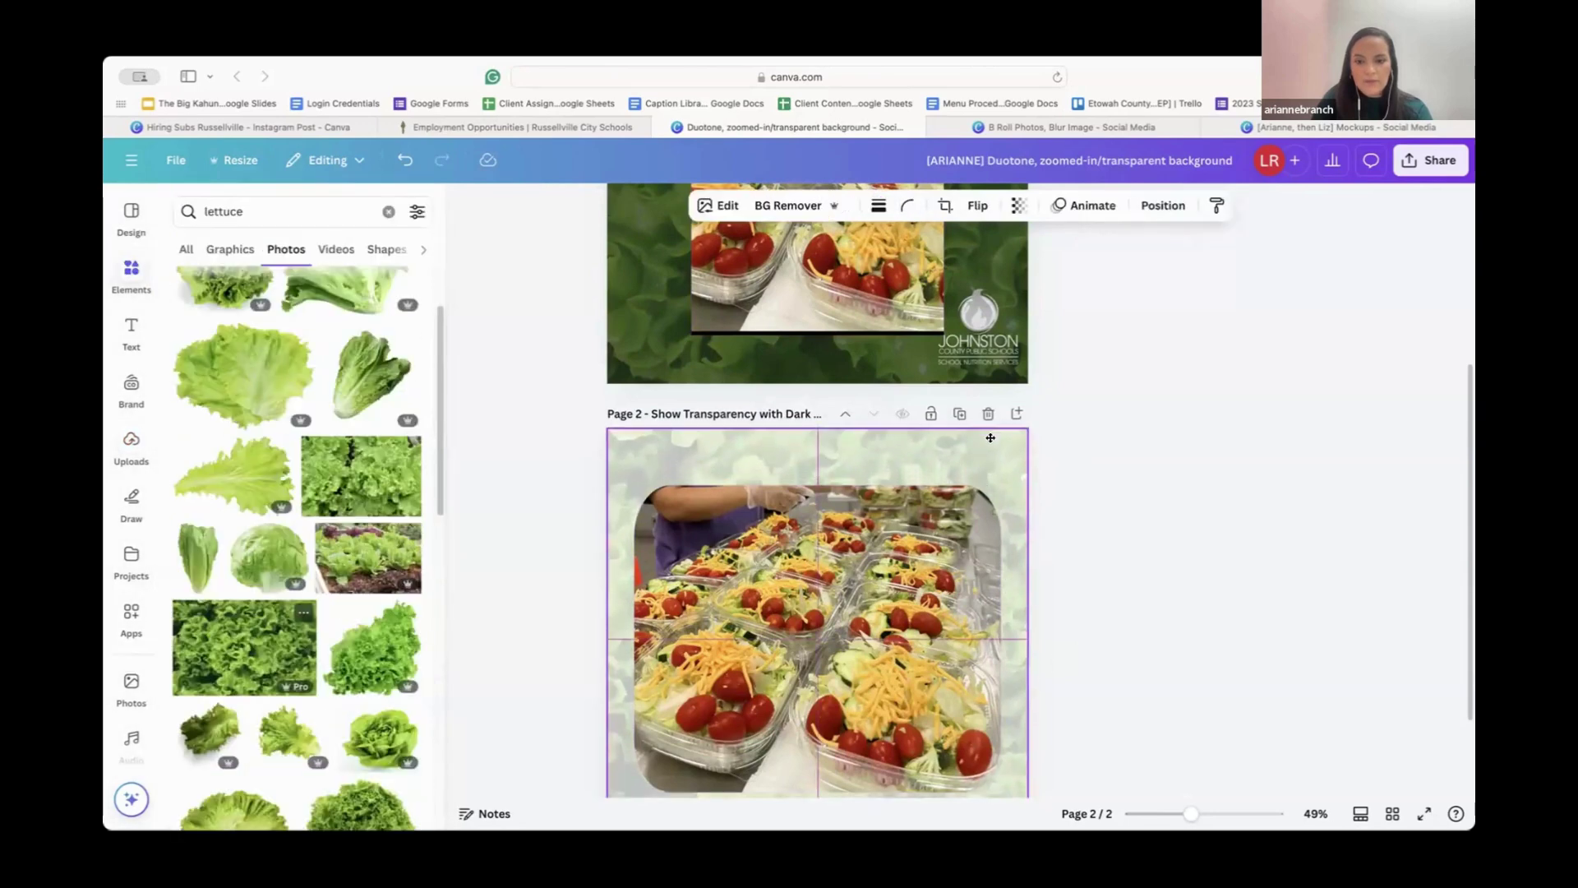
click(1113, 493)
scroll(1116, 502, up, 2)
scroll(1116, 502, down, 2)
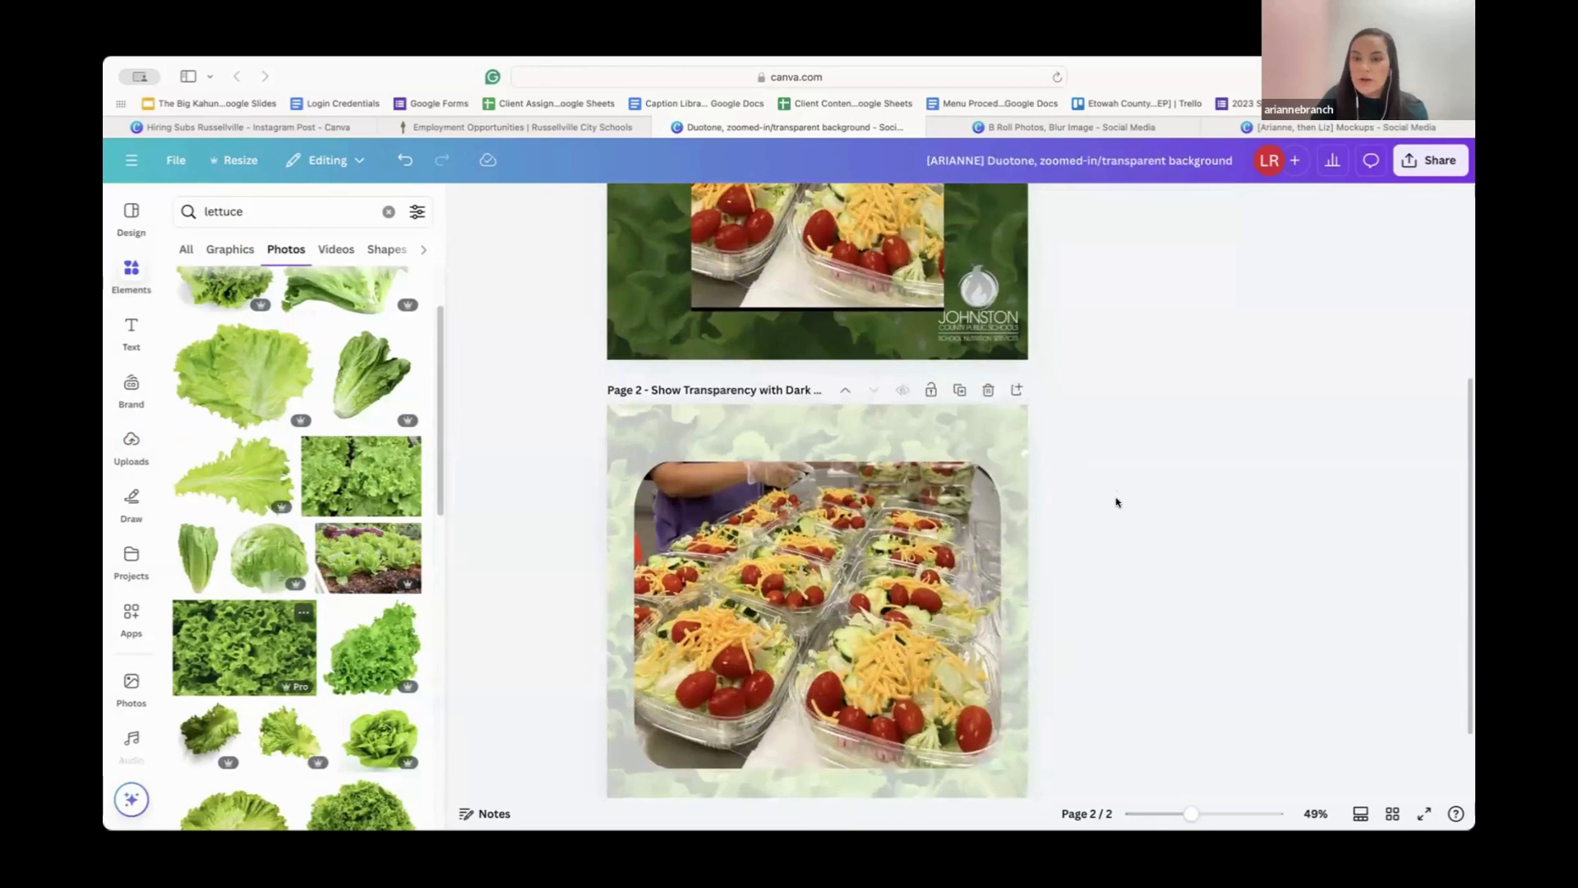
Step: Switch to the B Roll Photos, Blur Image design and review the cafeteria and tray photos on pages 1 through 5
scroll(1114, 598, up, 6)
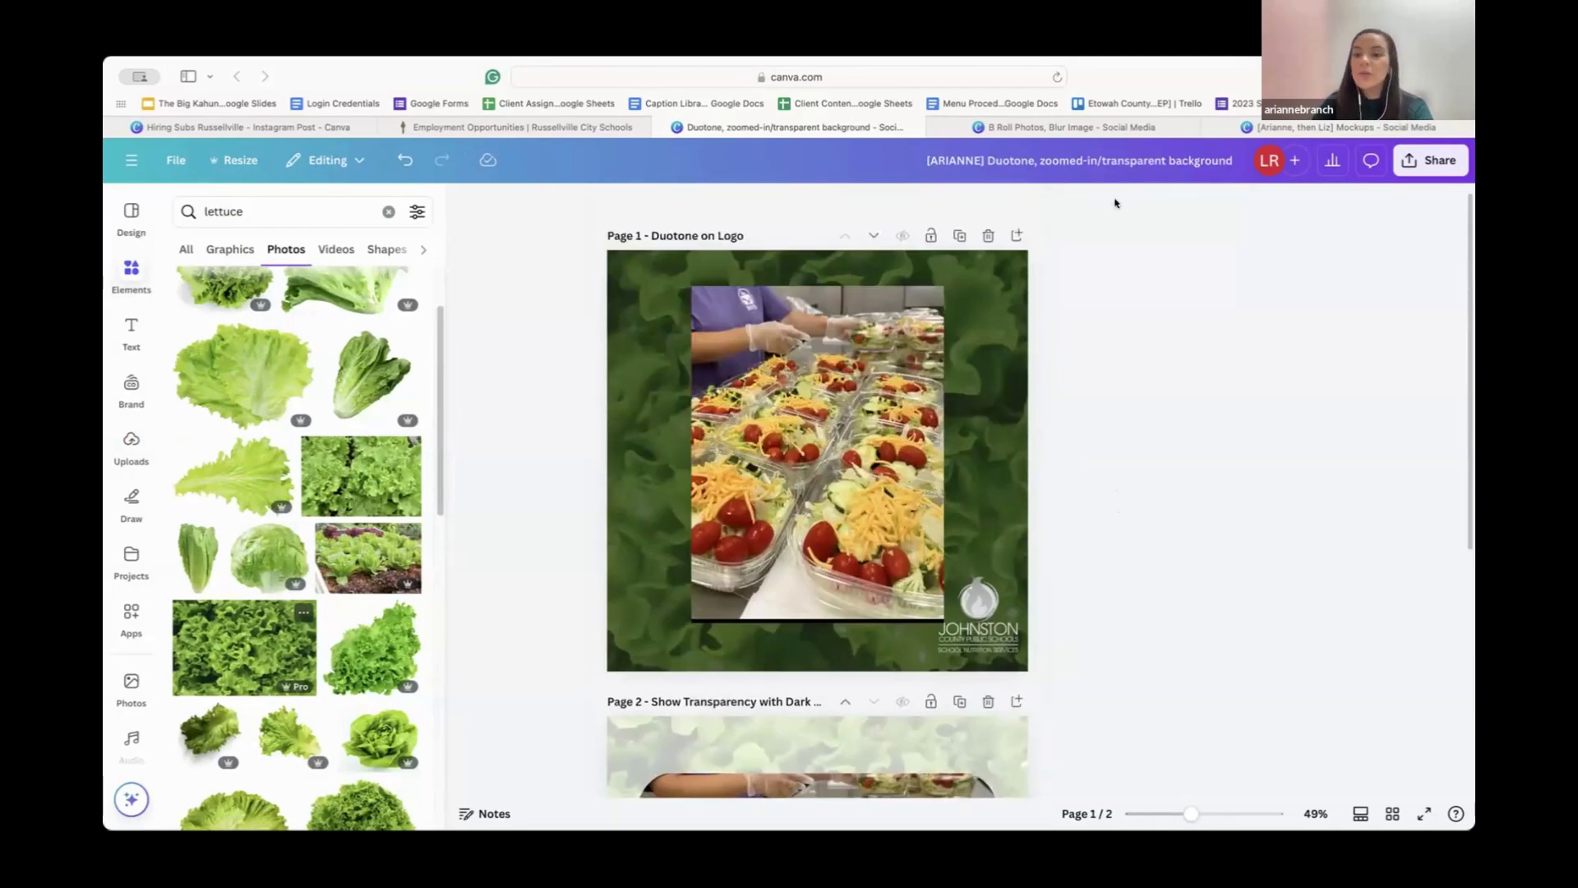
click(1047, 130)
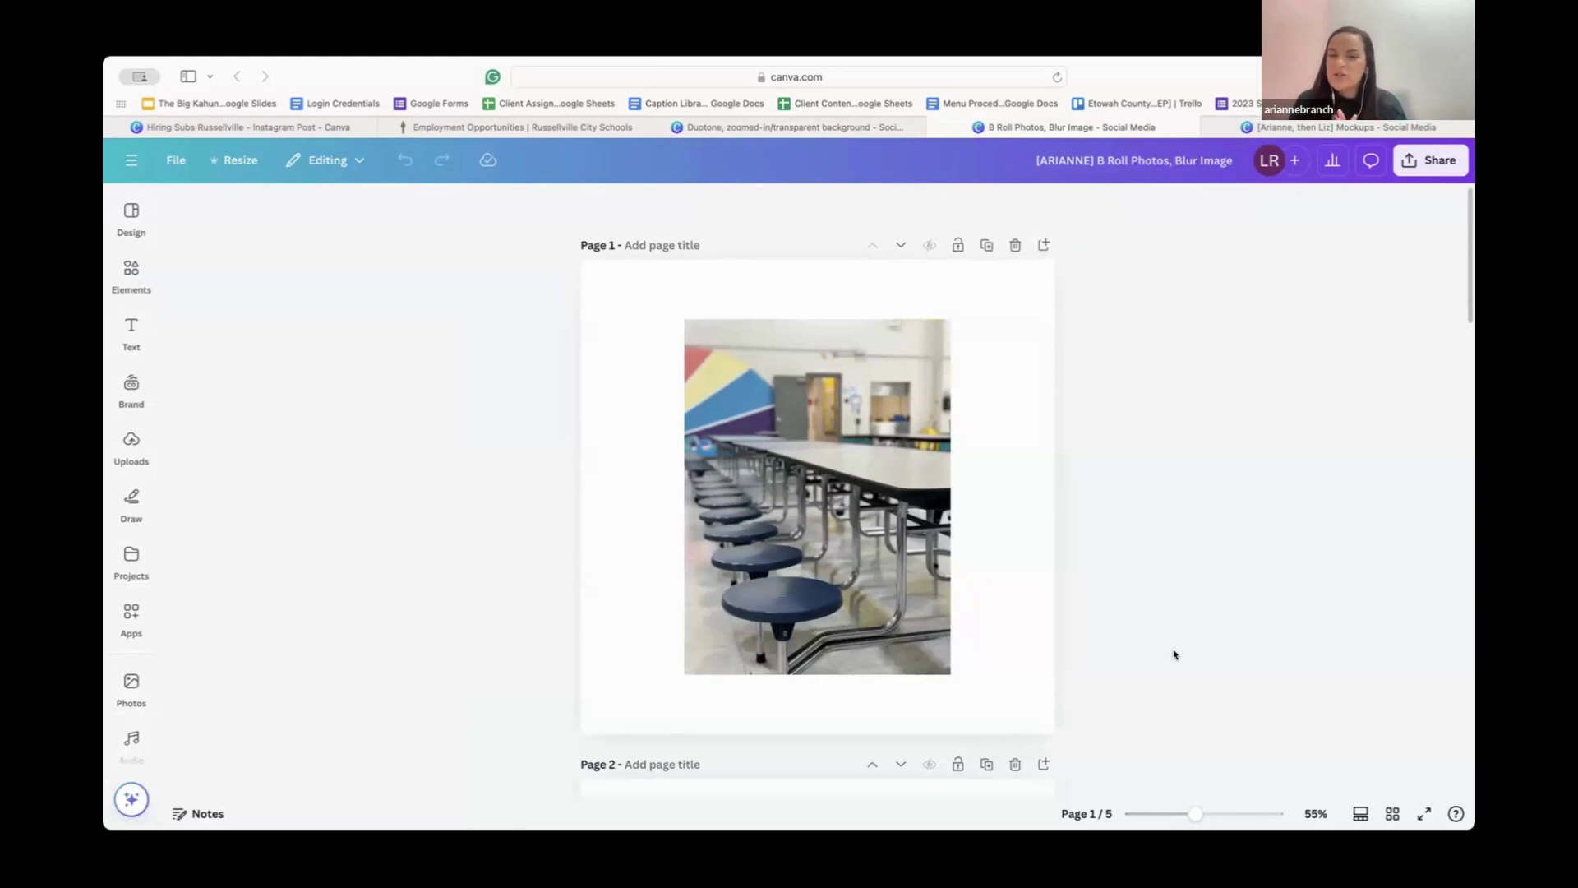
scroll(1167, 641, down, 1)
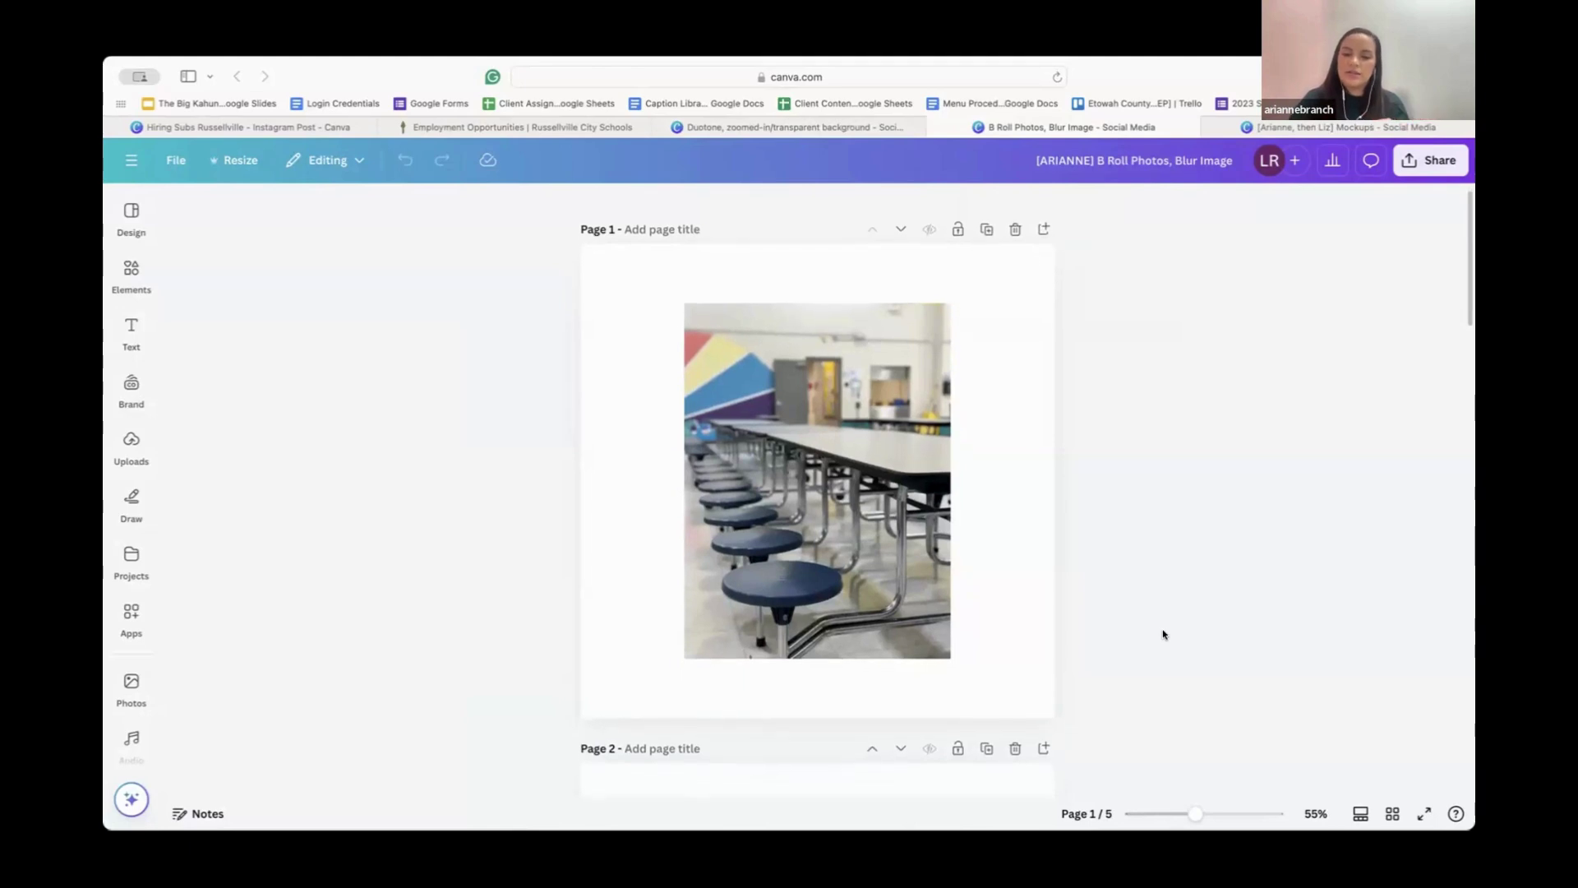
scroll(1164, 631, down, 1)
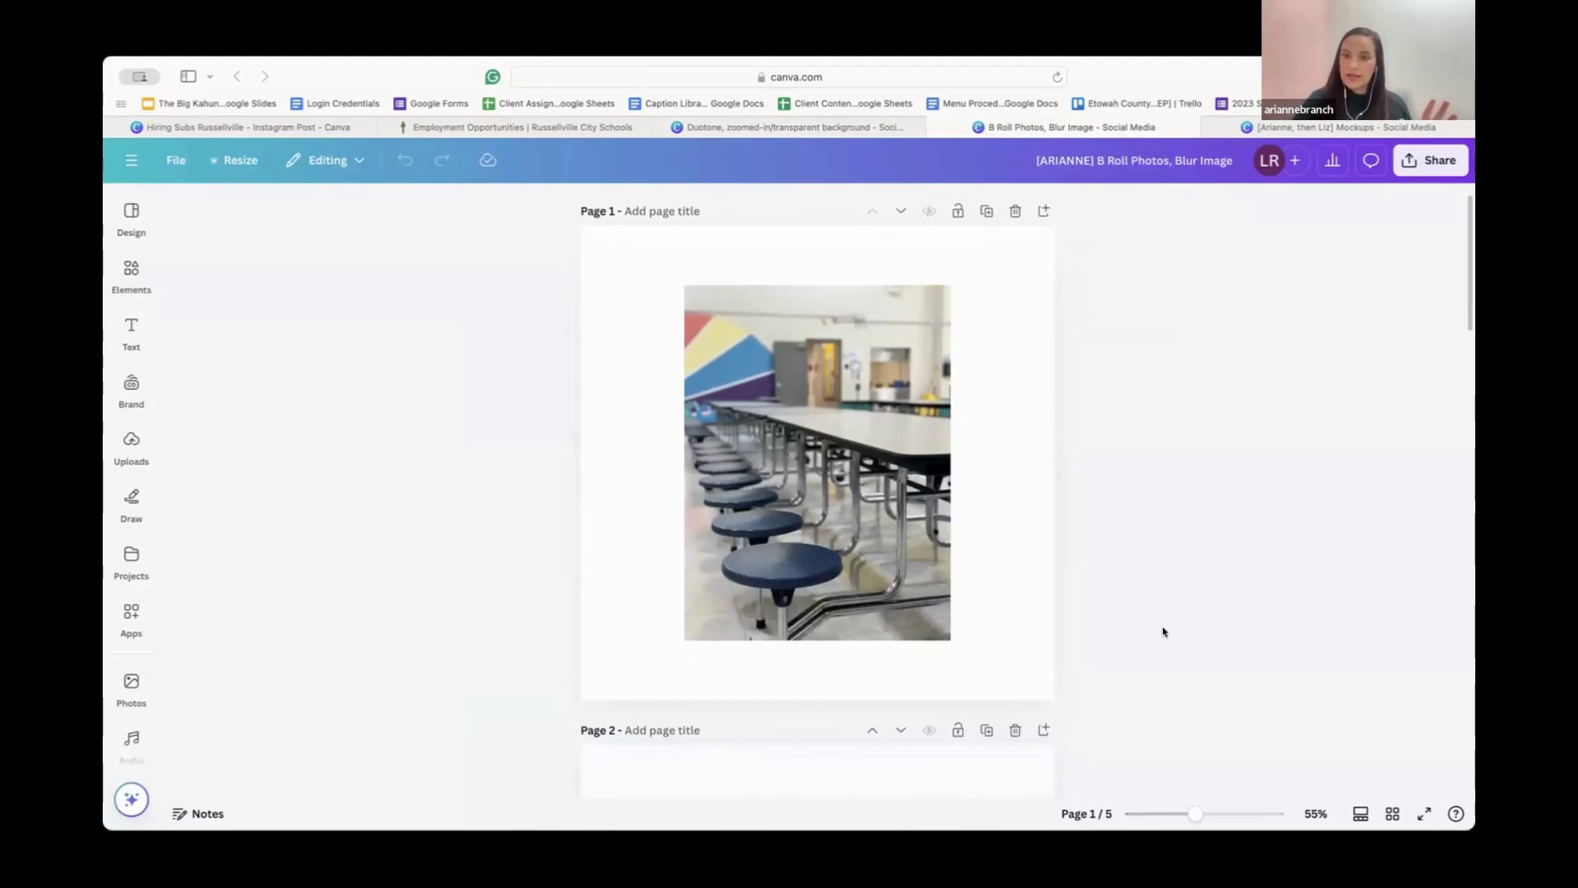
scroll(1164, 631, down, 3)
scroll(1164, 632, down, 6)
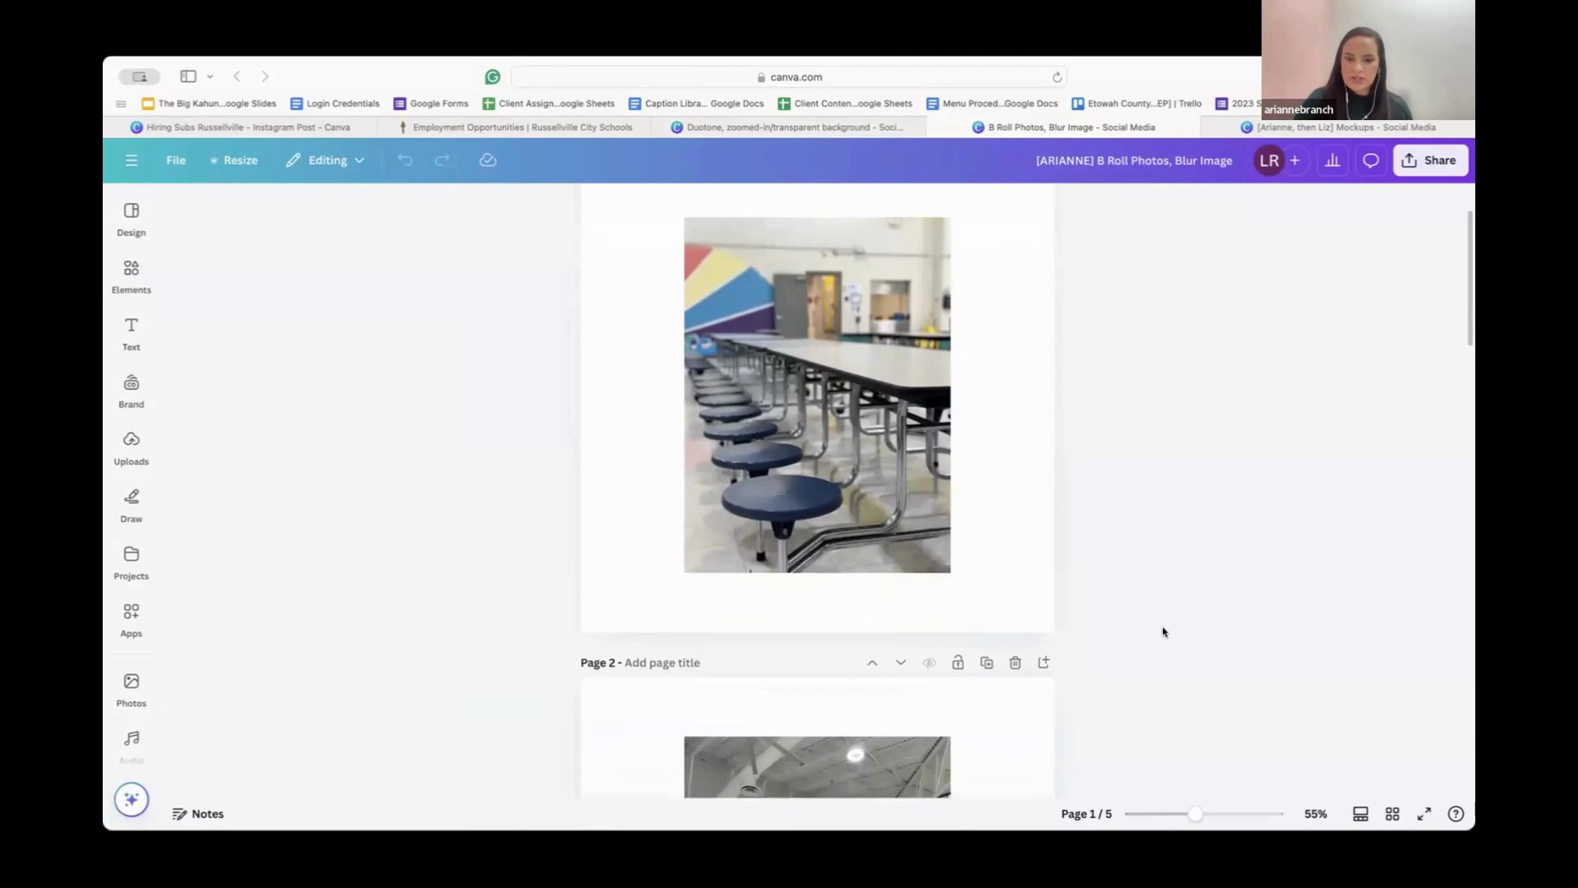
scroll(1164, 631, down, 7)
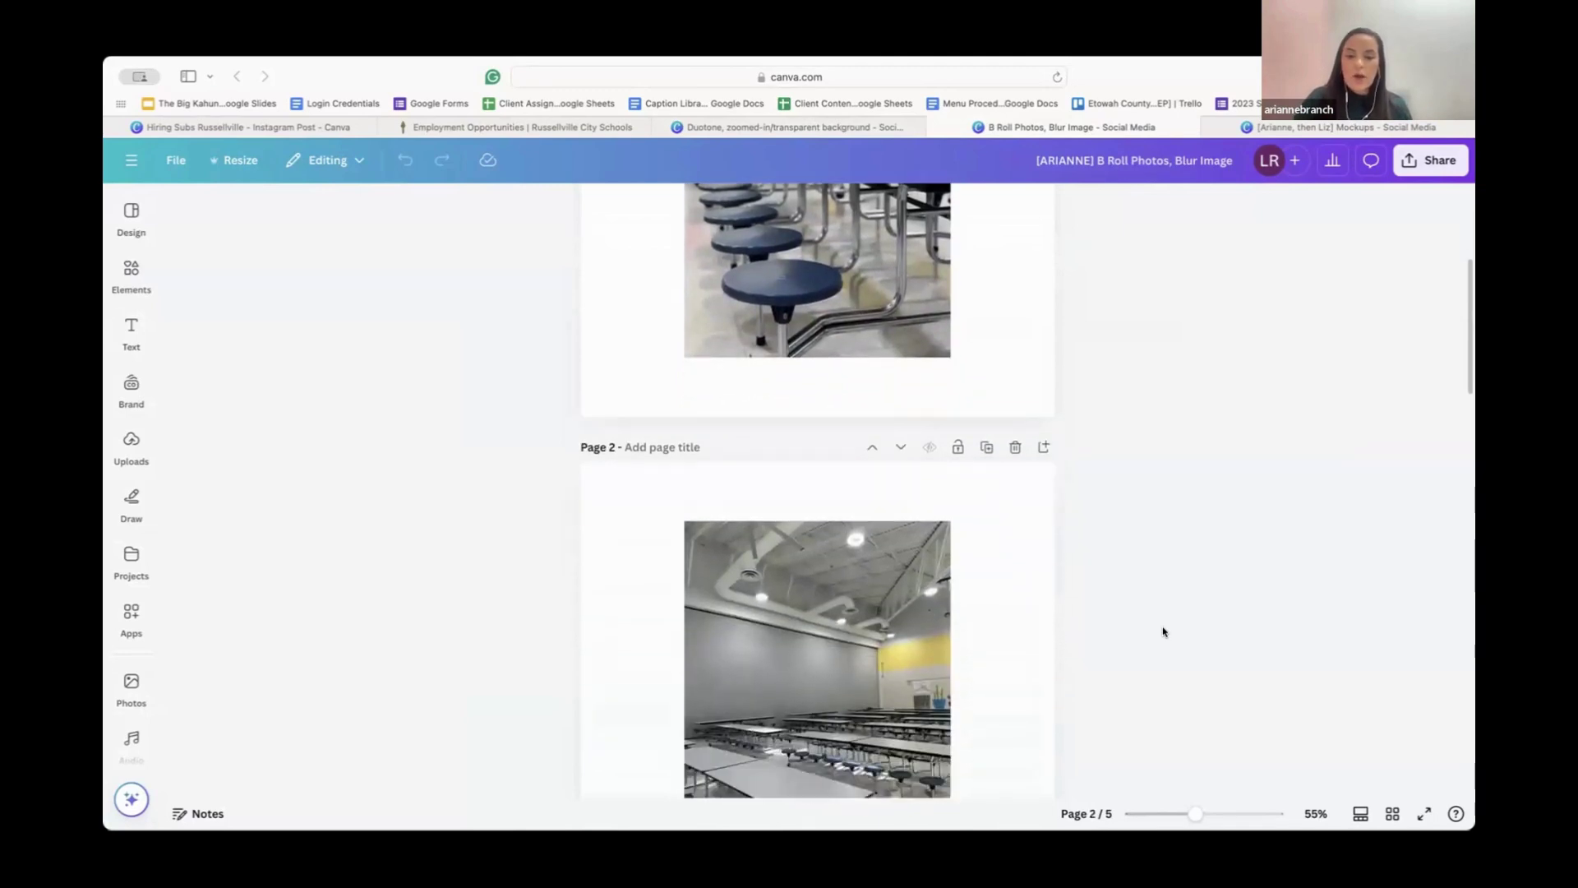
scroll(1164, 631, down, 8)
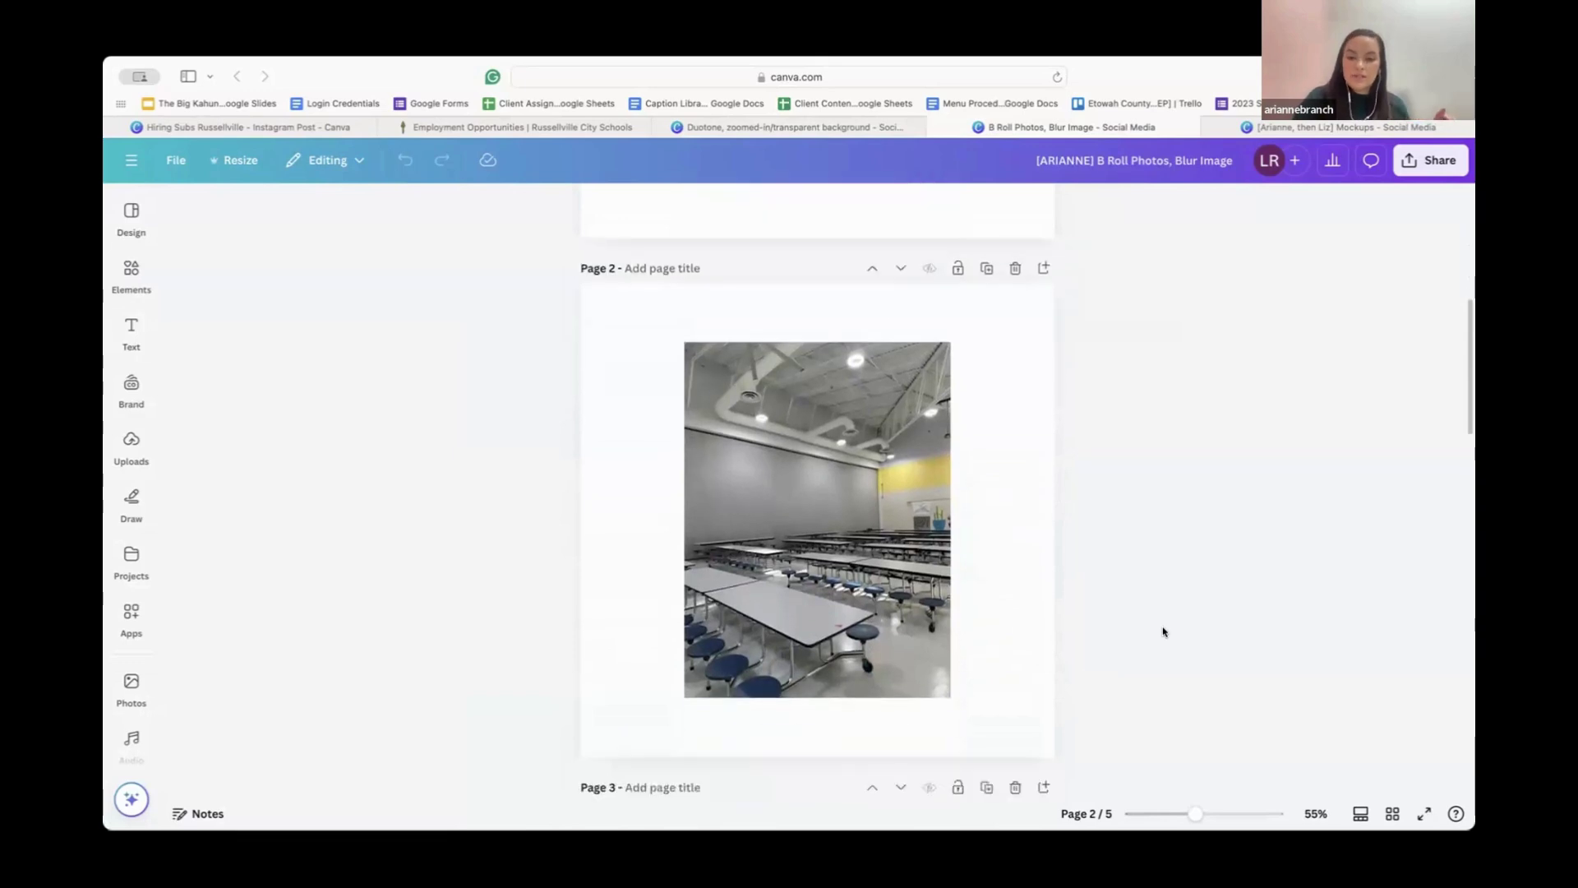
scroll(1163, 632, down, 9)
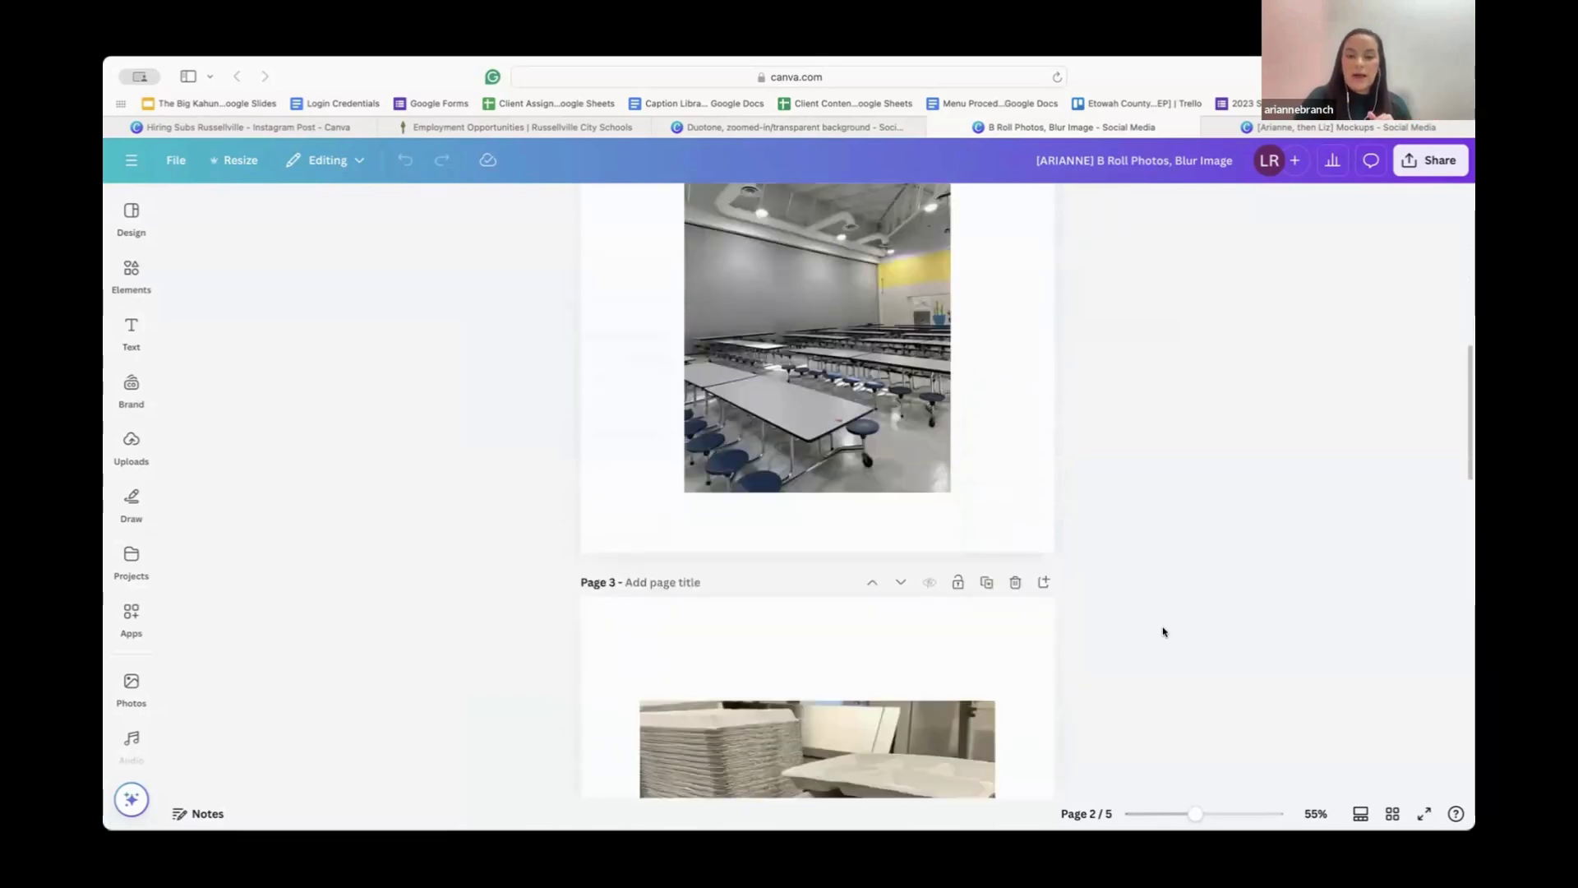
scroll(1162, 631, down, 1)
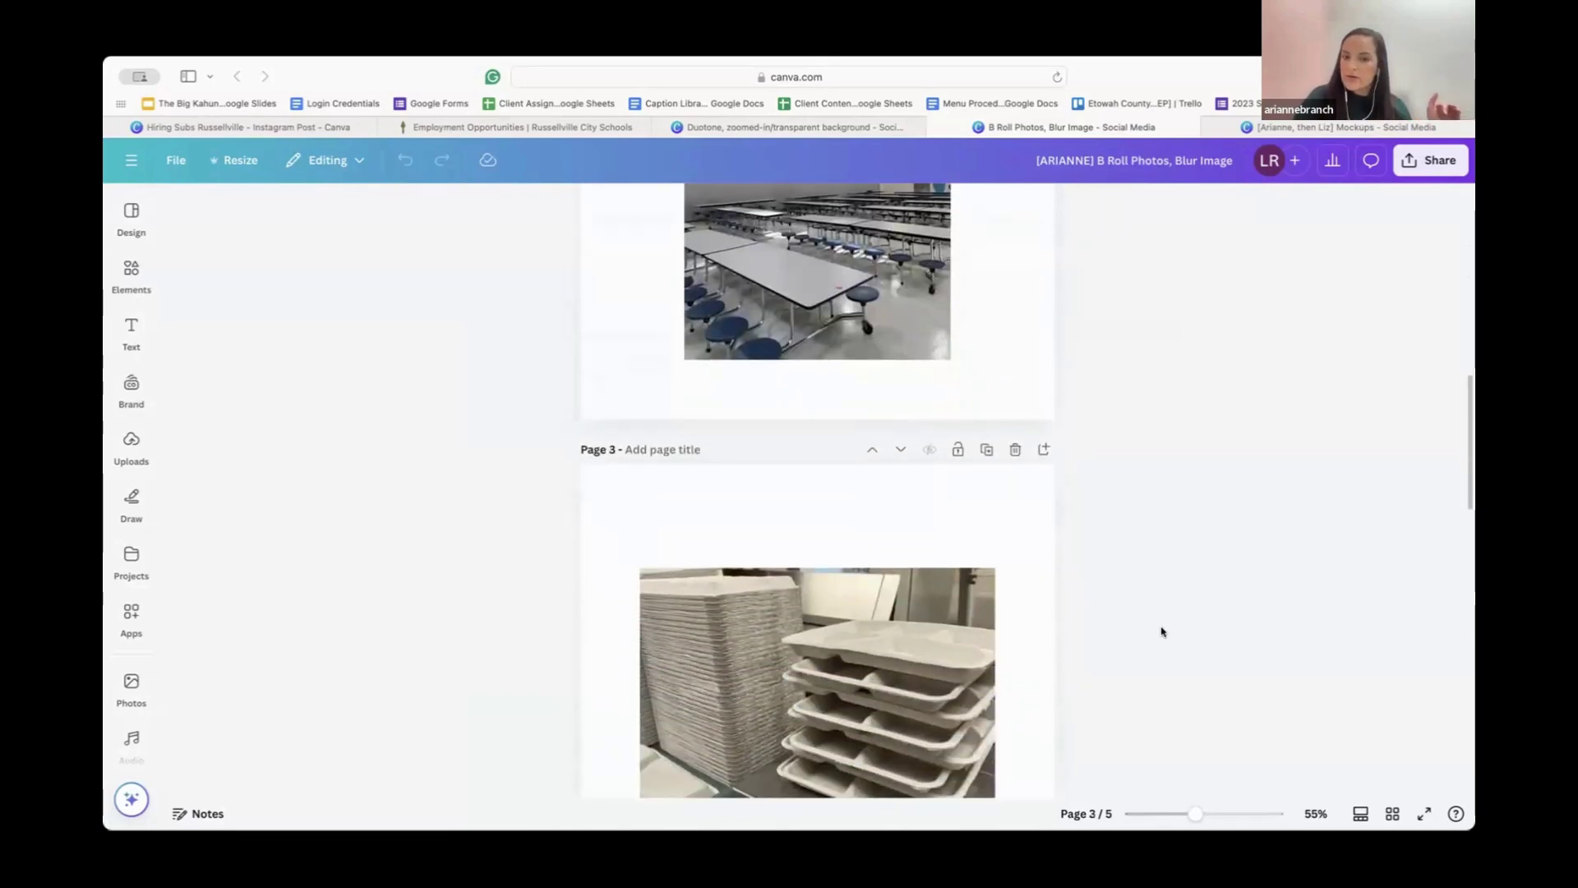
scroll(1162, 631, down, 1)
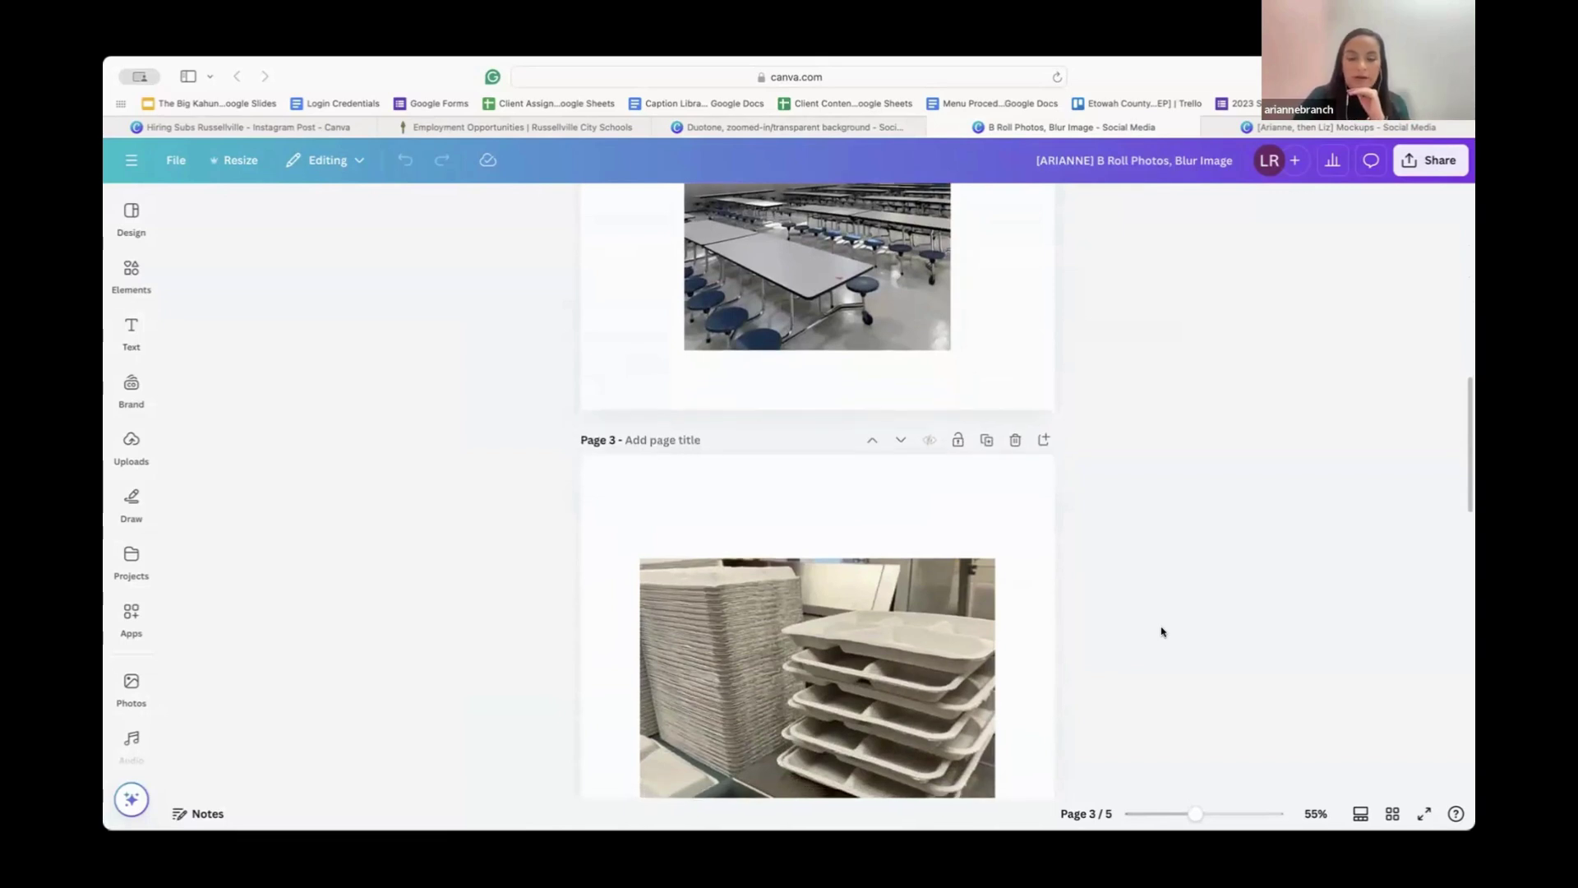
scroll(1162, 631, down, 6)
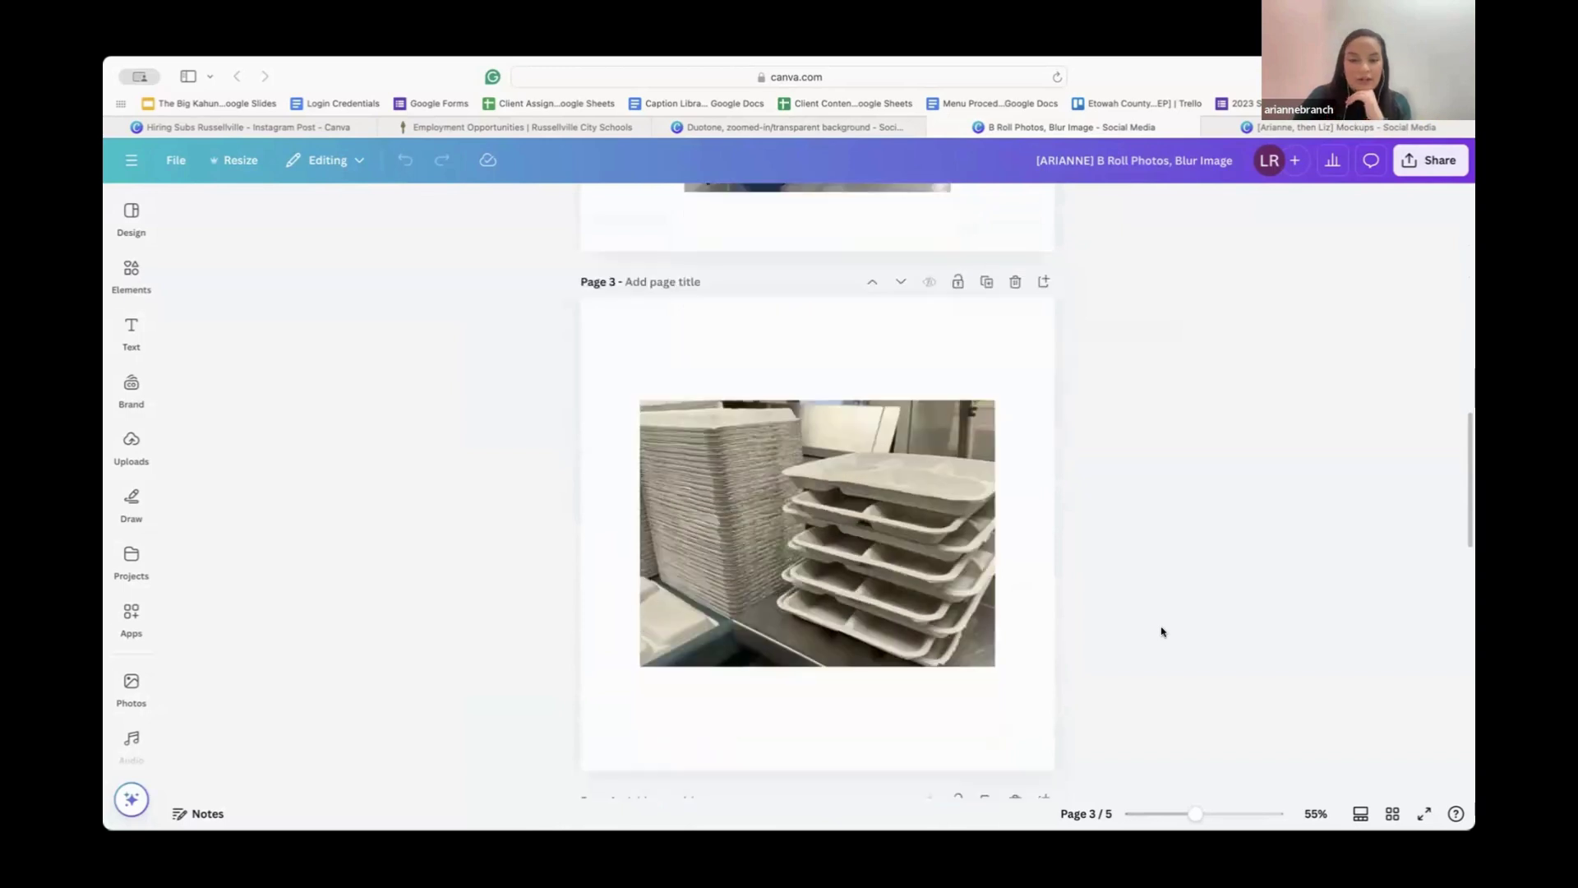
scroll(1007, 643, down, 15)
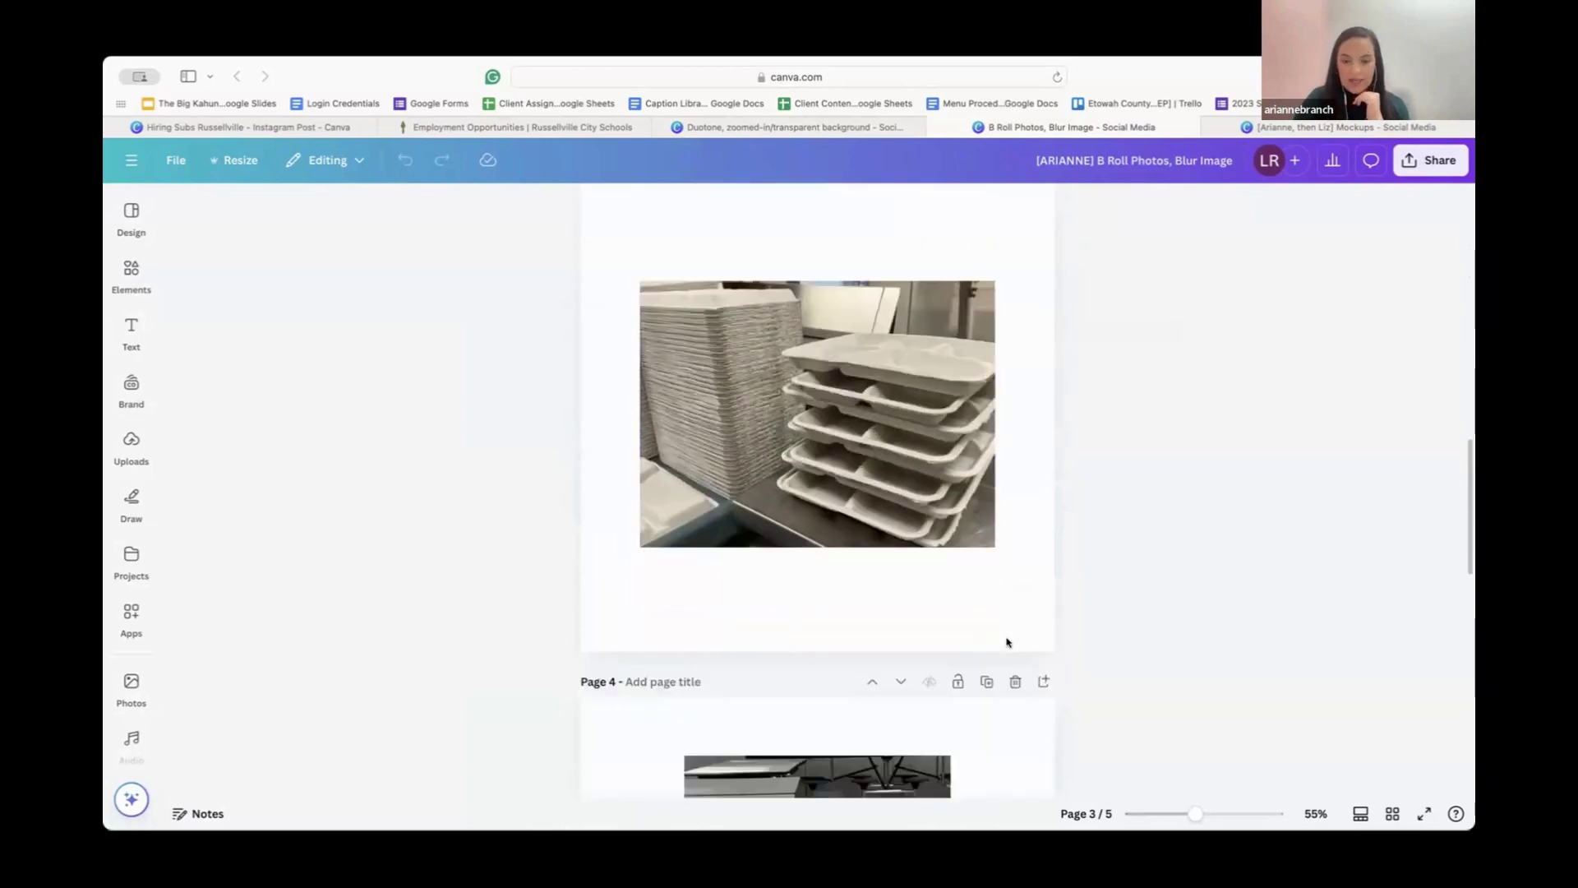
scroll(1008, 643, down, 12)
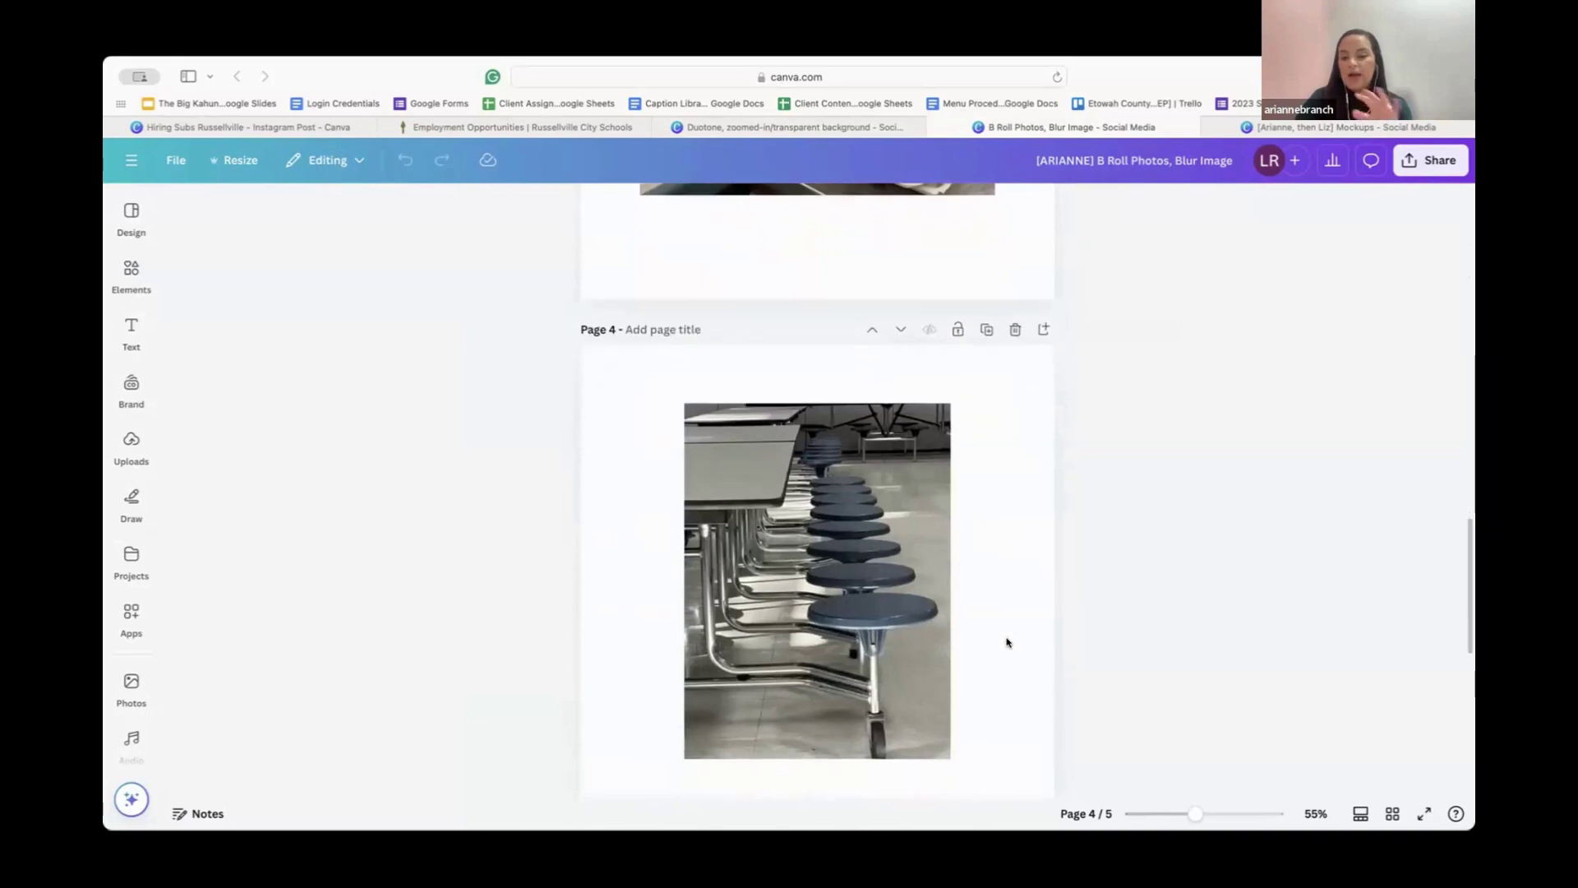
scroll(1006, 641, down, 10)
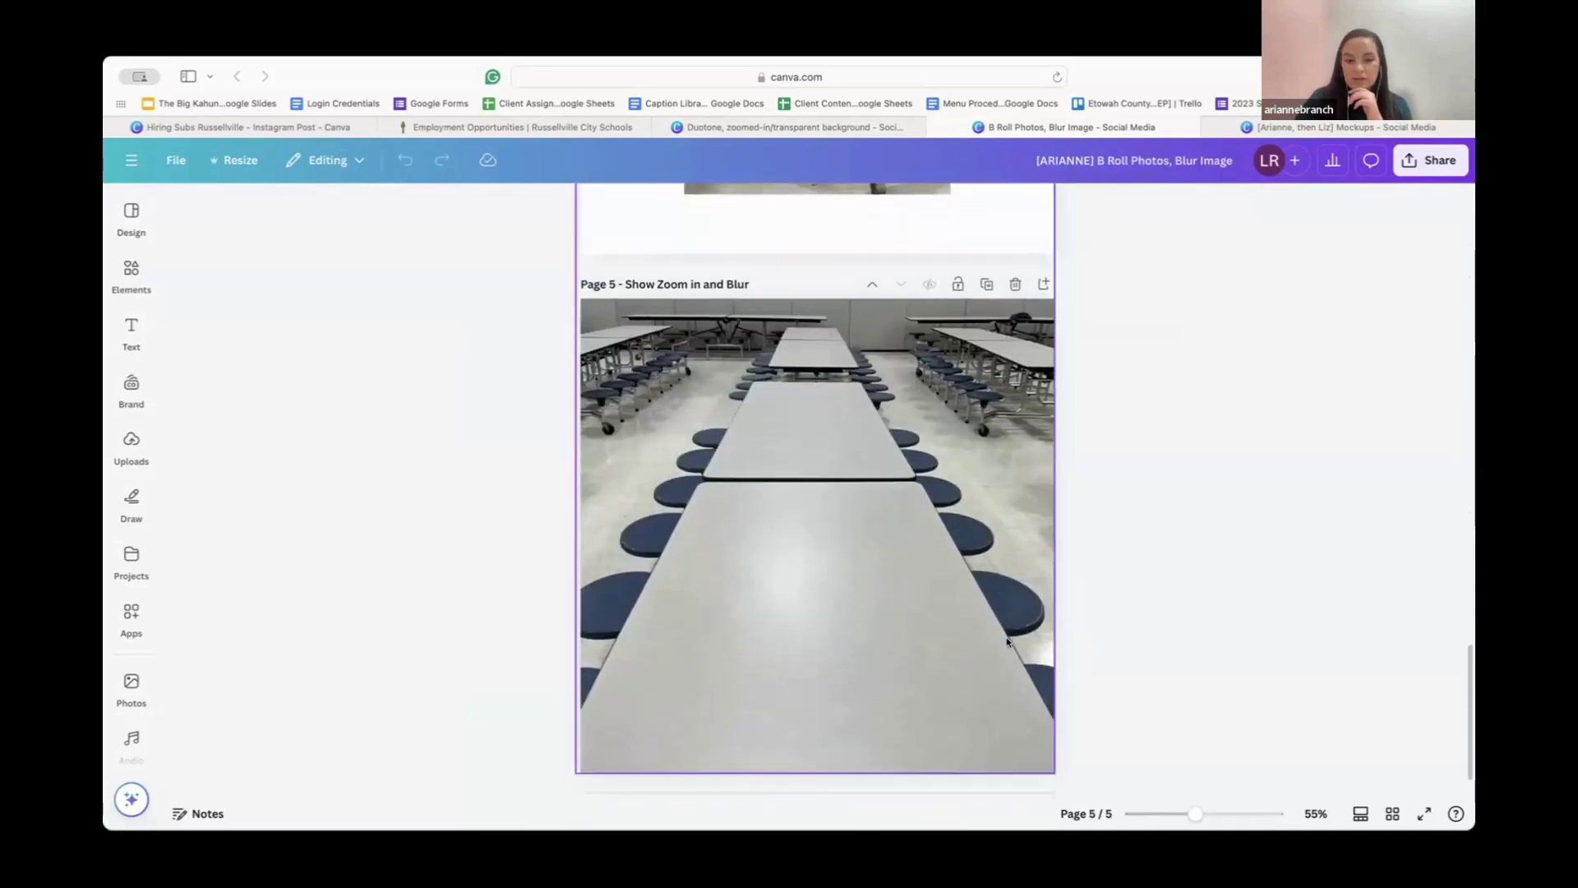
click(947, 650)
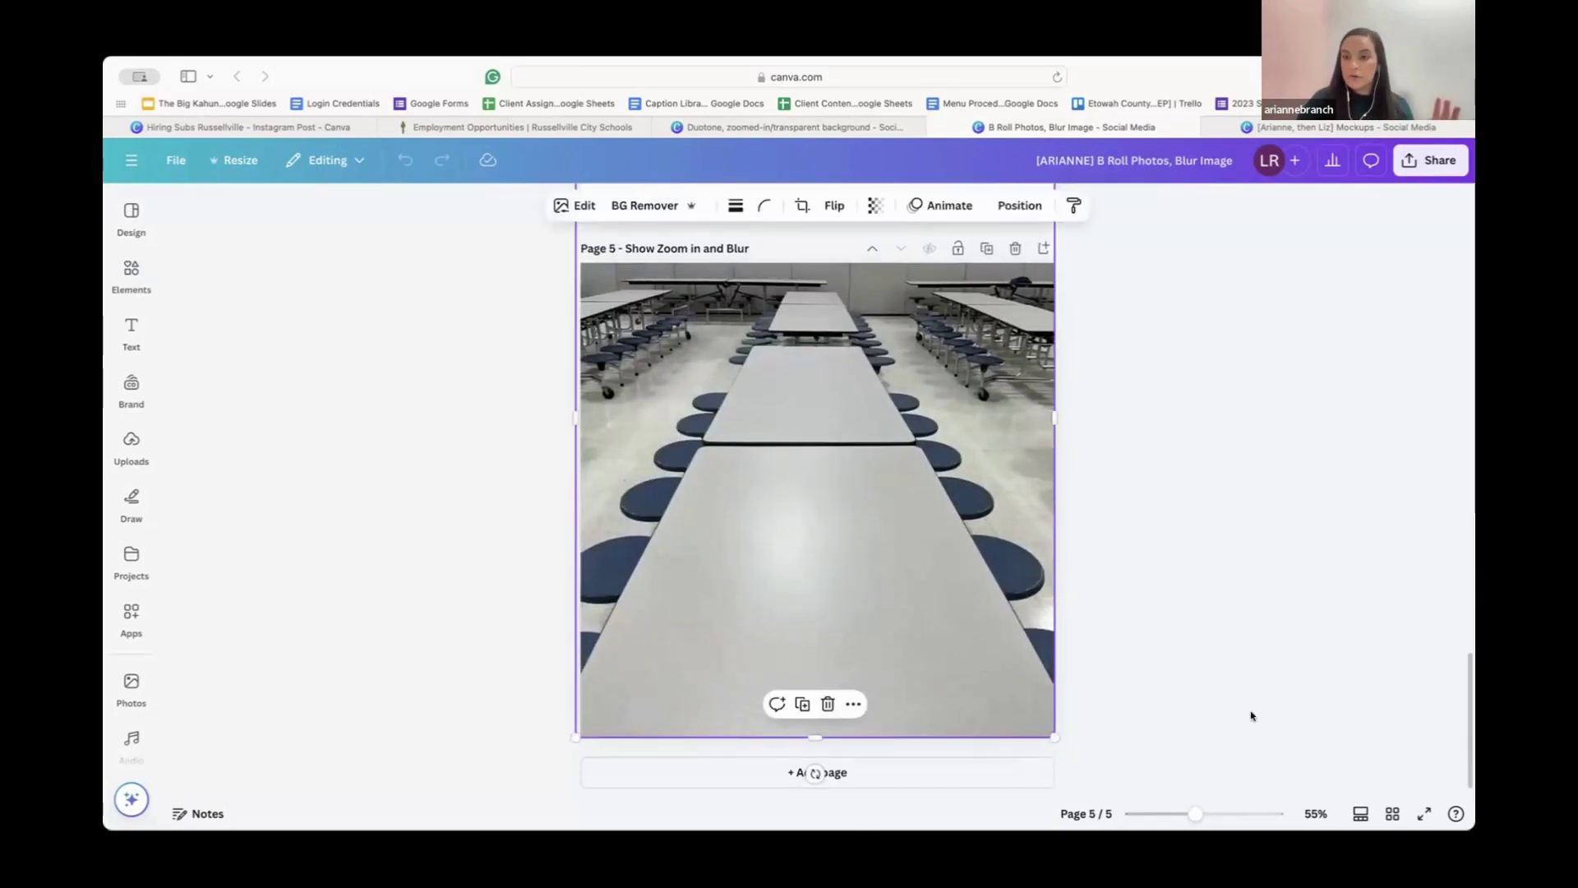
click(1102, 585)
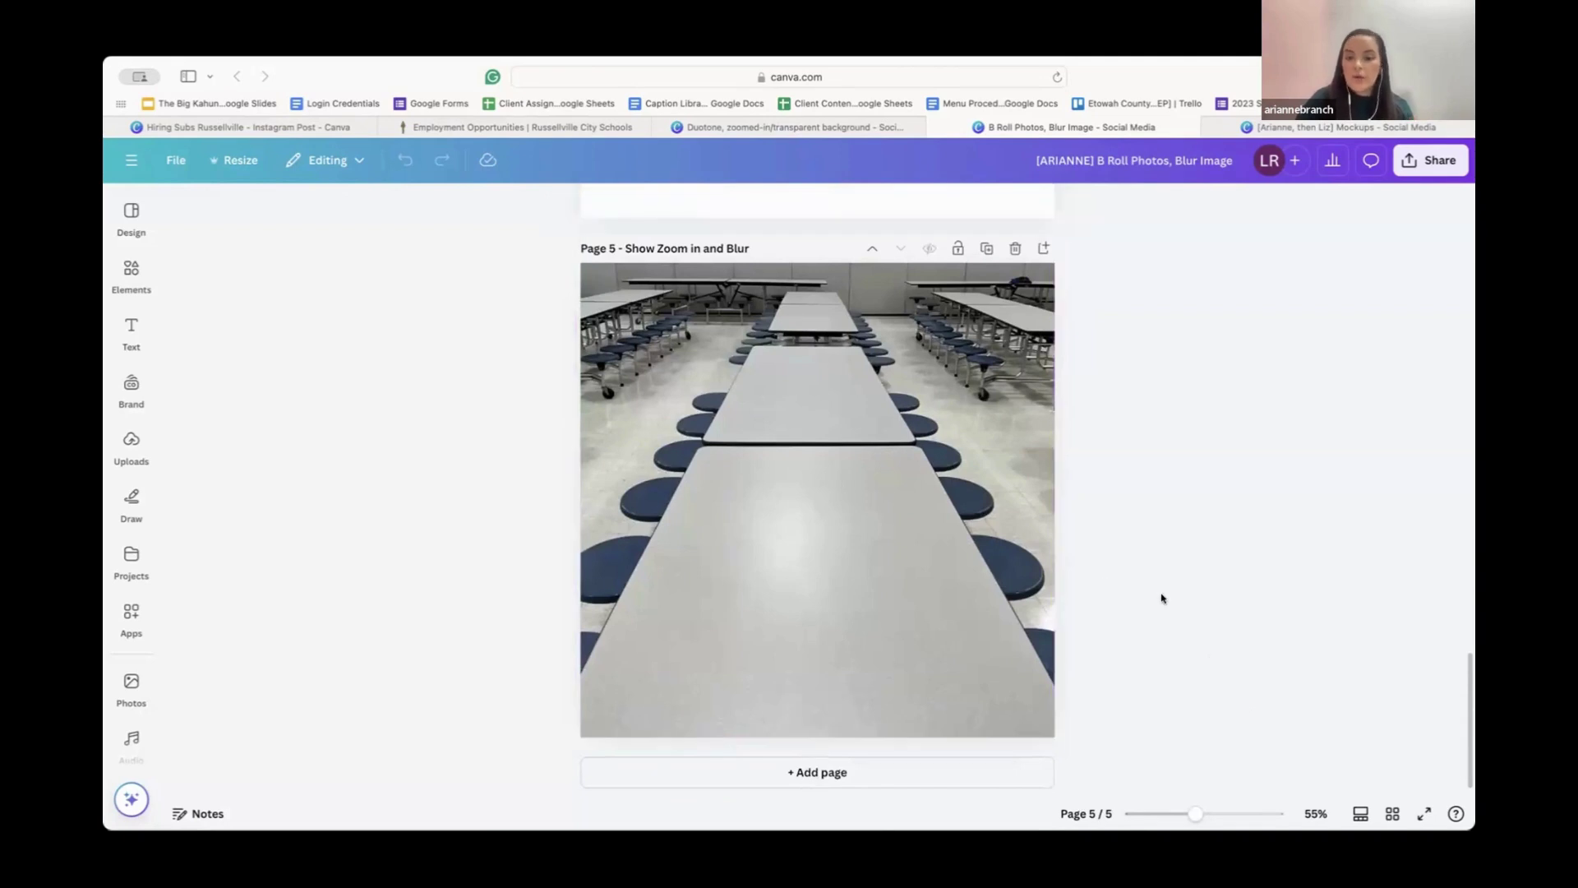
Step: Blur the upper back wall in the page 5 cafeteria photo using the Blur brush at size 61 and intensity 25
click(791, 312)
mouse_move(848, 383)
mouse_down()
mouse_move(874, 430)
mouse_move(845, 408)
mouse_move(854, 392)
mouse_up()
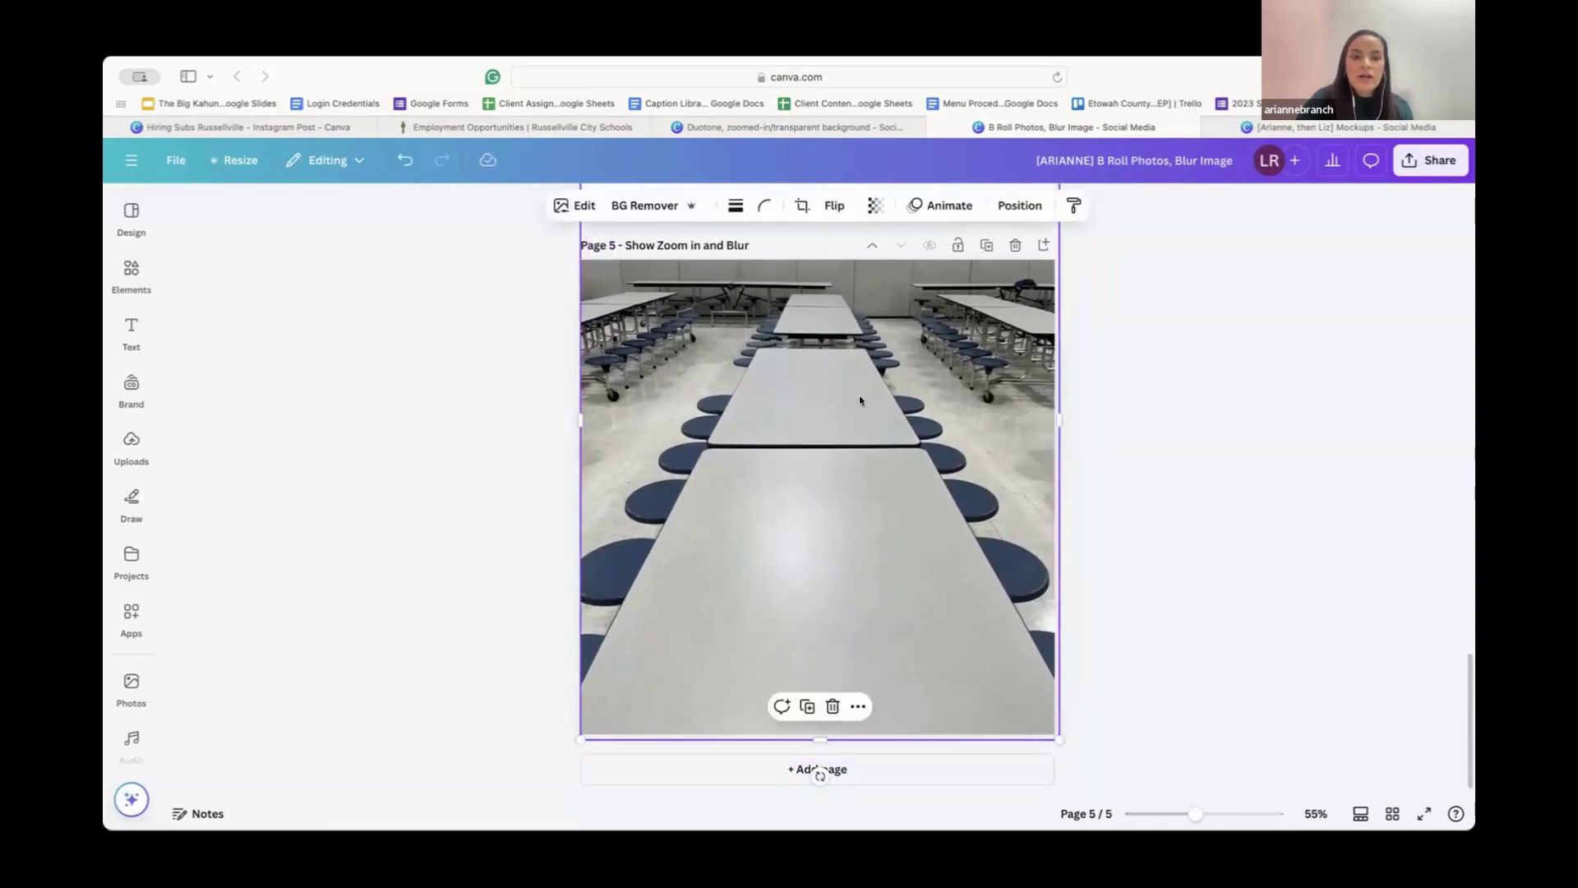
click(564, 203)
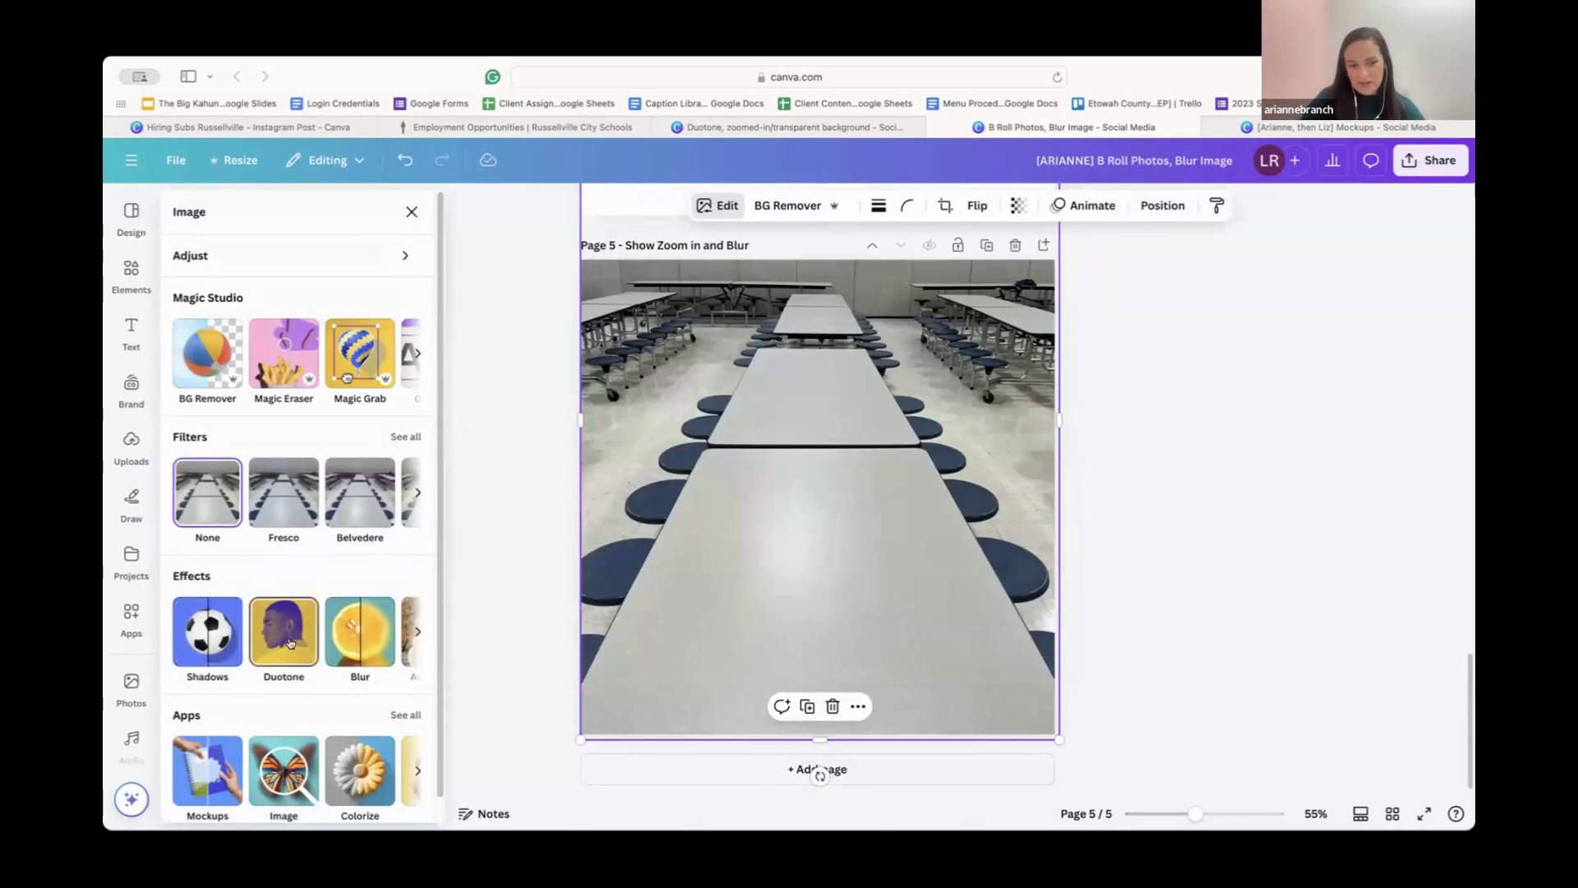
click(351, 638)
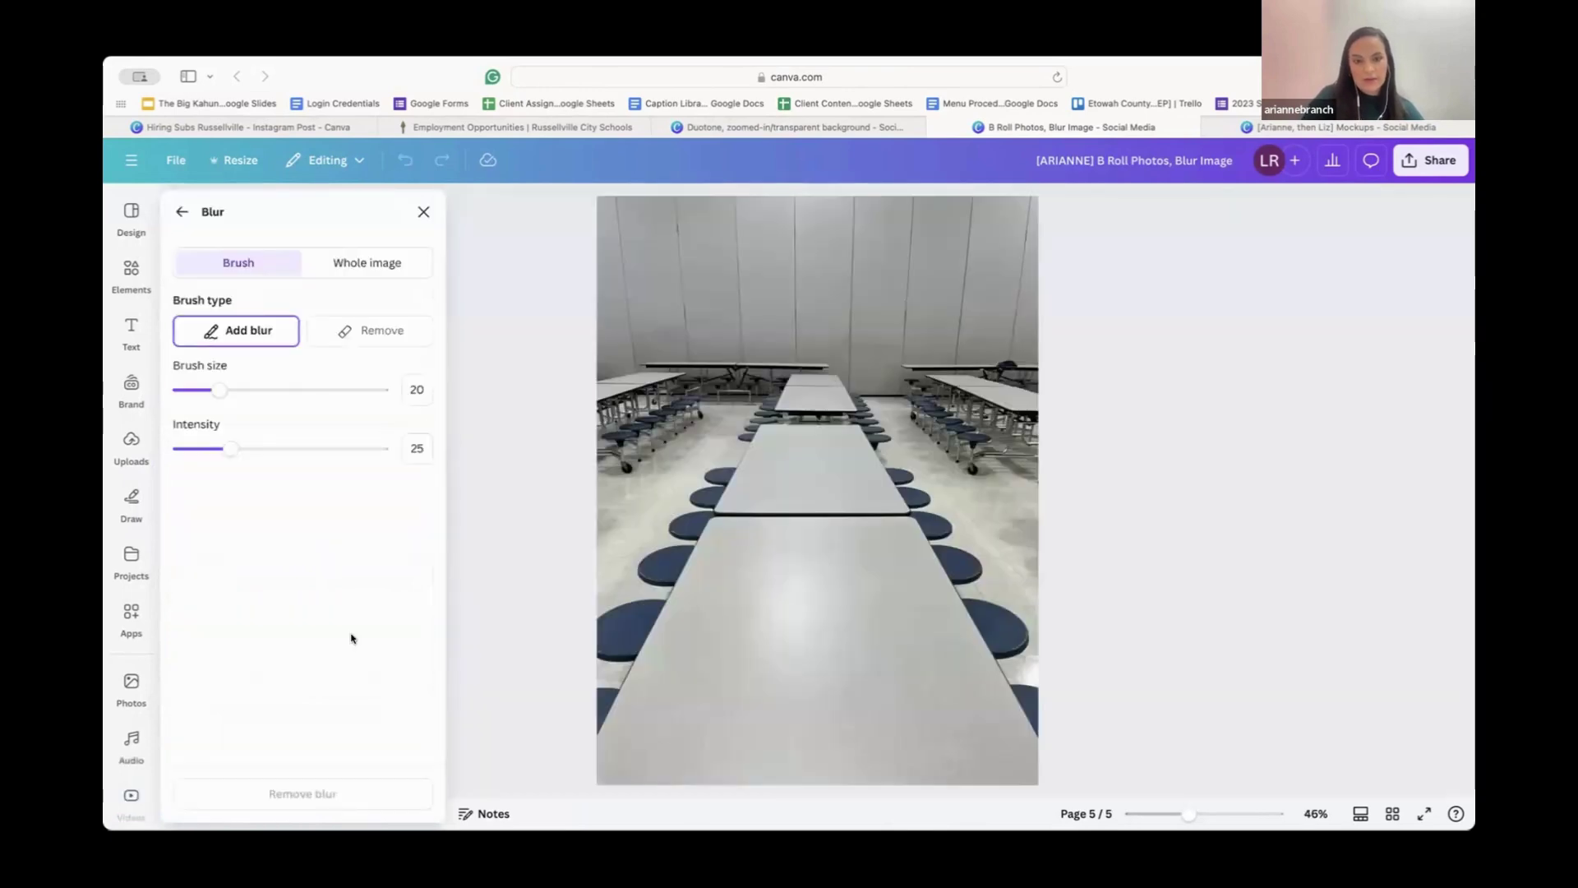
click(367, 267)
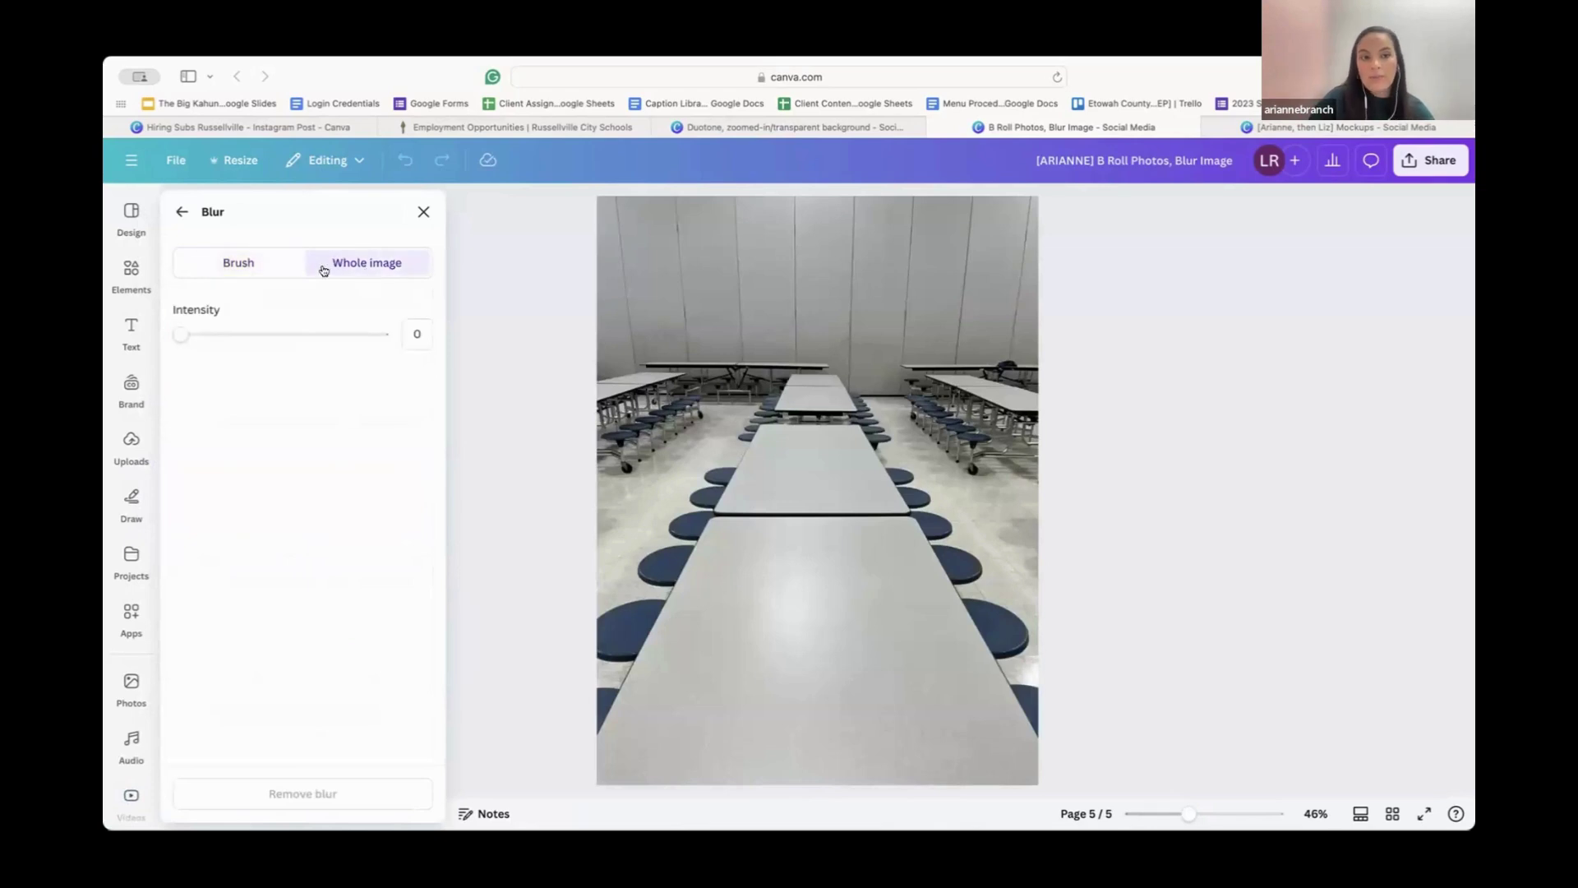
click(254, 271)
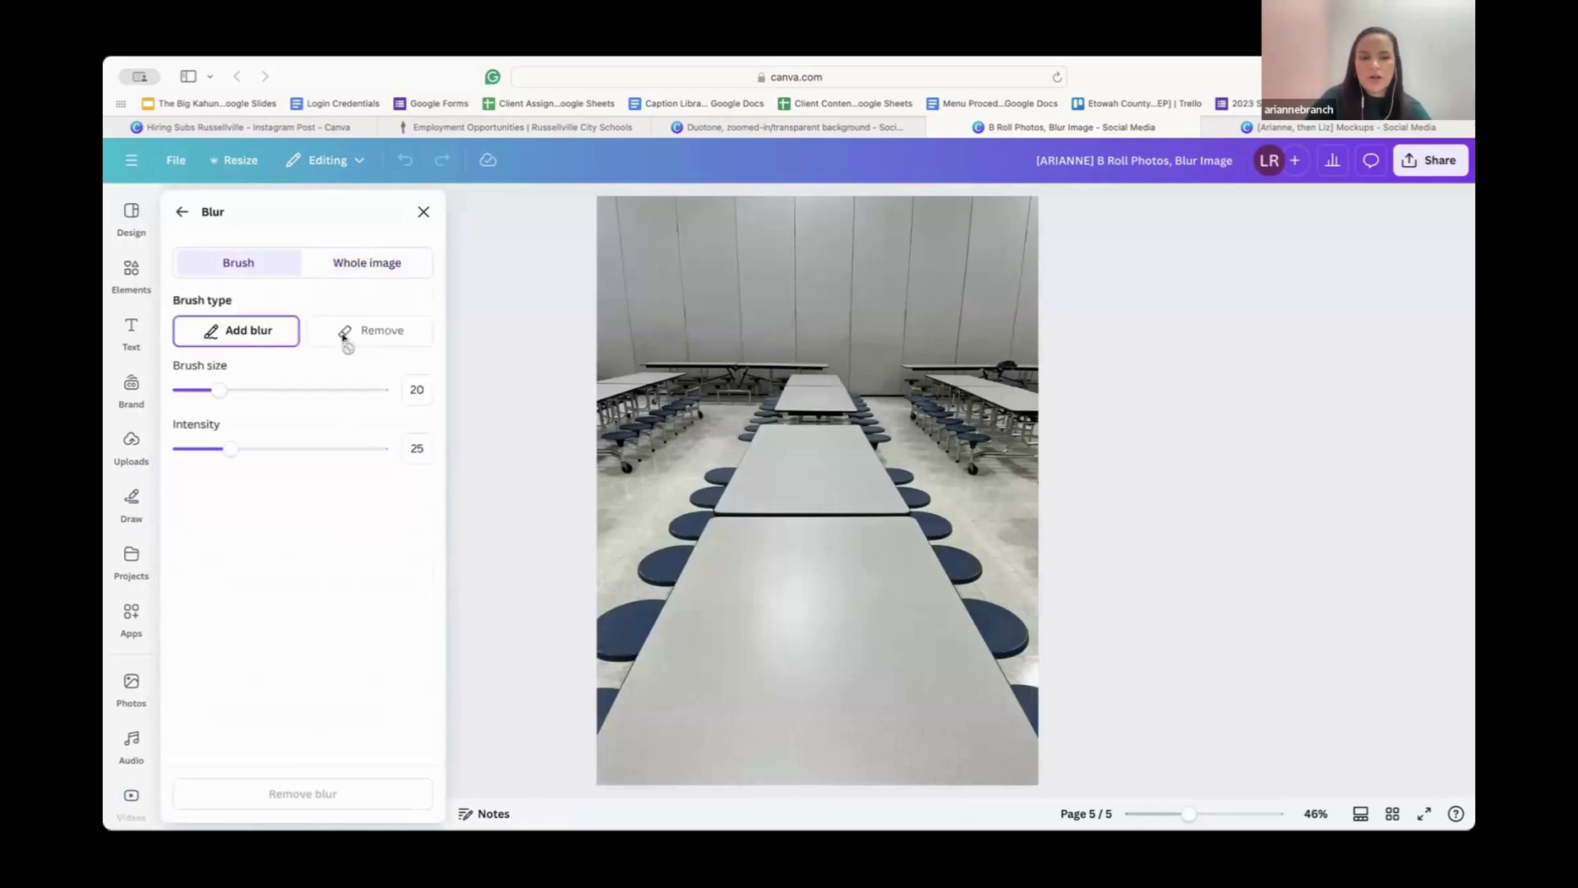
drag(216, 395, 301, 390)
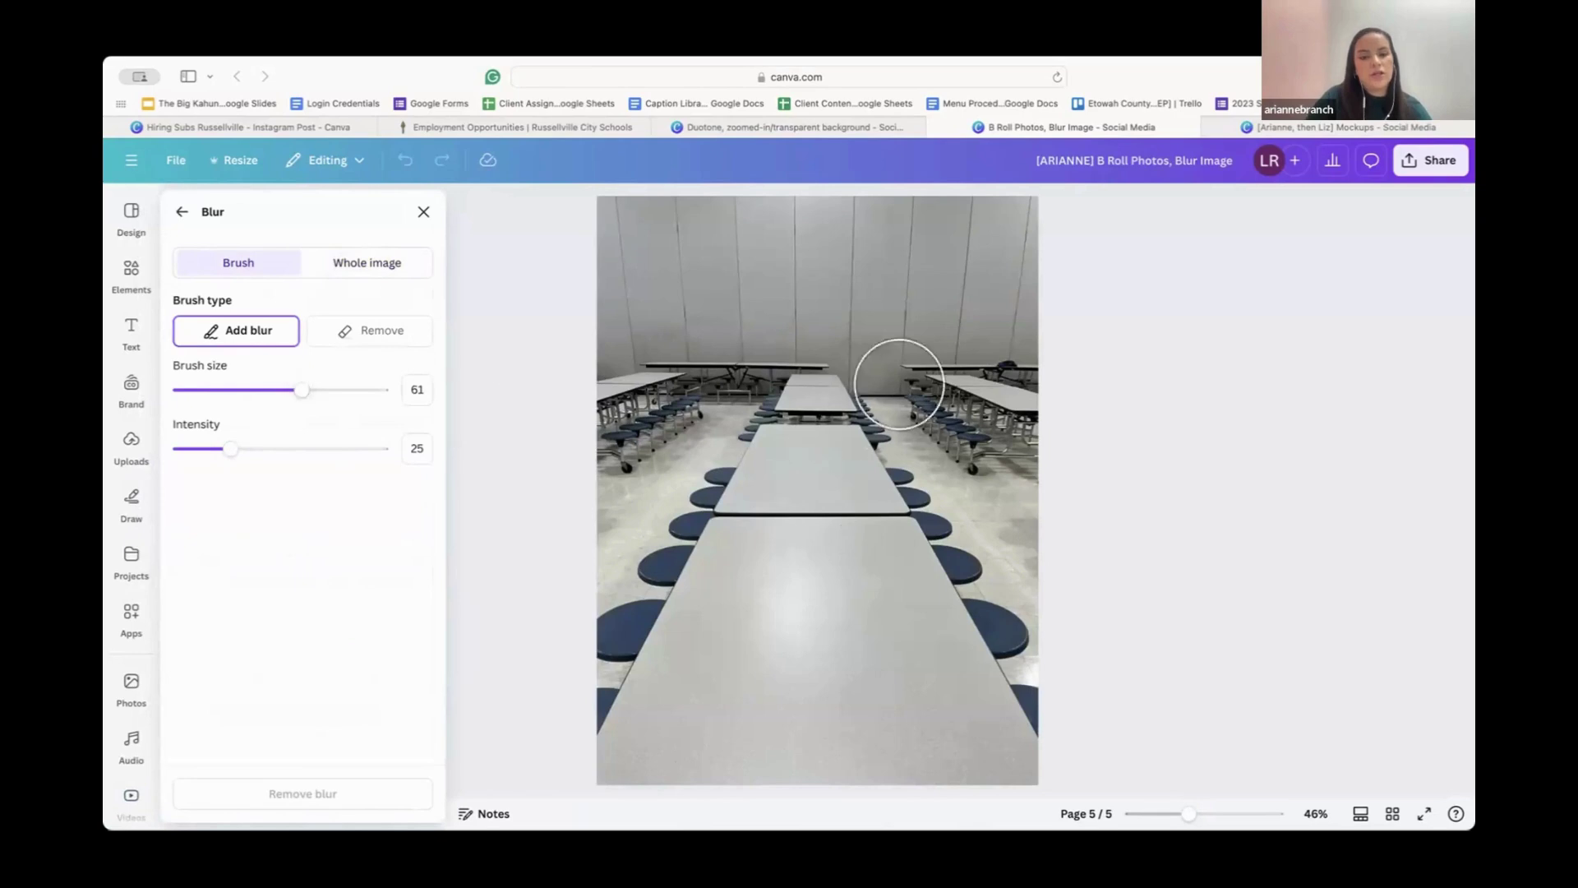
mouse_move(801, 271)
mouse_down()
mouse_move(696, 272)
mouse_move(973, 304)
mouse_move(834, 252)
mouse_move(660, 250)
mouse_move(1058, 231)
mouse_move(856, 298)
mouse_move(1032, 305)
mouse_move(619, 319)
mouse_move(609, 251)
mouse_move(664, 223)
mouse_move(1068, 238)
mouse_up()
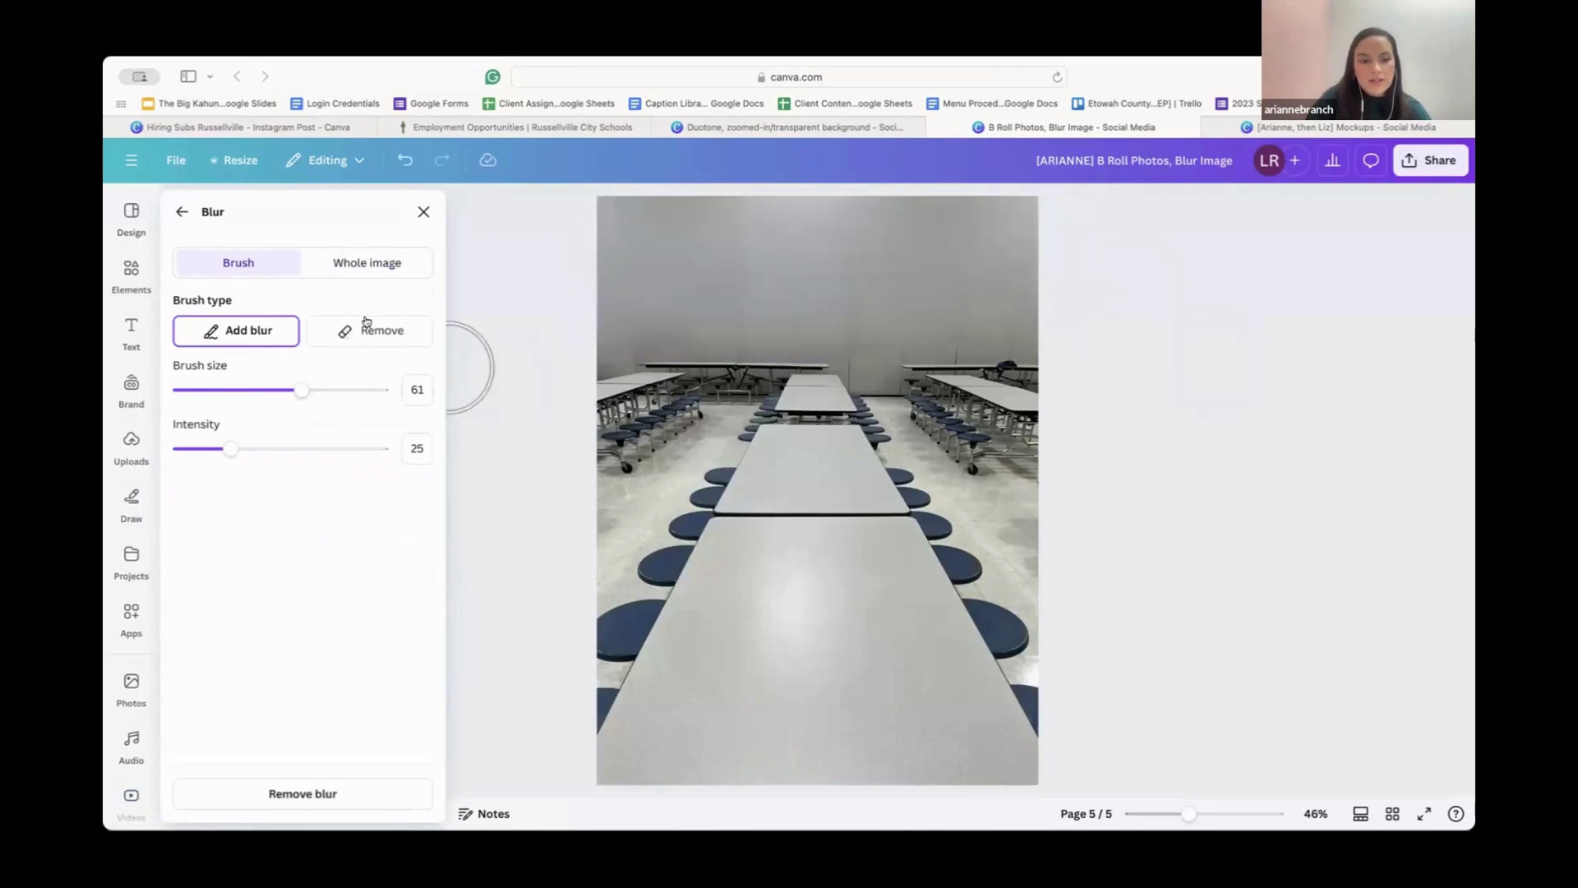
Step: Apply a whole-image blur at intensity 21 to the page 5 cafeteria photo and return to the page view
click(354, 265)
drag(182, 334, 223, 334)
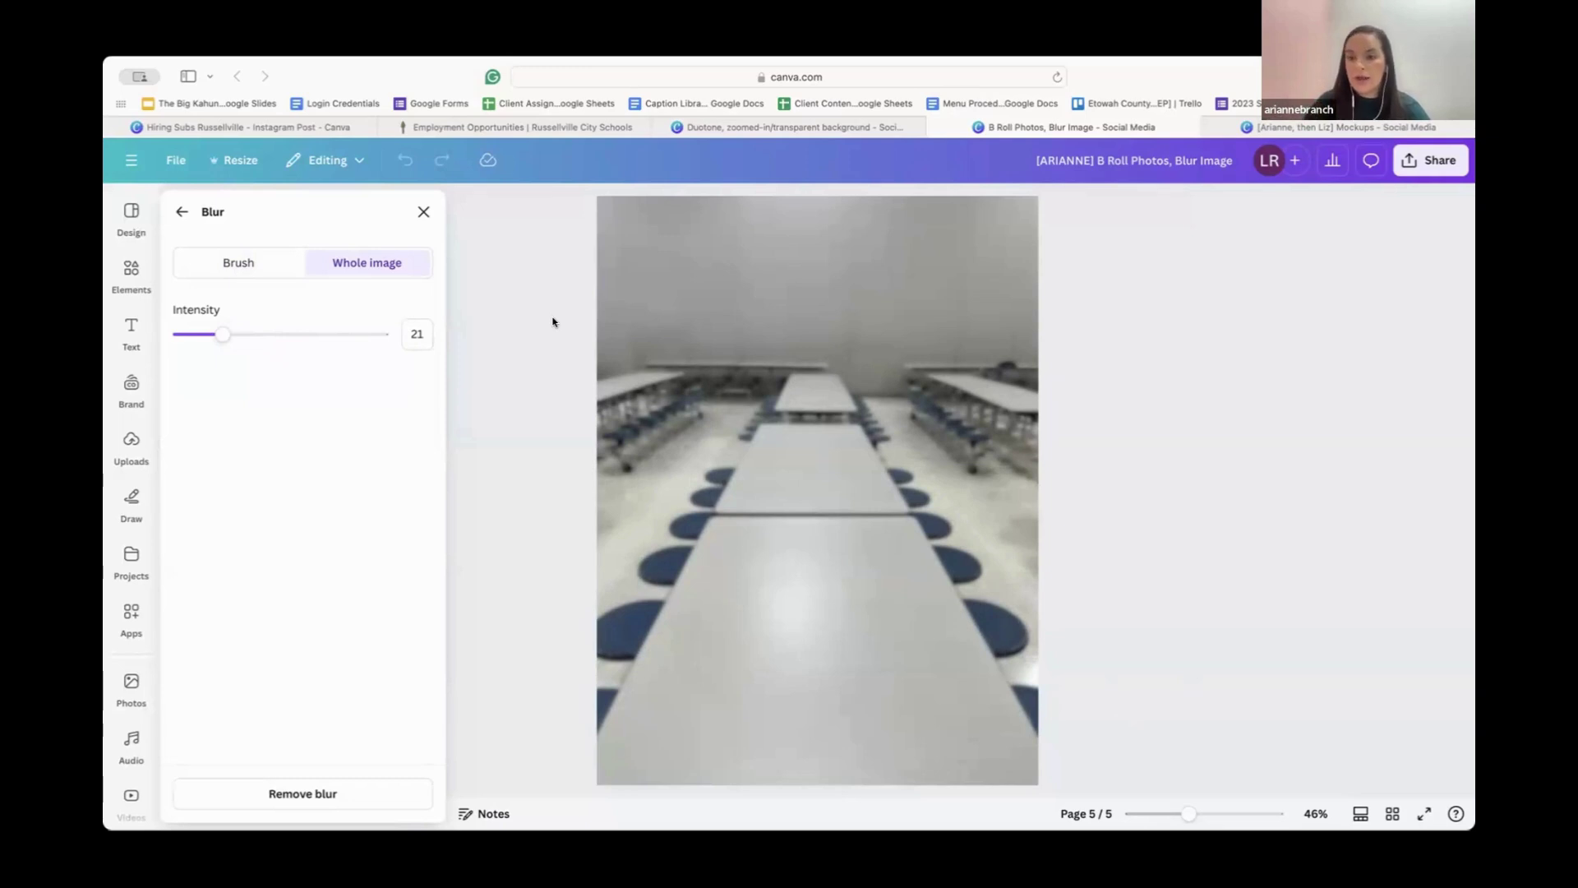
click(421, 212)
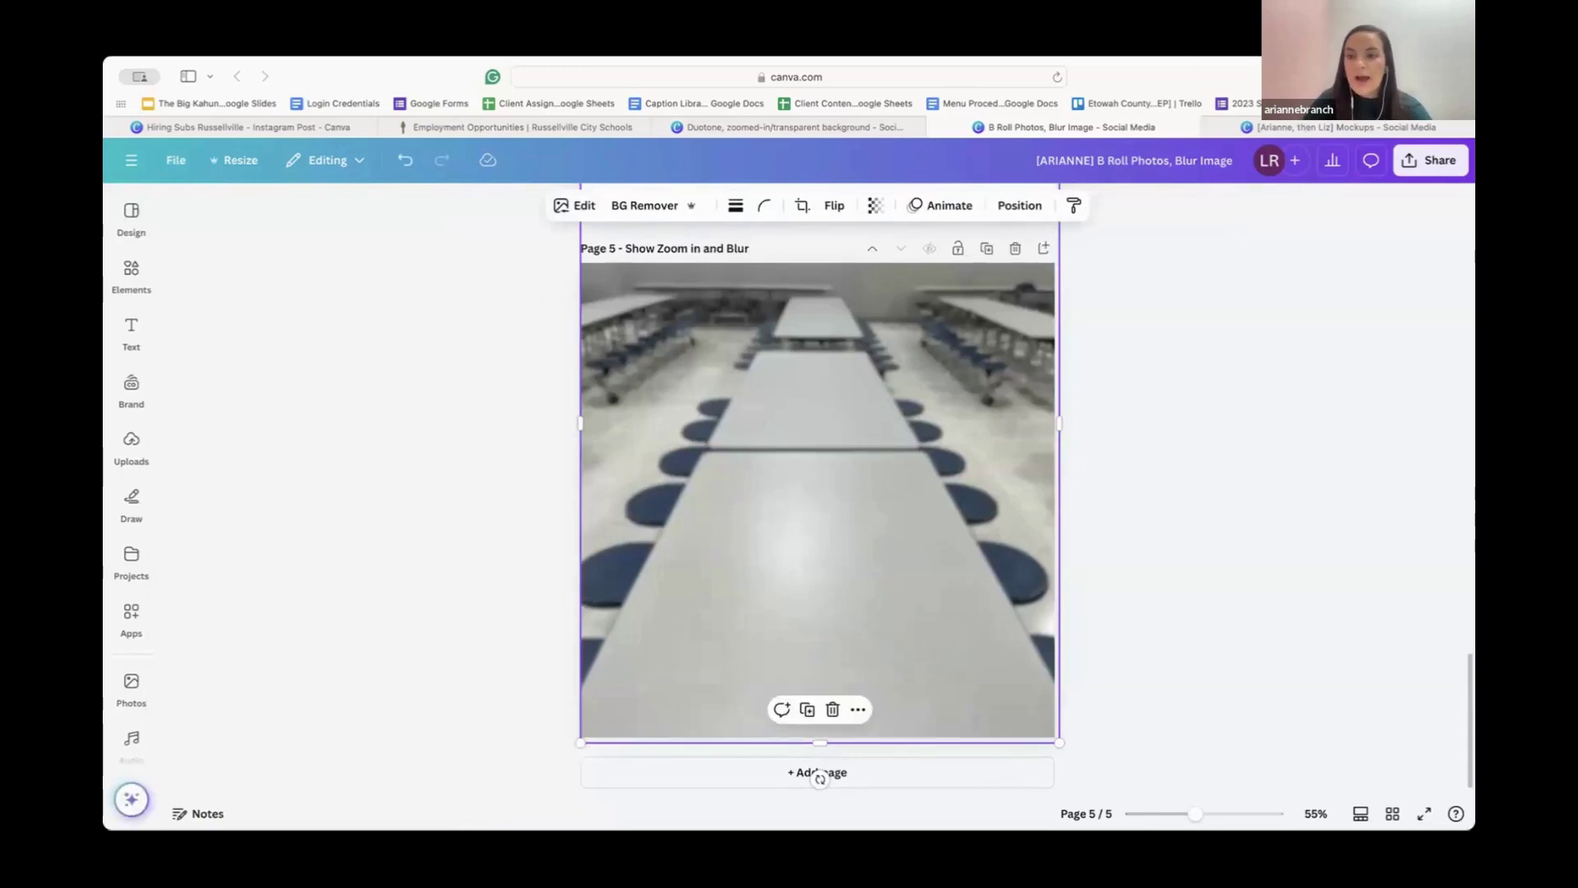
Step: Switch to the Mockups design and play the coffee mug video on page 1
click(1318, 128)
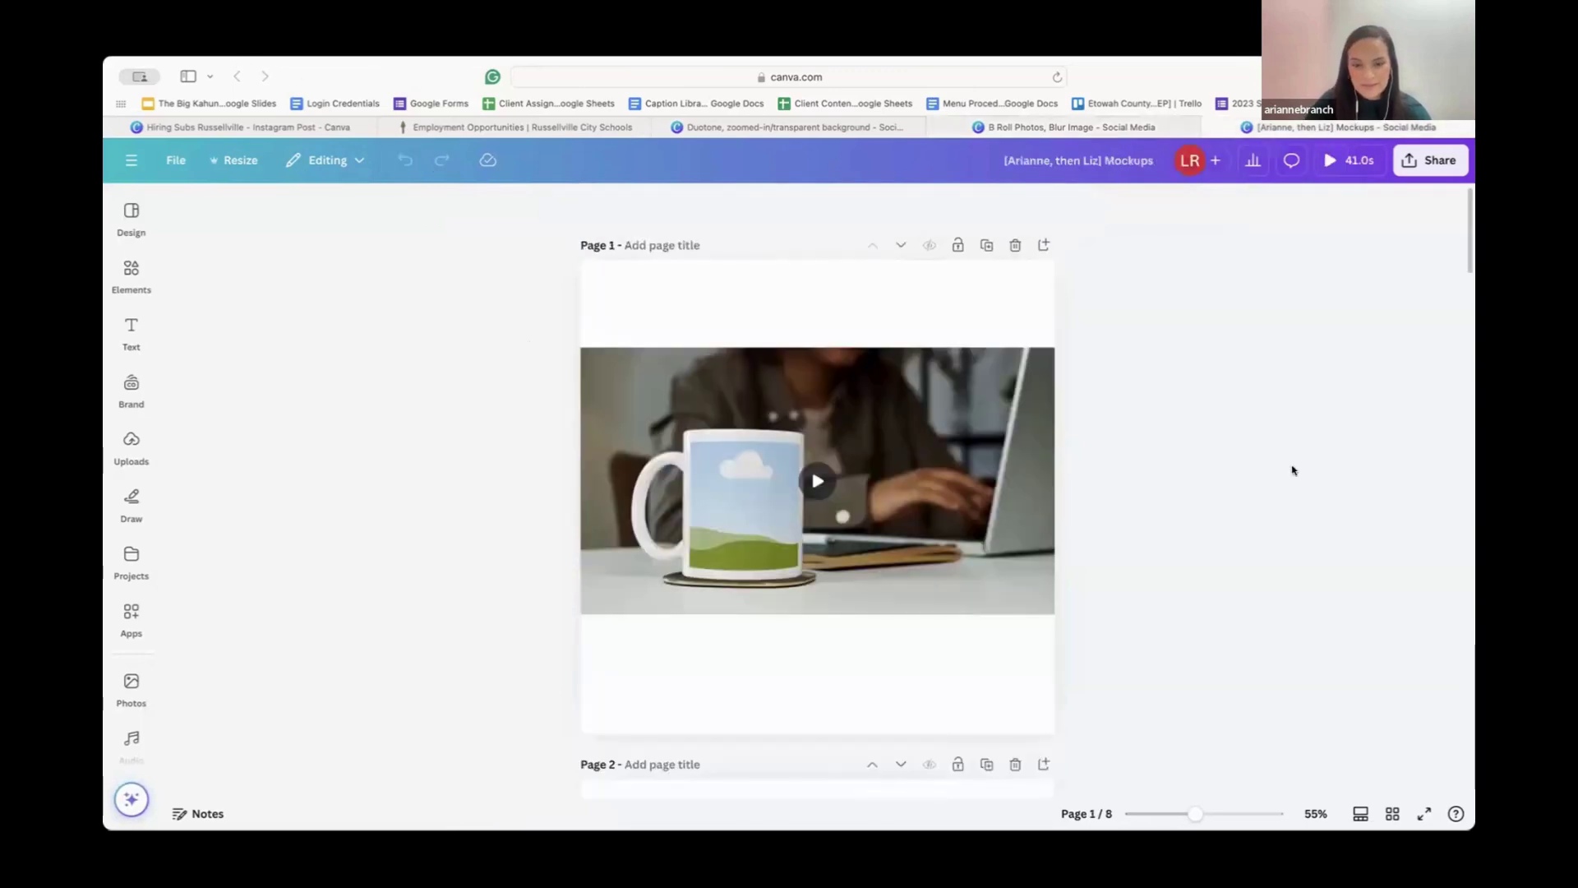
click(855, 502)
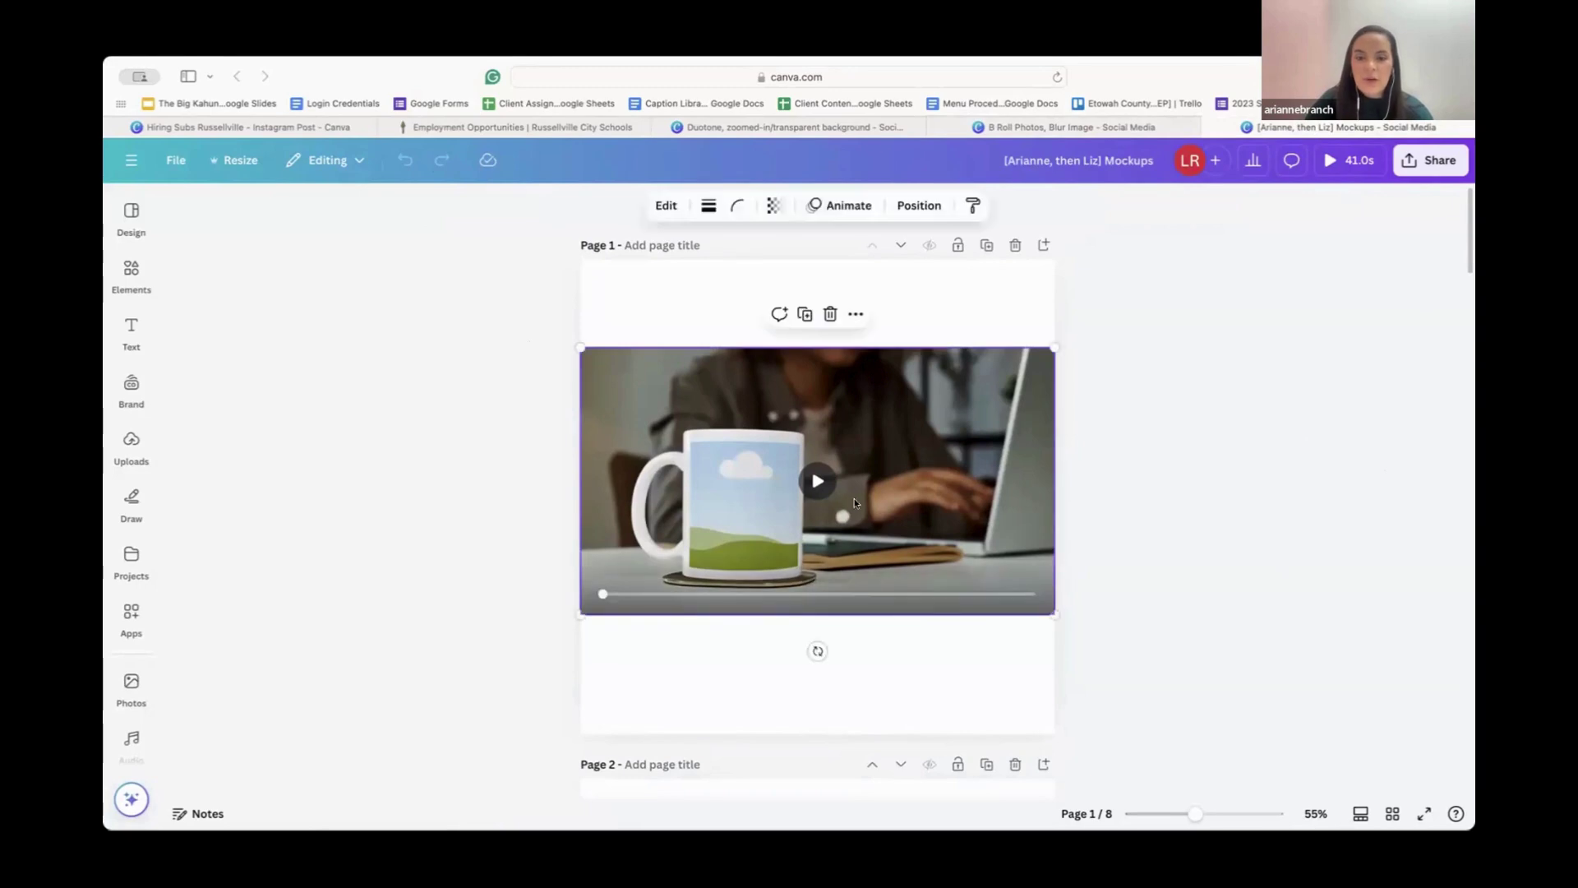
click(817, 482)
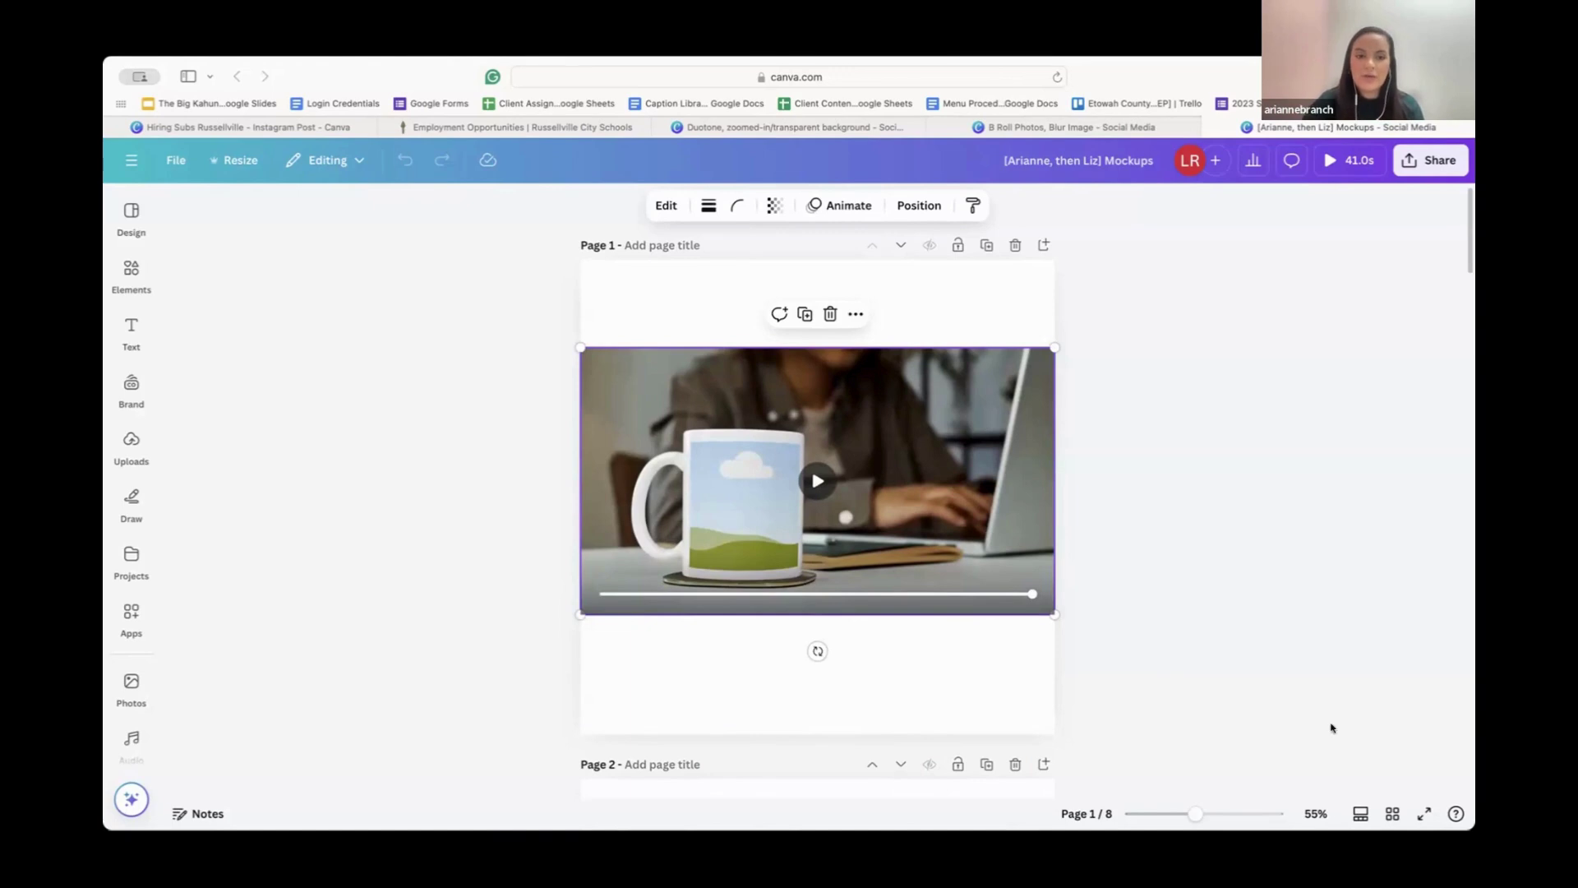
Step: Select the Common Eagle logo on page 2, and return to the mug scene on page 1
scroll(1197, 694, down, 5)
scroll(1190, 637, down, 3)
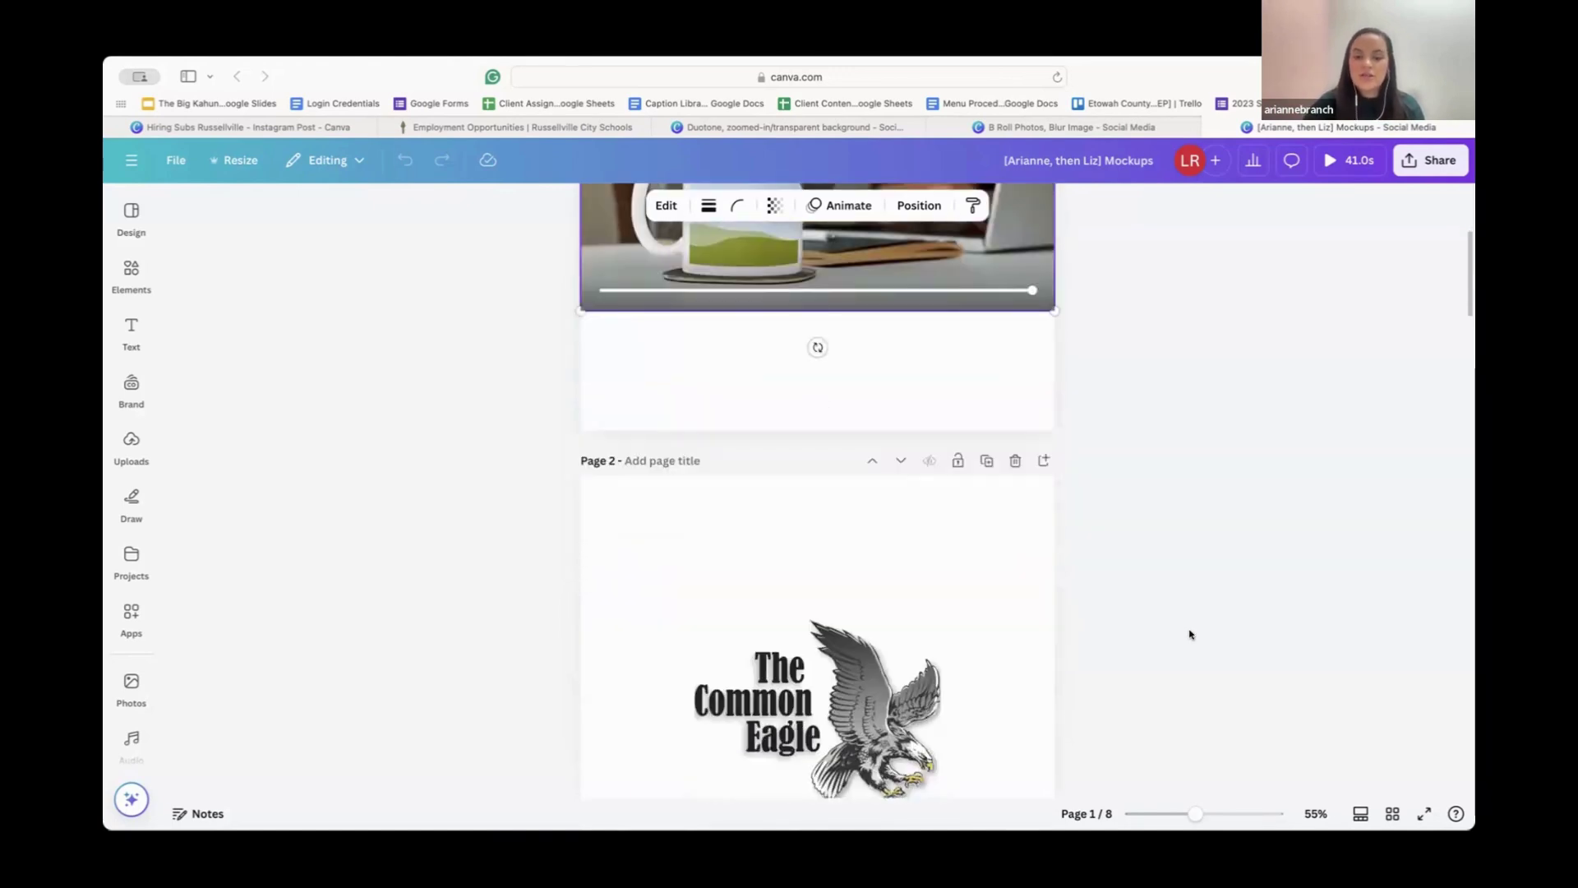
click(924, 653)
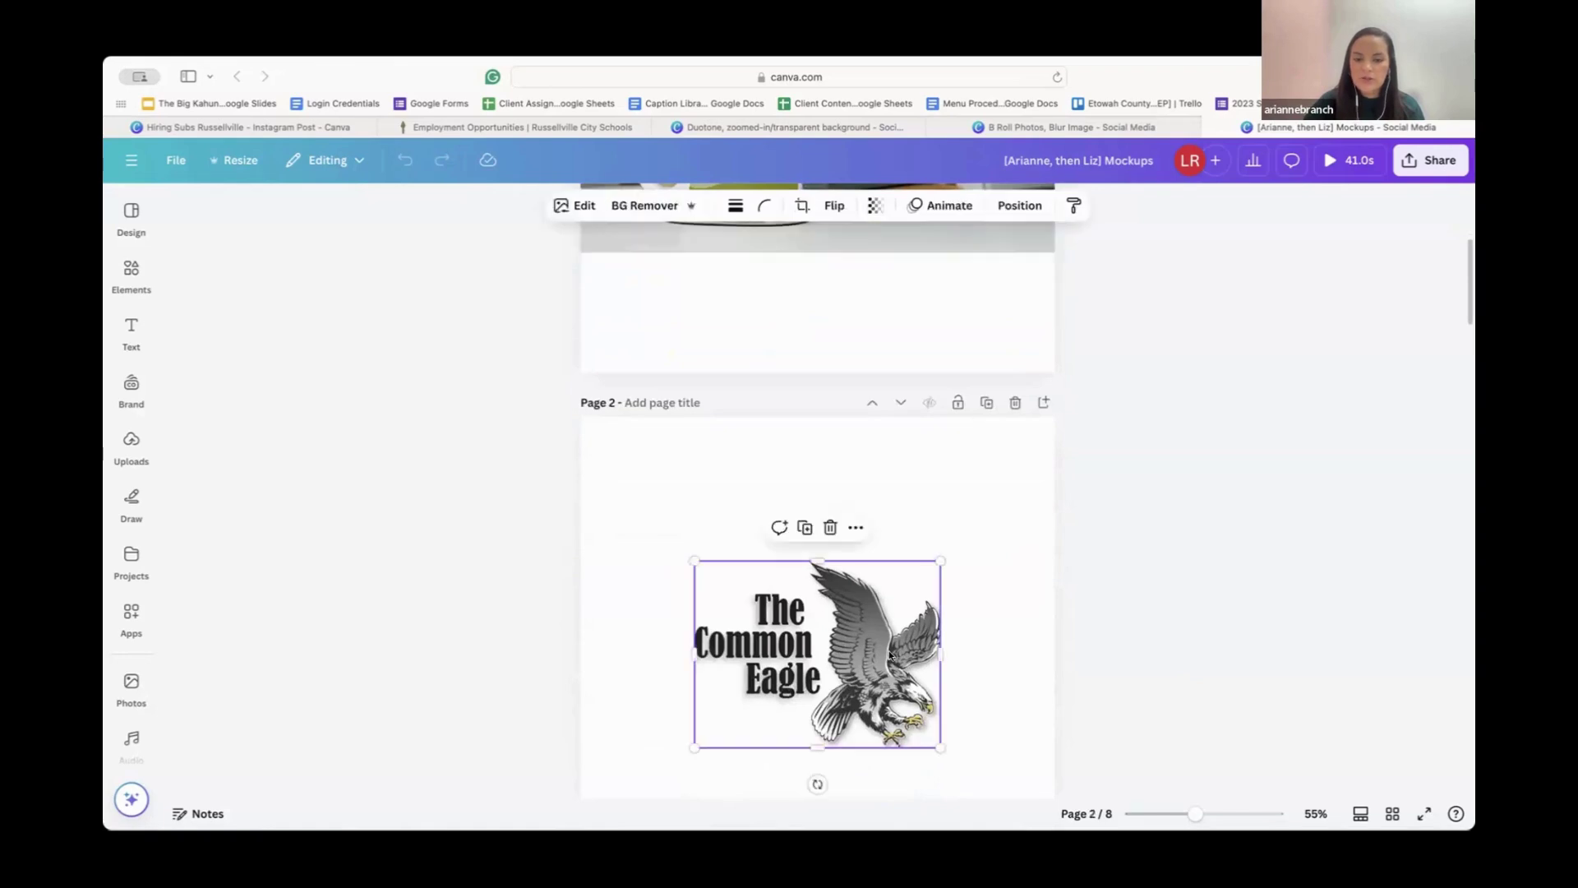
scroll(889, 655, up, 3)
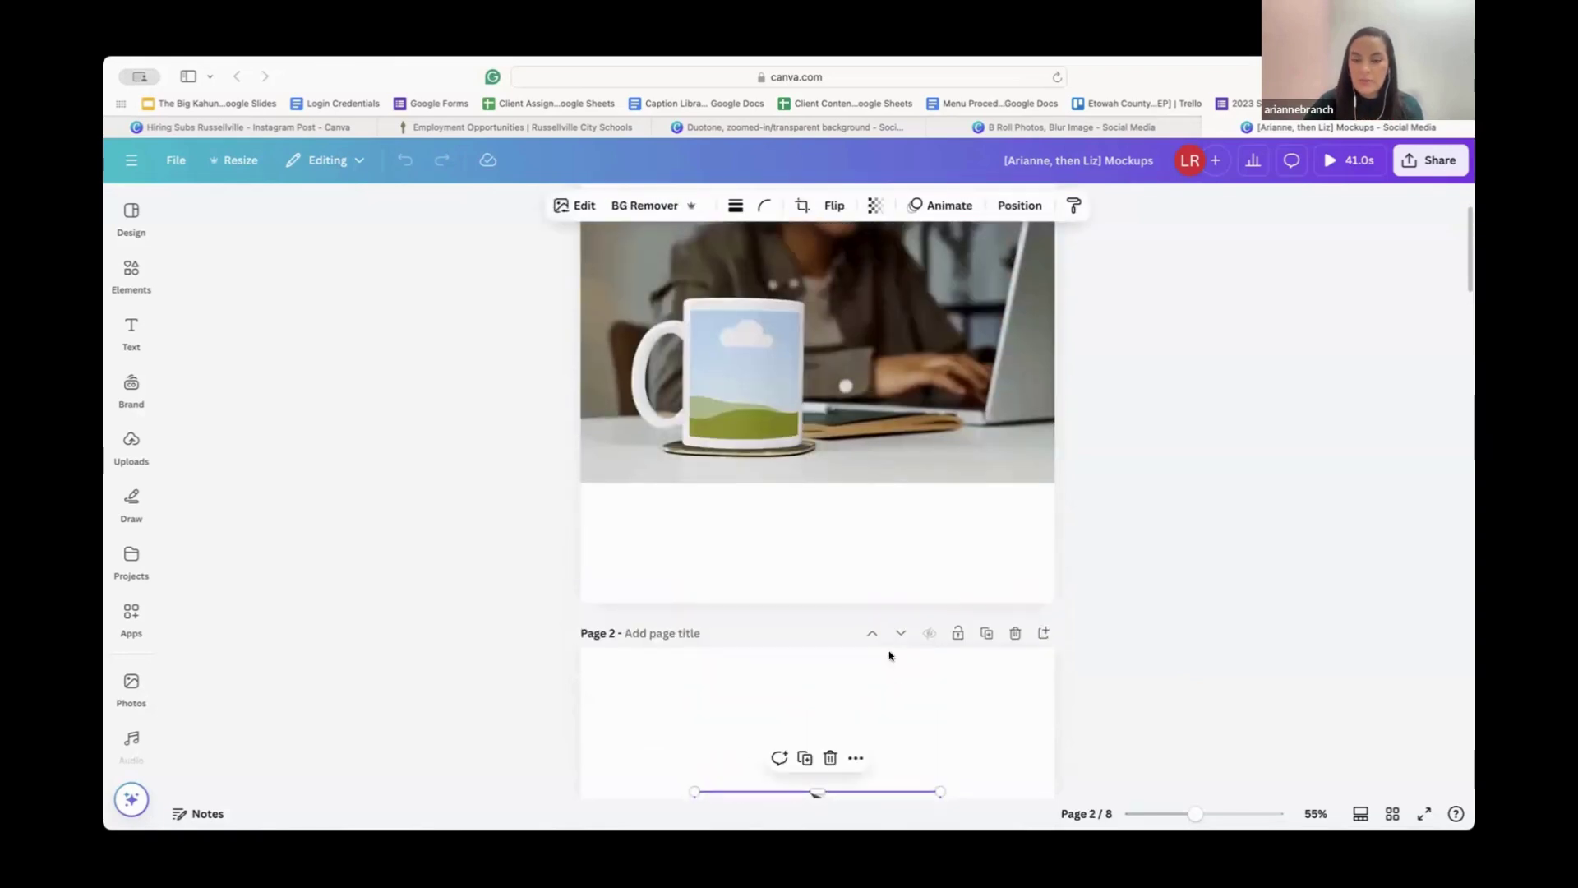
scroll(889, 655, up, 1)
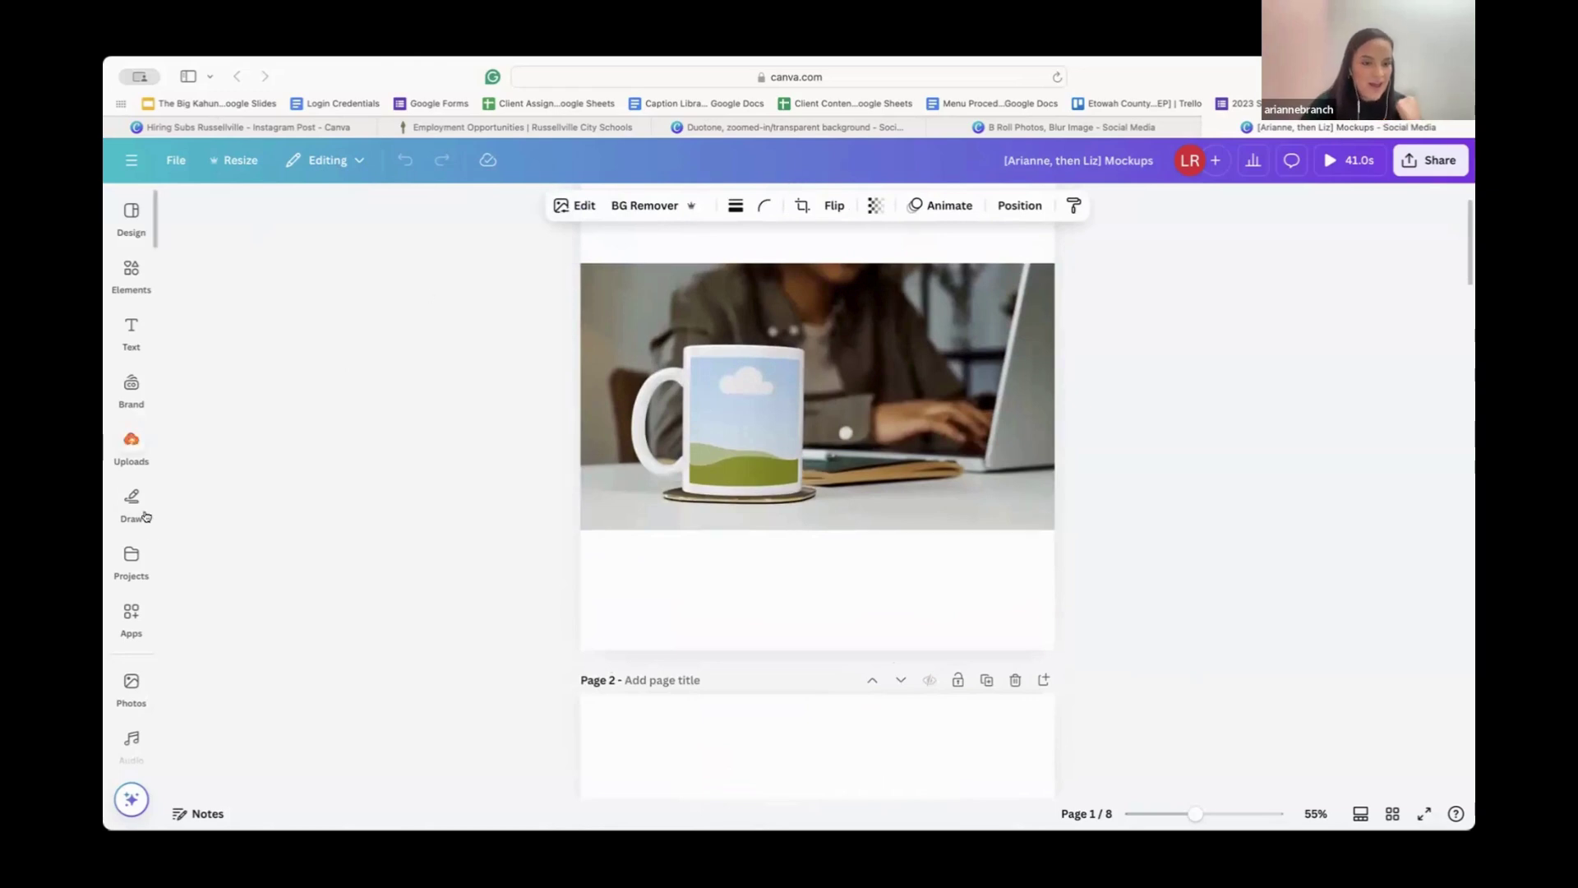
Step: Open the Mockups app from the popular apps in the app library
click(134, 273)
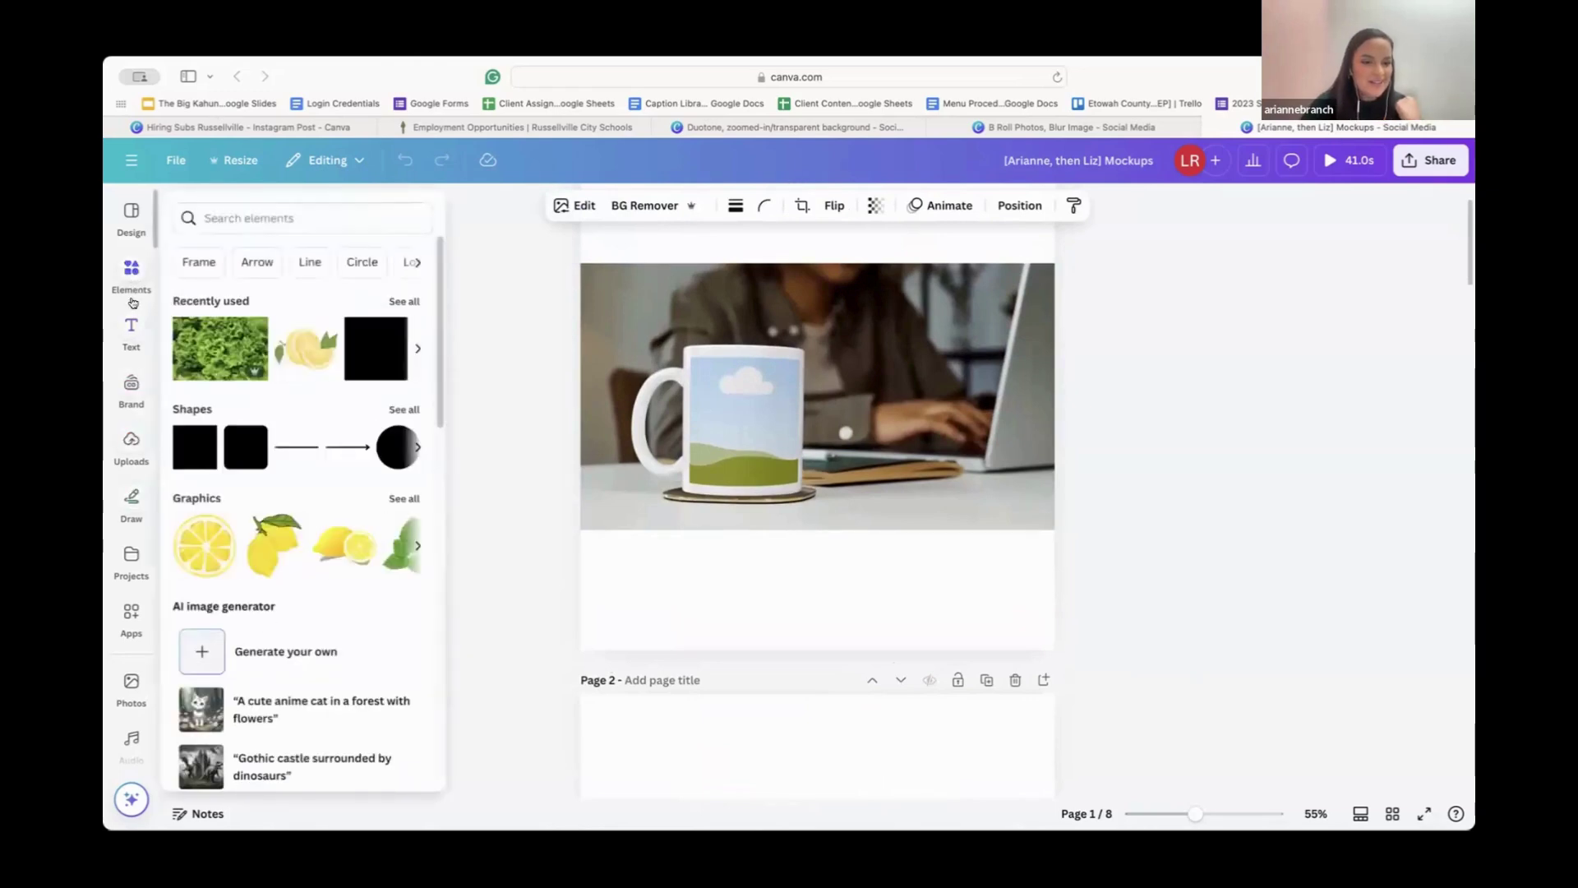
click(132, 447)
click(135, 613)
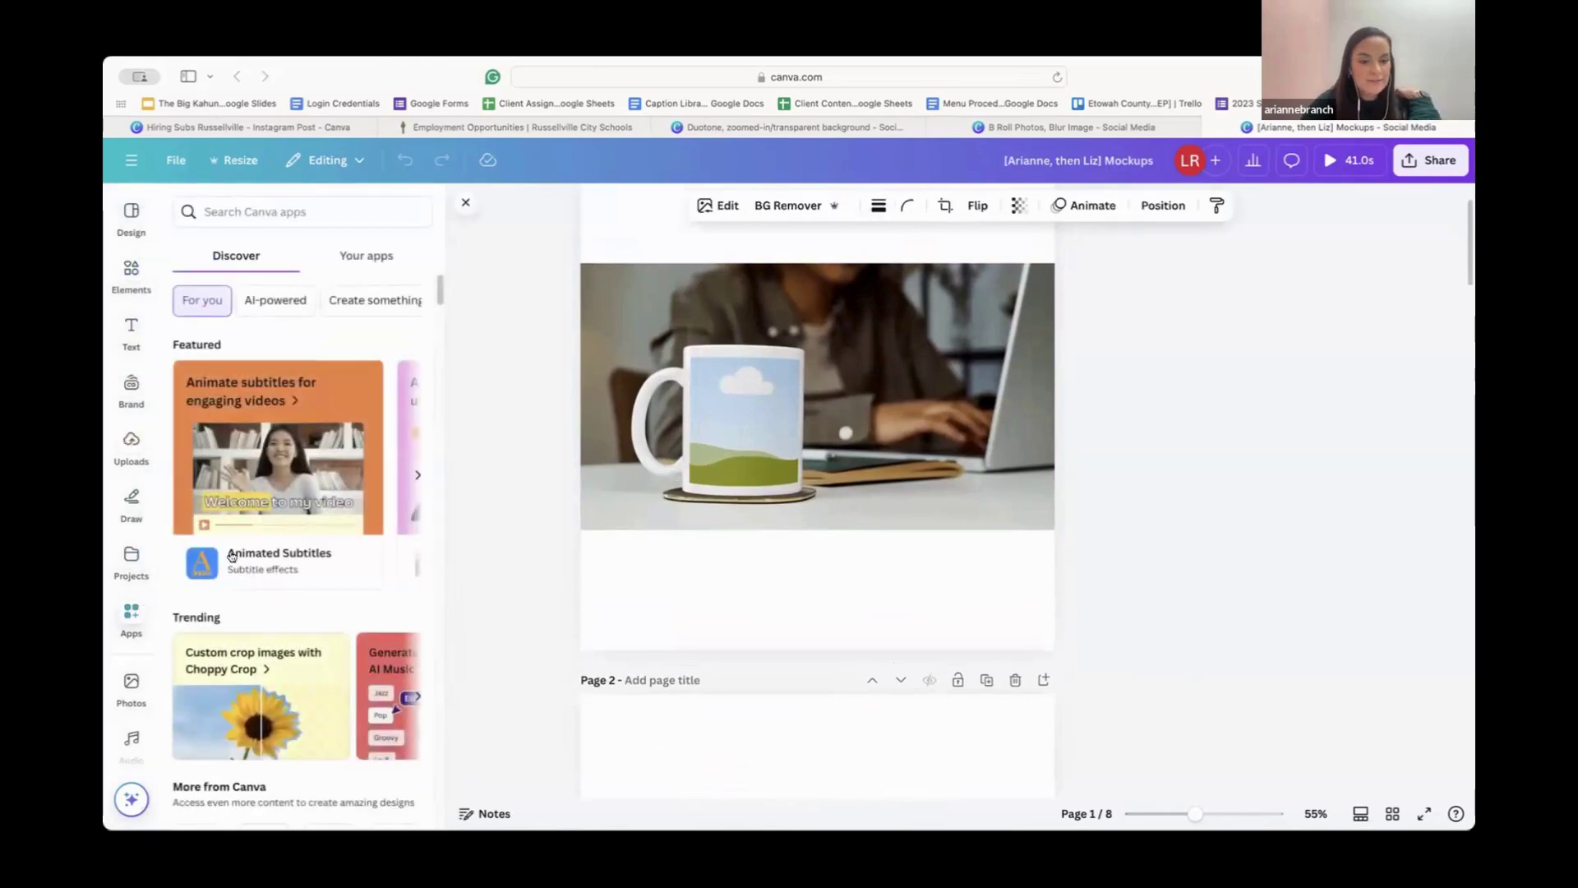
scroll(251, 553, down, 6)
scroll(250, 553, down, 1)
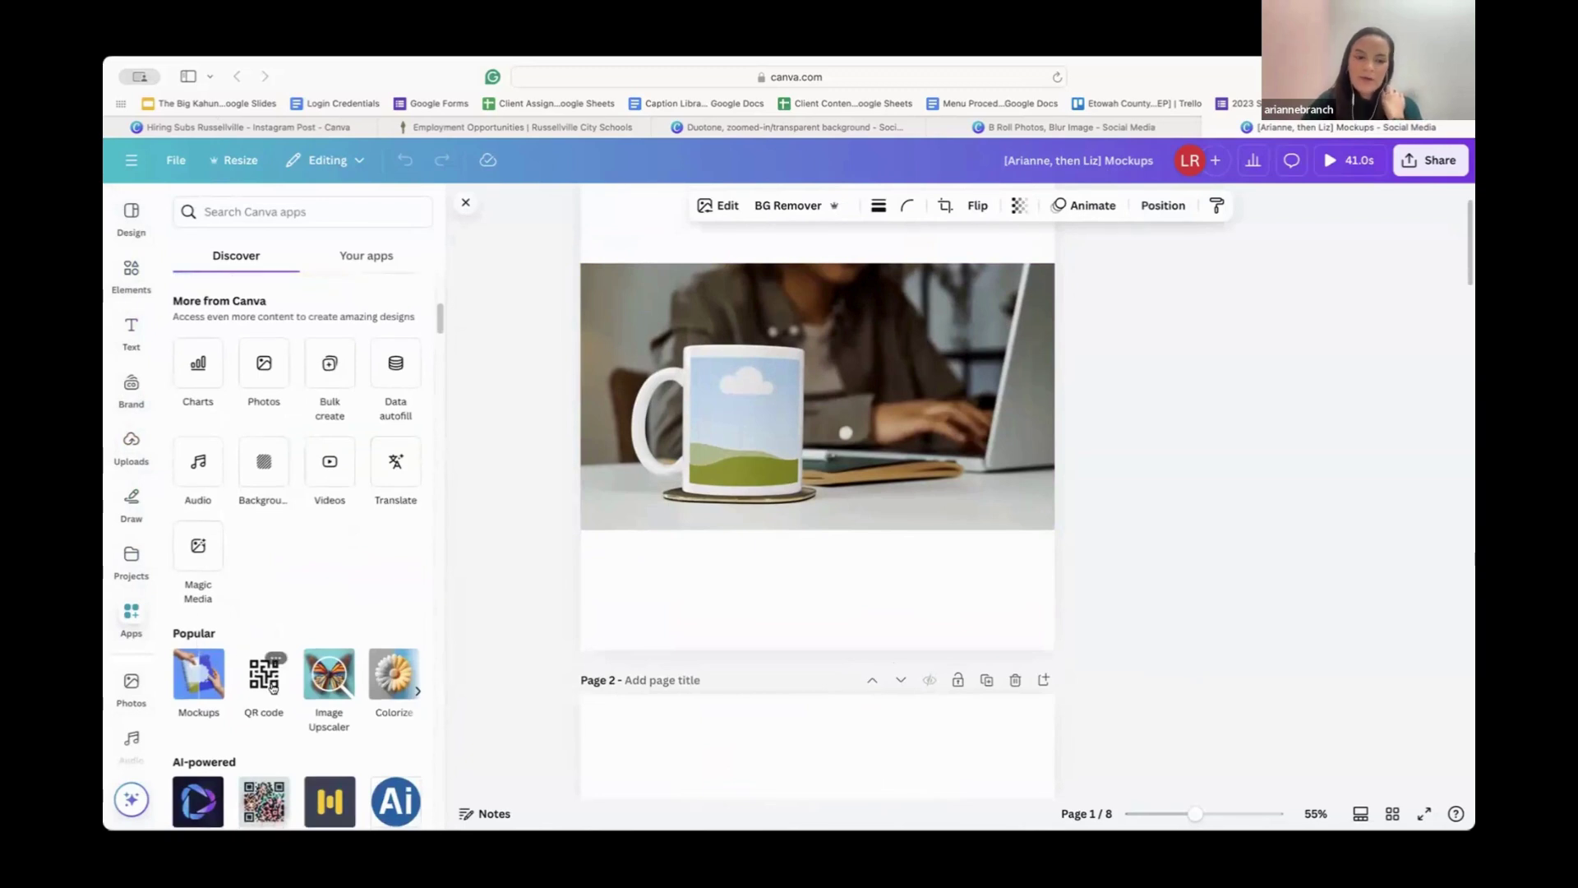
click(201, 682)
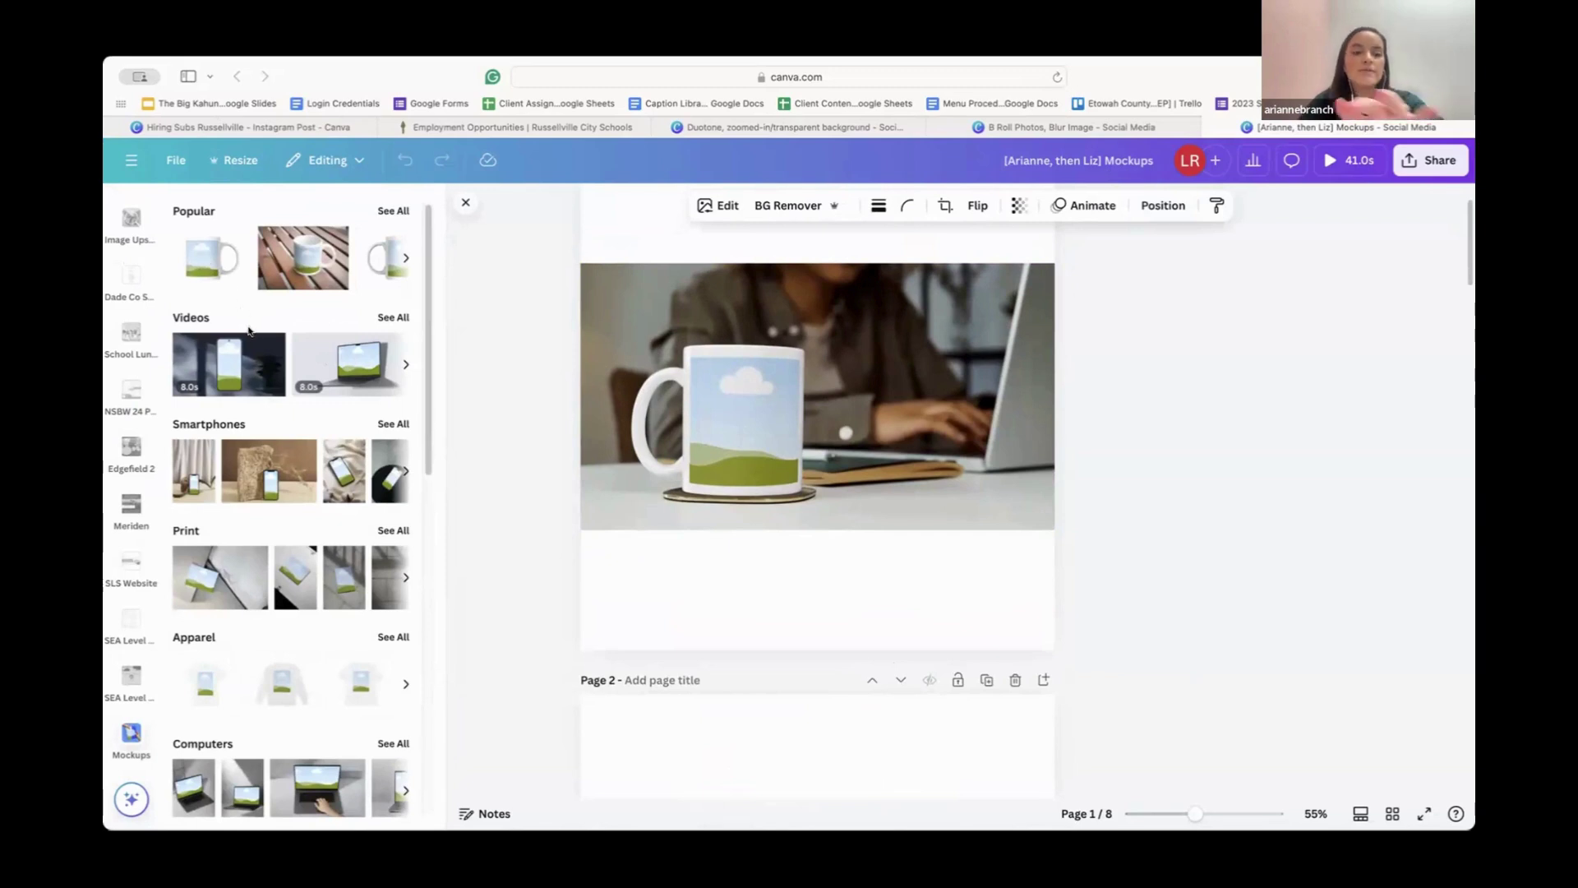
Step: Place the Common Eagle logo from page 2 onto the coffee mug in the page 1 video mockup
scroll(666, 626, up, 2)
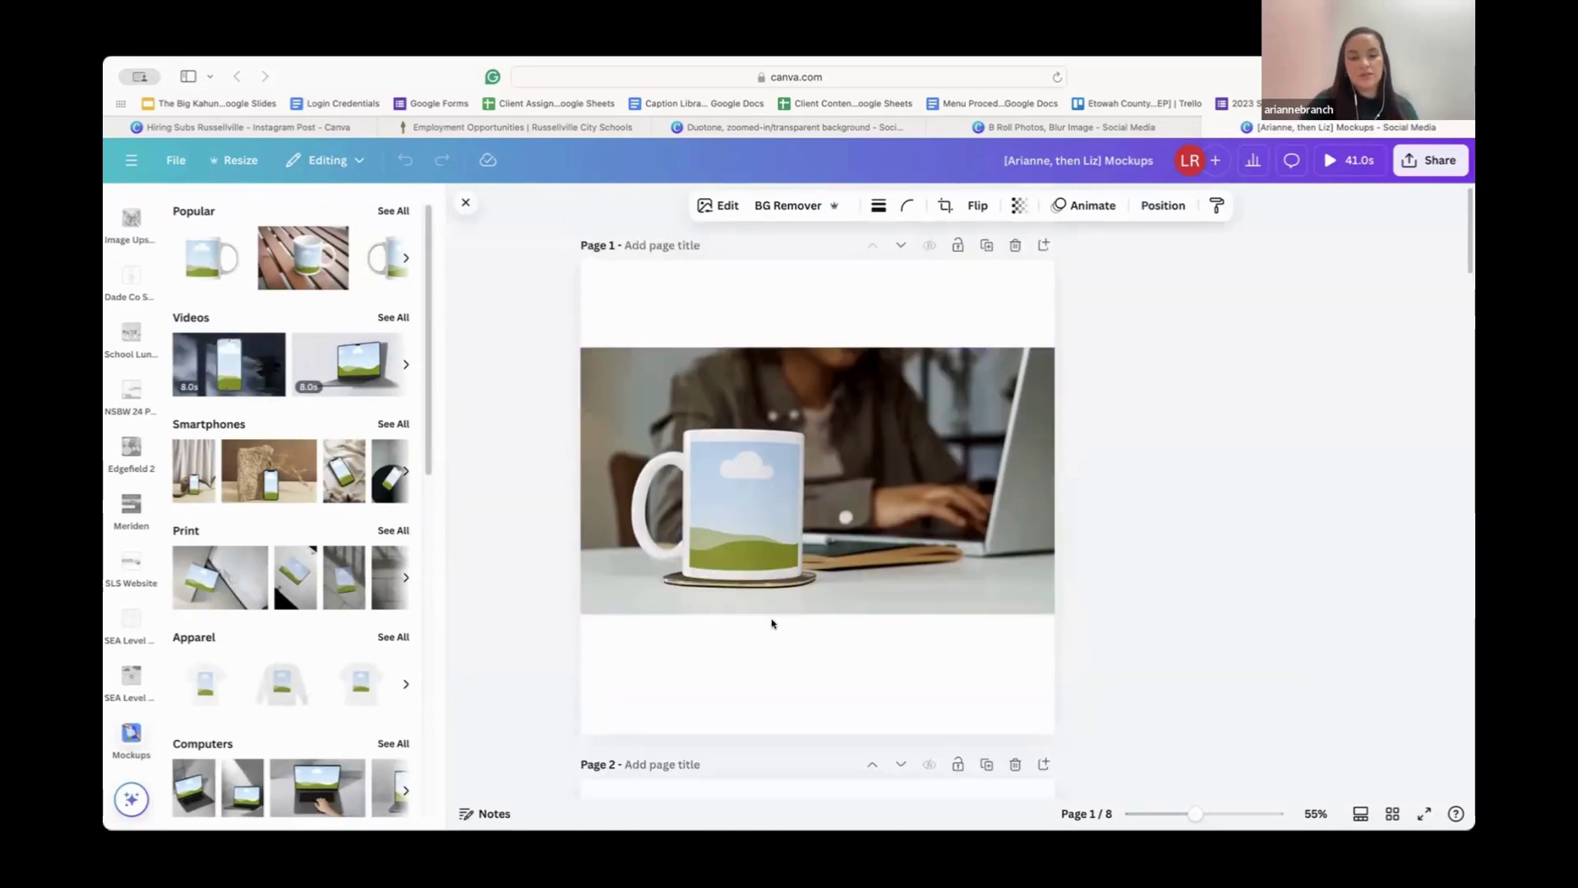
click(1162, 574)
scroll(1162, 574, down, 5)
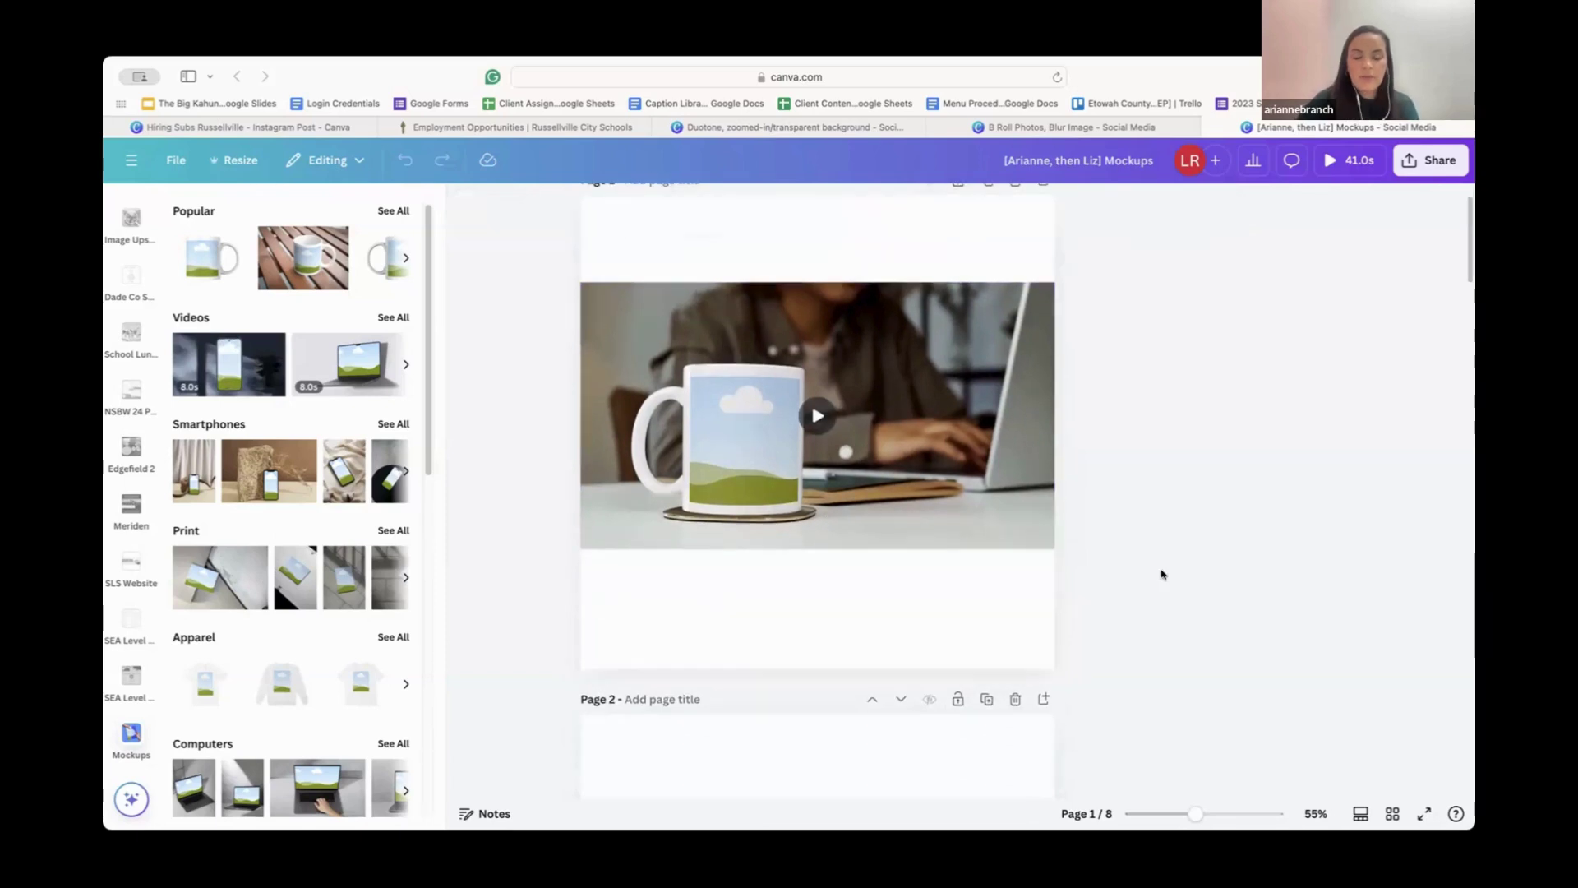
drag(797, 739, 741, 421)
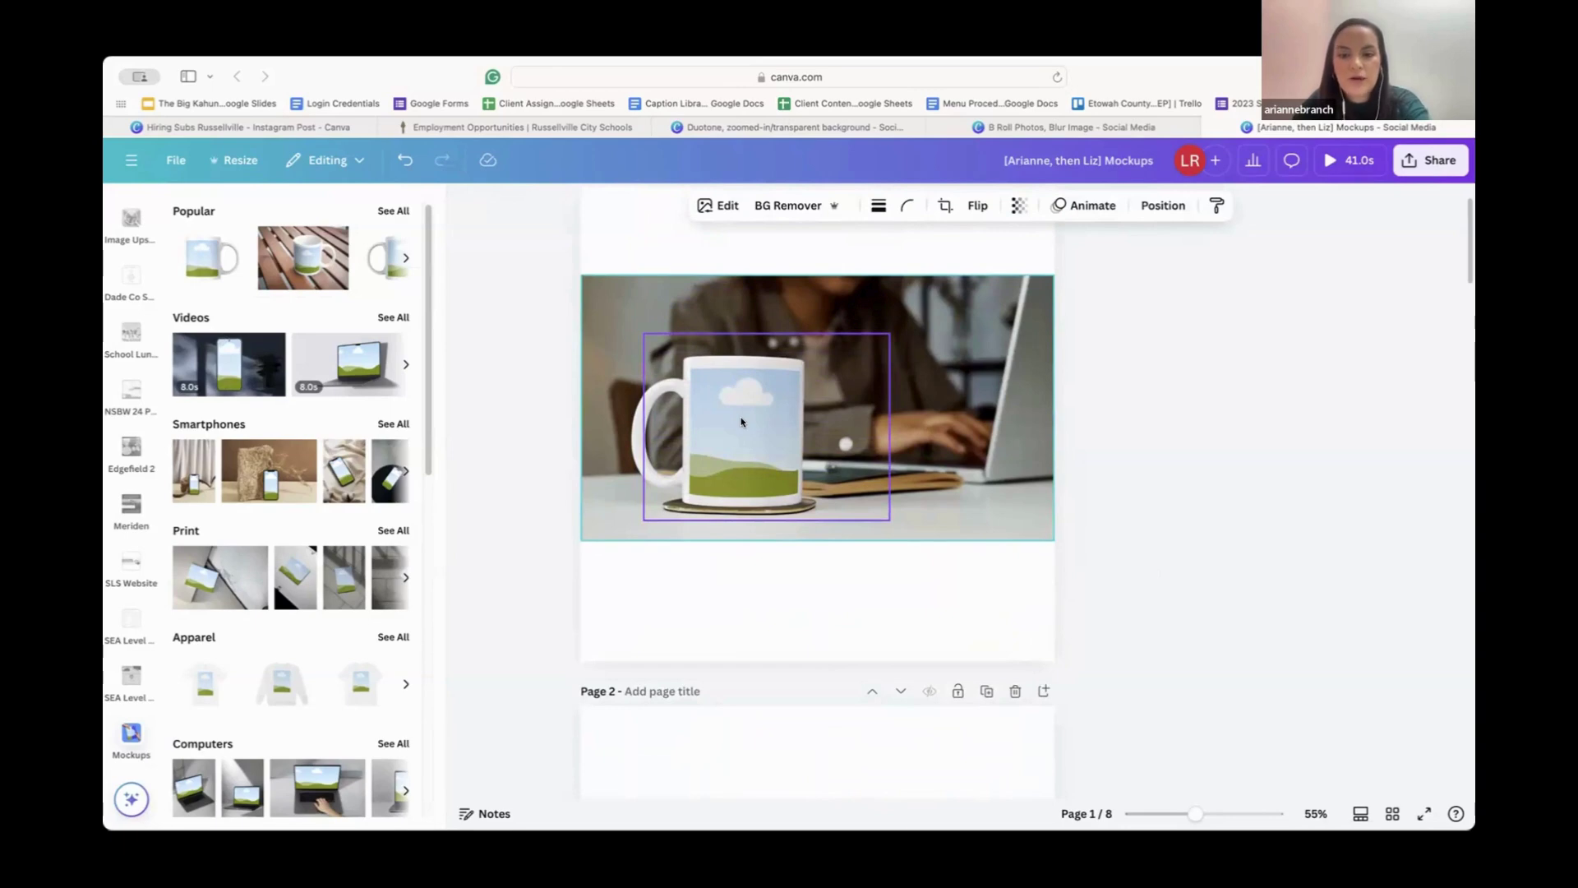
drag(742, 419, 741, 419)
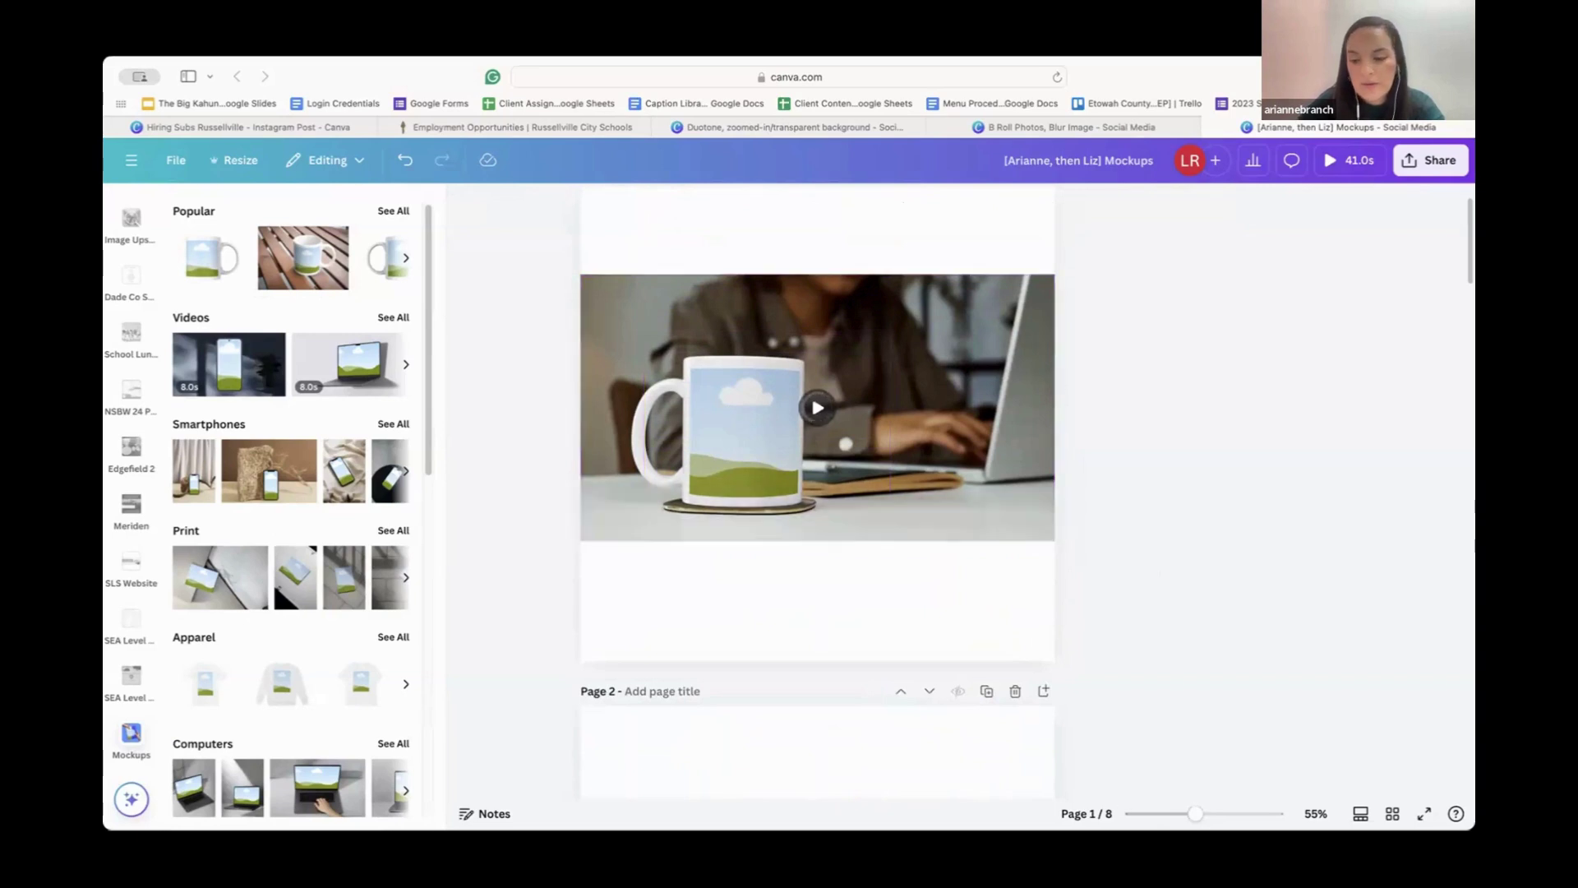
drag(1193, 813, 1203, 813)
scroll(1241, 562, up, 1)
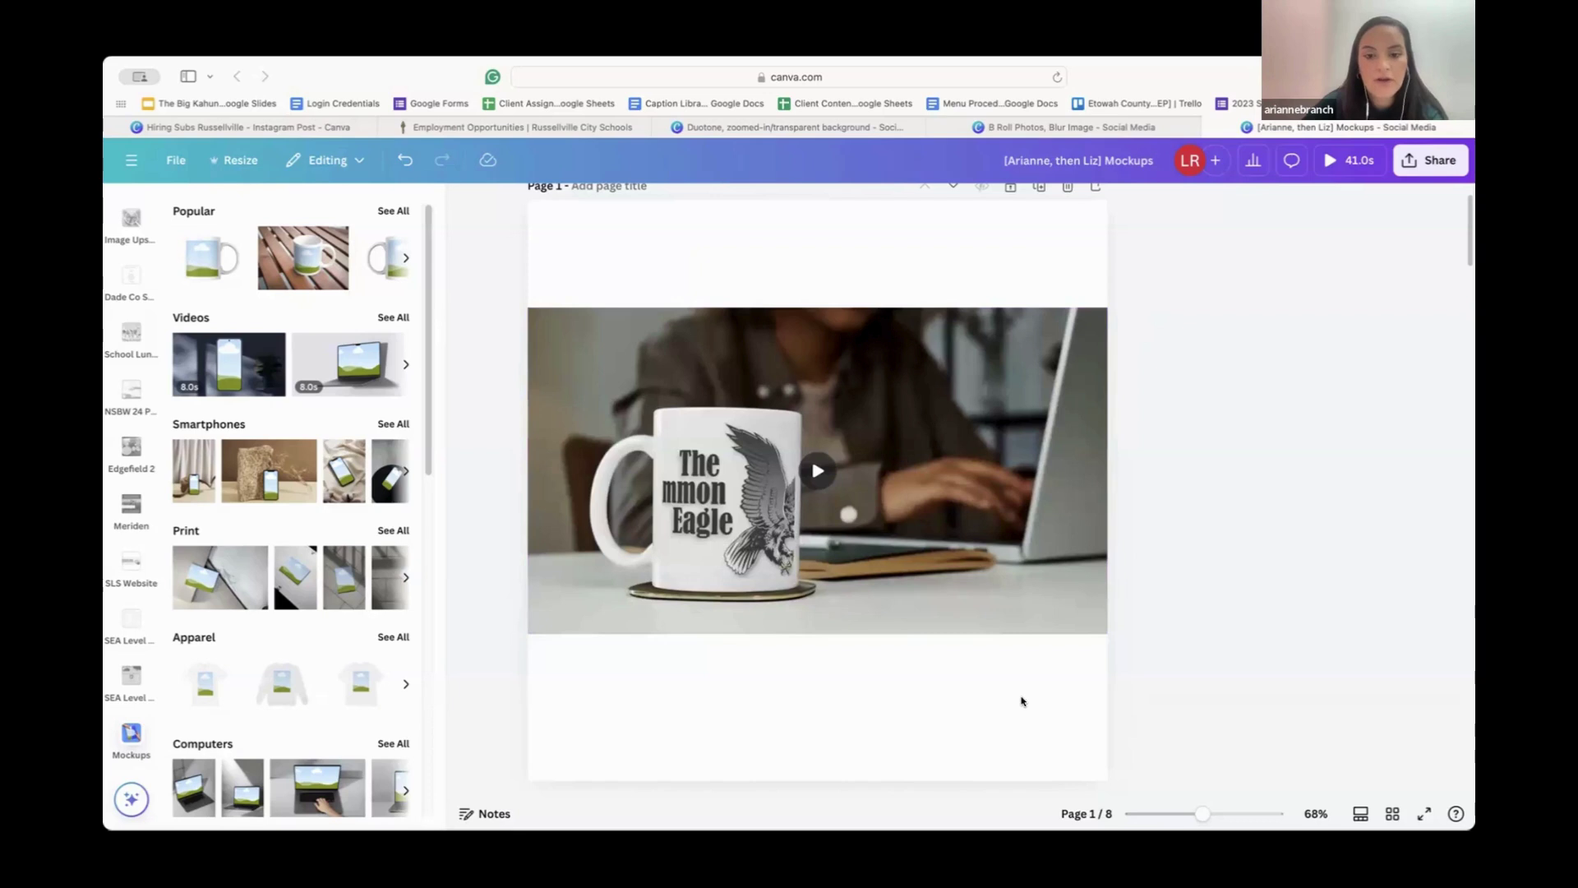
Step: Set the logo on the page 1 mug to Fit and apply the changes to the mockup
click(764, 506)
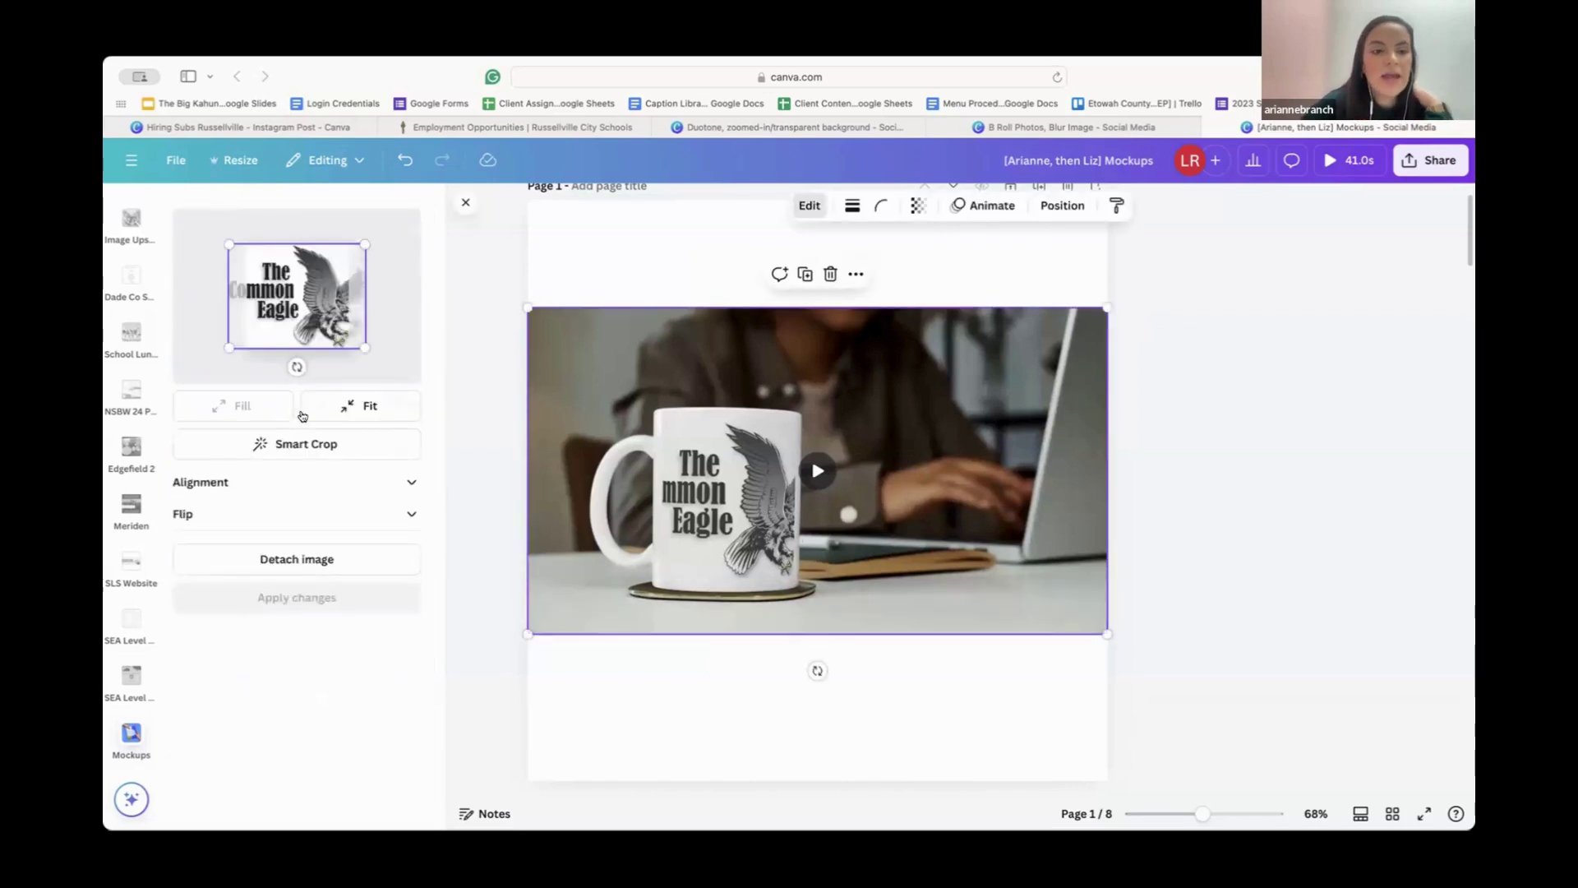
click(354, 410)
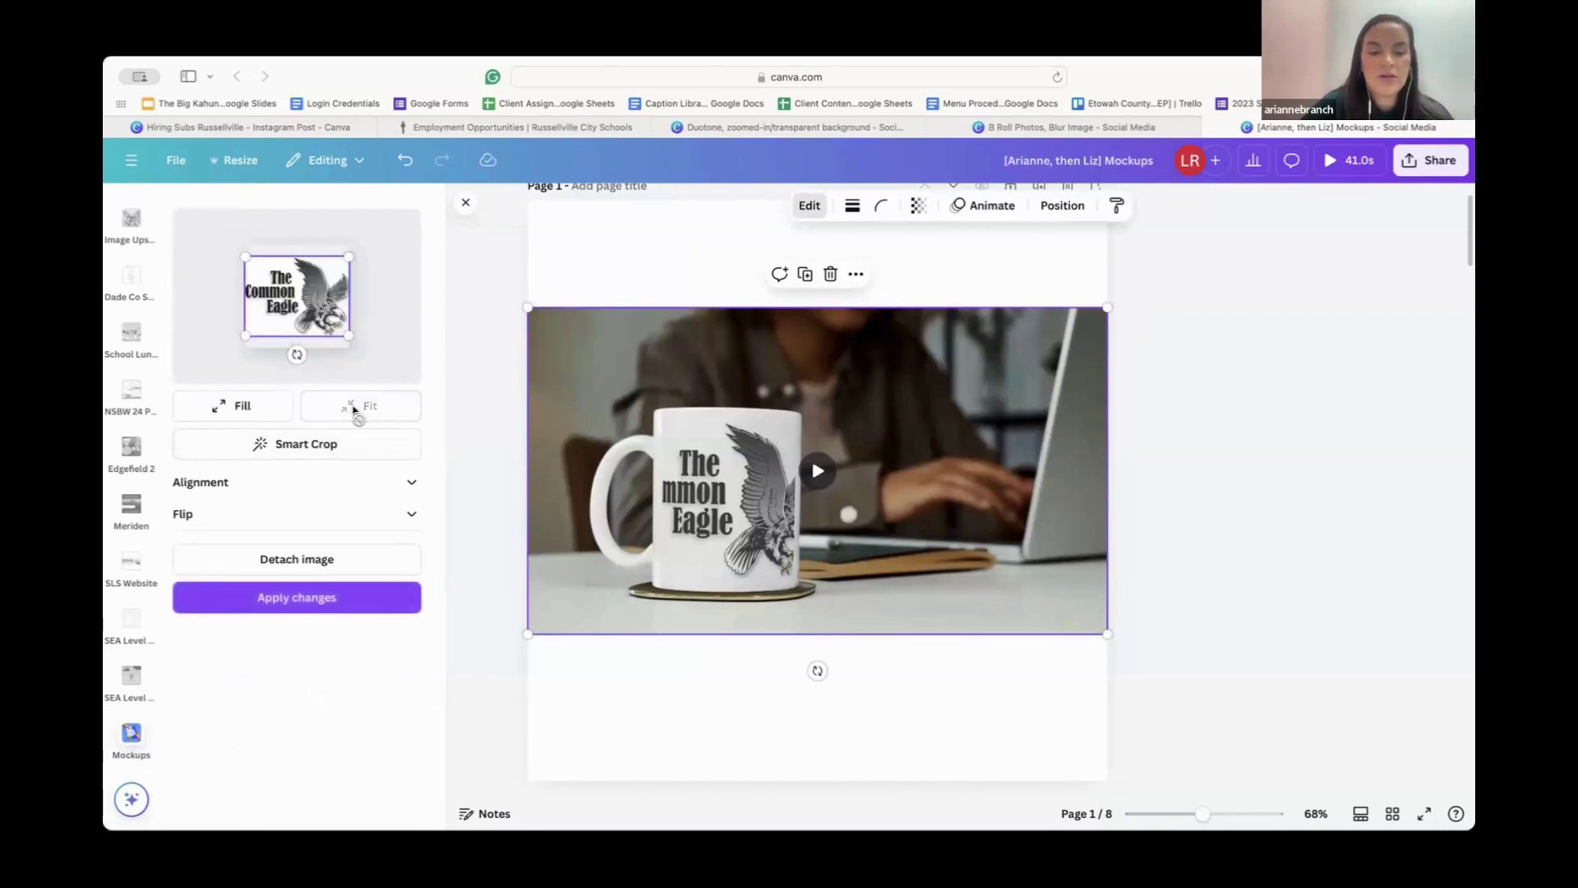
click(378, 608)
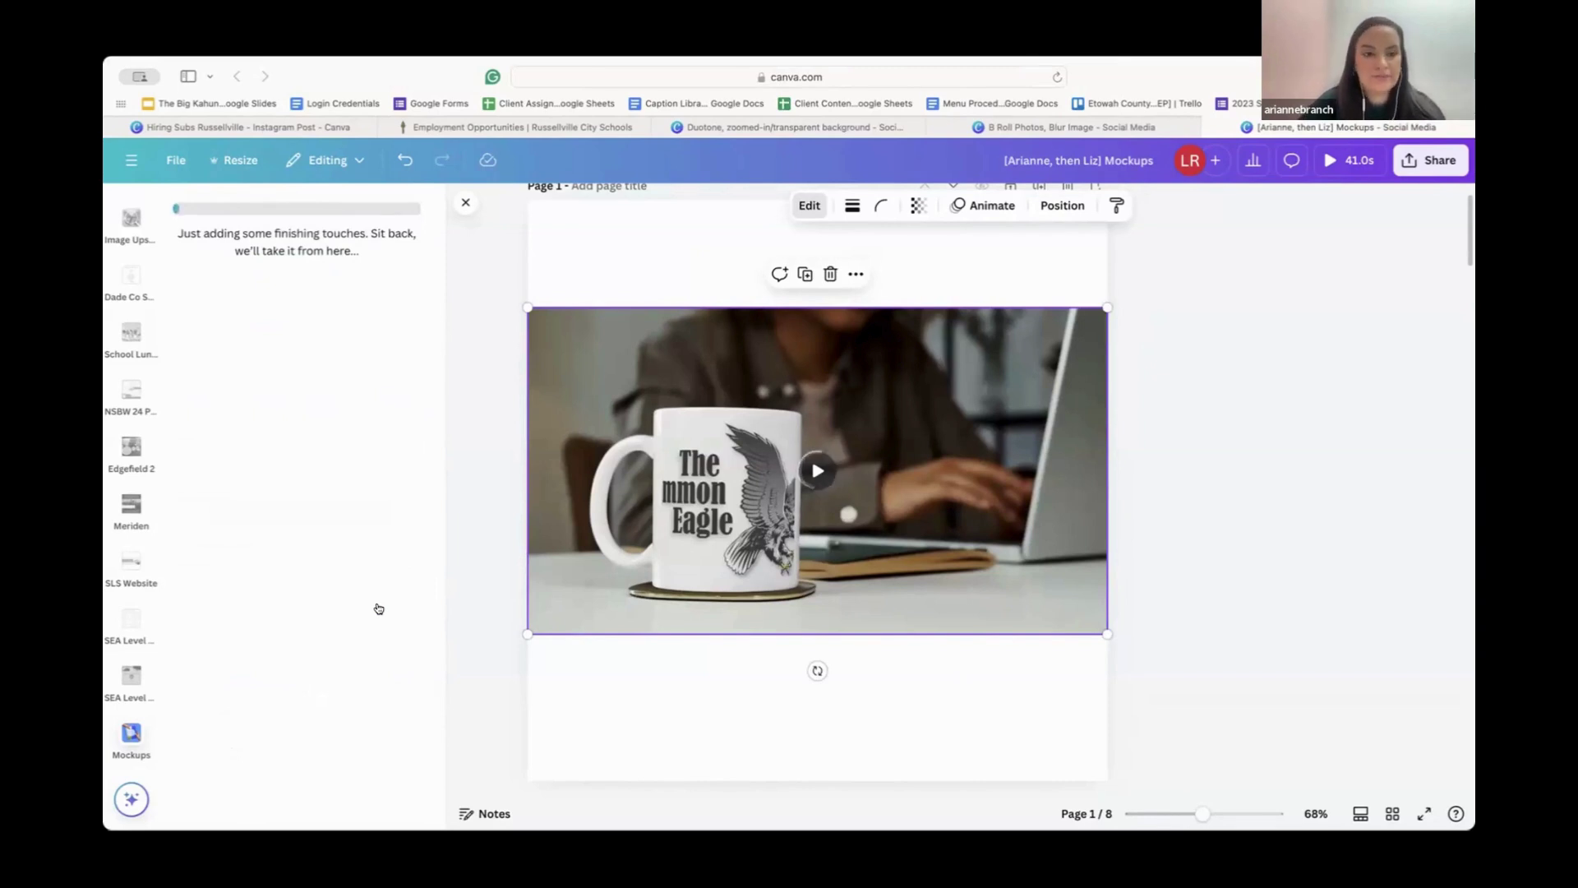
Step: Place the "Coffee Bar @ Carver 9" graphic from page 4 onto the paper coffee cup mockup on page 3
scroll(1109, 653, down, 1)
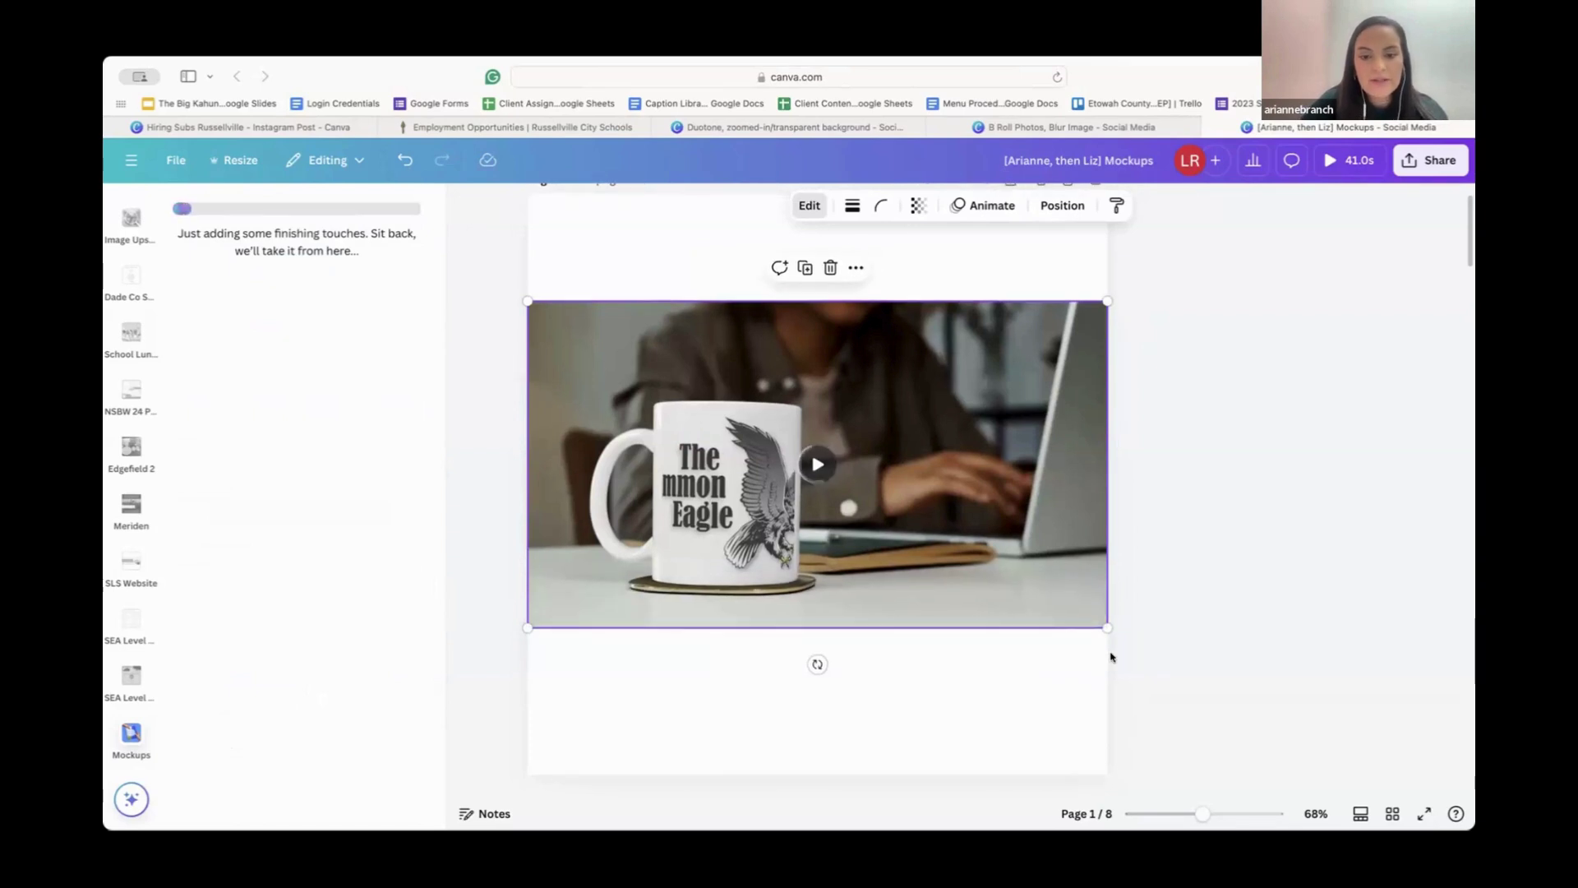
scroll(1111, 657, down, 2)
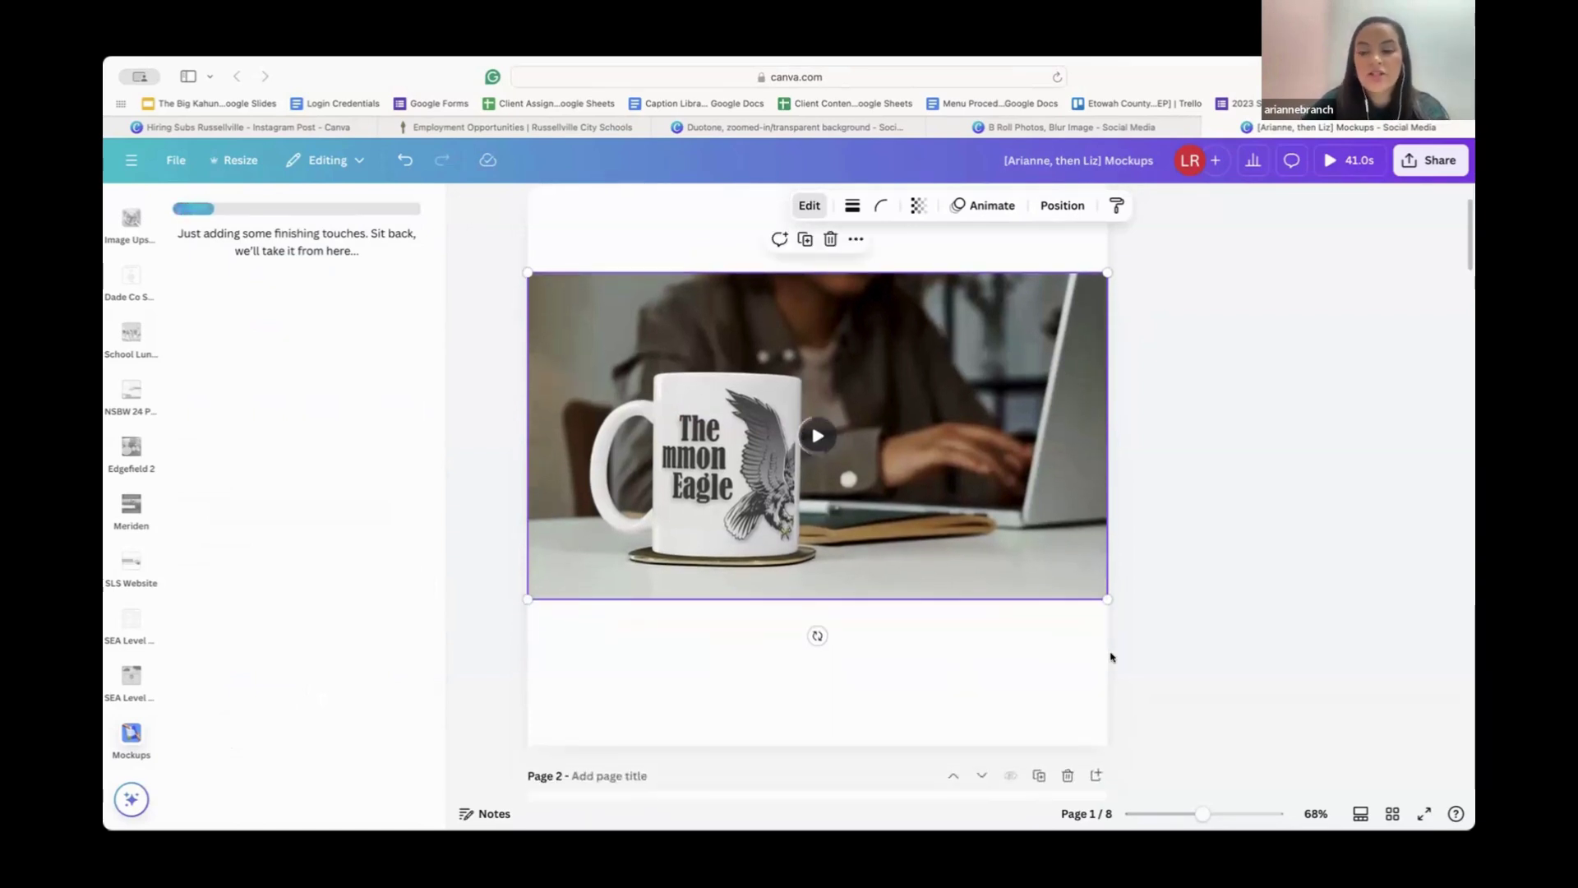
scroll(1109, 659, down, 10)
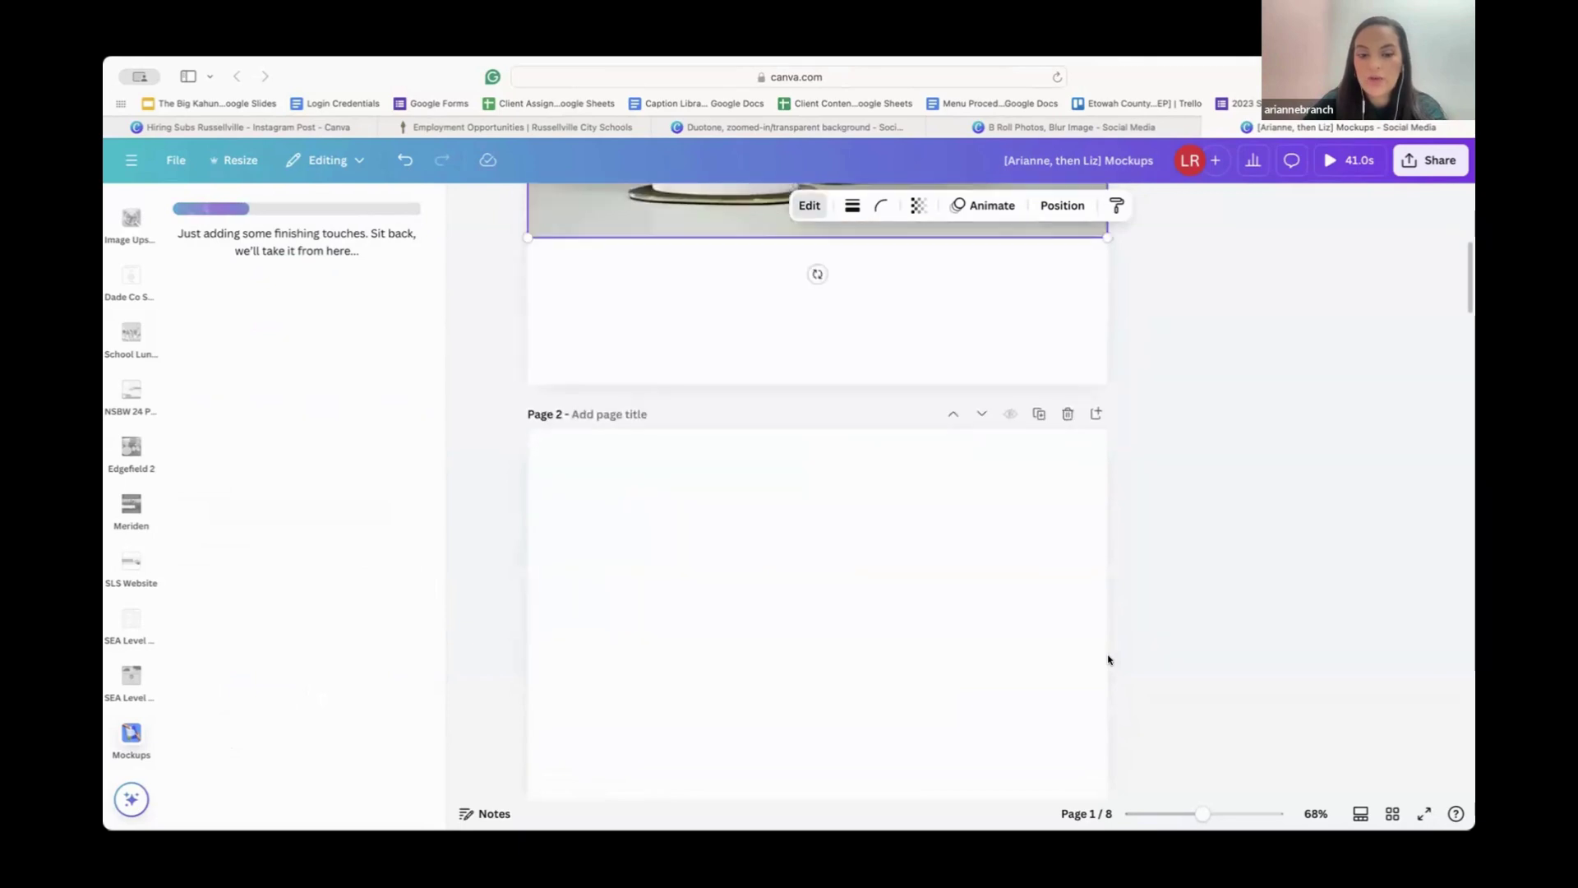
scroll(1108, 659, down, 3)
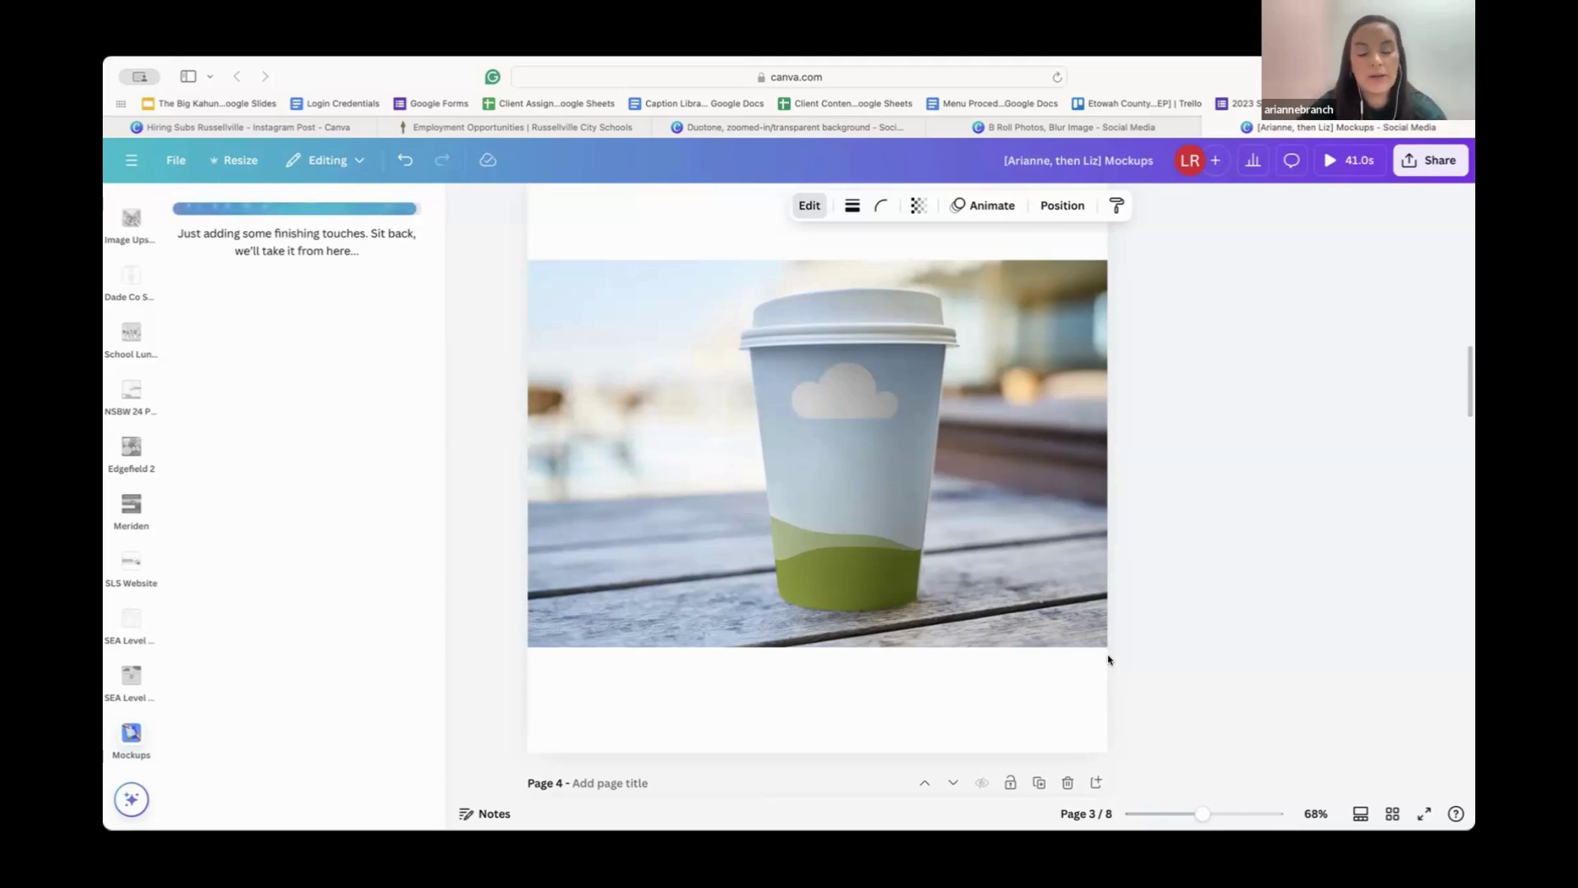
scroll(1108, 659, down, 3)
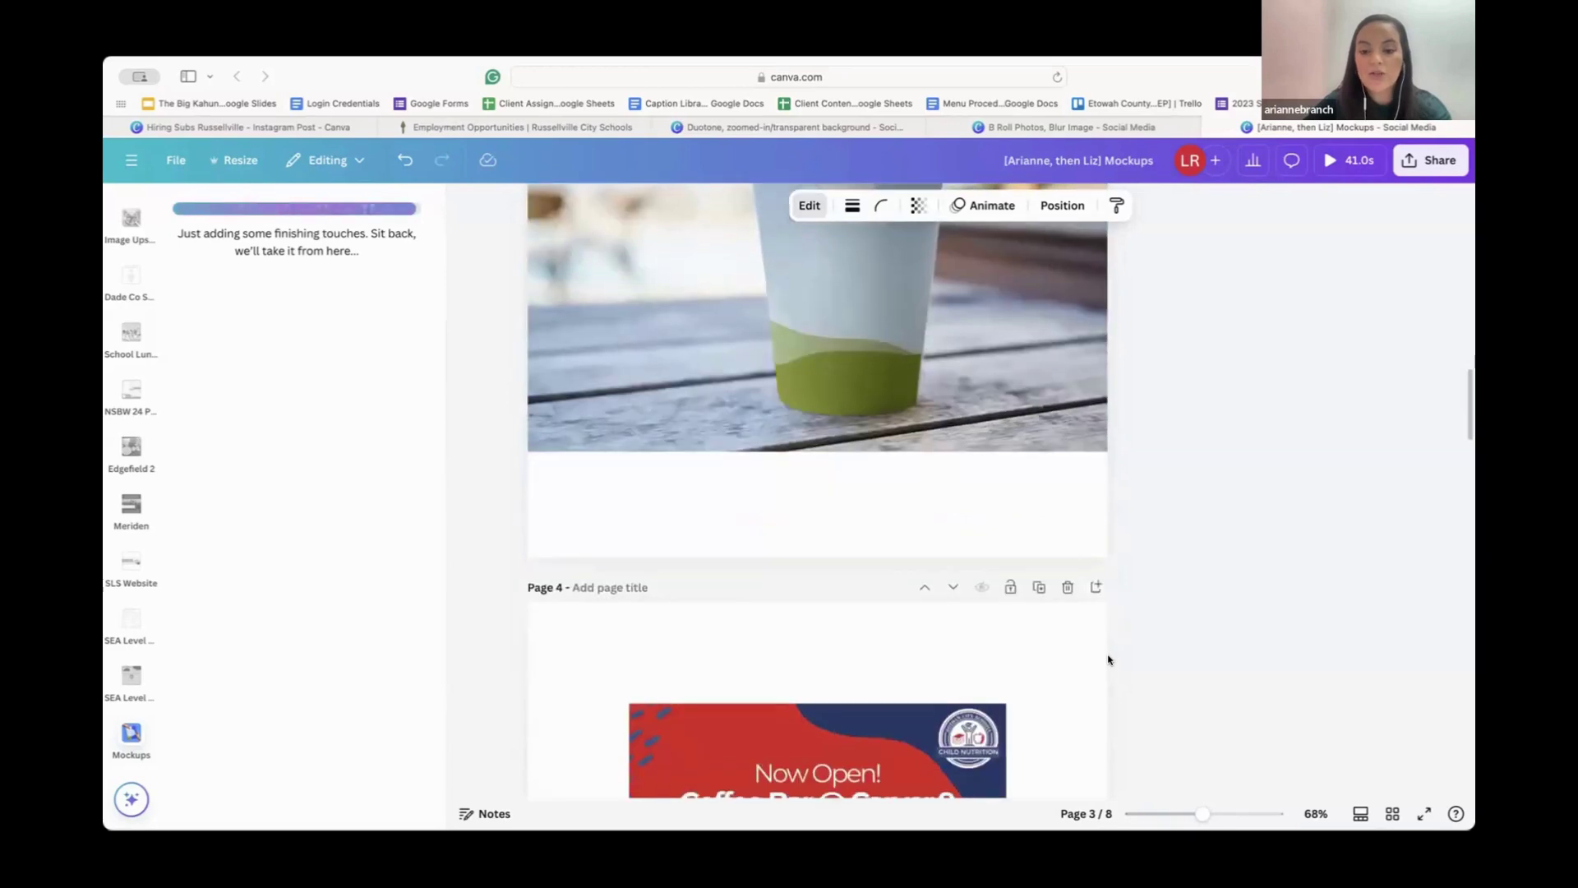
scroll(1108, 660, down, 1)
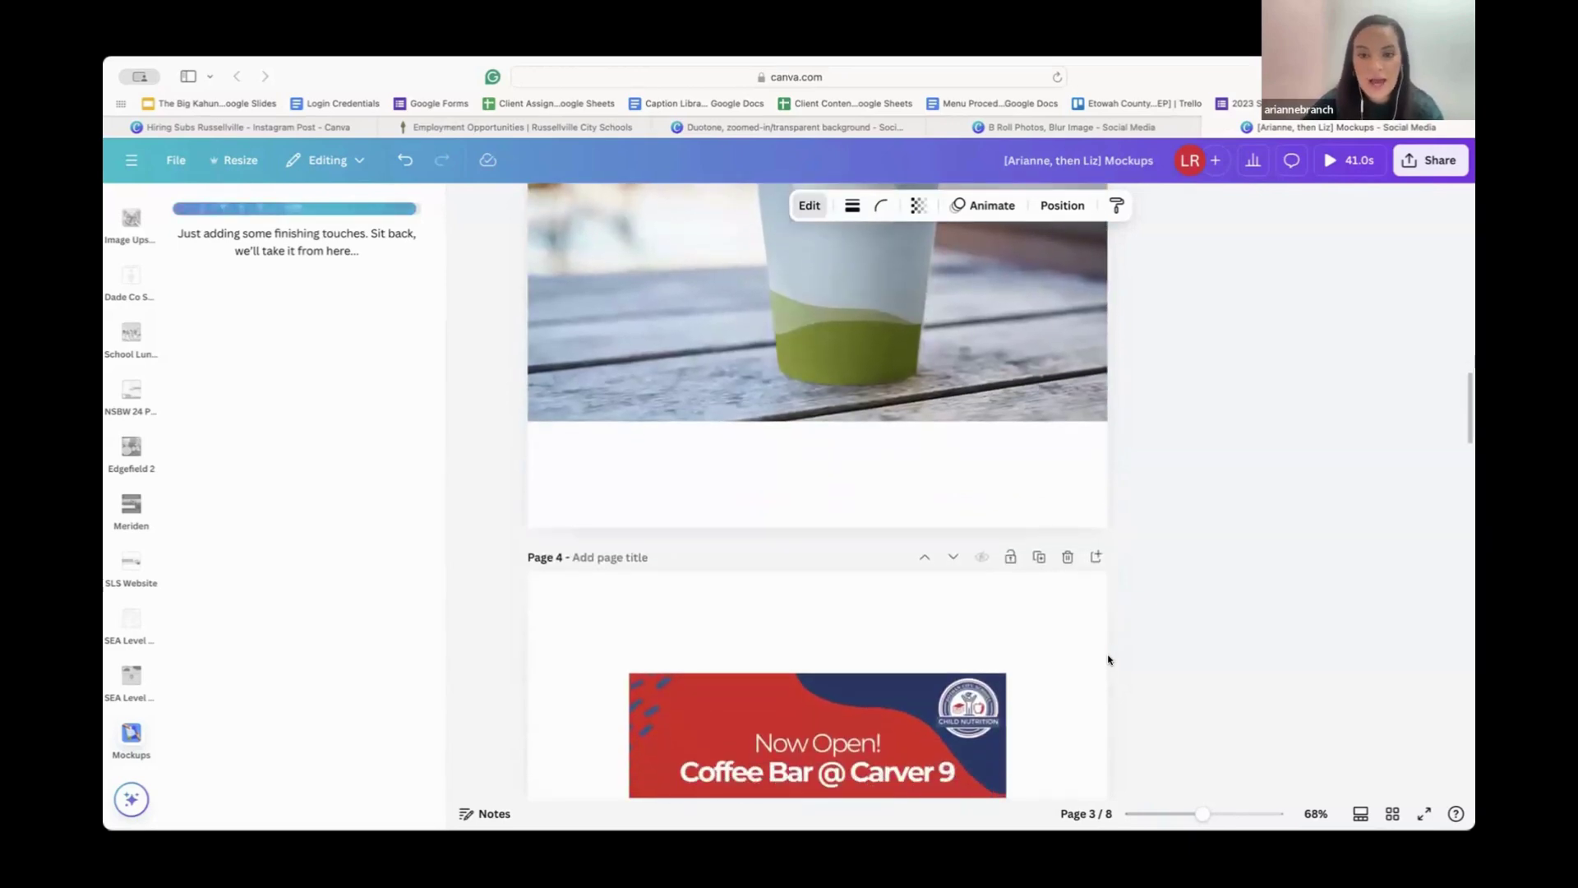
scroll(1108, 659, down, 2)
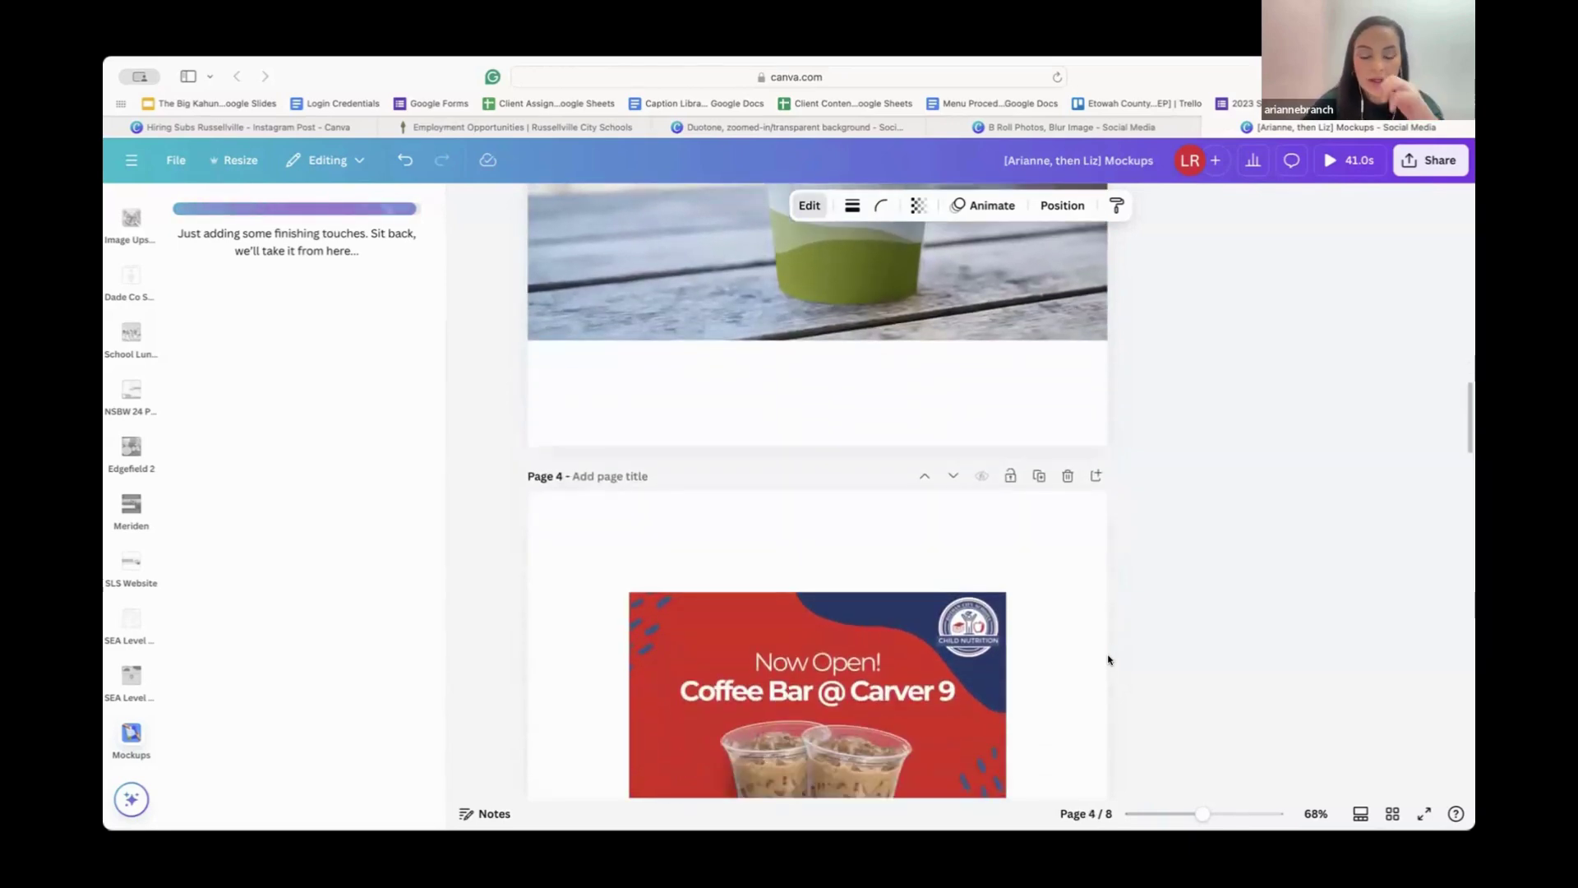
scroll(1107, 659, down, 2)
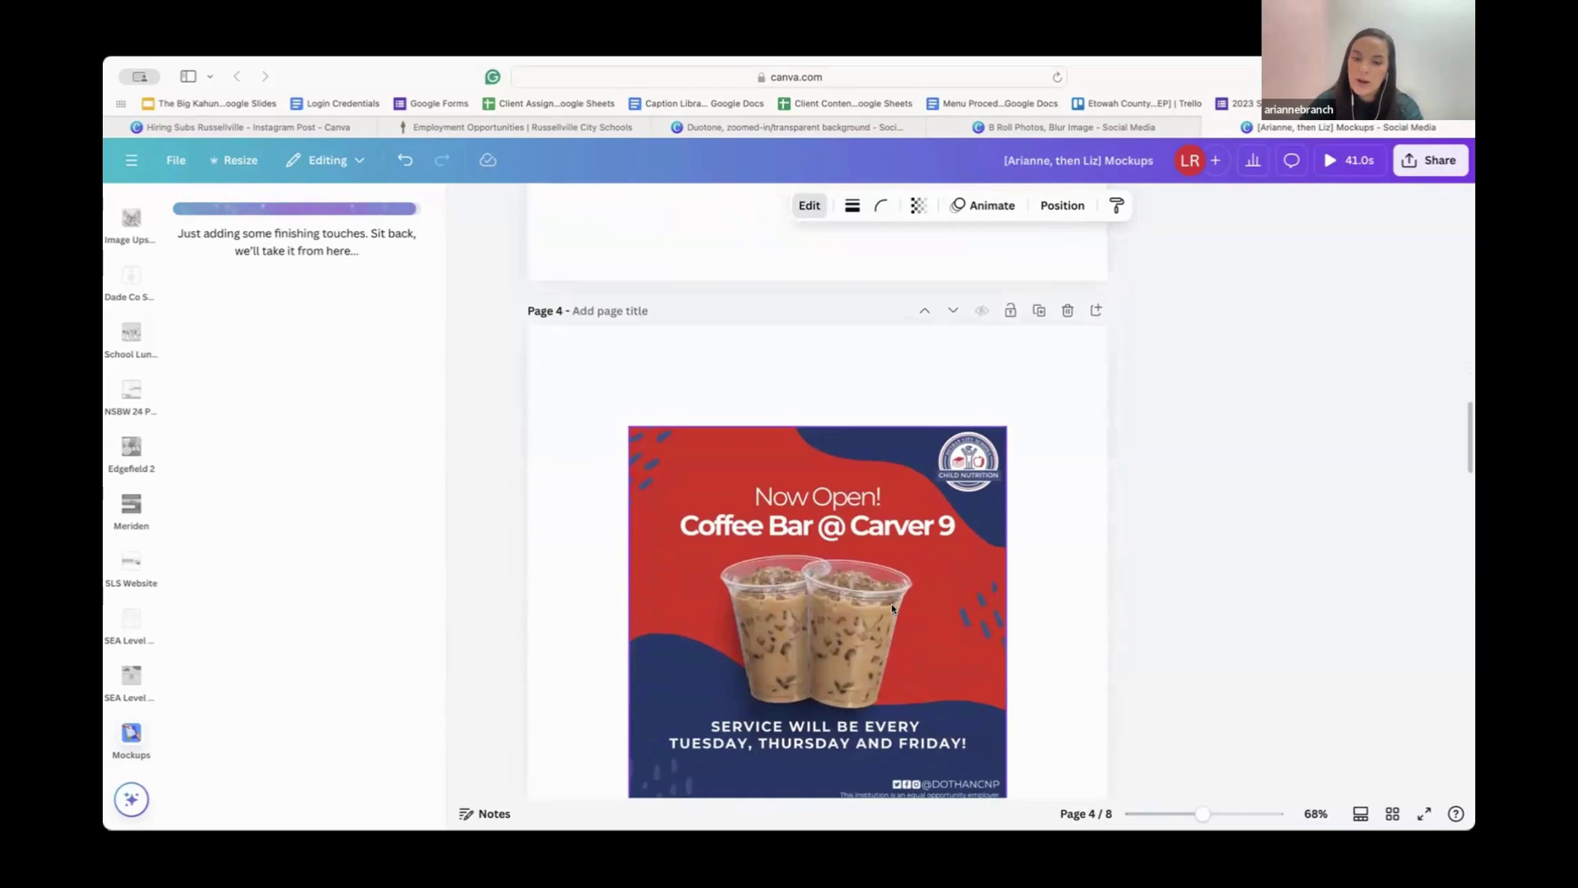
scroll(891, 604, up, 2)
scroll(848, 318, up, 3)
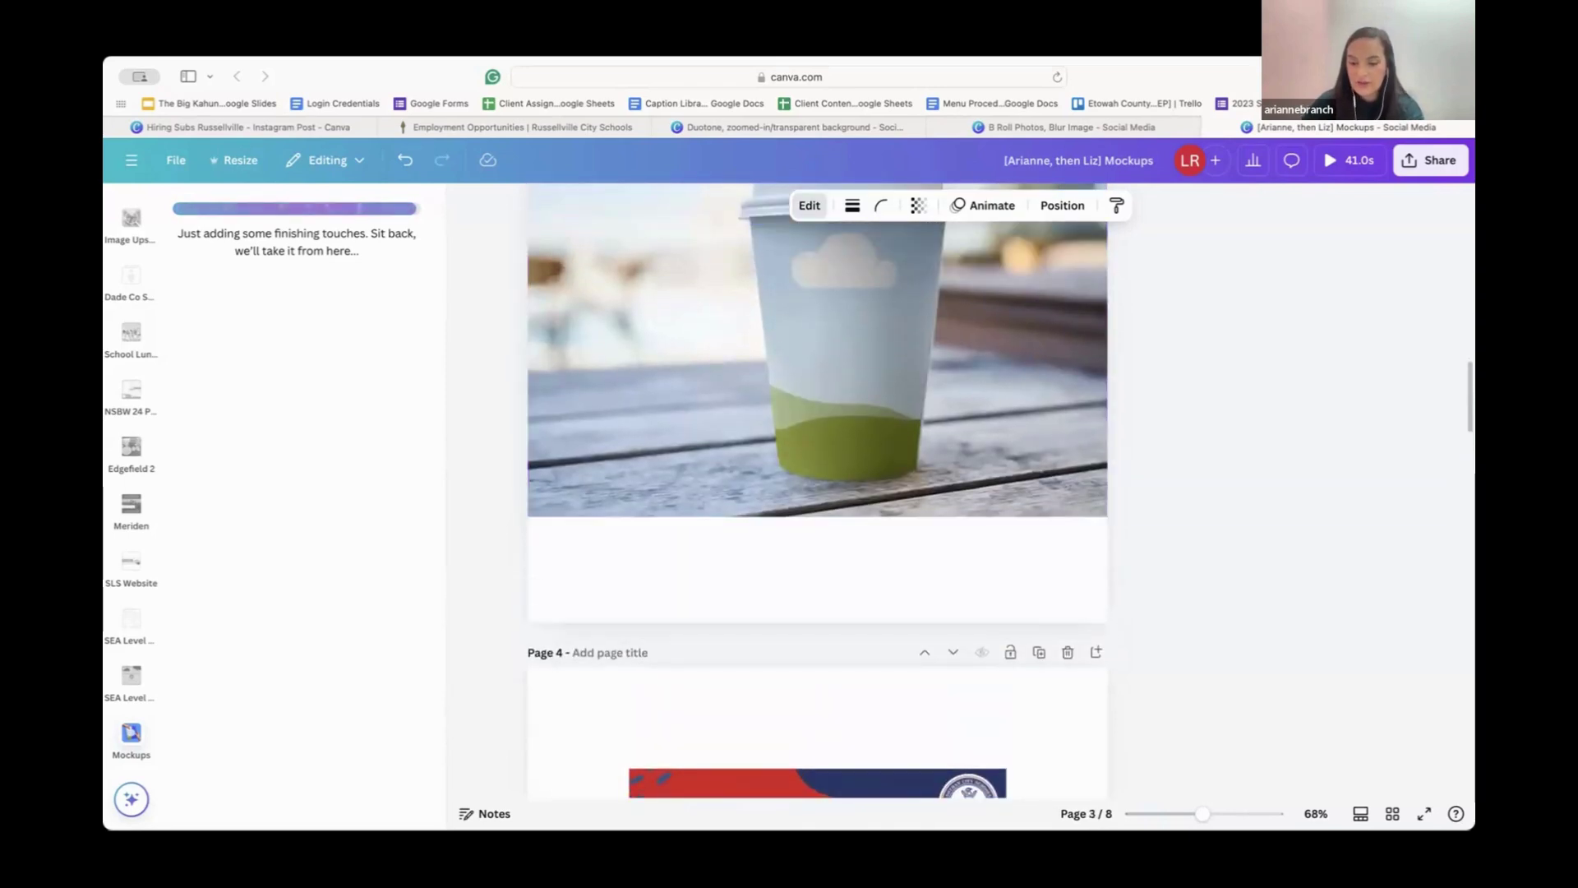
drag(1203, 814, 1168, 814)
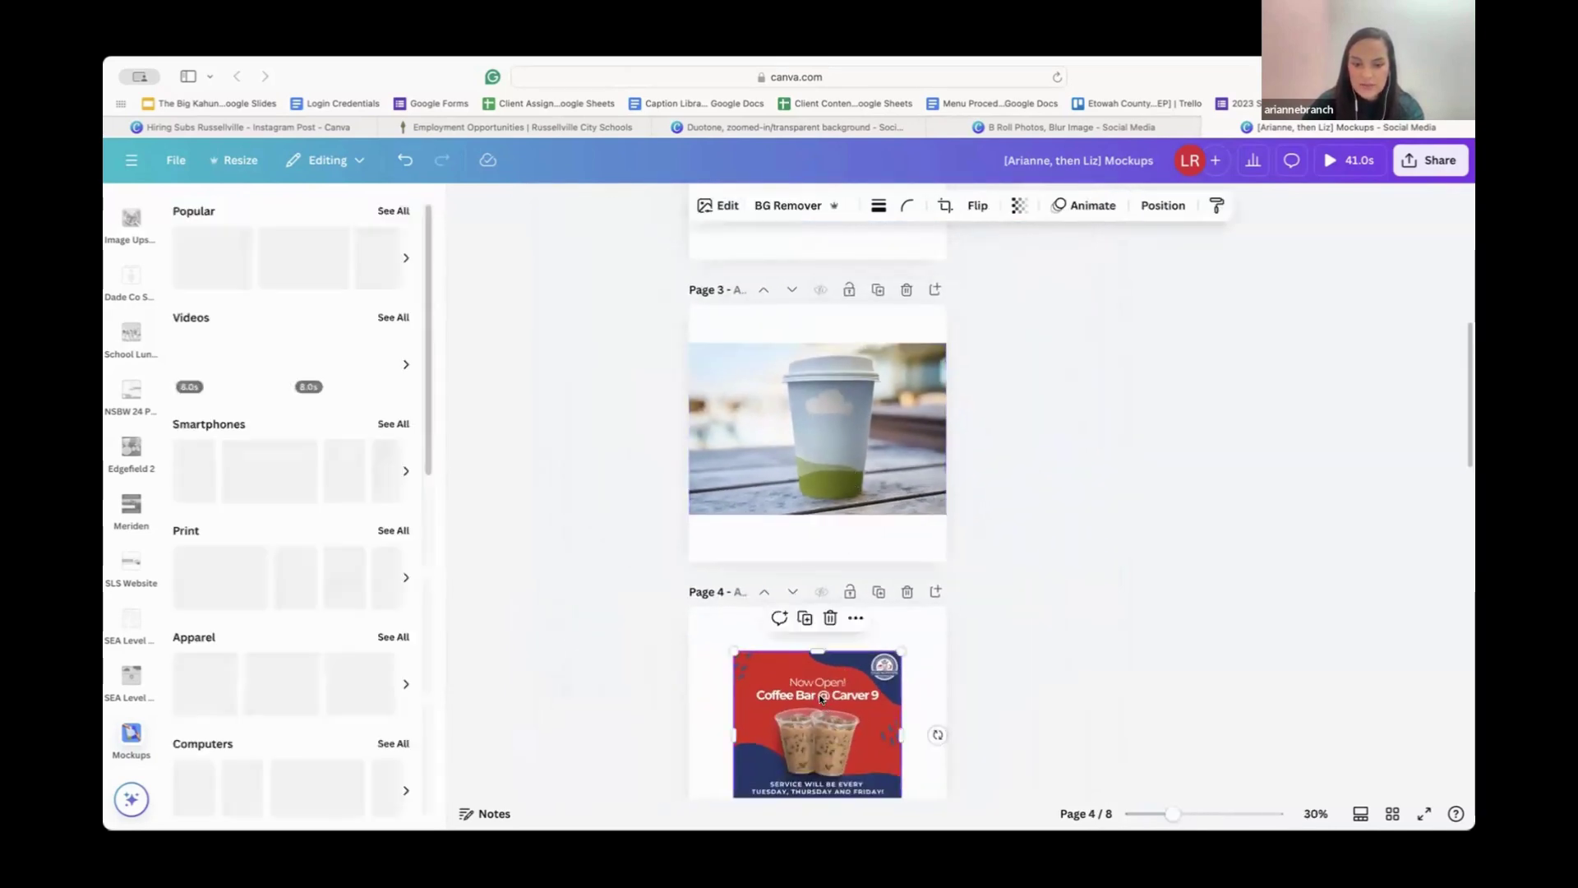
drag(822, 697, 835, 394)
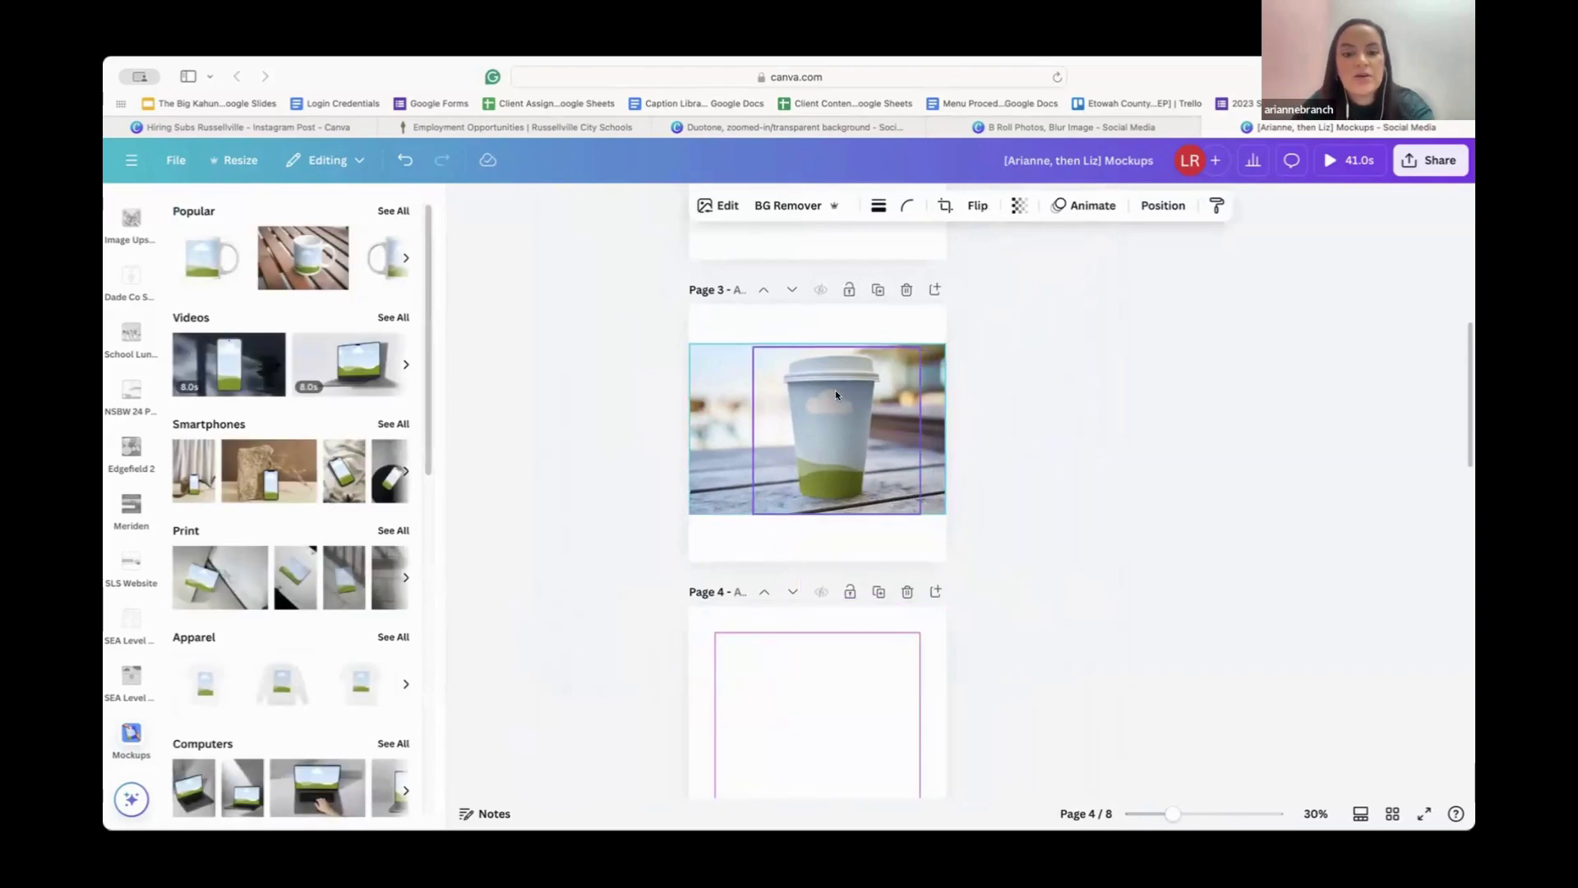
drag(836, 394, 834, 394)
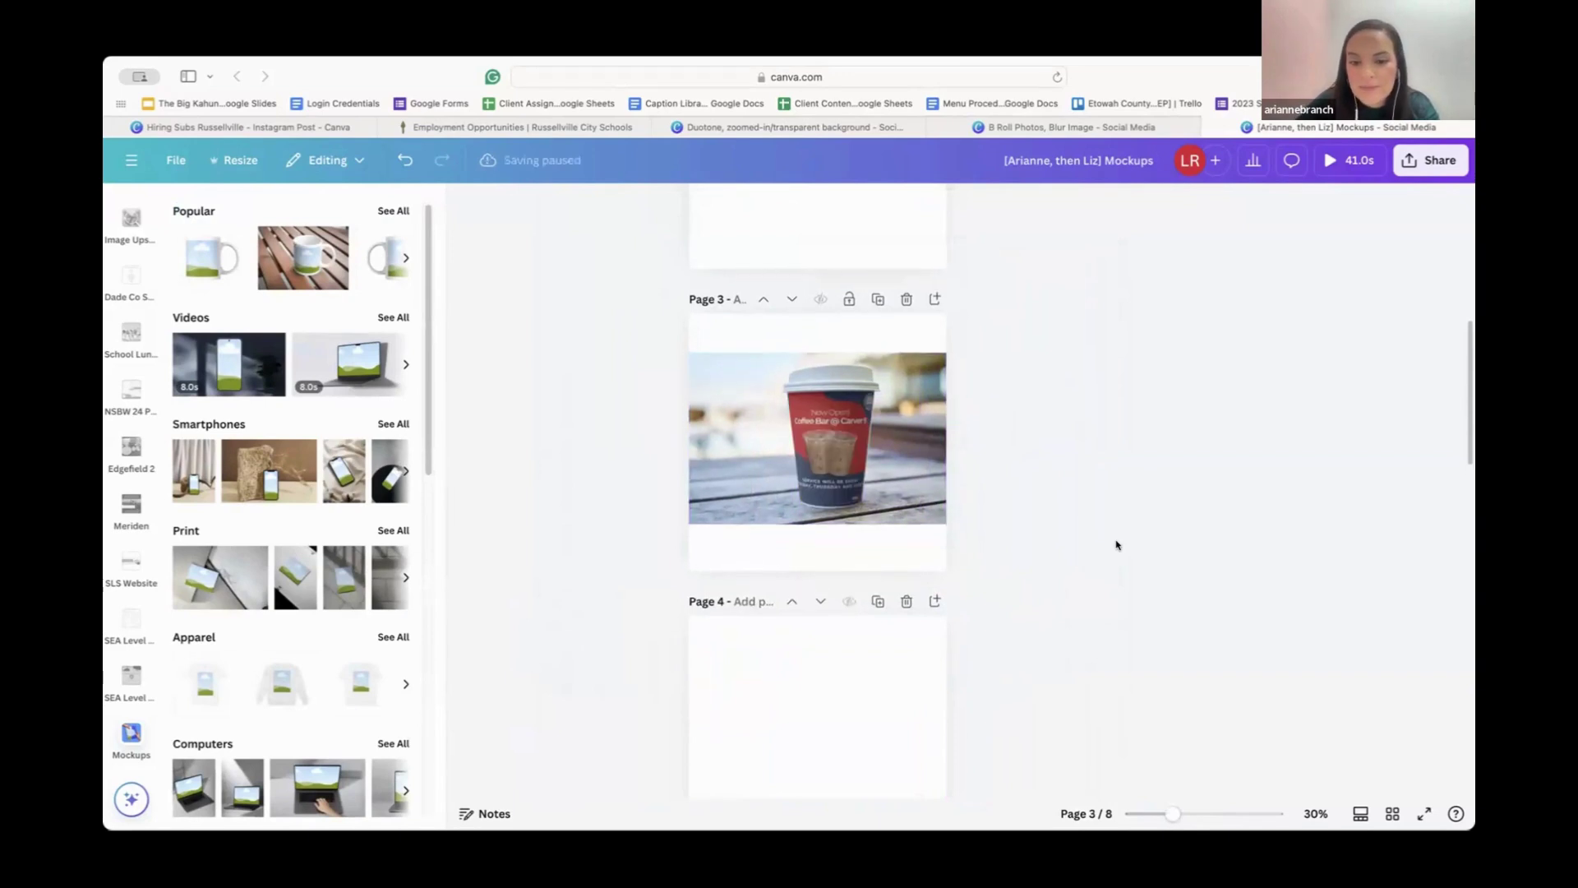
Step: Examine the coffee cup mockup on page 3 up close and compare it with the Common Eagle mug on page 1
drag(1173, 813, 1205, 813)
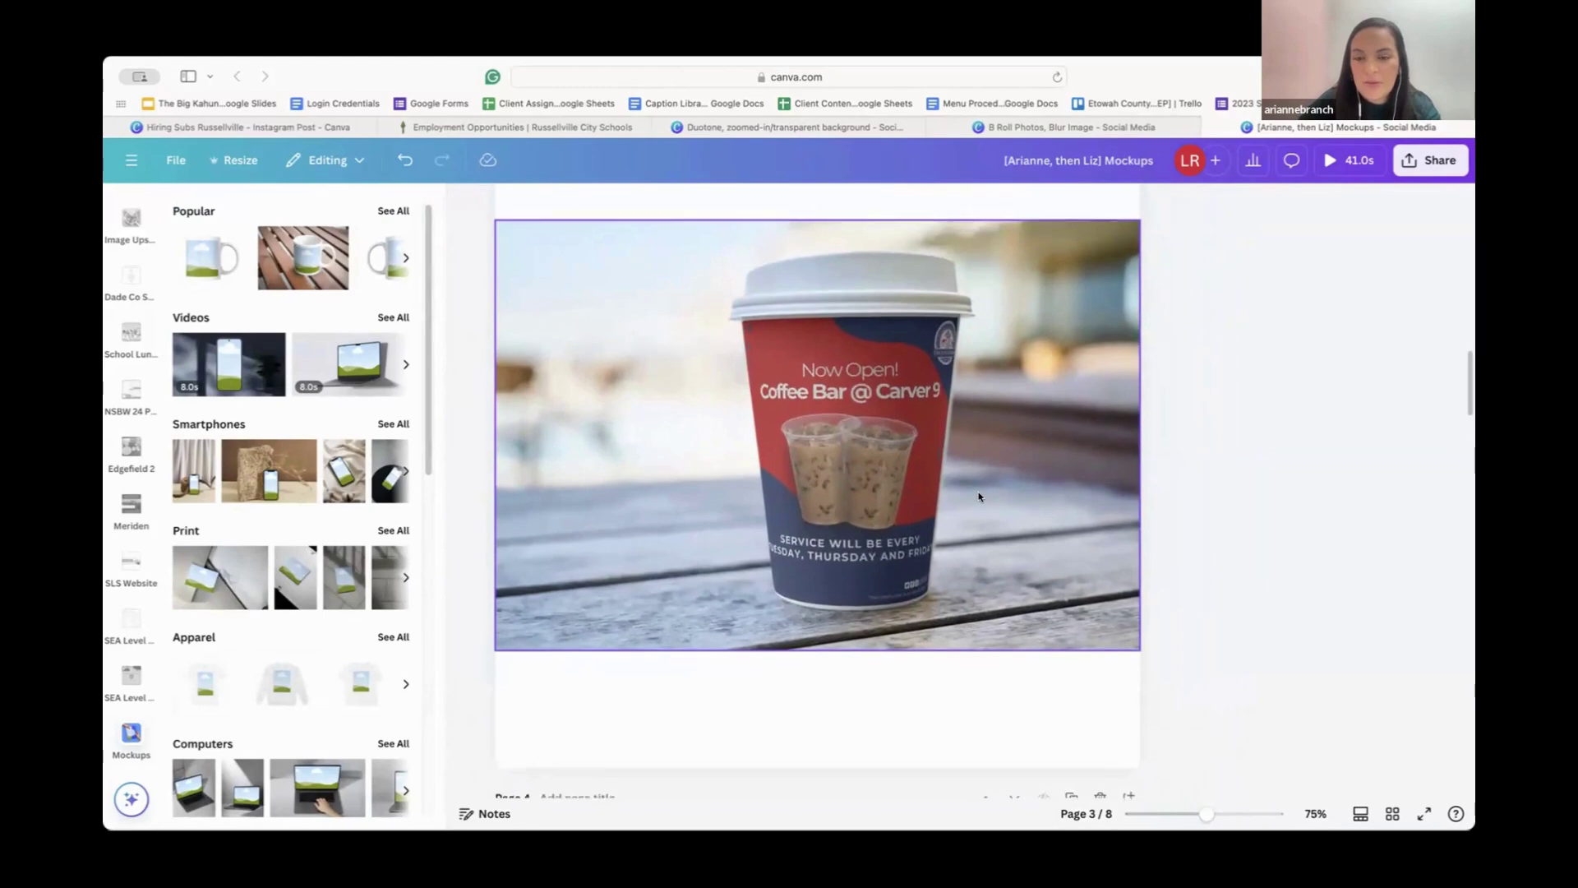
scroll(979, 496, up, 3)
scroll(979, 496, up, 12)
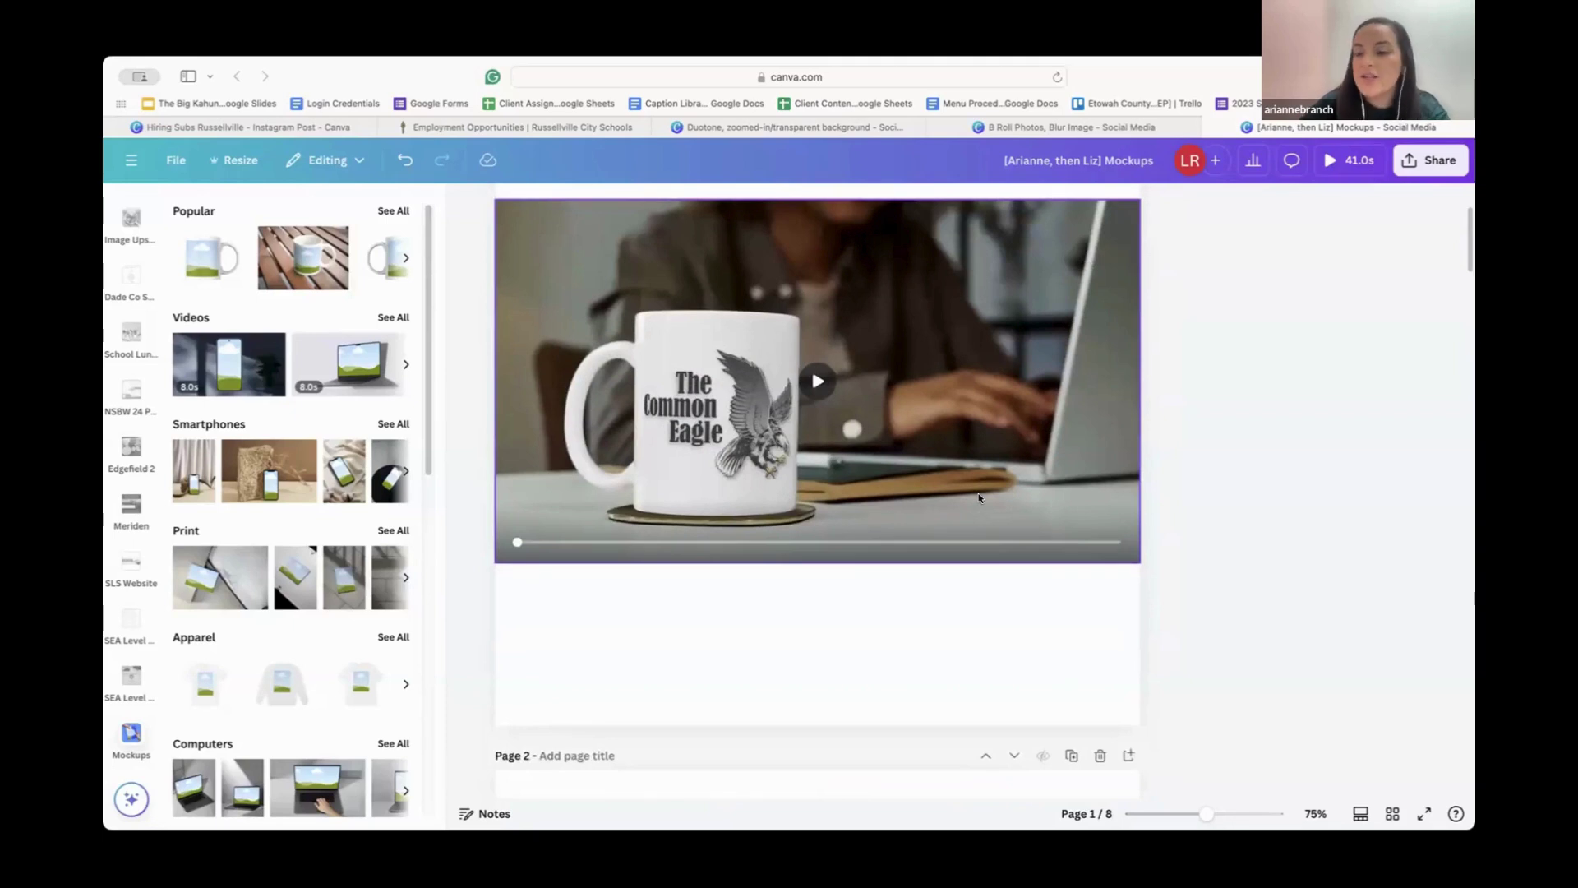
scroll(979, 497, down, 8)
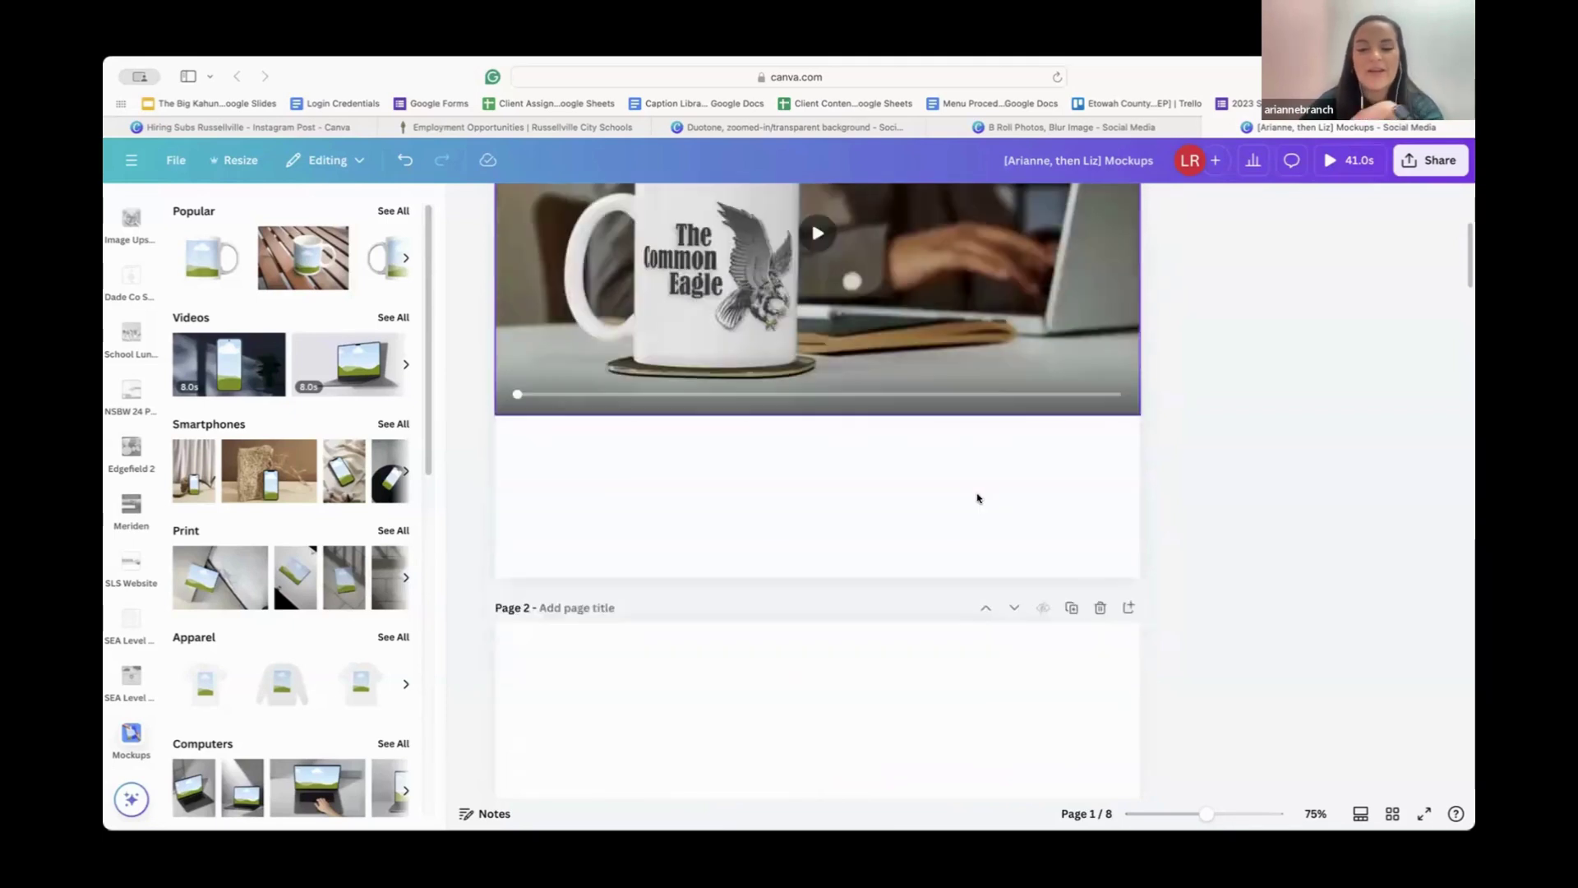
scroll(978, 497, down, 5)
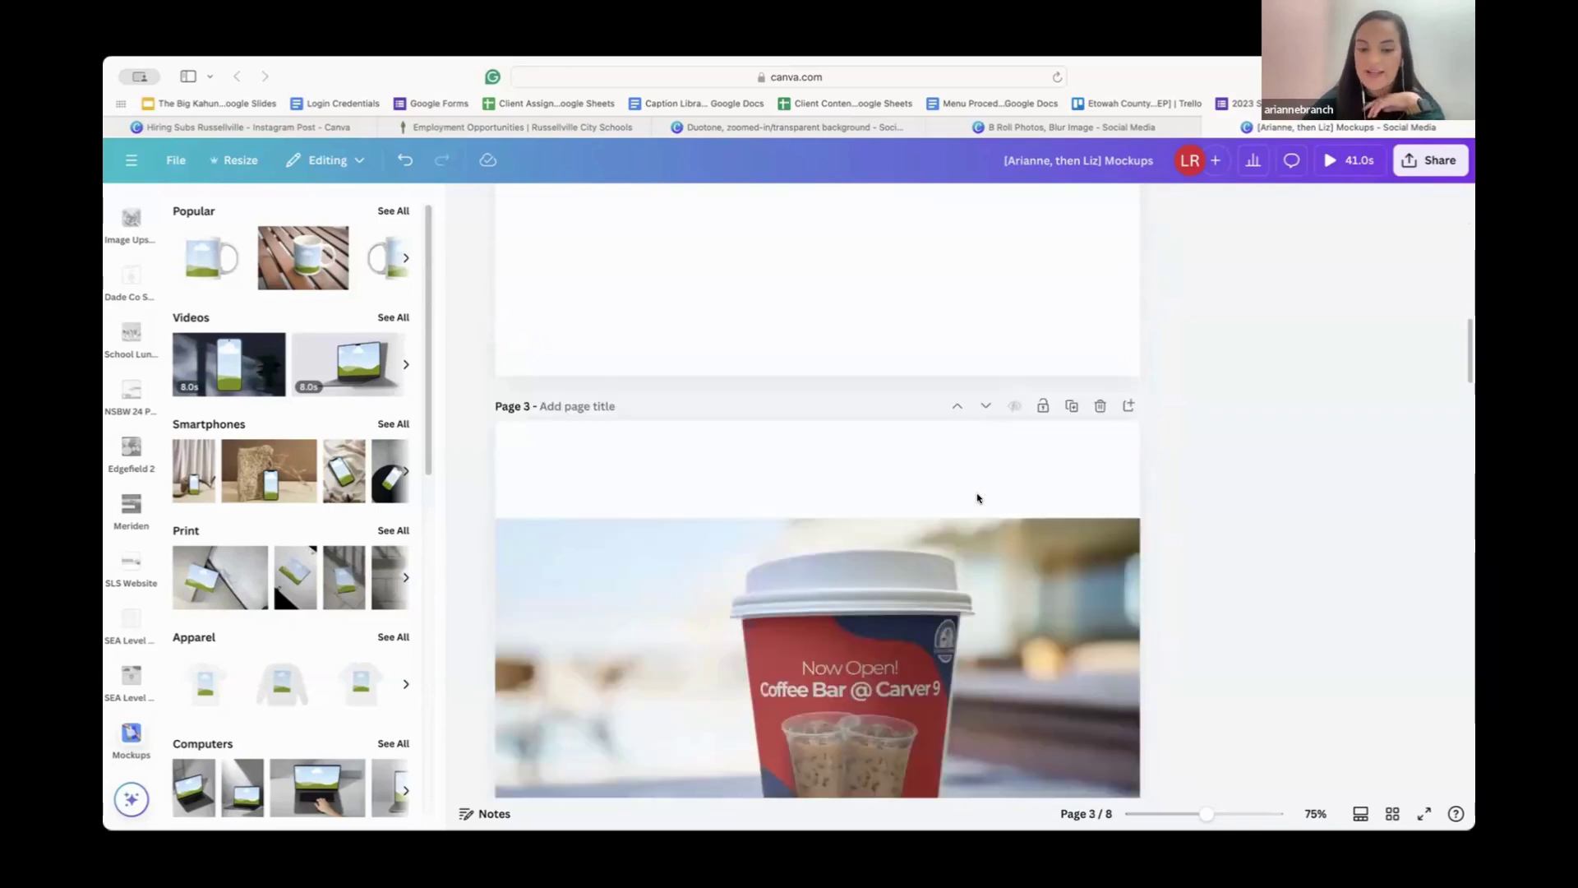
scroll(976, 498, down, 4)
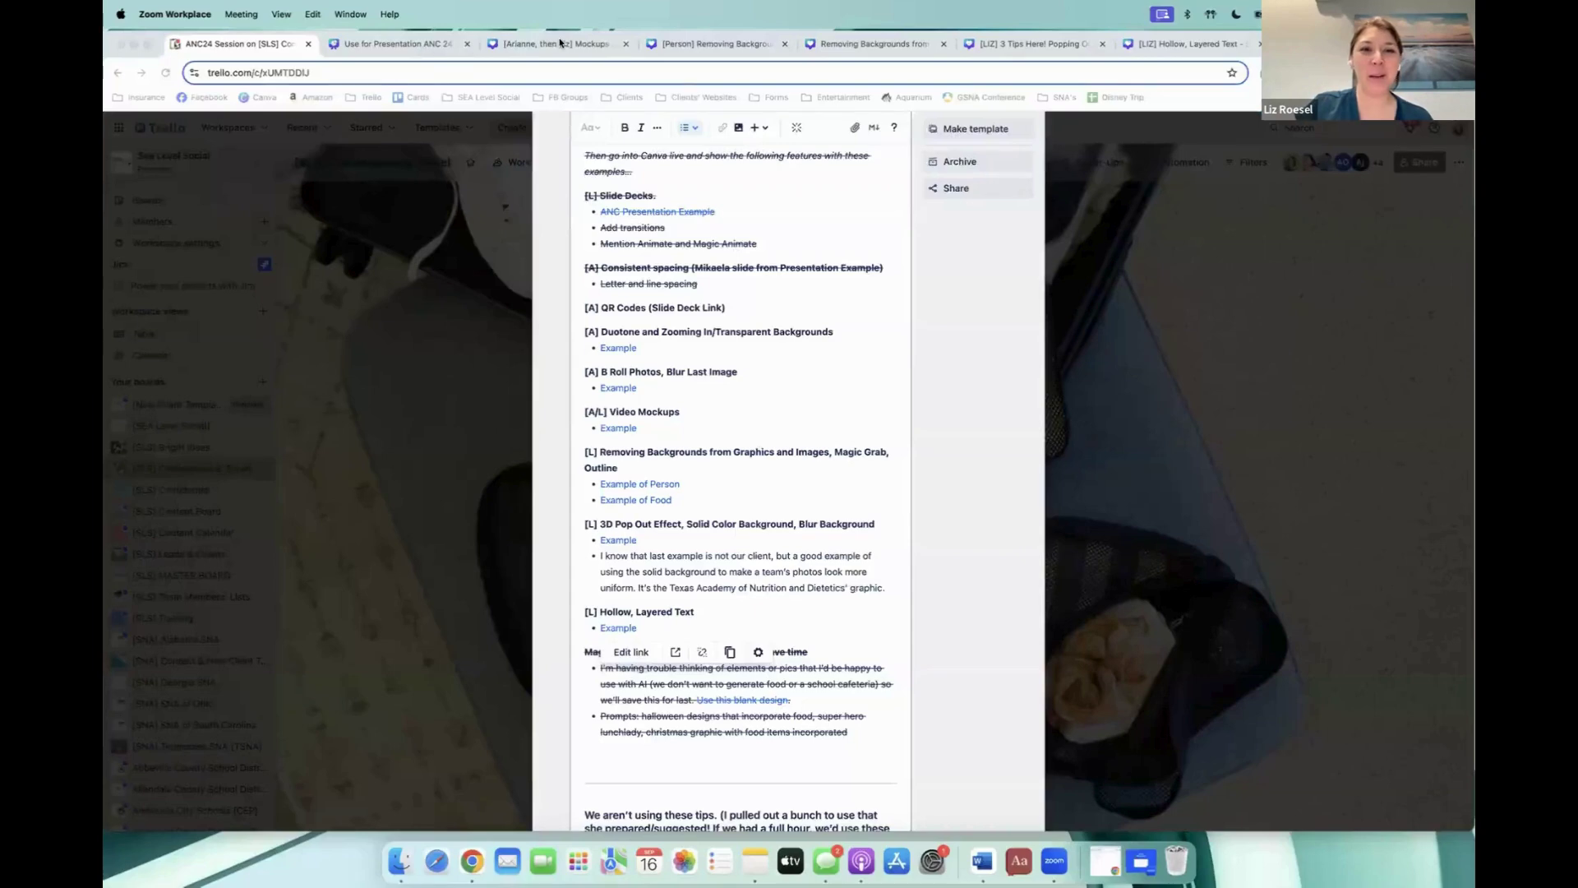
Step: Switch from Trello to the Mockups design, play the page 1 mug video and view the January menus graphic on page 5
click(559, 43)
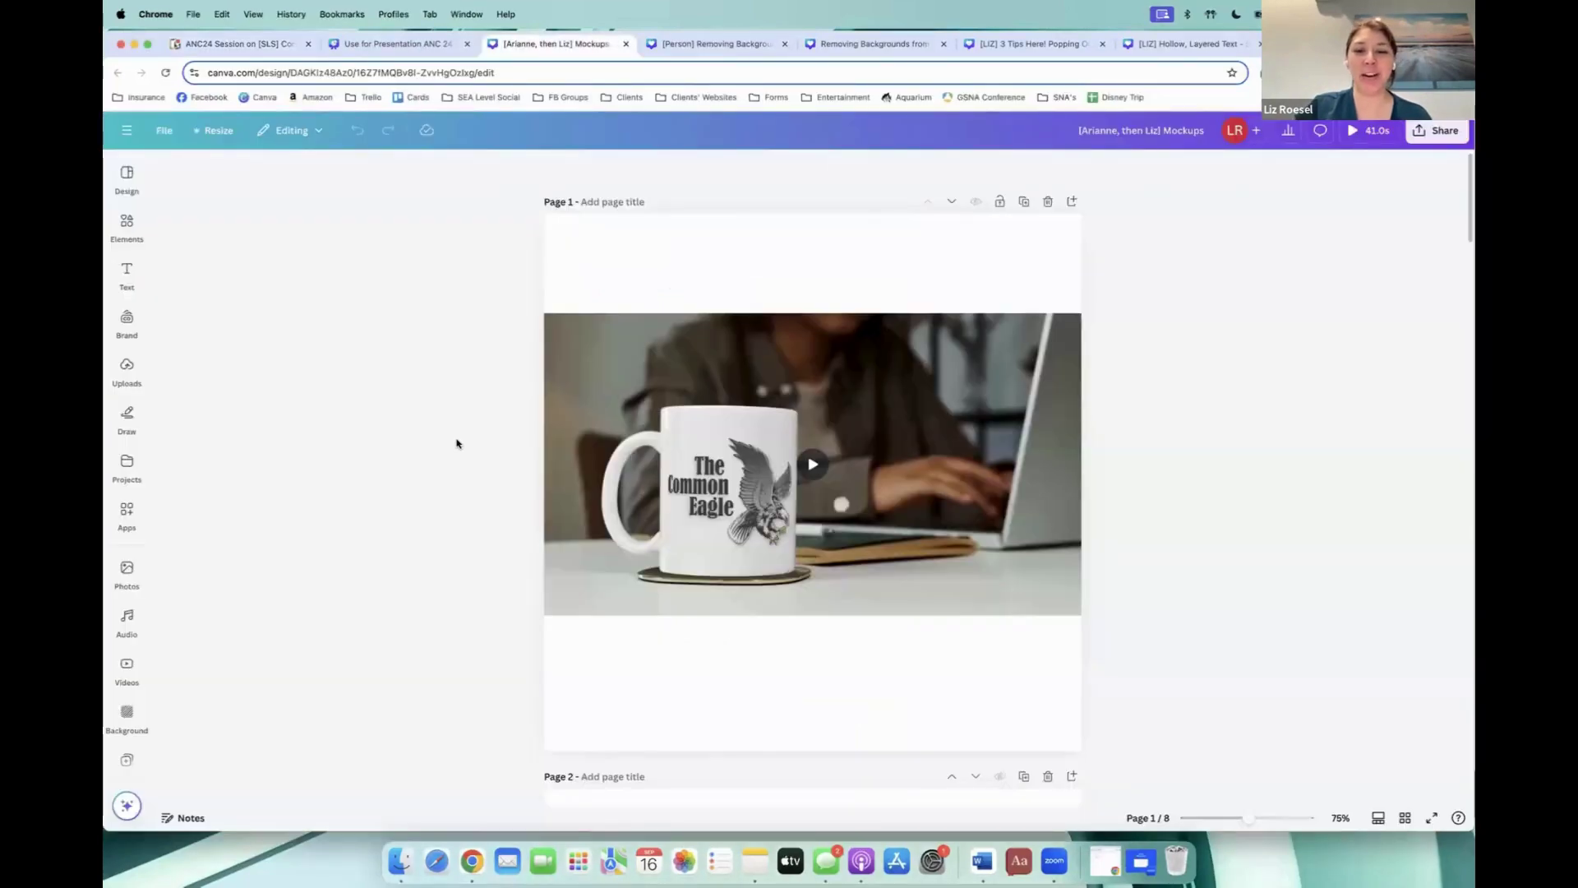
scroll(1063, 460, down, 2)
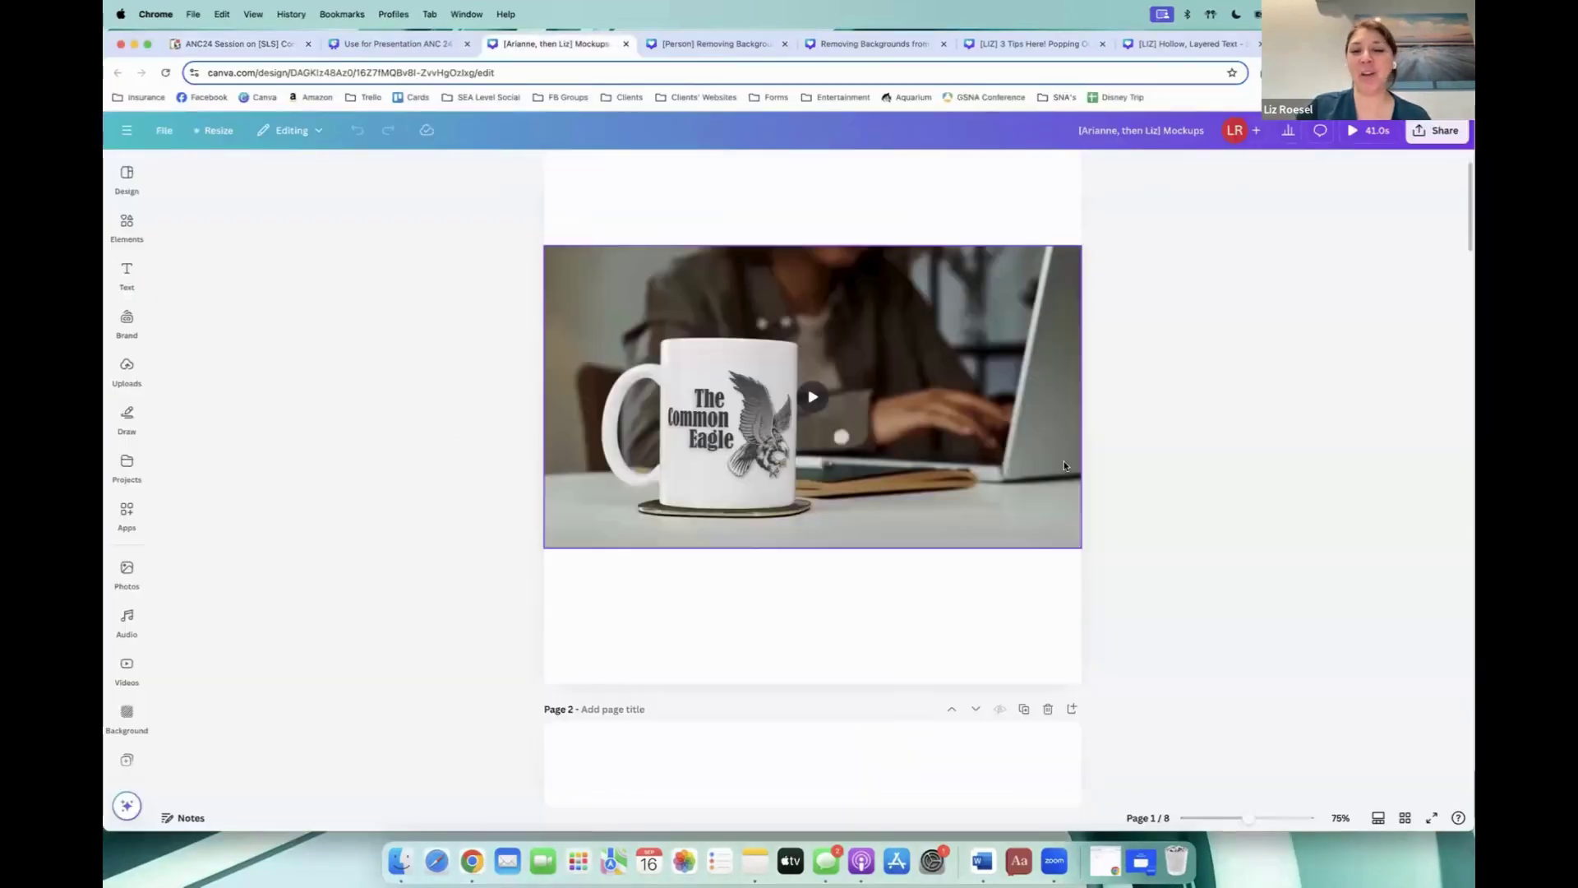
click(831, 390)
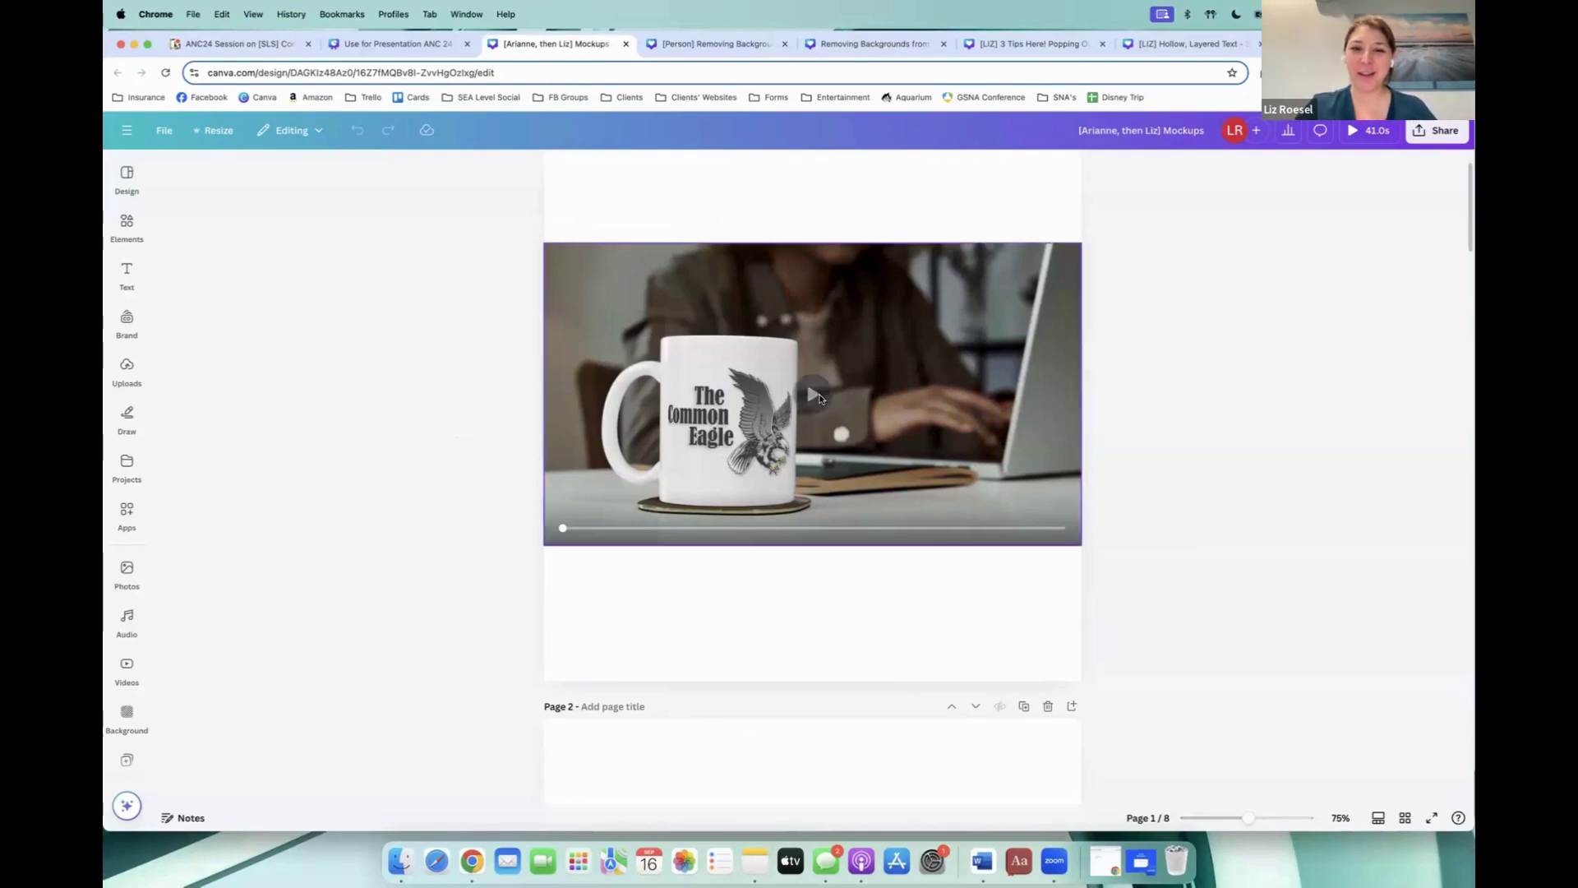
scroll(1131, 493, down, 20)
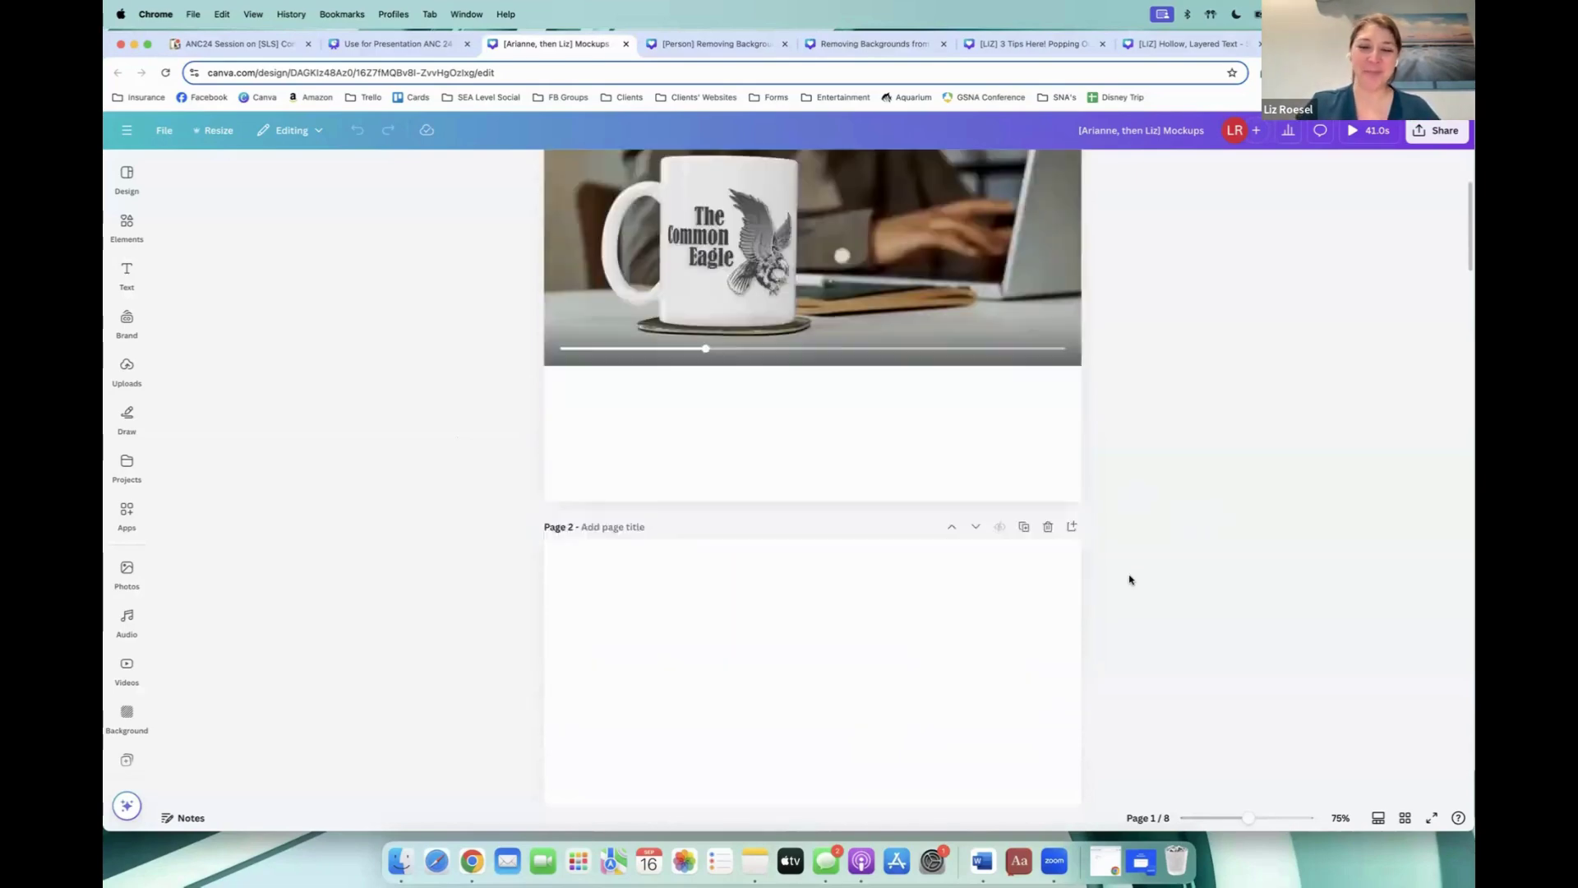
scroll(1128, 581, down, 7)
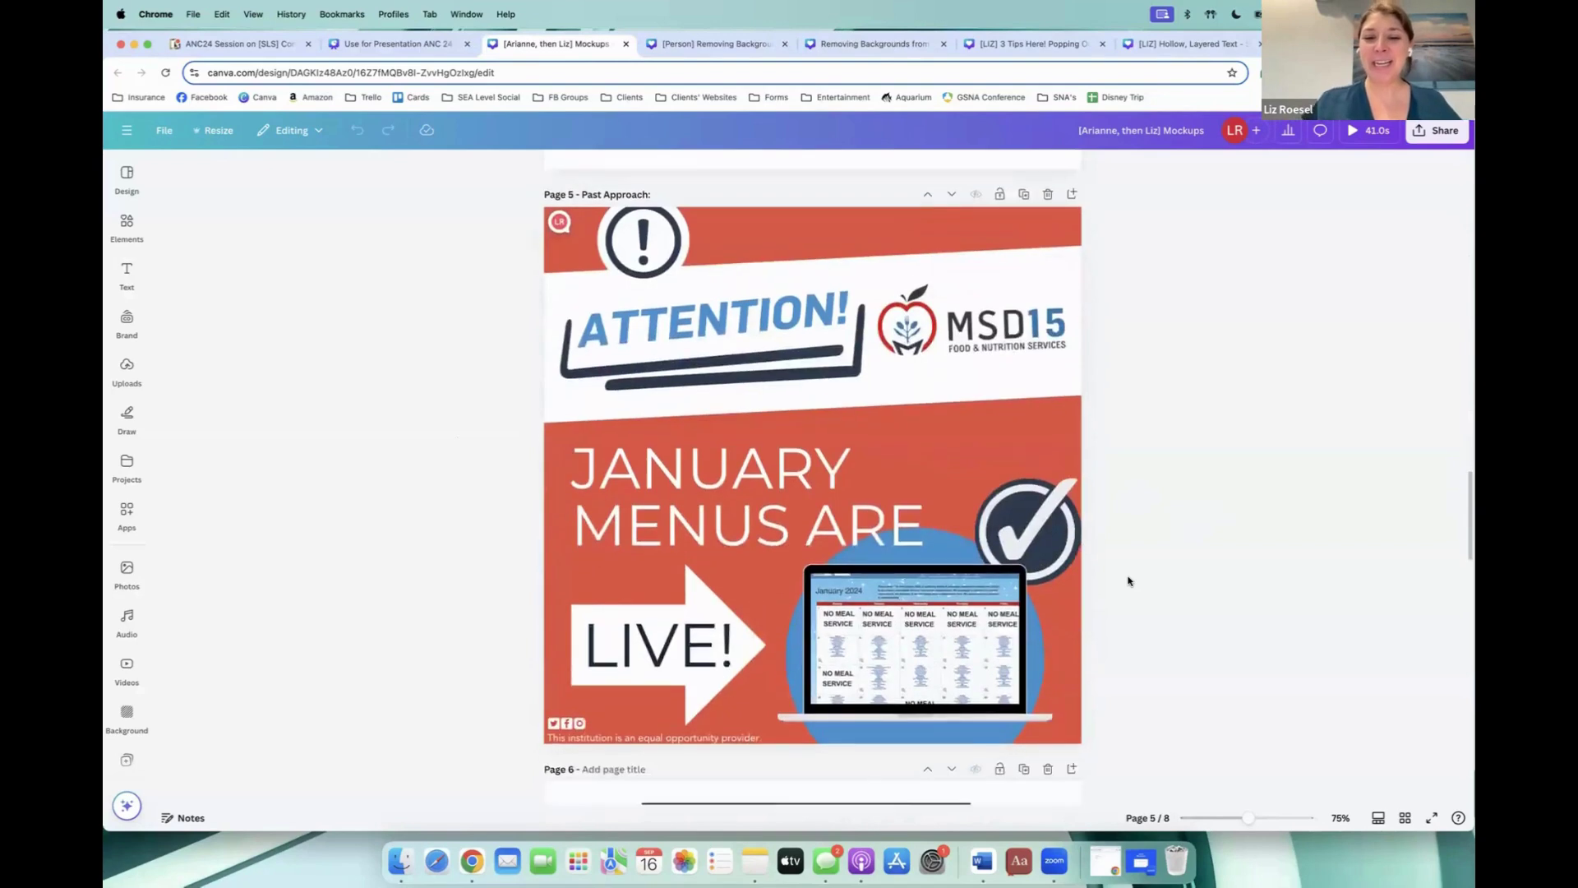
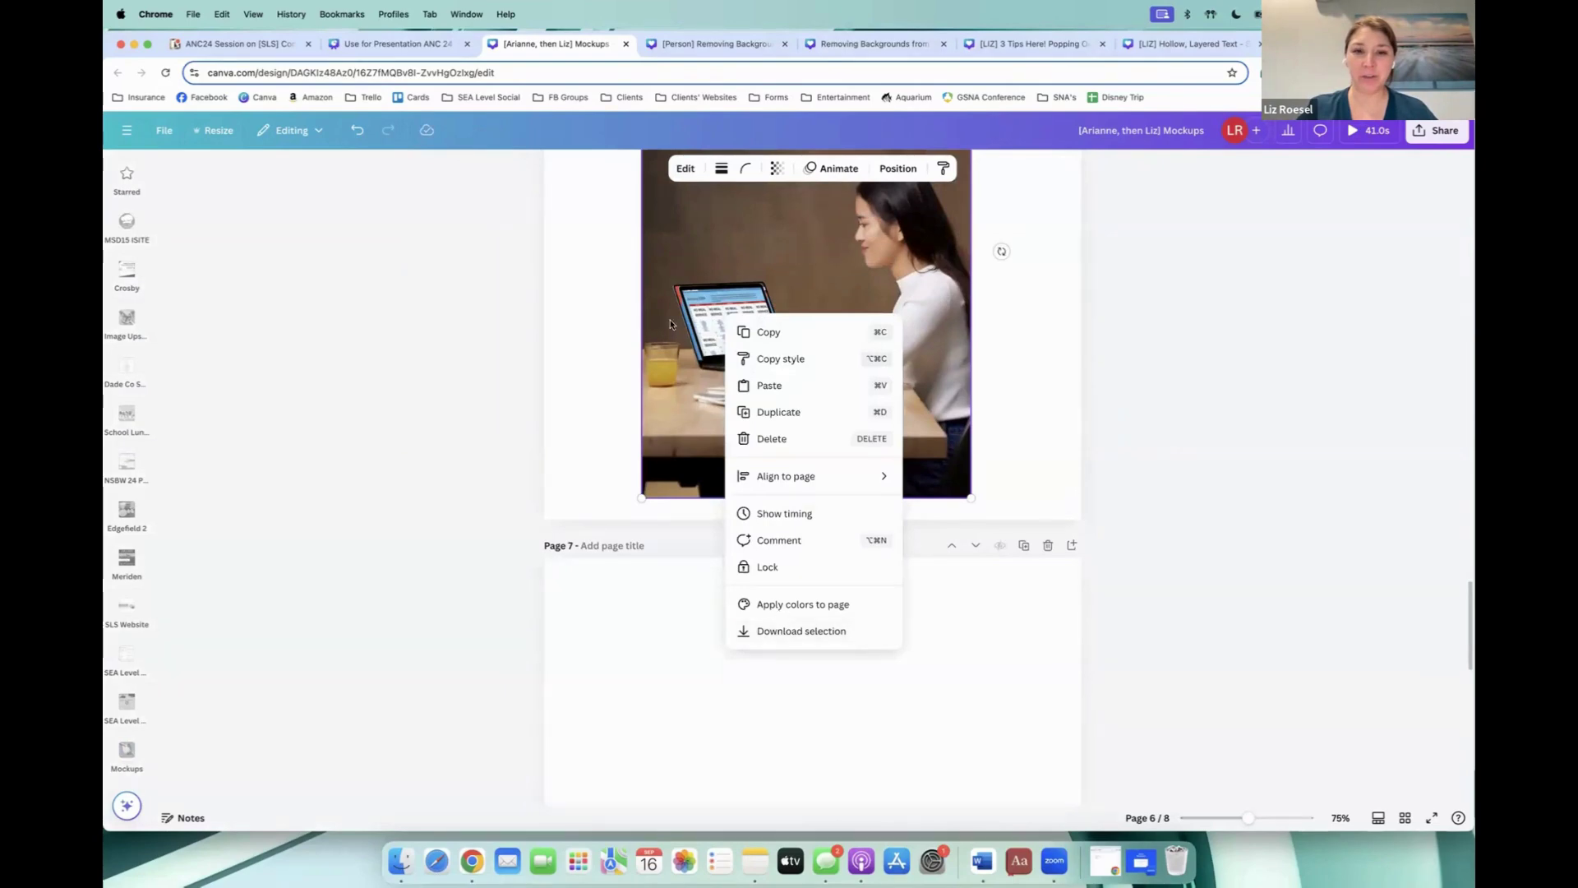
Step: Review the laptop mockup on page 6 and the computer monitor mockup on page 8, and close the Mockups design
click(705, 325)
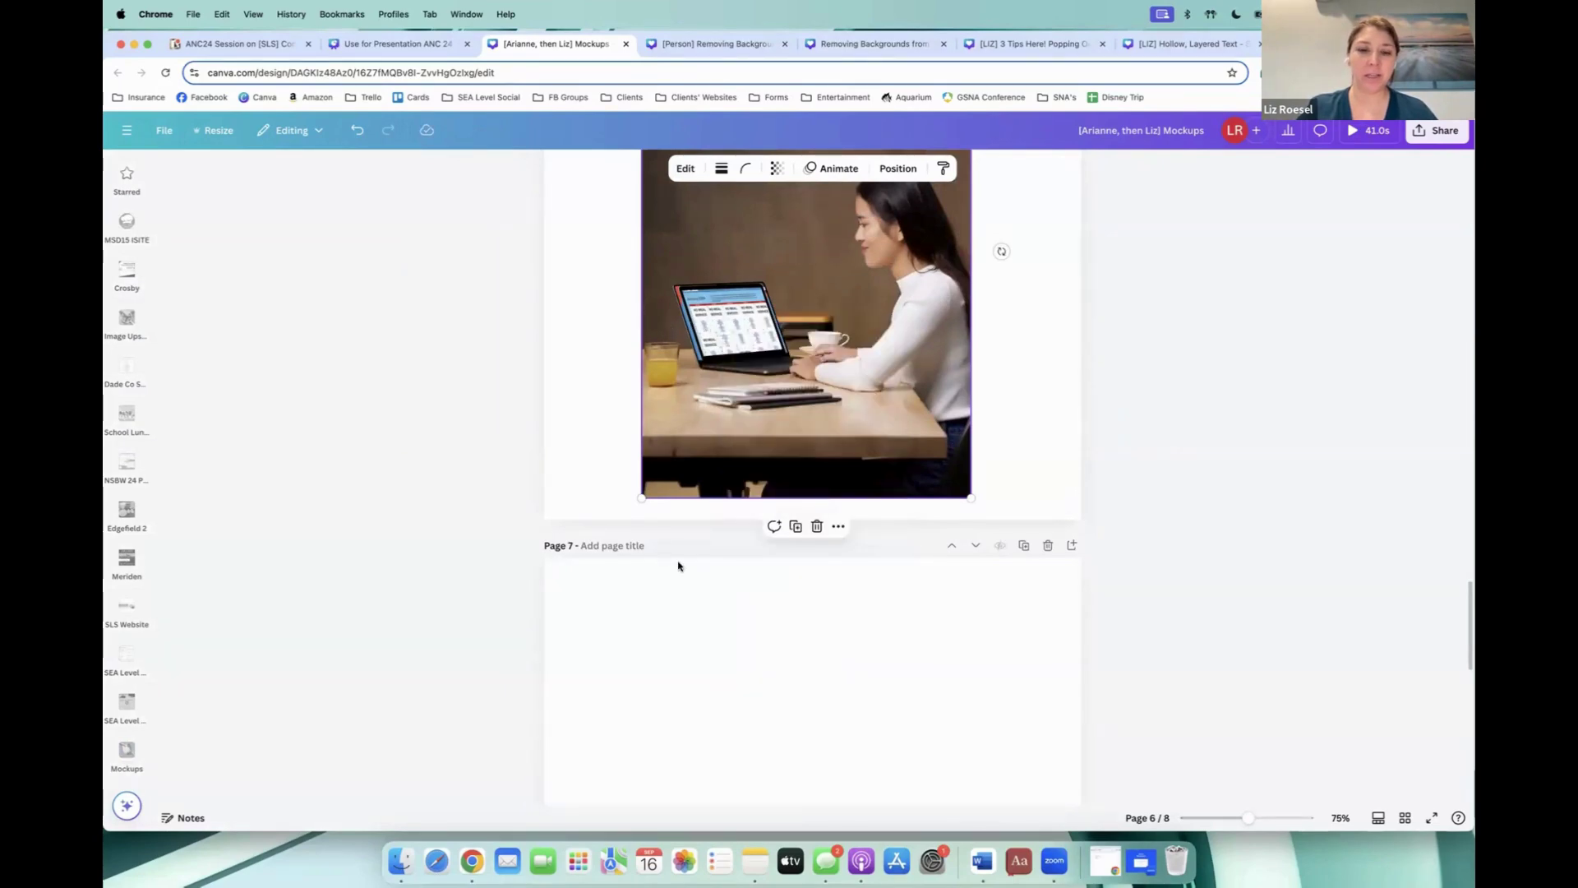
scroll(680, 563, down, 10)
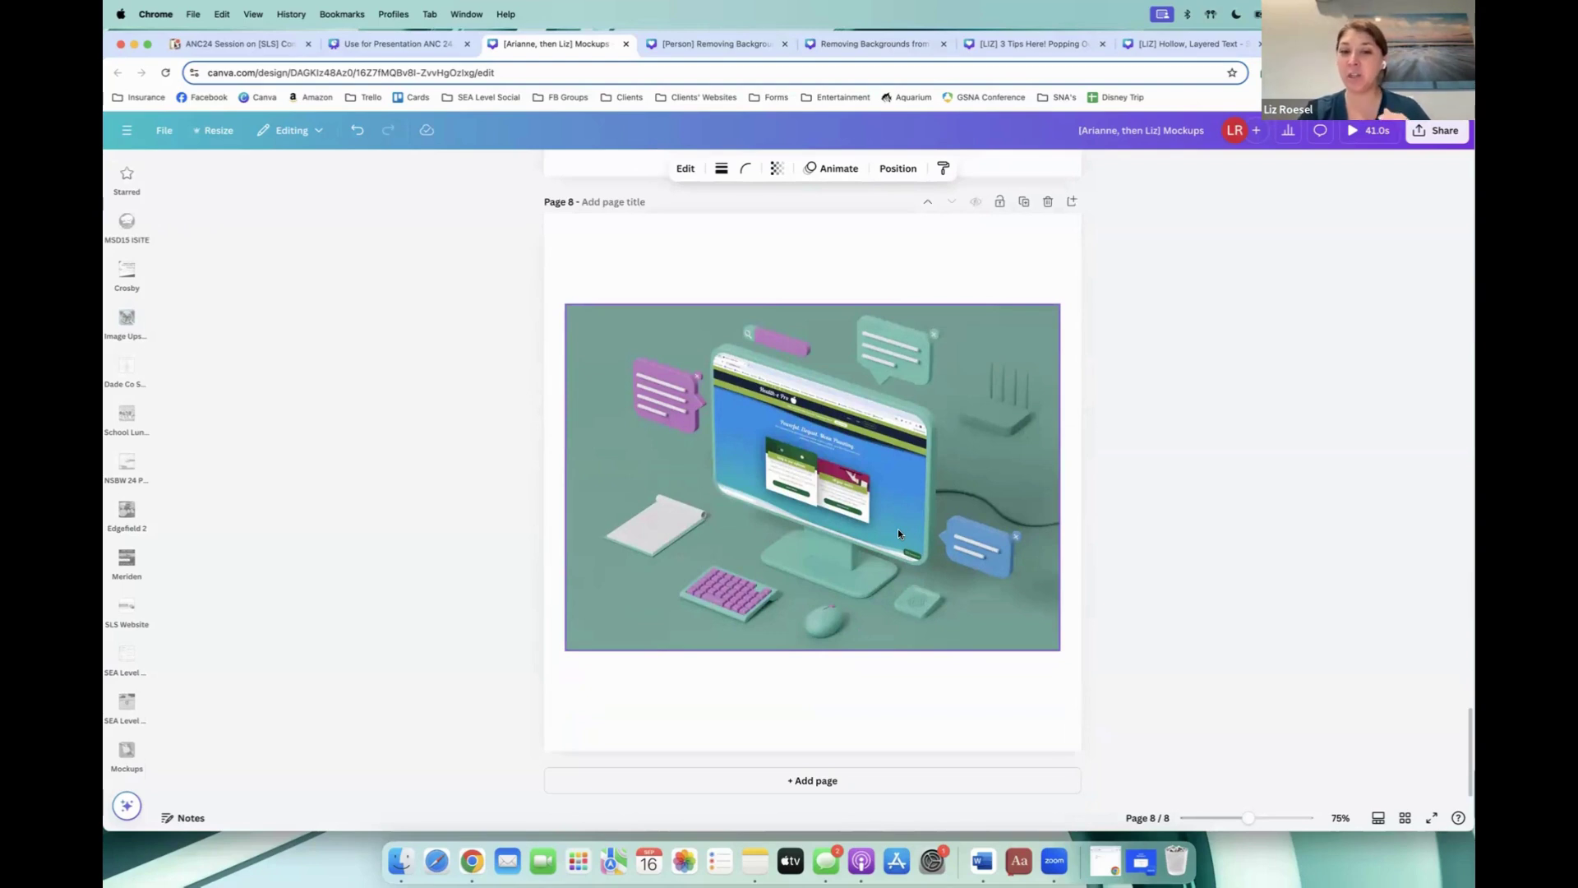
scroll(898, 530, up, 10)
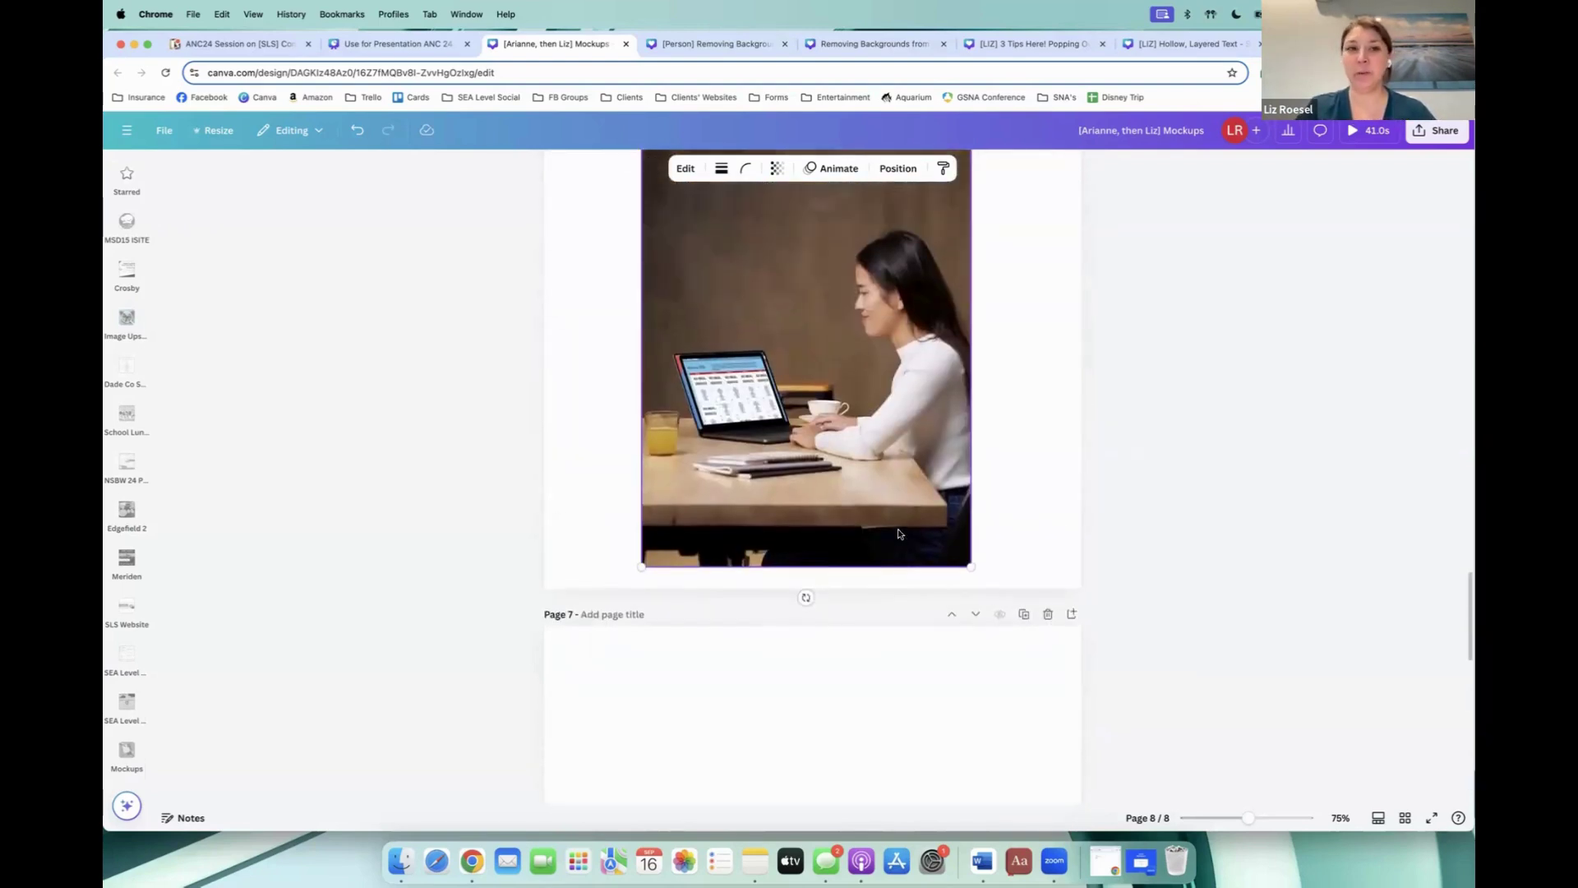
click(624, 45)
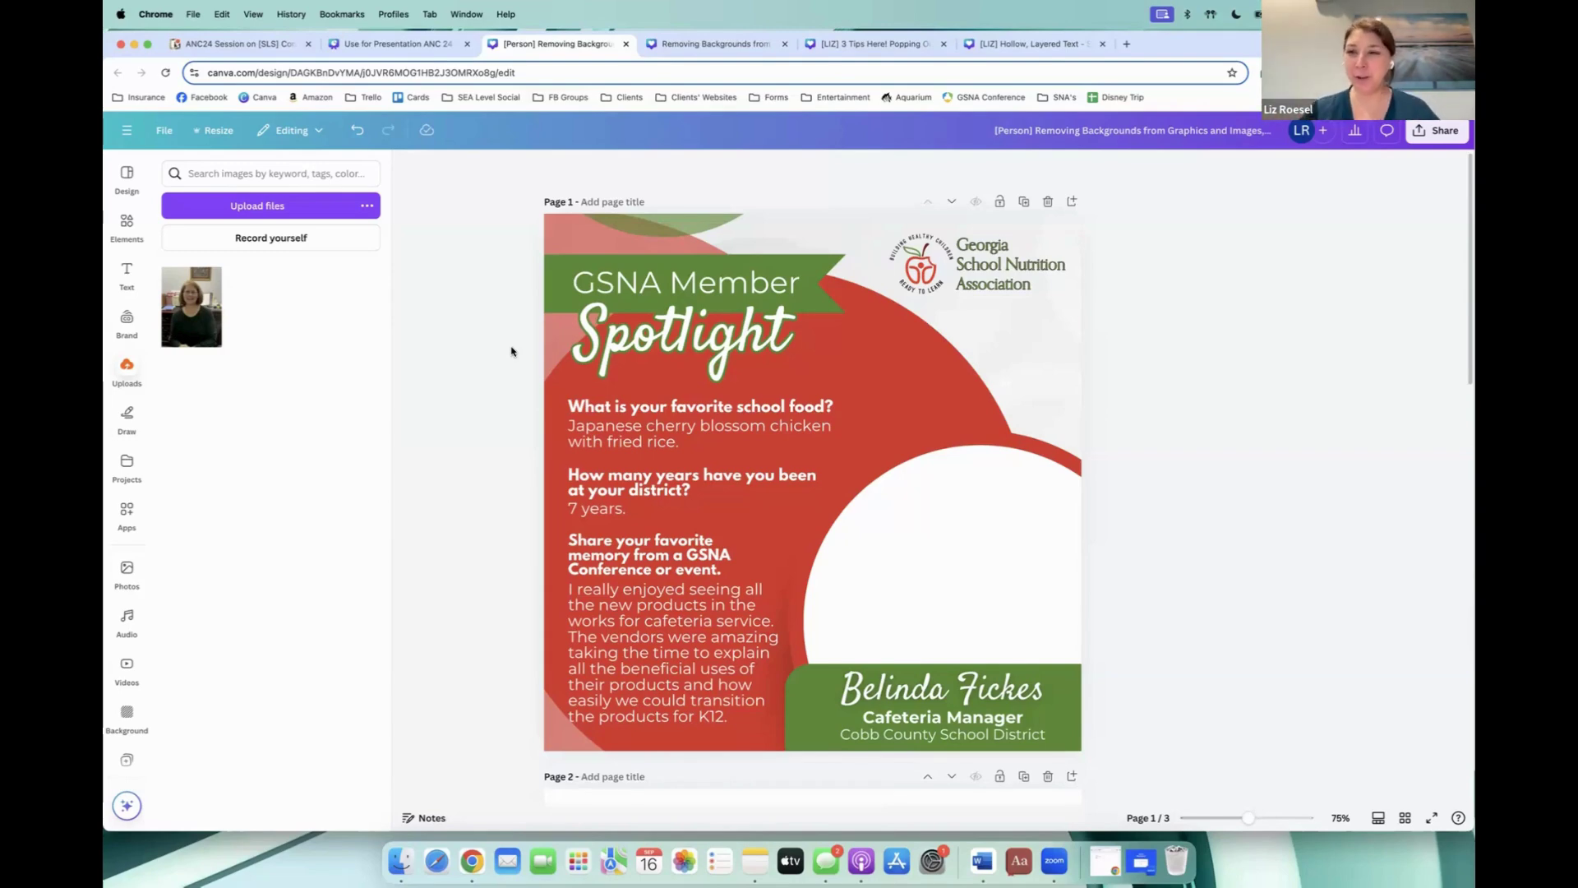
Step: Review the GSNA Member Spotlight graphic on page 1 and open the couple photo on page 2 in Image Upscaler
scroll(497, 383, down, 2)
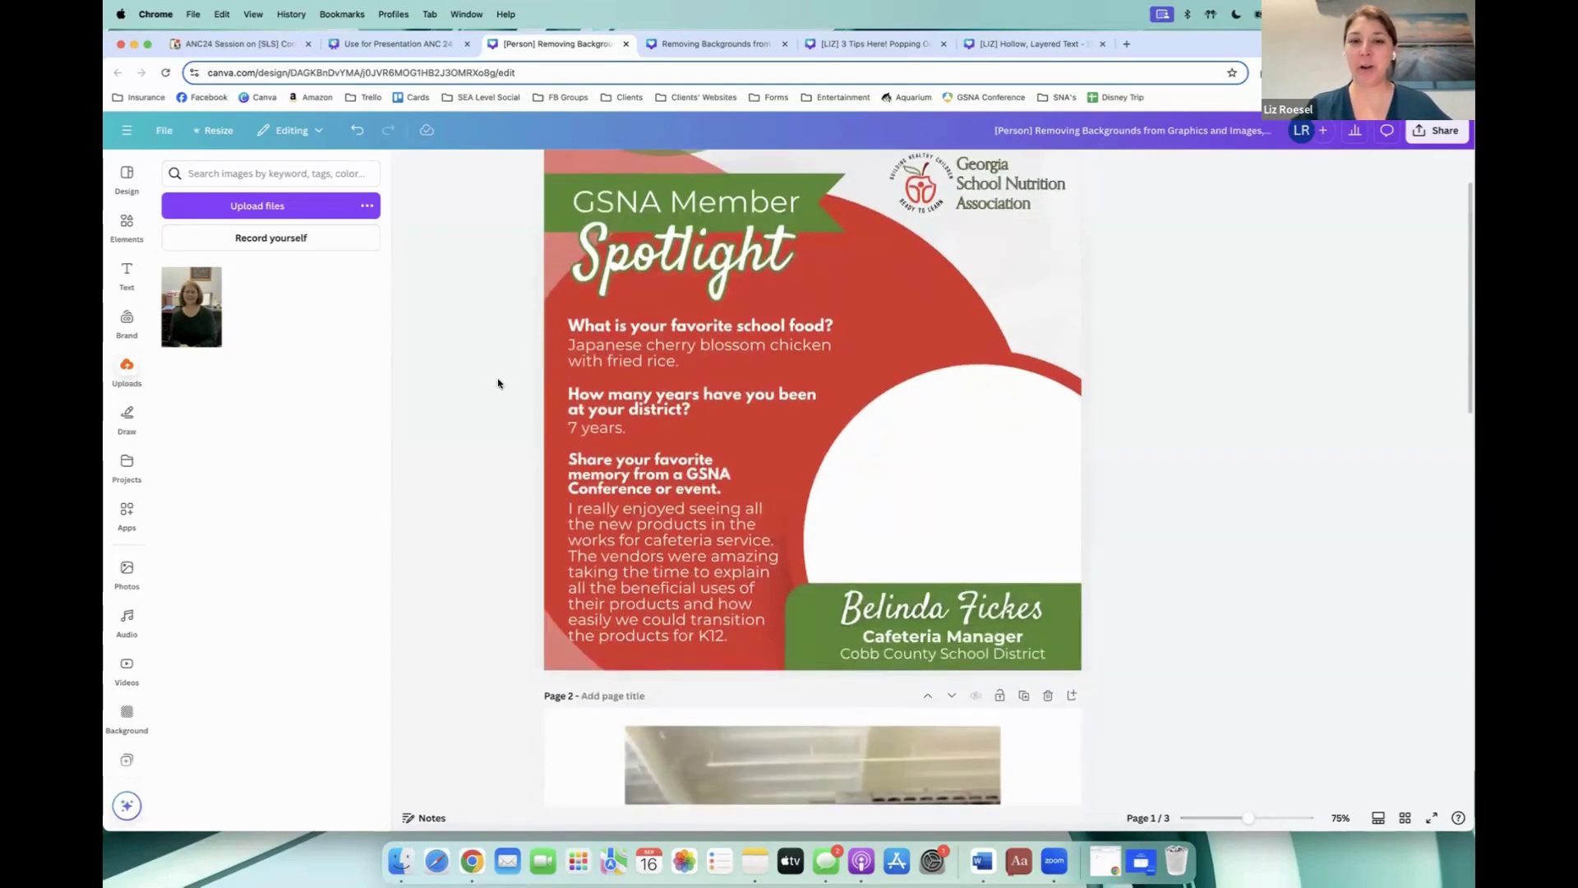
scroll(497, 383, down, 10)
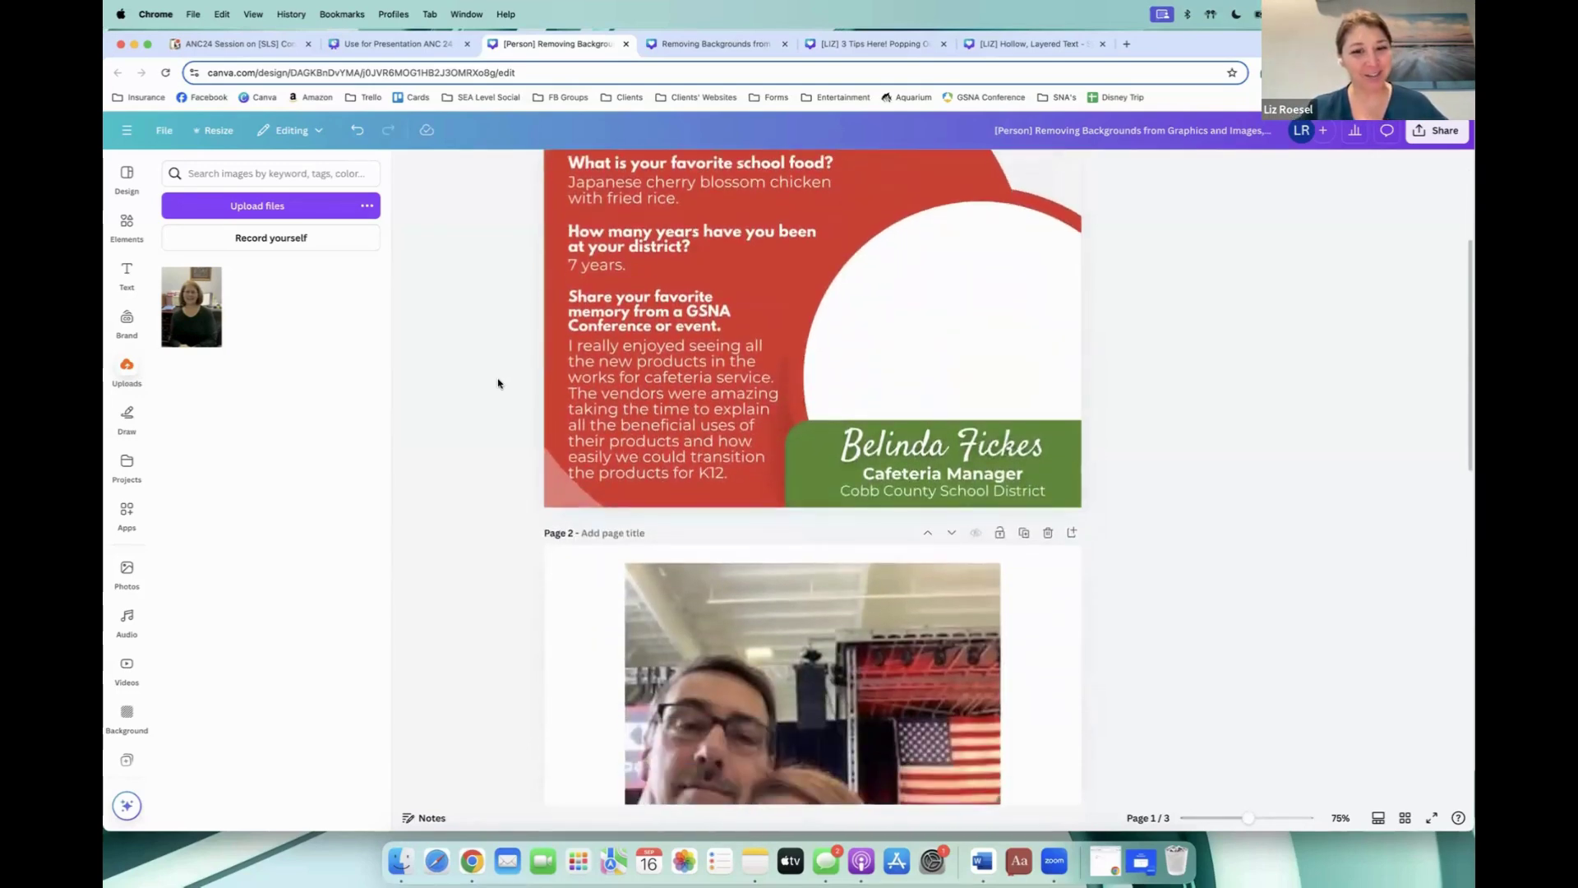
scroll(488, 427, down, 2)
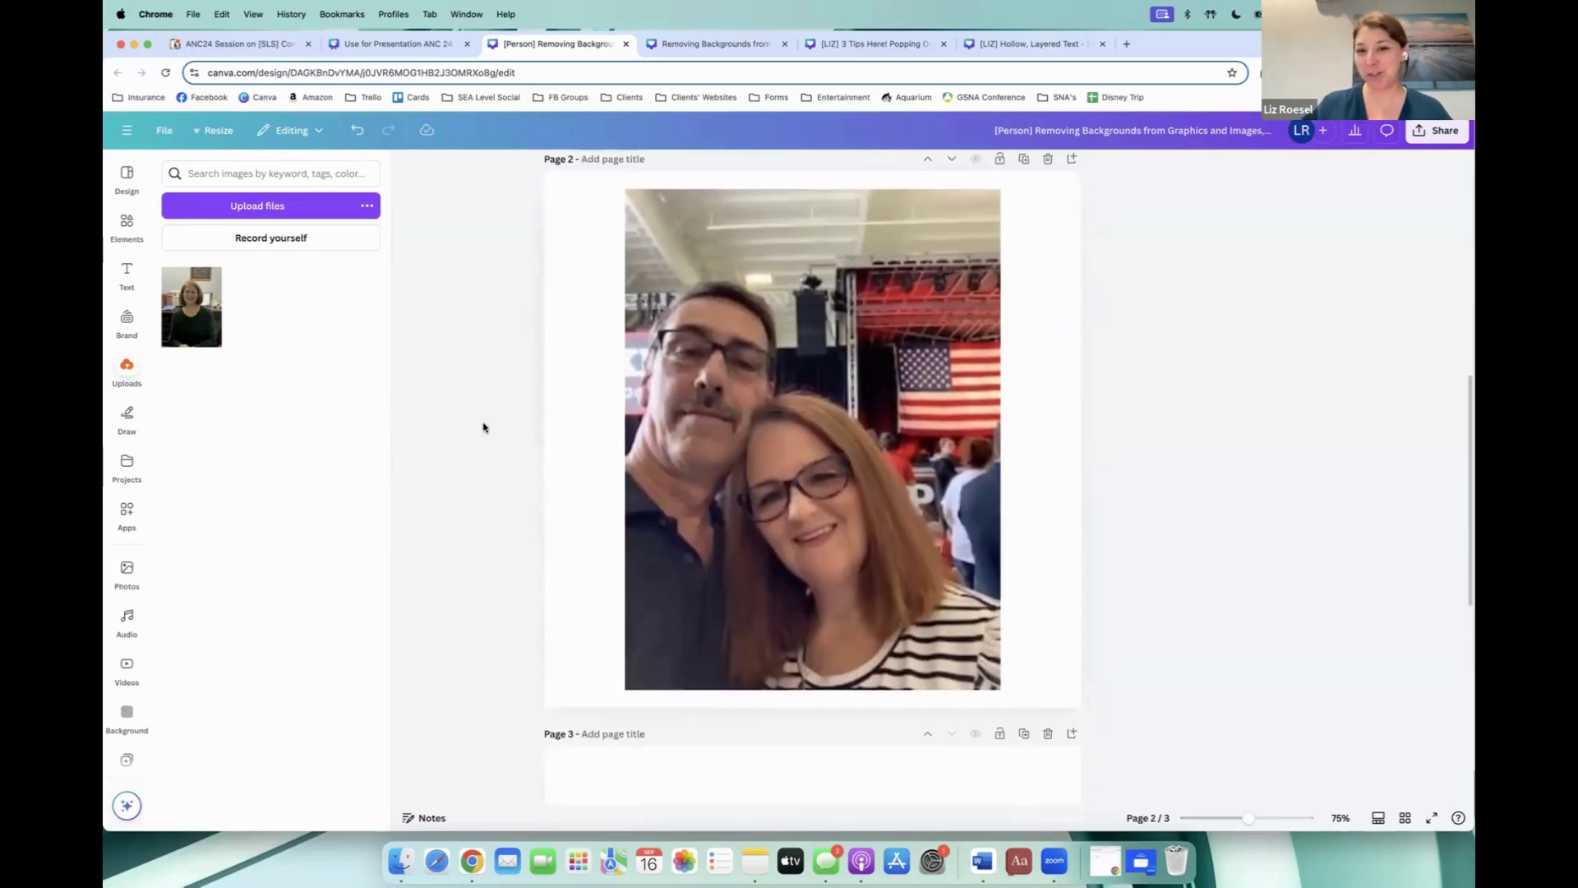
scroll(483, 428, up, 12)
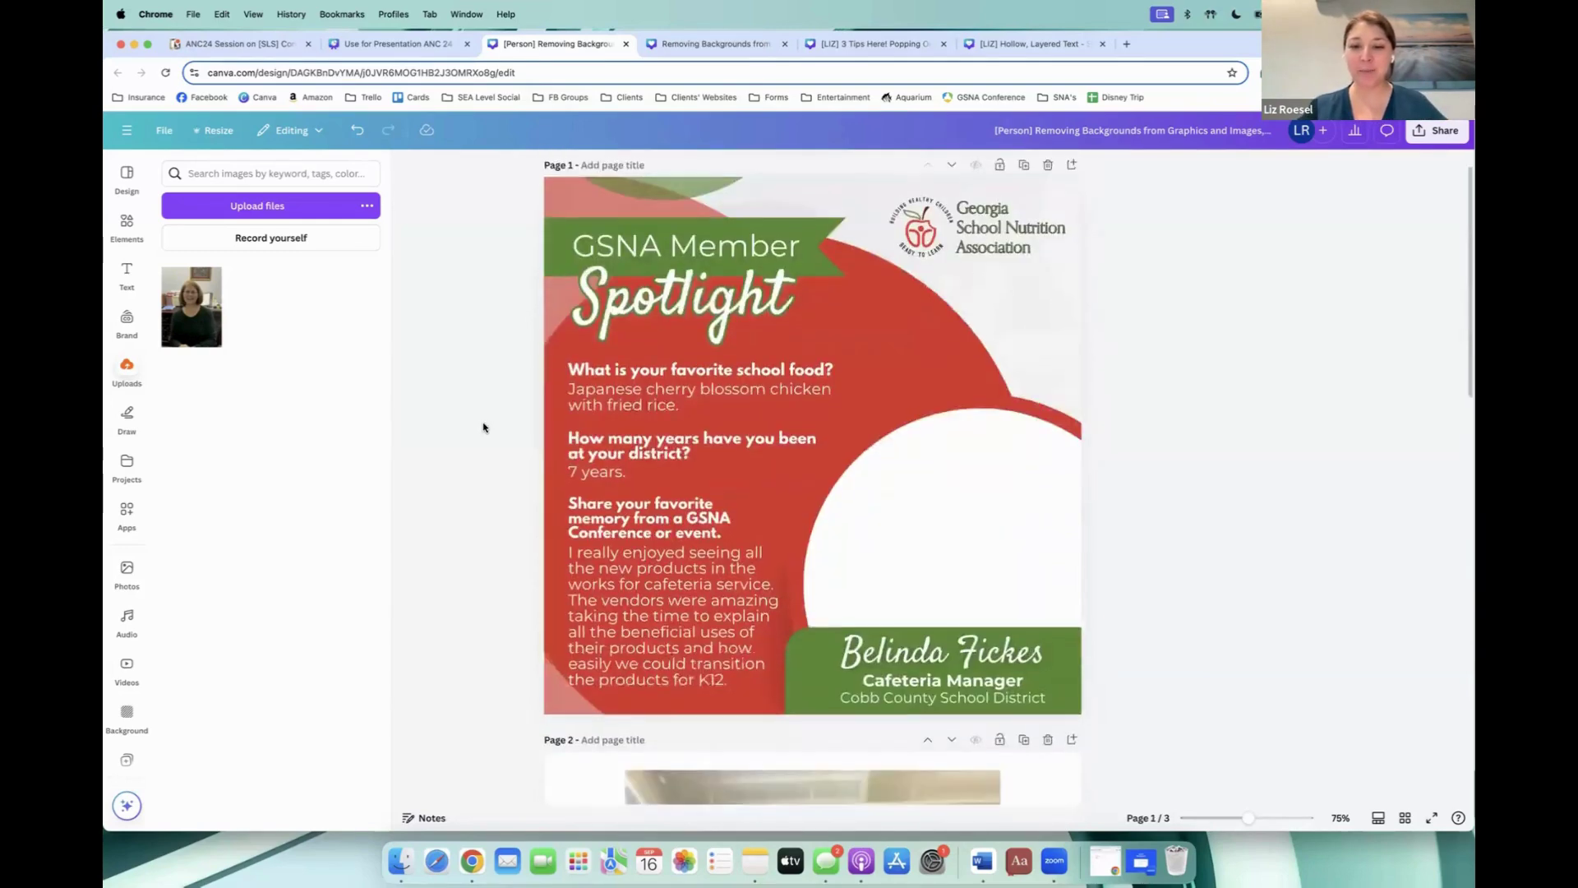
scroll(483, 427, down, 12)
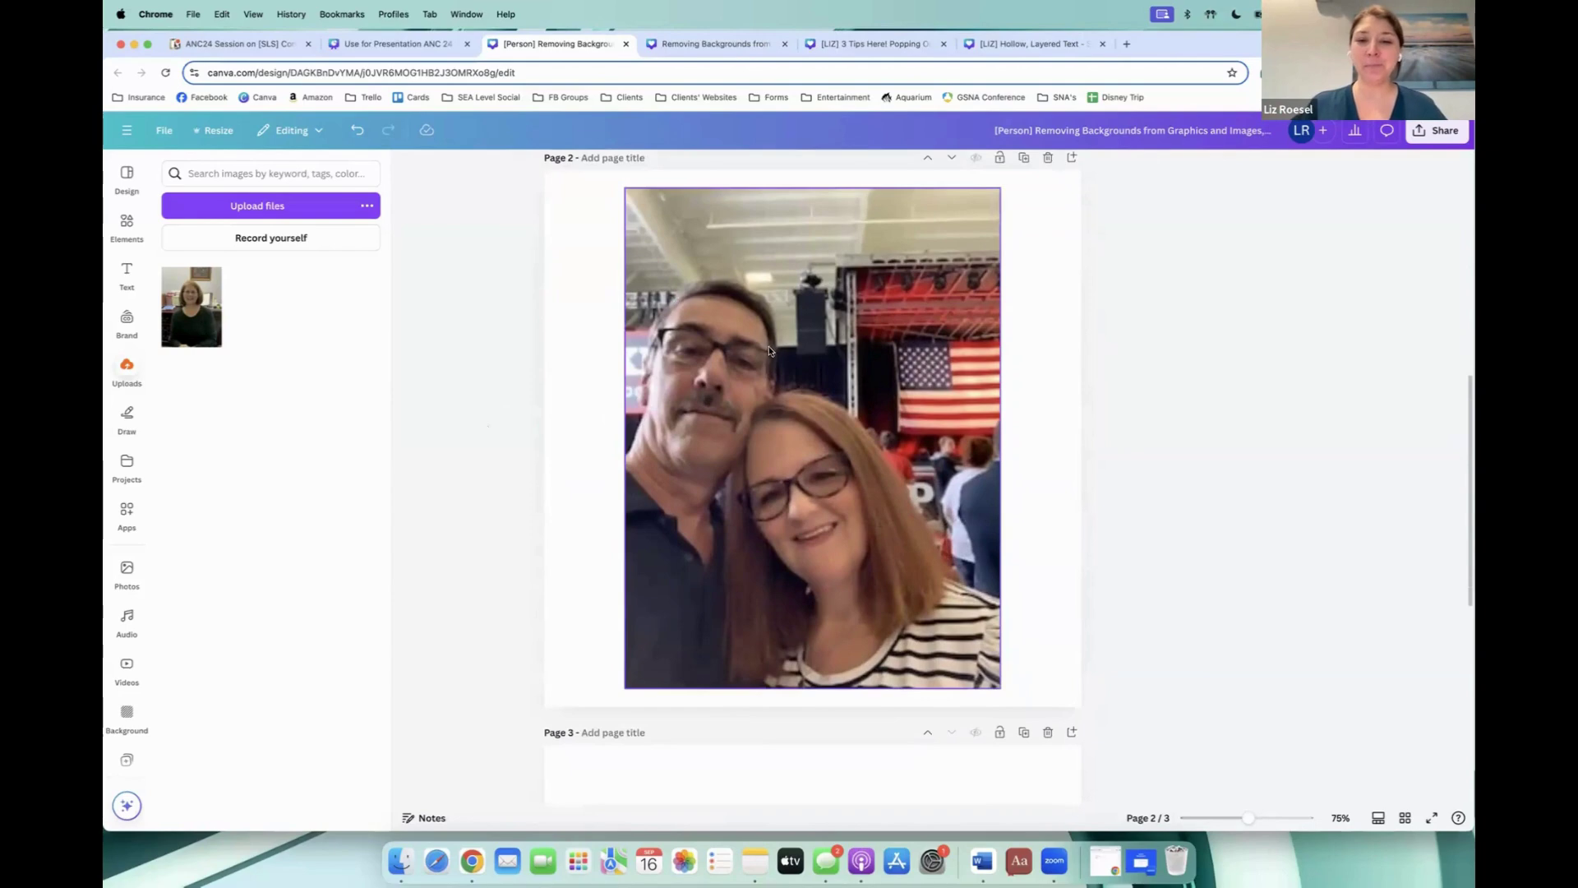
click(769, 351)
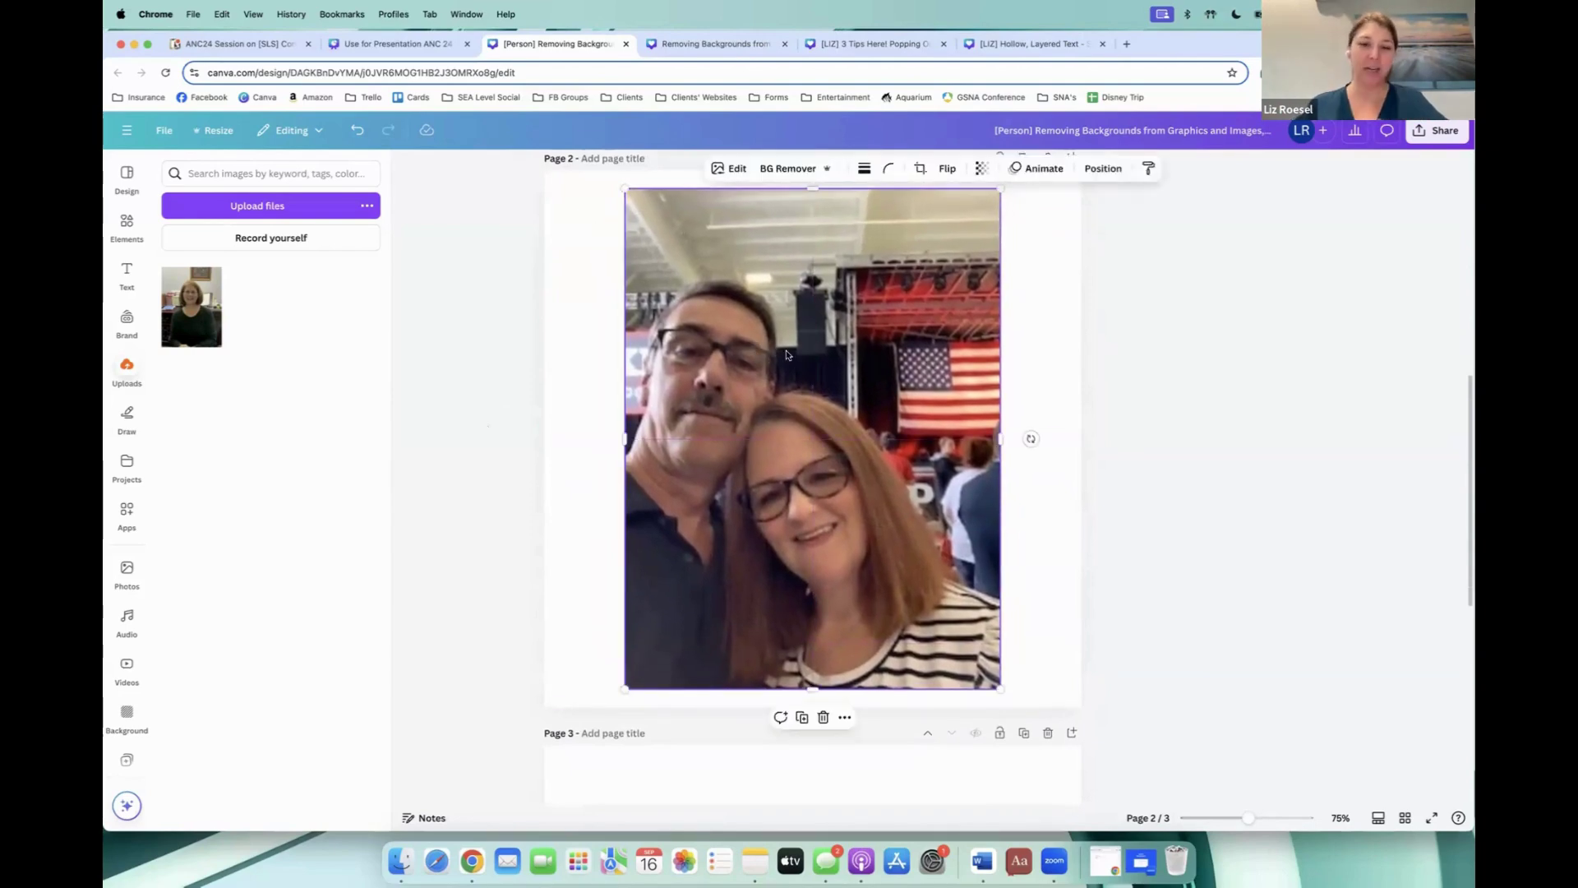
drag(779, 375, 772, 375)
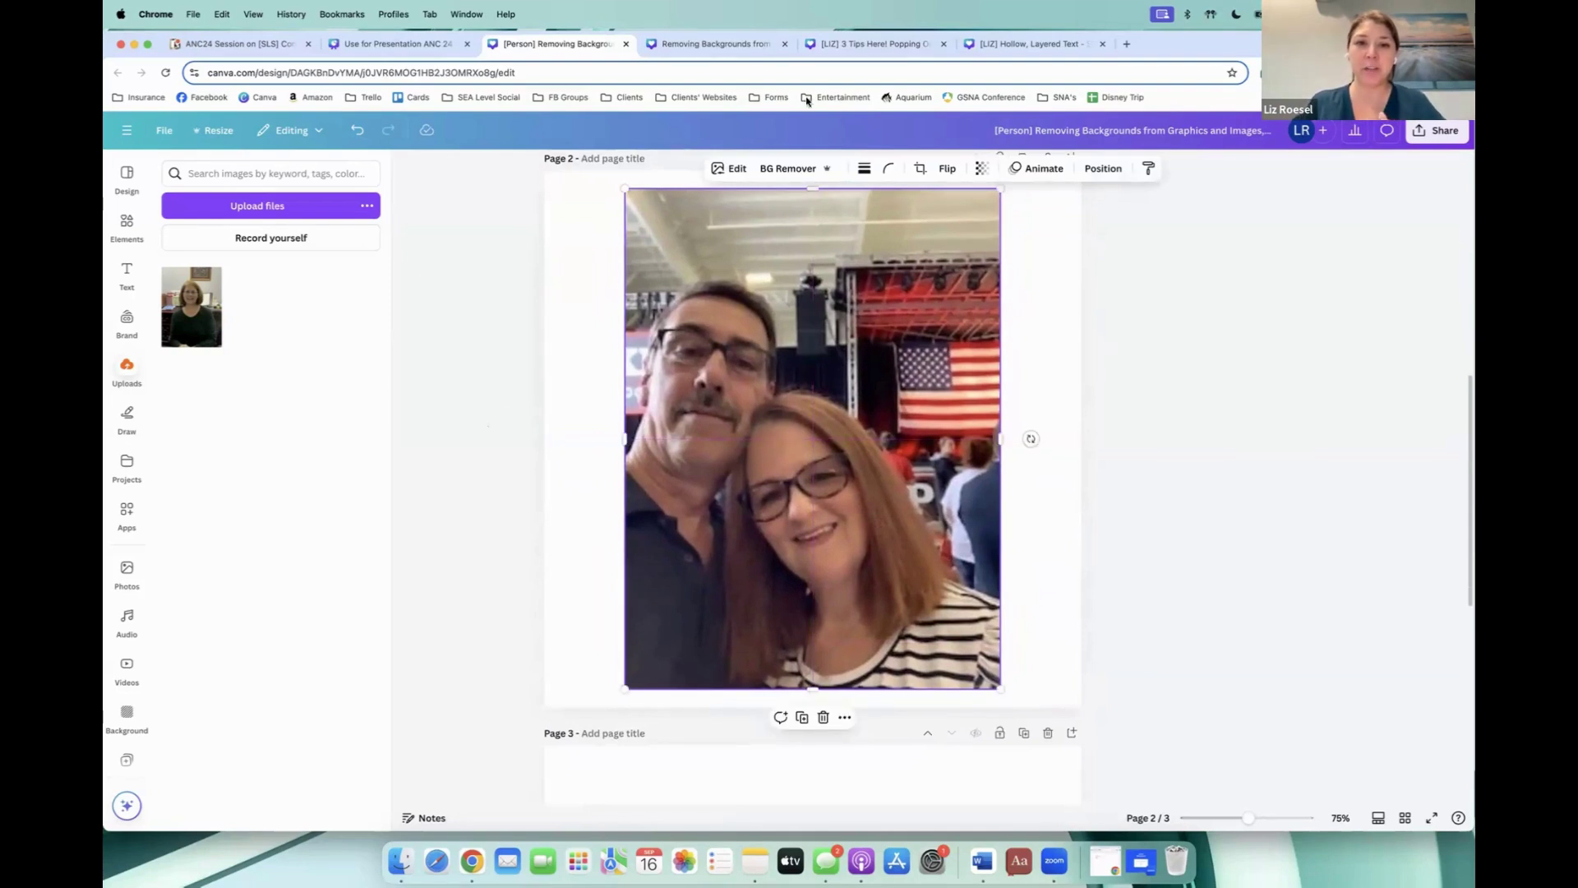
click(730, 169)
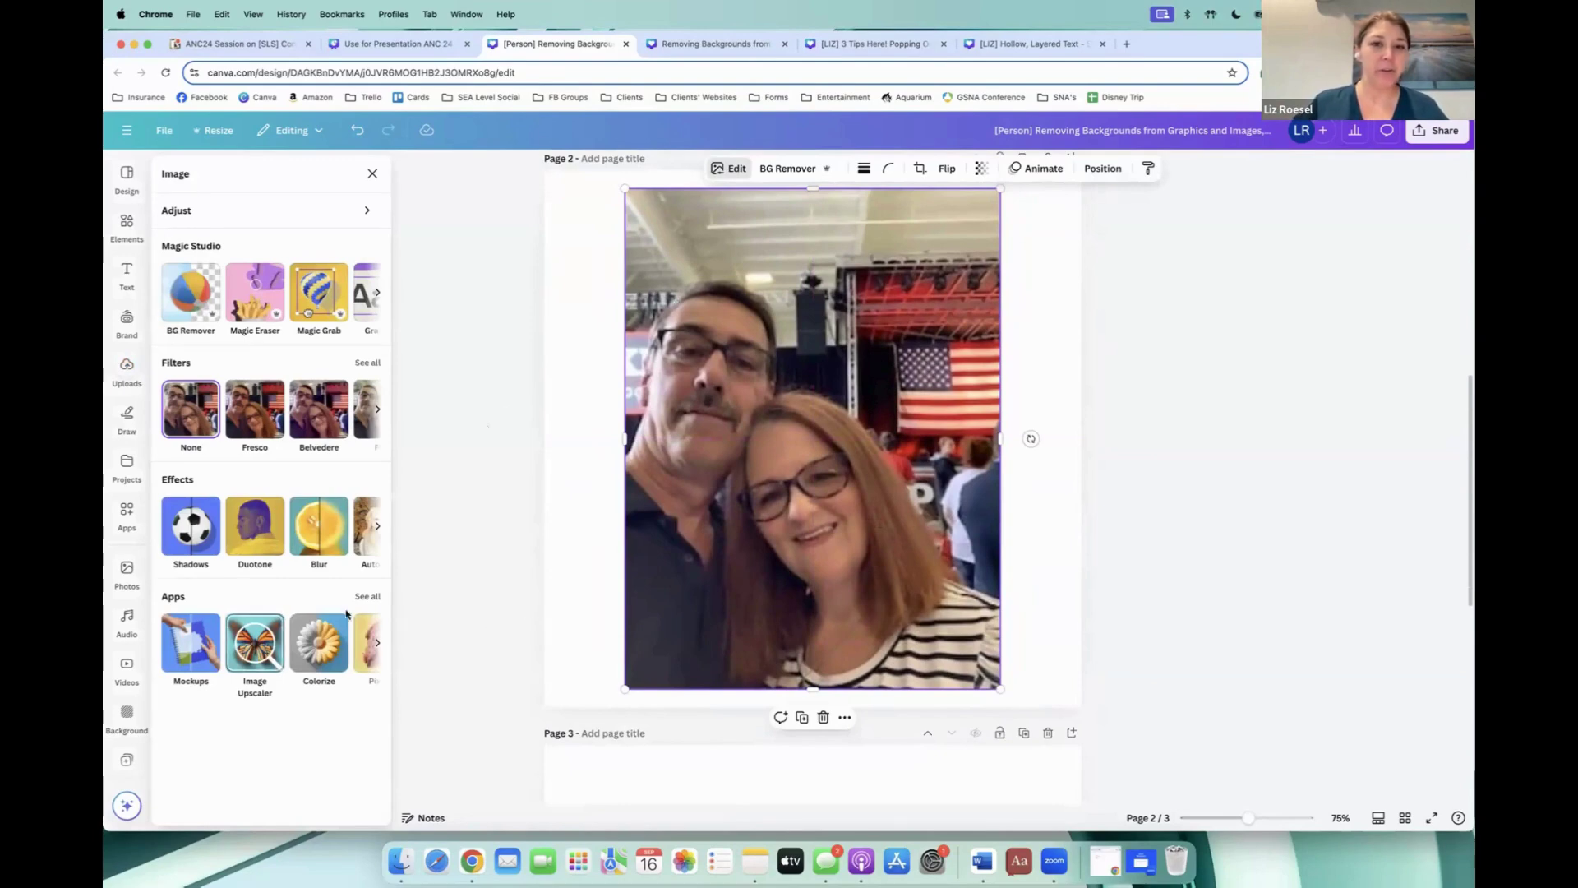
click(245, 649)
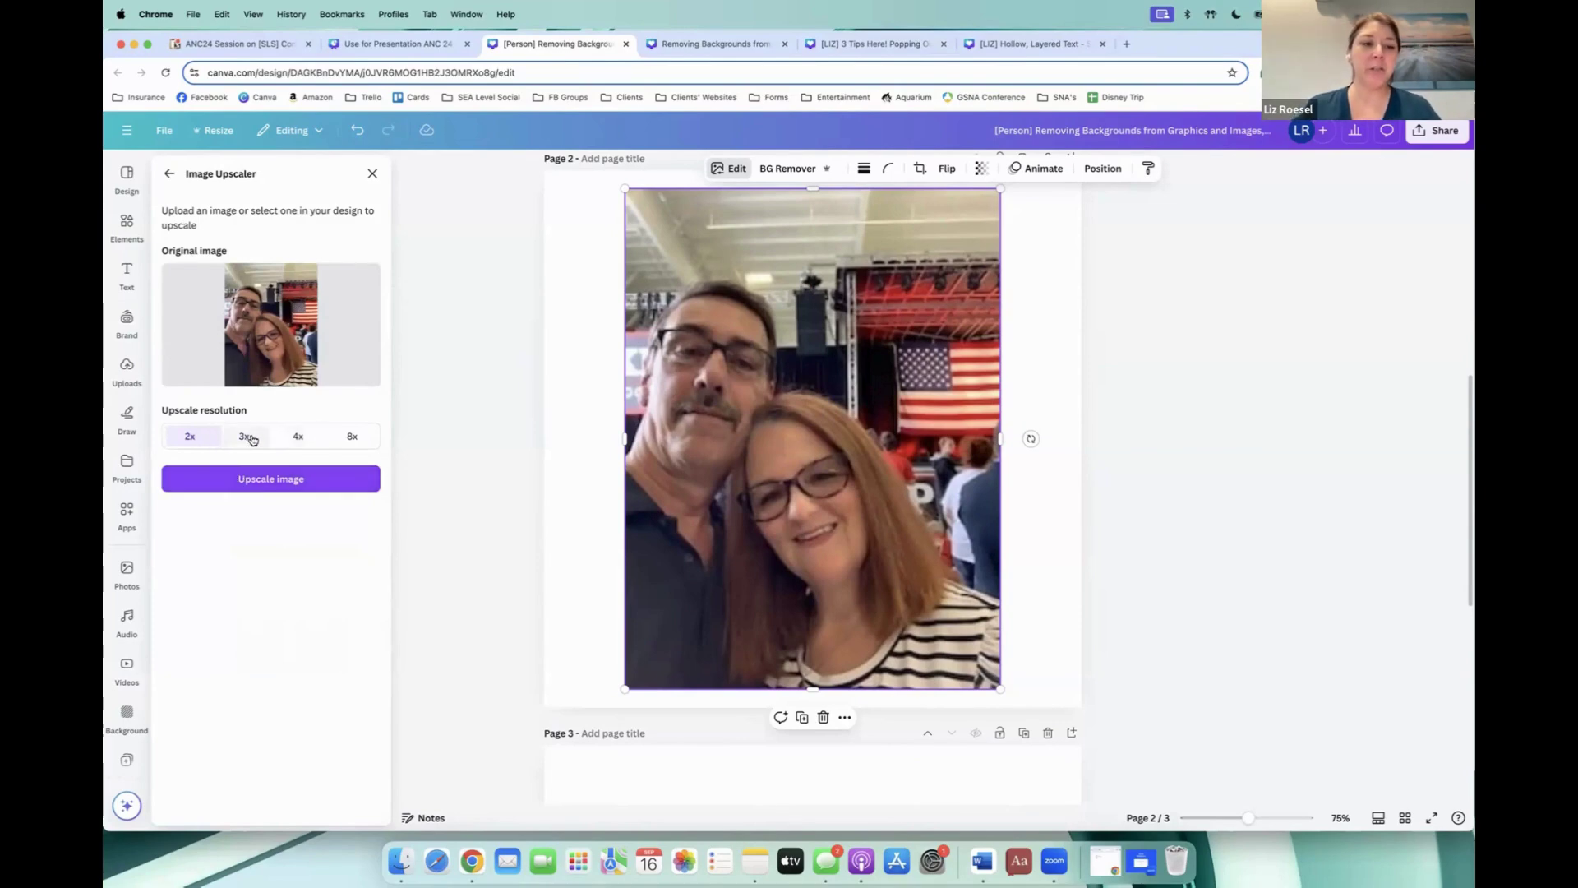
Step: Upscale the couple photo at 3x resolution
click(246, 435)
click(352, 443)
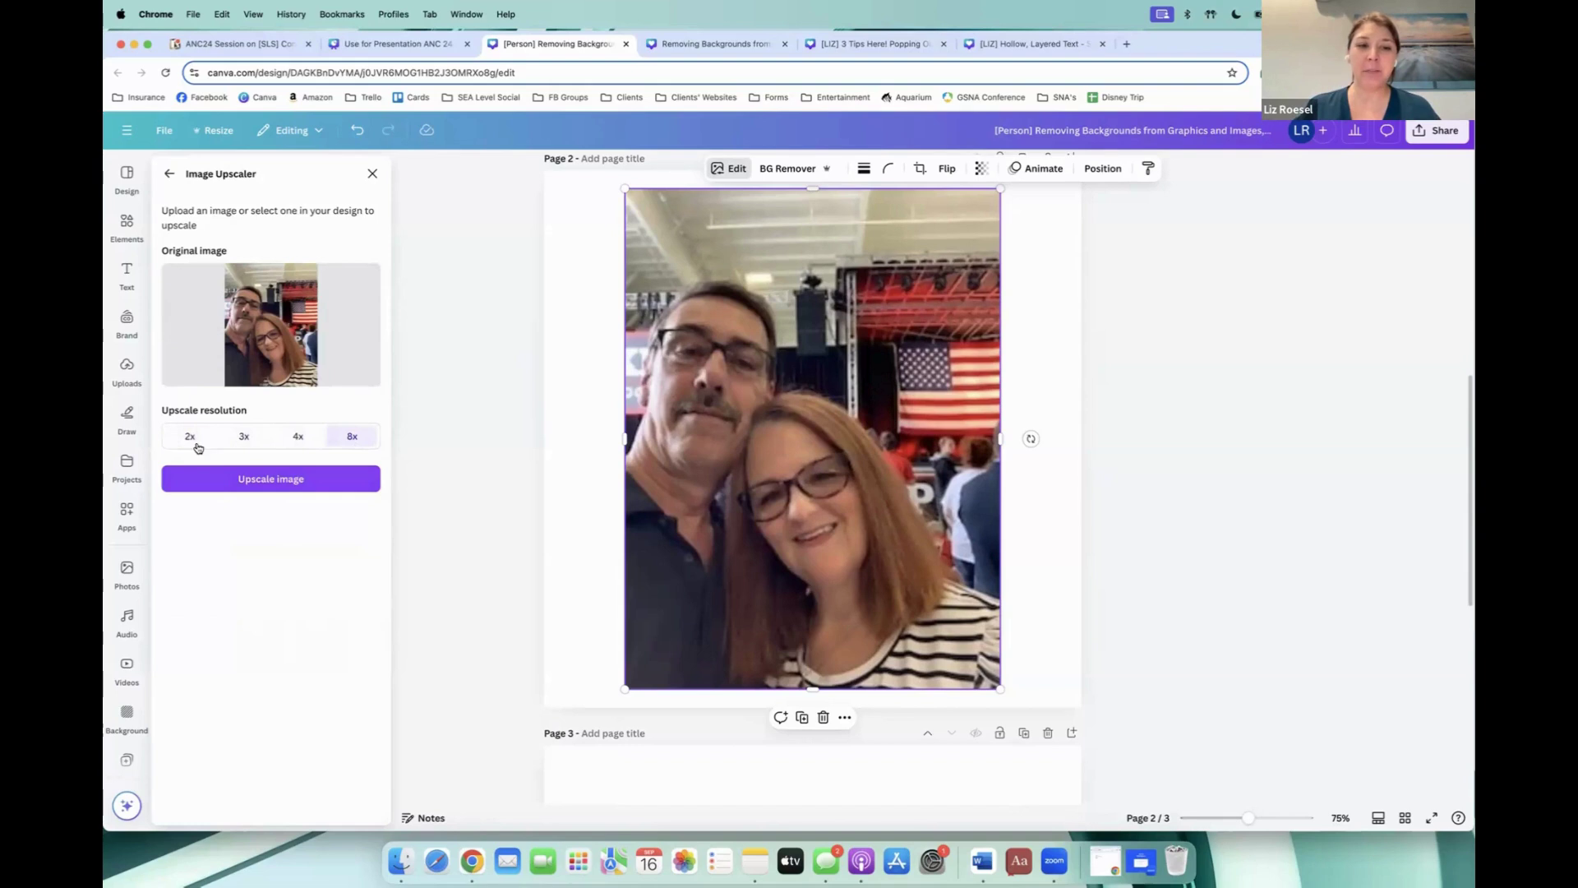
click(198, 446)
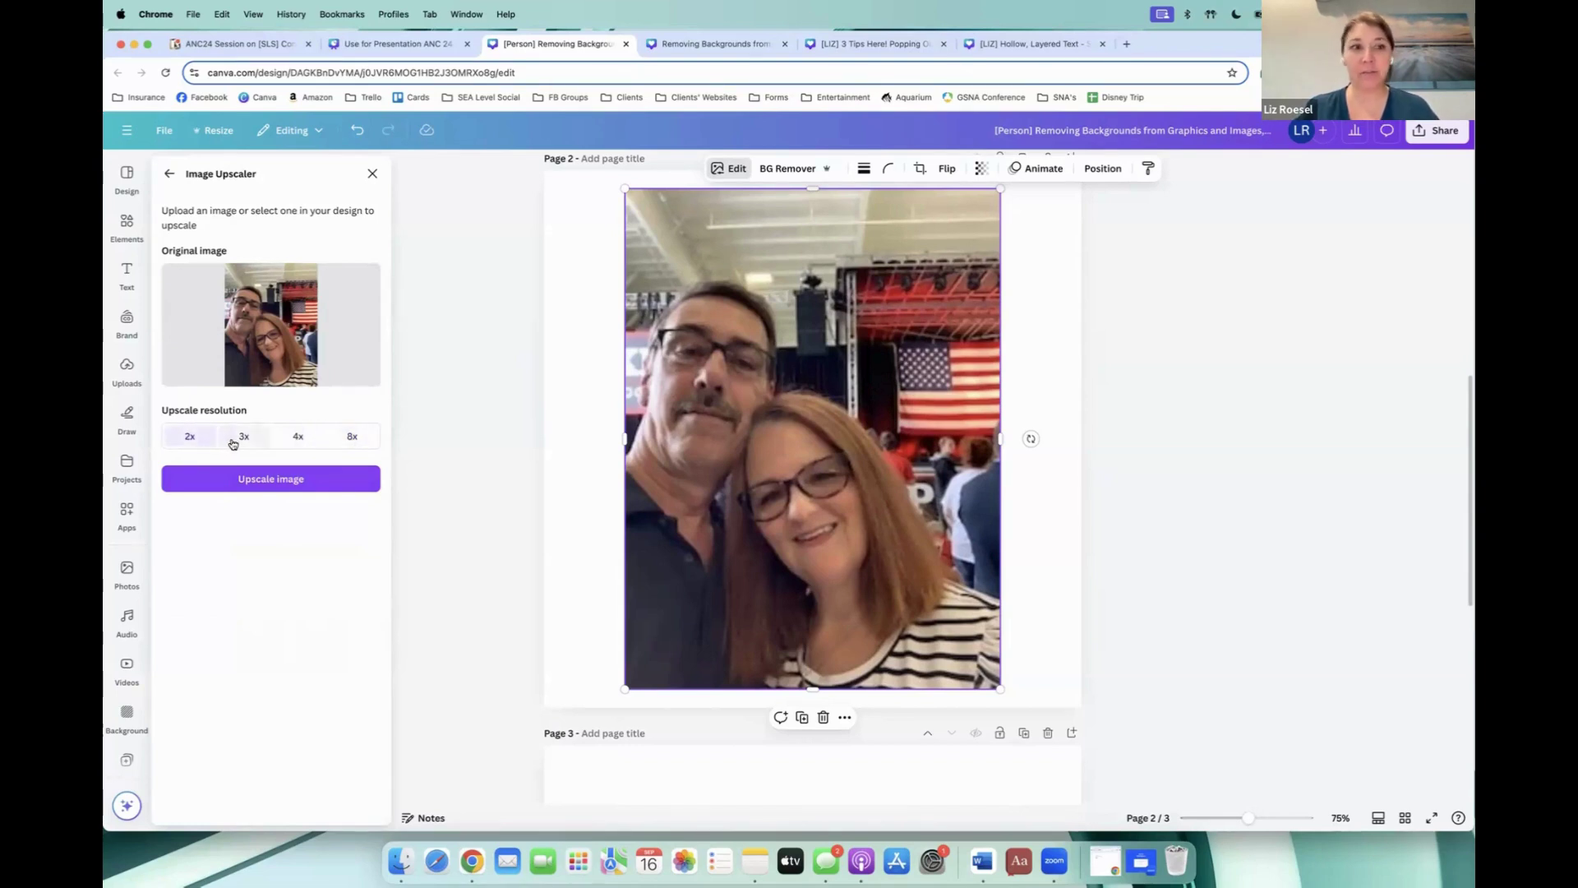
click(234, 443)
click(217, 481)
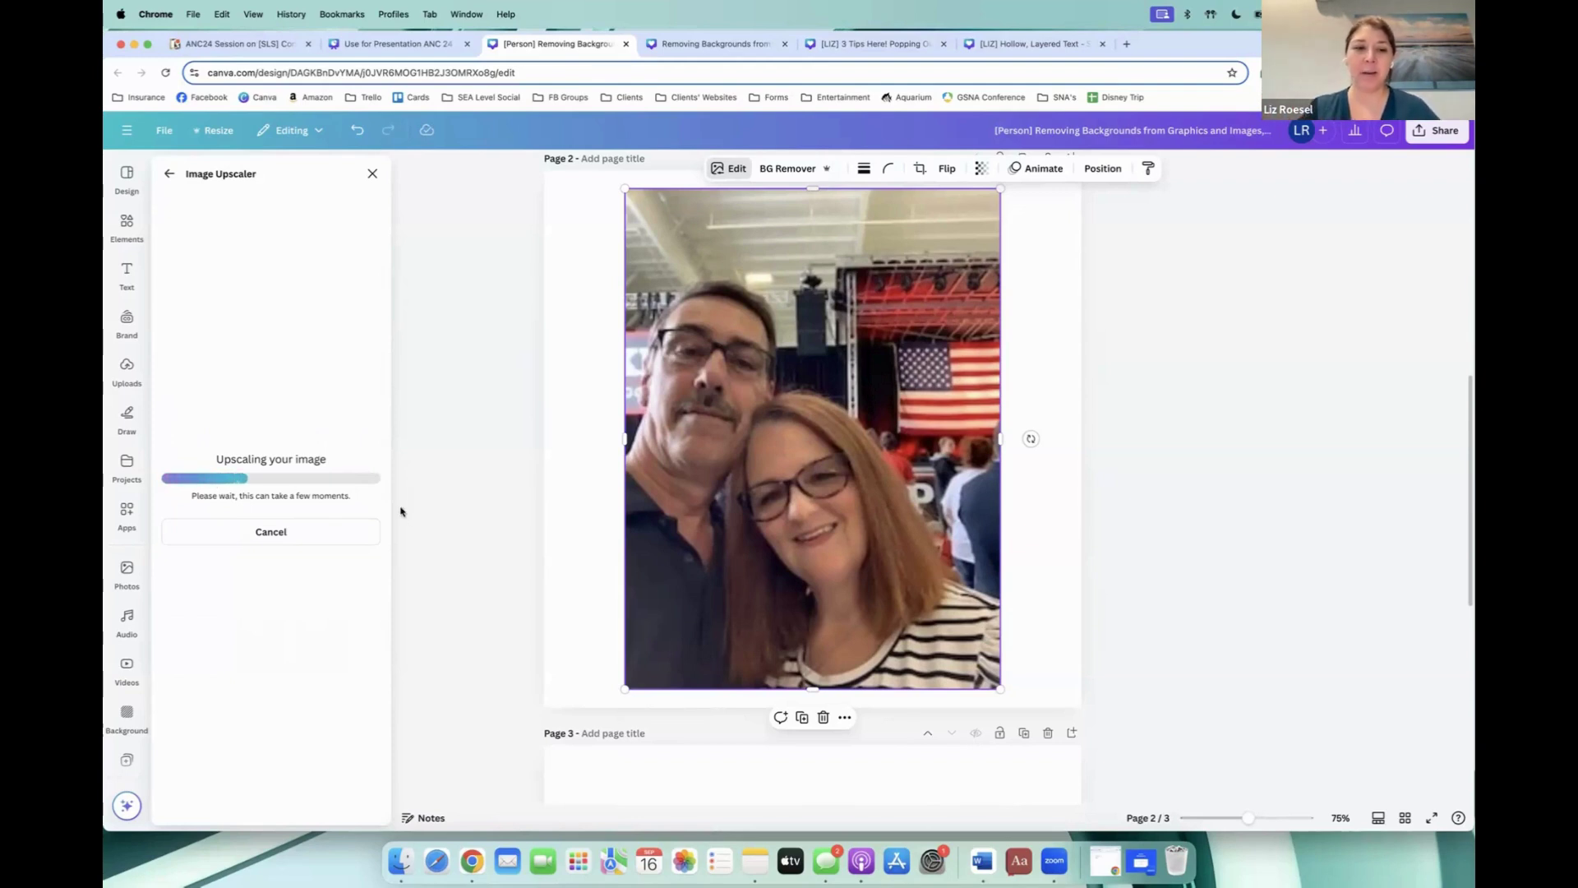
Step: View the two headshots on page 3, compare the couple photo before and after upscaling, and replace the original with the enhanced version
scroll(447, 540, down, 5)
scroll(447, 540, down, 2)
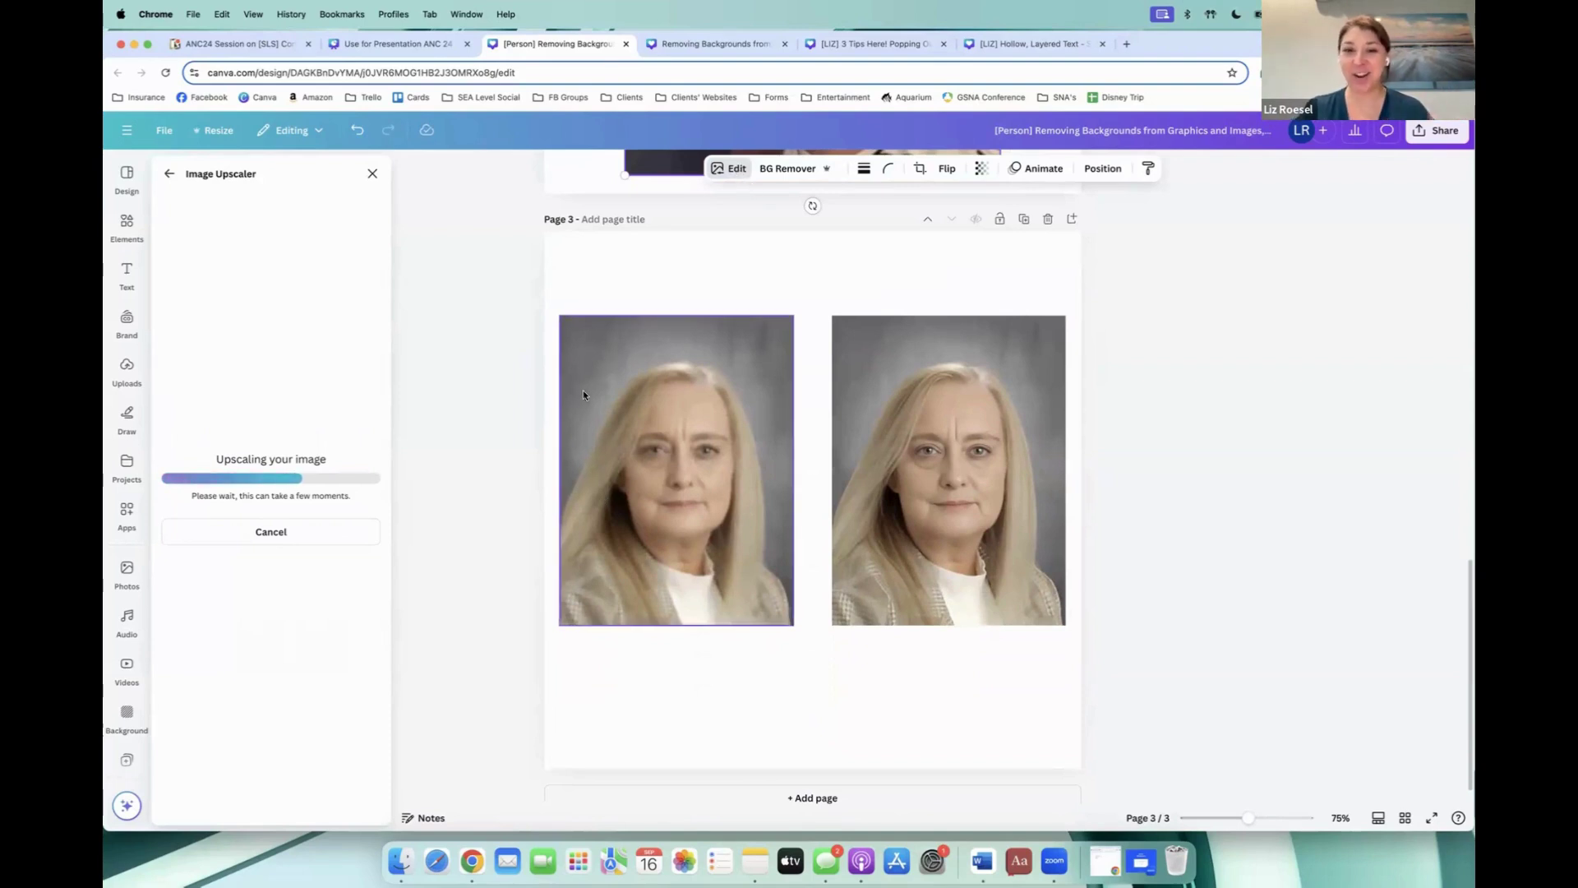
scroll(563, 428, up, 7)
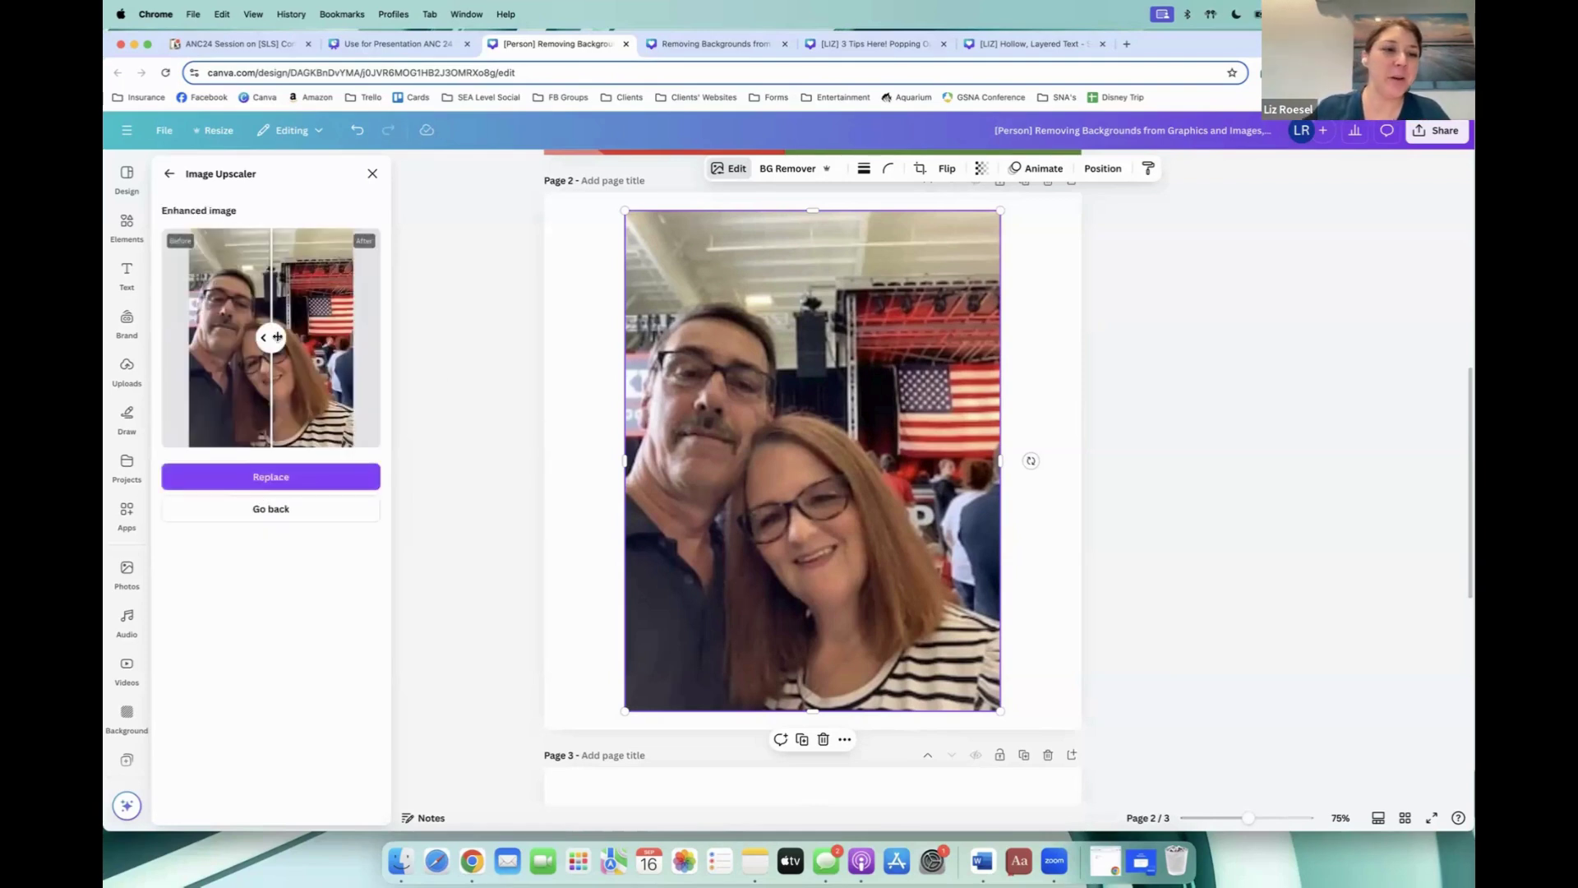
mouse_move(271, 337)
mouse_down()
mouse_move(224, 337)
mouse_move(300, 337)
mouse_move(220, 337)
mouse_move(322, 336)
mouse_move(257, 338)
mouse_up()
click(264, 476)
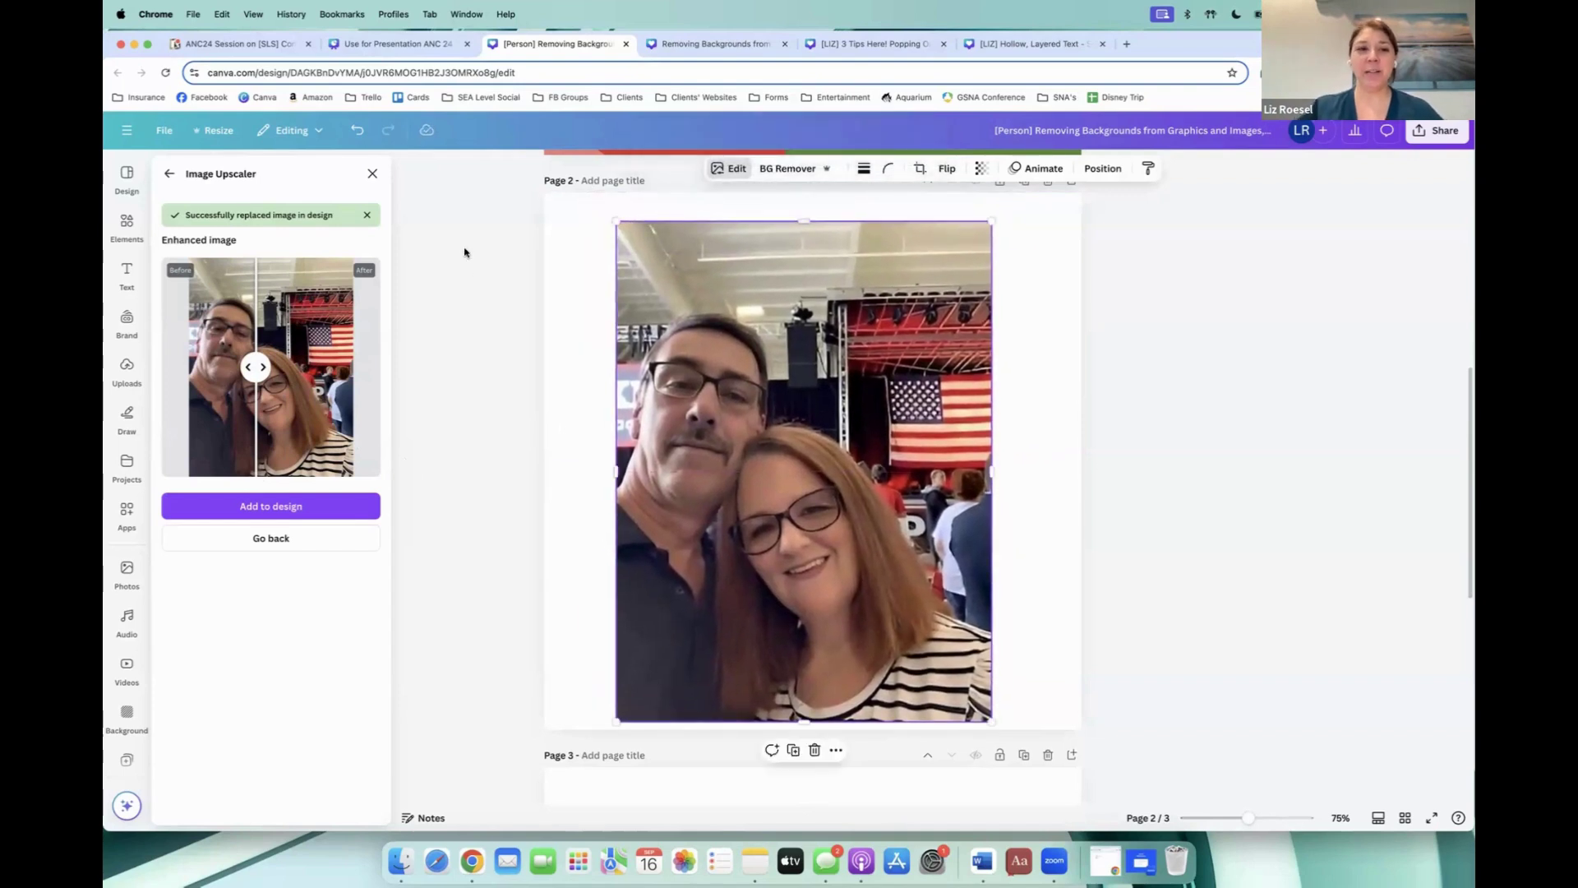
click(373, 174)
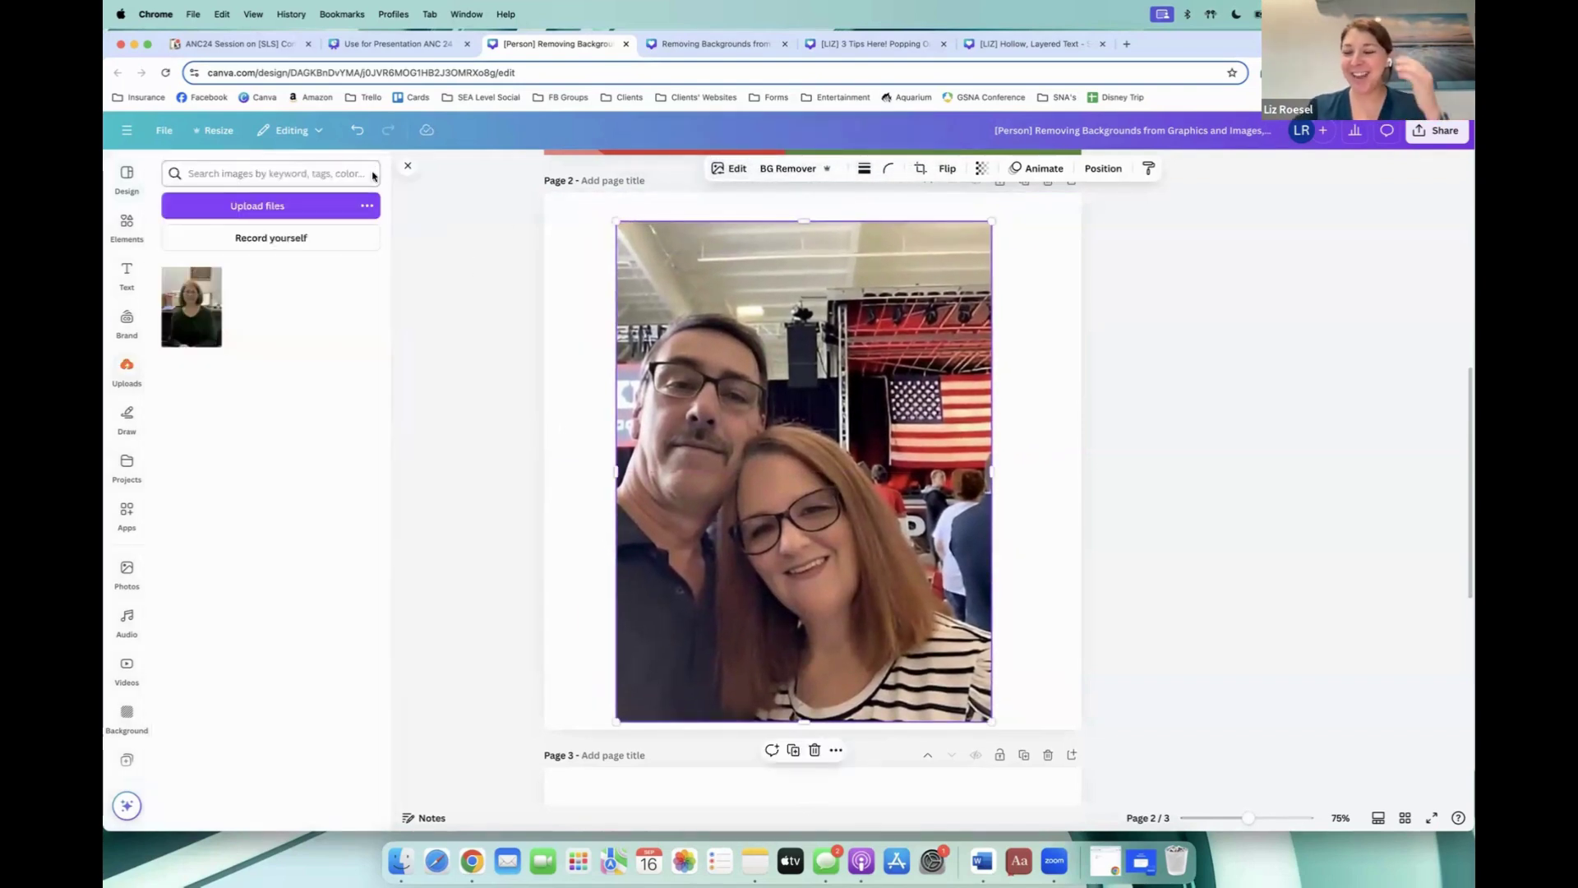
Step: Try the background remover on the upscaled couple photo and undo the removal
click(789, 170)
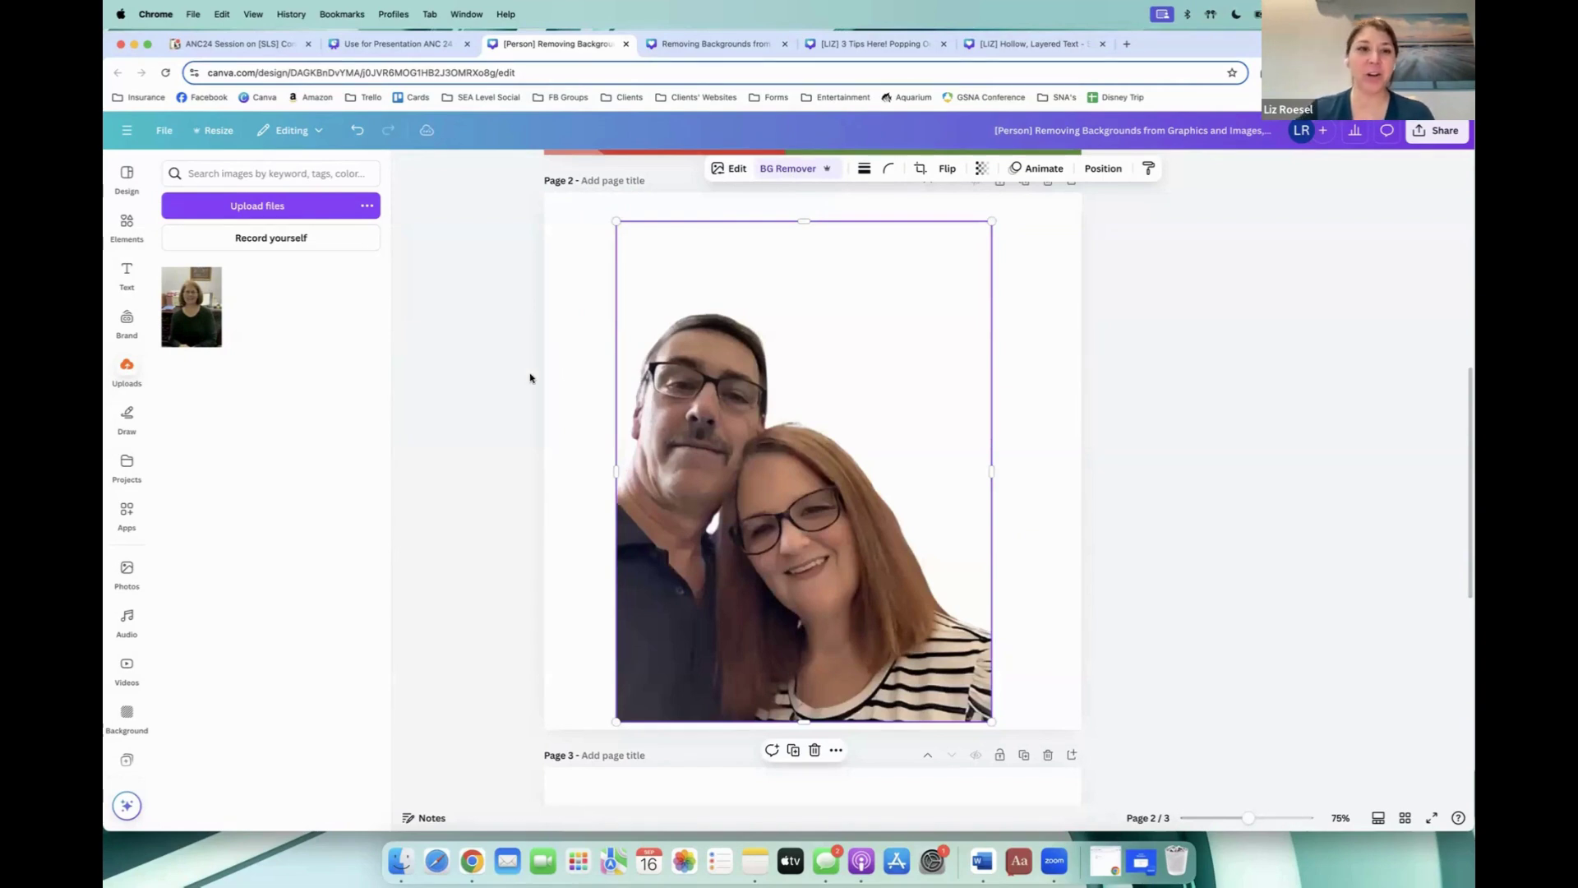
click(356, 134)
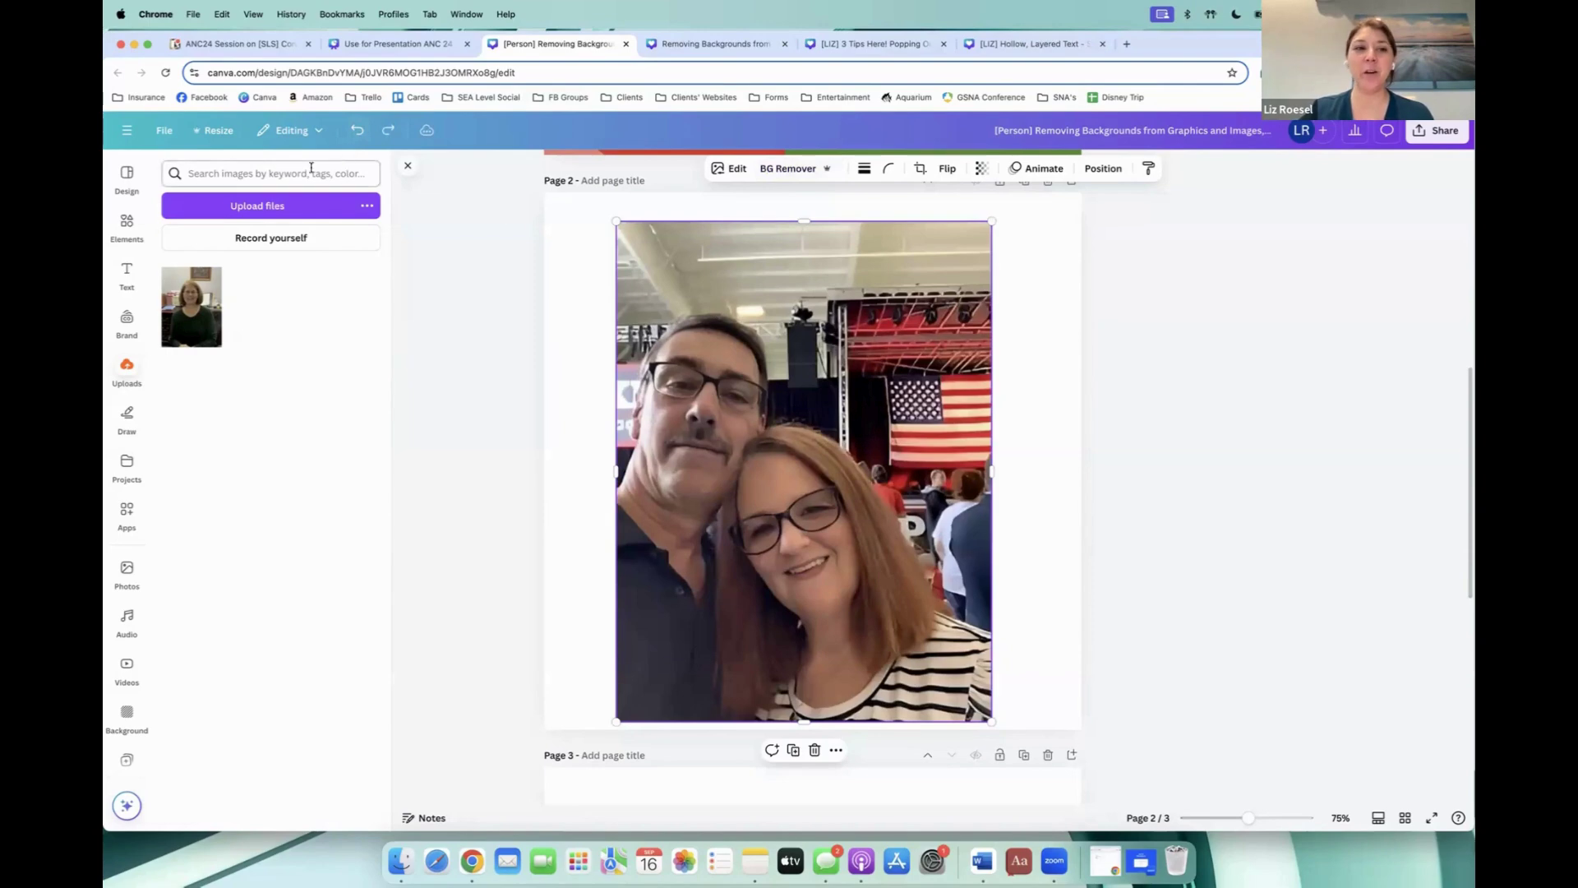
click(407, 165)
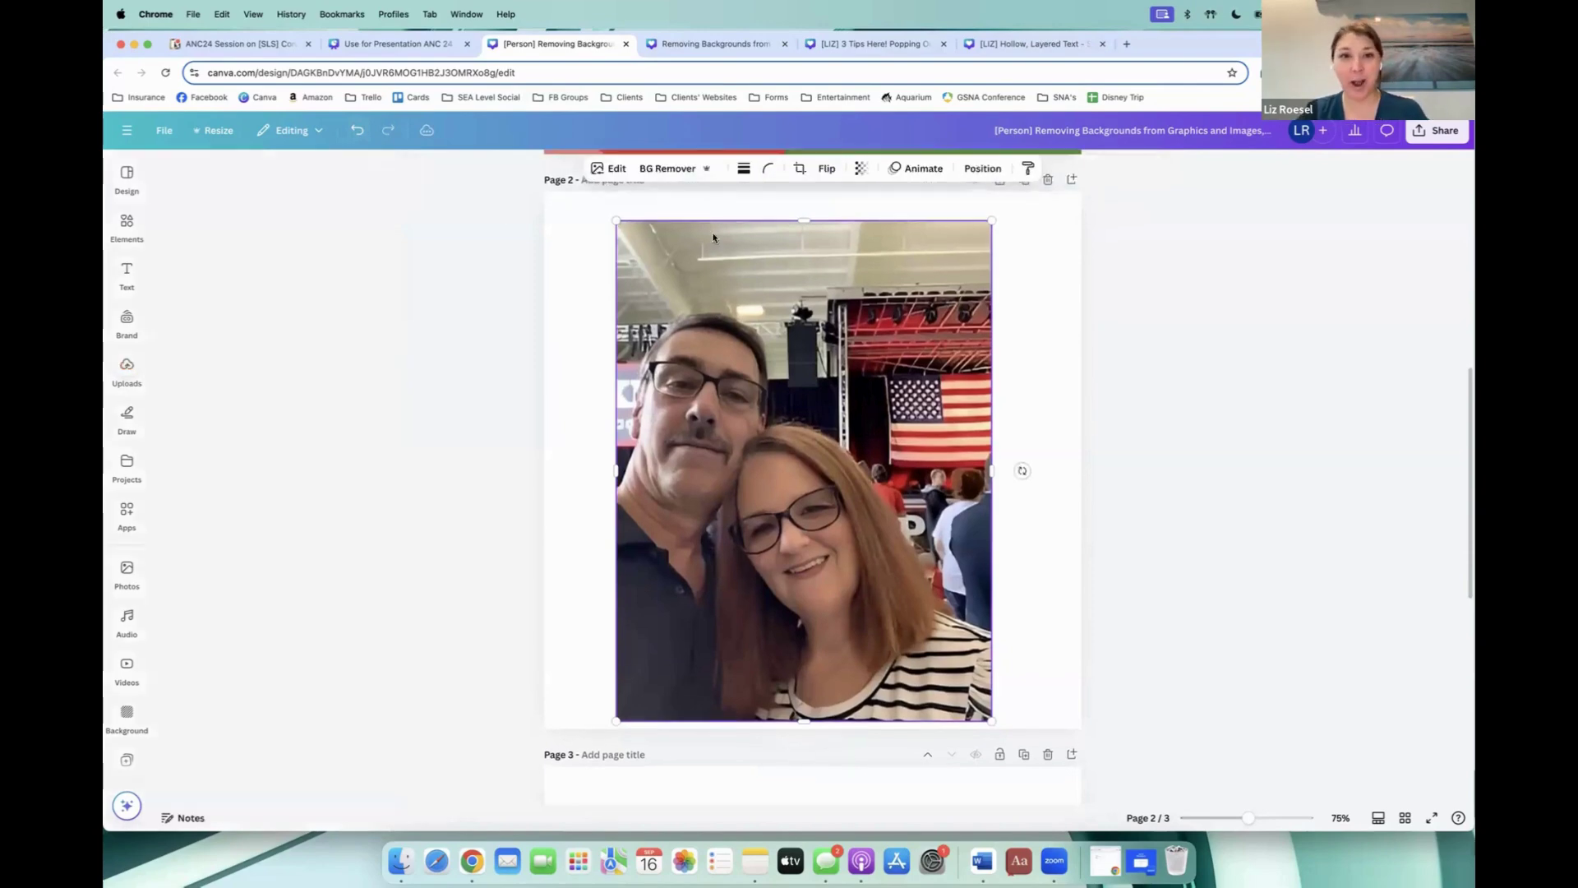
Step: Separate the woman from the page 2 photo with Magic Grab and move her cutout away from the man
click(613, 165)
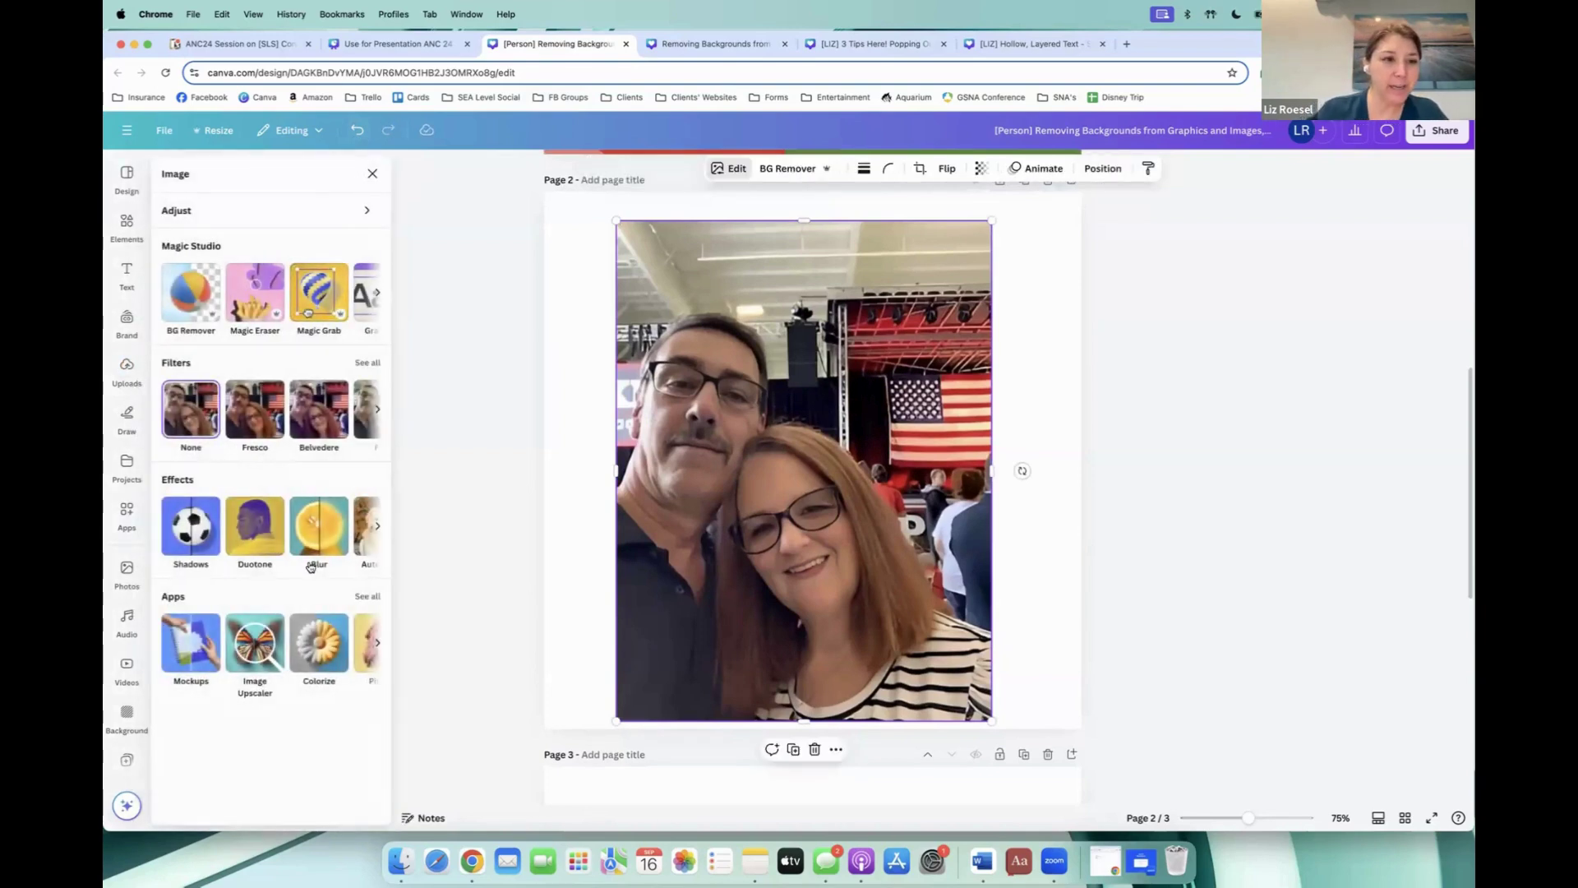
click(324, 294)
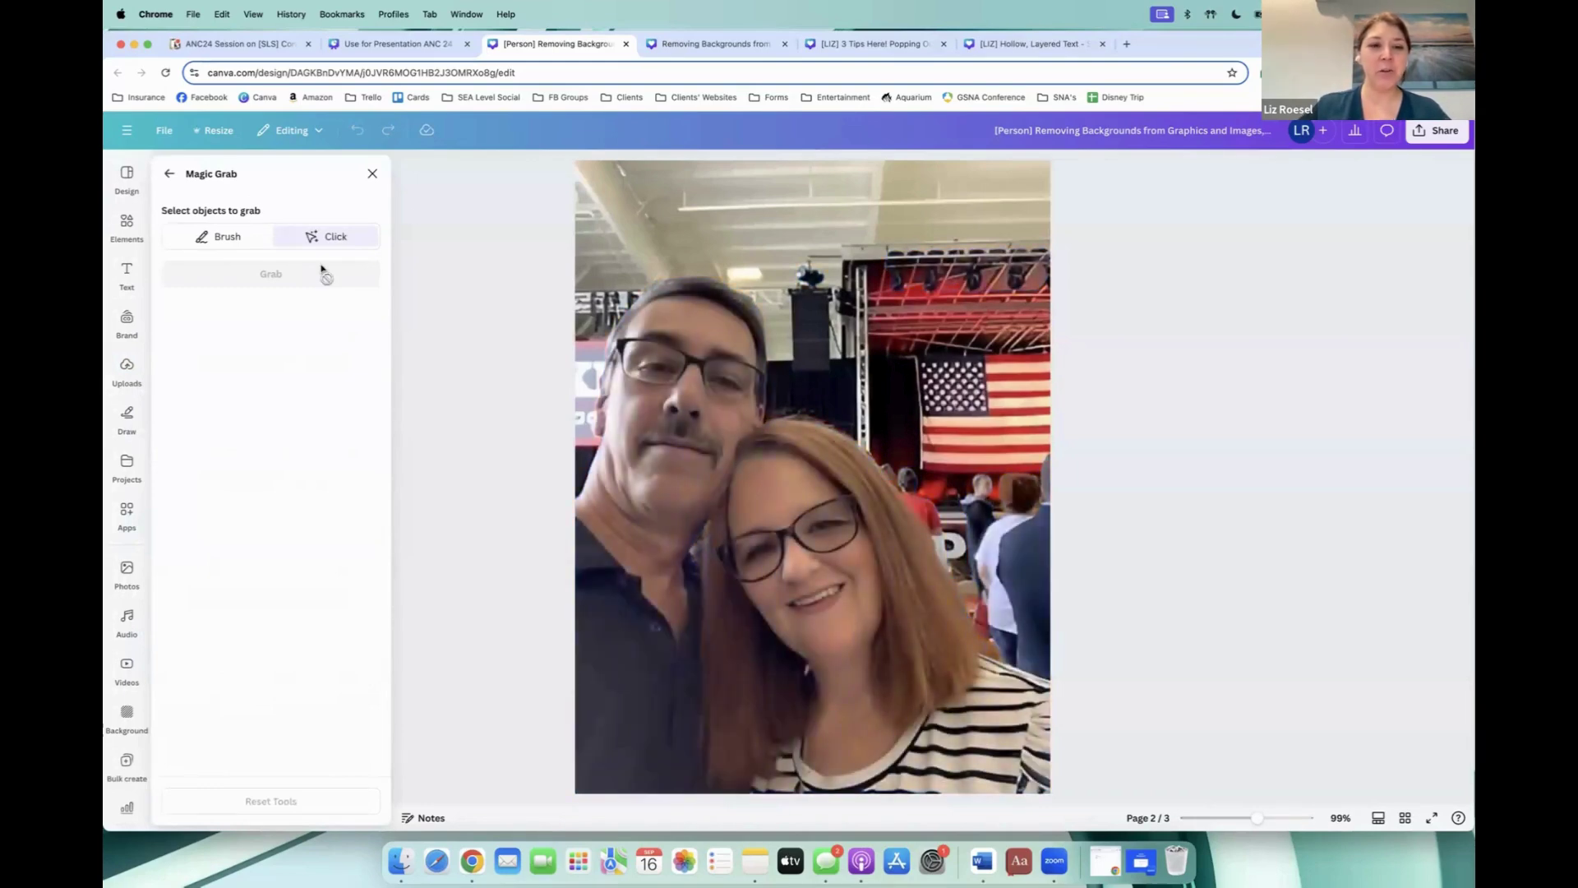
click(876, 546)
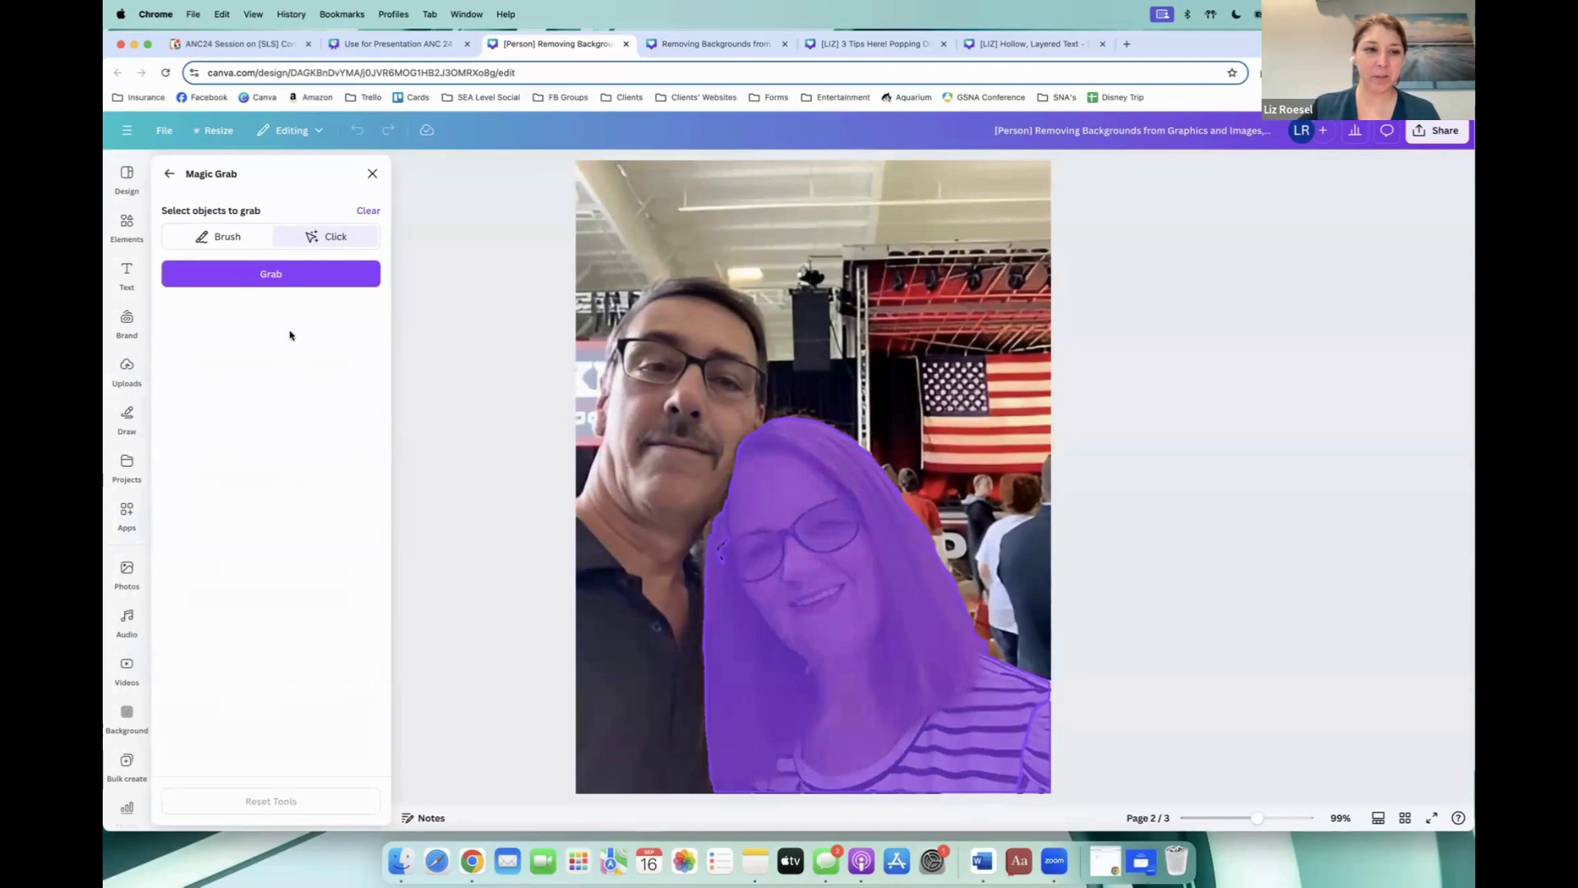
click(280, 278)
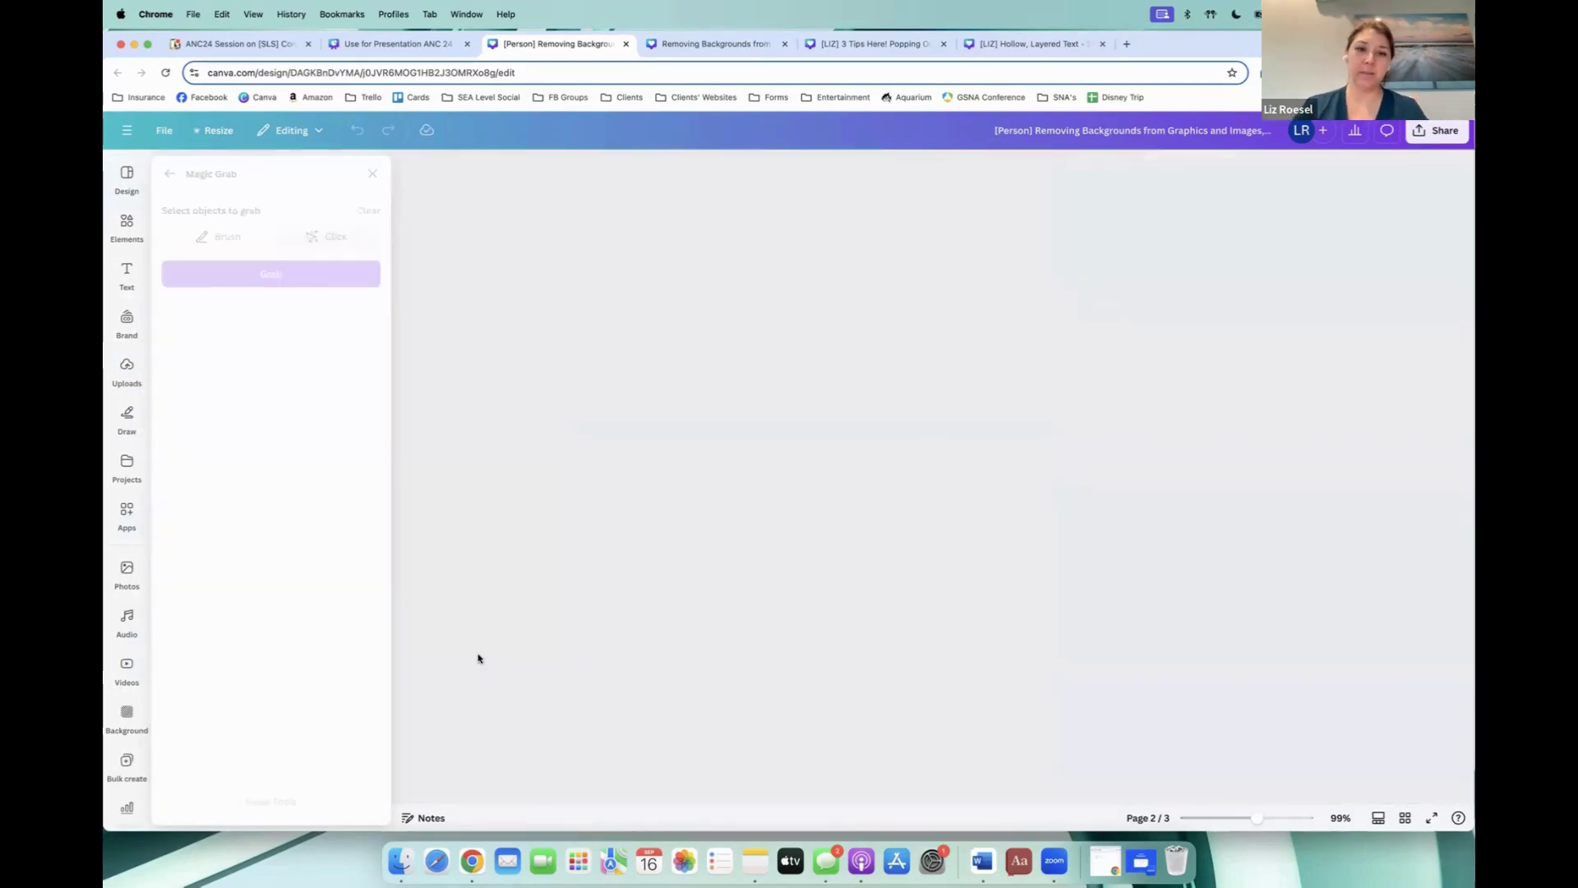
mouse_move(910, 506)
mouse_down()
mouse_move(899, 469)
mouse_move(952, 383)
mouse_move(923, 335)
mouse_move(1043, 401)
mouse_move(1034, 430)
mouse_move(942, 403)
mouse_move(882, 512)
mouse_move(893, 524)
mouse_up()
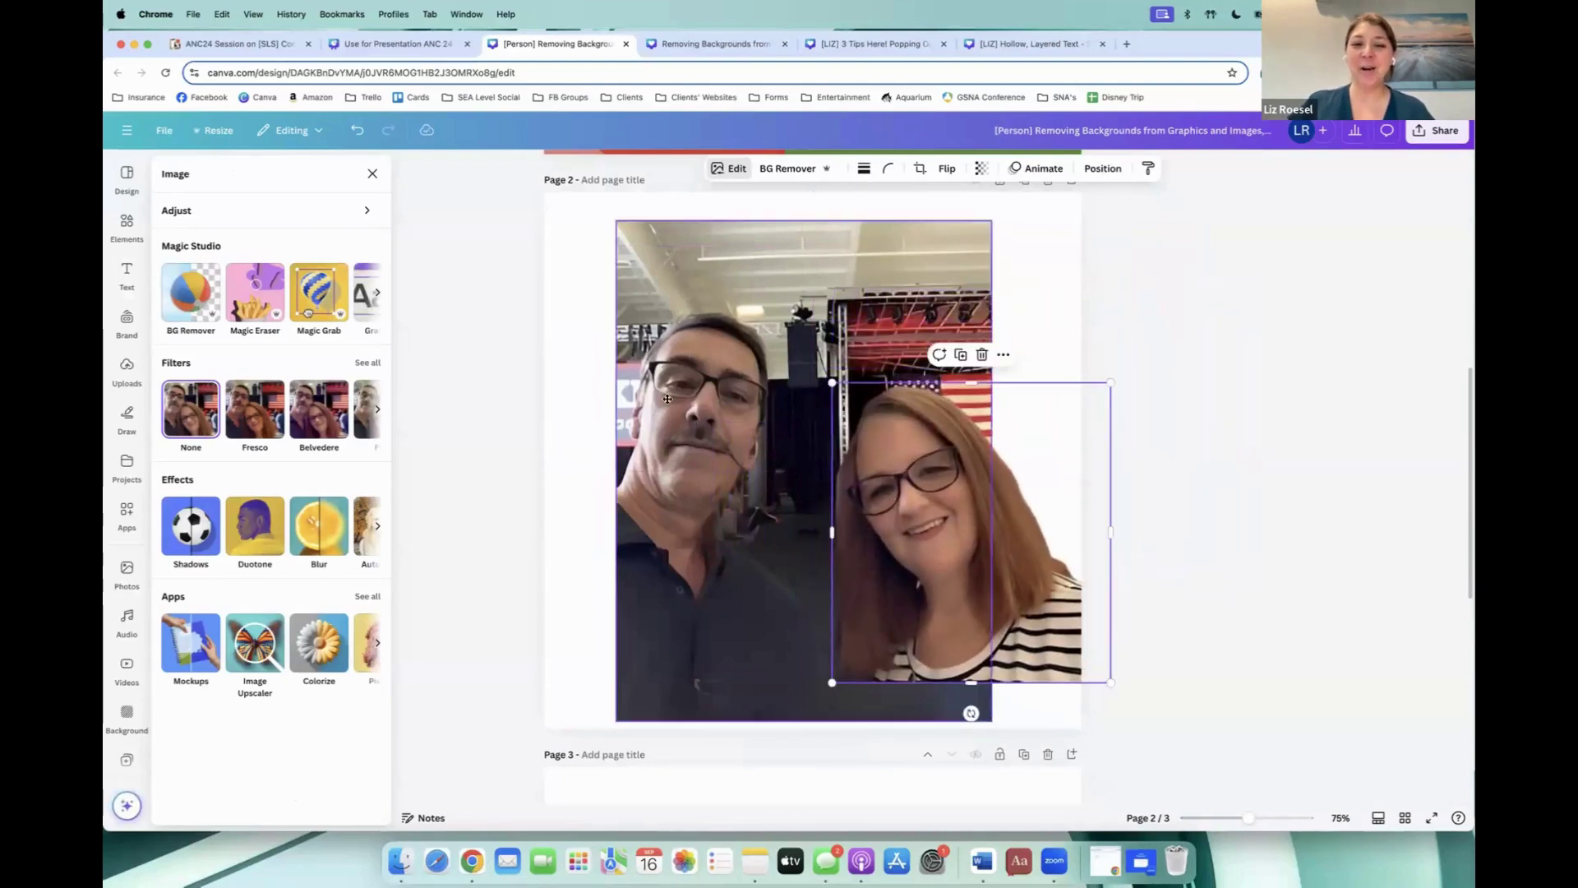
Step: Move the remaining photo of the man aside and delete it from page 2
drag(667, 398, 616, 407)
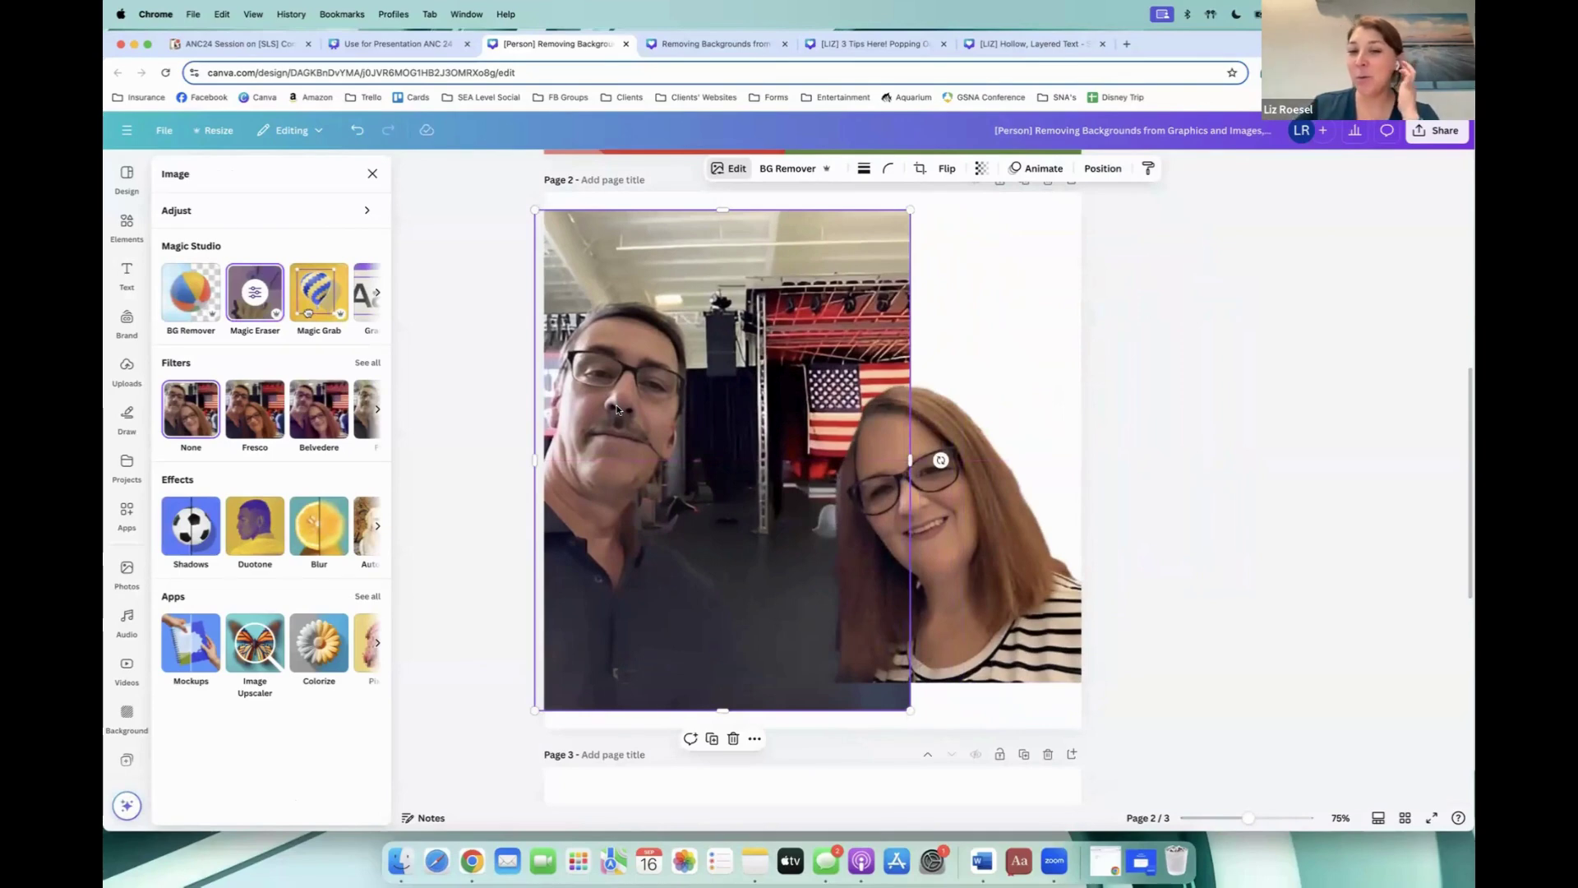
mouse_move(691, 451)
mouse_down()
mouse_move(696, 438)
mouse_move(704, 476)
mouse_up()
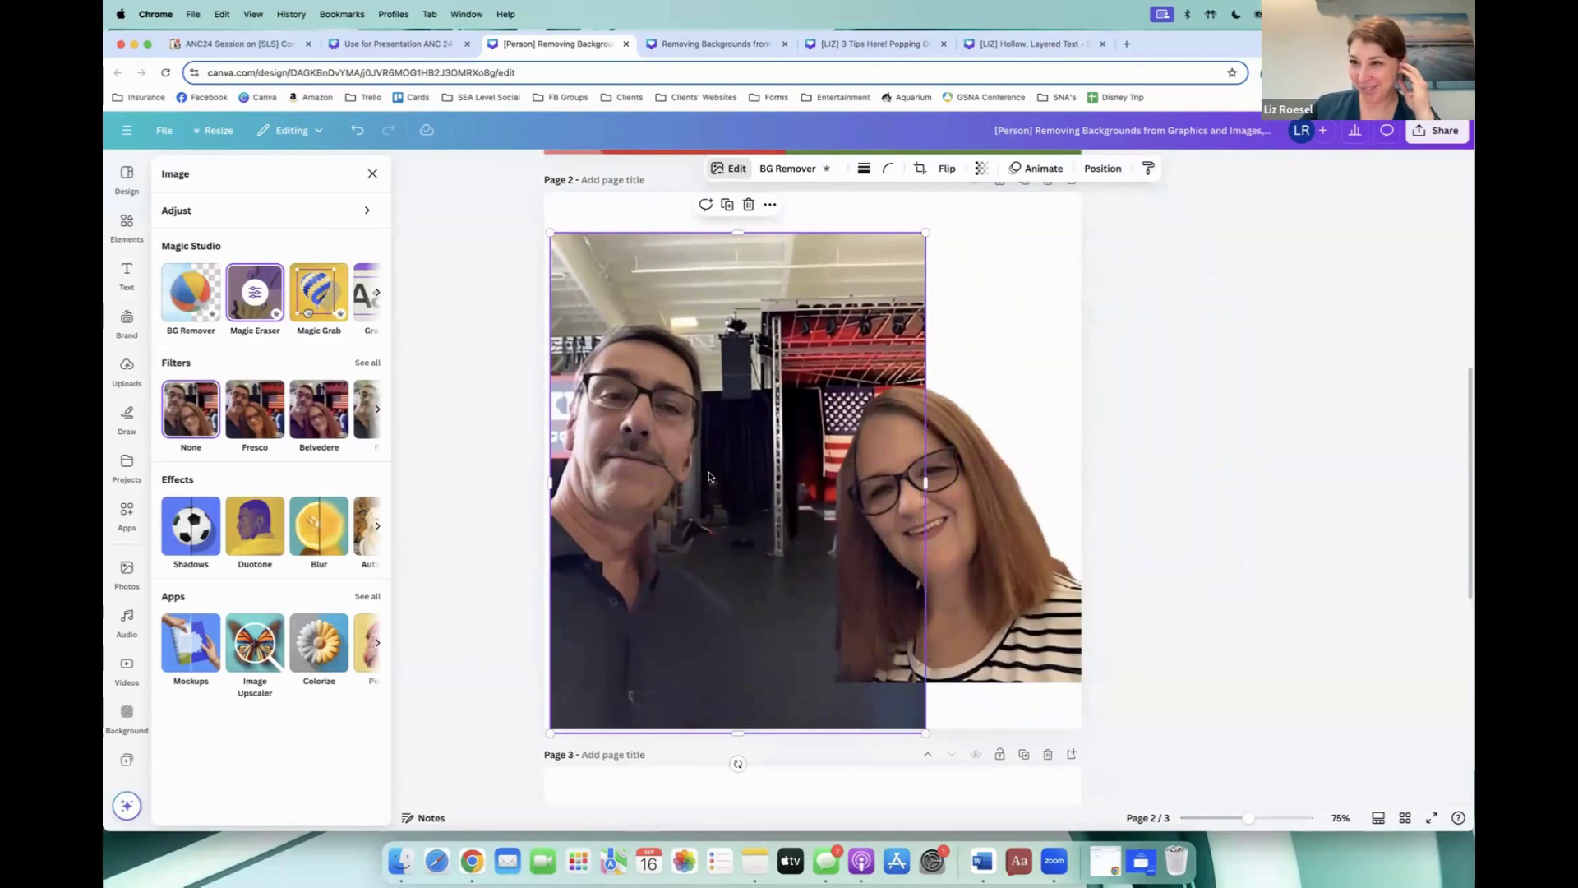
drag(709, 470, 693, 455)
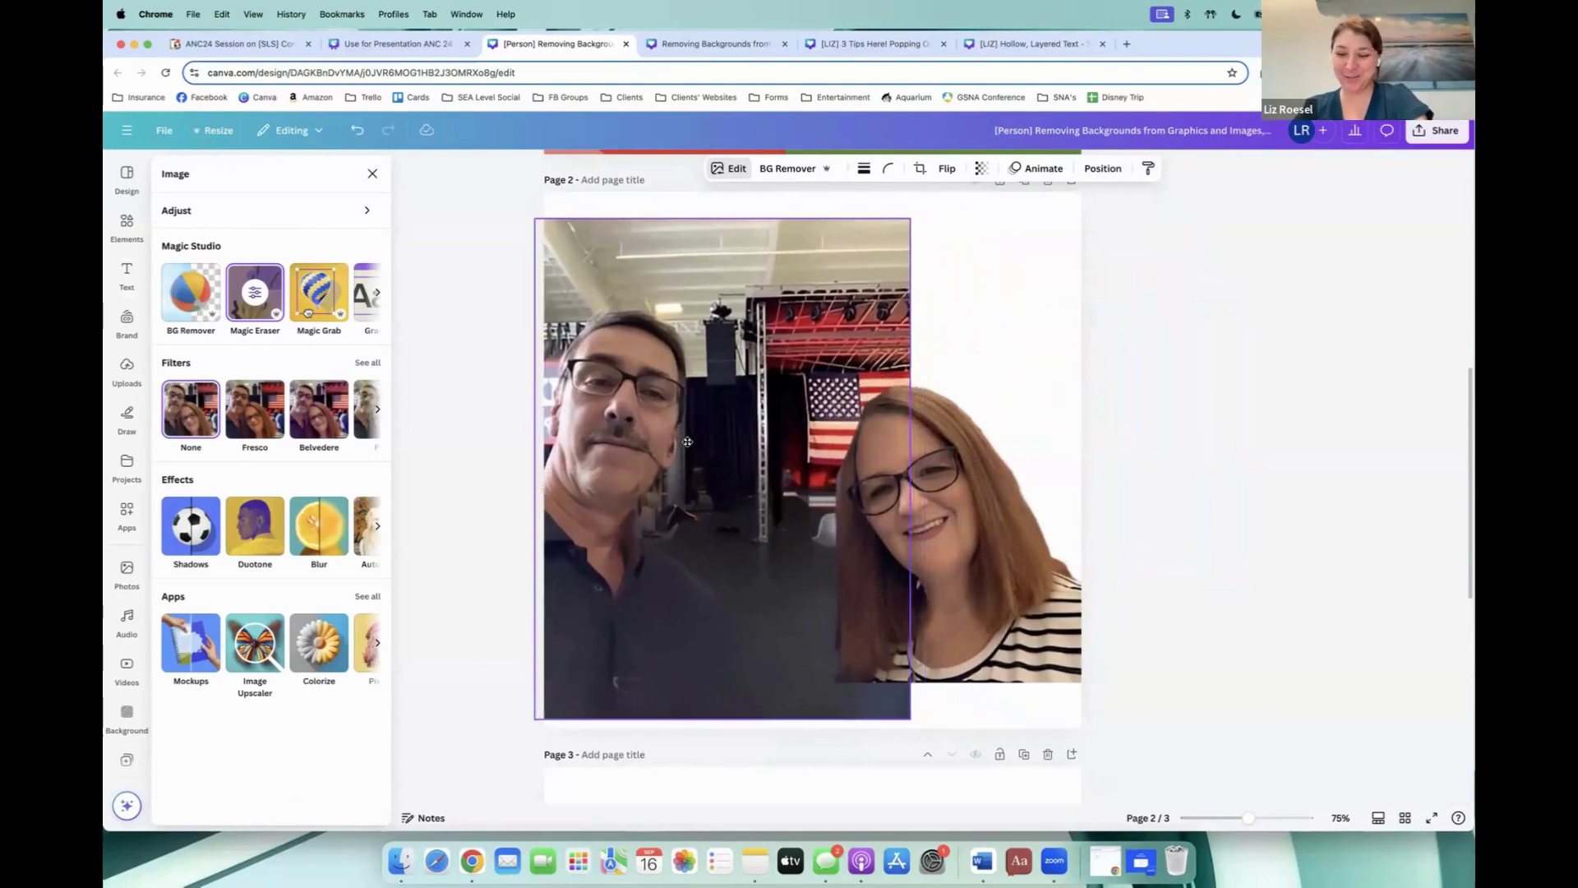
key(Delete)
Step: Reposition the woman's cutout on page 2 and rotate it clockwise until her head is upright
drag(828, 443, 766, 412)
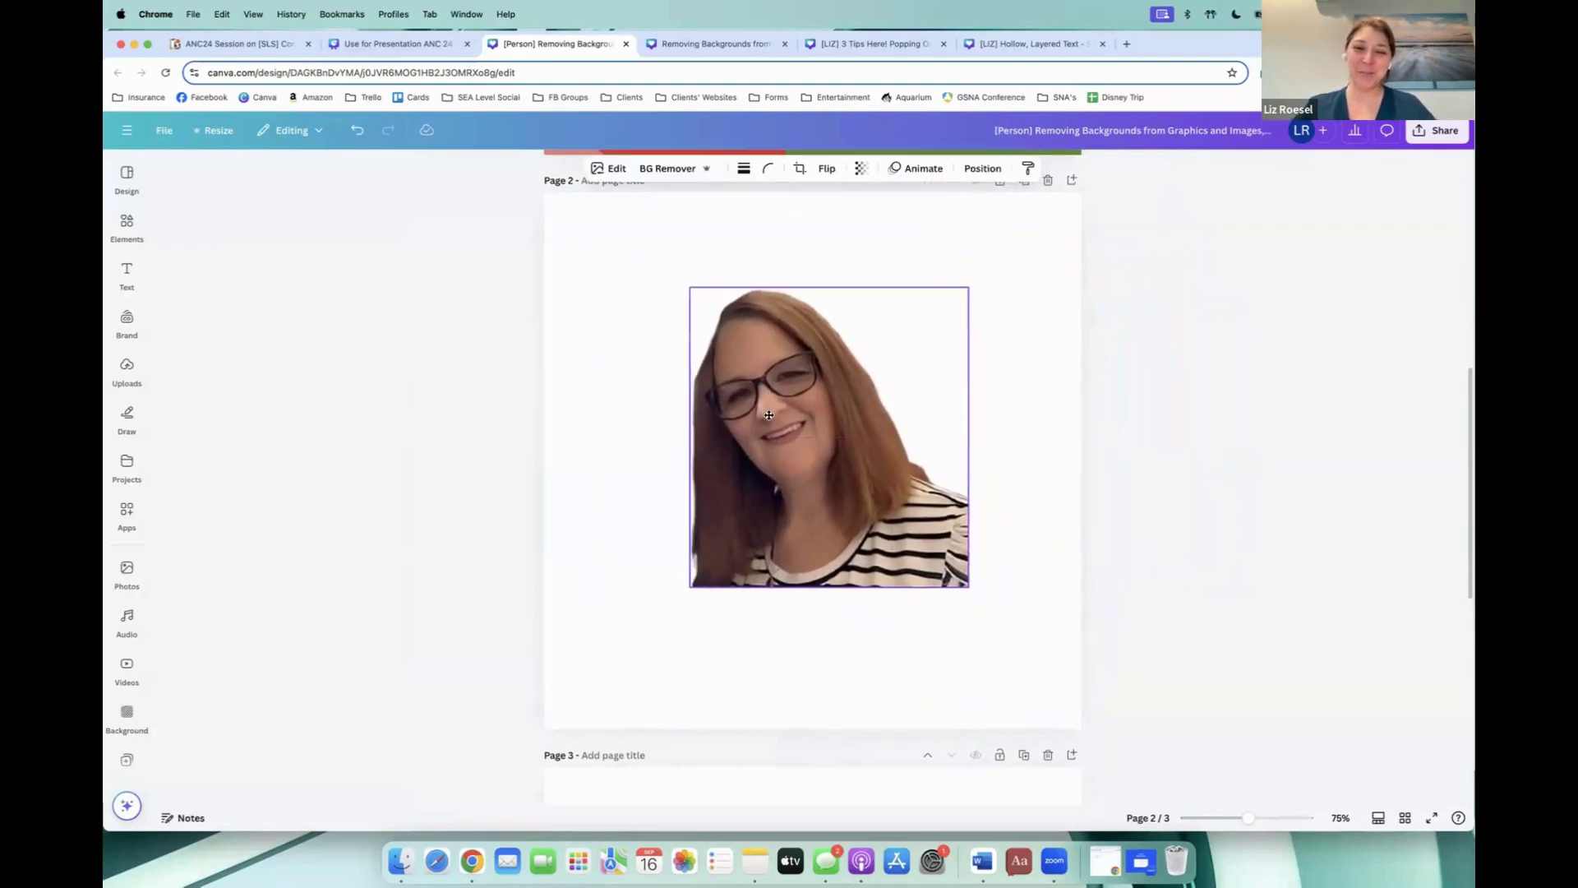
scroll(767, 412, up, 5)
drag(816, 613, 757, 601)
scroll(789, 608, down, 3)
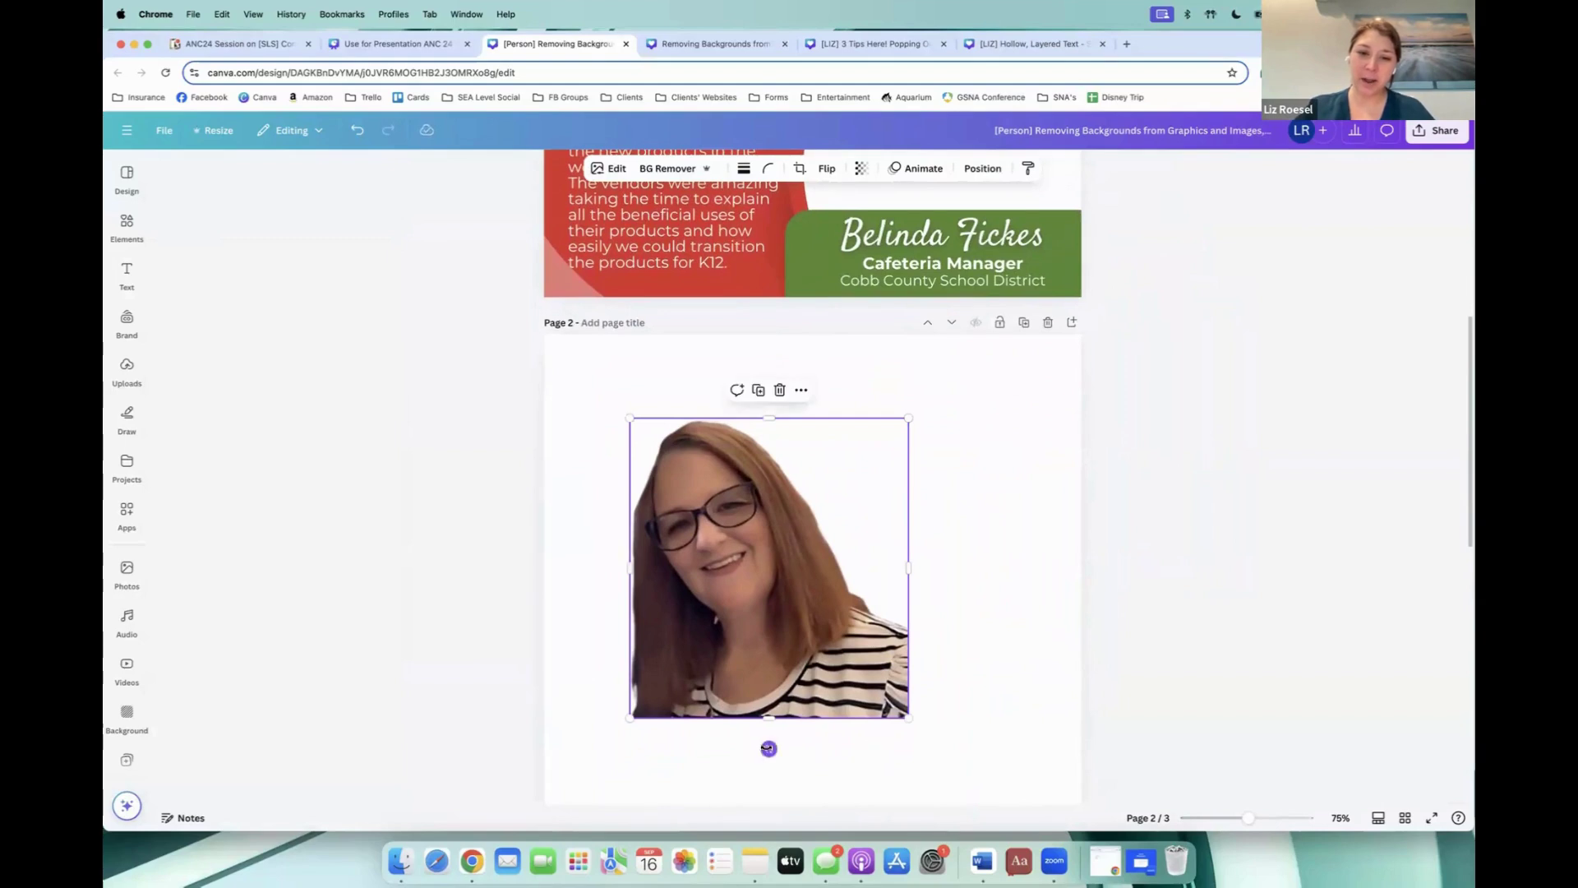
drag(768, 747, 704, 732)
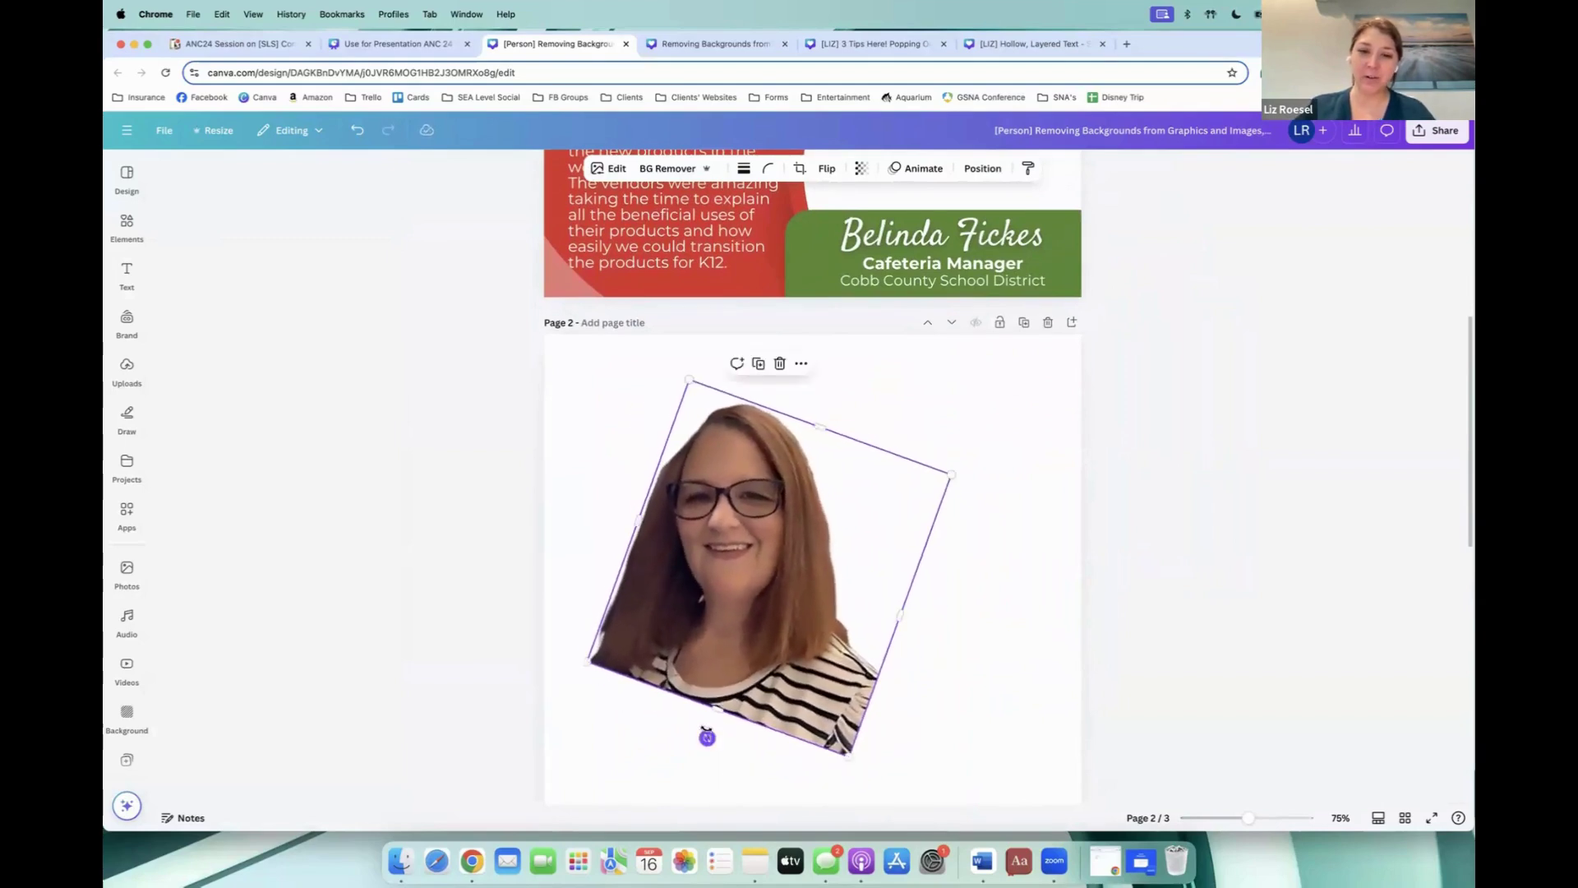
Step: Move the woman's cutout to page 1, over the white circle of the GSNA Member Spotlight graphic
scroll(740, 575, up, 2)
drag(755, 551, 893, 343)
scroll(903, 345, up, 3)
drag(1005, 336, 1037, 343)
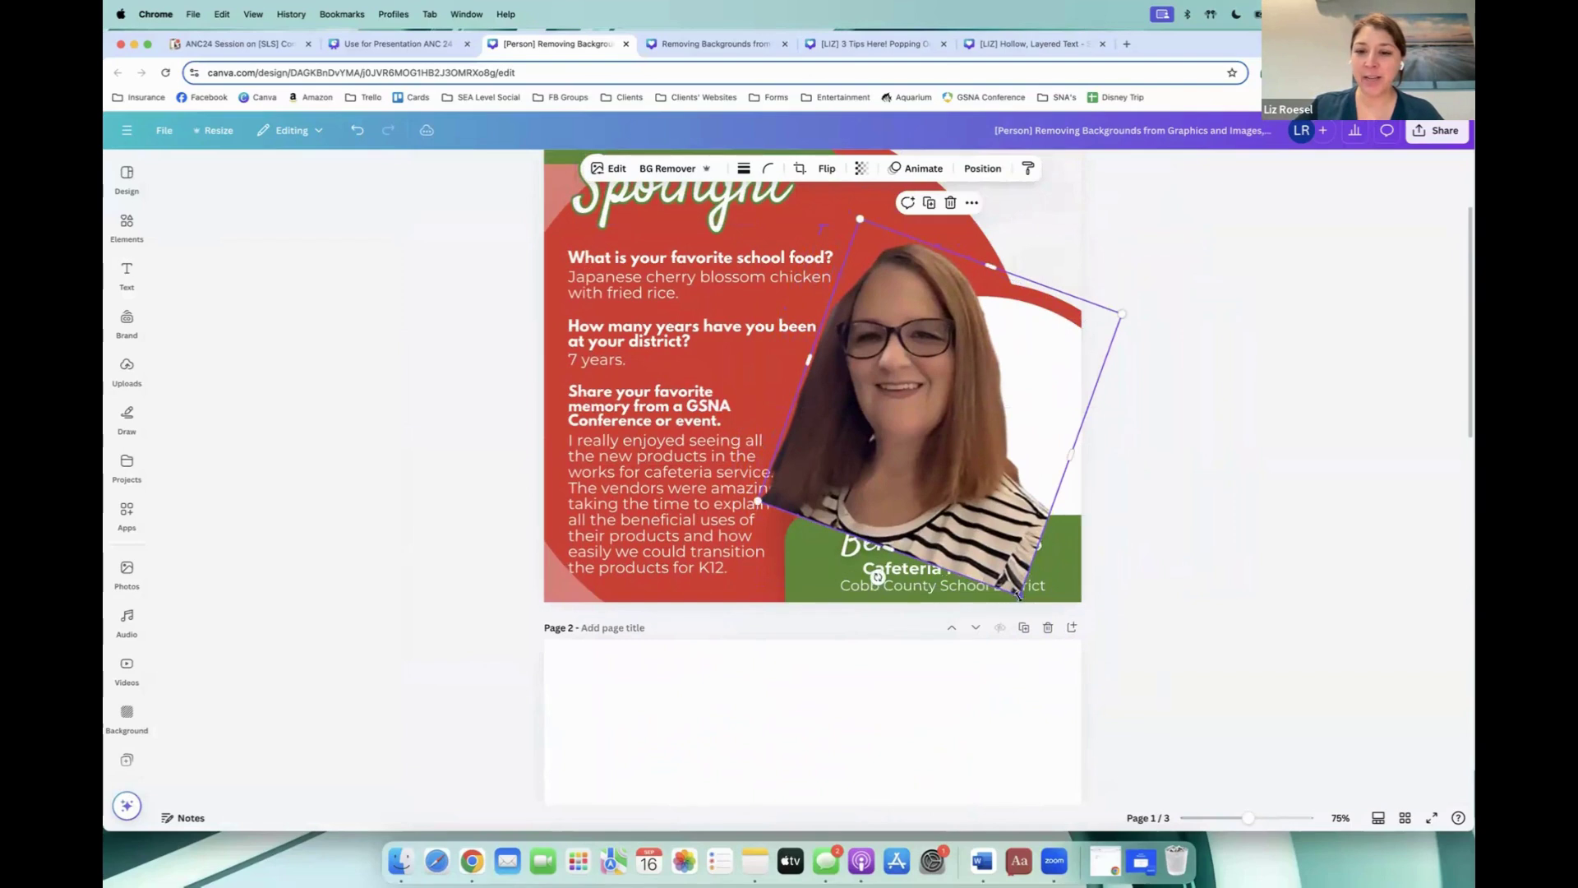
Step: Move the woman's cutout over the white circle on page 1 and enlarge it slightly to fill the space
drag(960, 470, 988, 475)
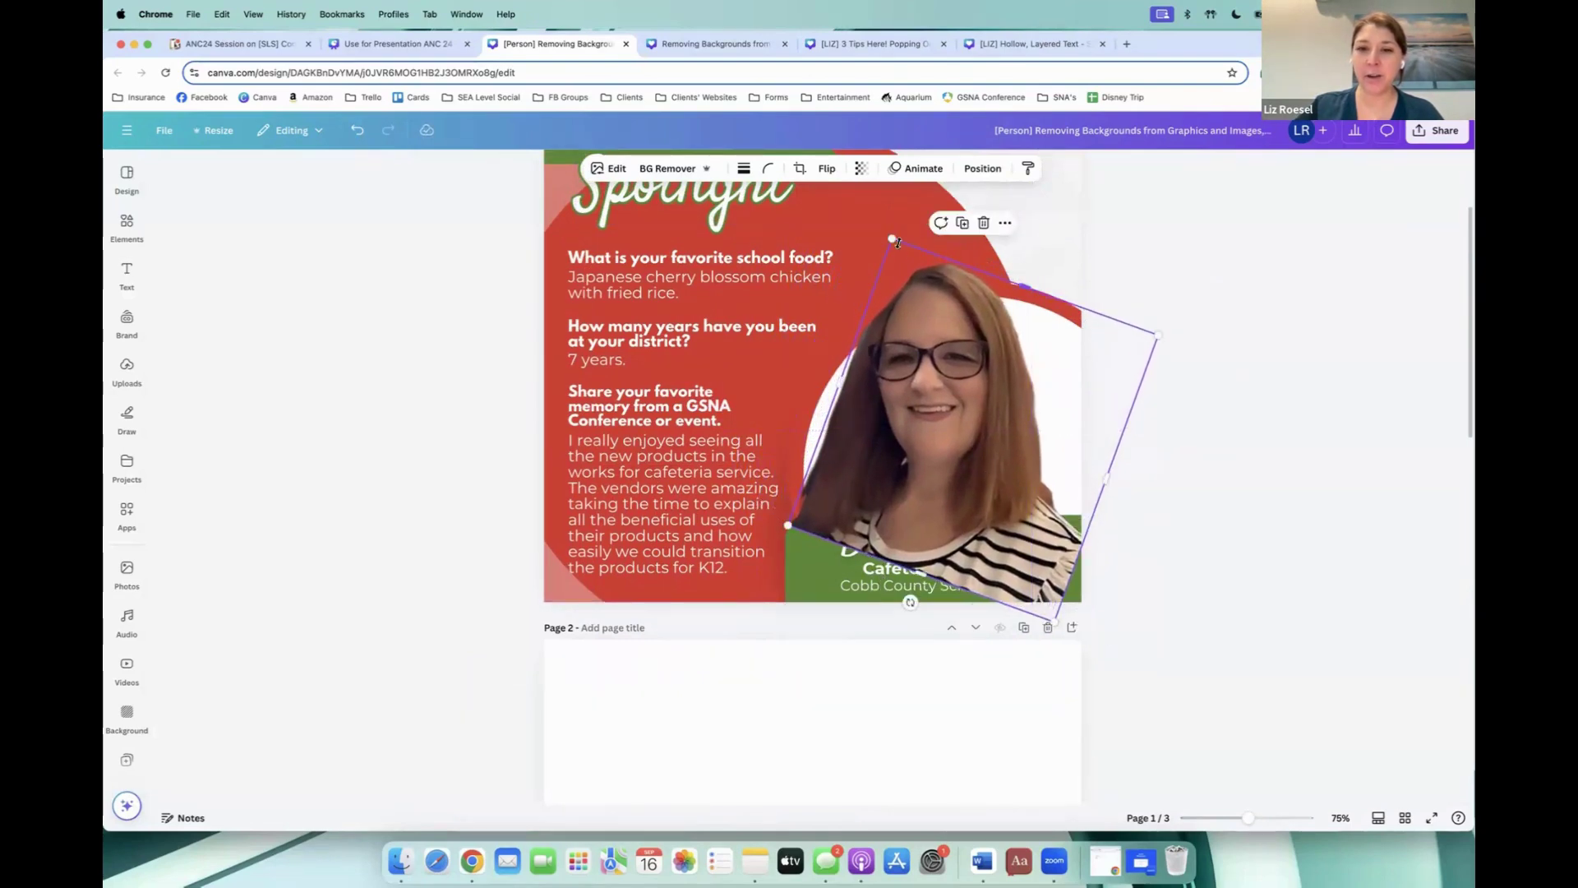
drag(892, 240, 886, 222)
drag(912, 357, 920, 362)
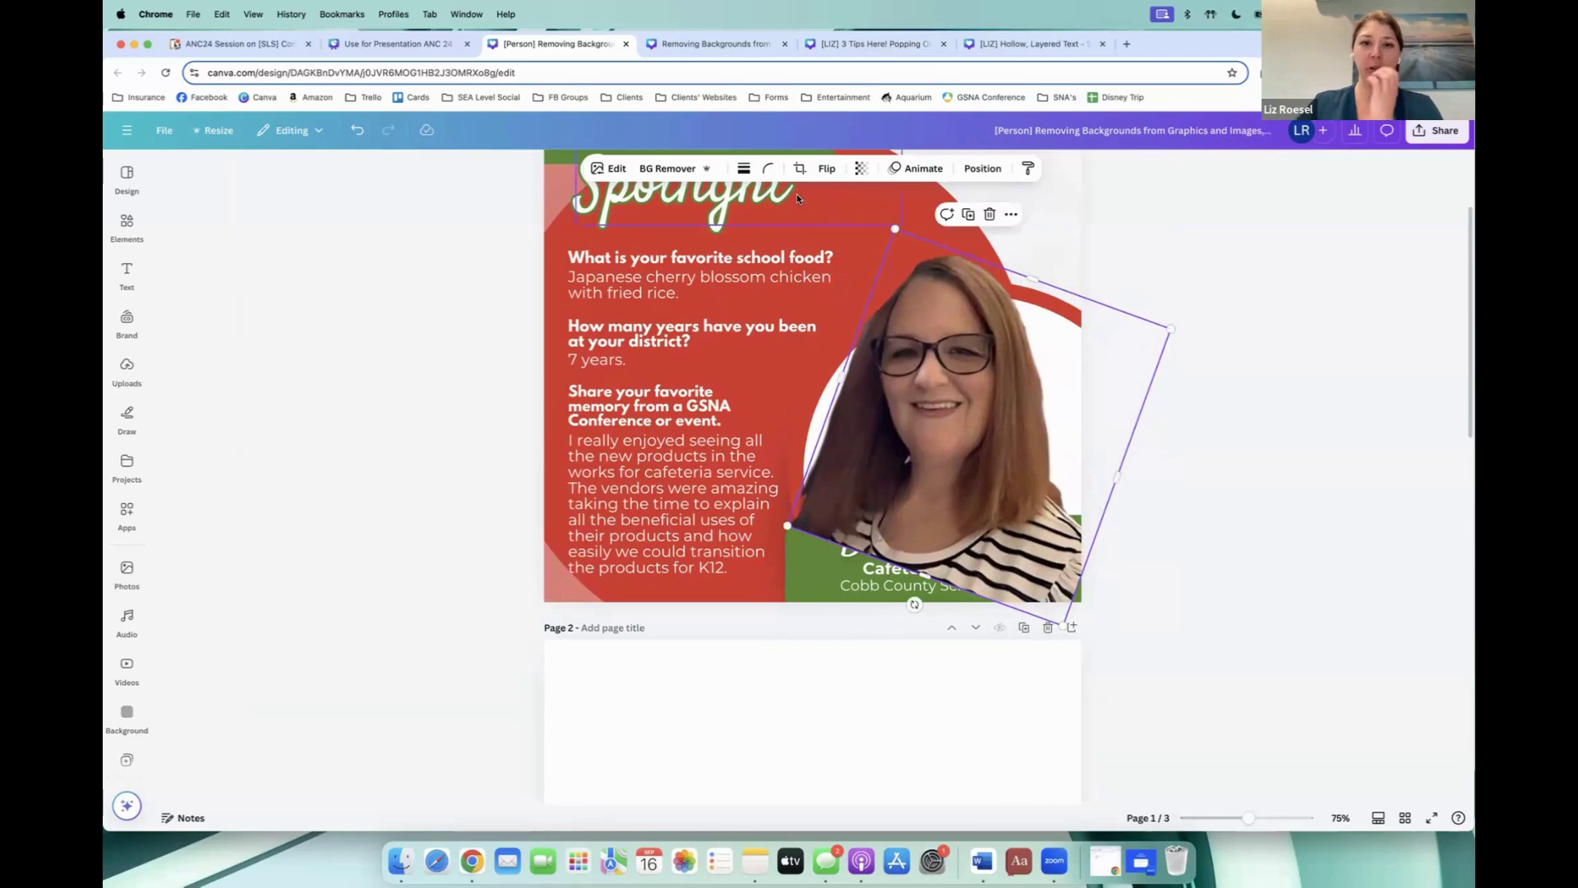
Step: Send the woman's cutout two levels backward so it sits behind the green name banner
click(984, 169)
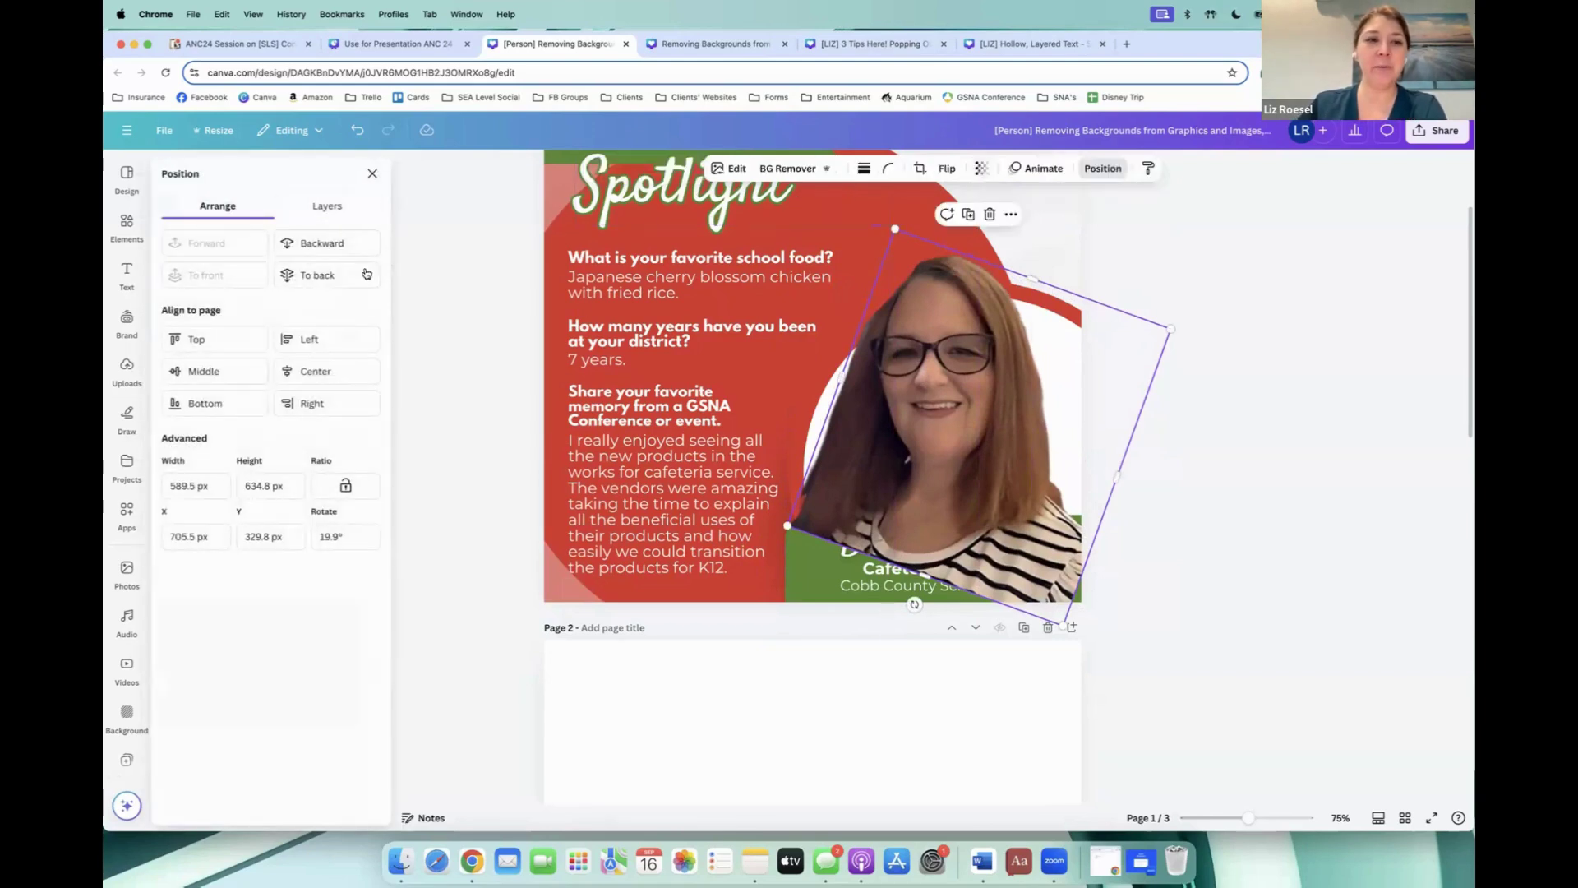
click(307, 244)
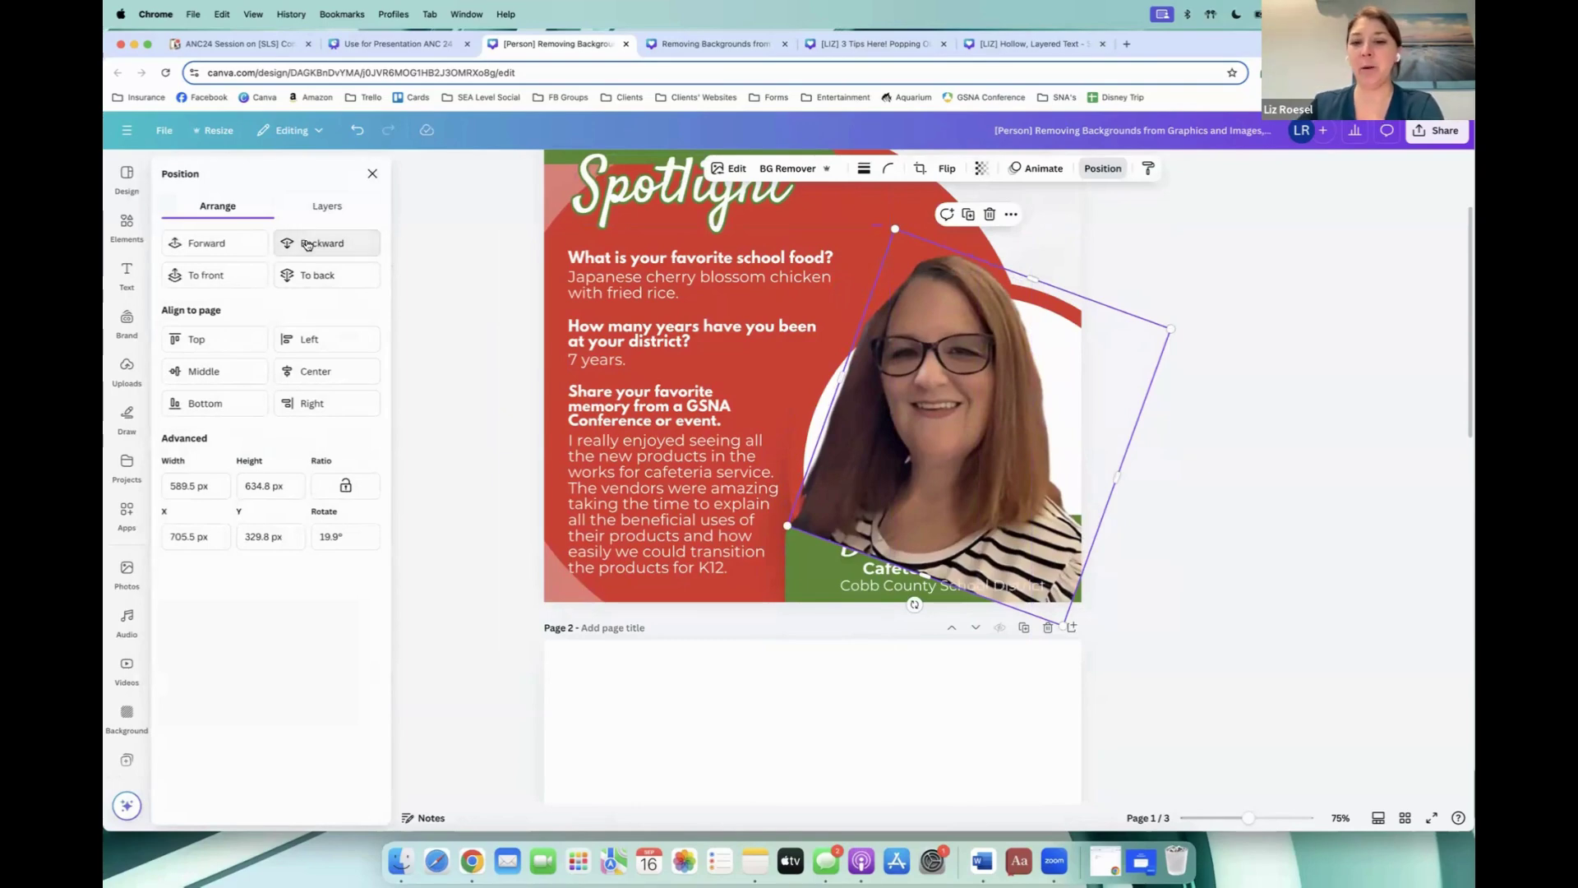
click(308, 244)
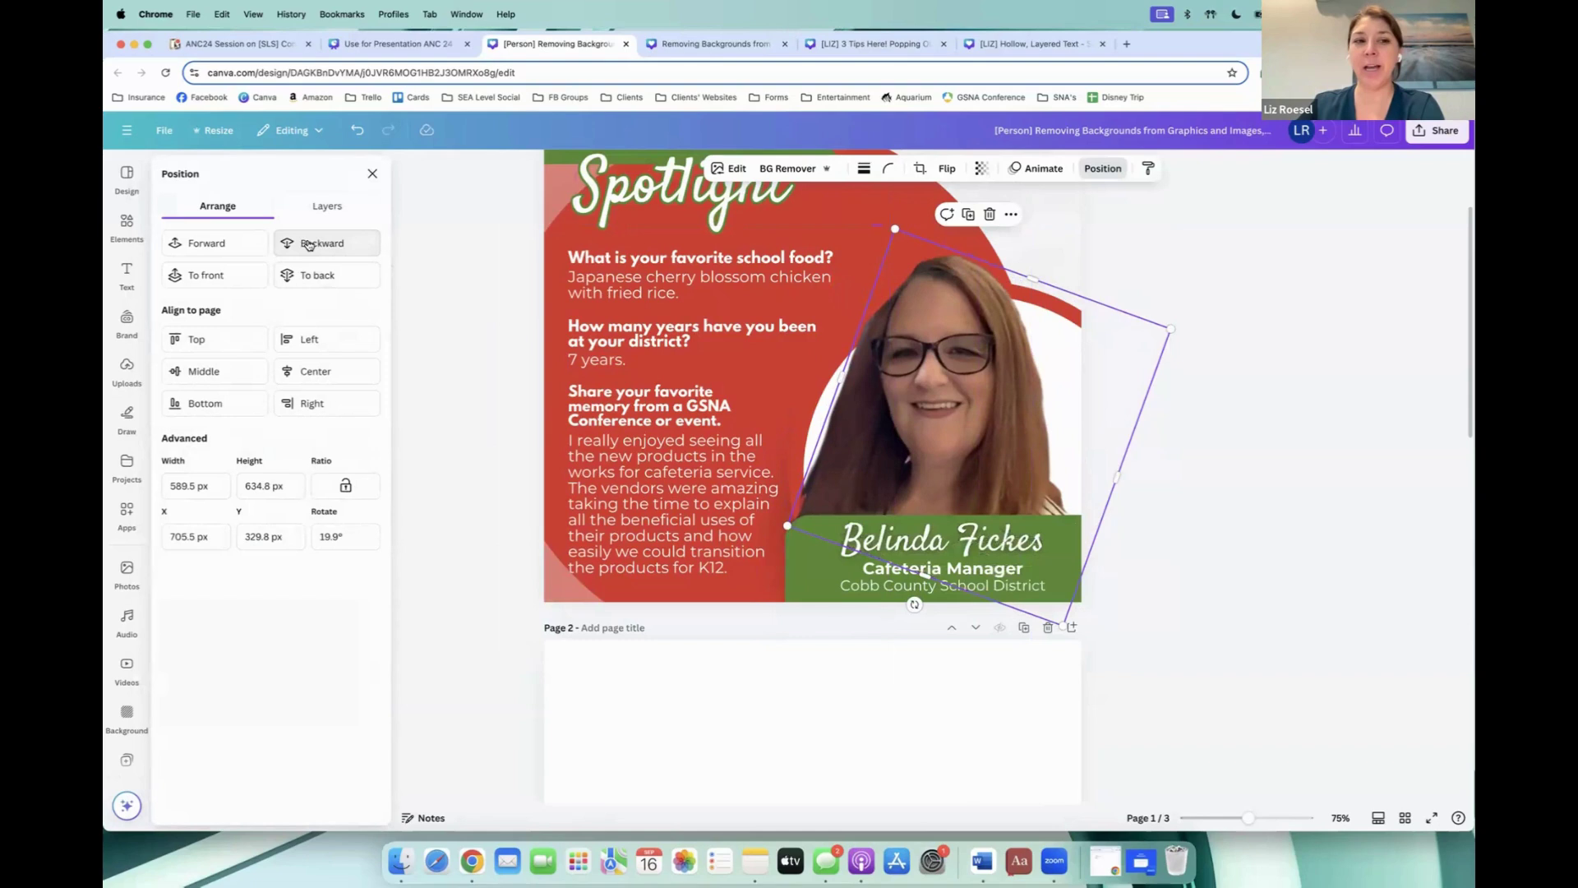
Step: Examine the cutout's place in the page's layer list and review the whole Member Spotlight graphic
click(336, 208)
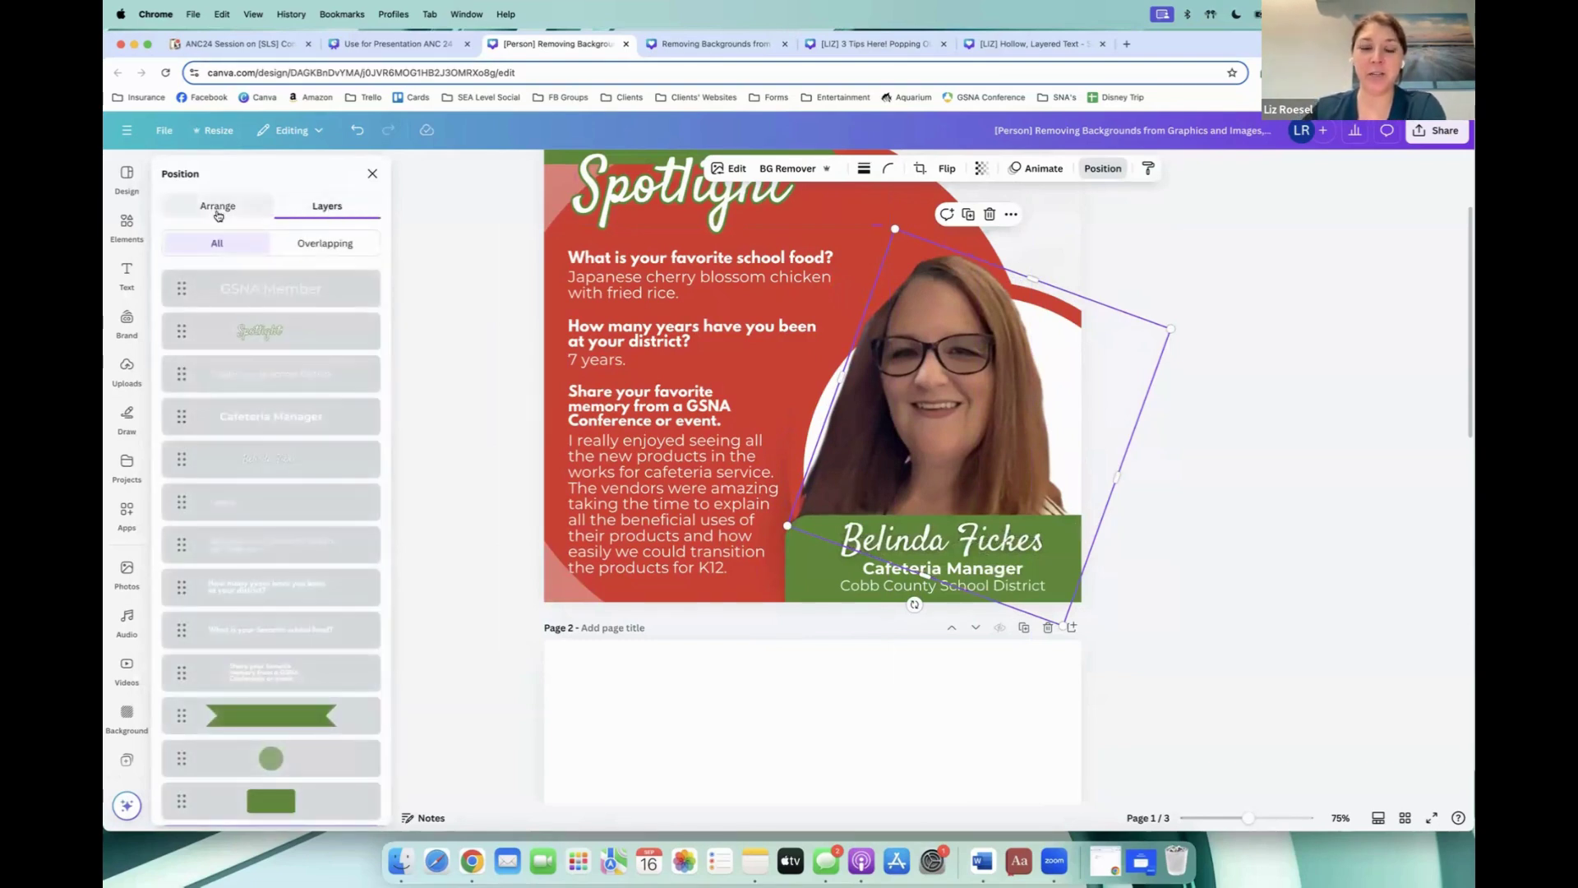
scroll(271, 435, down, 5)
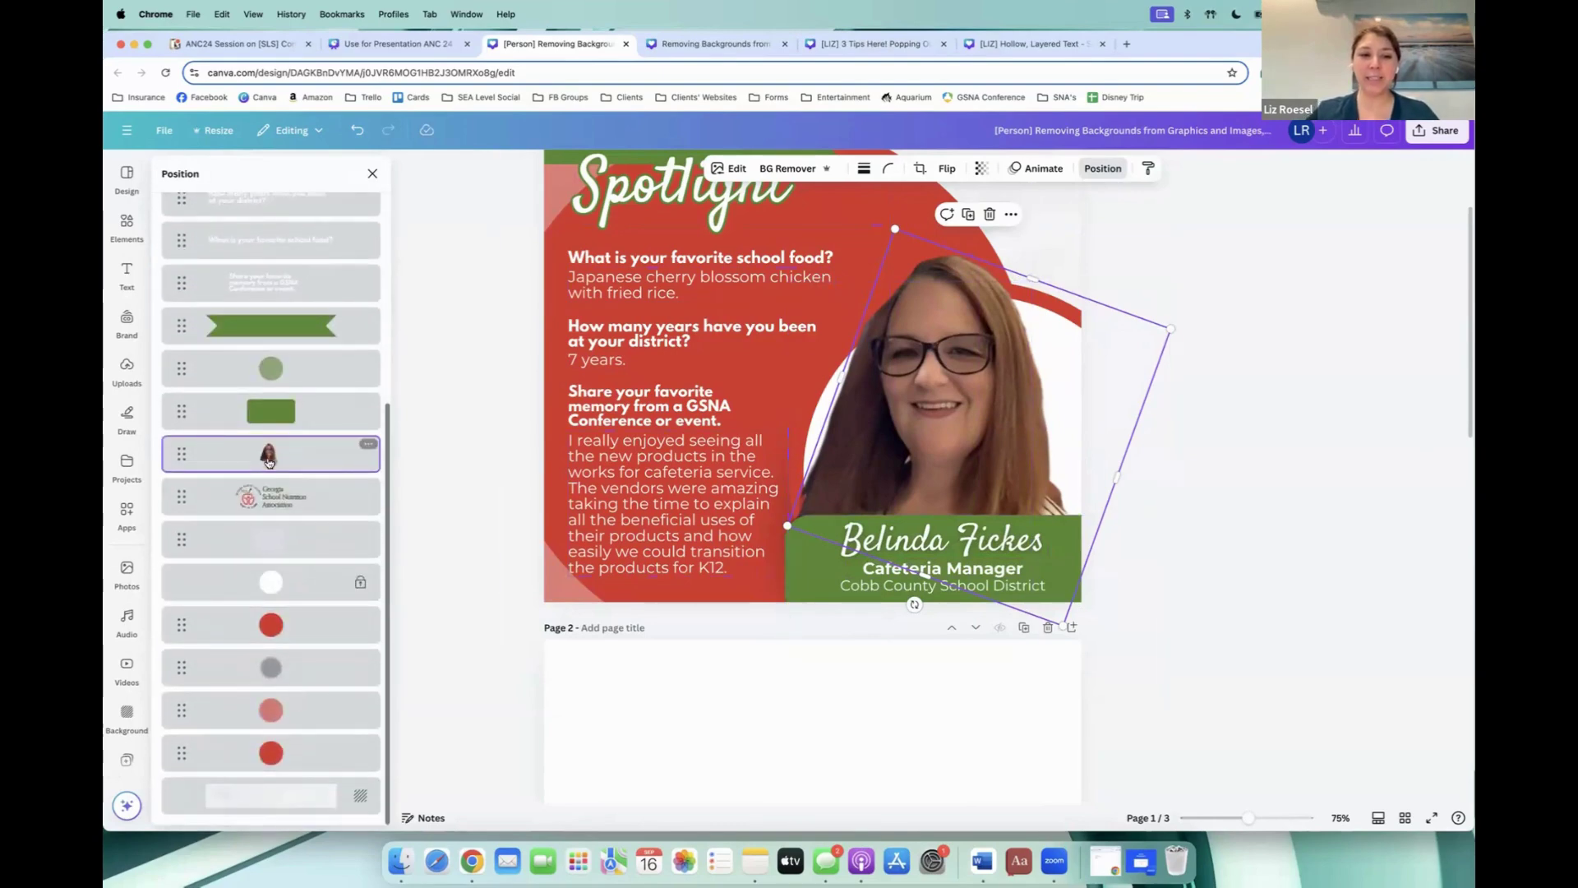
mouse_move(268, 445)
mouse_down()
mouse_move(270, 413)
mouse_move(279, 452)
mouse_up()
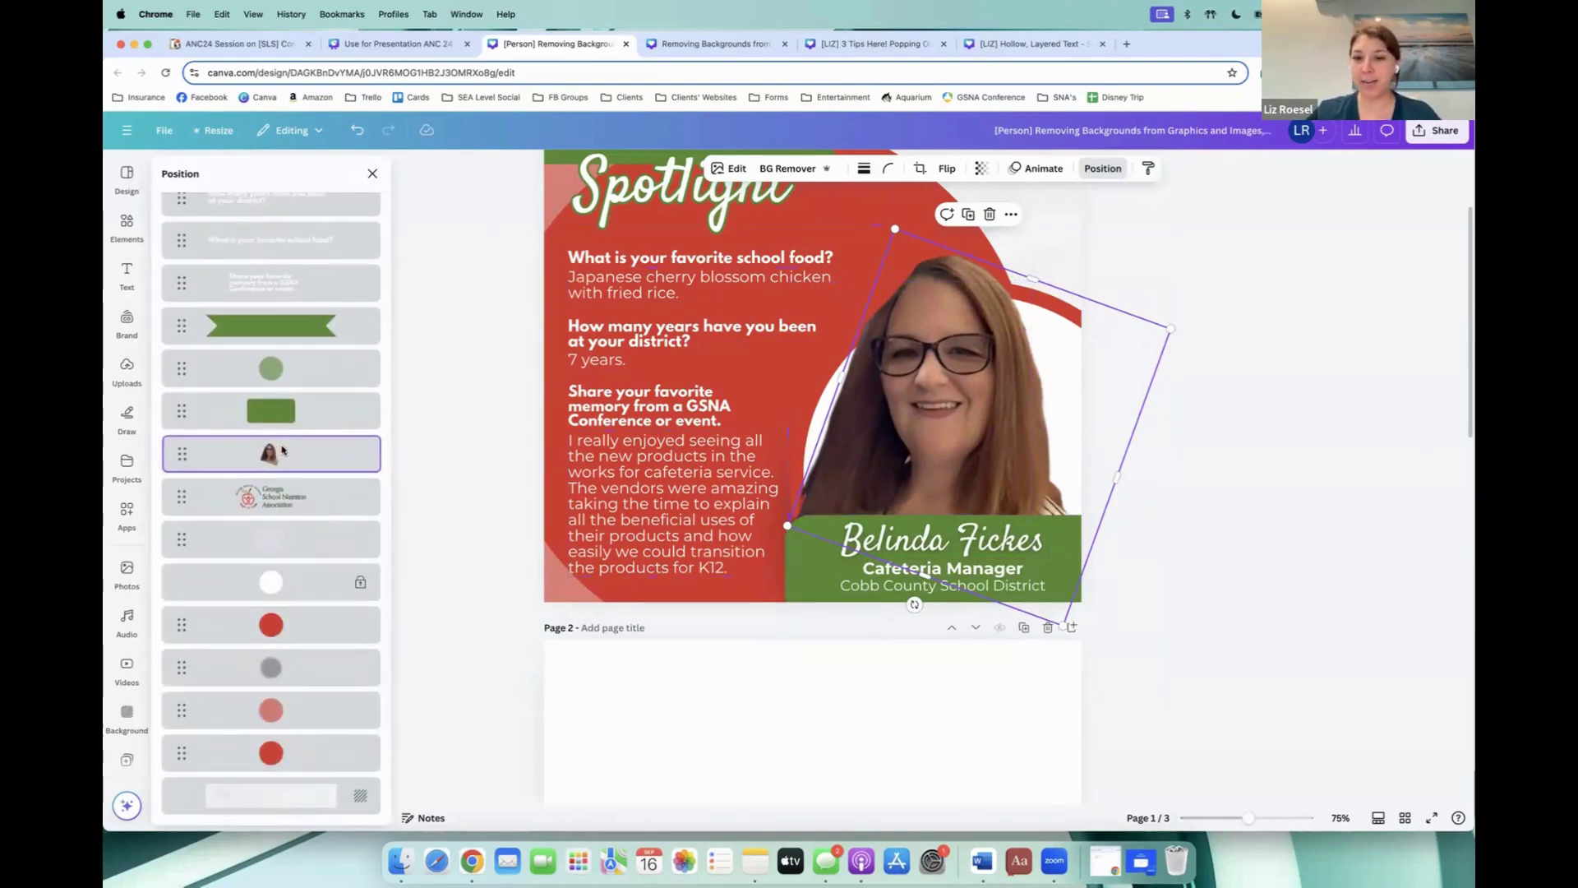
scroll(281, 452, up, 5)
click(217, 206)
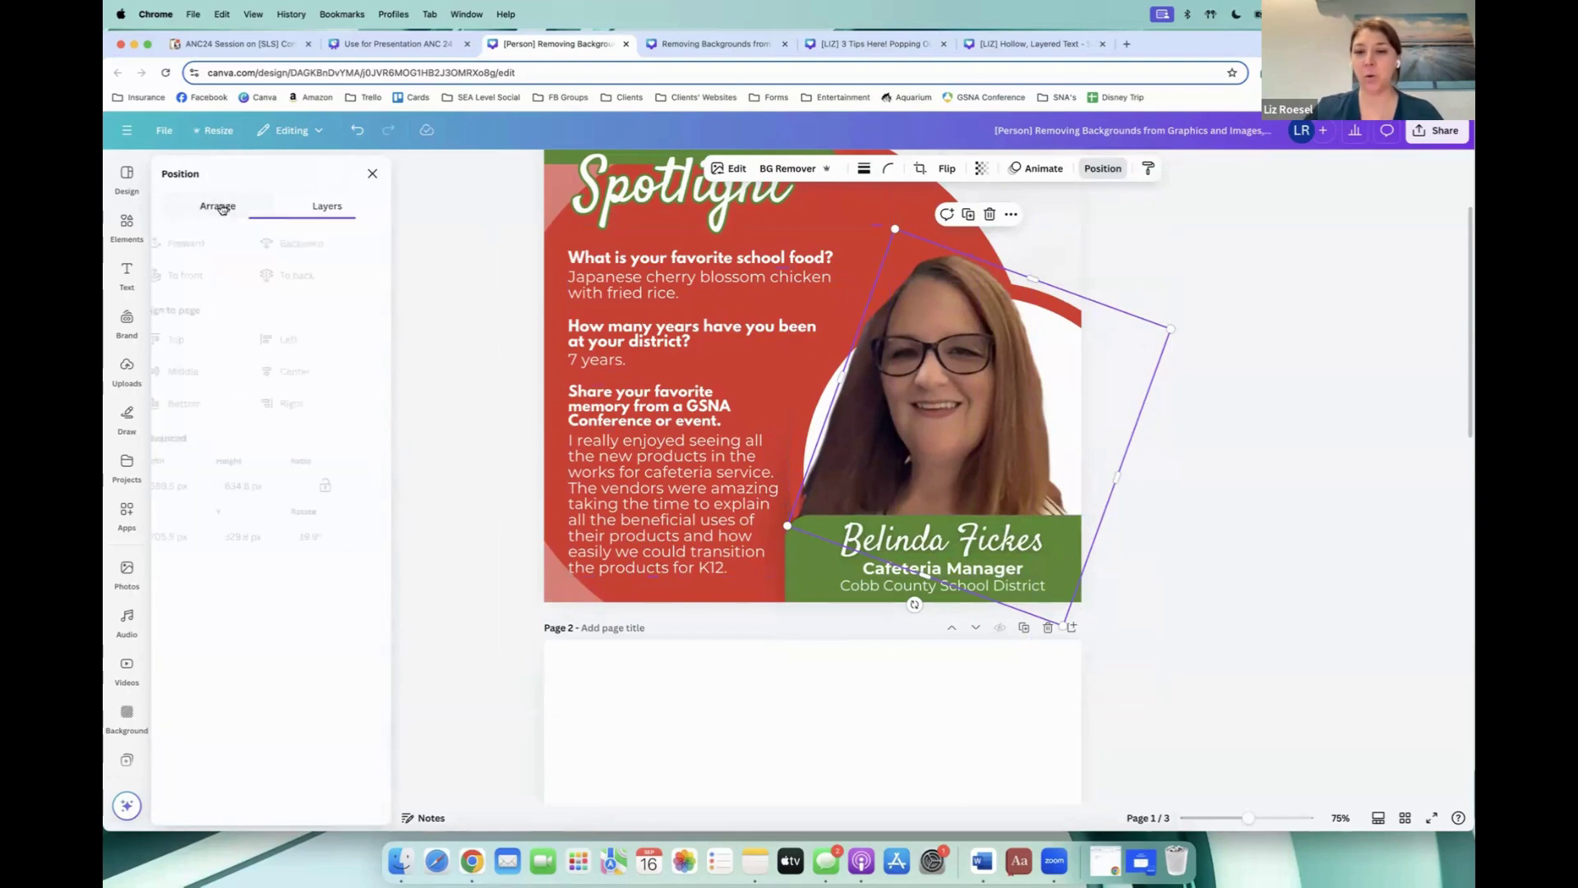
click(1223, 552)
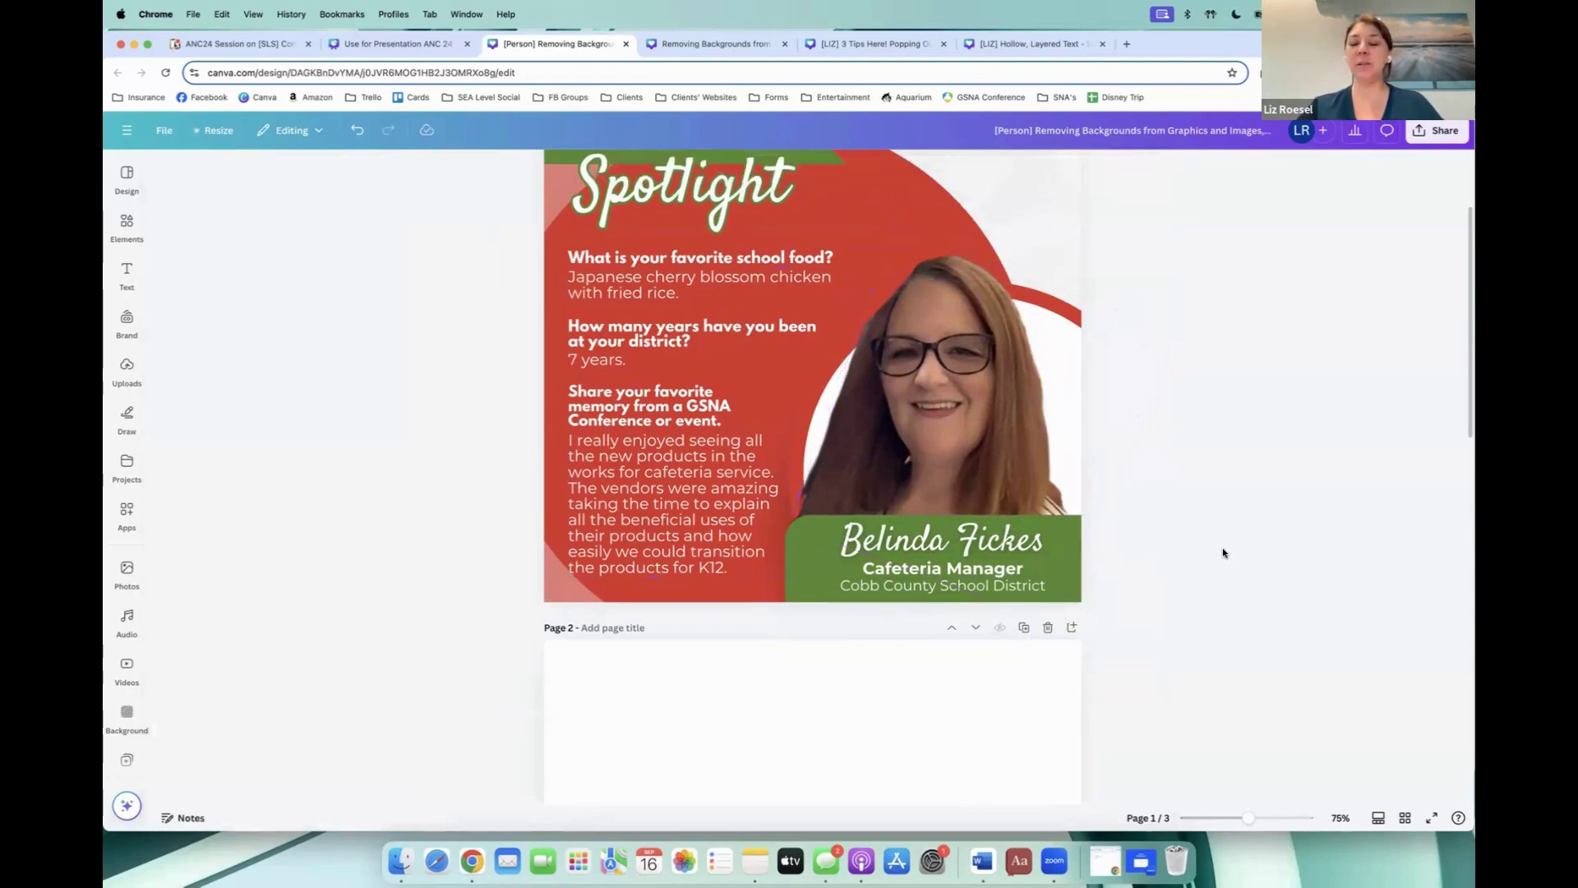
scroll(1222, 552, up, 3)
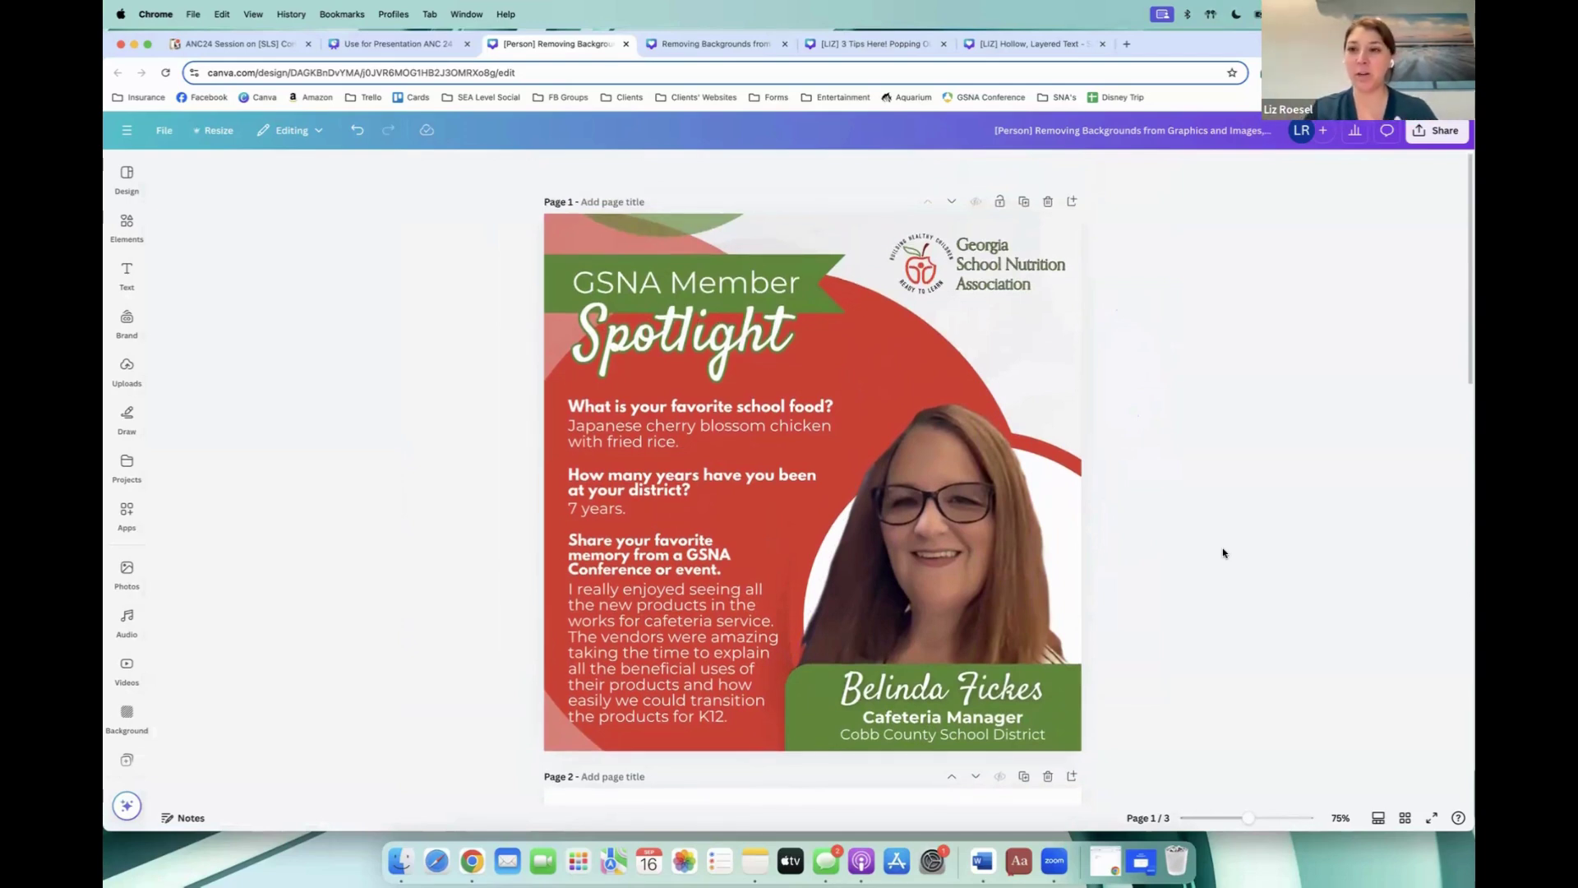
scroll(1223, 553, down, 5)
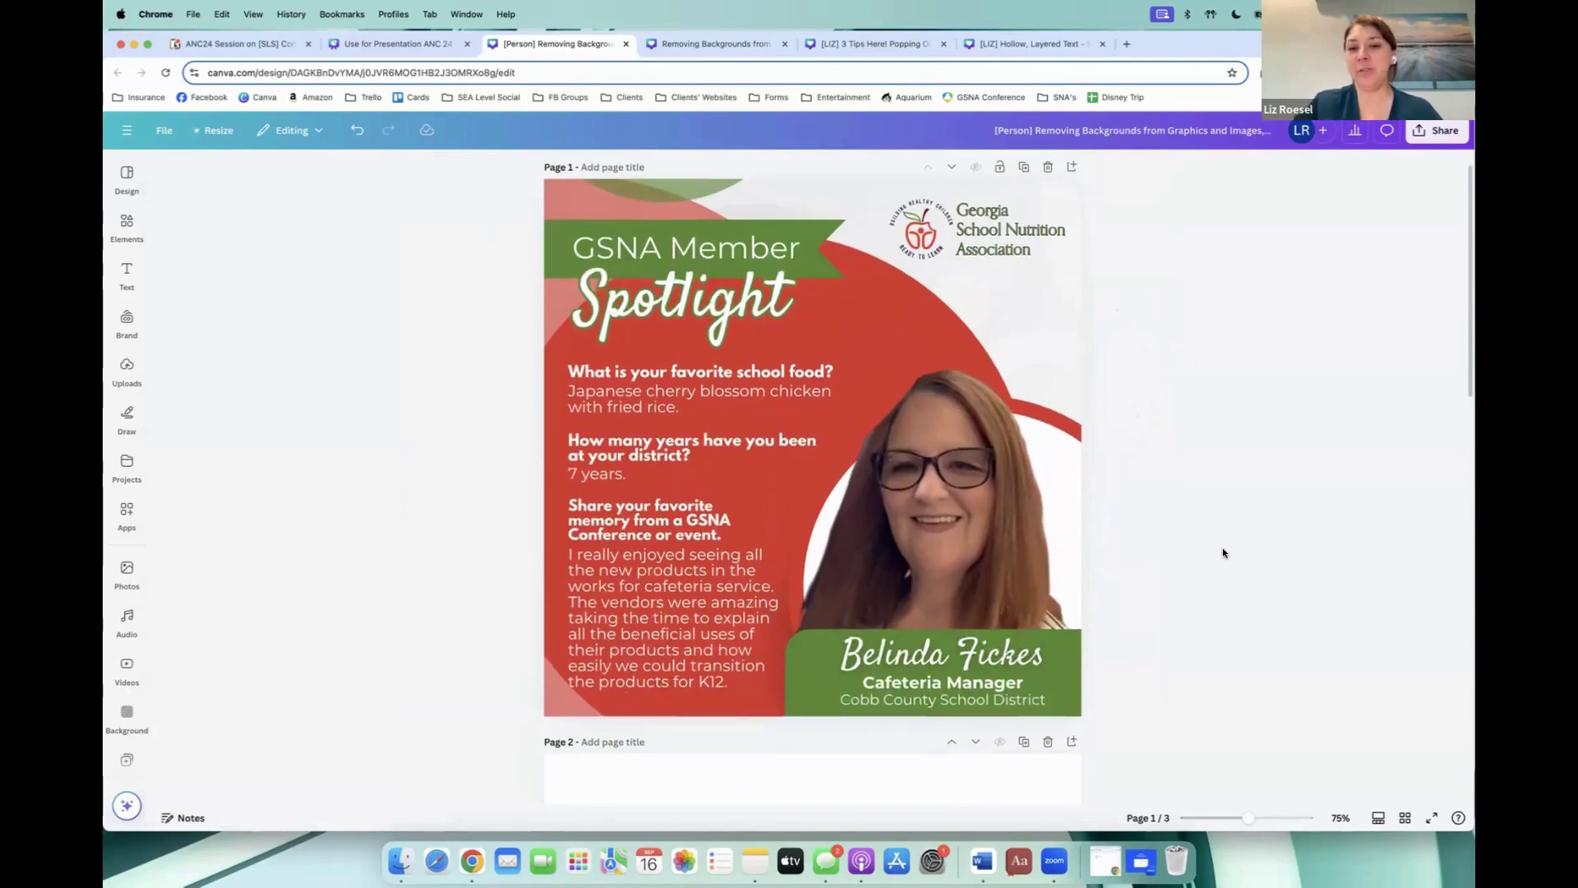
scroll(1222, 552, up, 3)
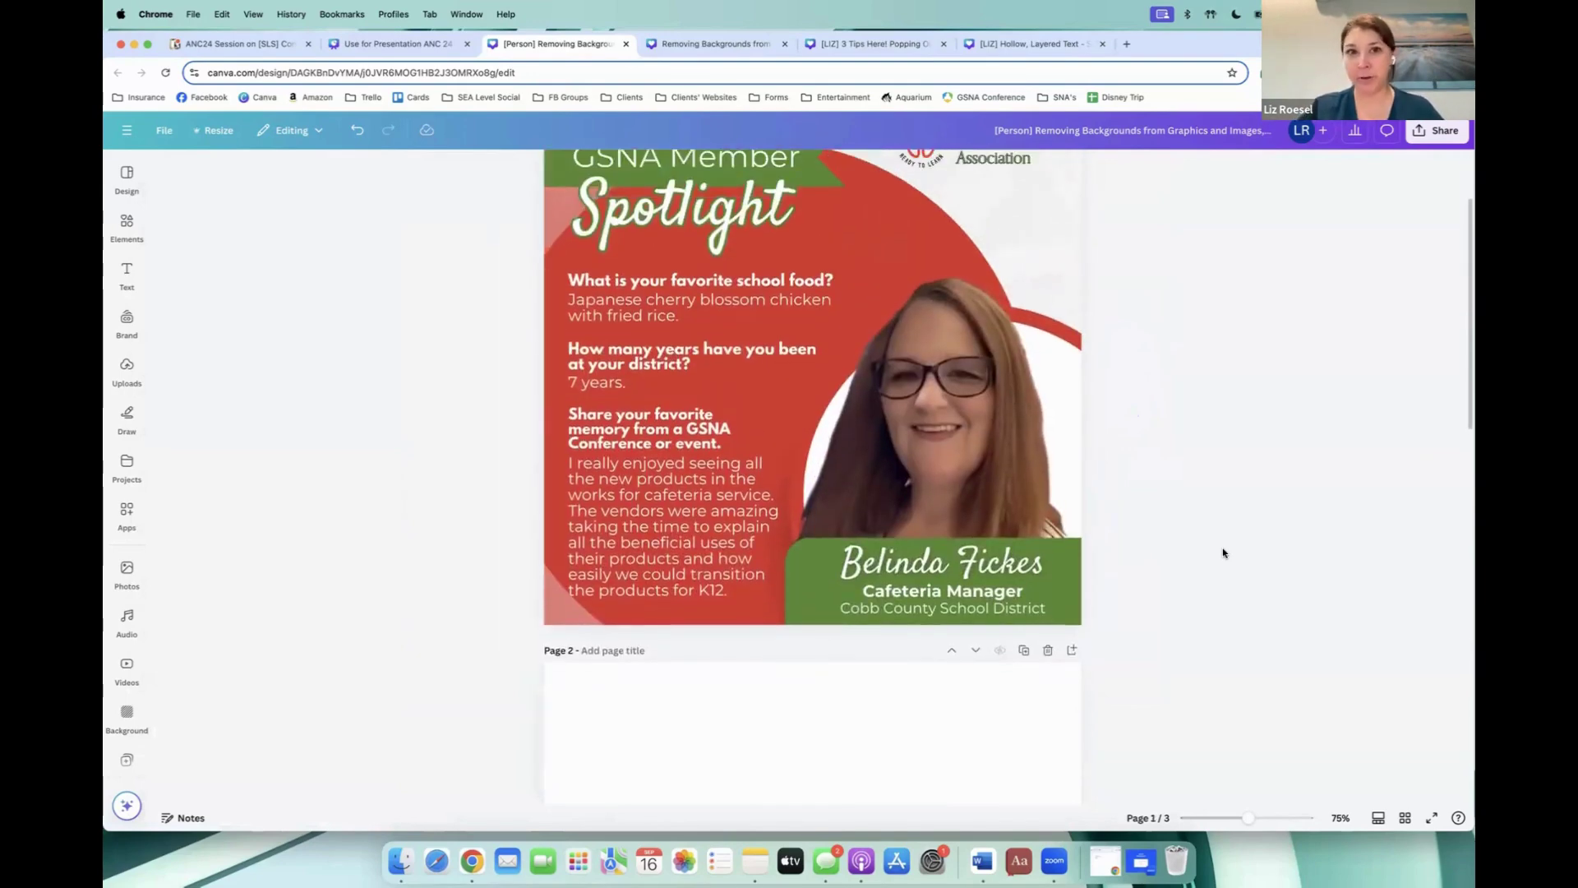
scroll(1144, 362, down, 10)
Step: Switch to the design with the parfait cup photo, enlarge the photo to the full page height and center it horizontally
click(688, 46)
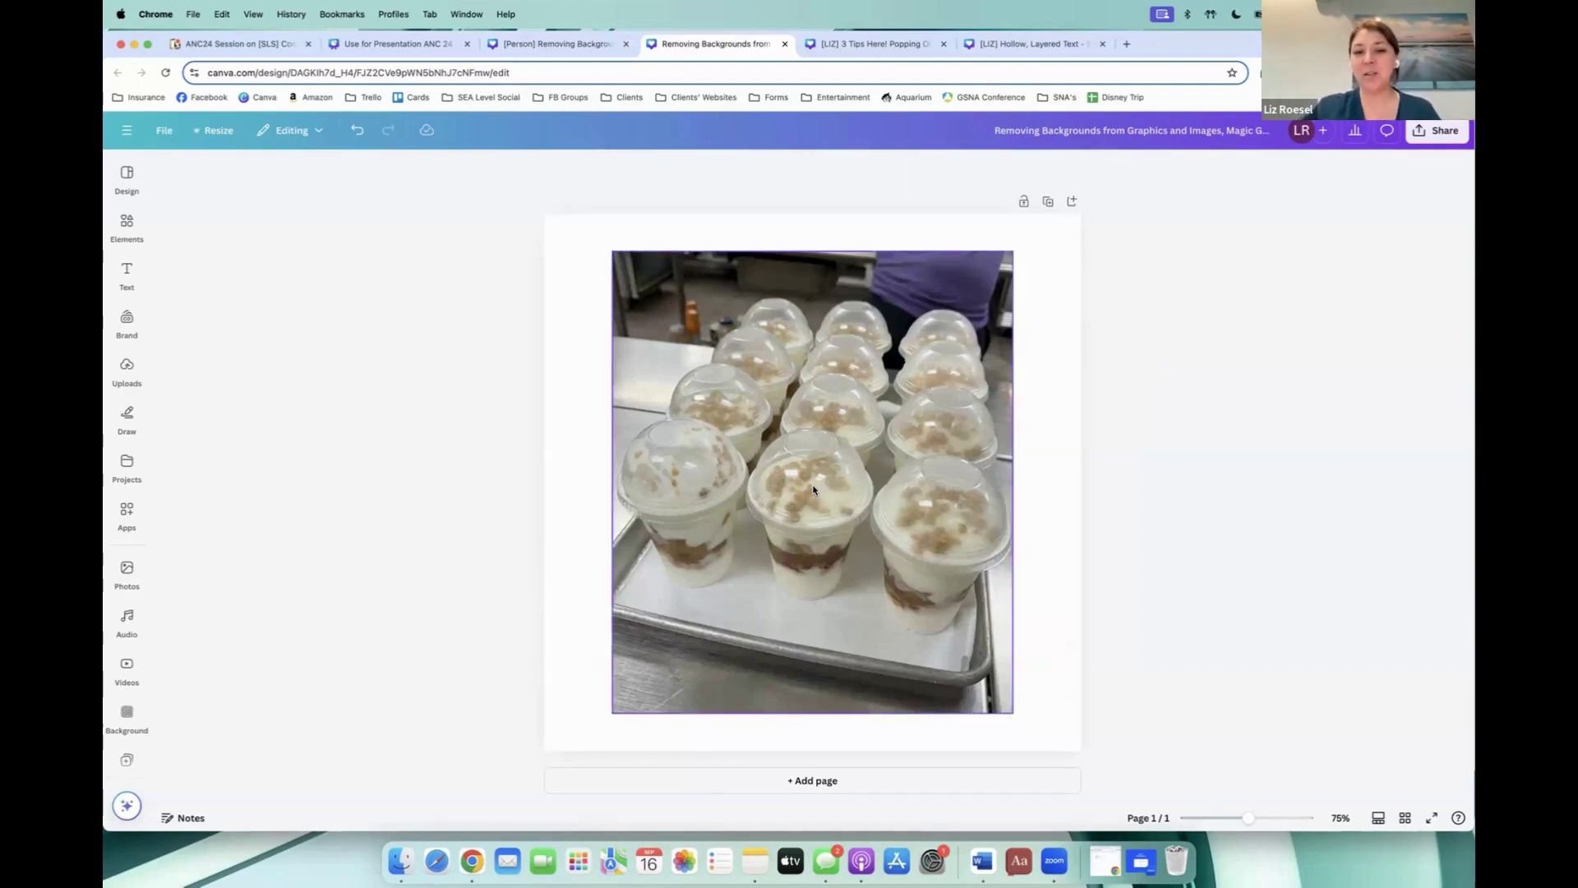
drag(802, 478, 734, 441)
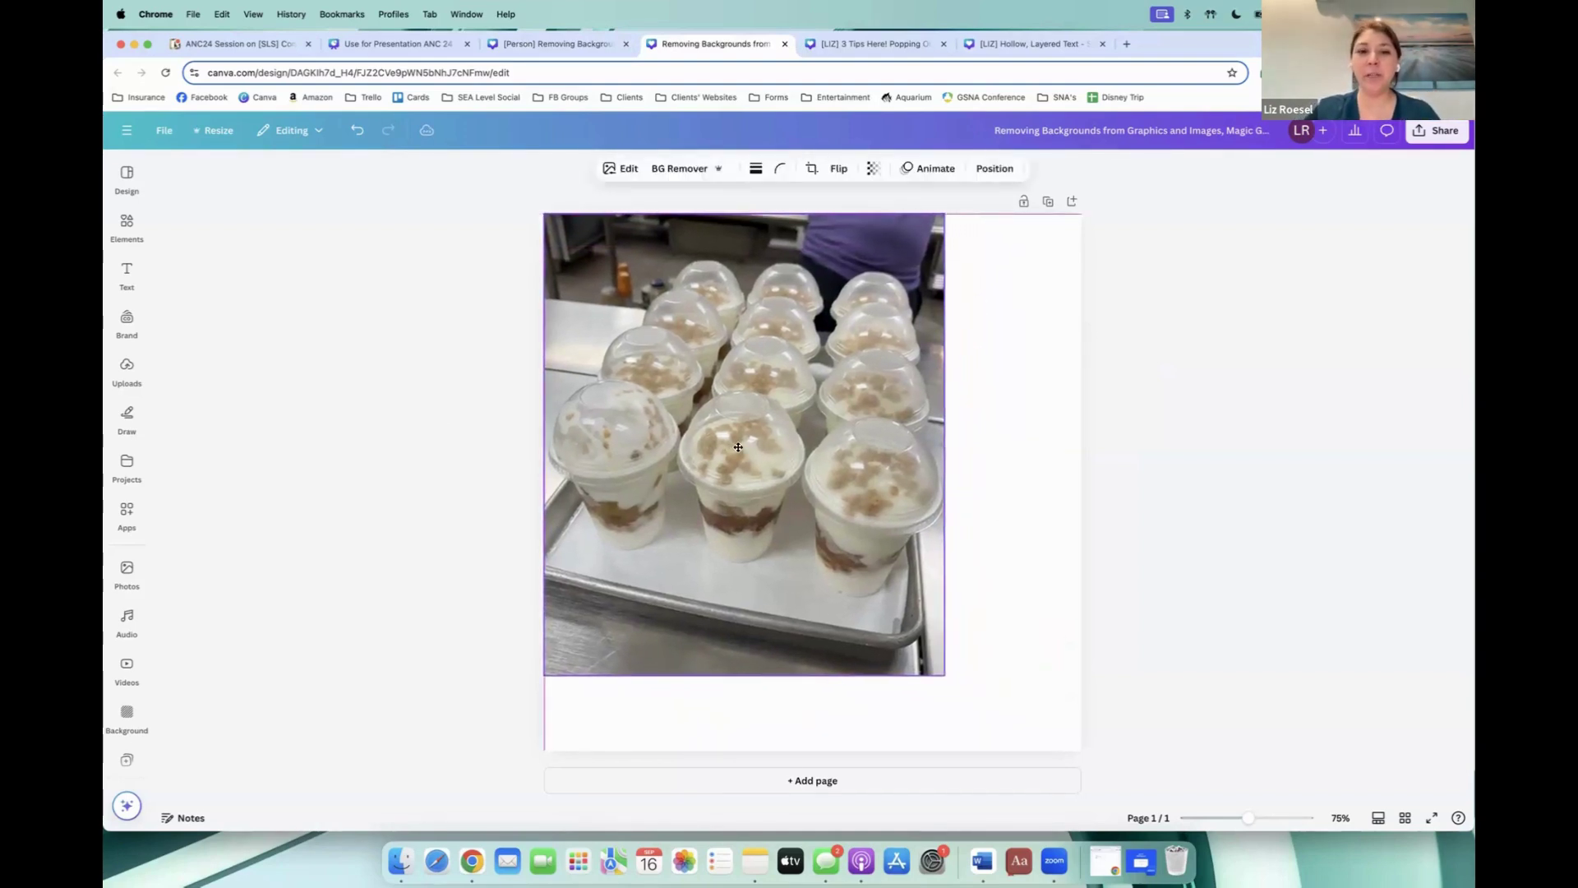
drag(944, 674, 1044, 713)
drag(803, 609, 839, 609)
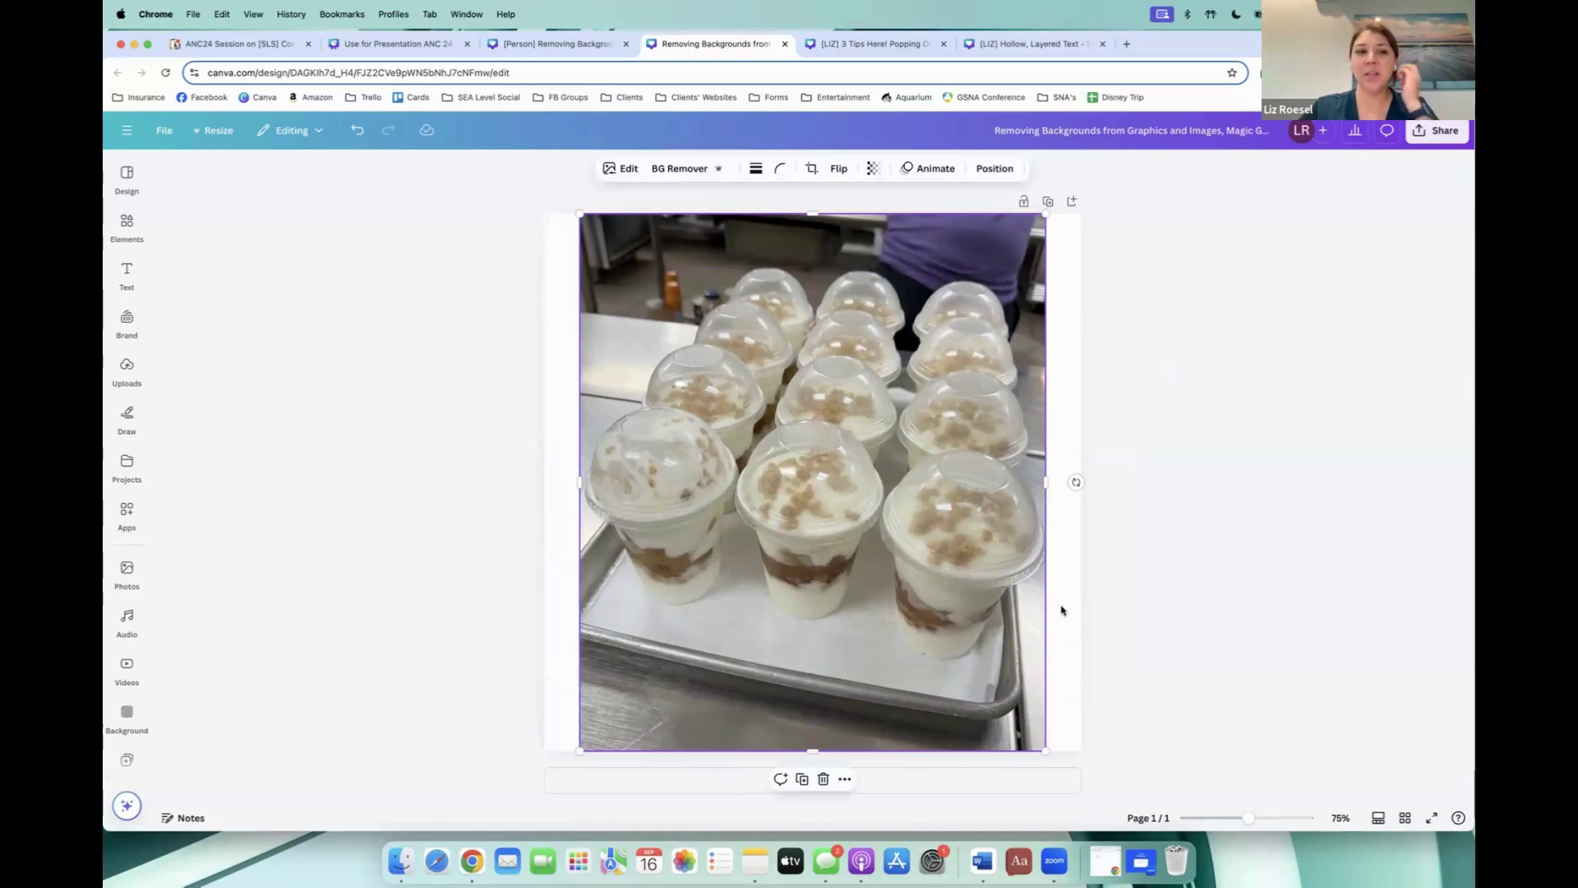
Step: Separate the front middle parfait cup from the tray photo with Magic Grab
click(623, 168)
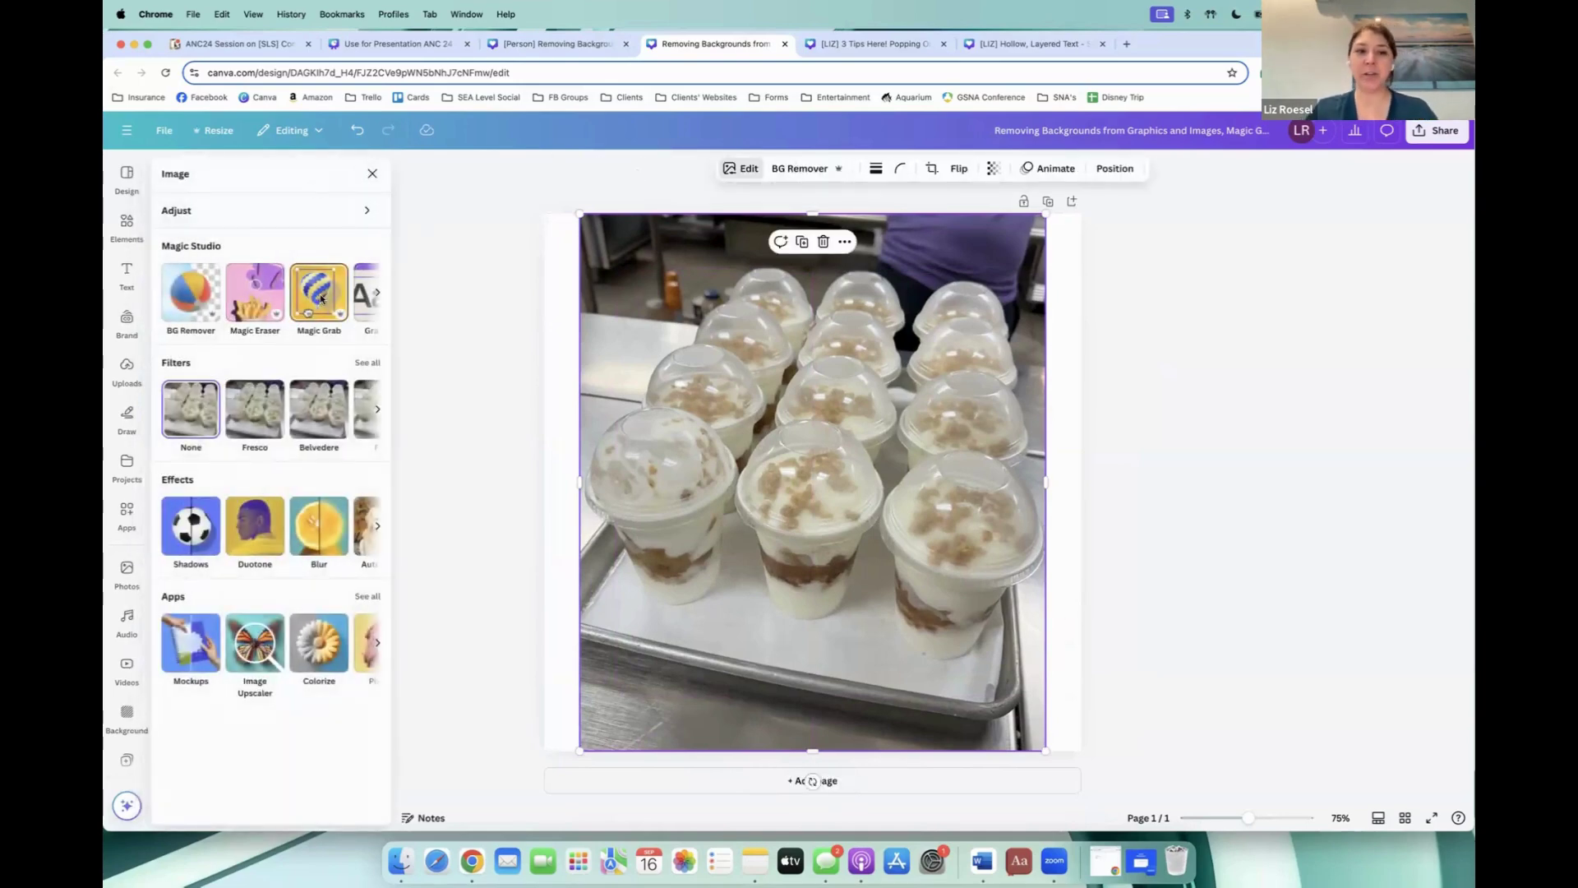
click(320, 298)
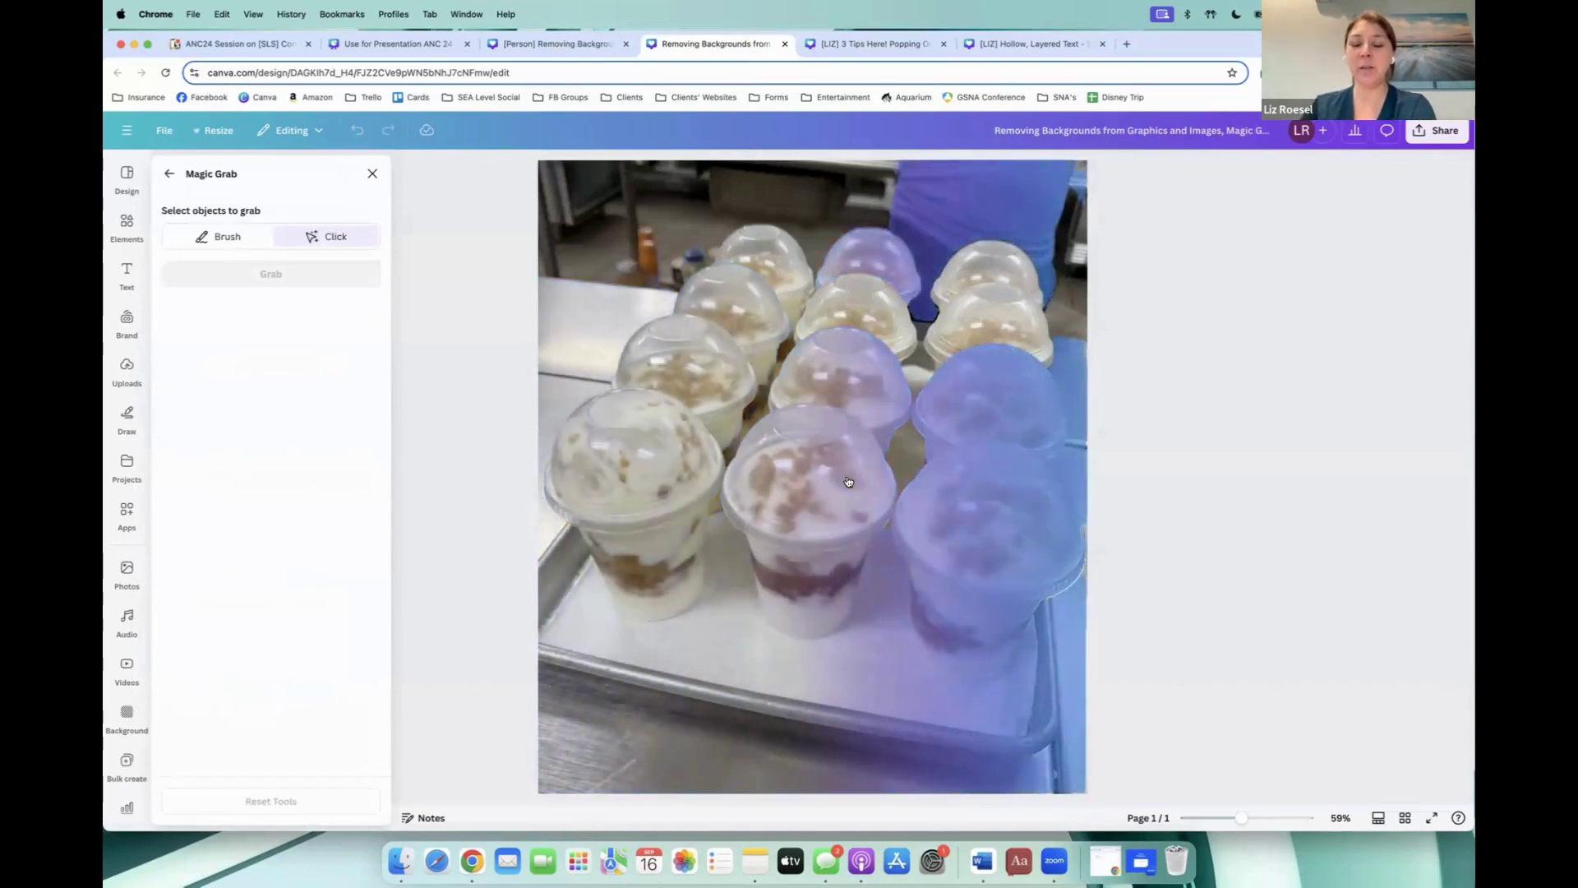
click(821, 482)
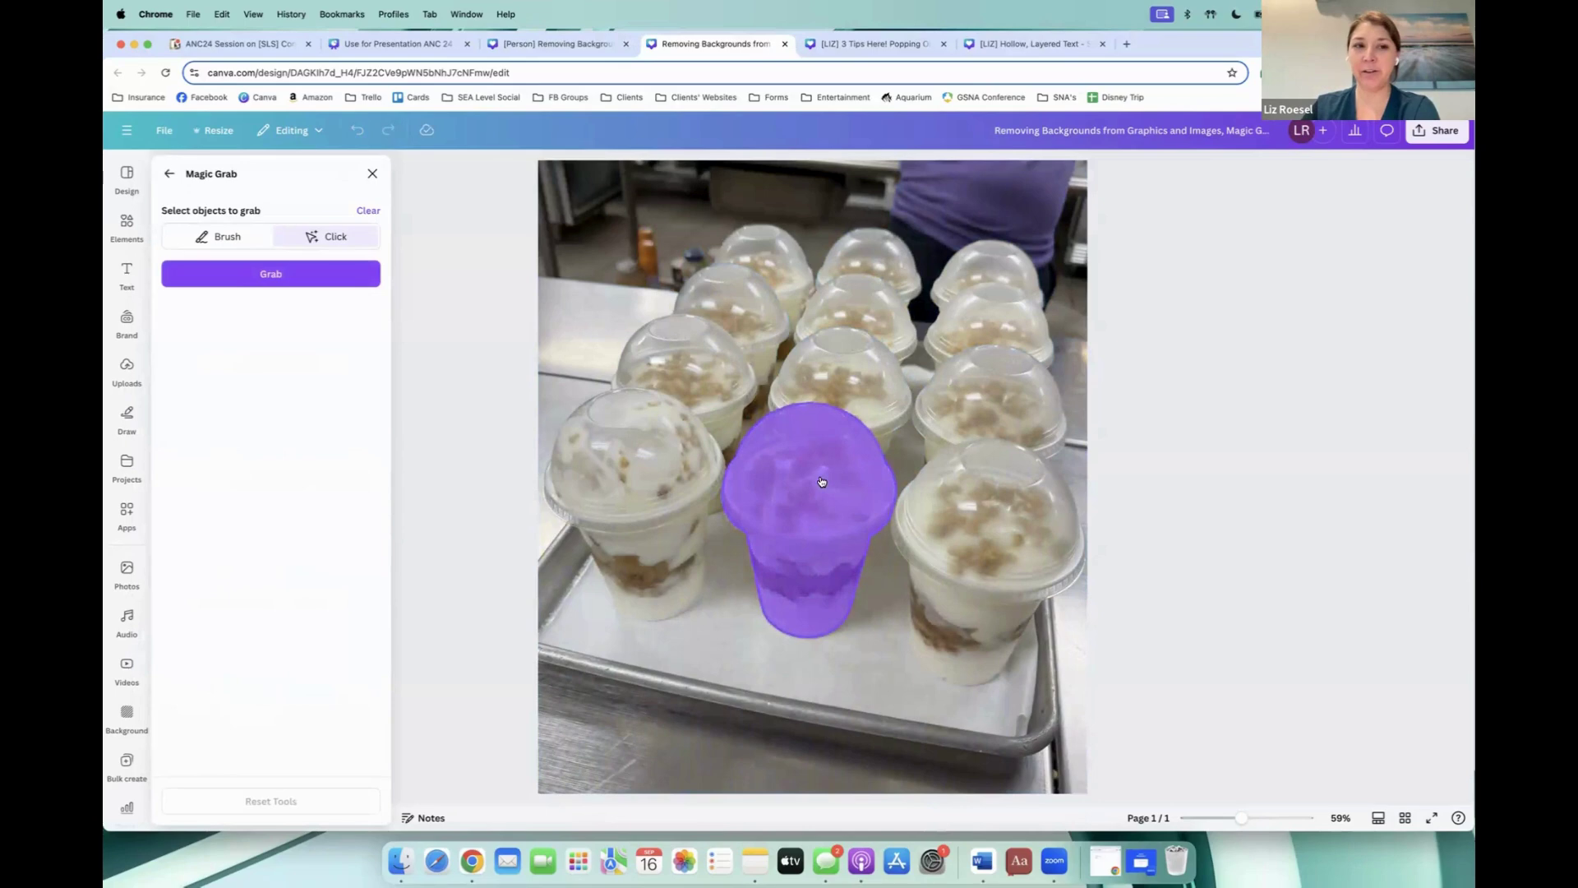
click(224, 271)
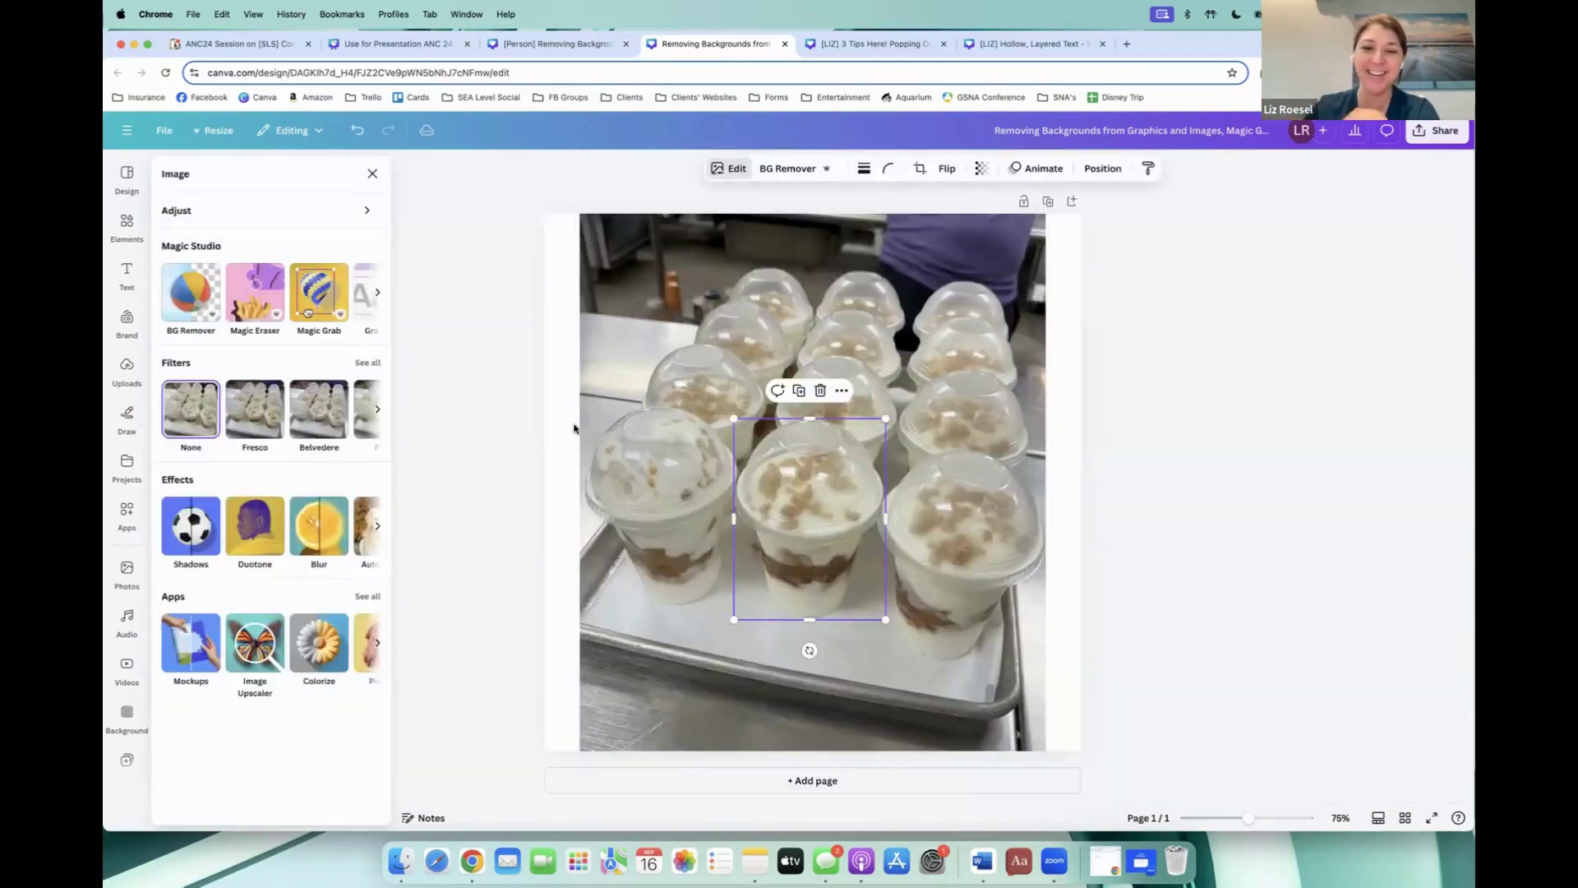
Step: Enlarge the grabbed parfait cup, tilt it counterclockwise and position it in front of the other cups
drag(776, 497, 695, 546)
drag(678, 432, 549, 298)
drag(740, 472, 807, 567)
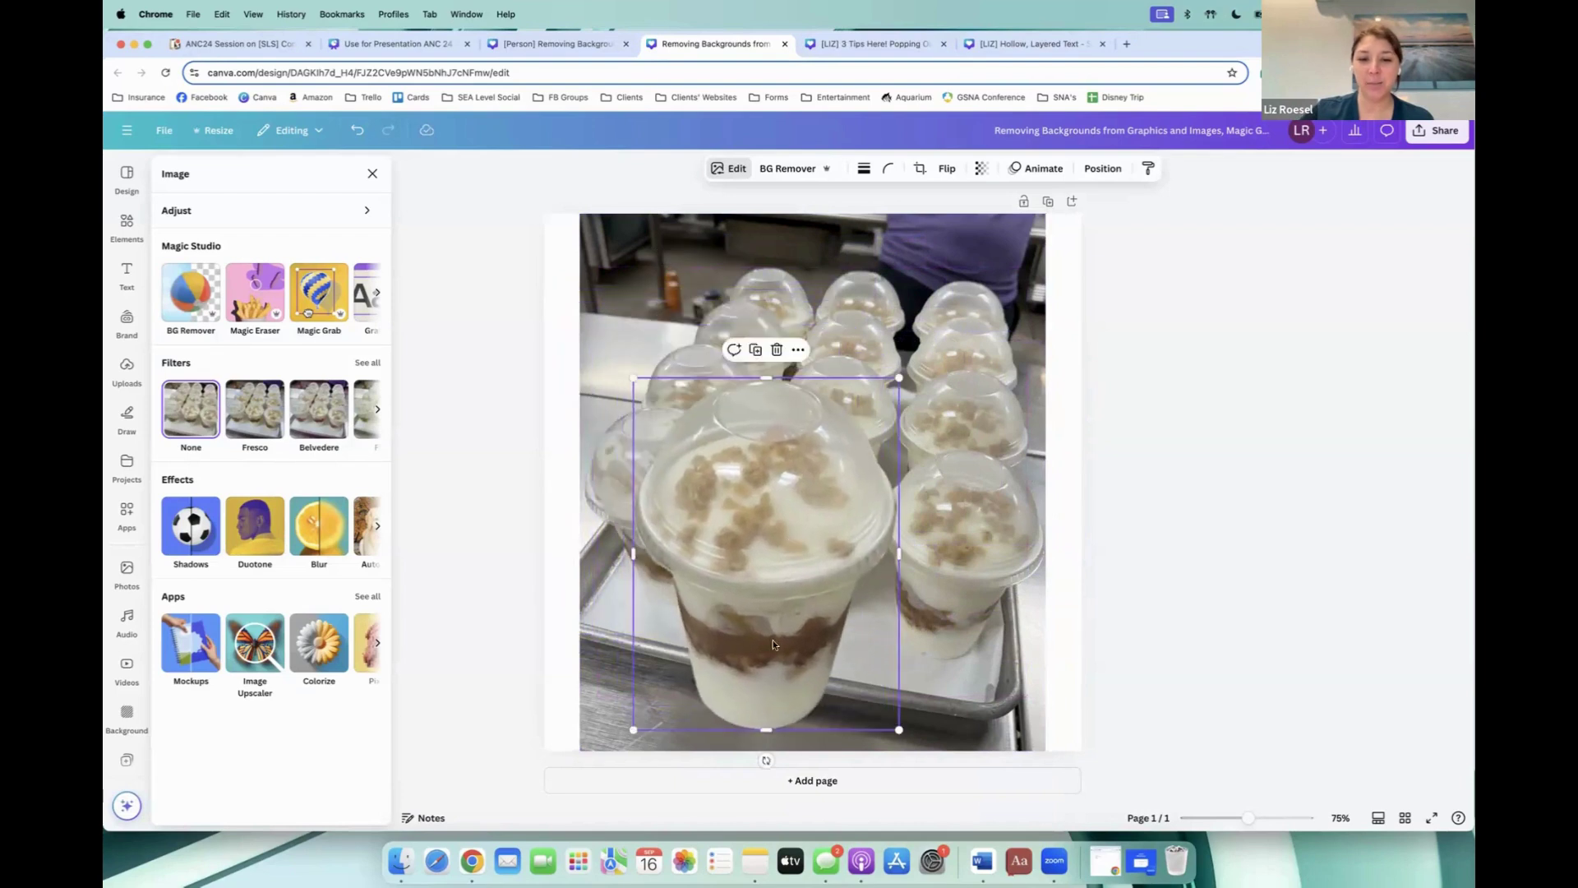
drag(769, 759, 813, 769)
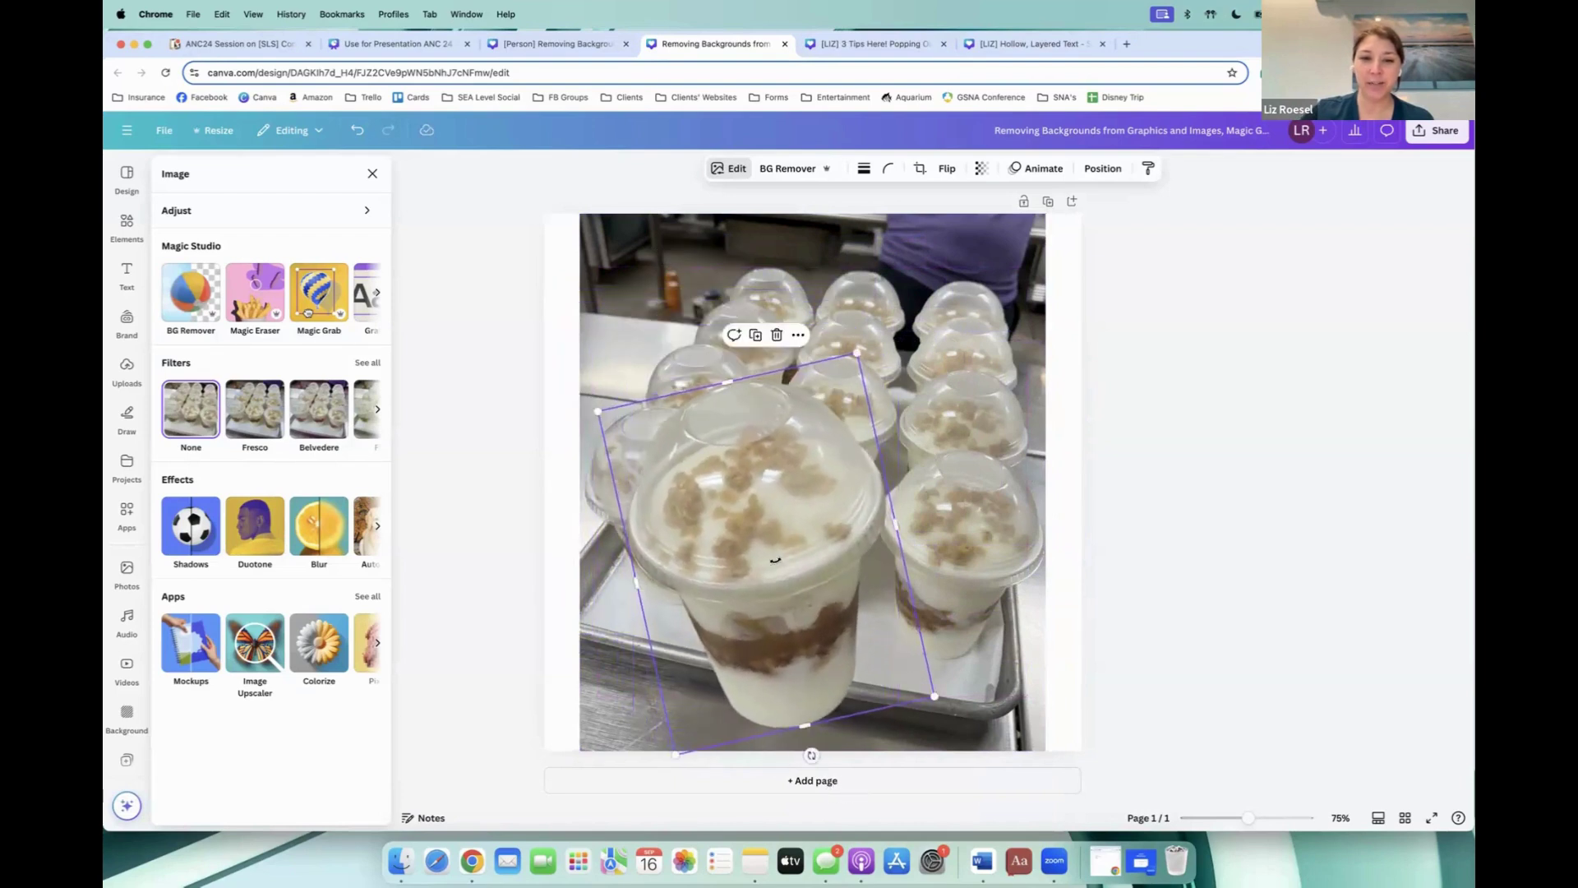
drag(776, 575, 769, 565)
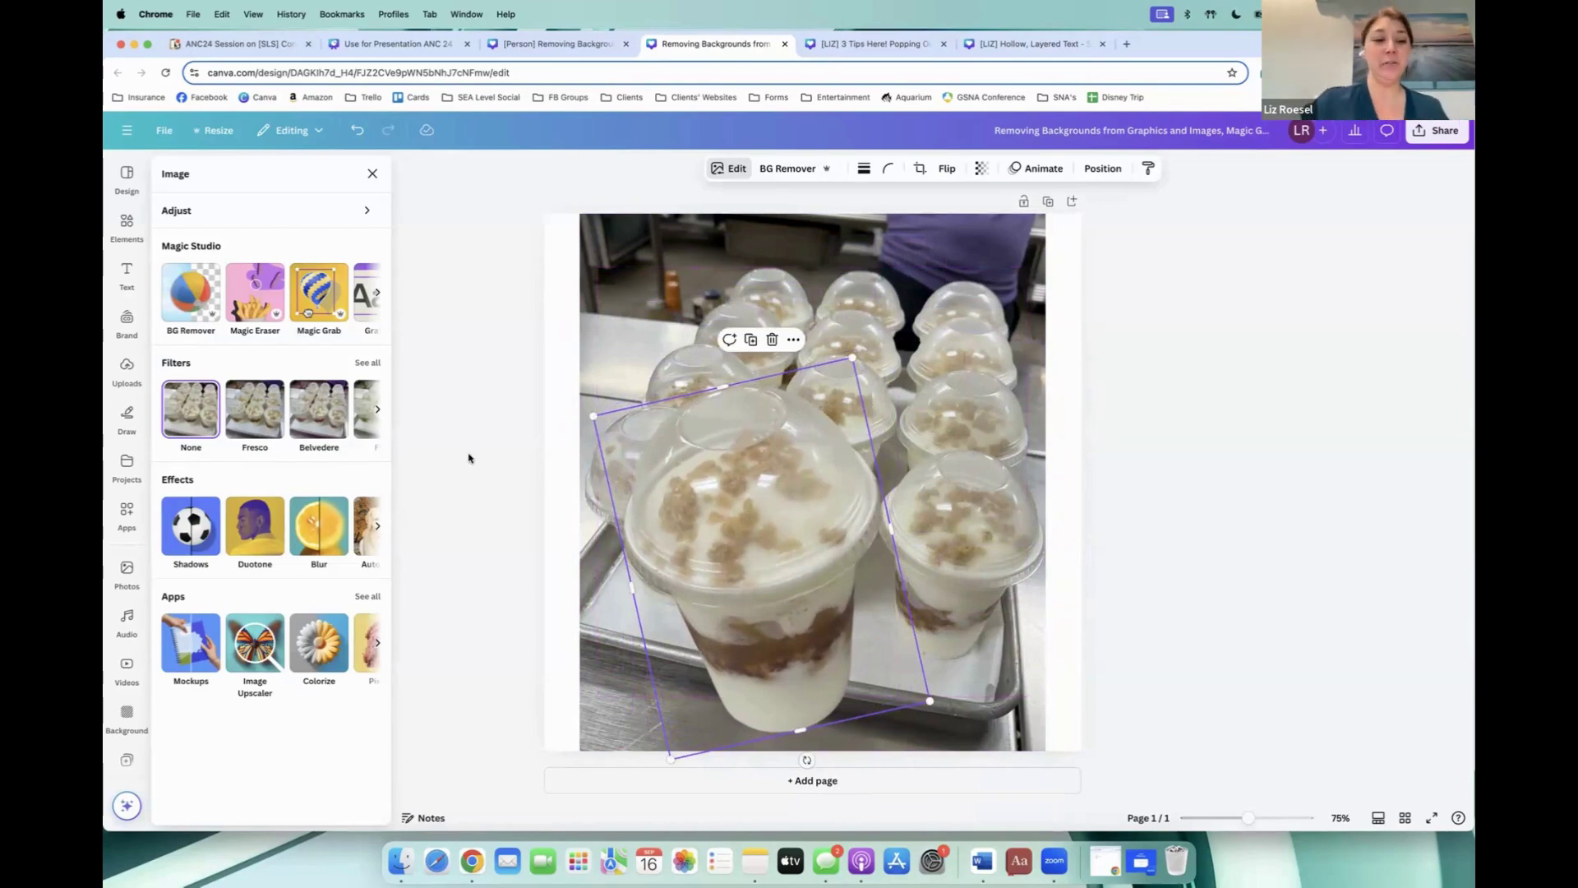
Step: Try the Drop, Glow and Angled shadow styles on the parfait cup cutout
click(188, 534)
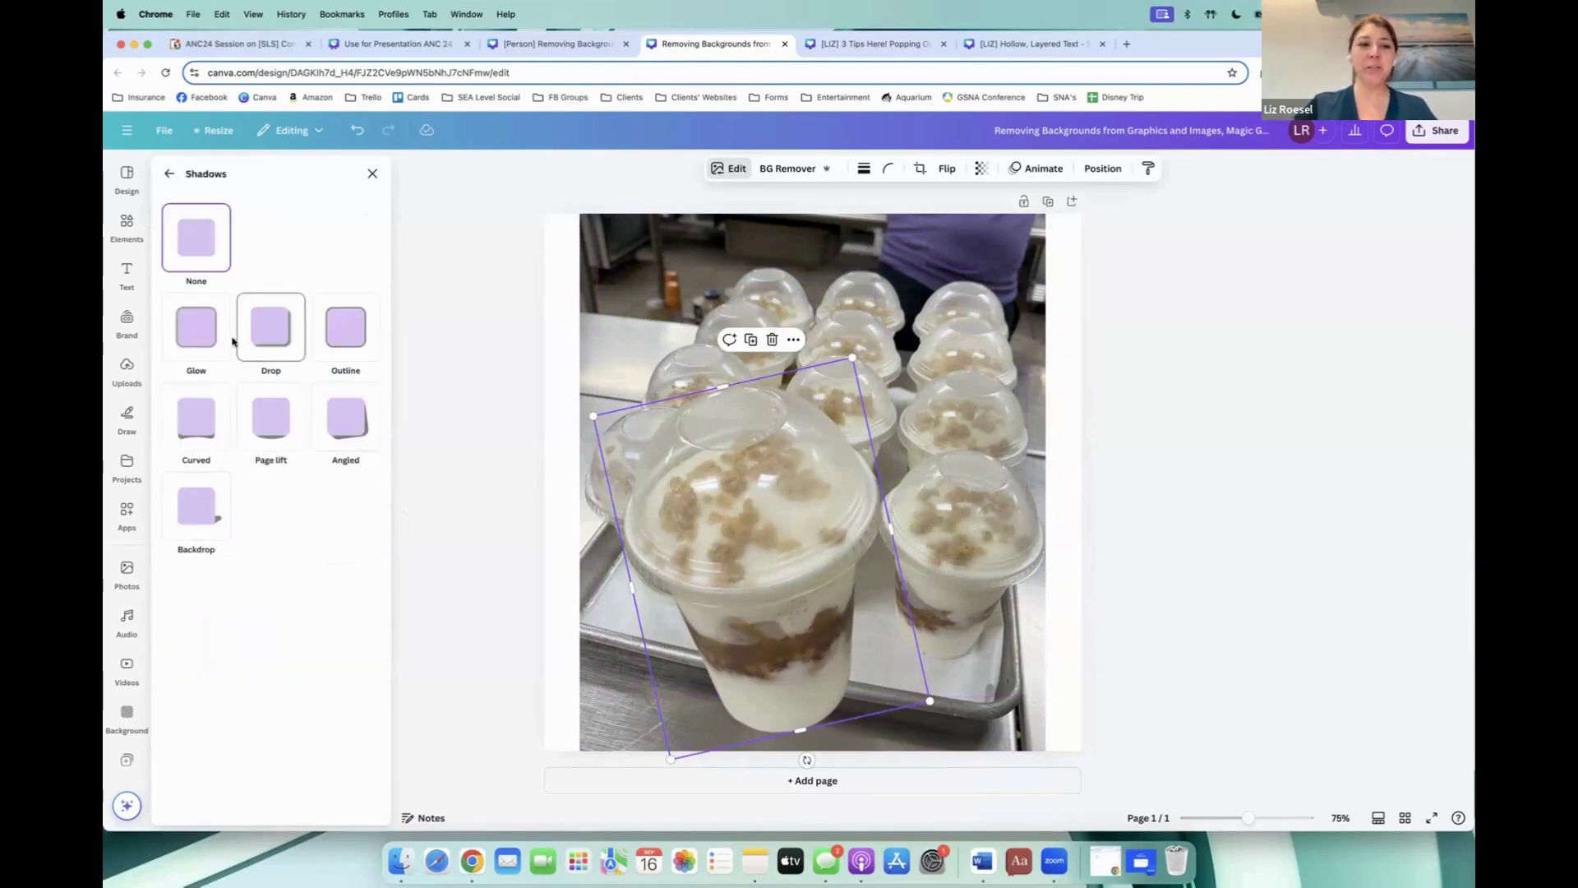
click(267, 336)
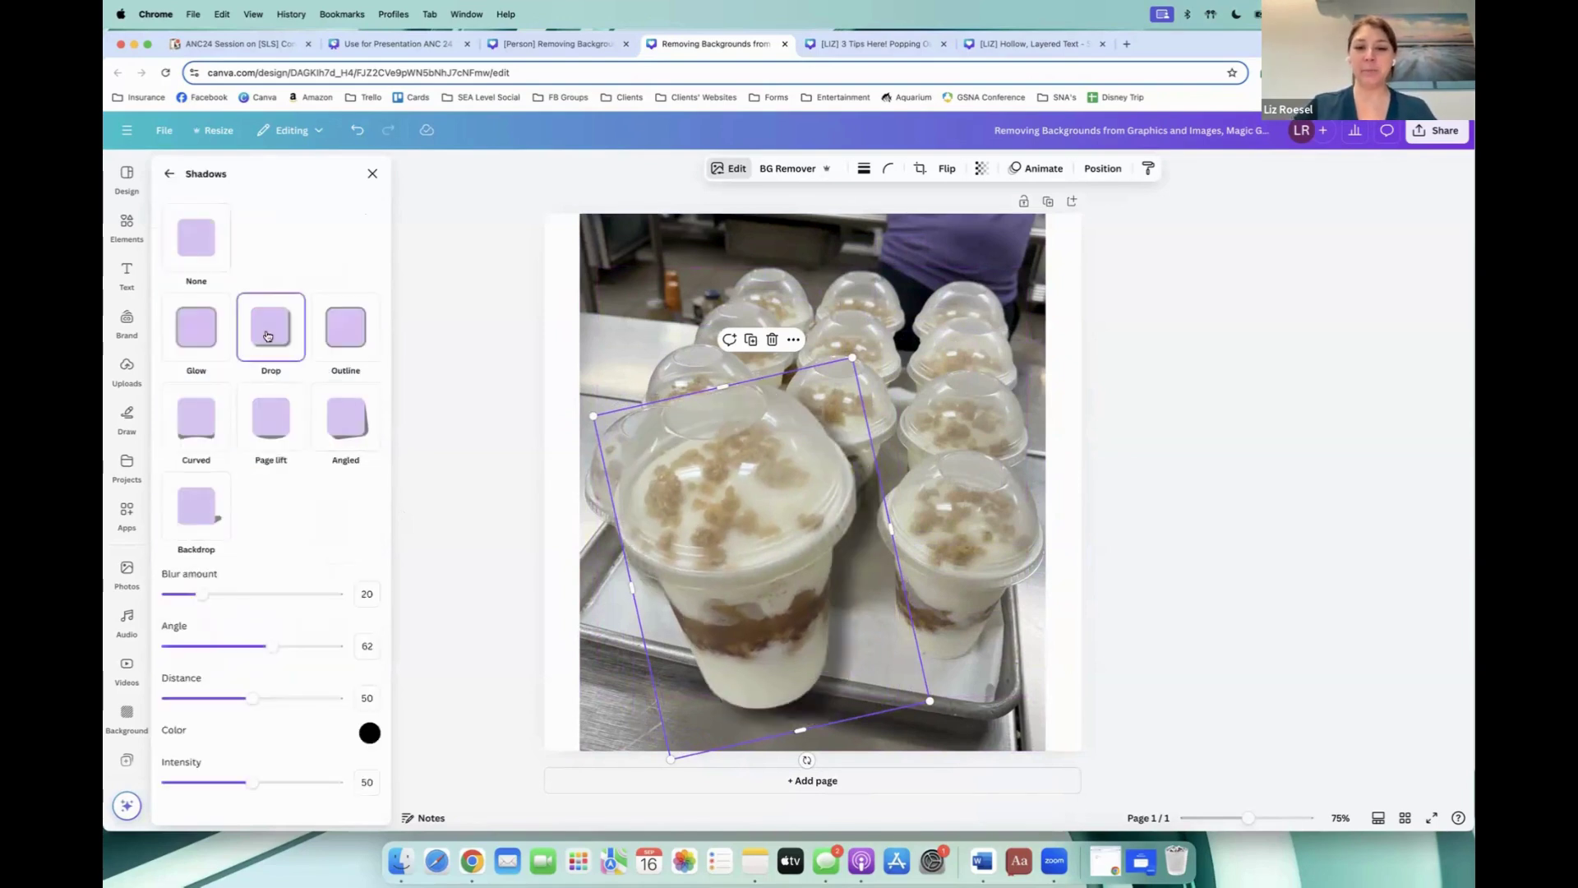
click(200, 330)
click(333, 419)
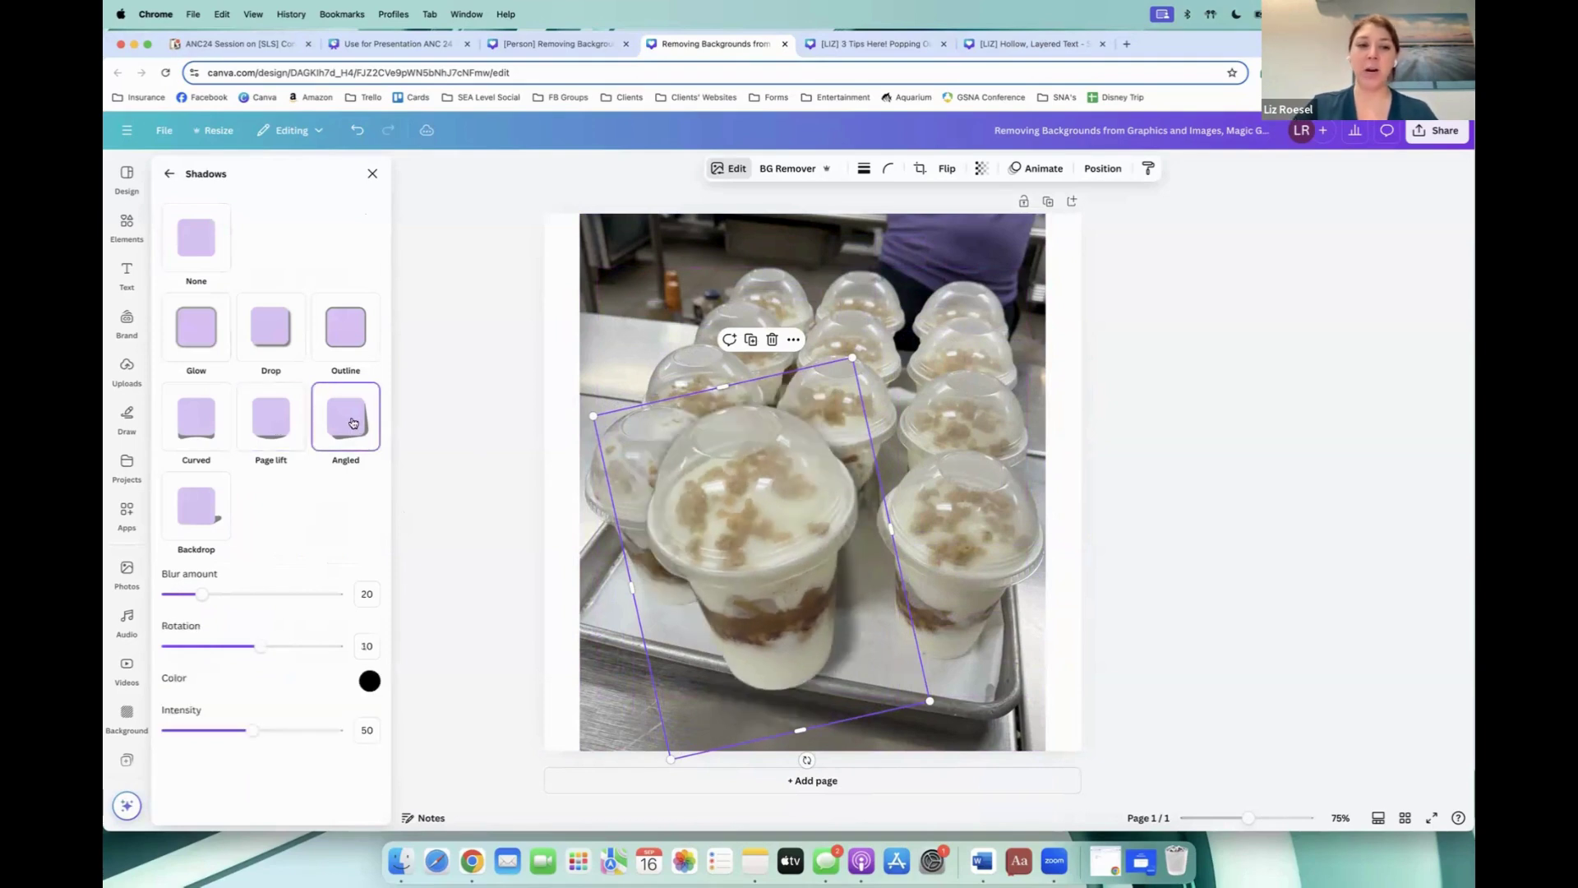
Step: Give the parfait cup cutout an Outline shadow of size 14 in white #FFFFFF and nudge the cup slightly
click(342, 332)
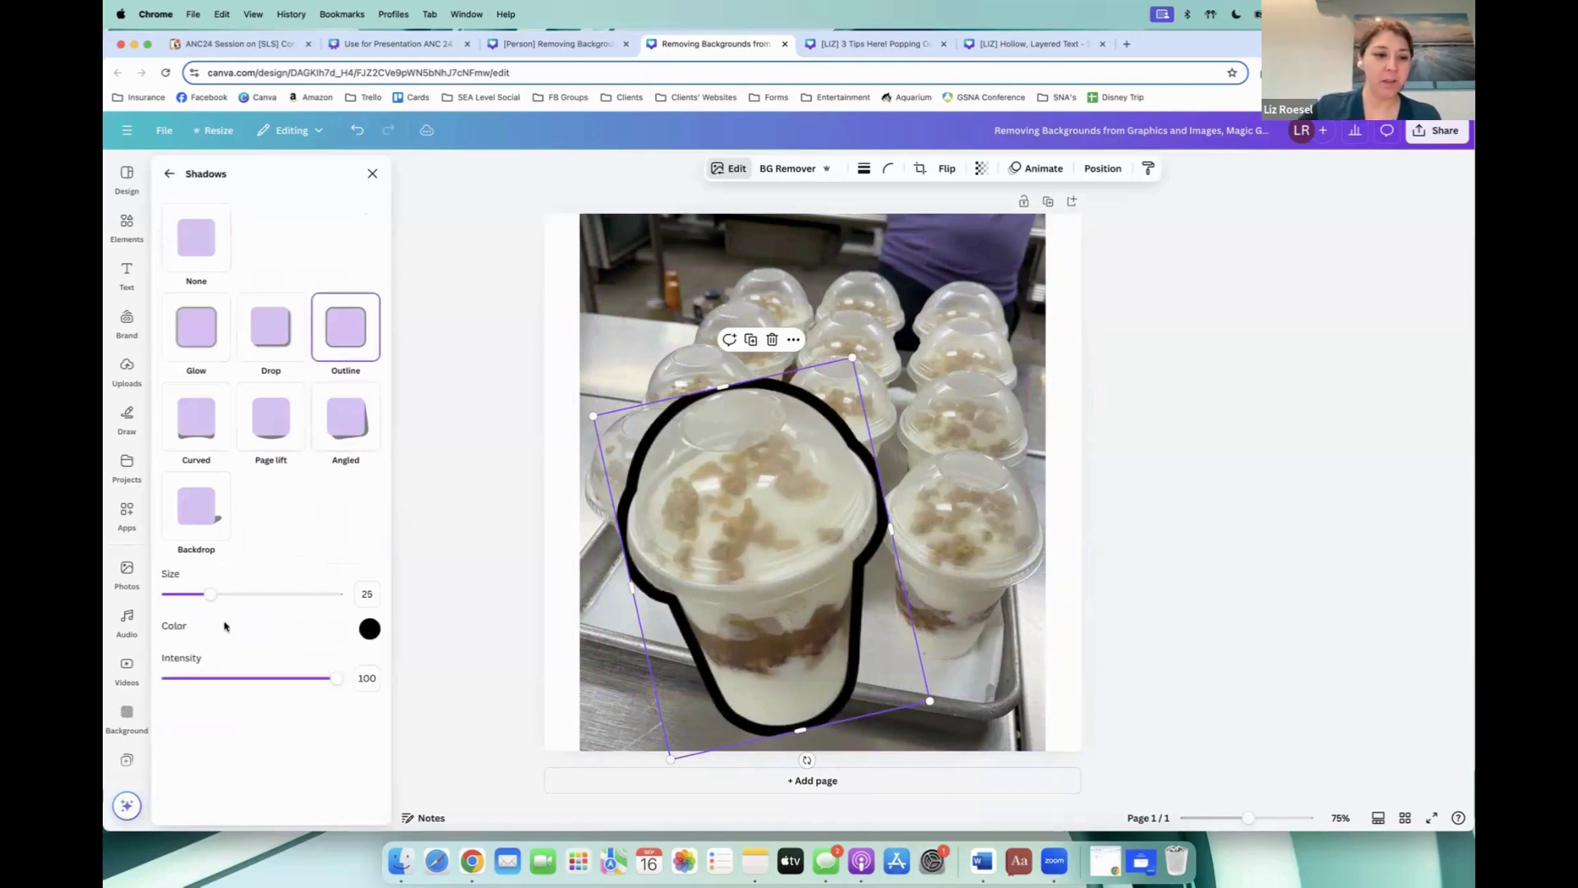
mouse_move(181, 599)
mouse_down()
mouse_move(242, 598)
mouse_move(191, 600)
mouse_up()
click(370, 629)
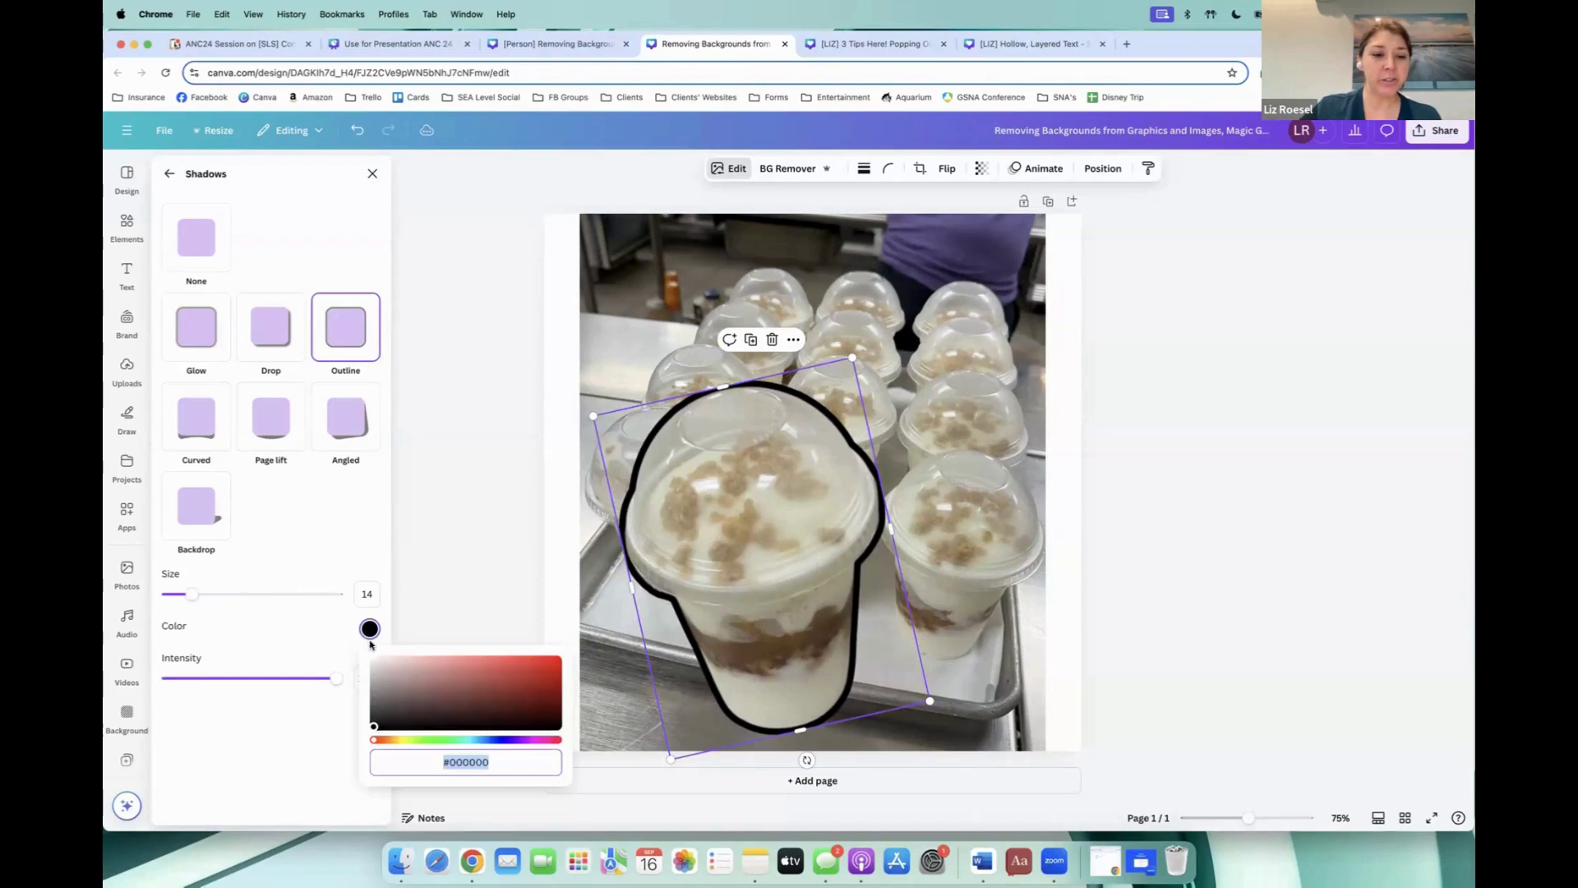
click(371, 657)
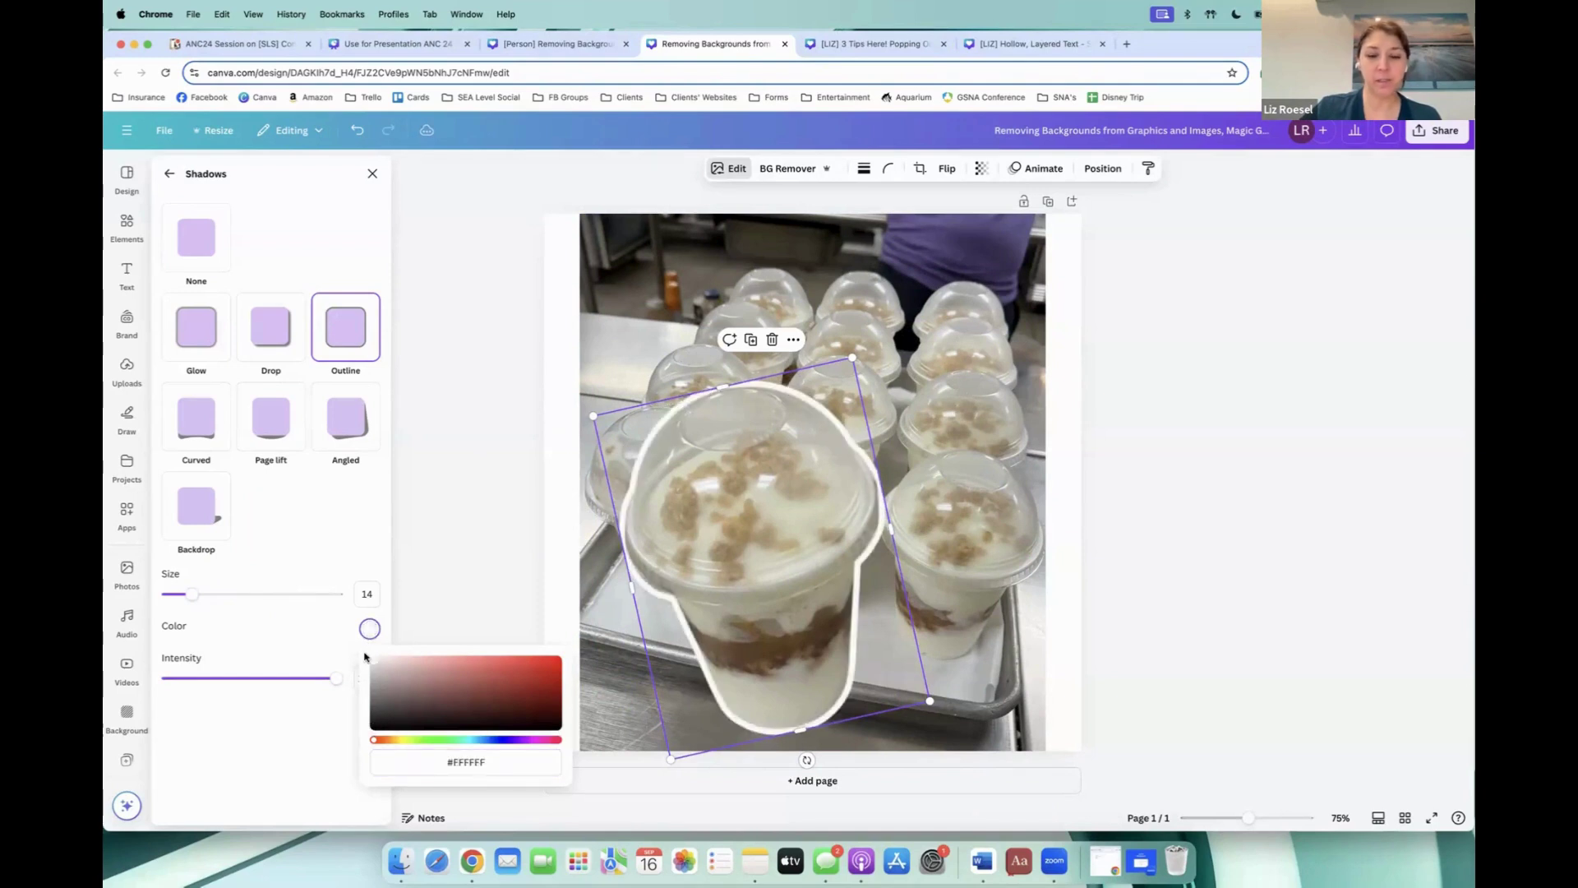
click(498, 437)
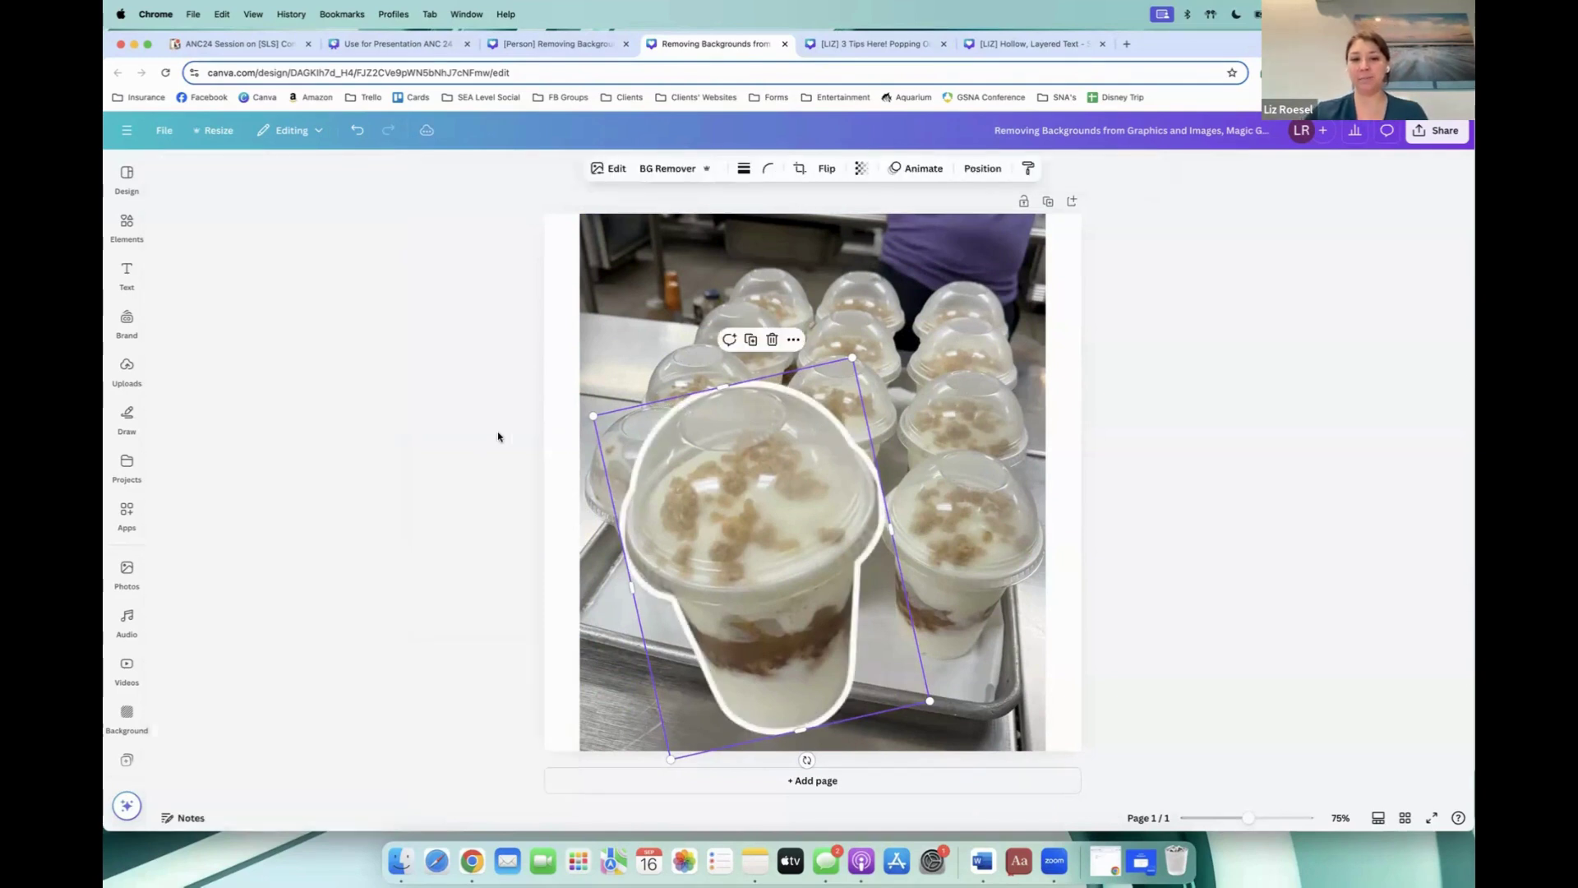
drag(816, 578, 809, 580)
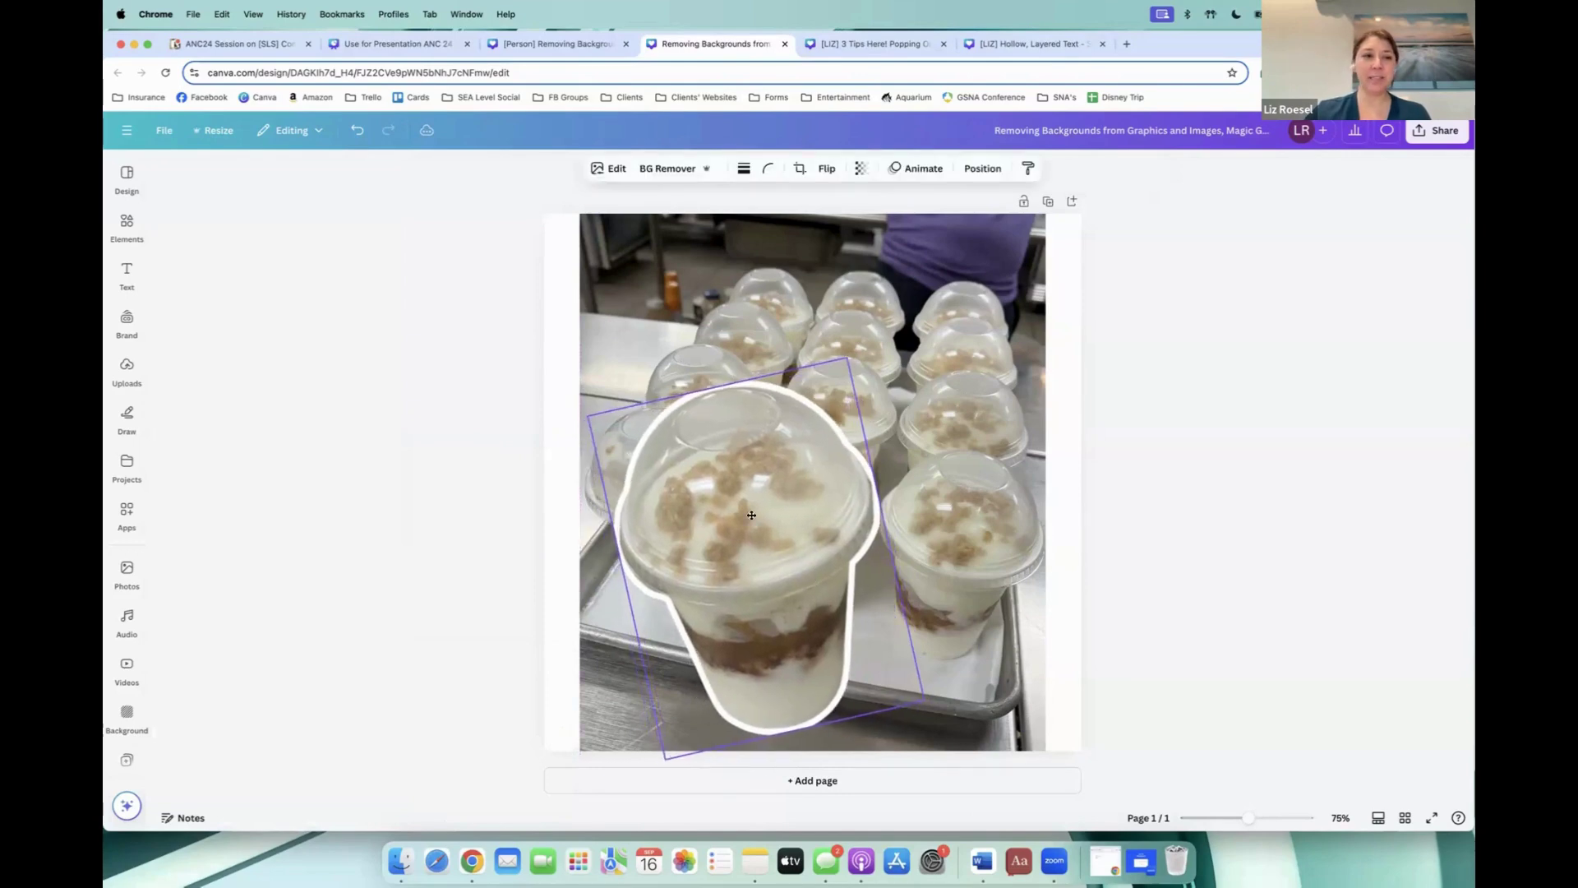
Step: Search the elements for "new menu item" and add the red New Item graphic to the page
click(126, 222)
click(223, 175)
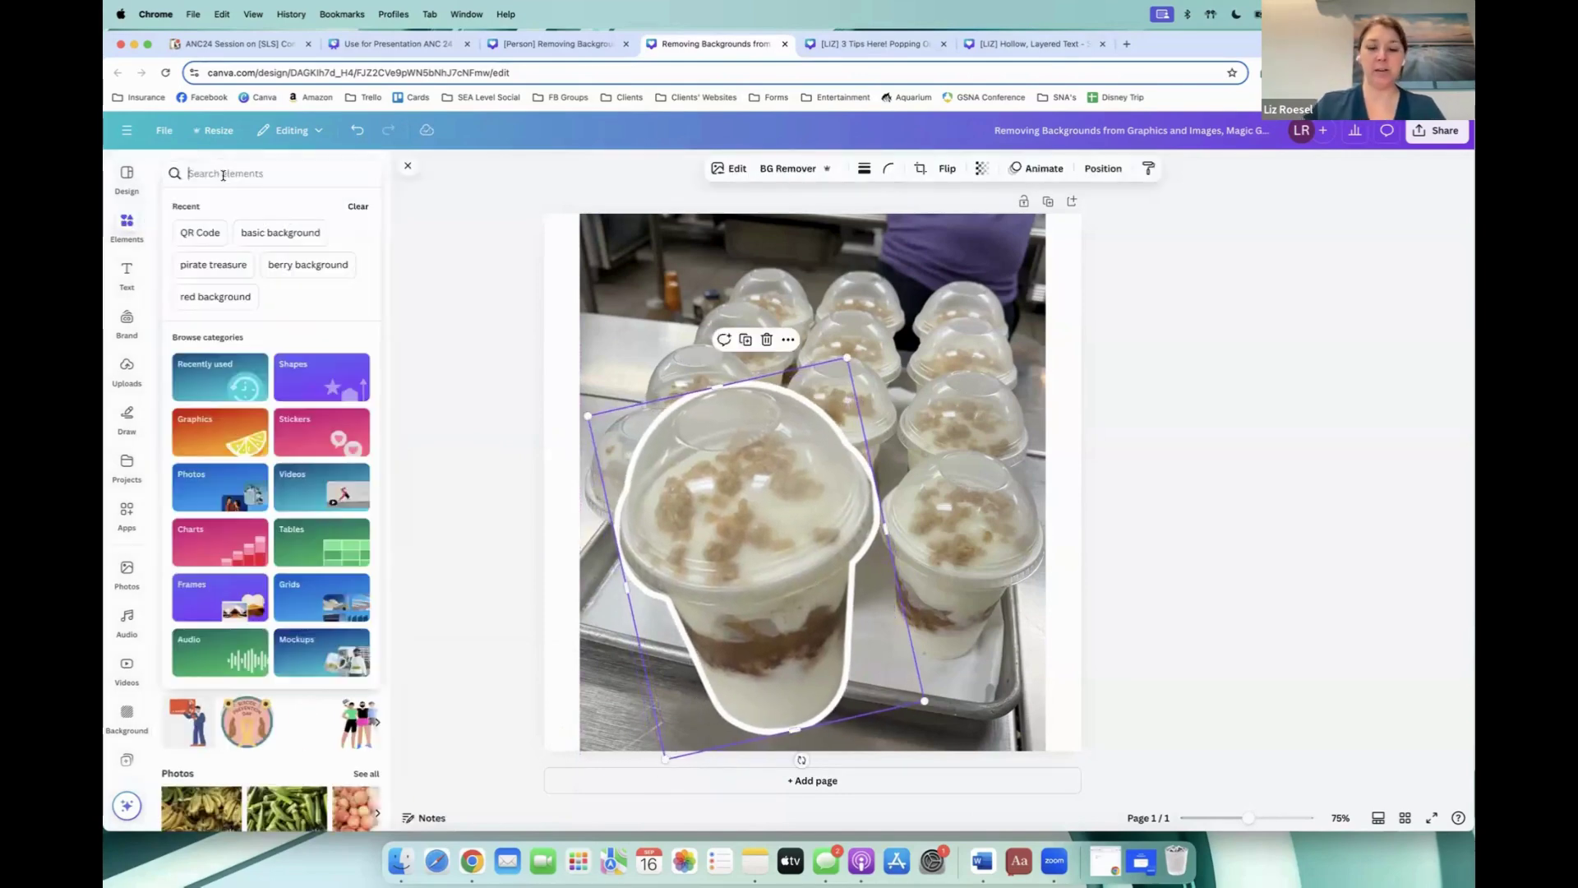
text(new menu item)
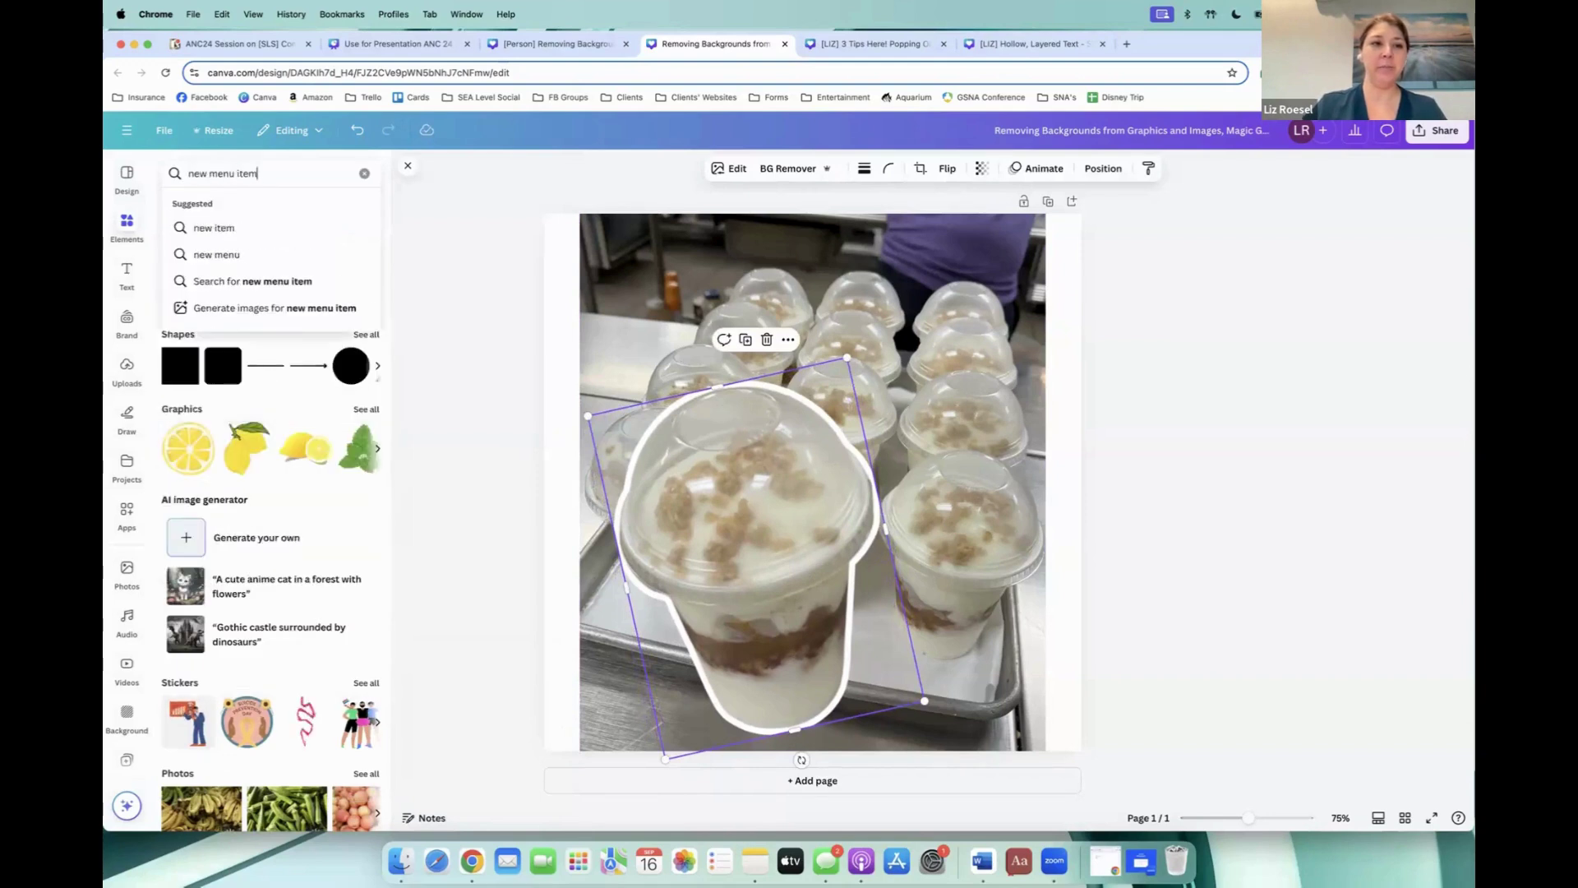
key(Return)
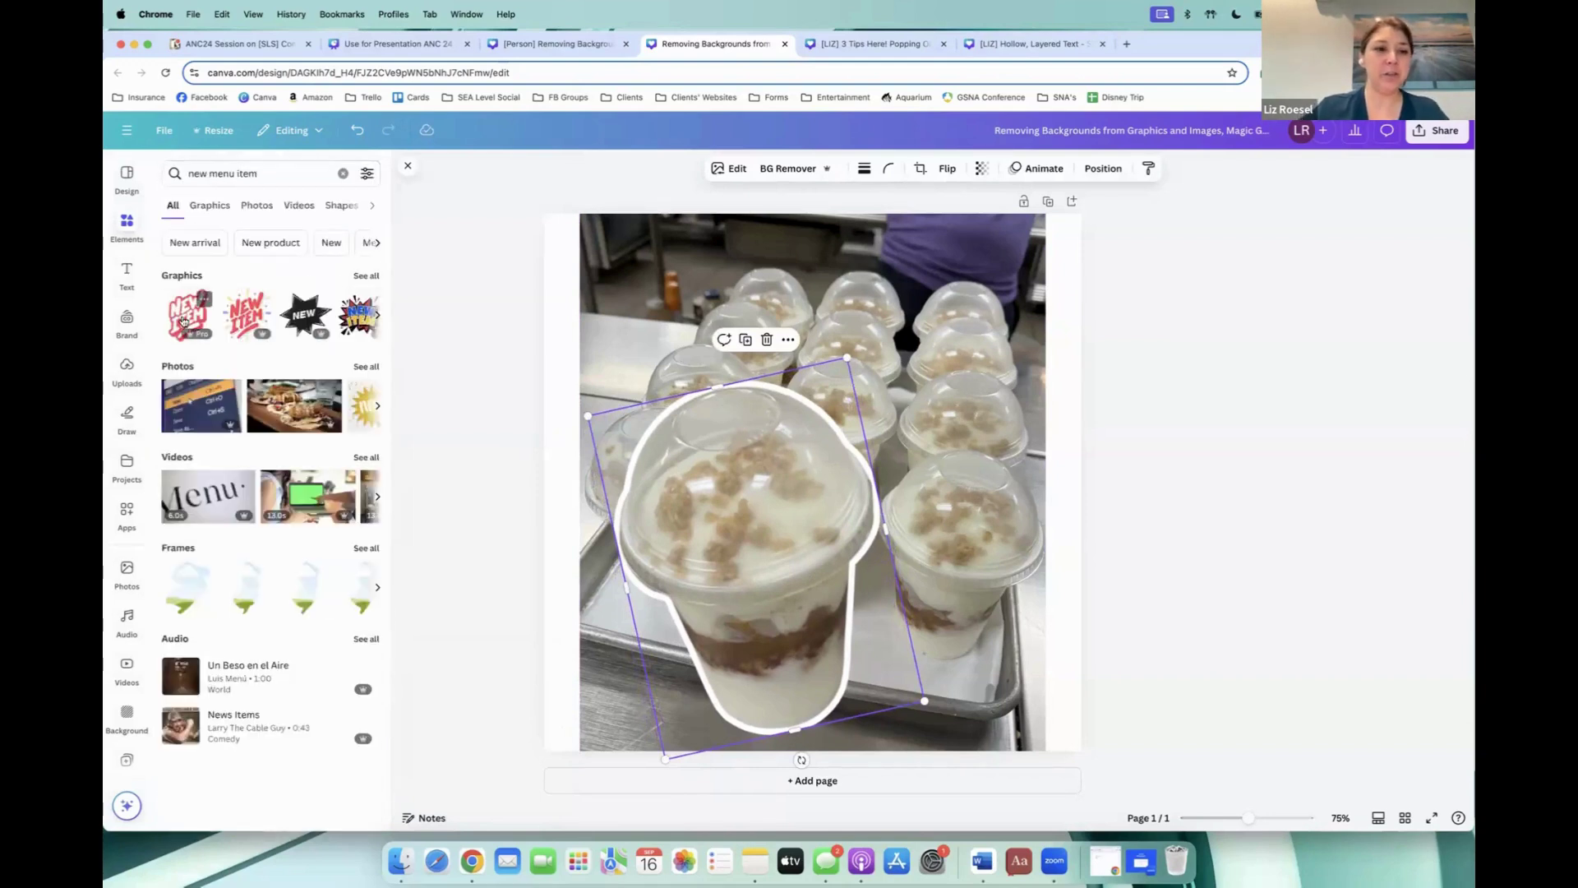
click(185, 322)
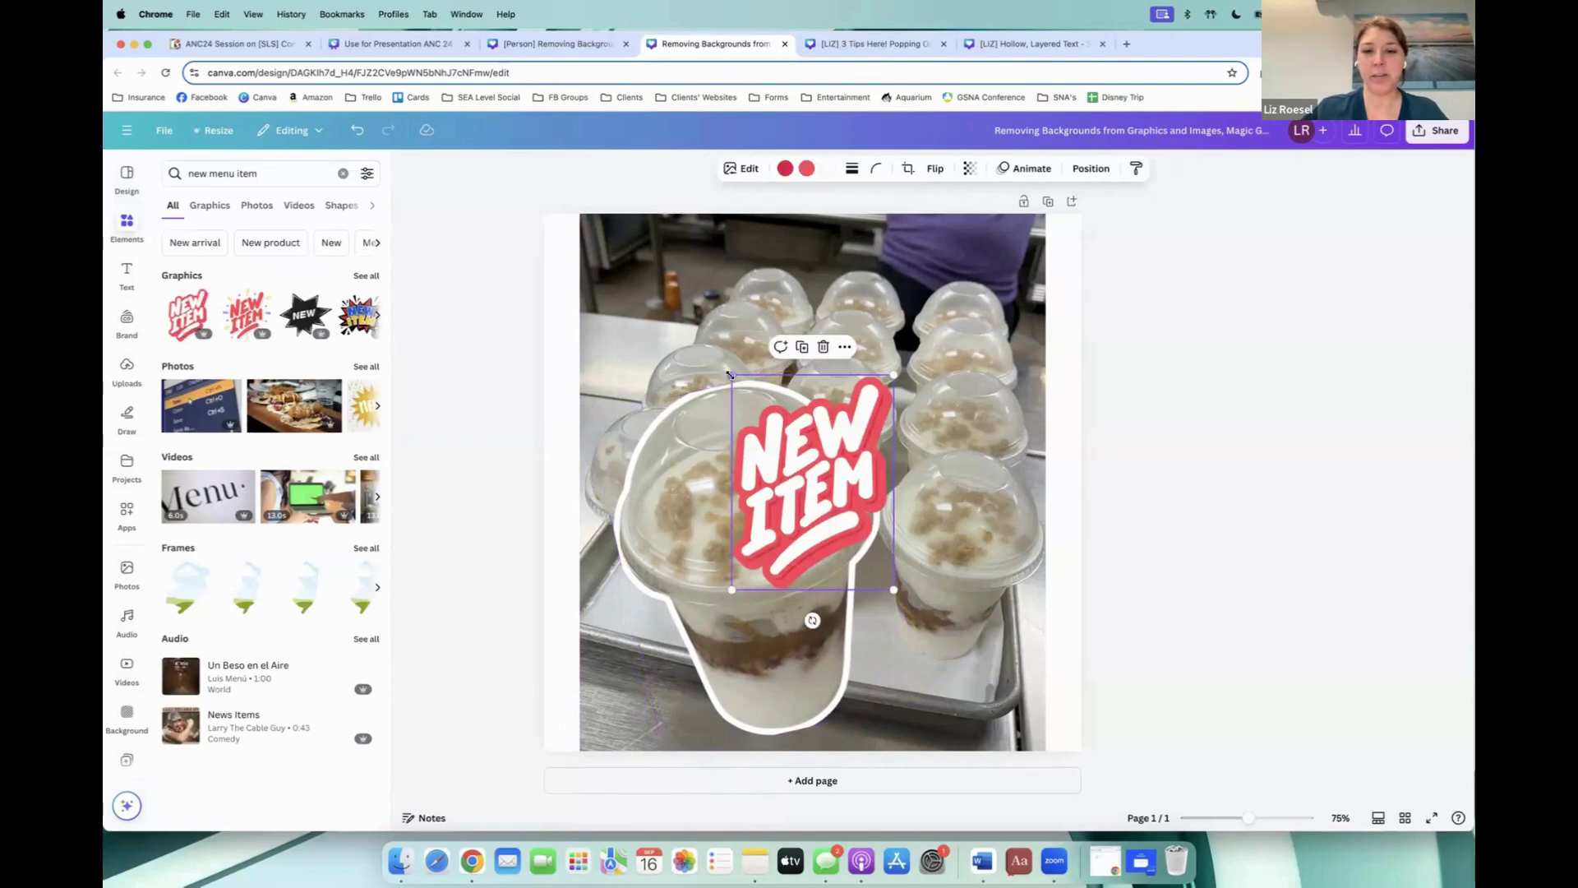
Step: Place the New Item graphic beside the cup in the page's lower right, slightly smaller and tilted a little clockwise
drag(809, 489, 942, 610)
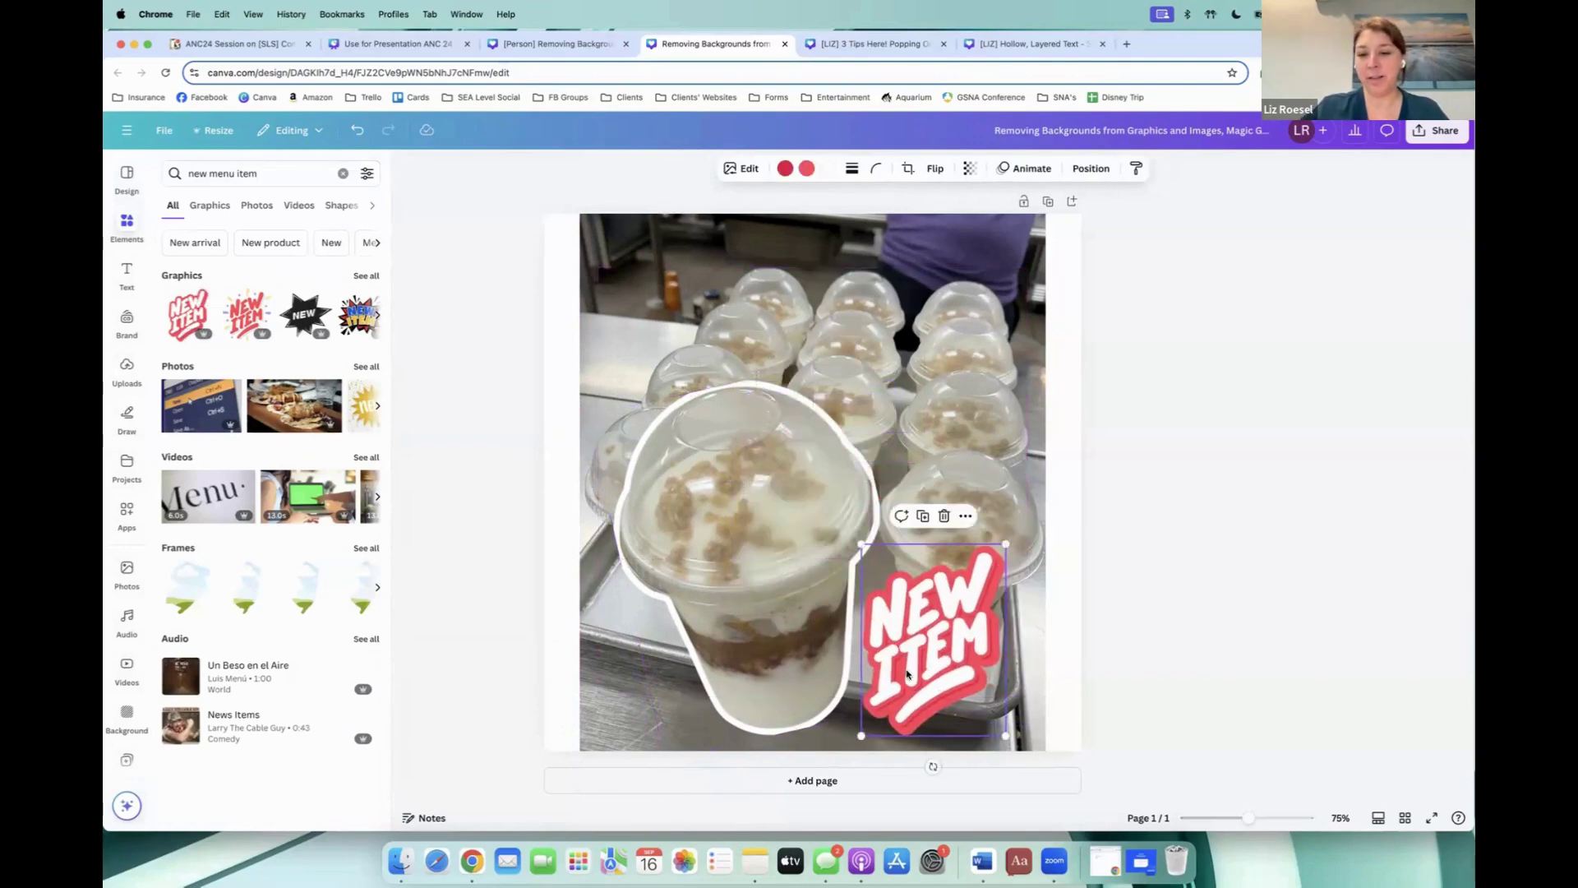
mouse_move(937, 748)
mouse_down()
mouse_move(911, 772)
mouse_move(920, 758)
mouse_up()
click(1207, 585)
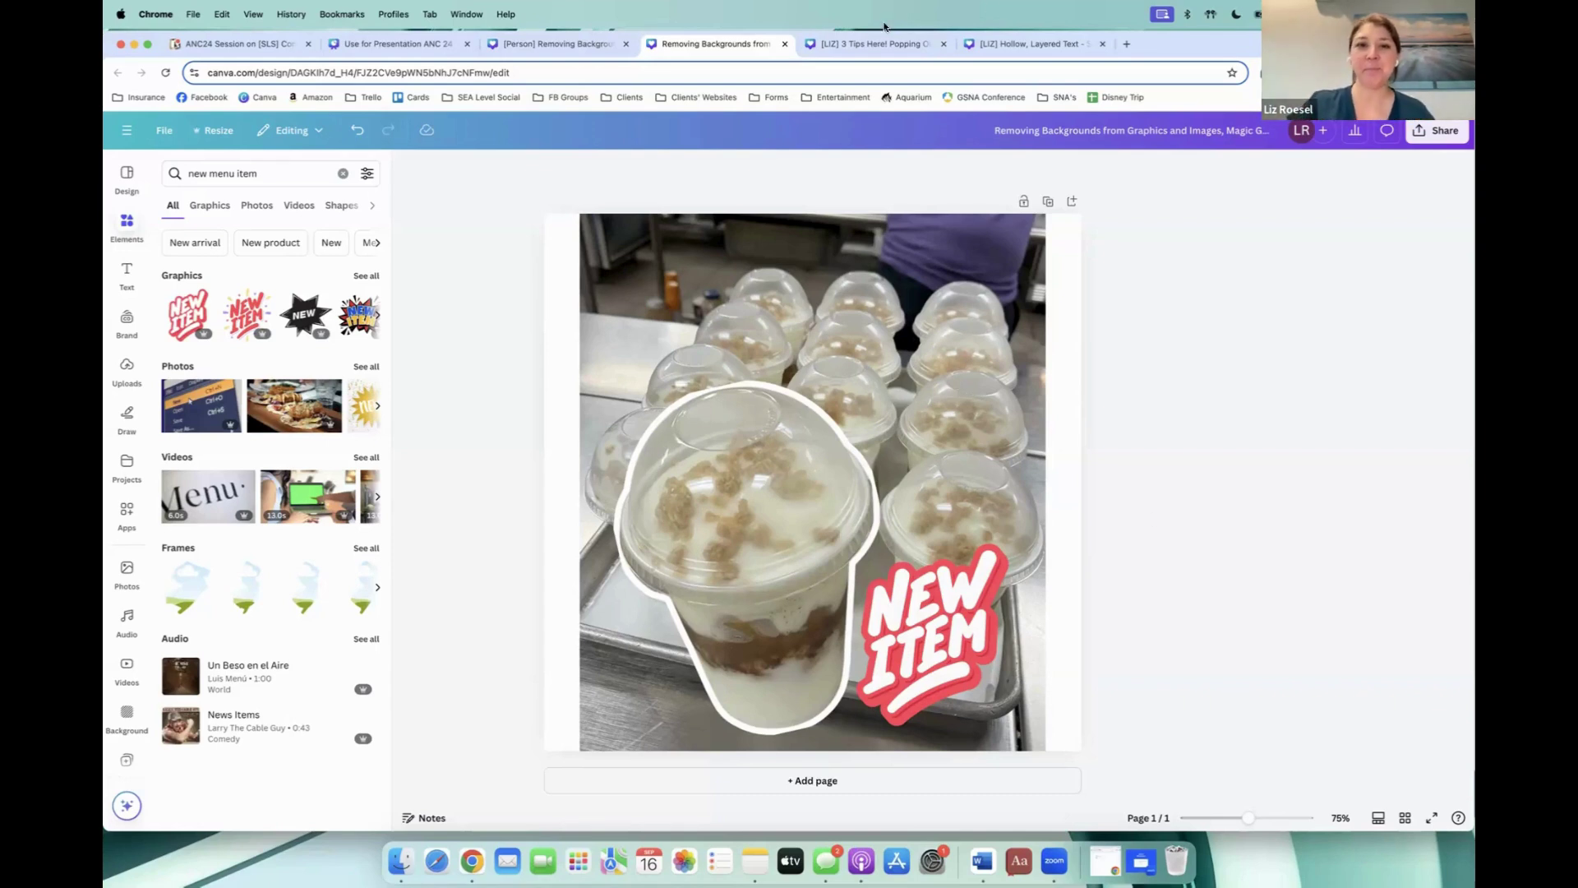
Step: Switch to the Popping Out of Frame design and look at the spotlight on page 1 and the unassembled version on page 2
click(867, 43)
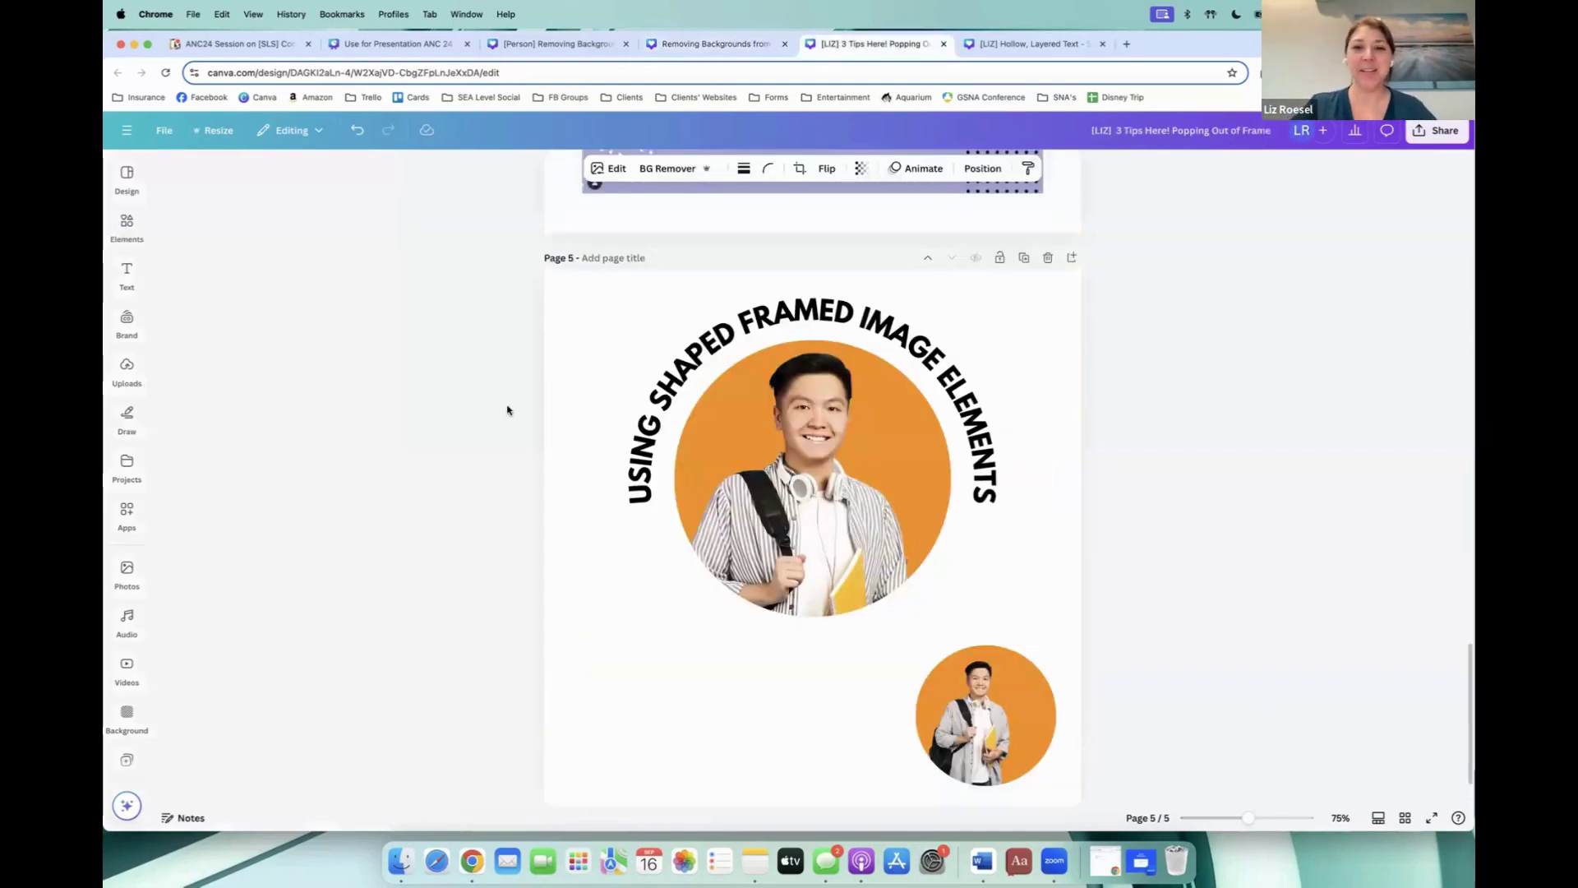
scroll(508, 411, up, 20)
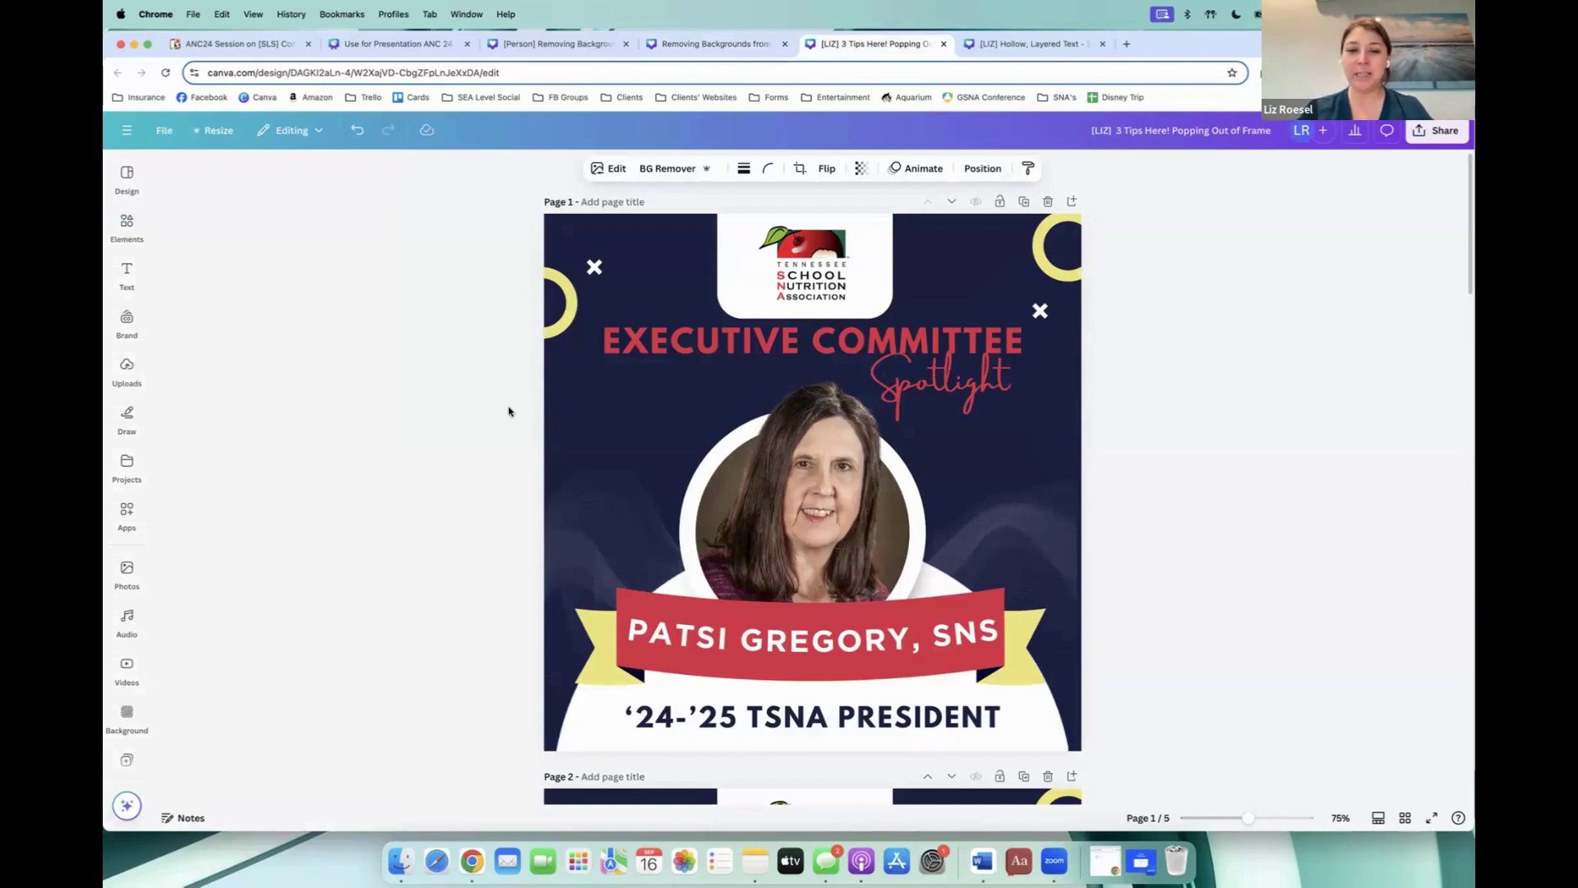
scroll(509, 415, down, 2)
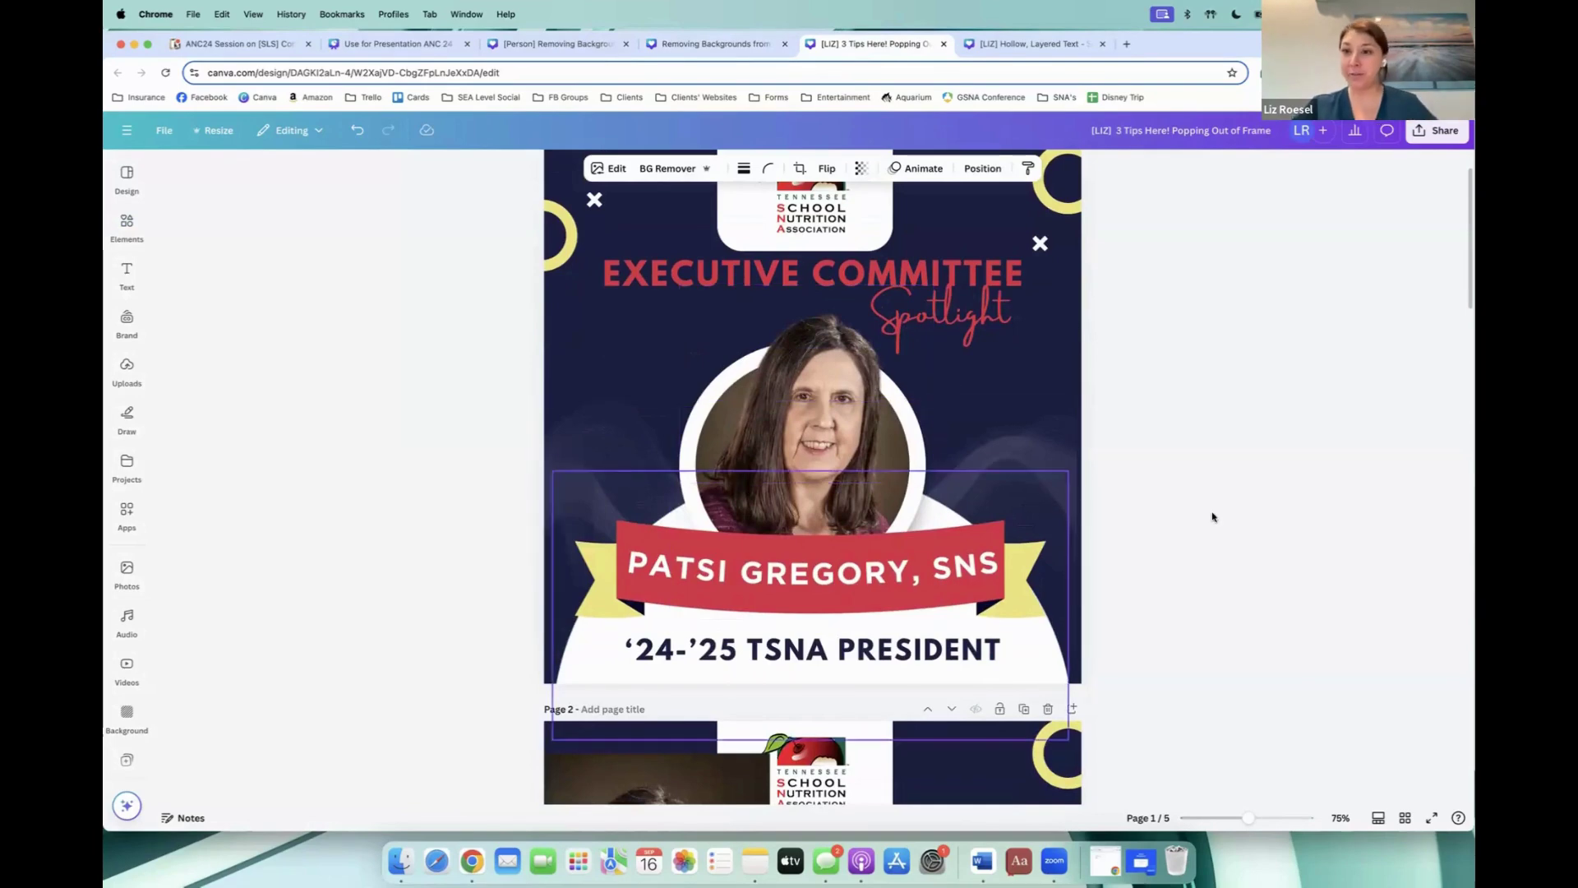
scroll(1300, 515, down, 10)
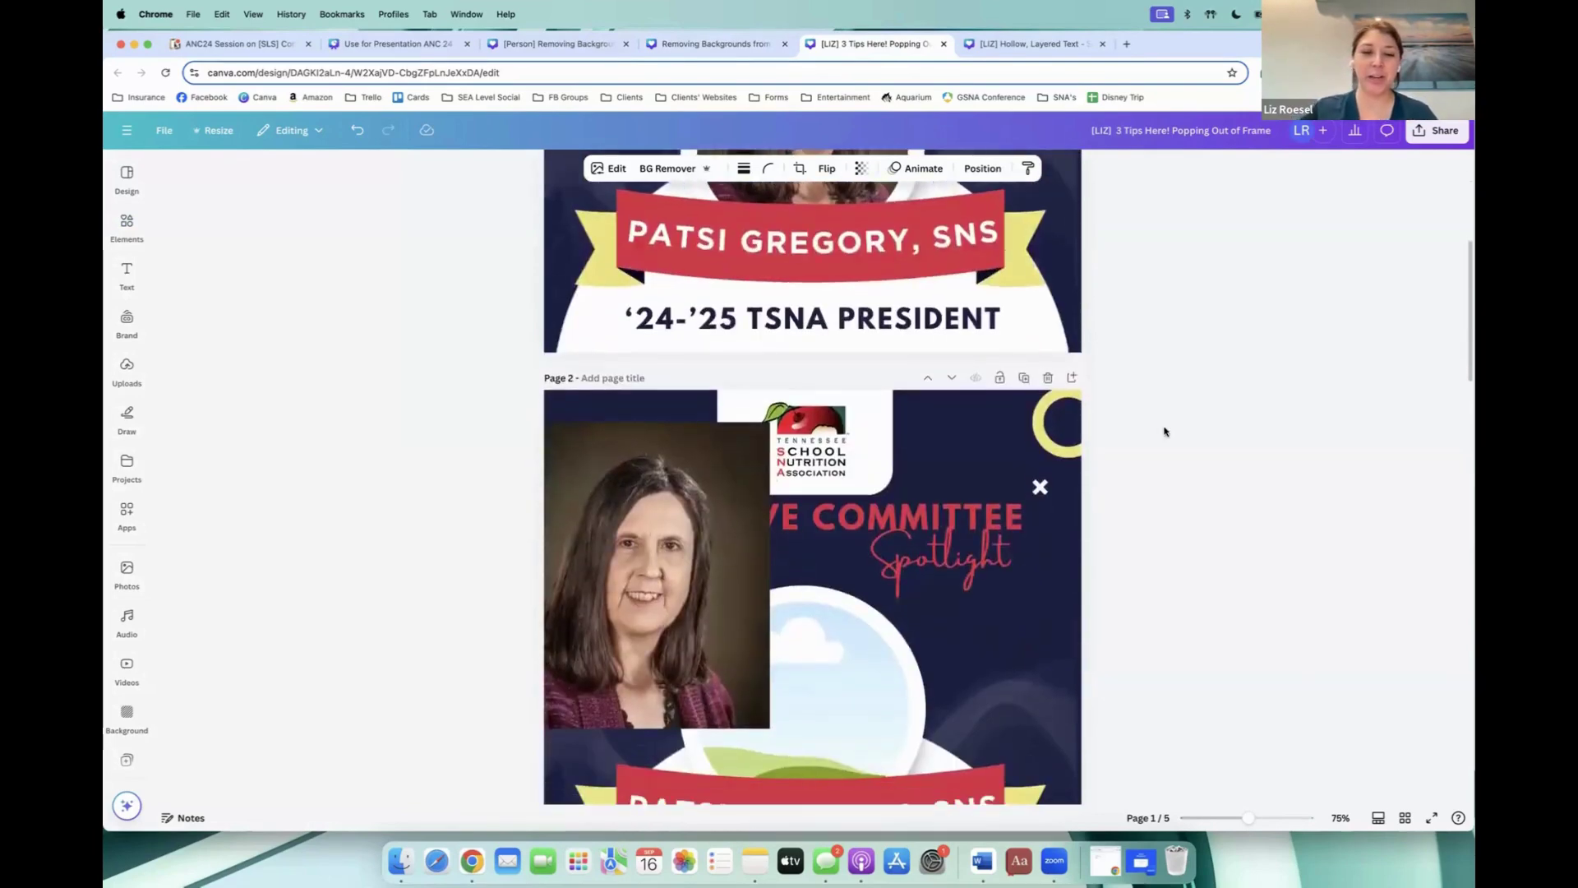
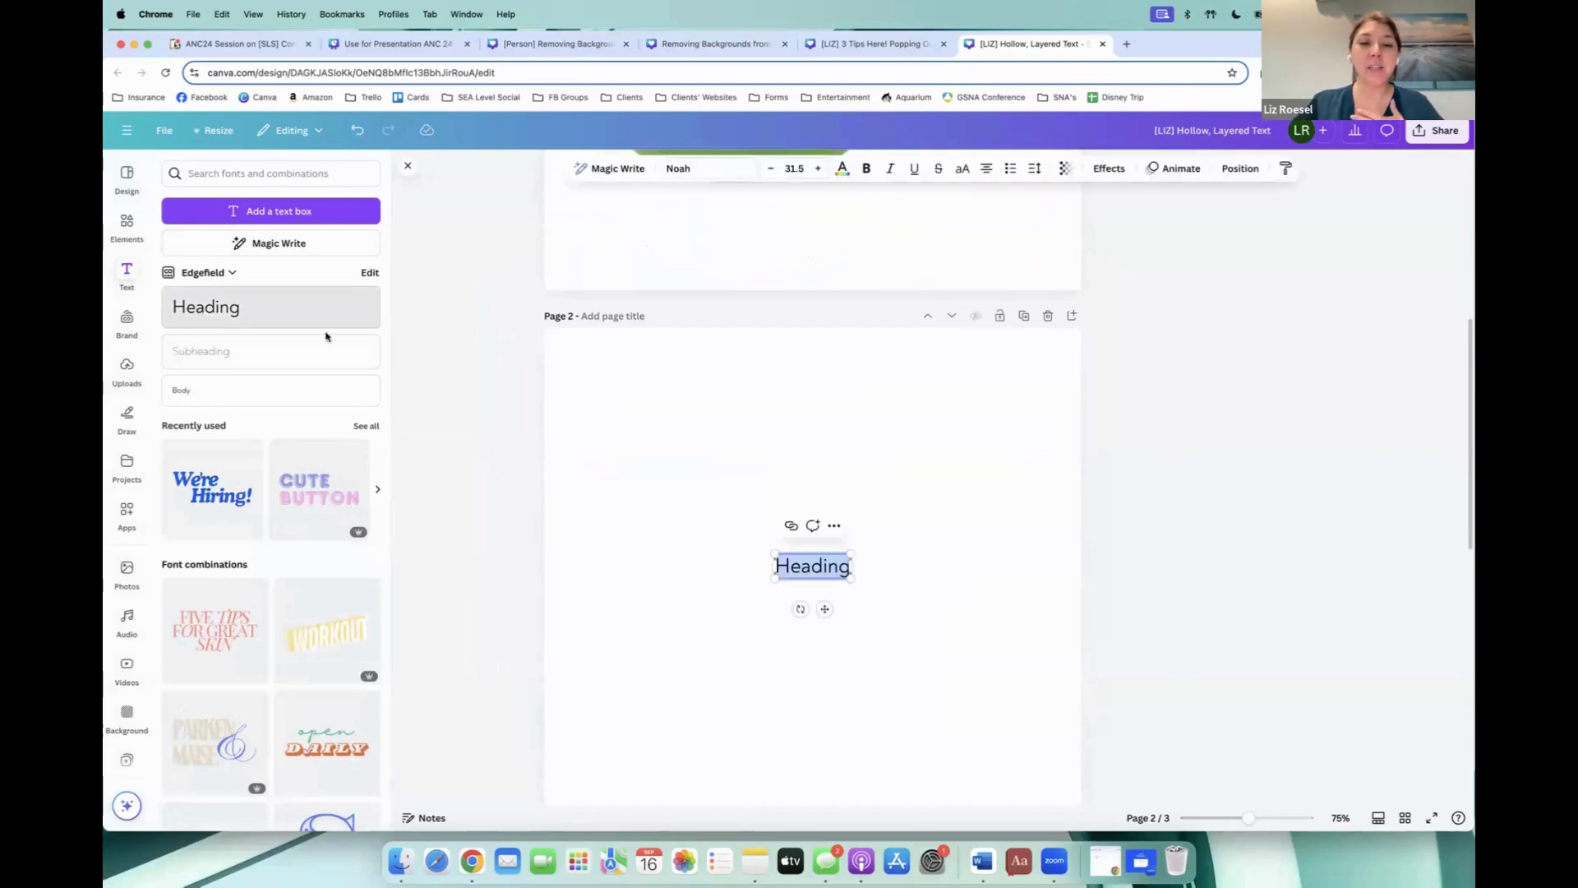
Step: Set the page 2 heading in Archivo Black, all uppercase, and enlarge it to size 108
click(679, 170)
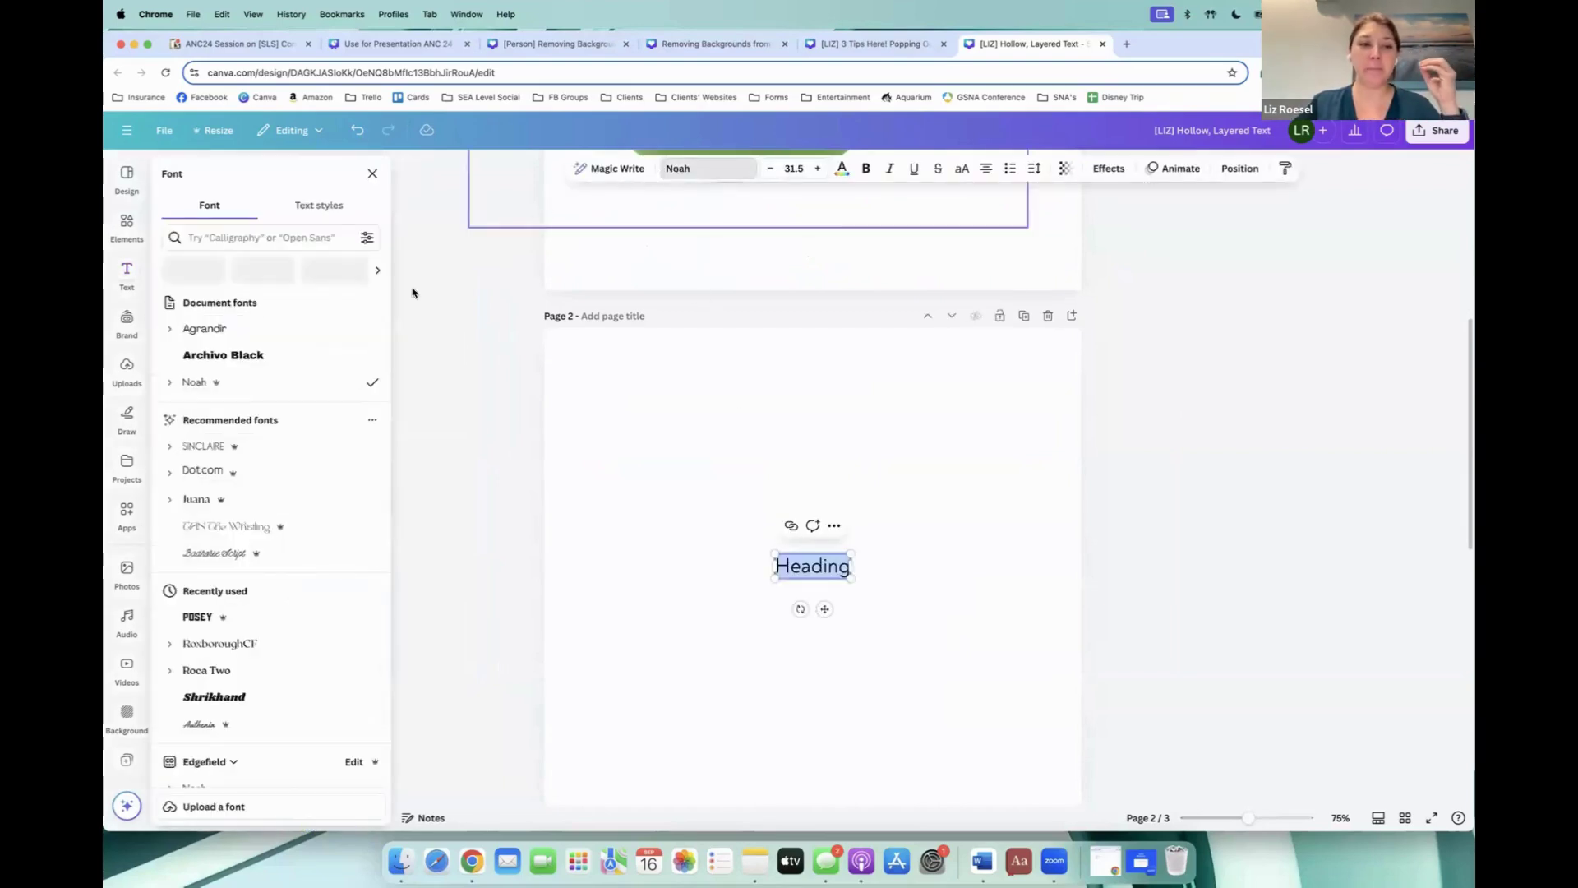
click(260, 356)
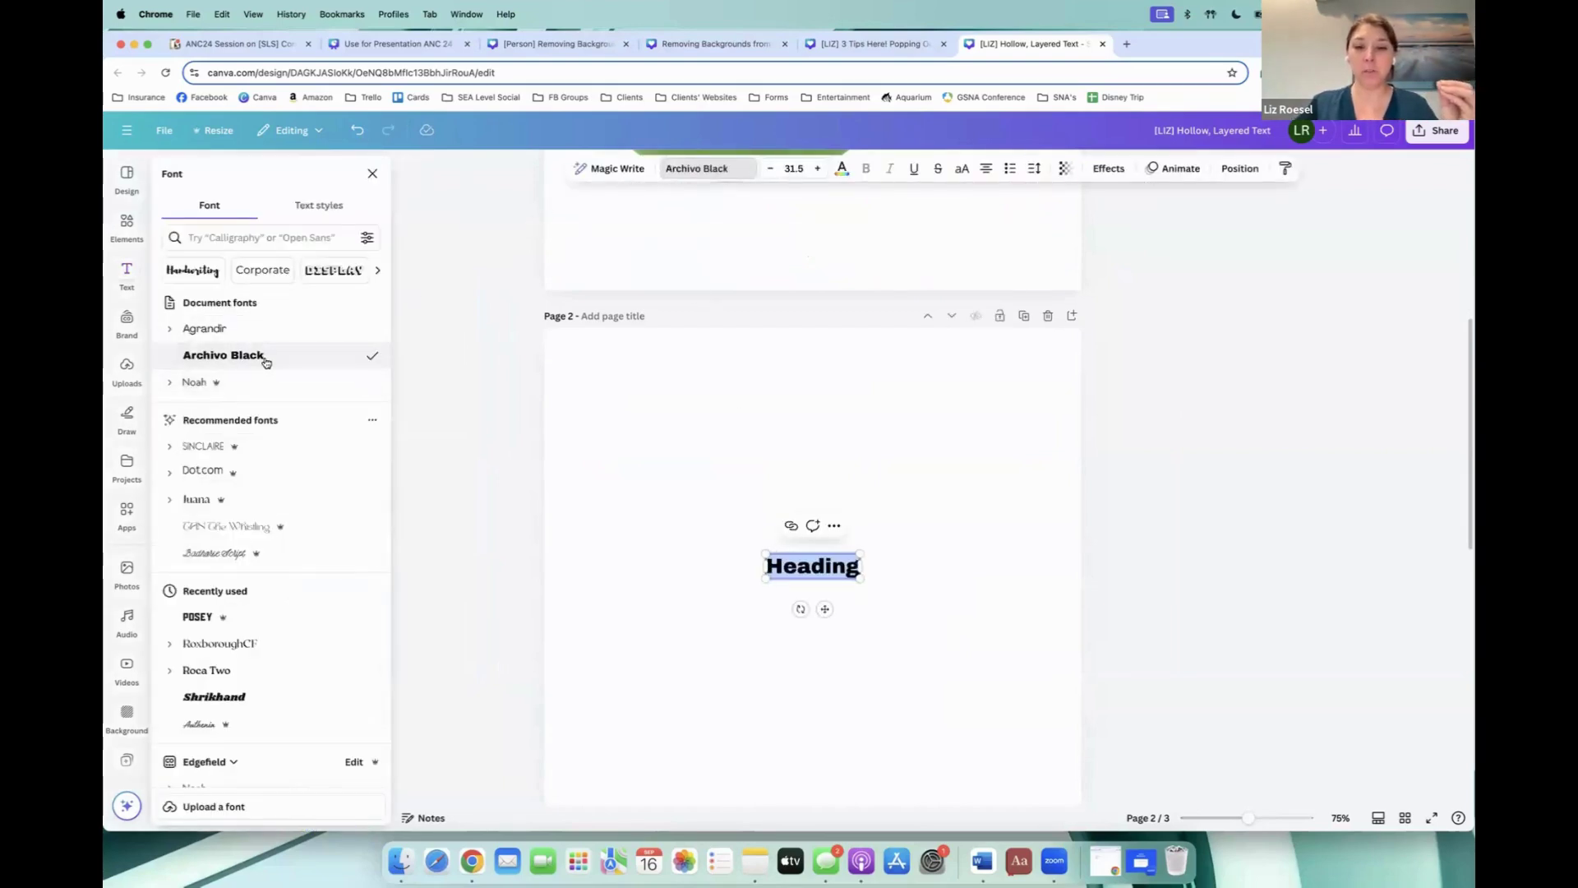
click(963, 169)
drag(866, 553, 1127, 493)
Step: Replace the heading text with APPLES and widen its text box so the word fits on one line
text(APPLES)
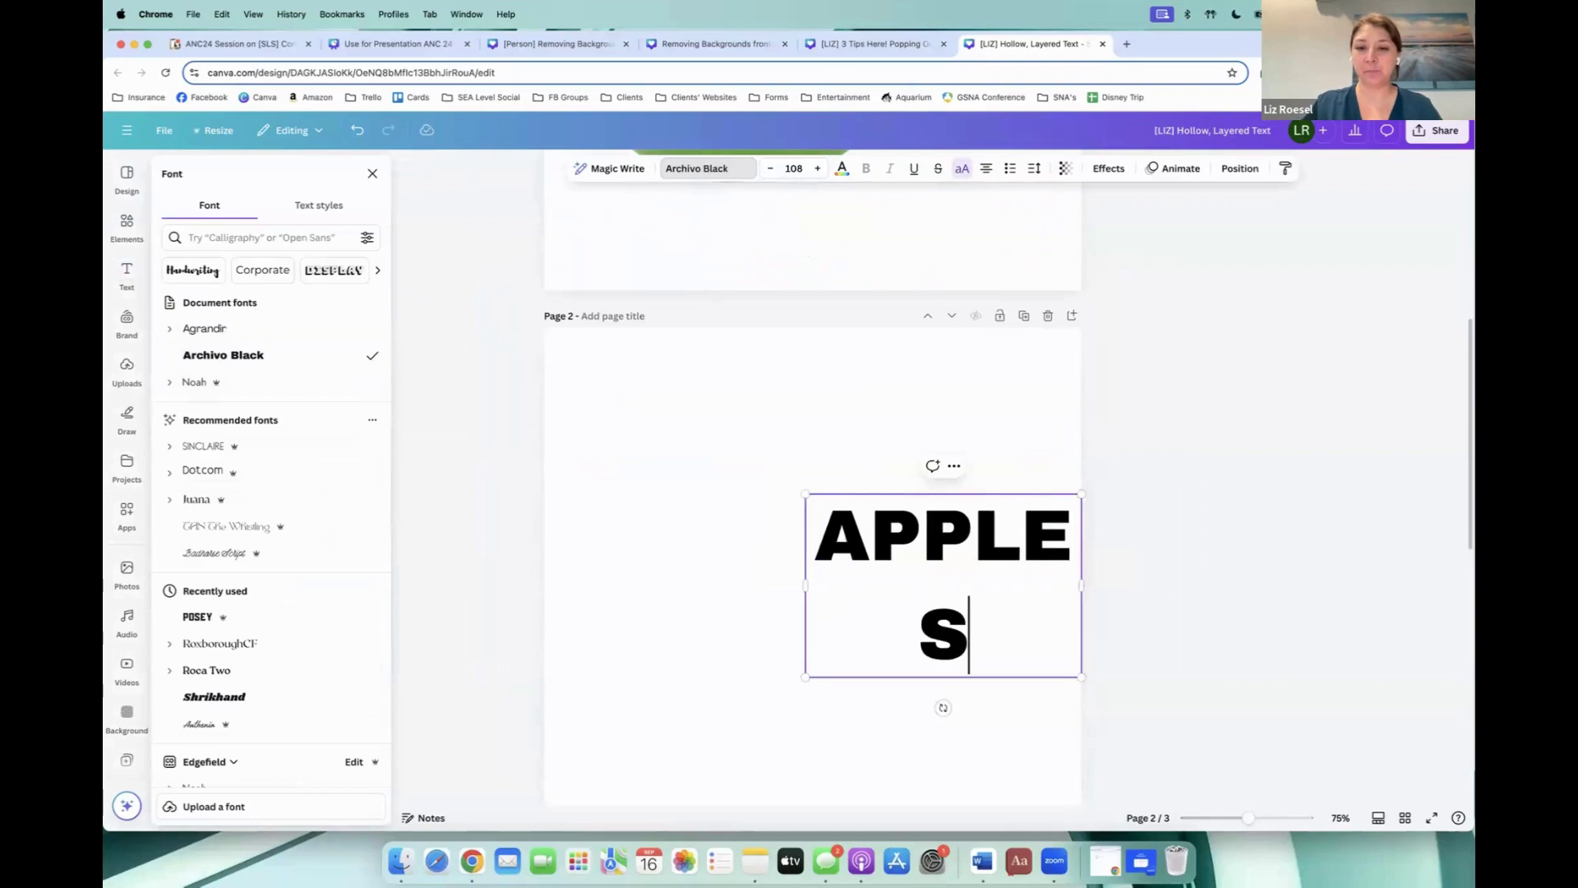
key(Return)
key(BackSpace)
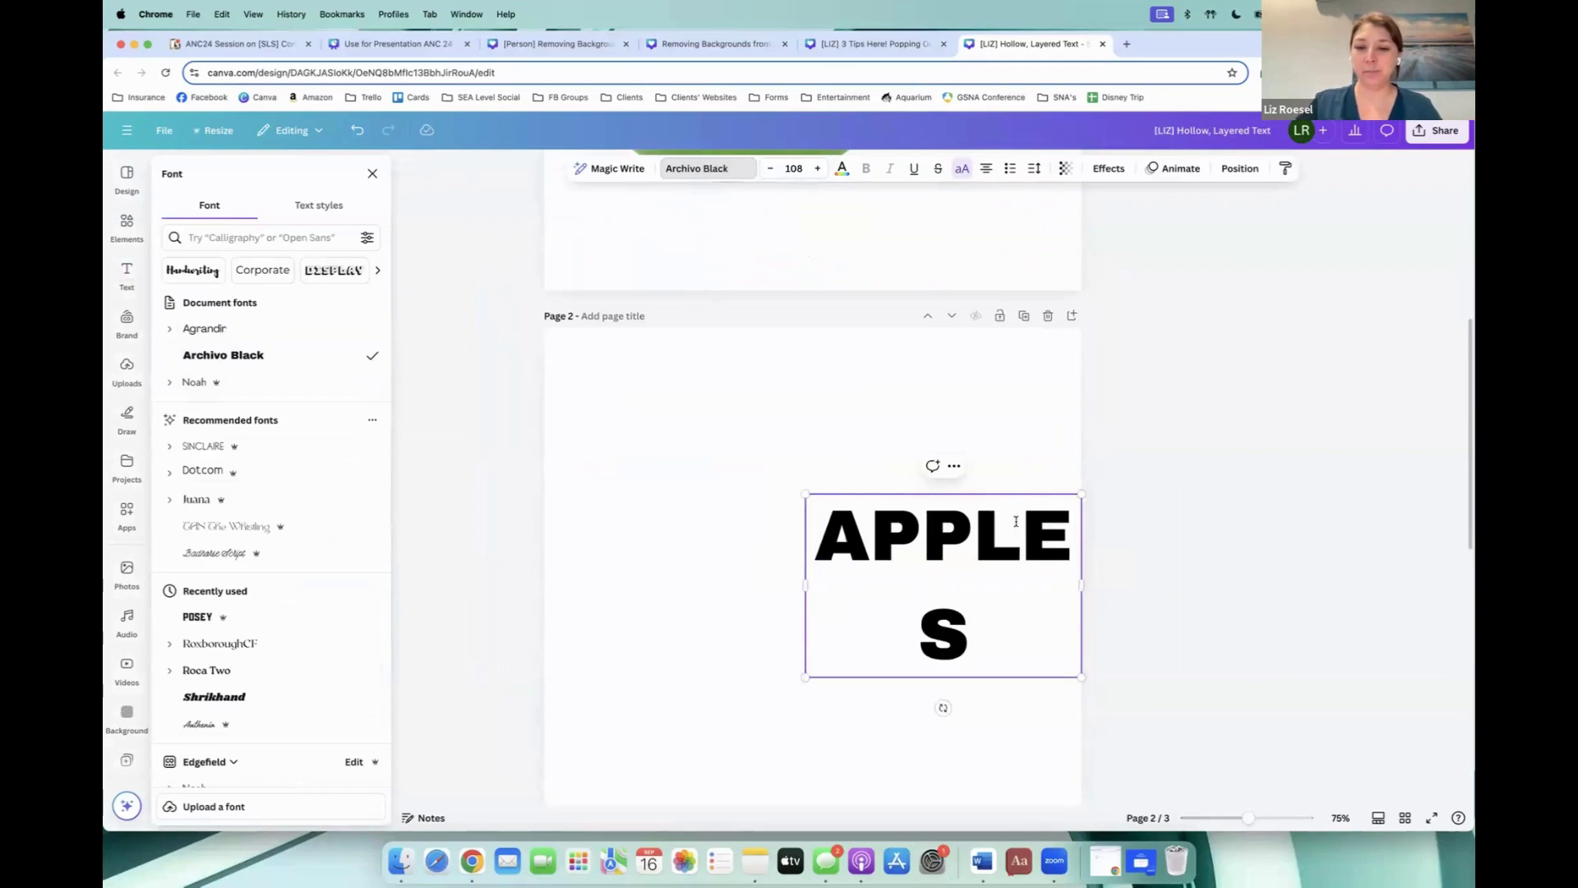
drag(1081, 584, 1150, 536)
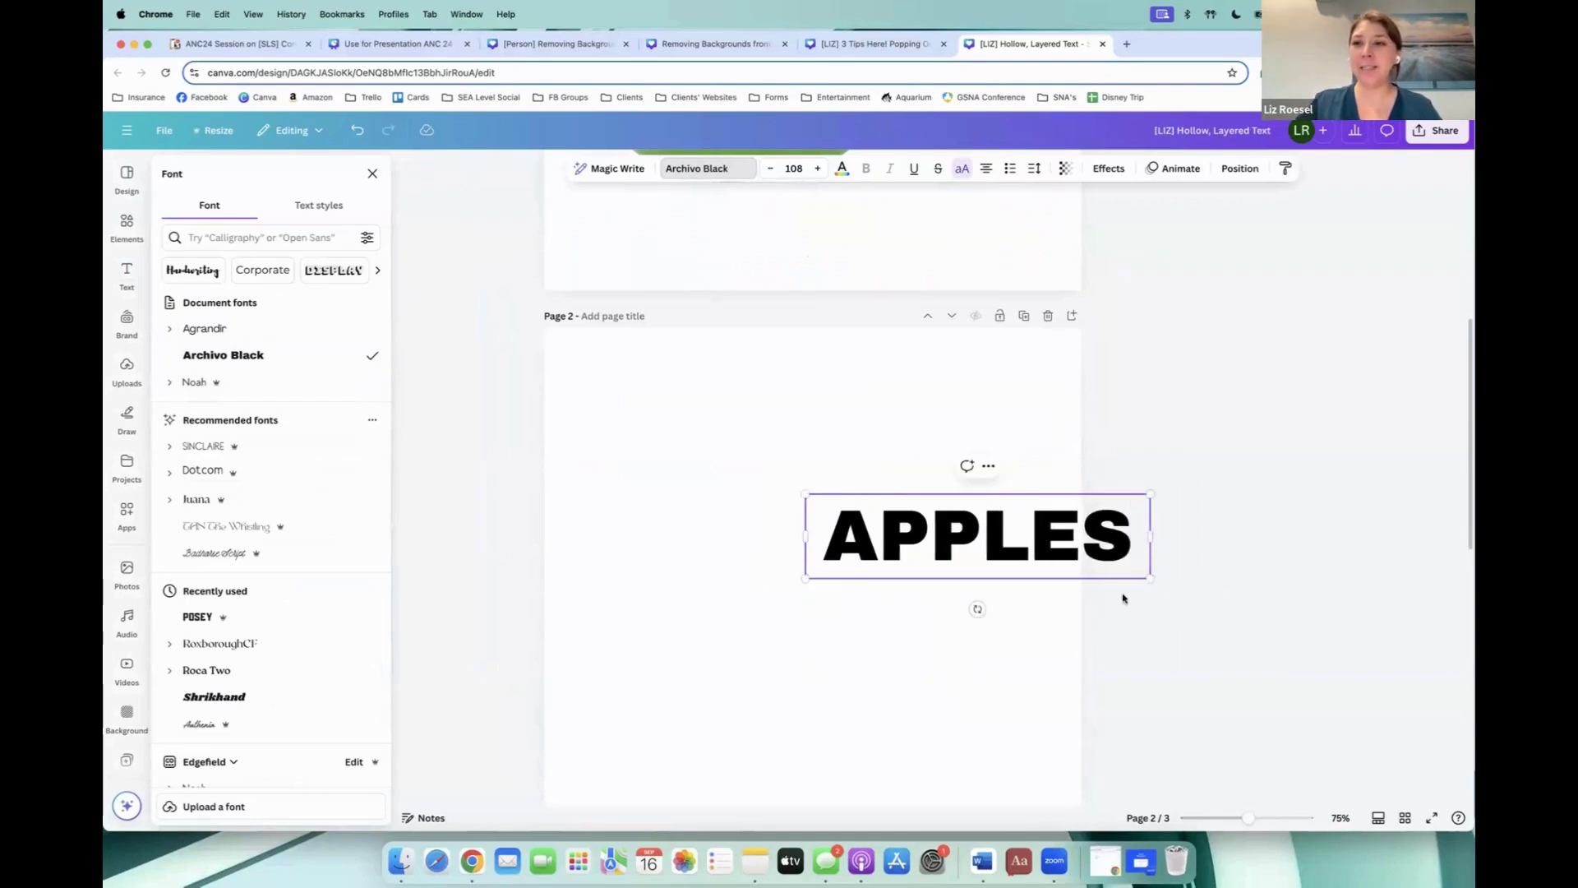
Step: Move the text box left, change its text to PUMPKIN SPICE on two lines, and widen the box to fit
double_click(994, 561)
drag(890, 540, 744, 538)
text(PUMPKIN)
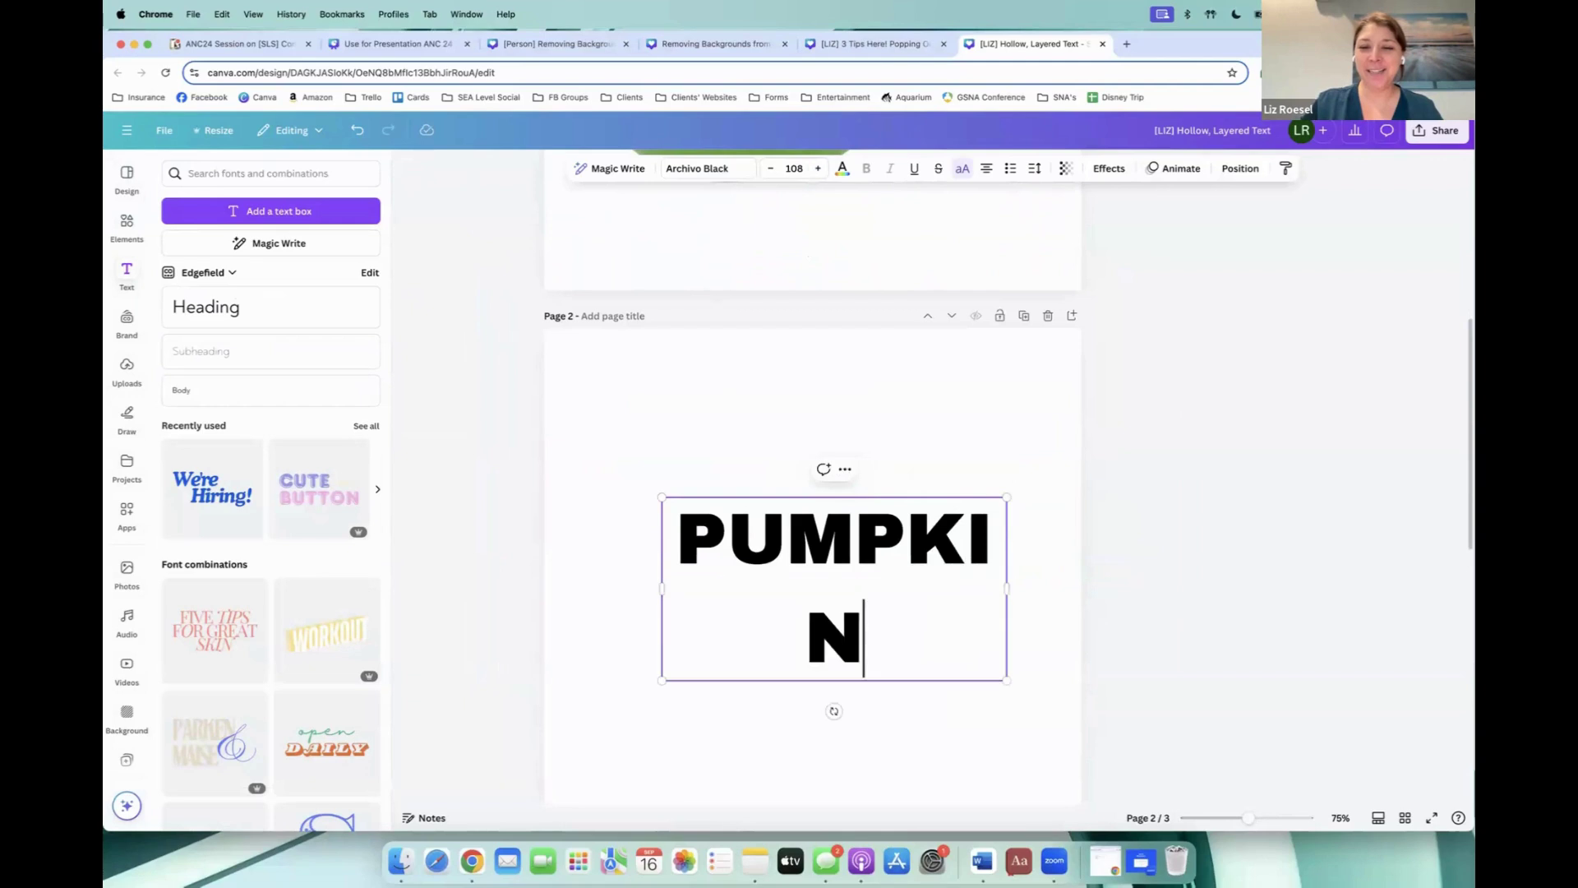
key(Return)
text(SPICE)
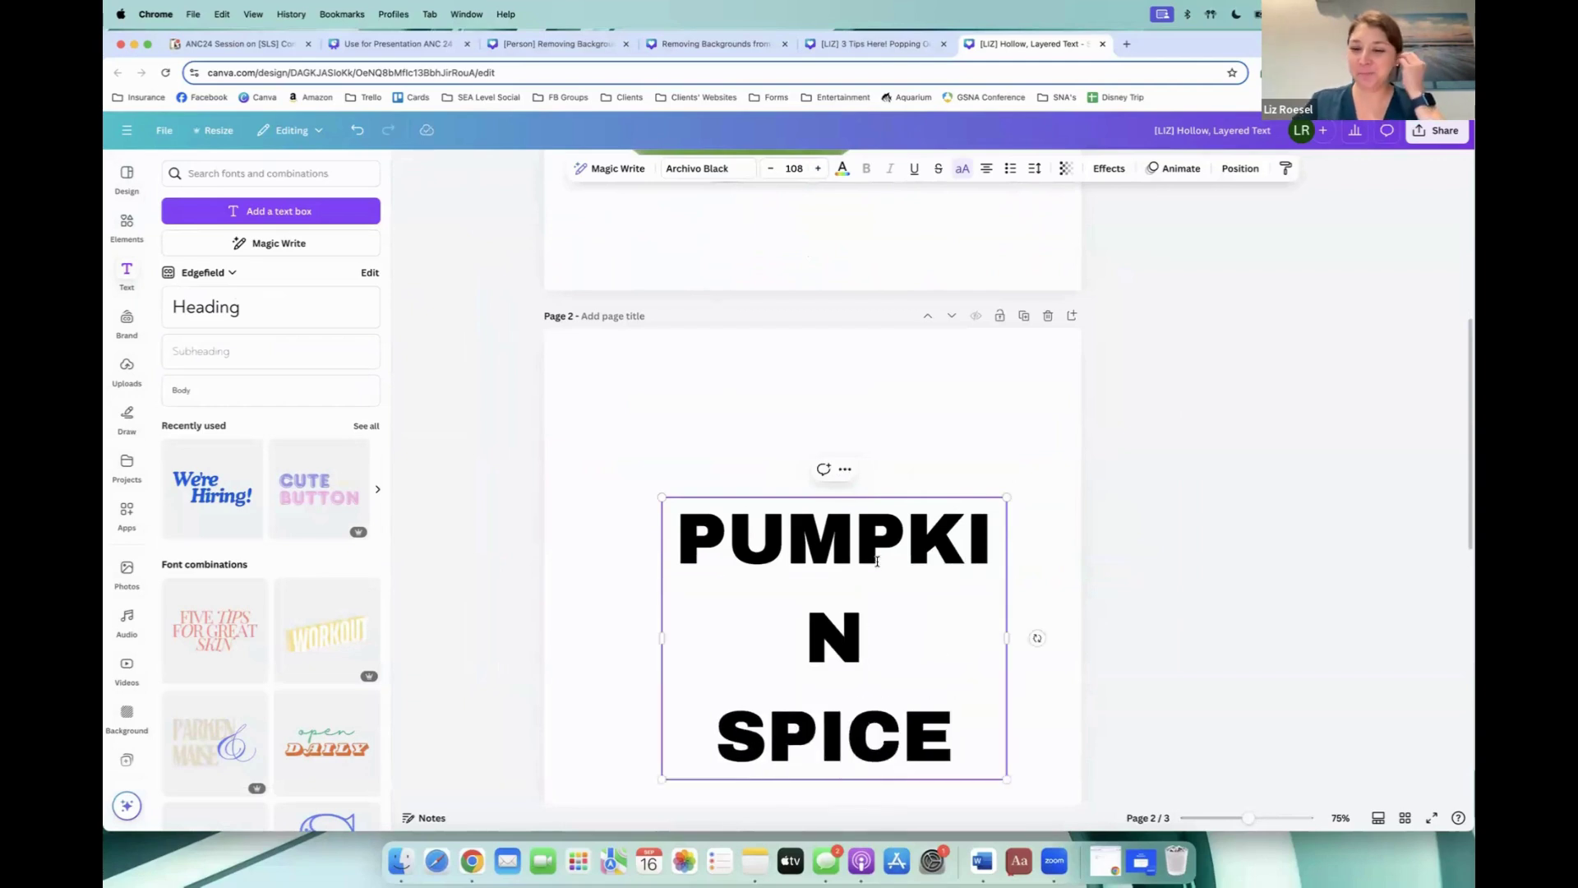
drag(1010, 638, 1099, 637)
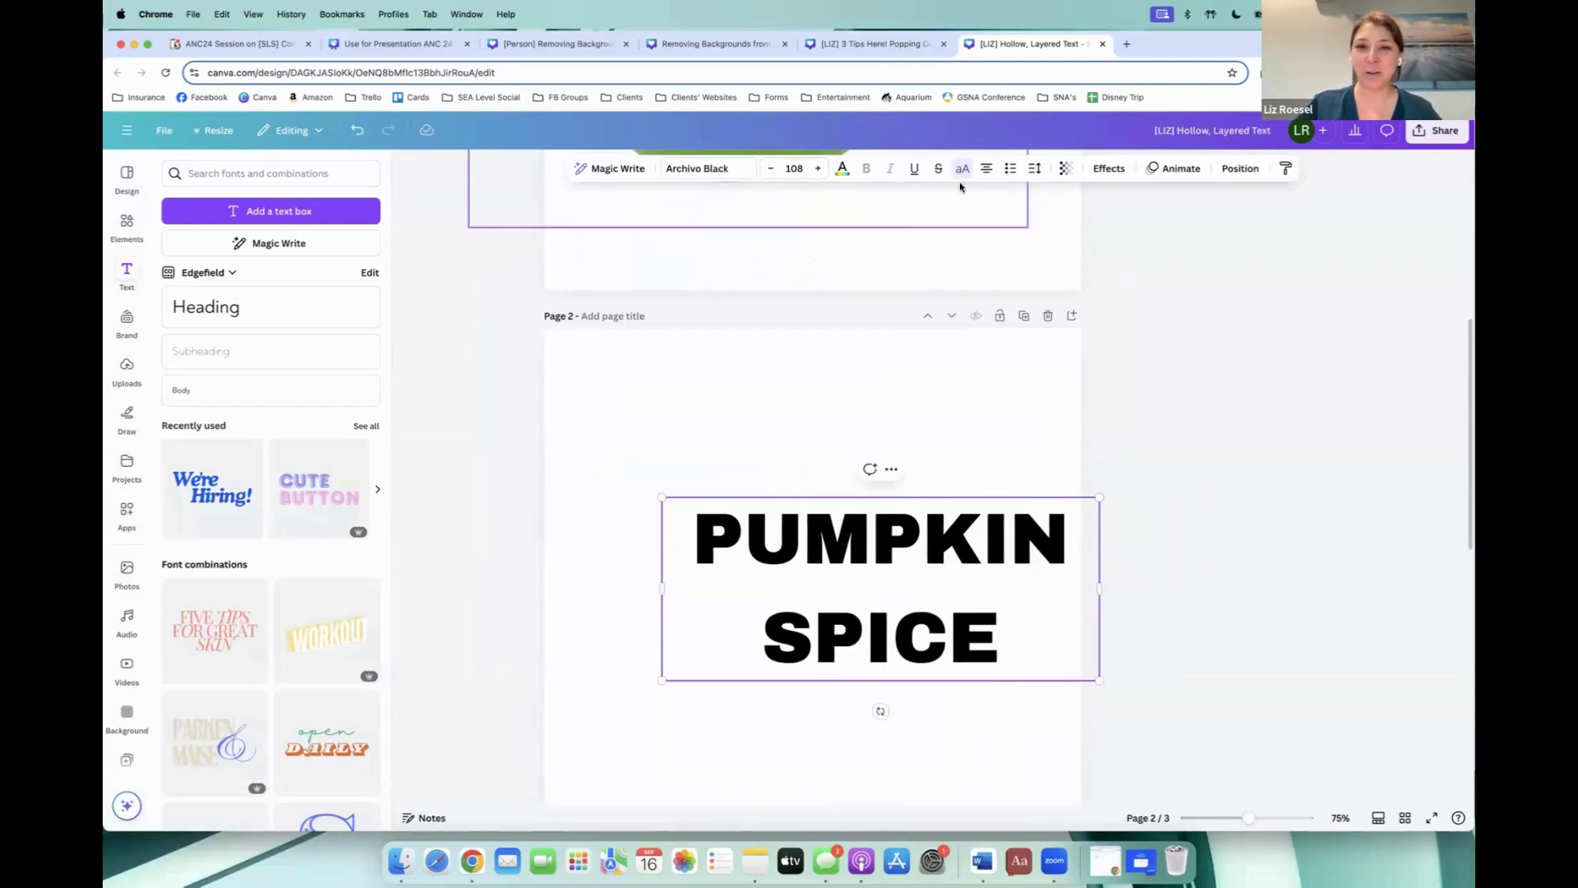
Step: Recolor the whole PUMPKIN SPICE text with the purple from the document colors
click(843, 169)
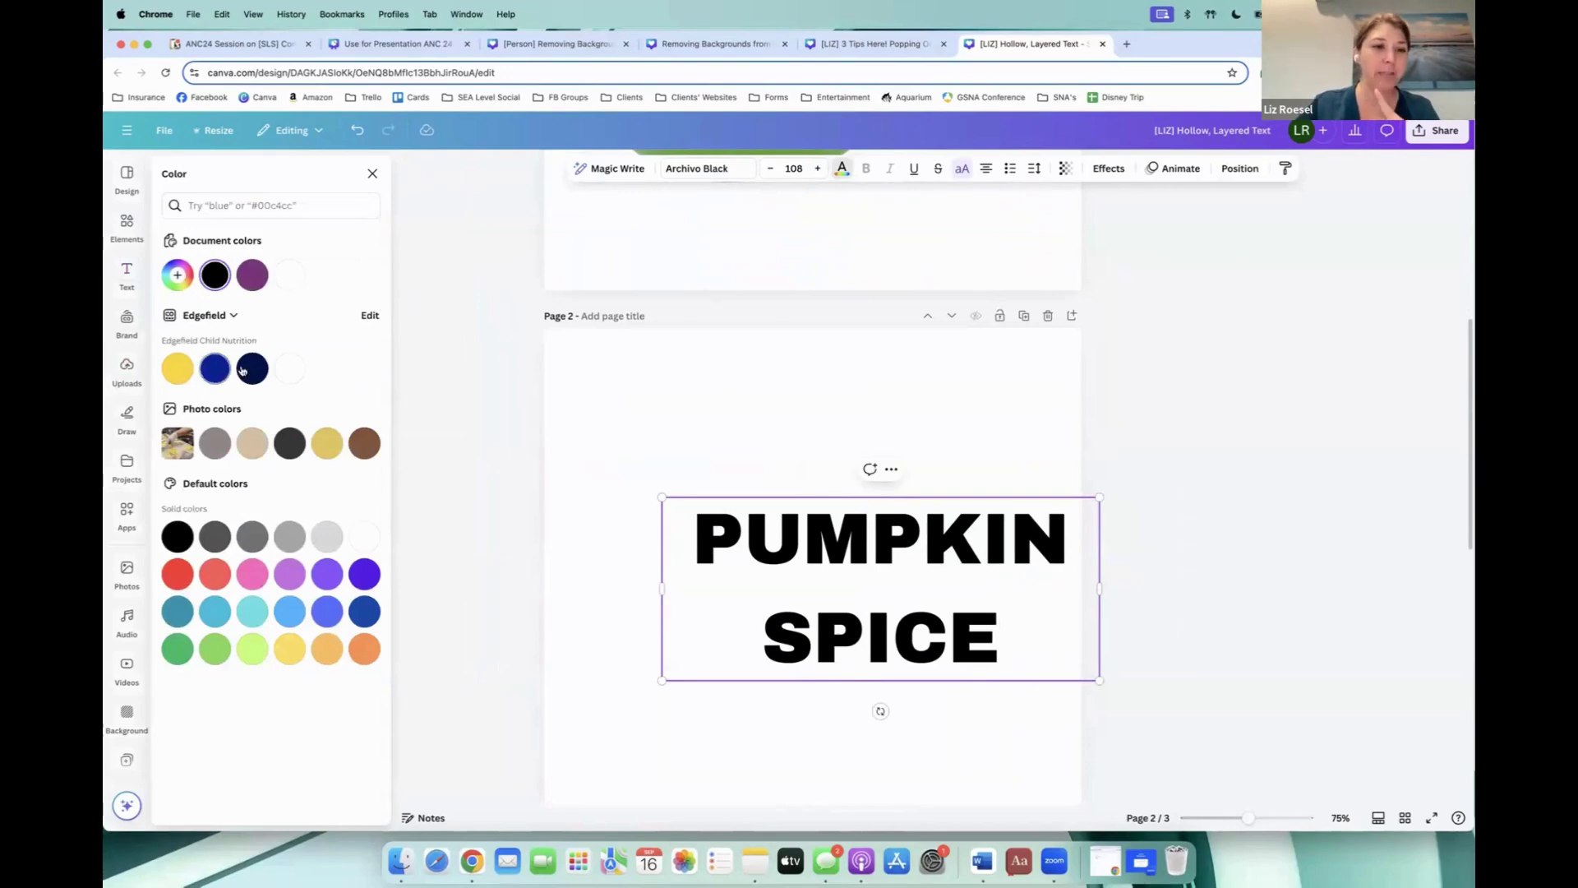
click(828, 550)
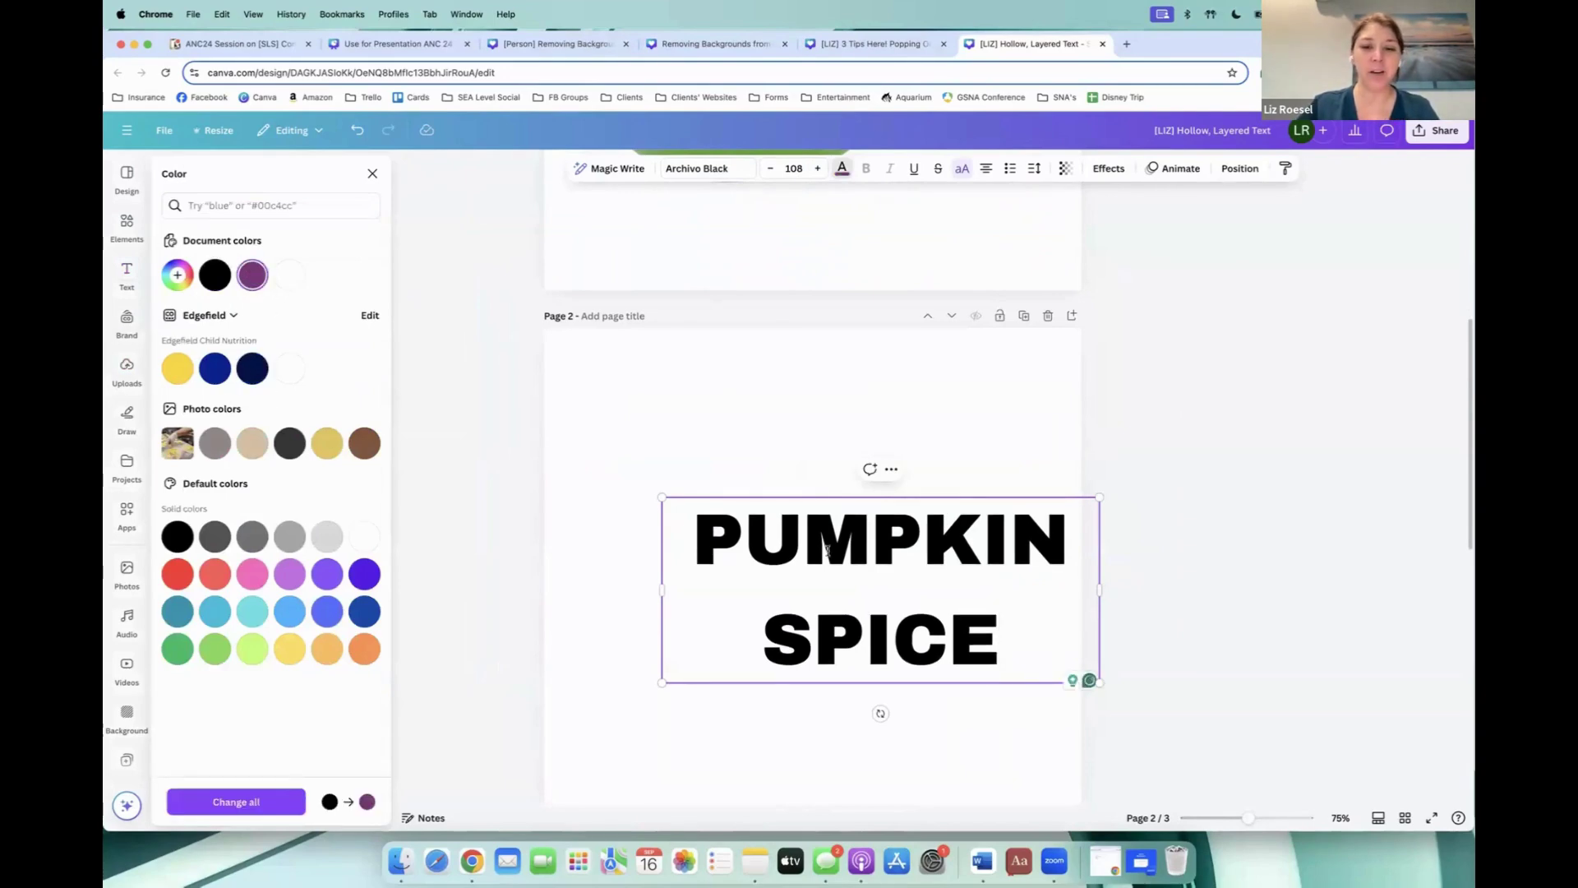
triple_click(828, 550)
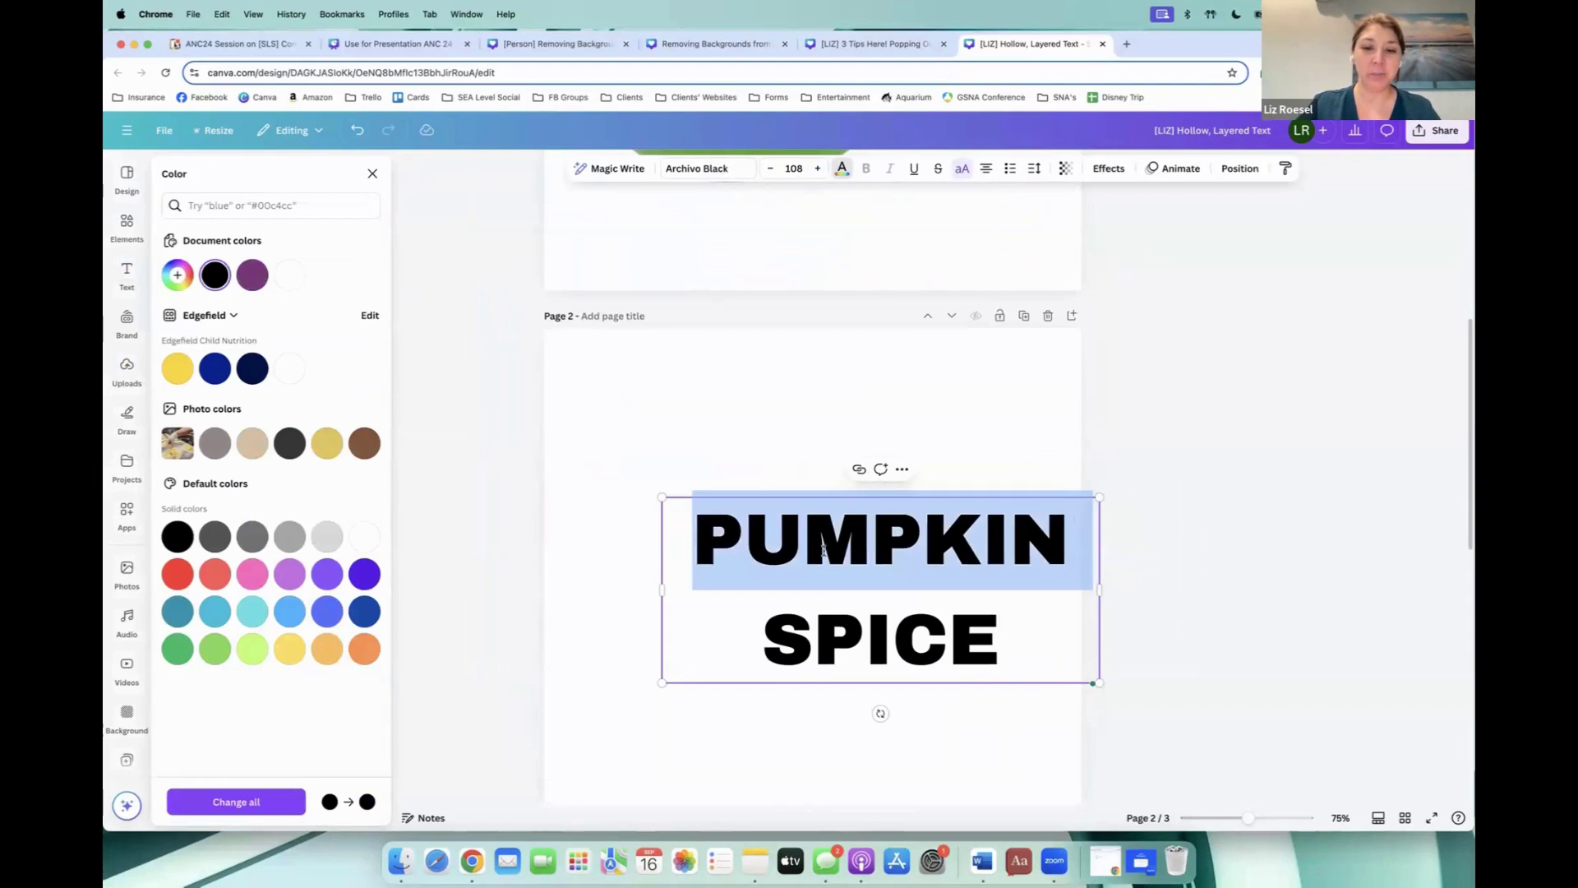
click(252, 275)
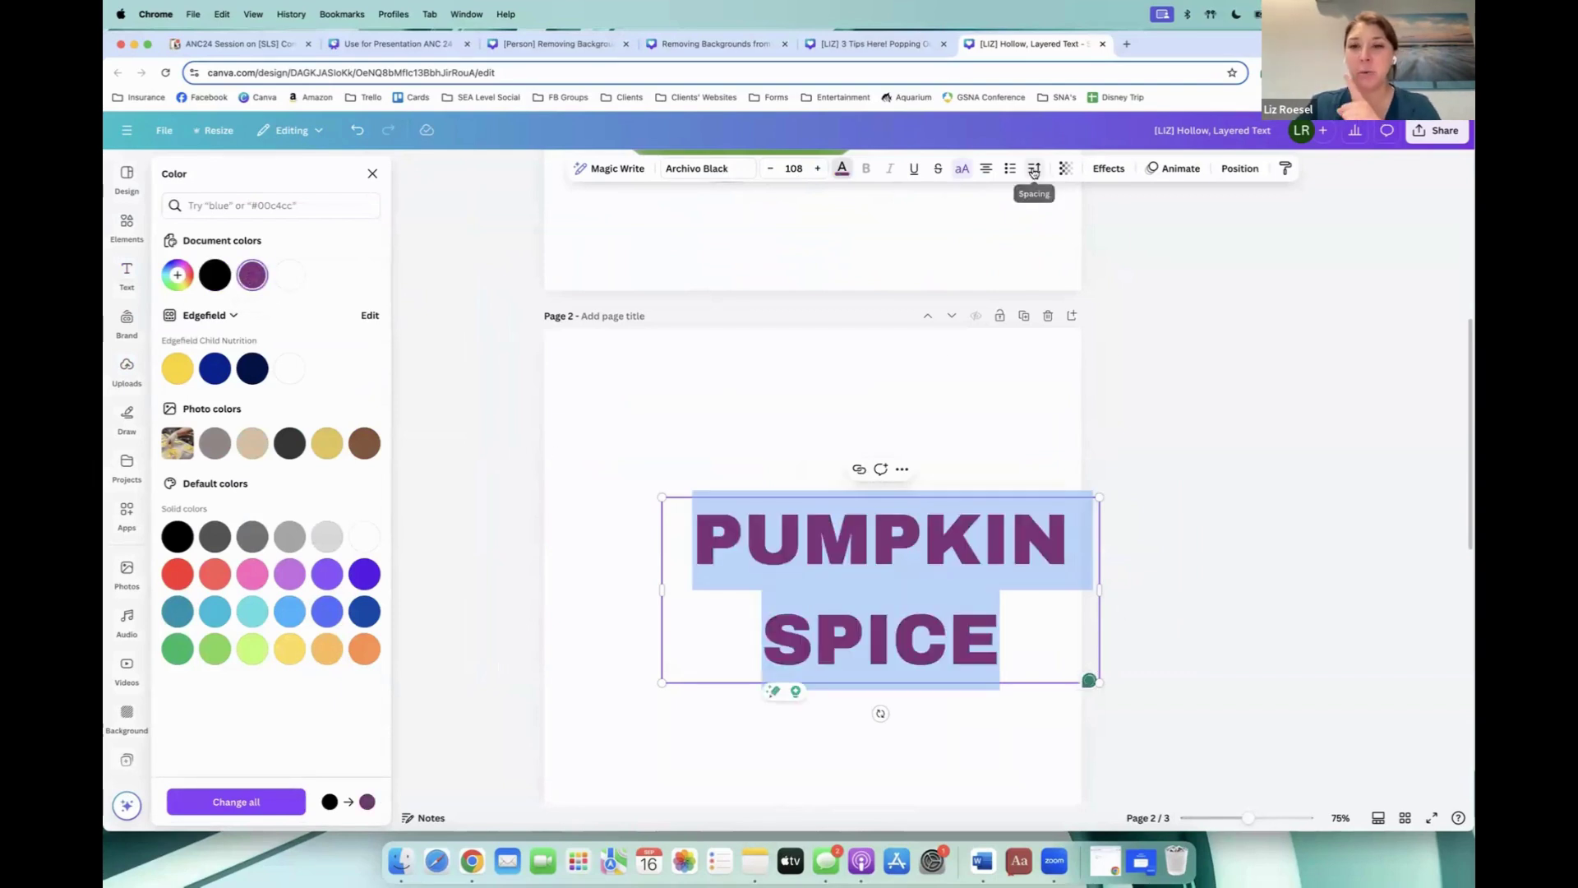
Step: Tighten the line spacing of the PUMPKIN SPICE text and left-align it, nudging the text box slightly
click(1037, 171)
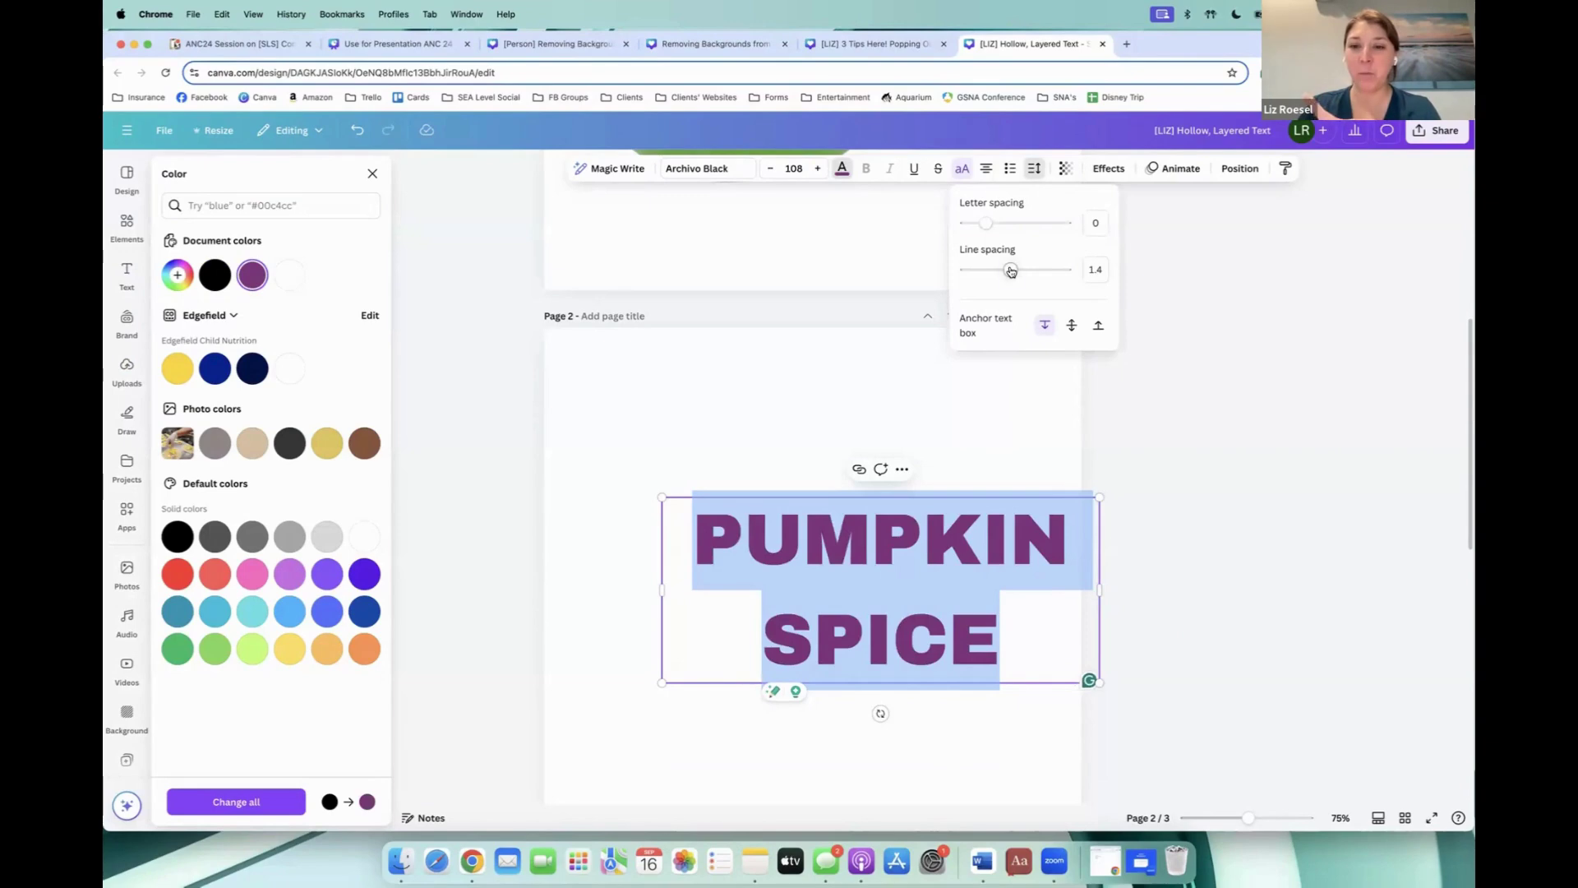
drag(1011, 271, 983, 273)
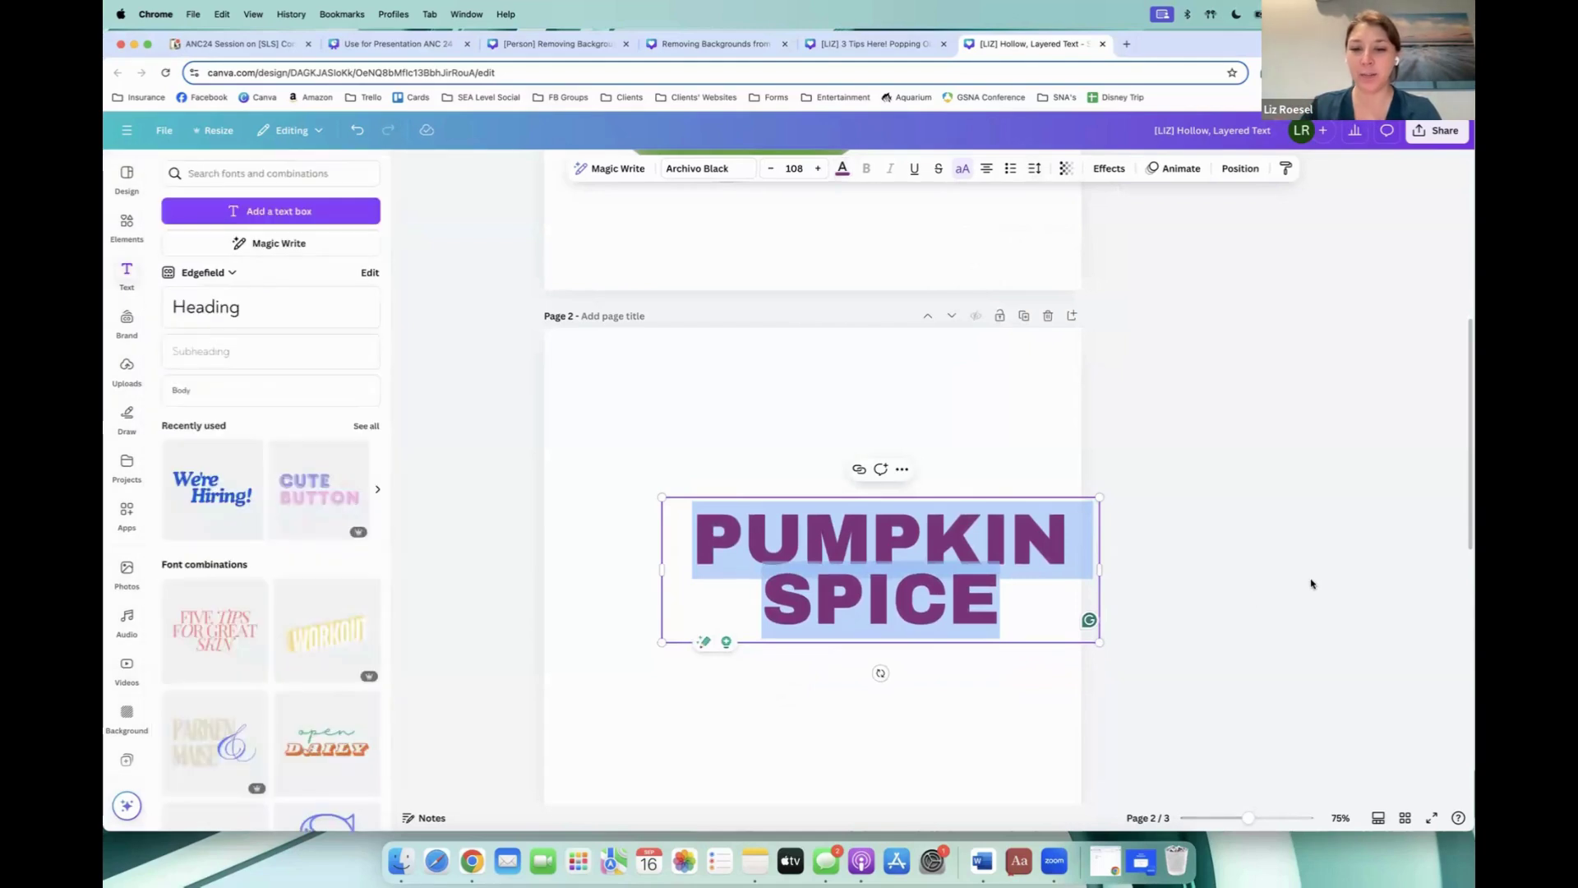
key(Escape)
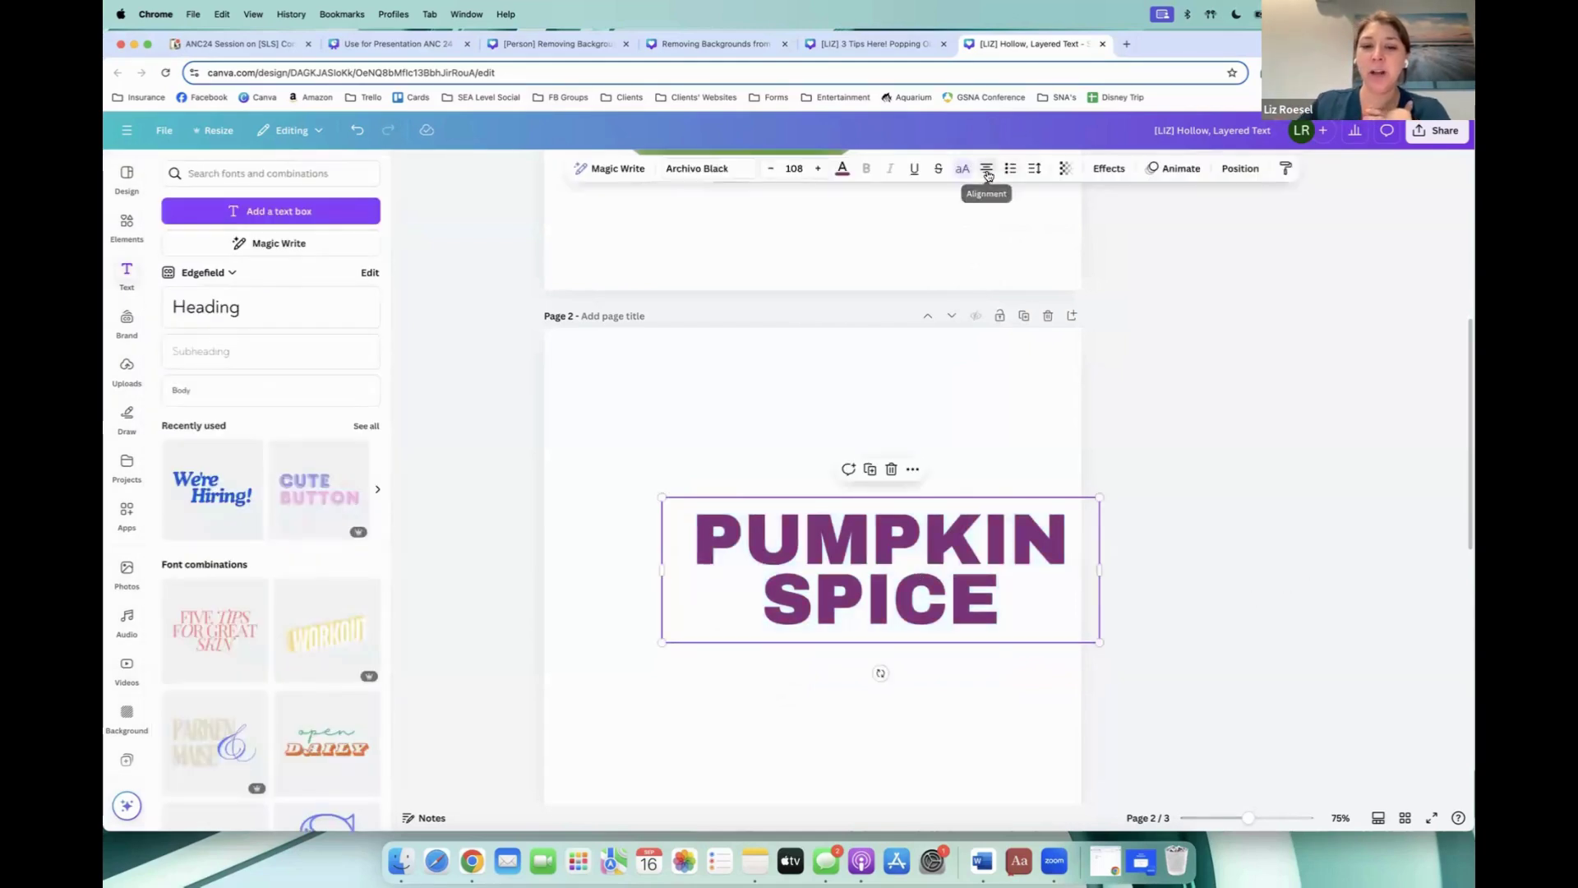
click(986, 170)
key(Escape)
drag(761, 602, 783, 609)
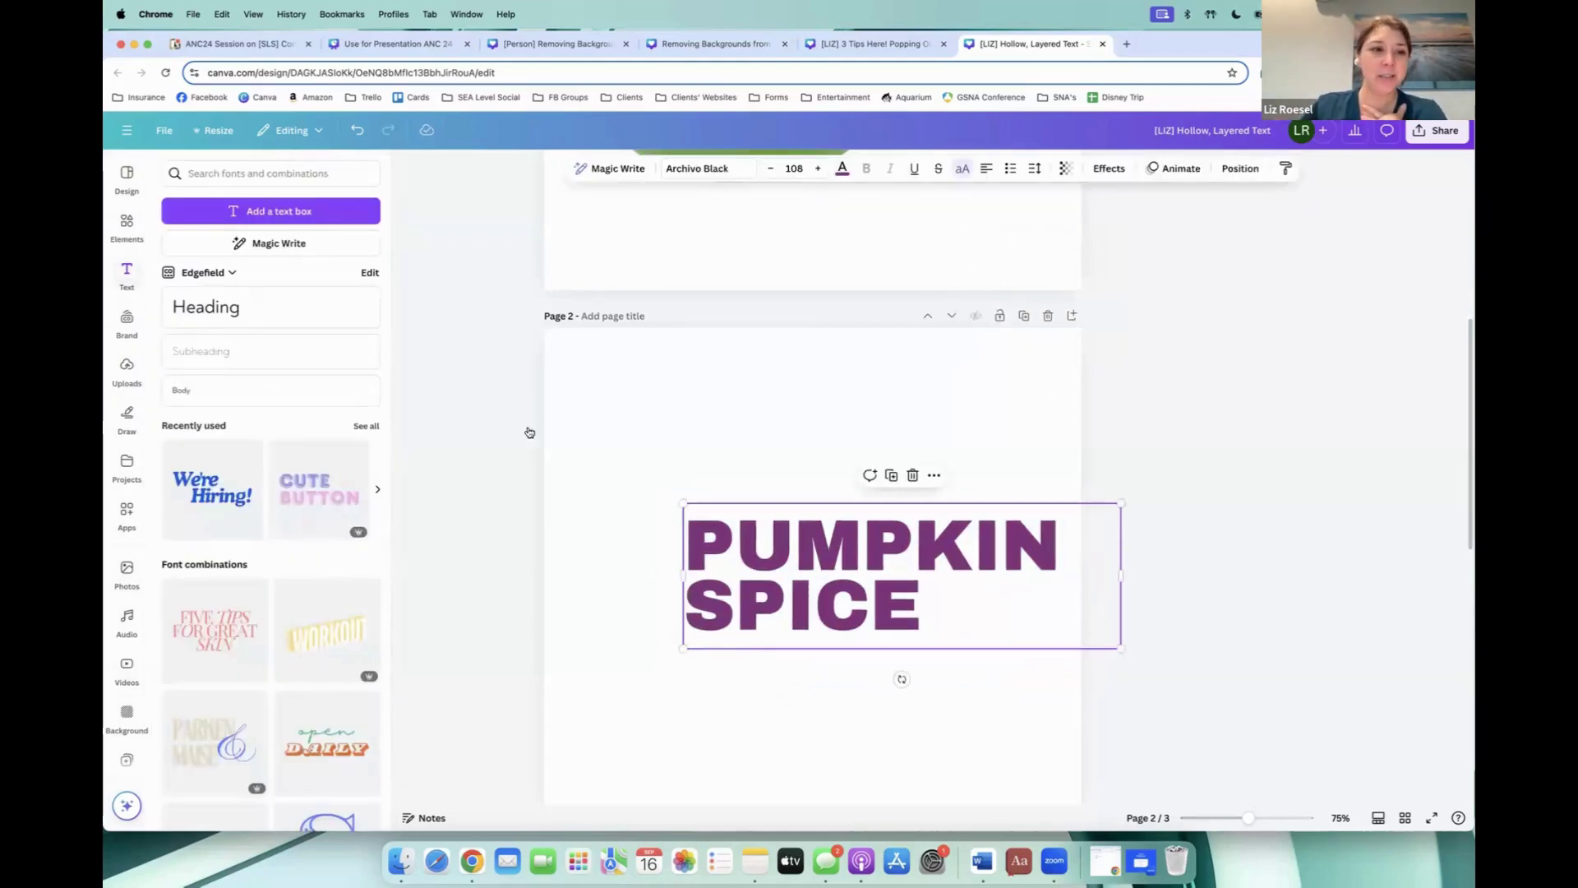
Step: Search the element photos for "pumpkin", add the orange pumpkin and shrink it at the left side of page 2
click(129, 221)
text(pumpkin)
key(Return)
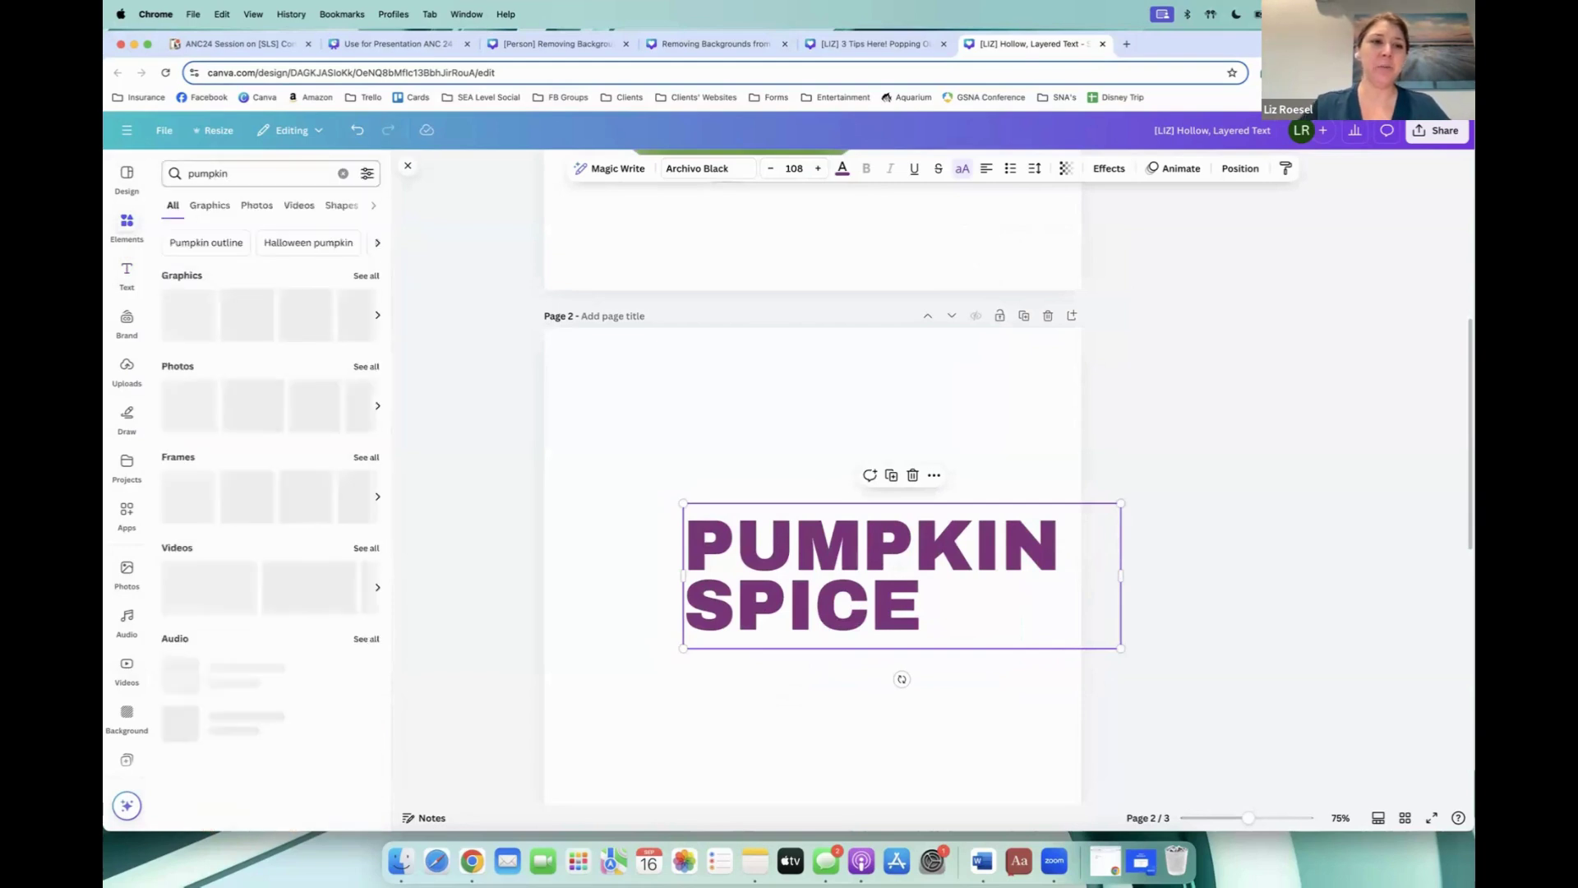
click(257, 206)
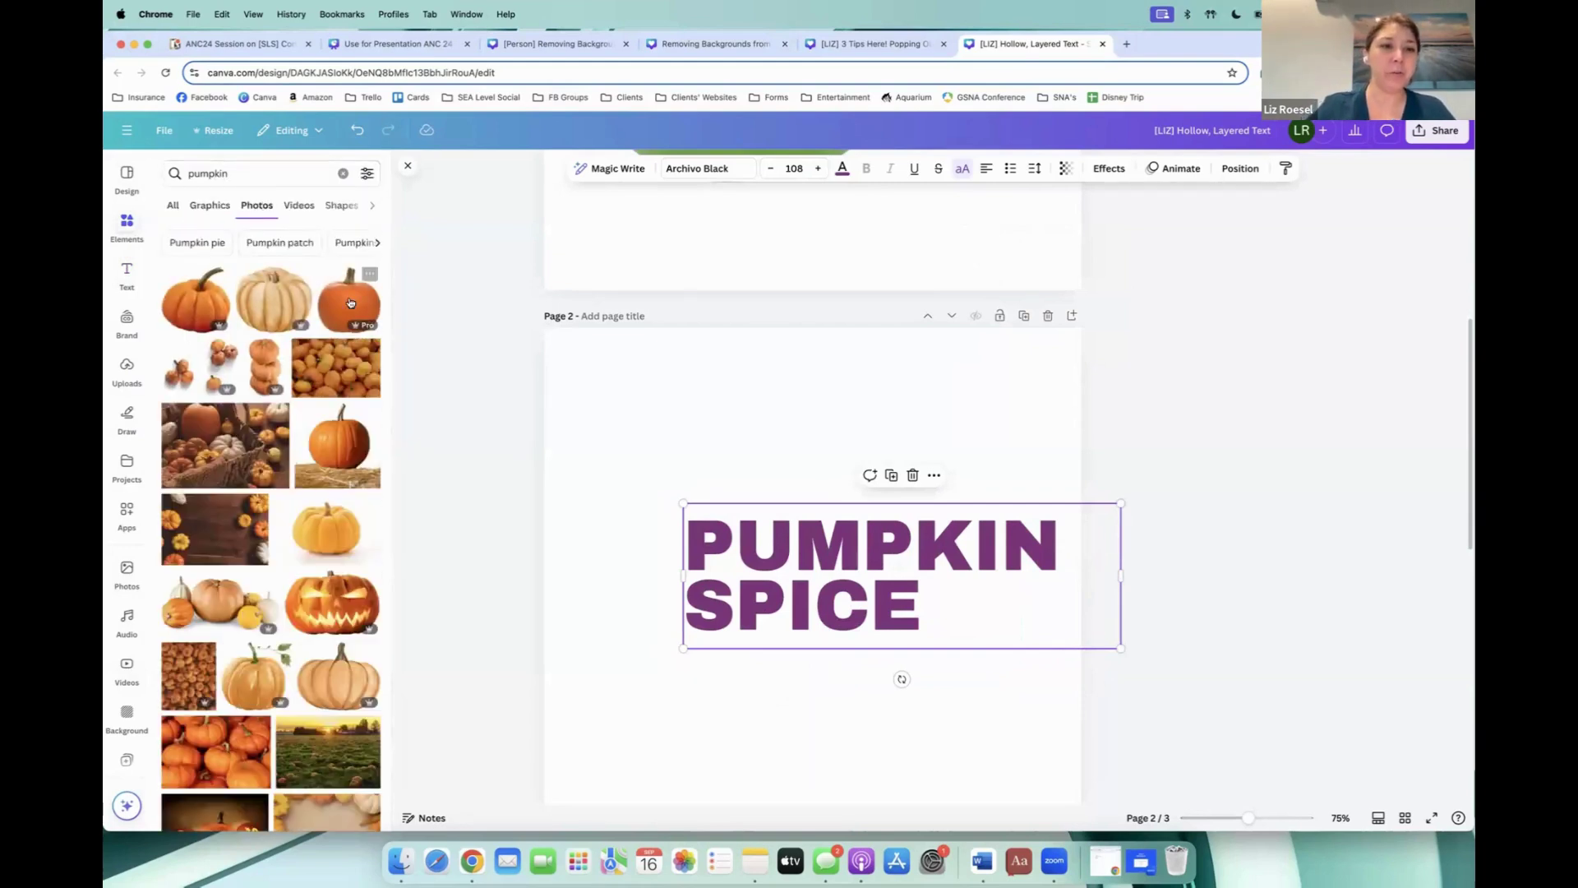
click(349, 303)
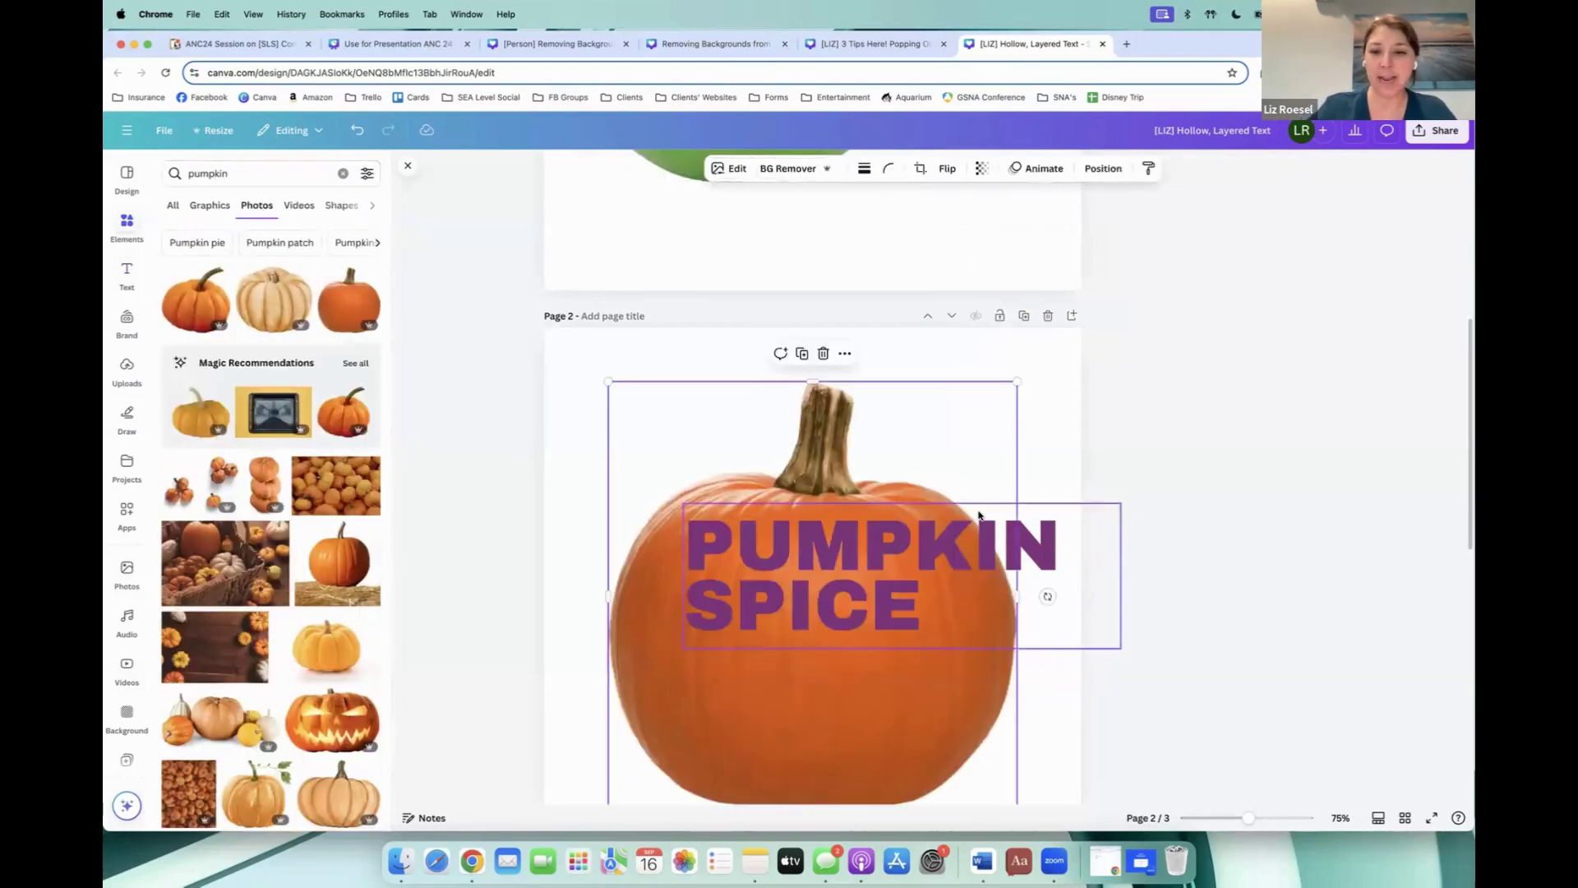
drag(1019, 382, 875, 452)
drag(547, 703, 577, 664)
Step: Duplicate the PUMPKIN SPICE text and offset the copy above and to the right of the original
click(1020, 577)
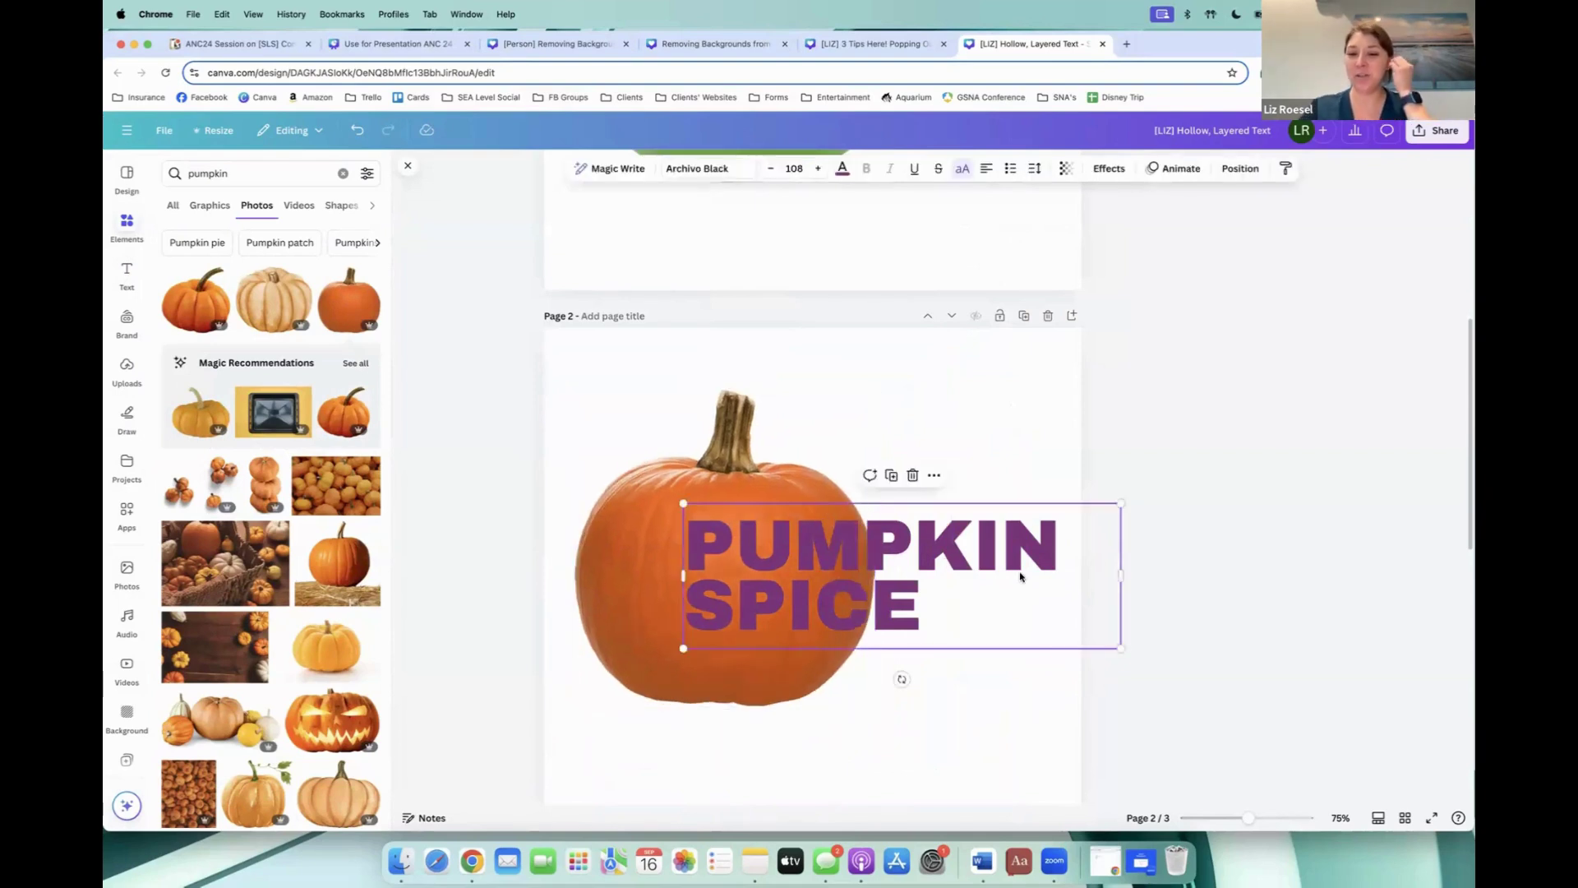
click(890, 476)
drag(868, 571, 926, 506)
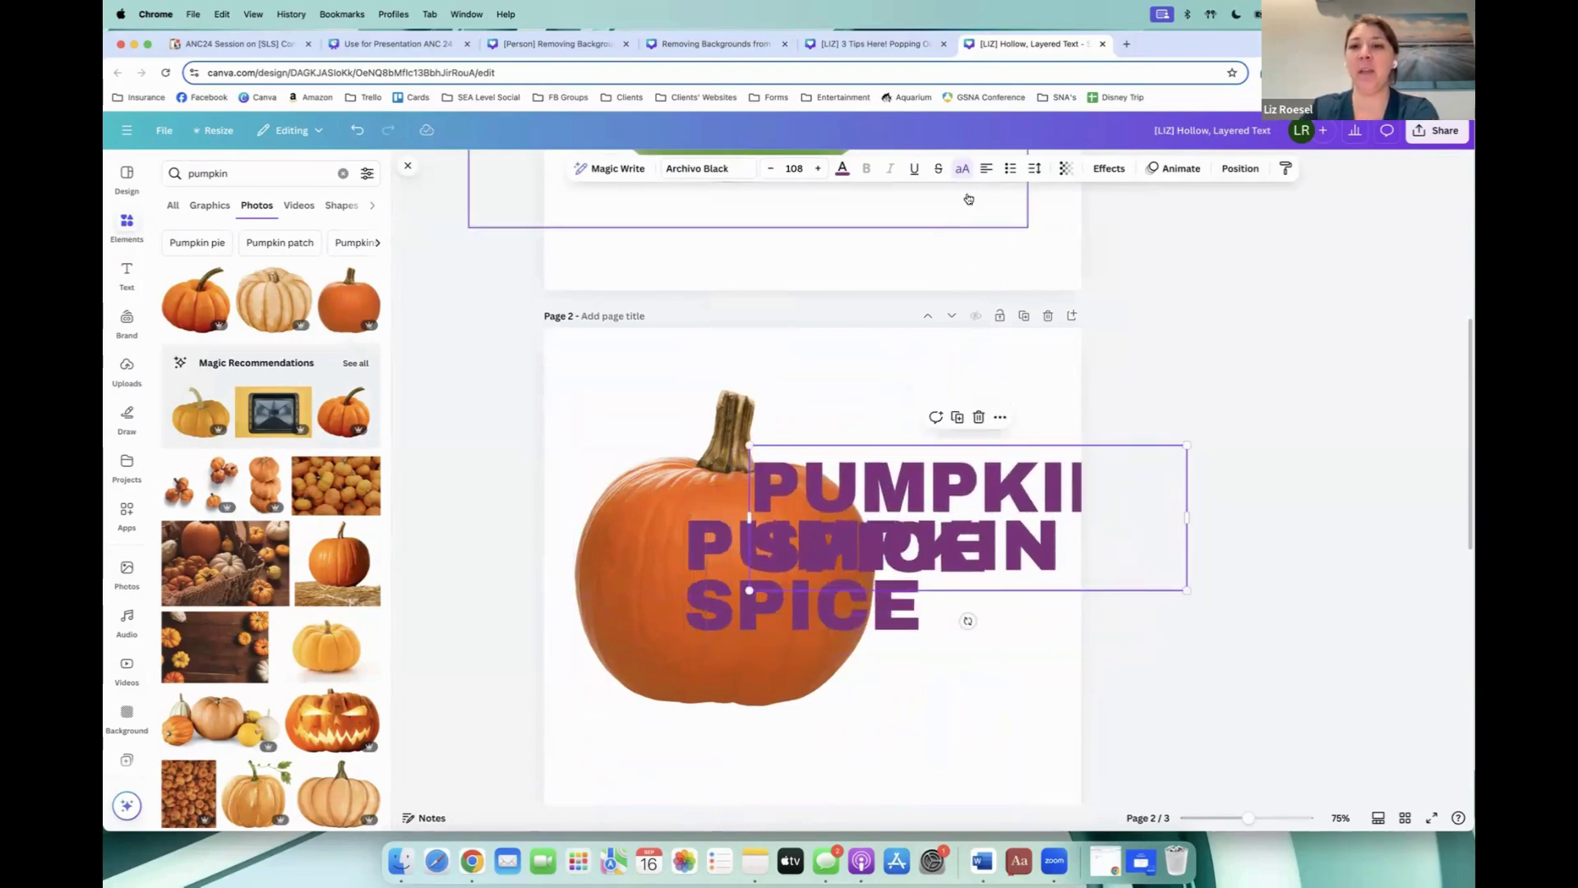
Step: Give the text copy the Hollow effect and align it exactly over the solid PUMPKIN SPICE text
click(1109, 168)
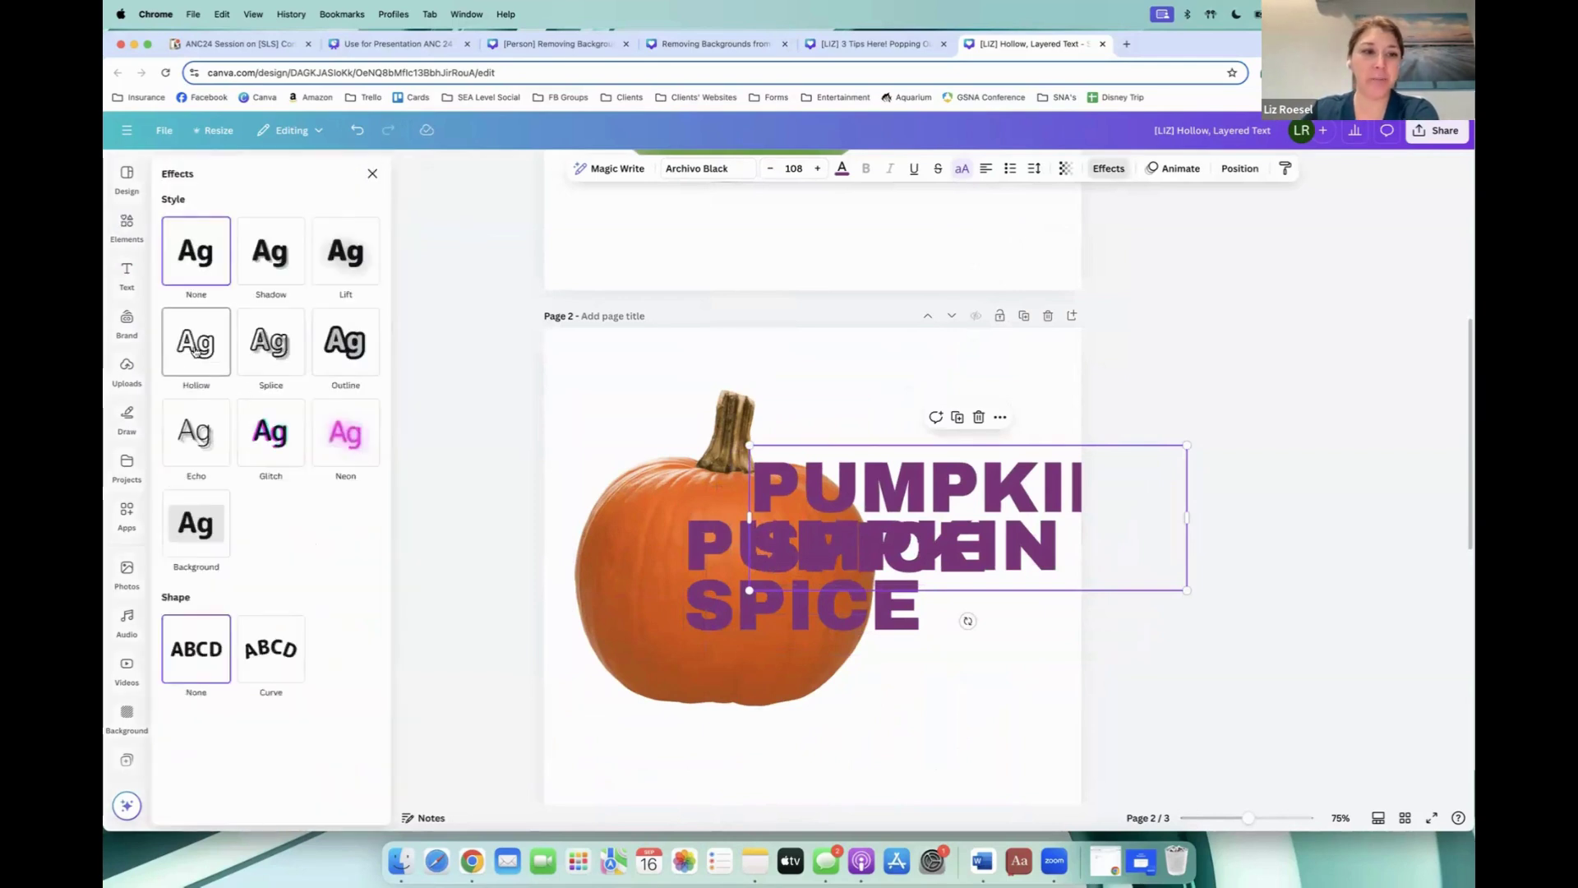
click(194, 345)
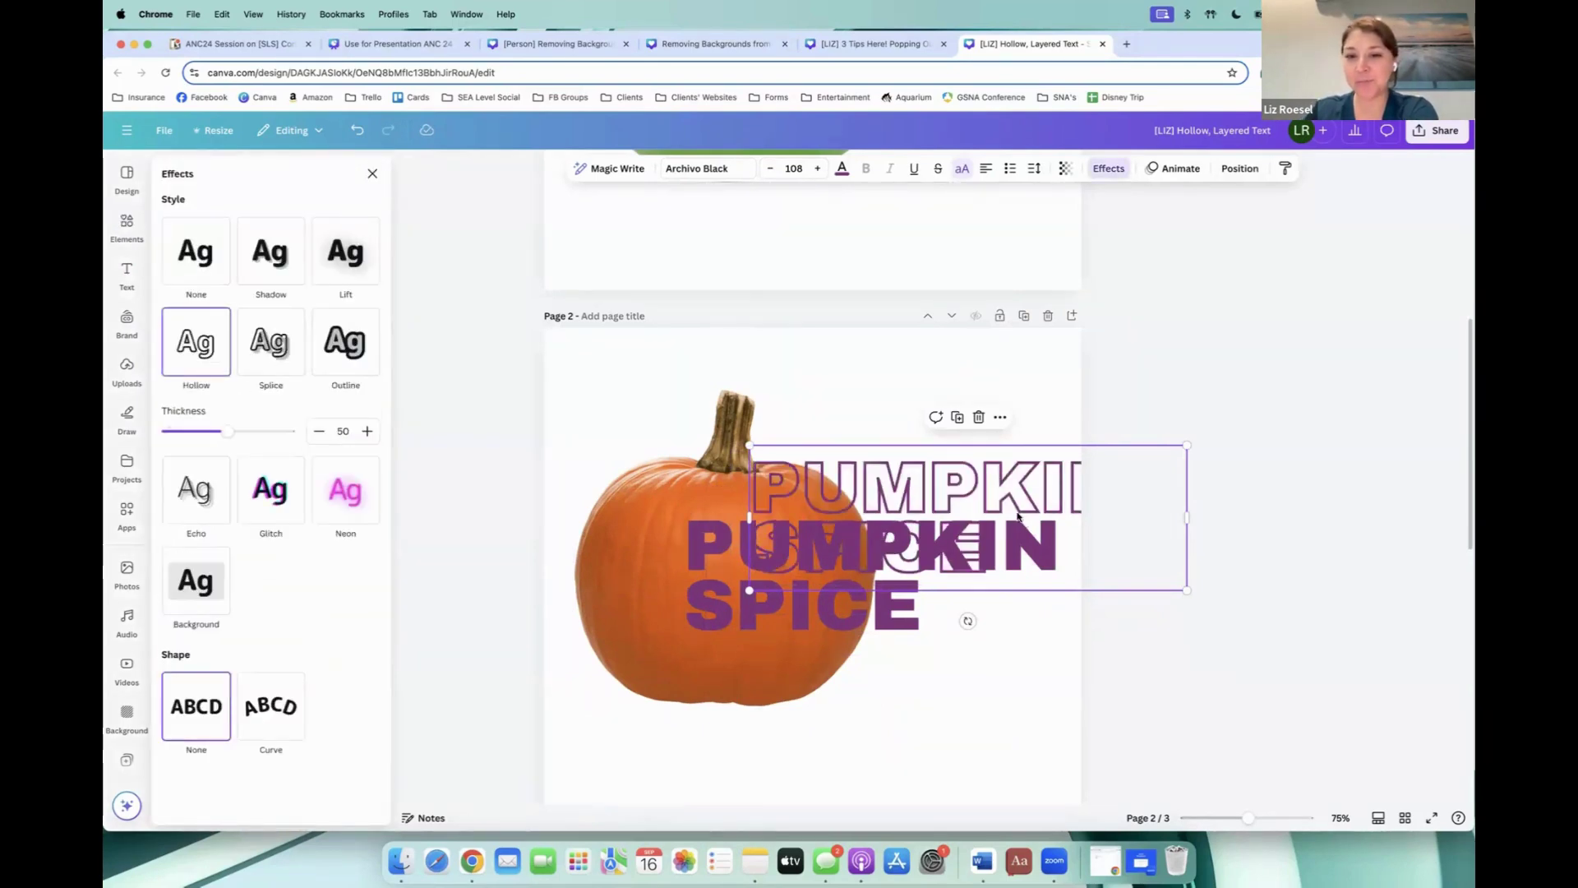
drag(1015, 496, 953, 547)
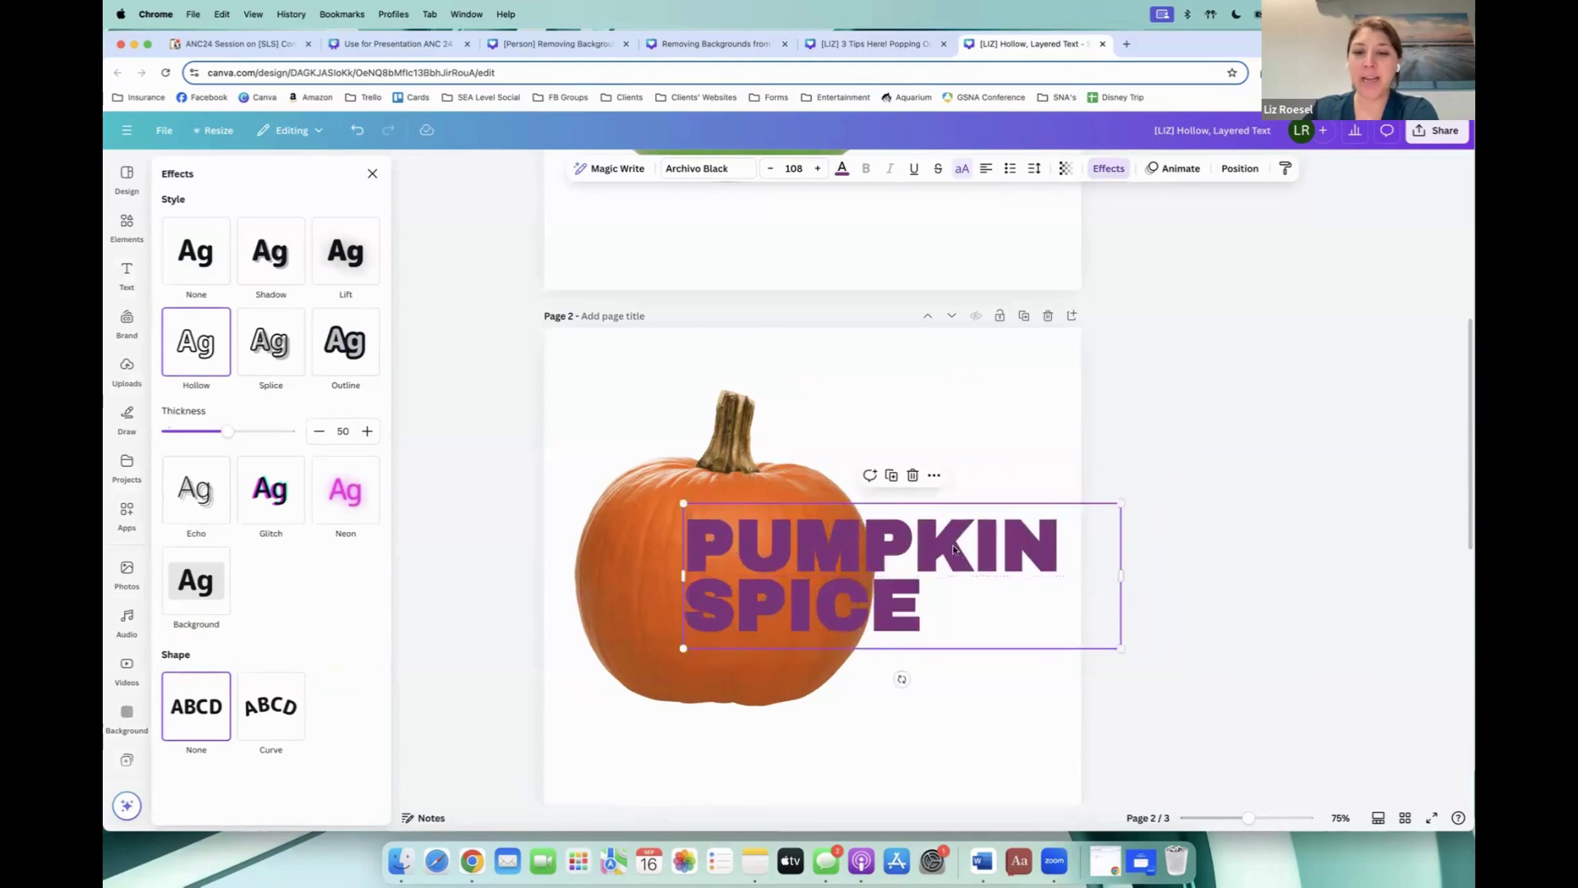
click(372, 176)
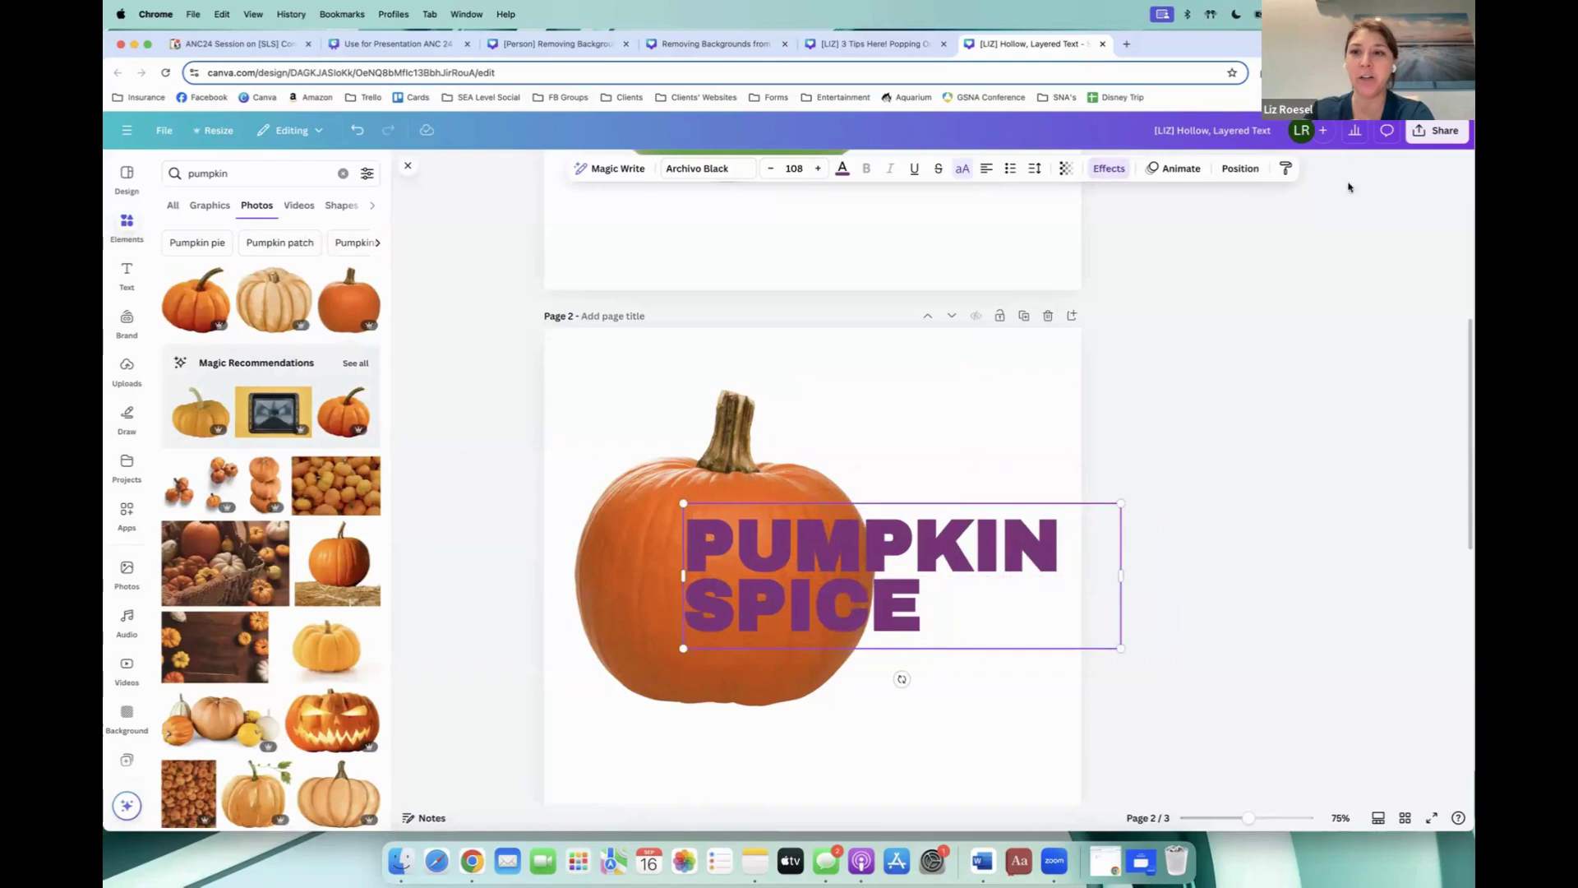
Step: Reorder the layers so the pumpkin sits between the hollow and solid text, and nudge the pumpkin slightly right
click(1240, 169)
click(328, 206)
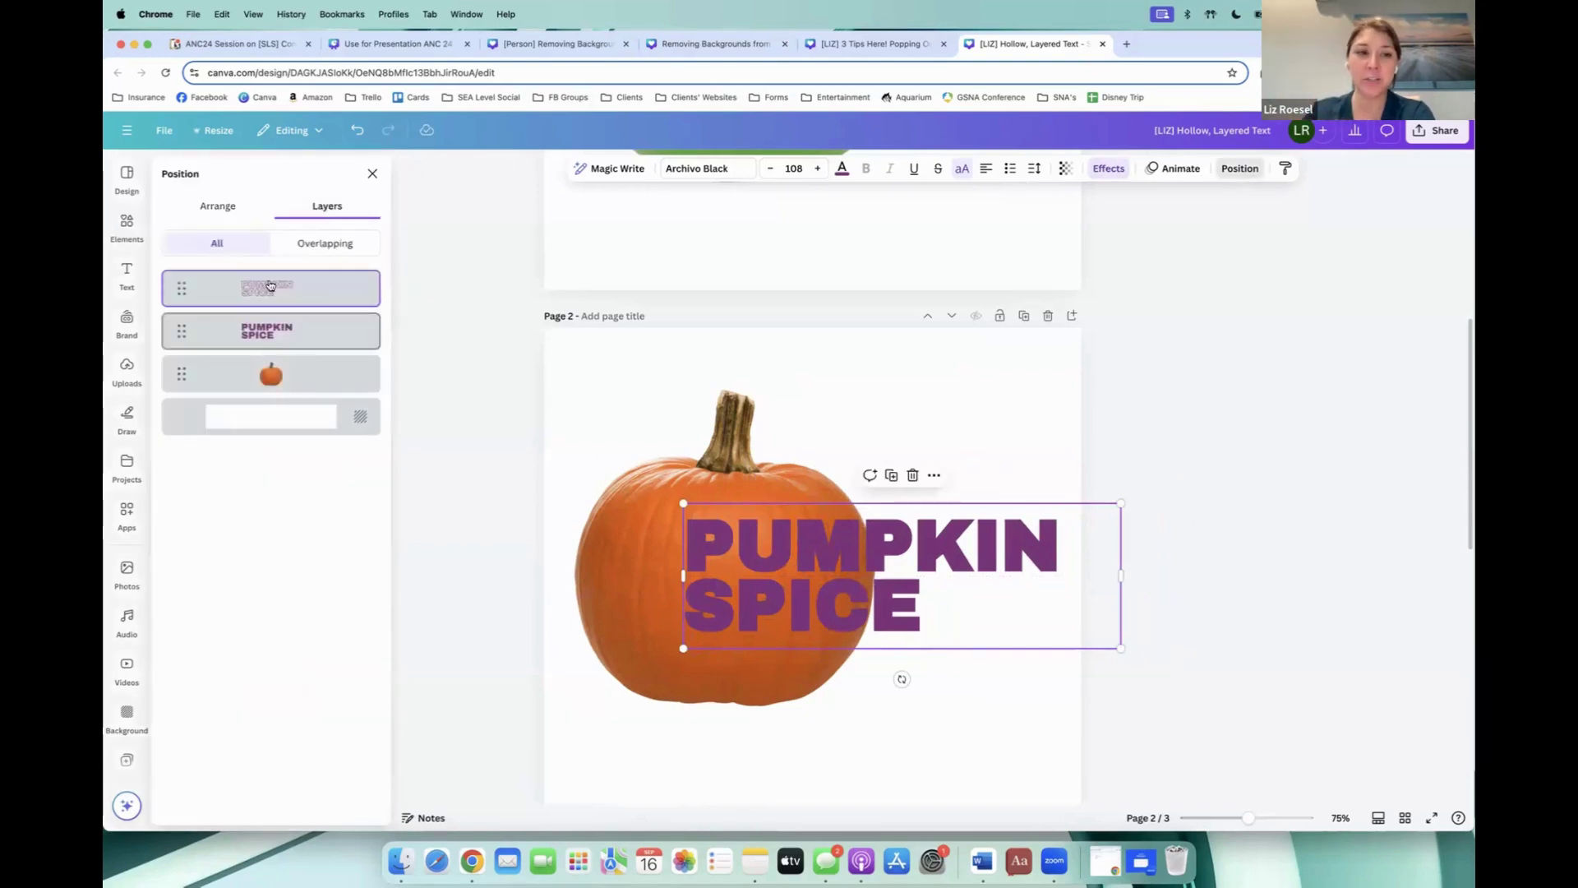
drag(278, 387, 278, 333)
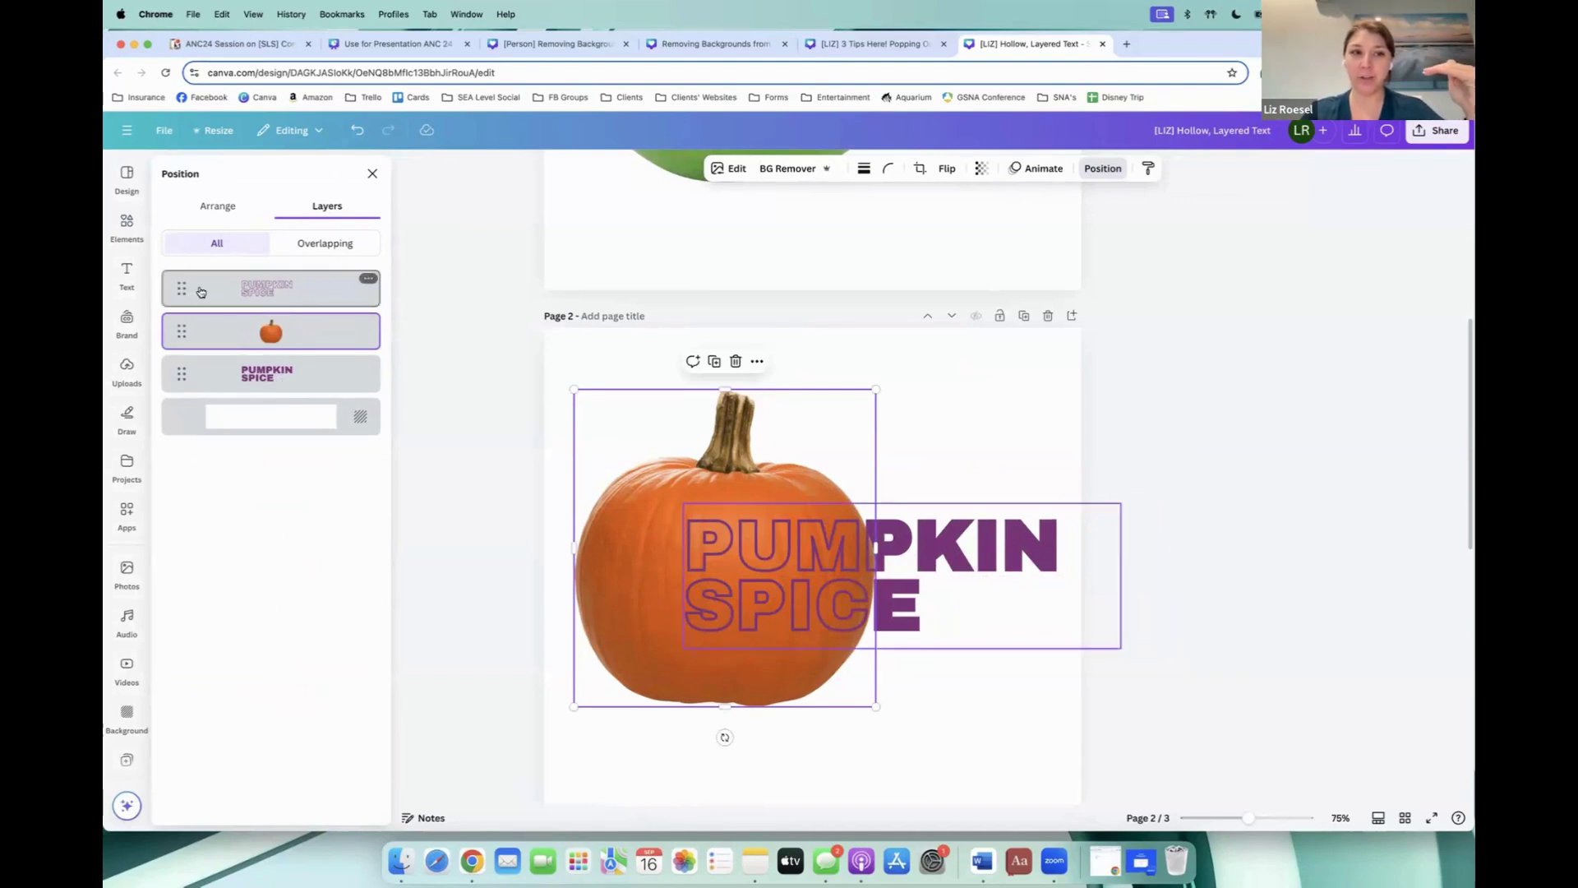
mouse_move(745, 433)
mouse_down()
mouse_move(904, 430)
mouse_move(759, 436)
mouse_up()
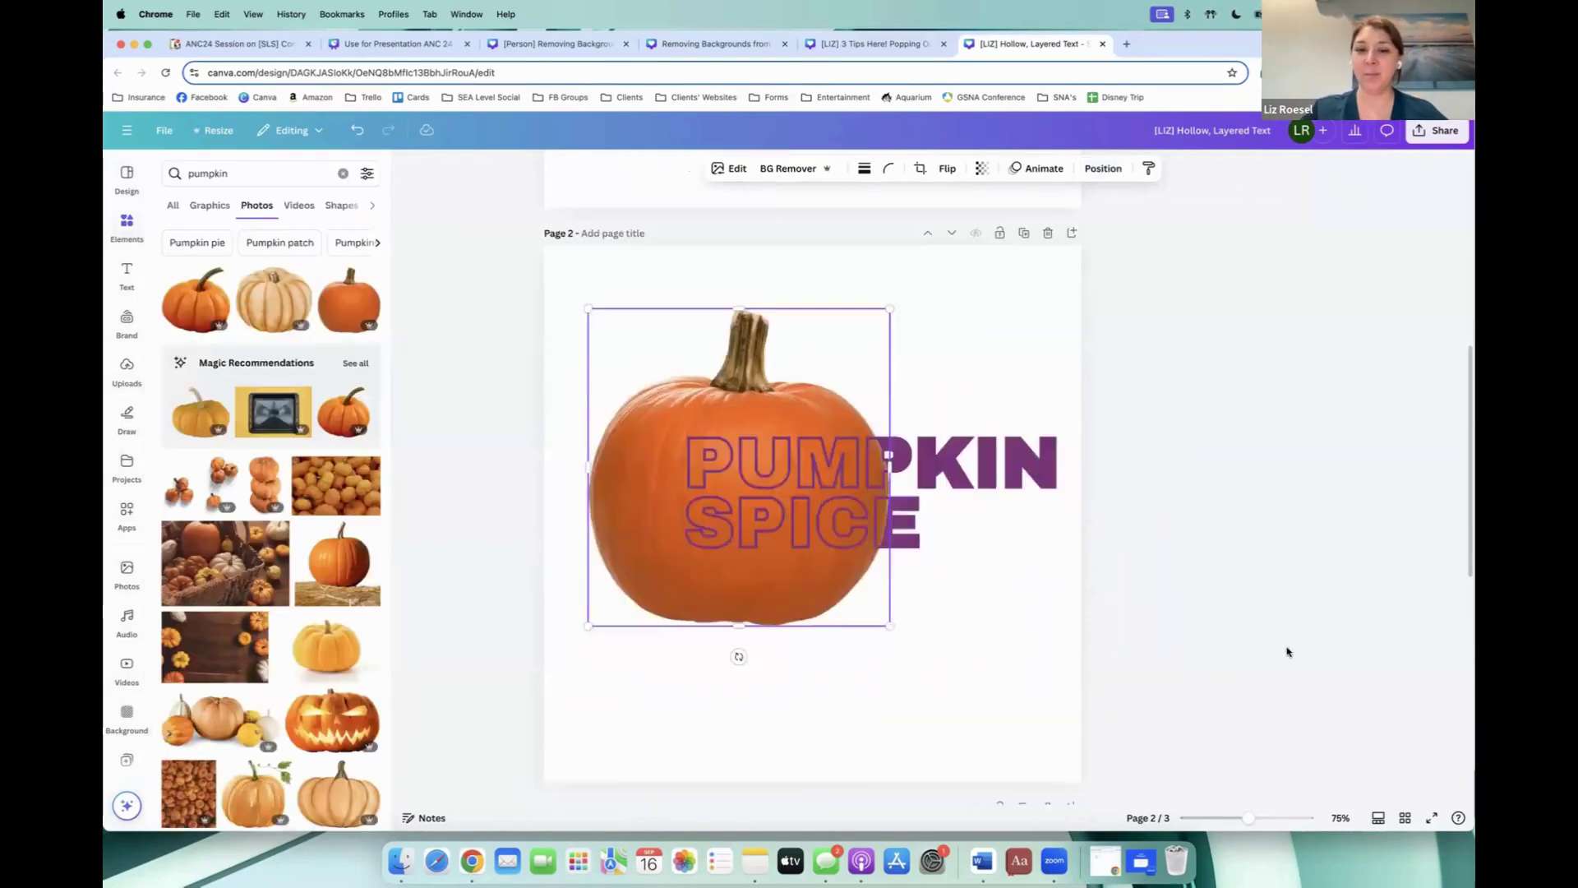
Step: Shift the tortilla kitchen photo on page 3 to the right and duplicate it
scroll(1287, 652, down, 10)
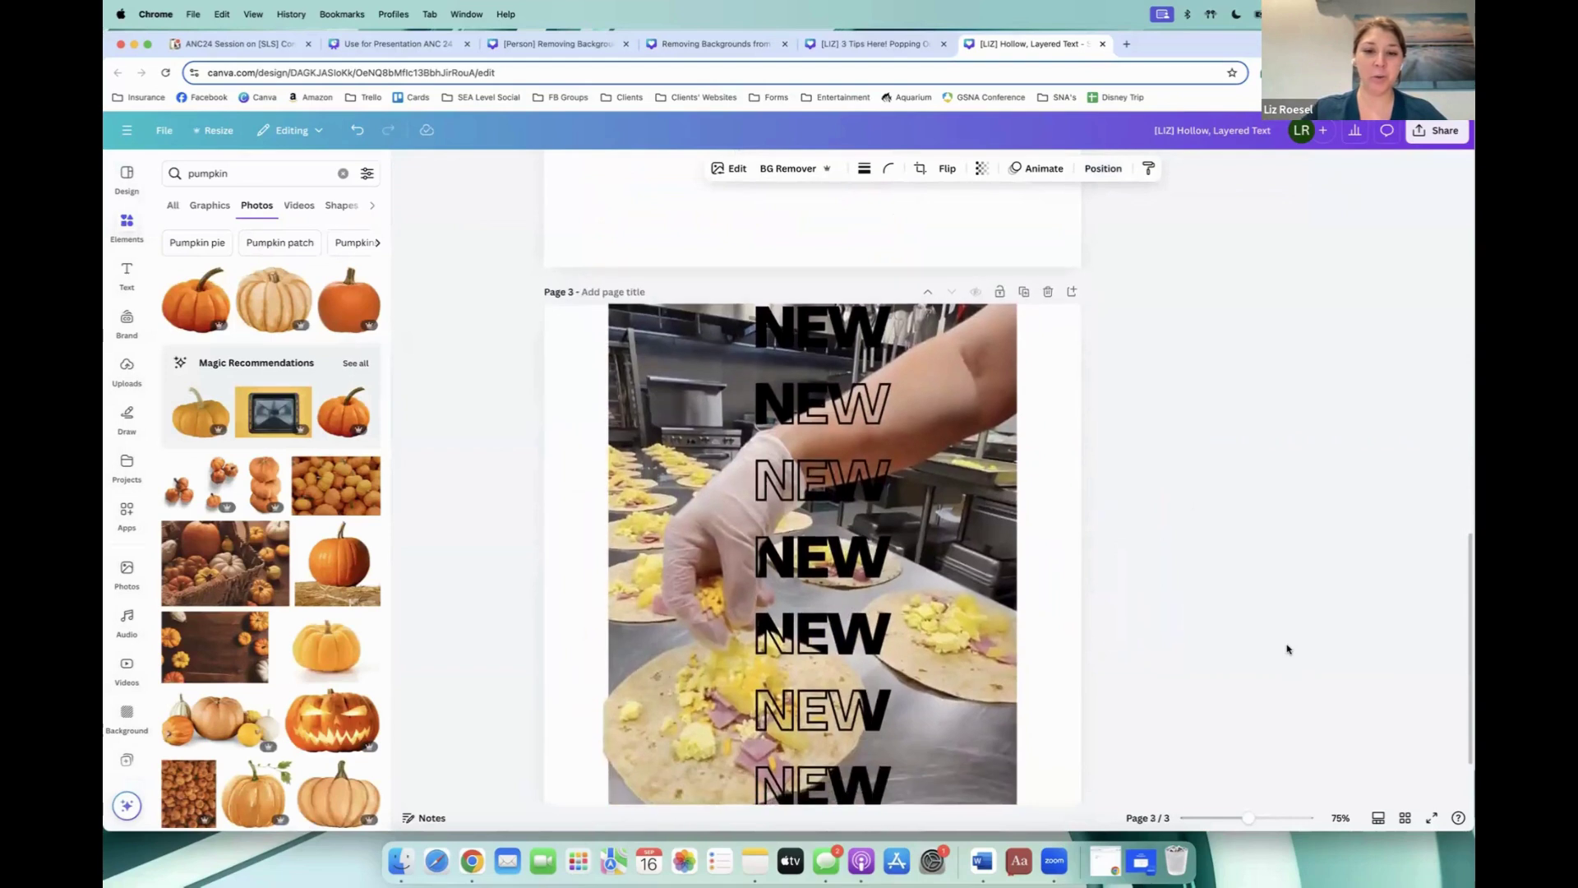
scroll(1287, 649, down, 2)
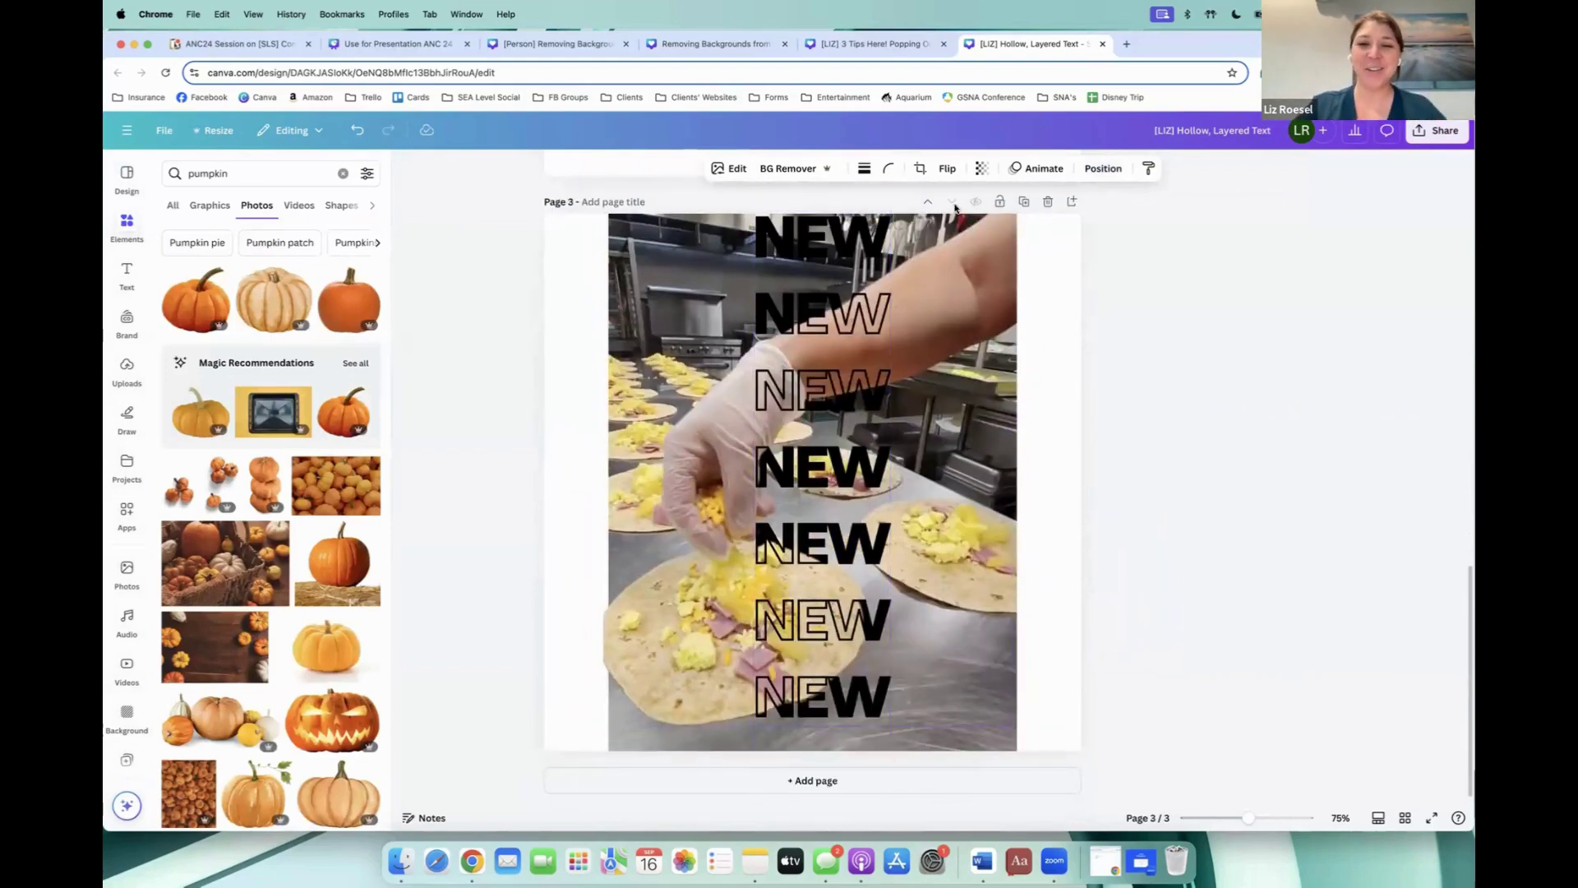
drag(1015, 748, 1254, 745)
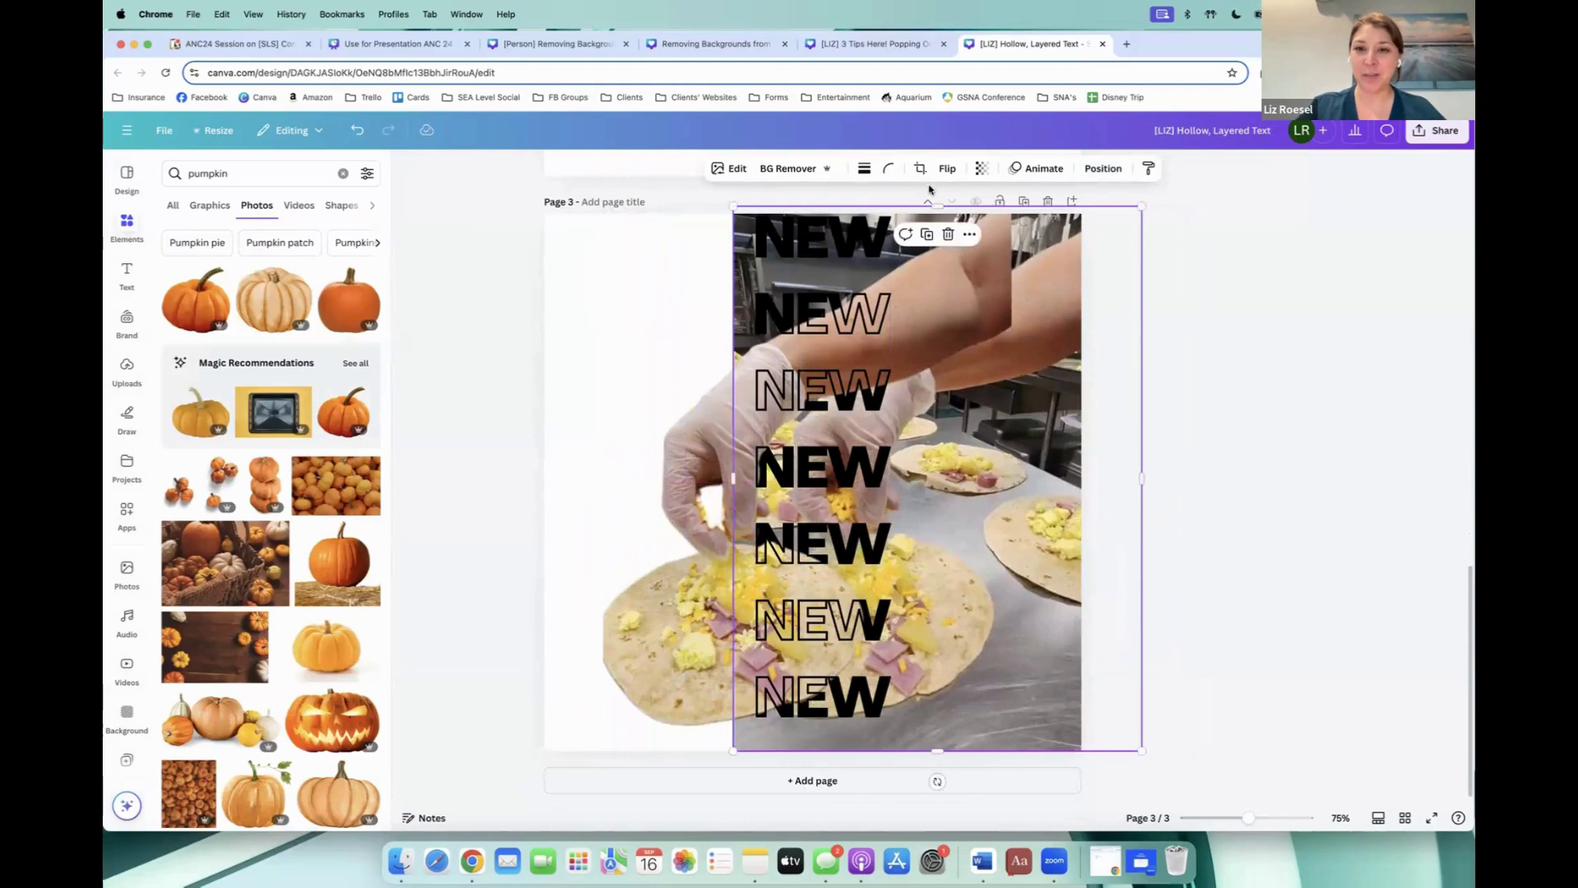
click(929, 236)
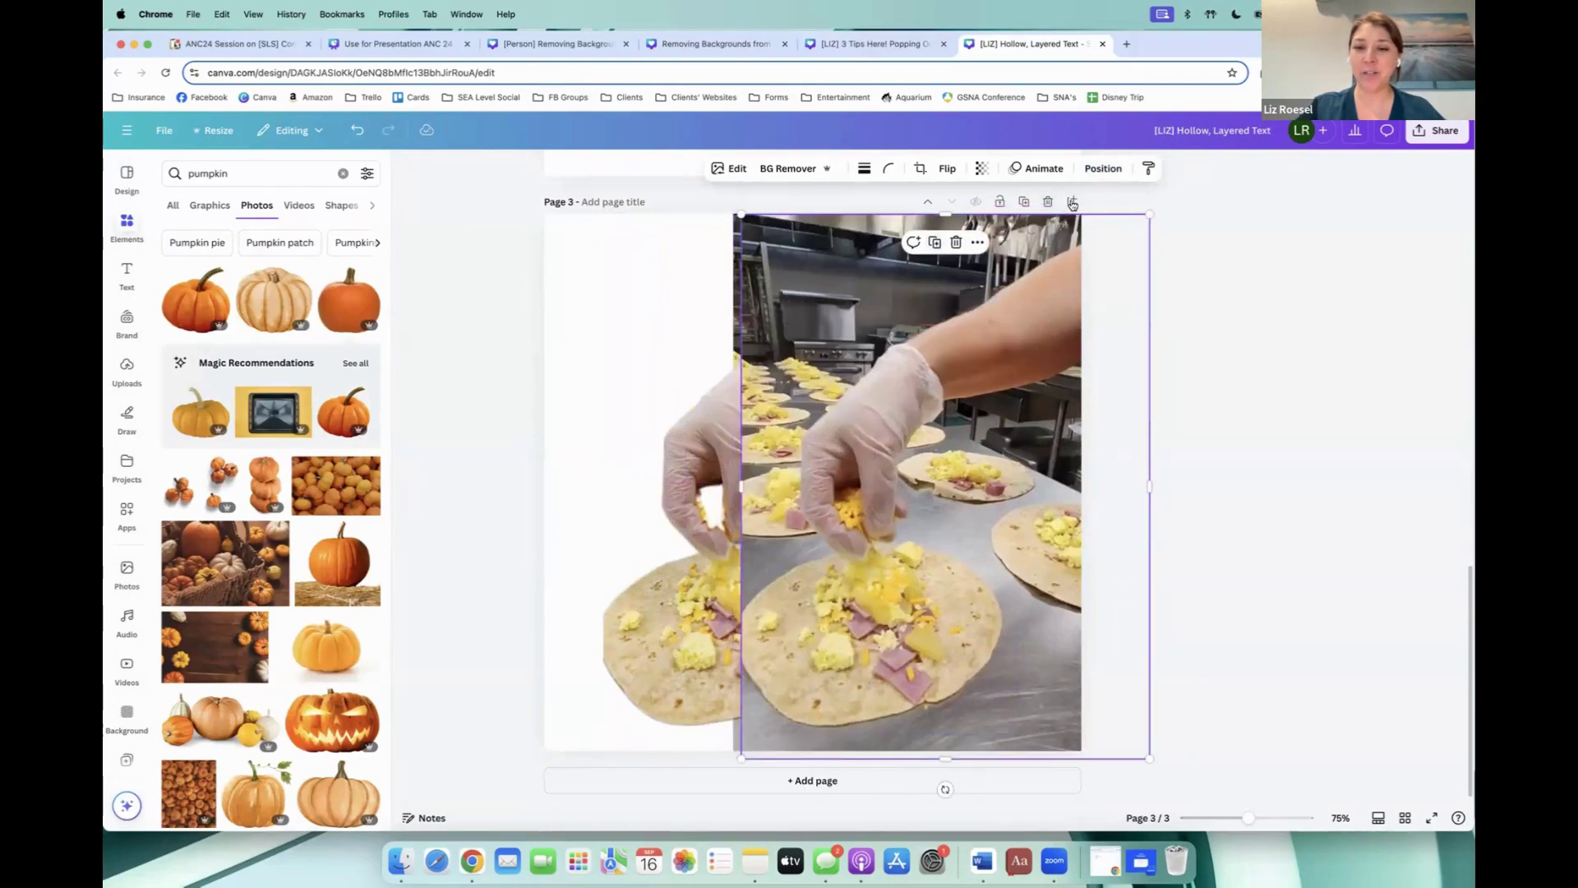
Step: Add a page 4 and place the duplicated kitchen photo centred on it
click(1072, 203)
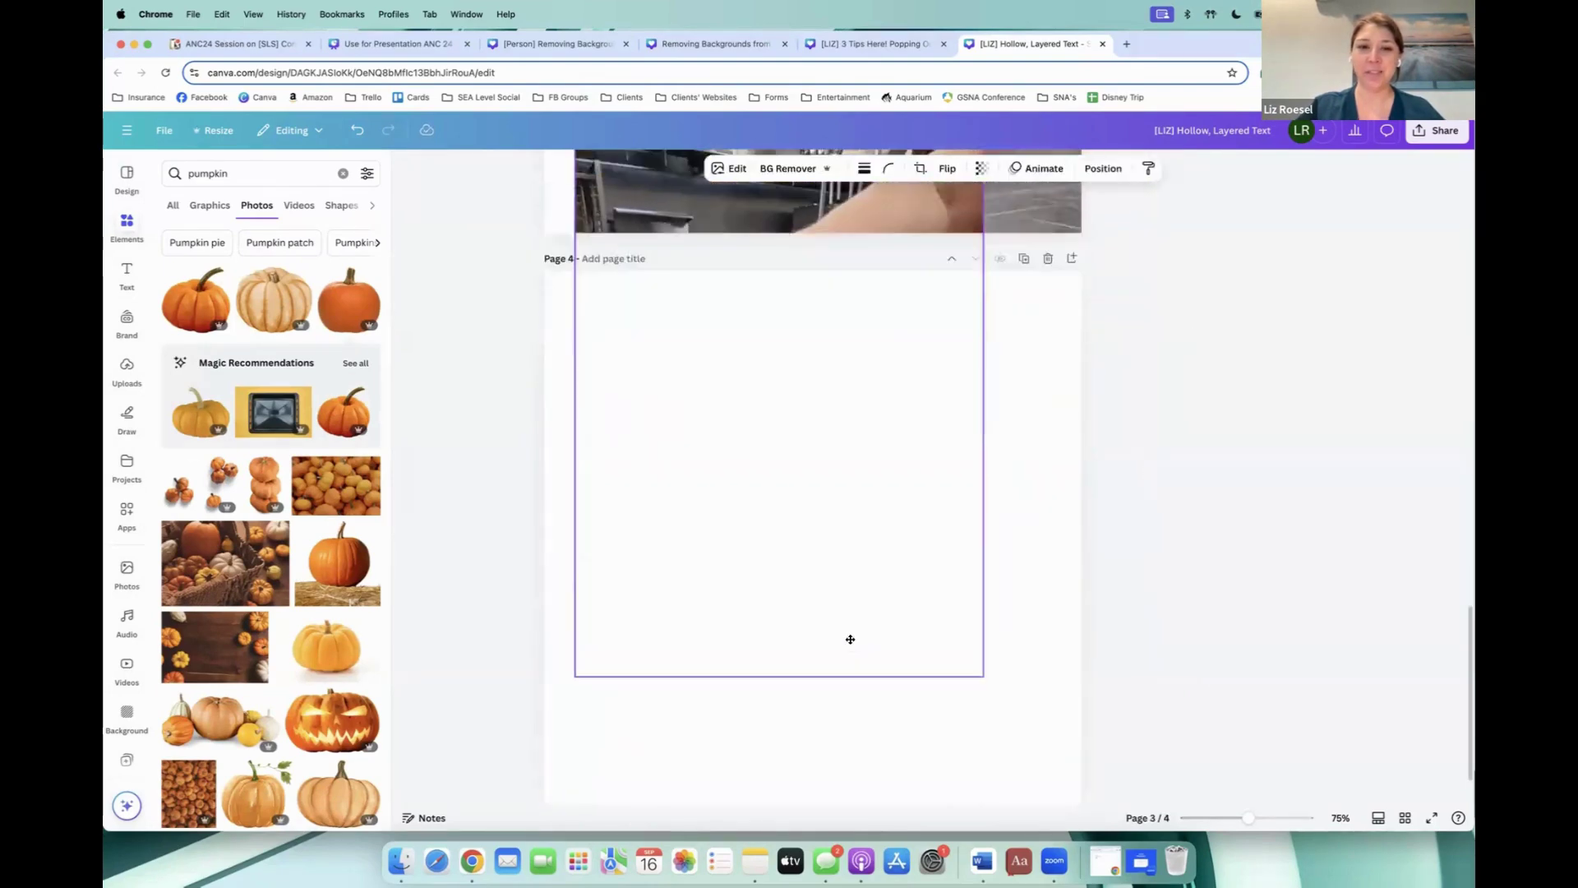
key(ctrl+v)
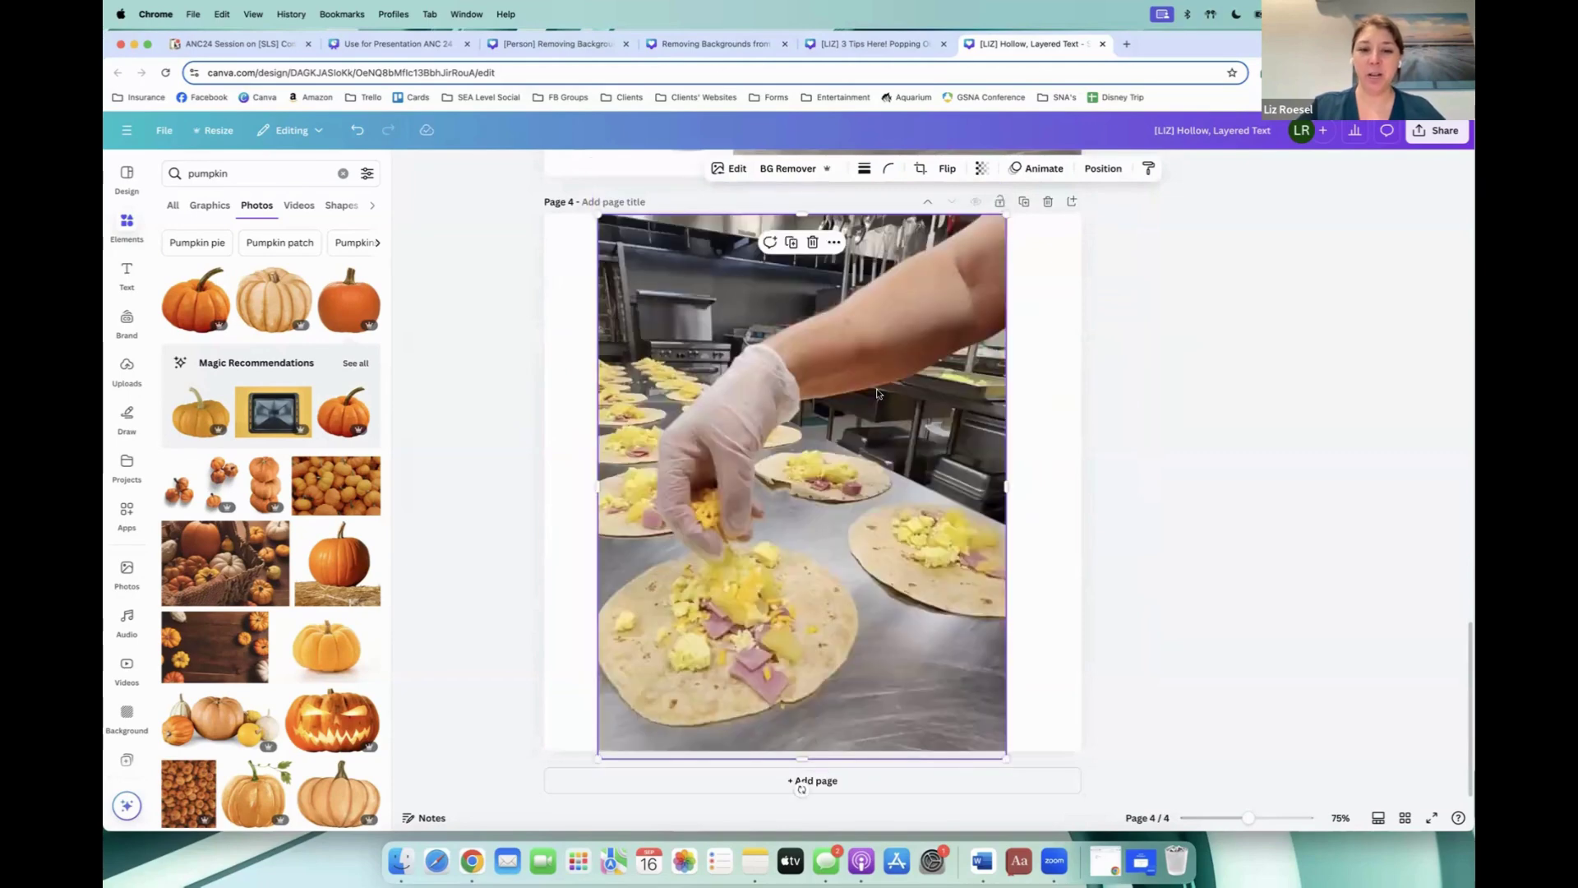
drag(878, 393, 888, 394)
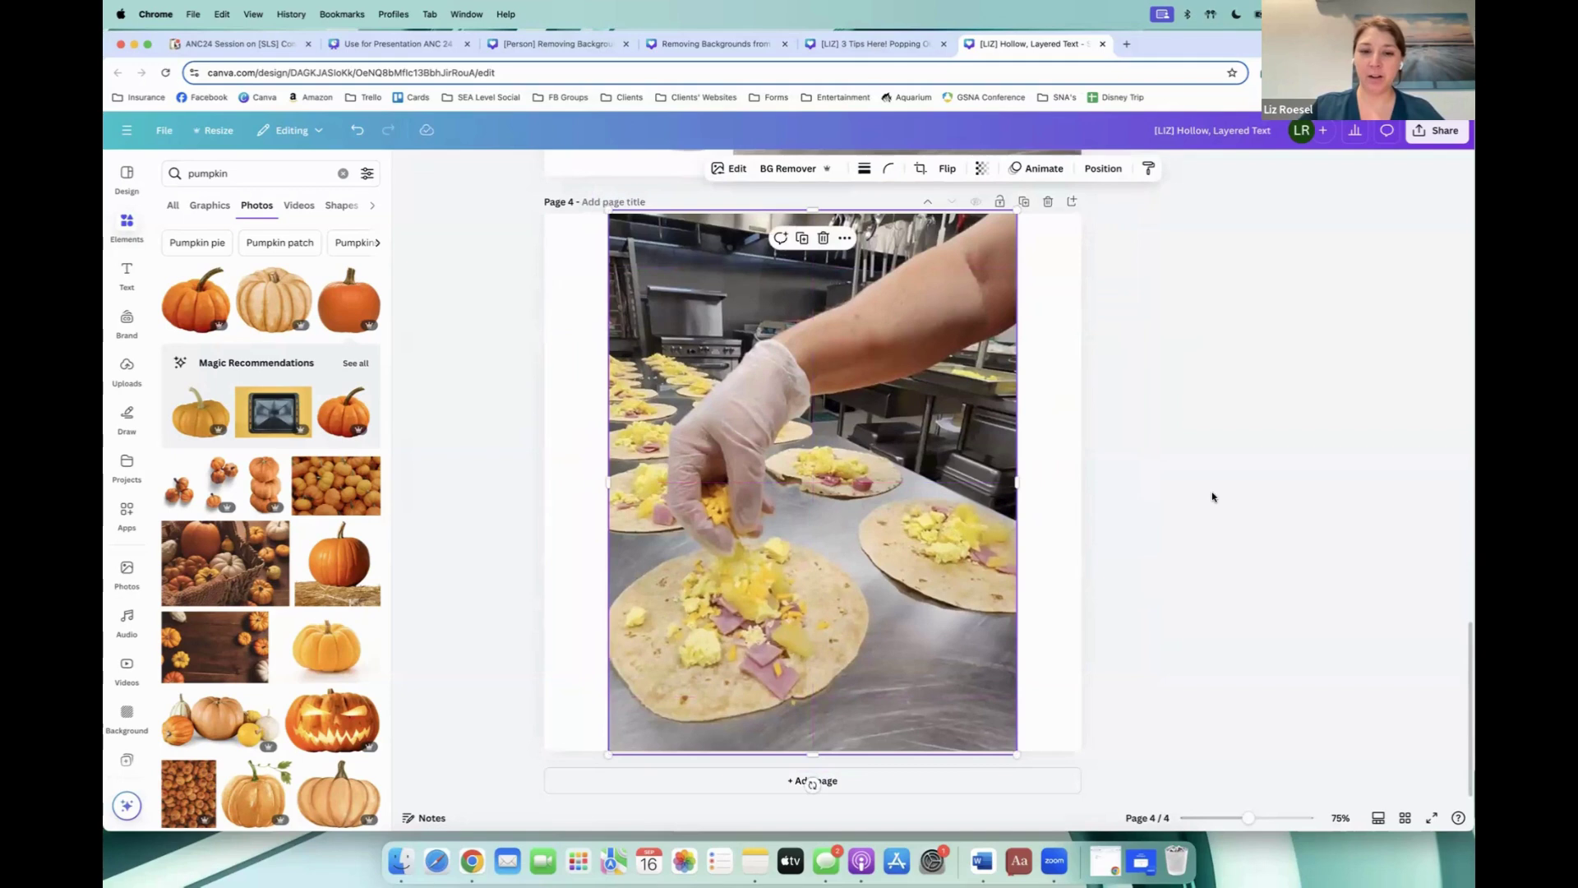
click(1212, 497)
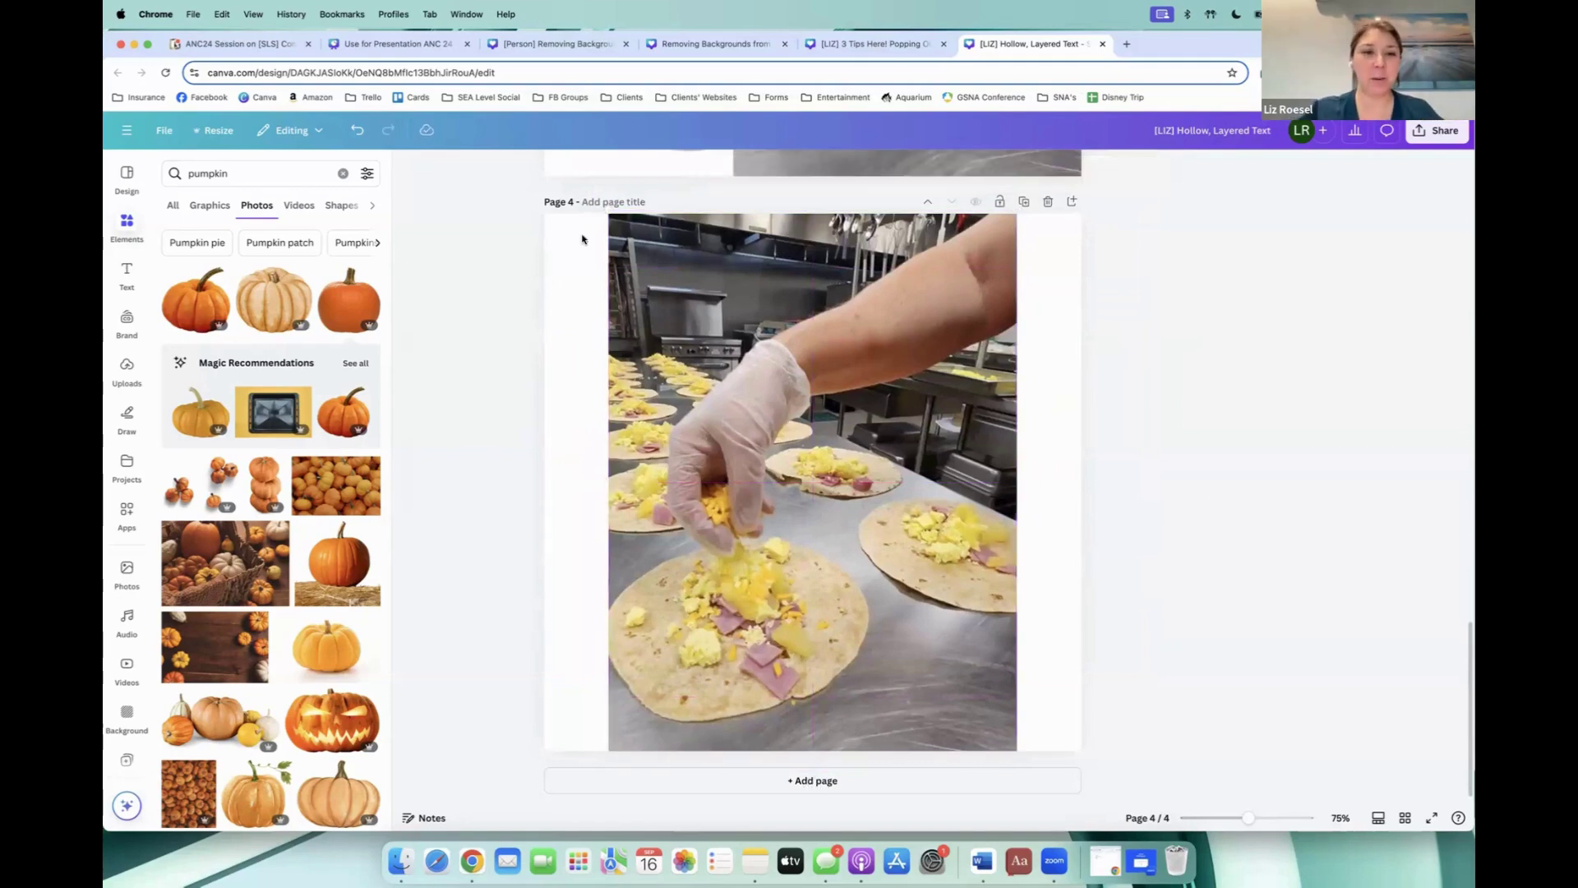
Step: Duplicate the photo on page 4 and use Magic Grab to lift the arm, gloved hand and front tortilla from the copy
click(679, 282)
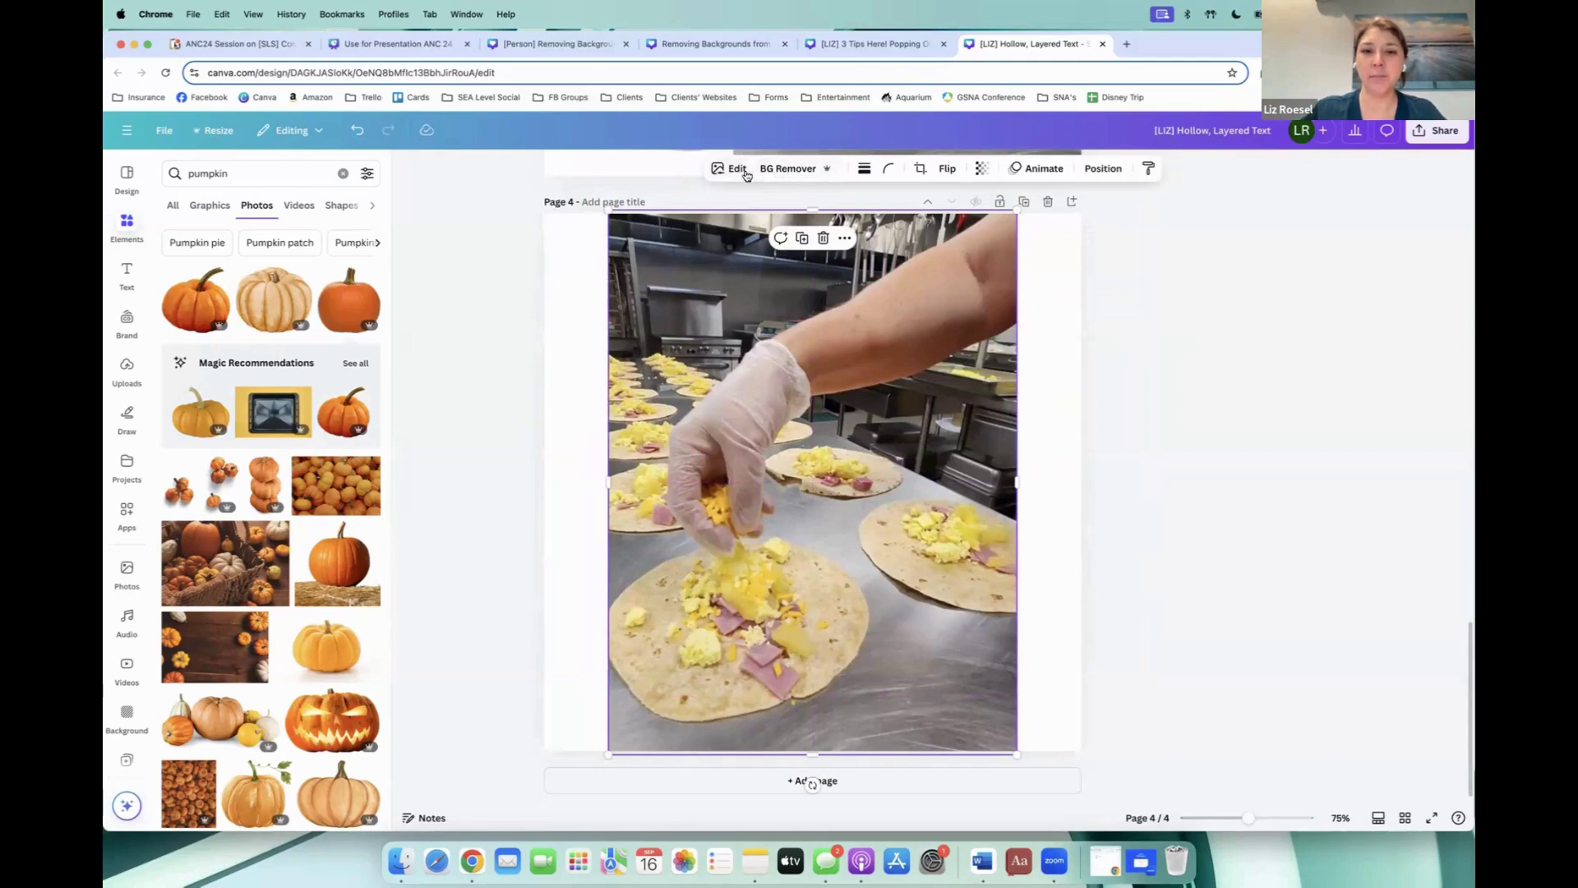
click(802, 239)
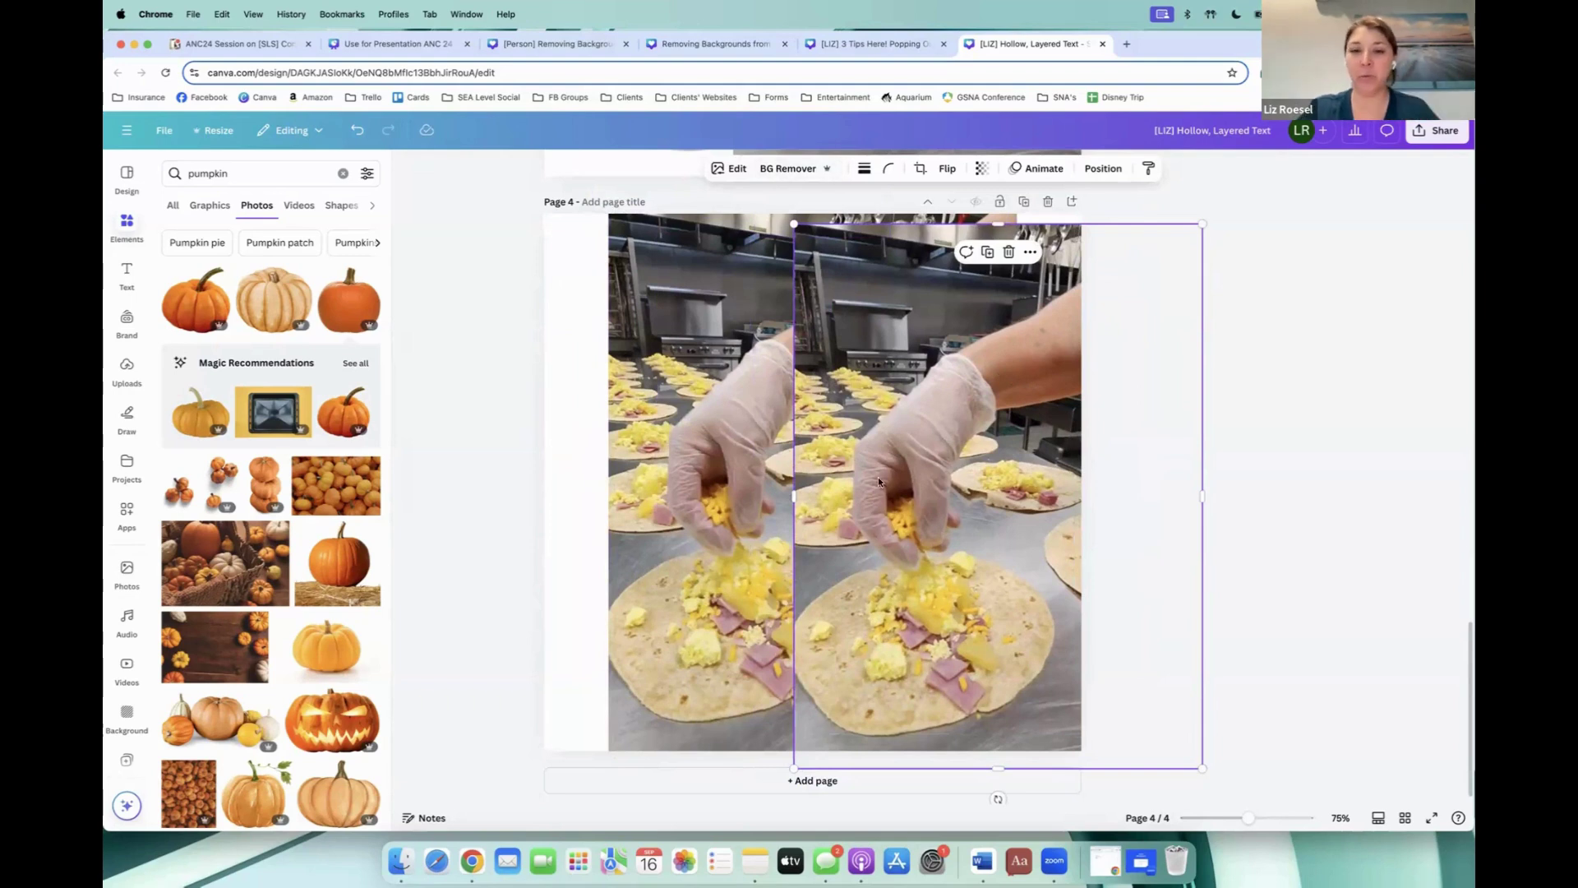
click(737, 178)
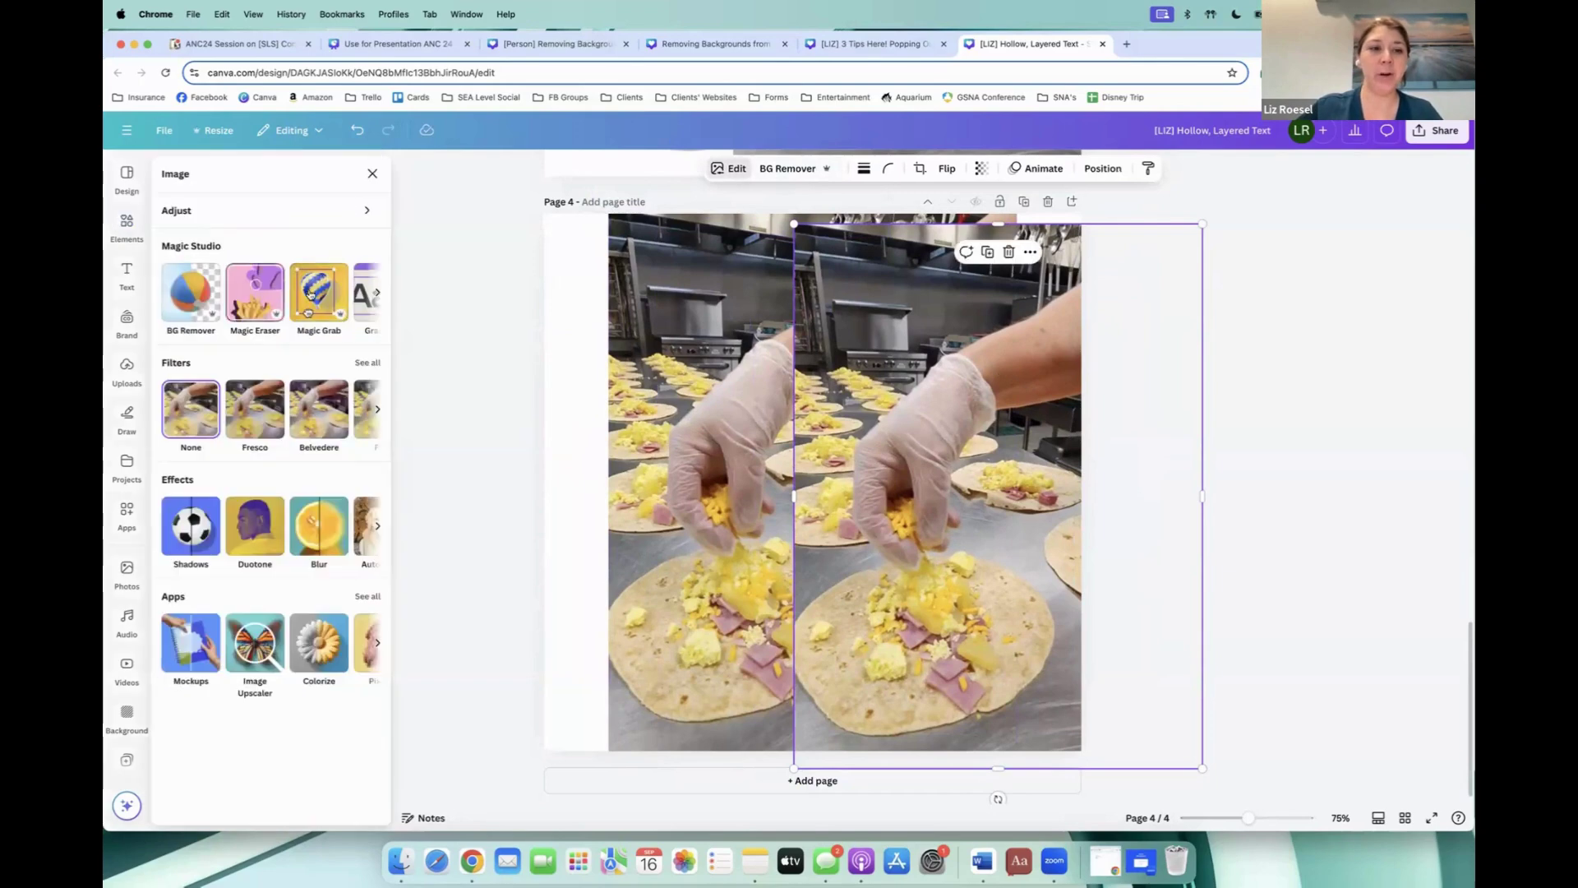
click(316, 290)
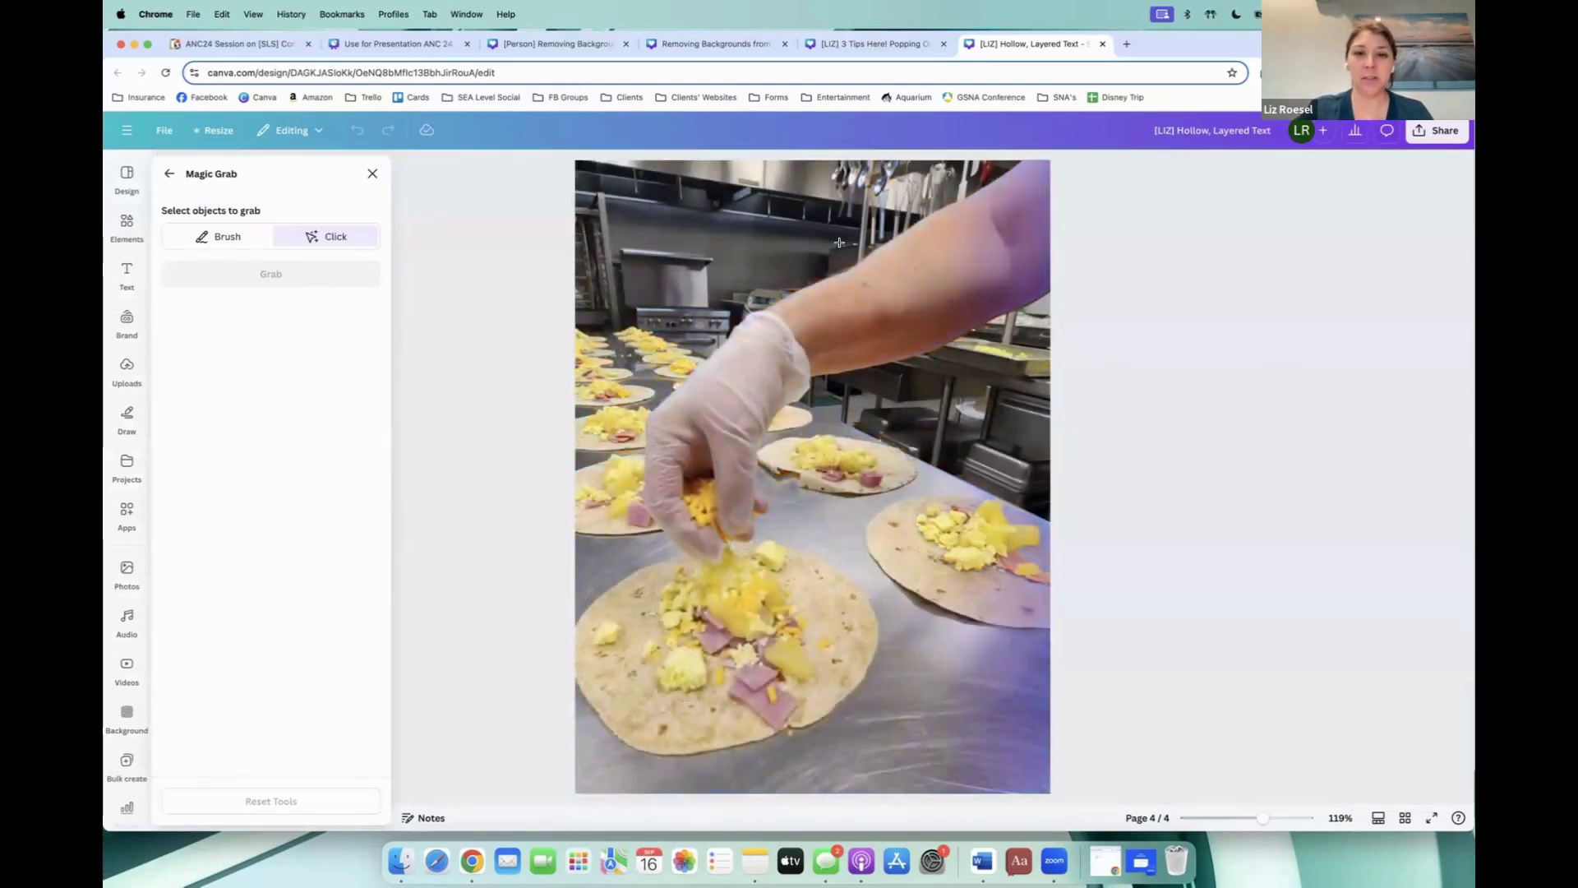
click(706, 548)
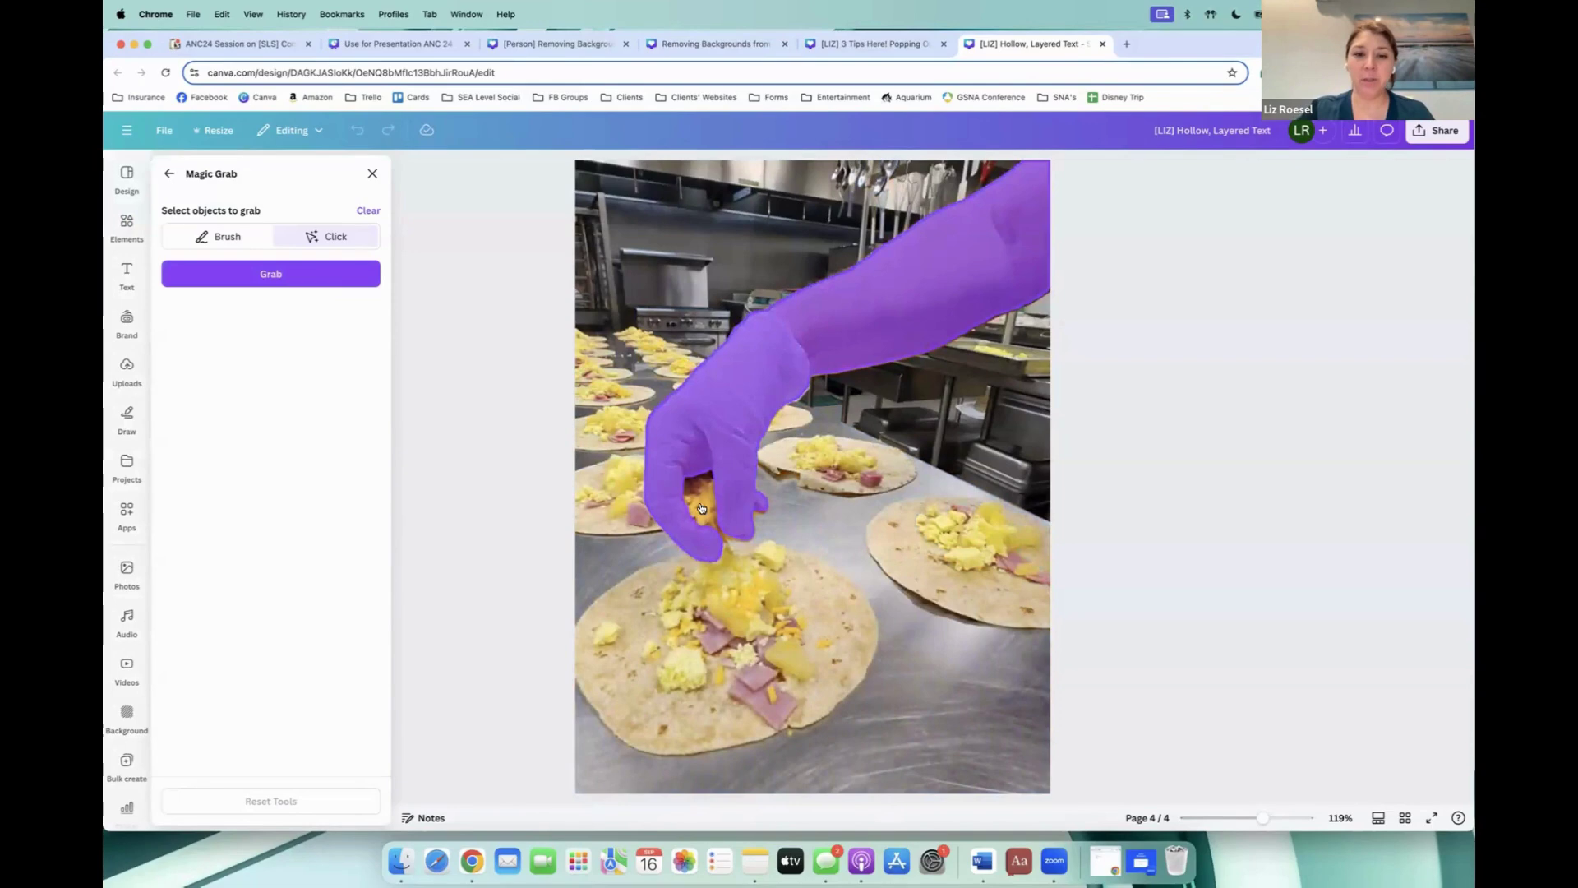
click(690, 657)
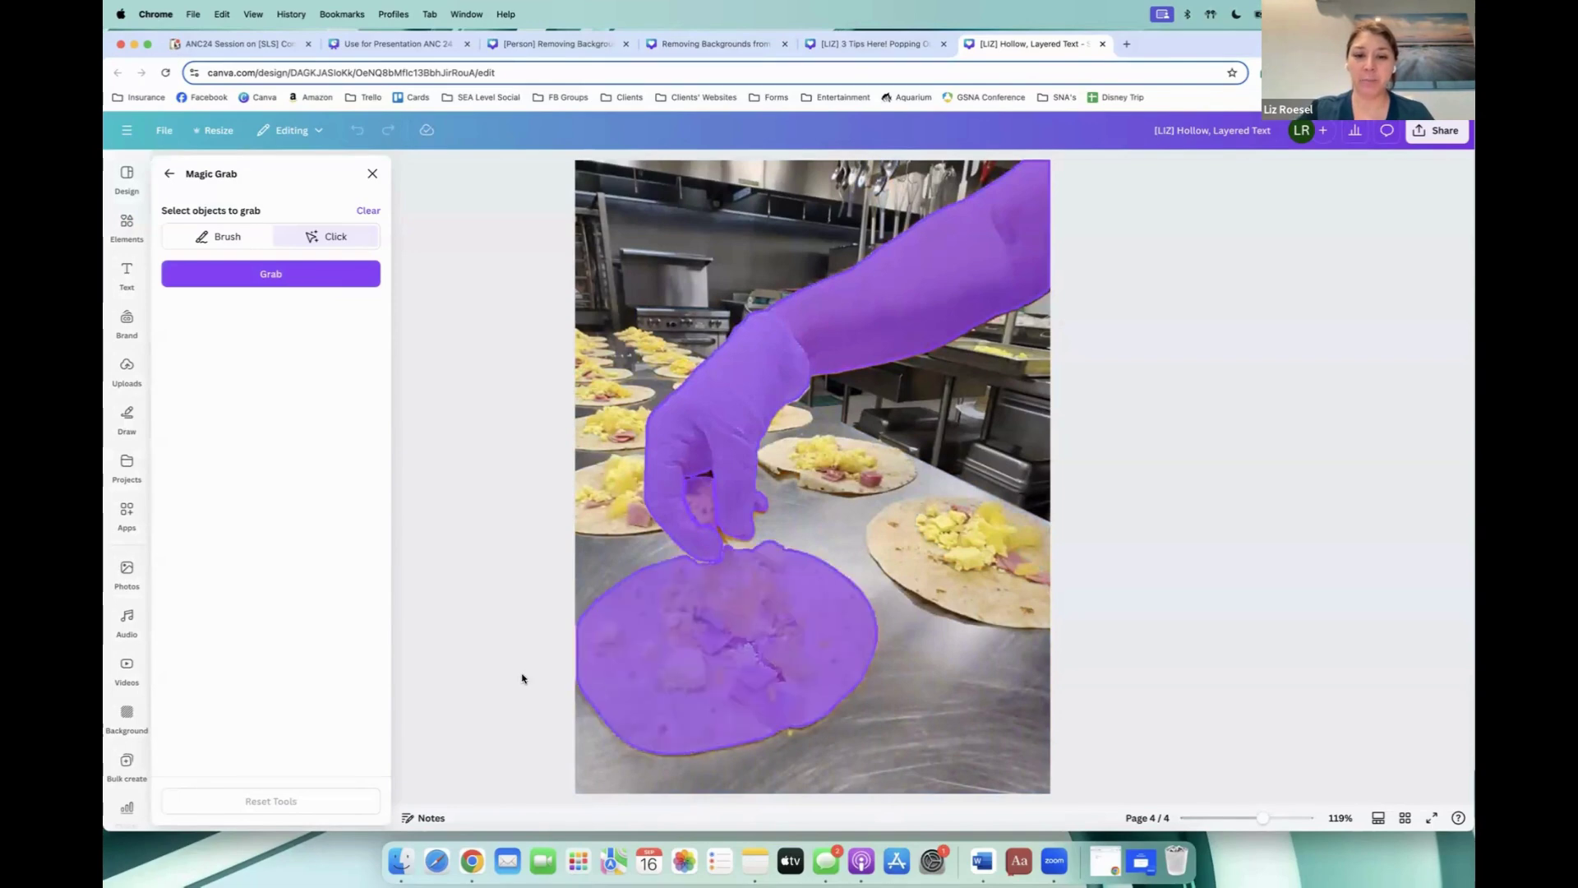
click(298, 274)
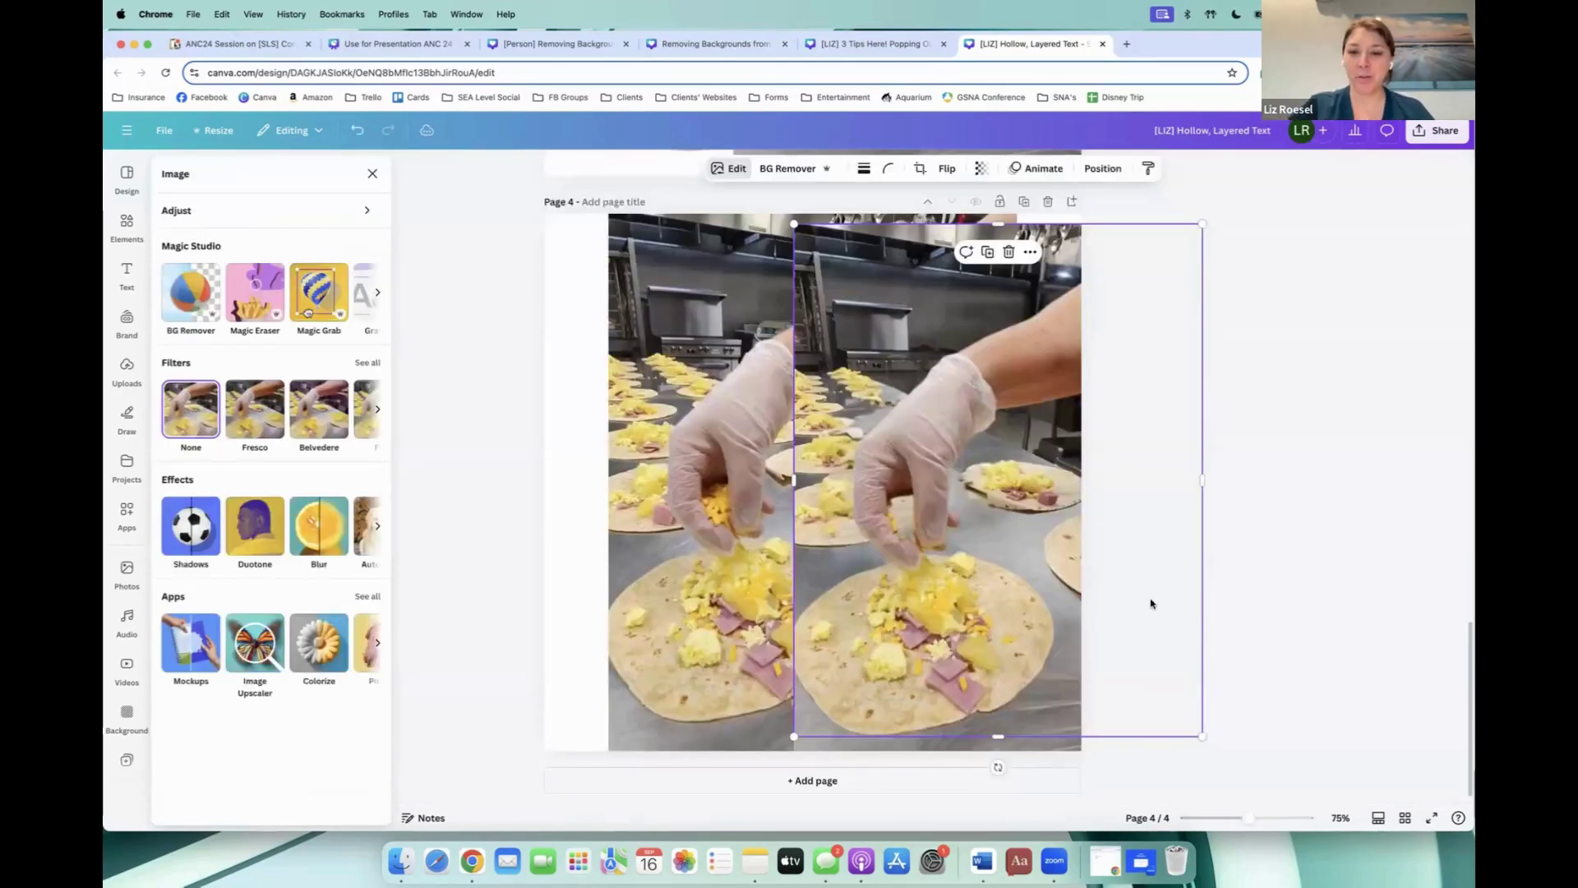
Step: Align the grabbed hand and tortilla exactly over the original photo and delete the copy's leftover background
drag(940, 541, 787, 531)
click(1008, 485)
key(Delete)
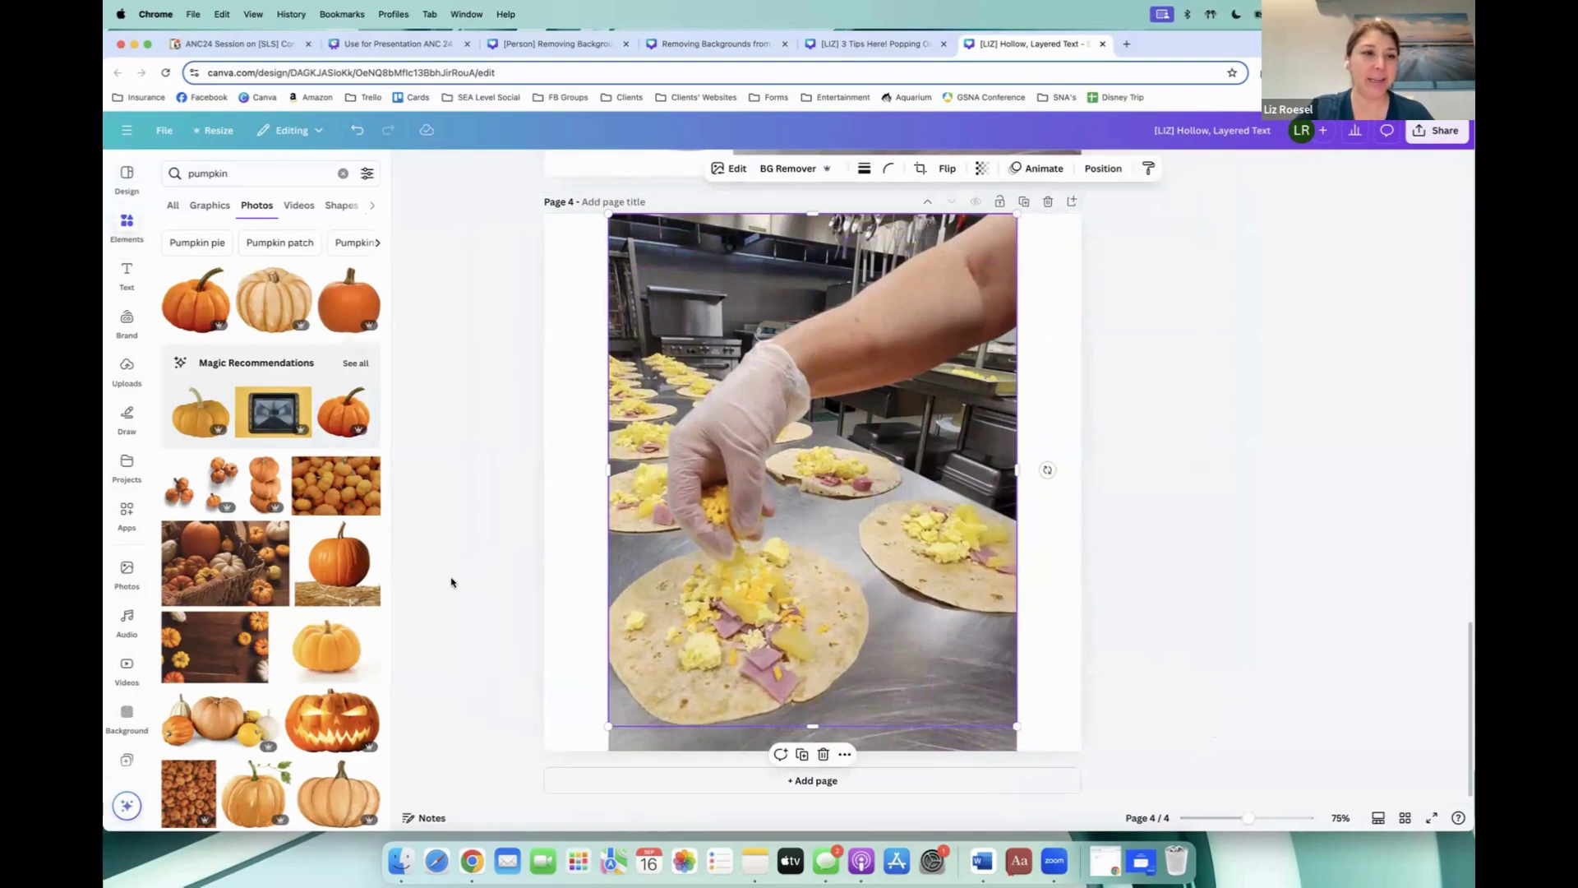
click(452, 581)
Step: Add a heading reading "NEW!" to page 4
click(123, 274)
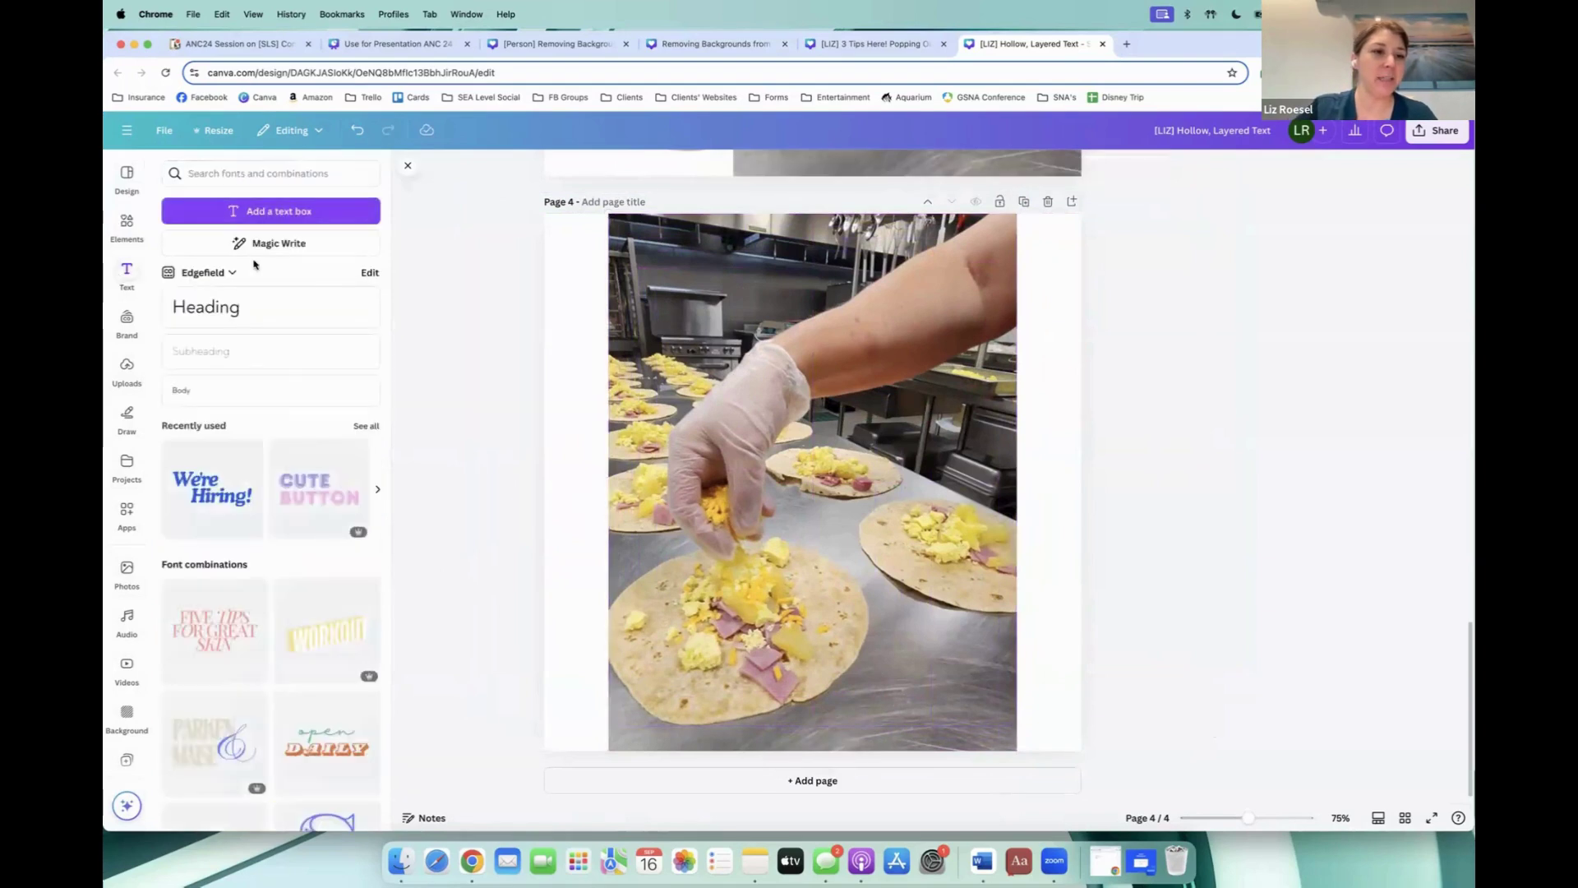
click(210, 307)
text(NEW!)
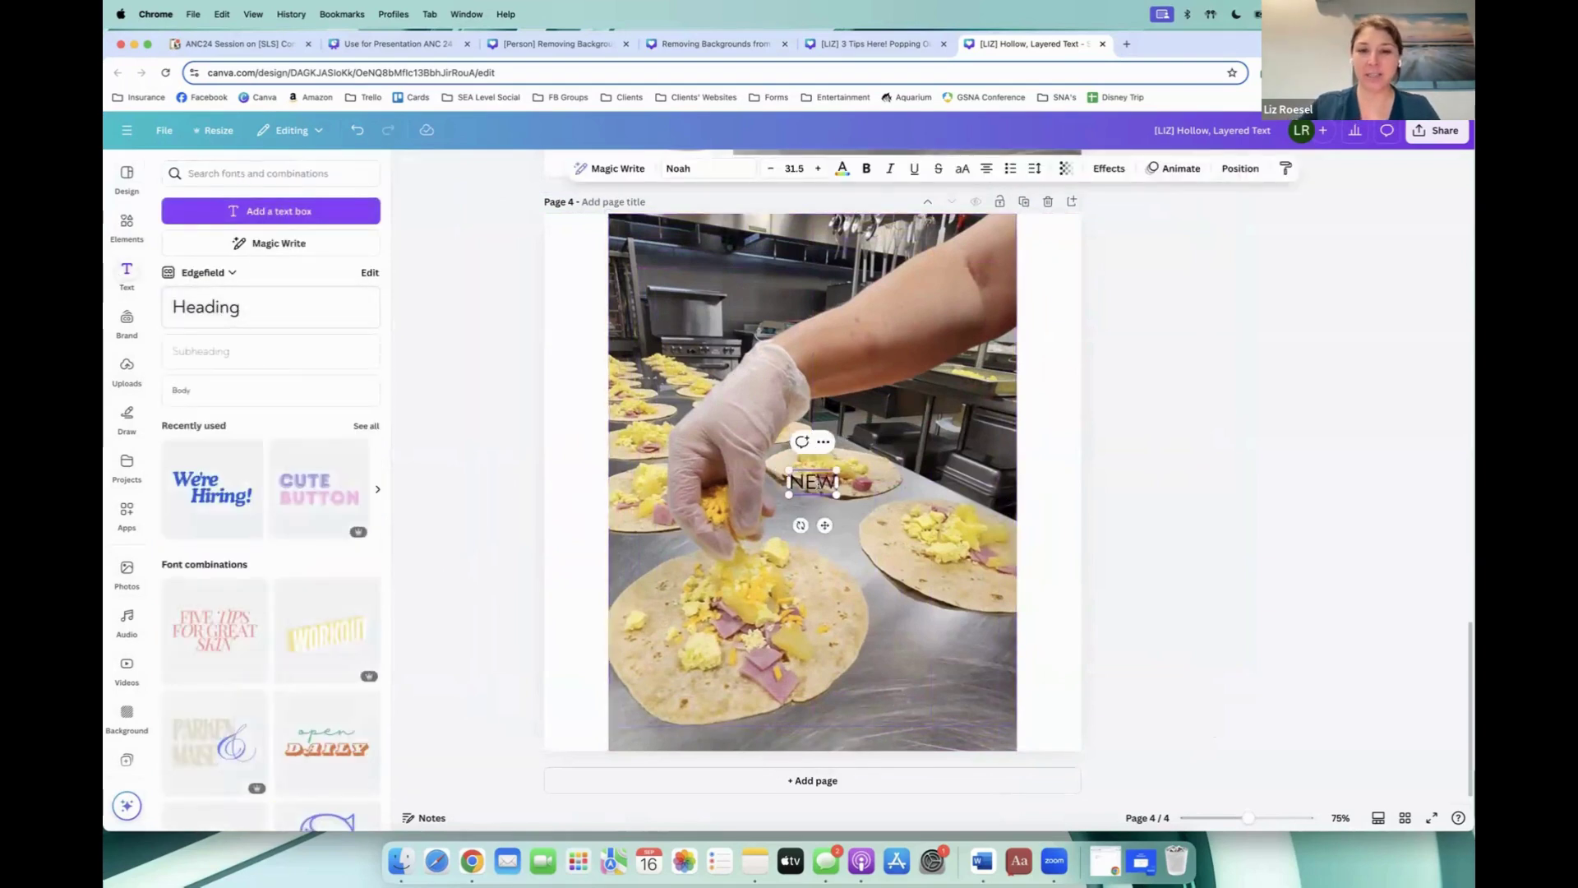
Step: Set the NEW! heading's font to Archivo Black and enlarge it to size 120
click(669, 168)
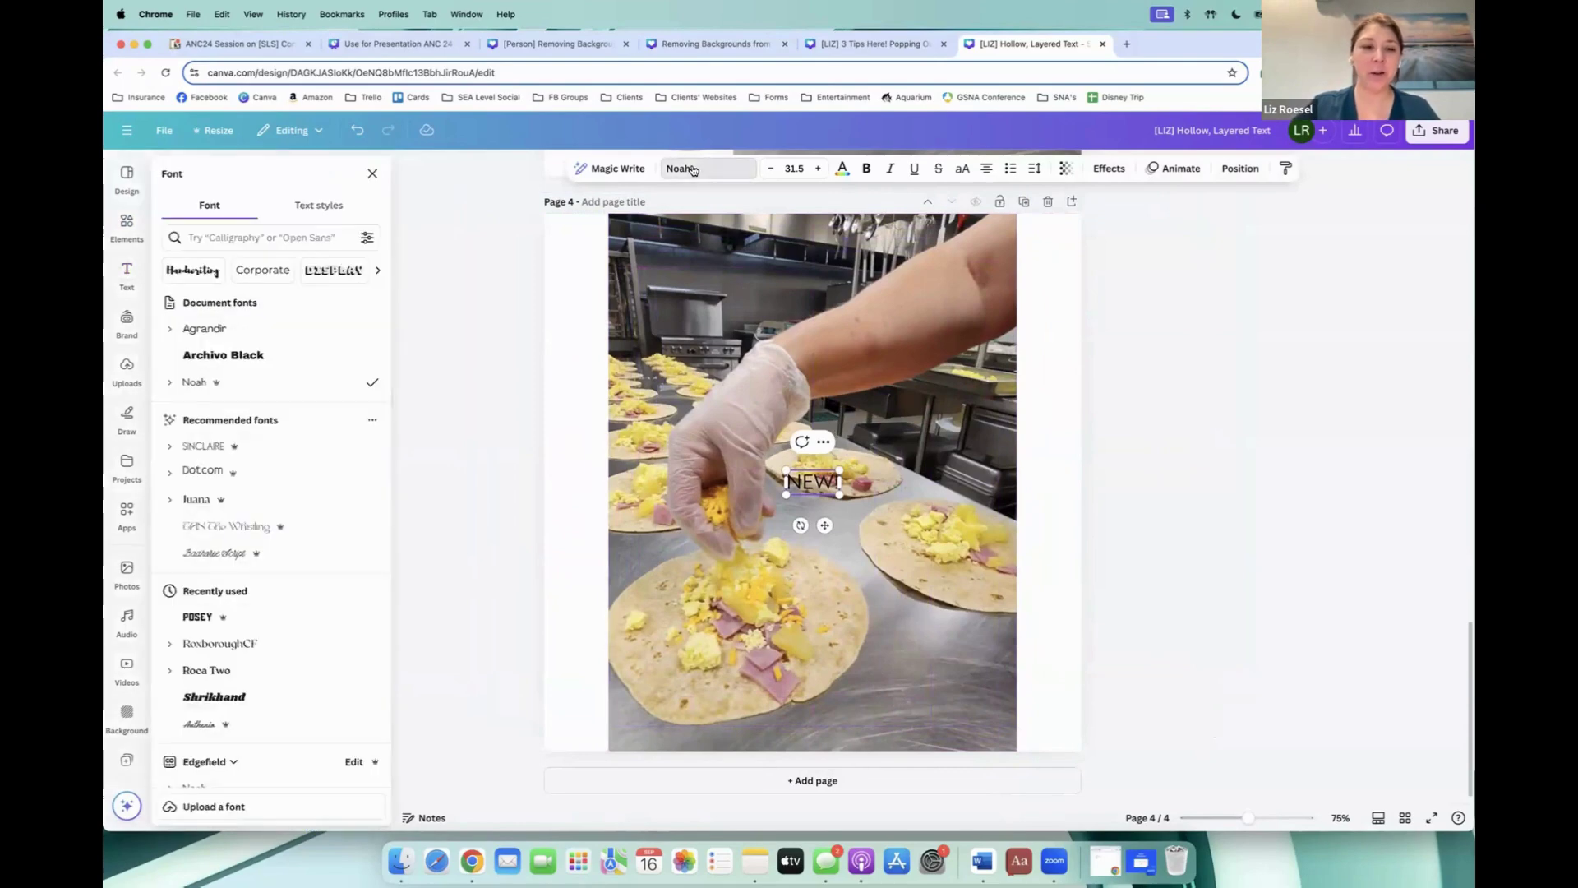
scroll(273, 742, down, 2)
scroll(273, 742, down, 5)
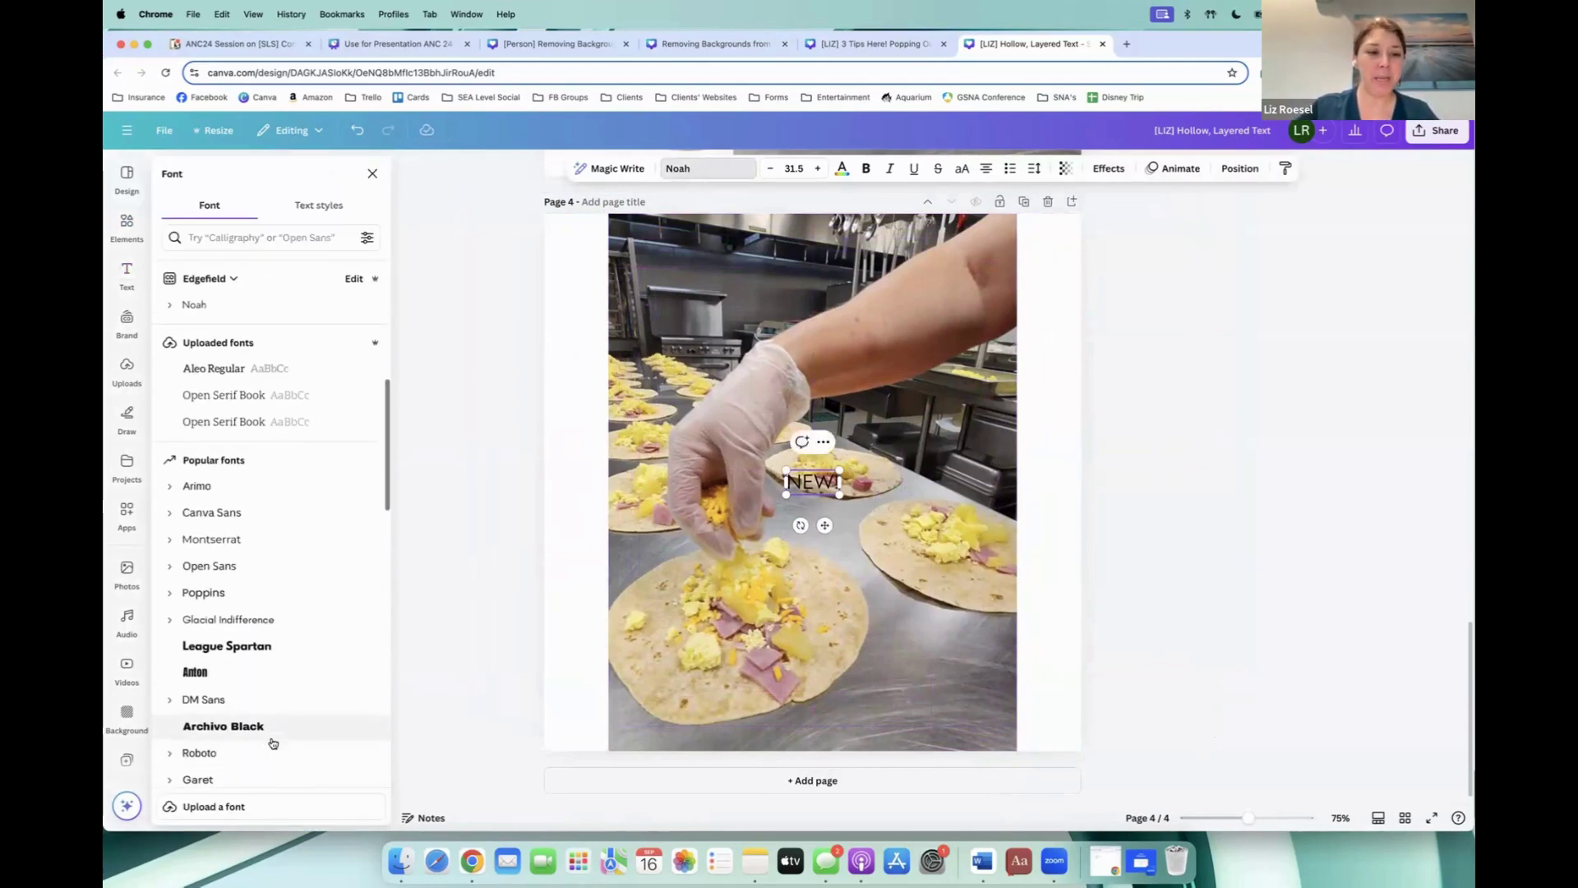
click(227, 609)
click(224, 691)
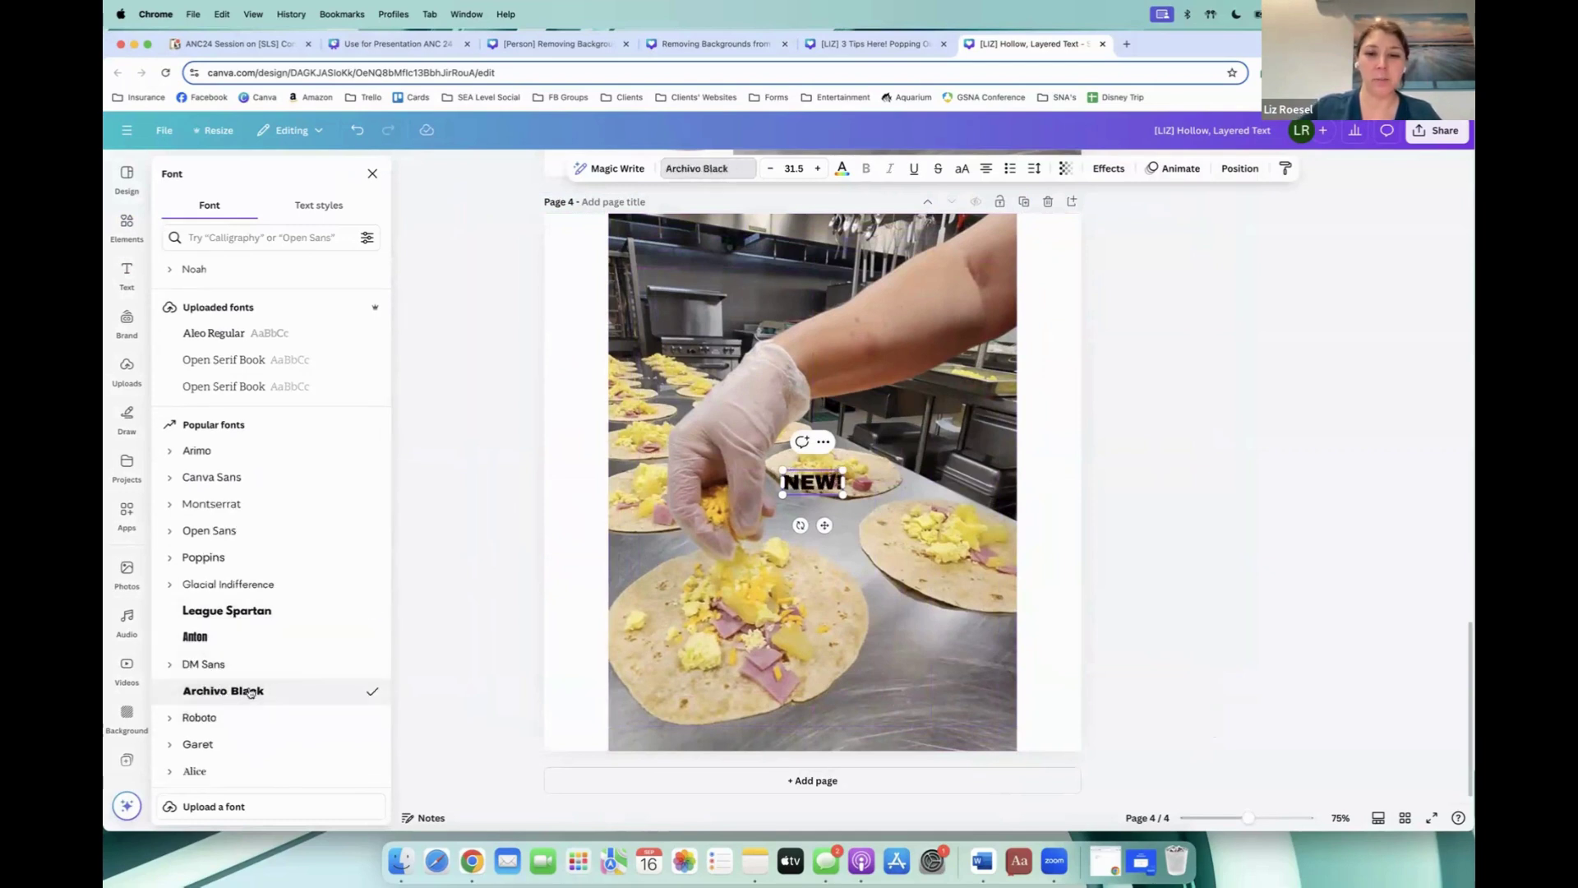
drag(843, 469, 1012, 401)
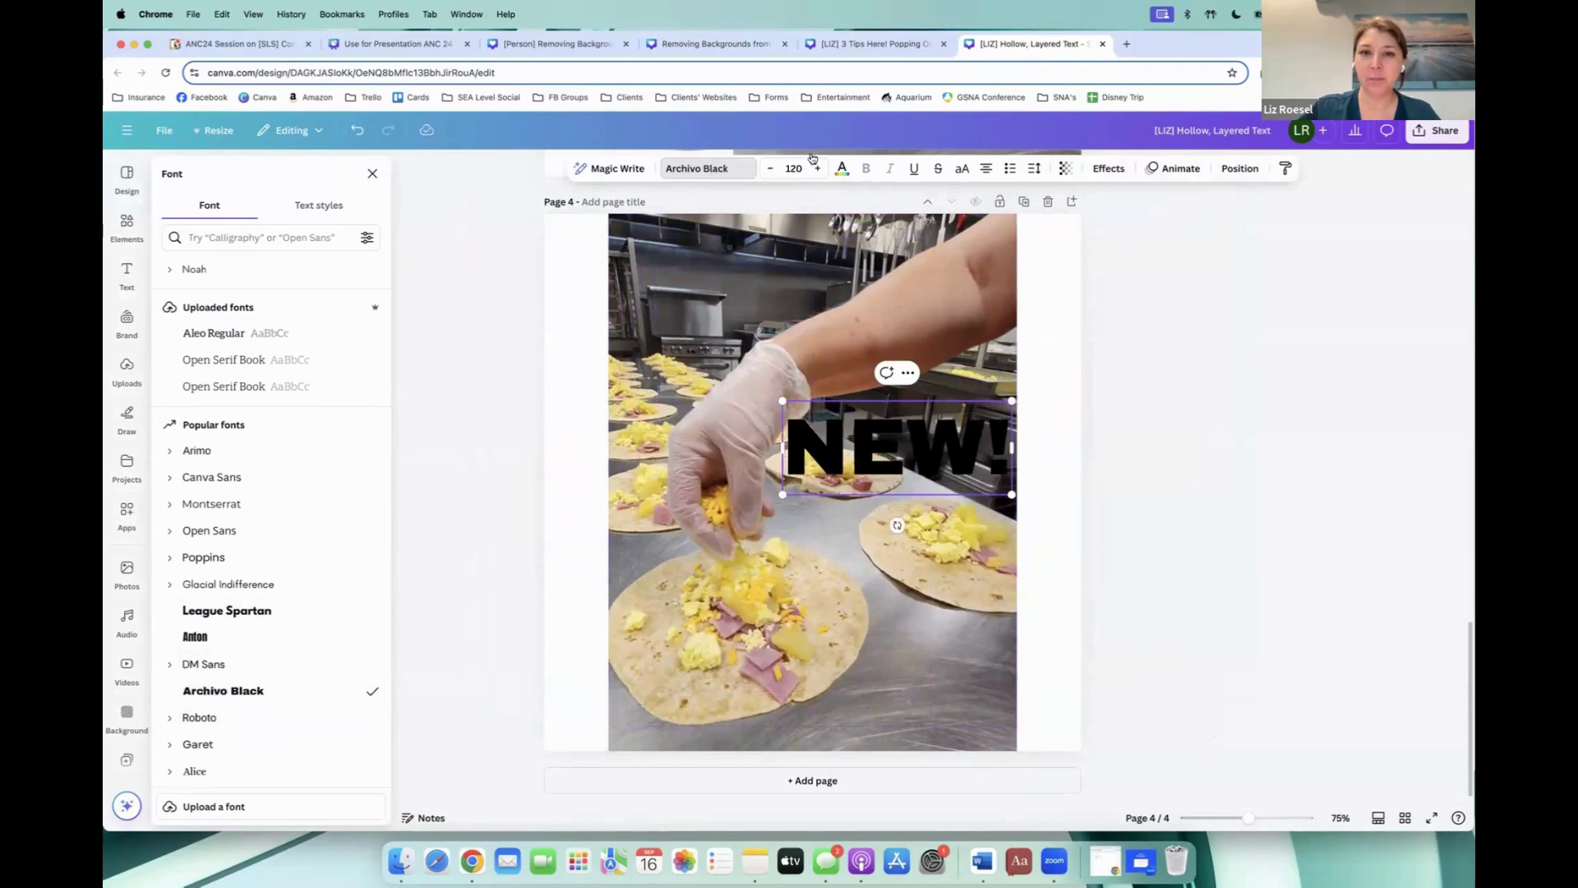
Step: Try dark blue as the colour of the NEW! text
click(841, 168)
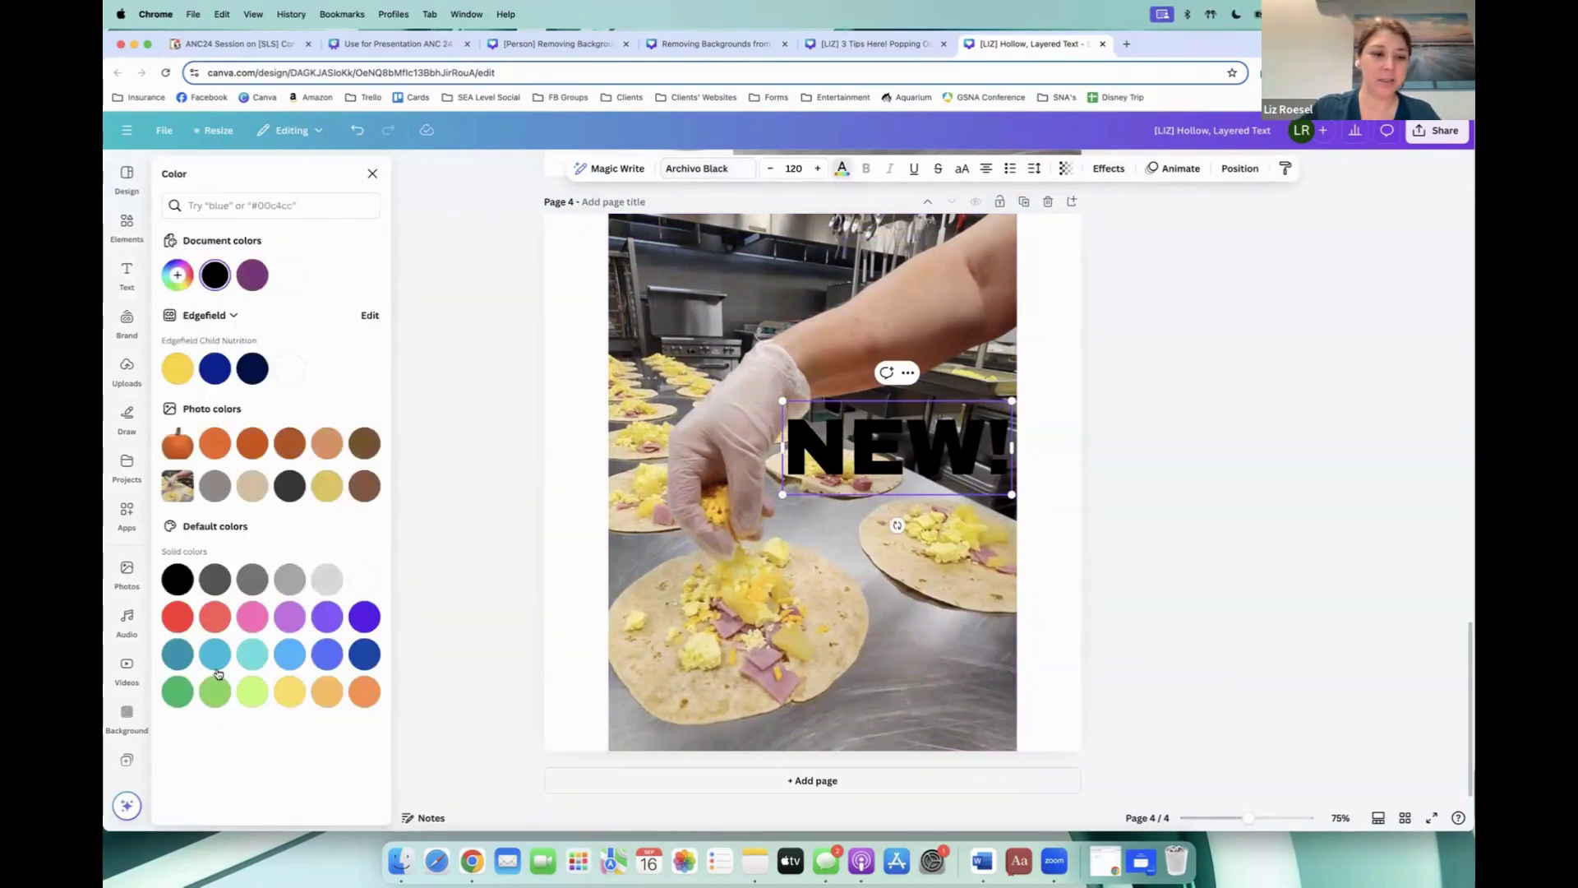
click(187, 659)
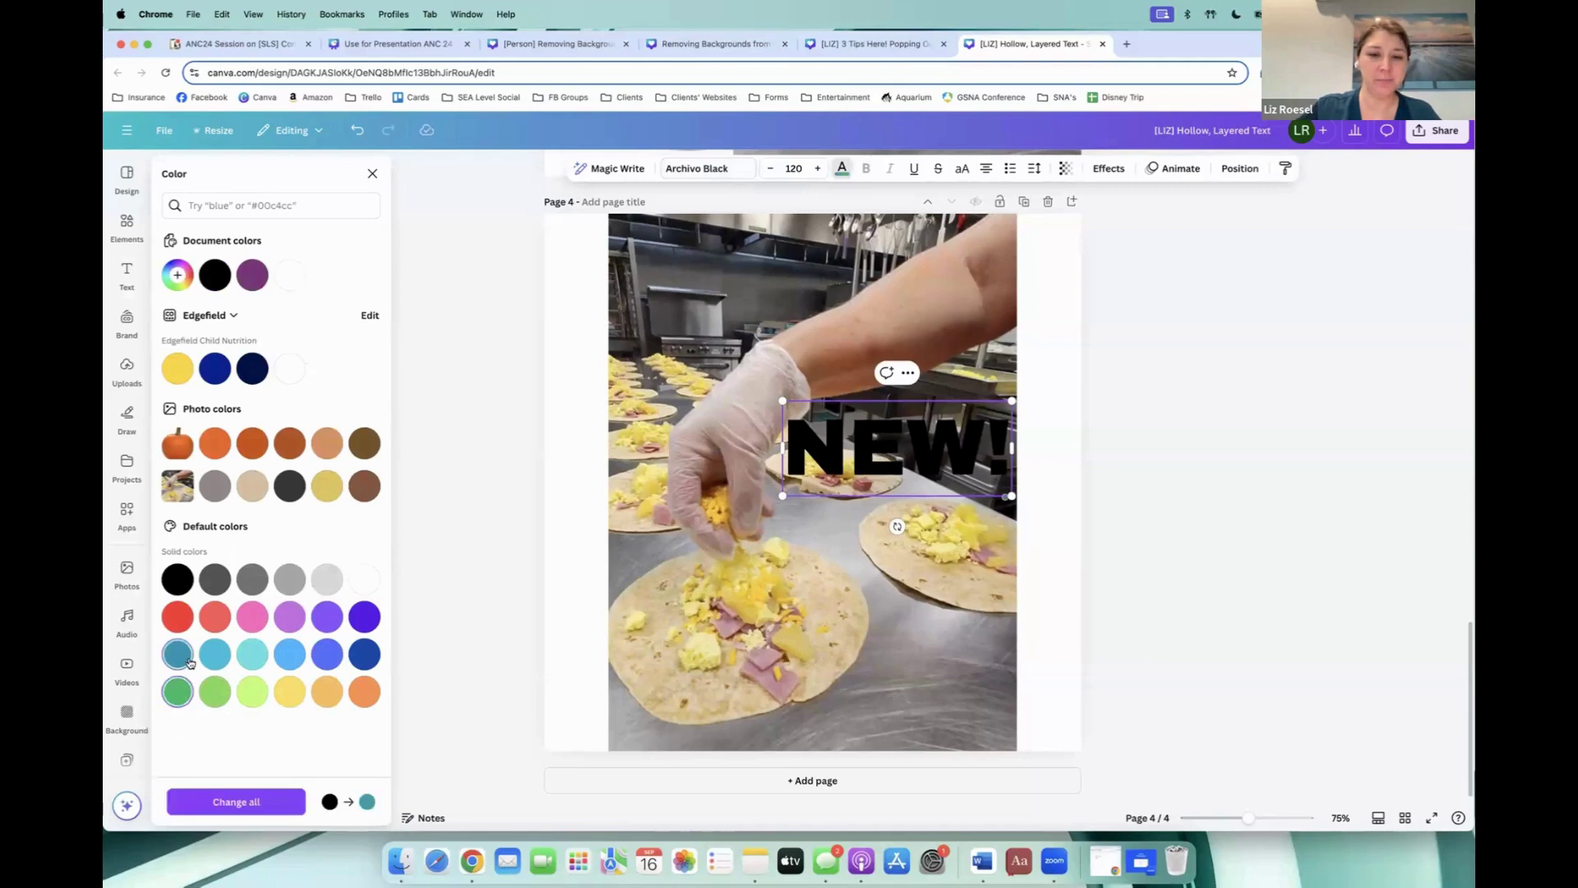
key(super+z)
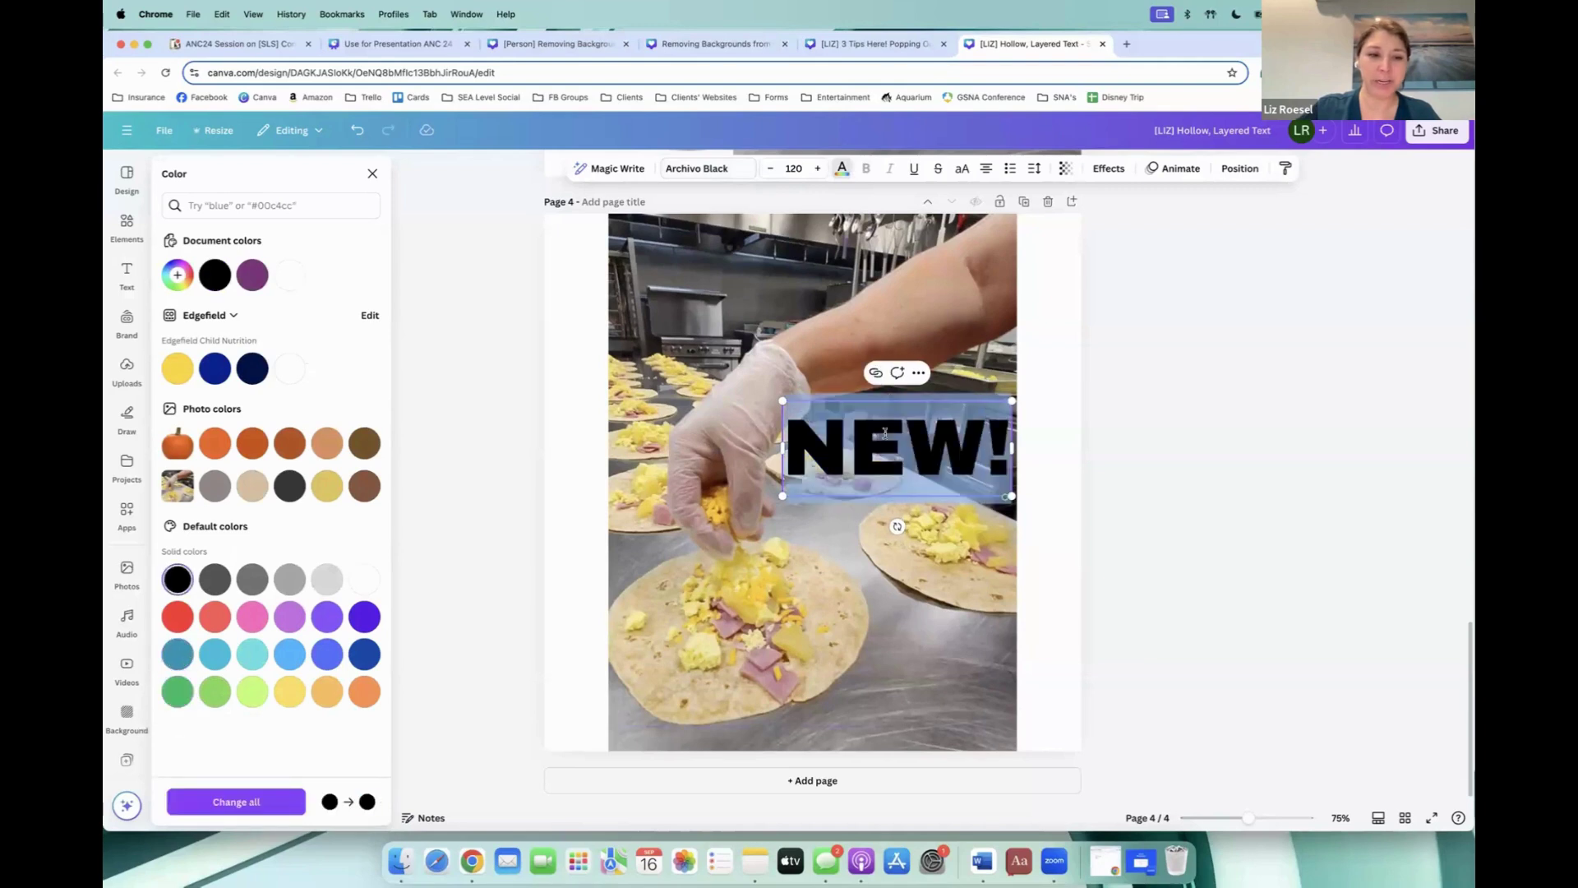
click(359, 655)
click(1080, 491)
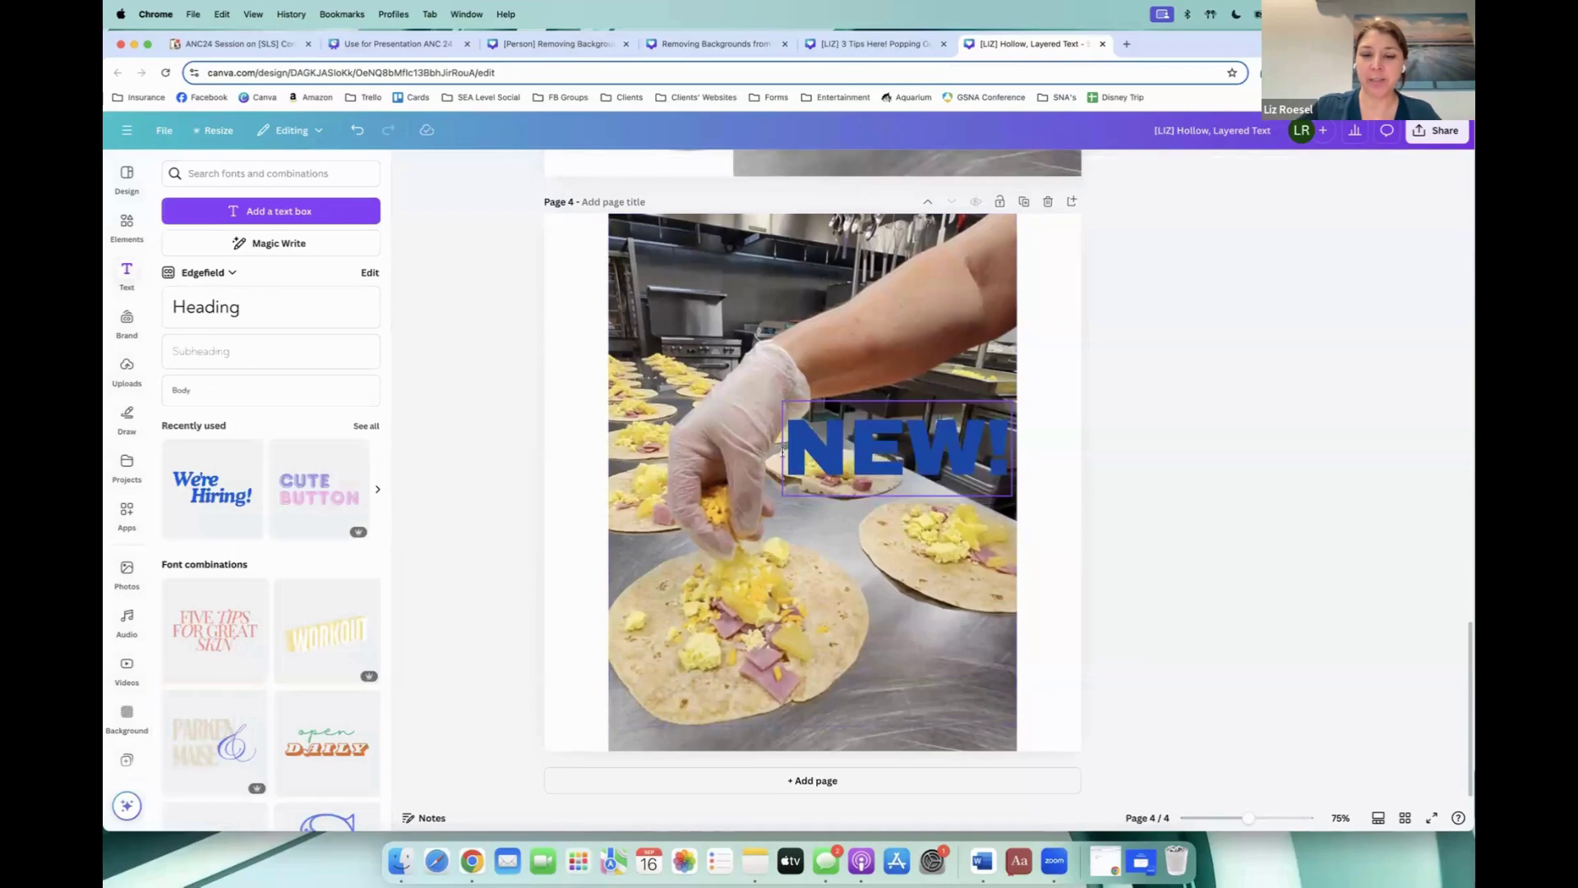
Step: Move the NEW! text to the upper centre of the photo and colour it orange
drag(822, 397, 736, 253)
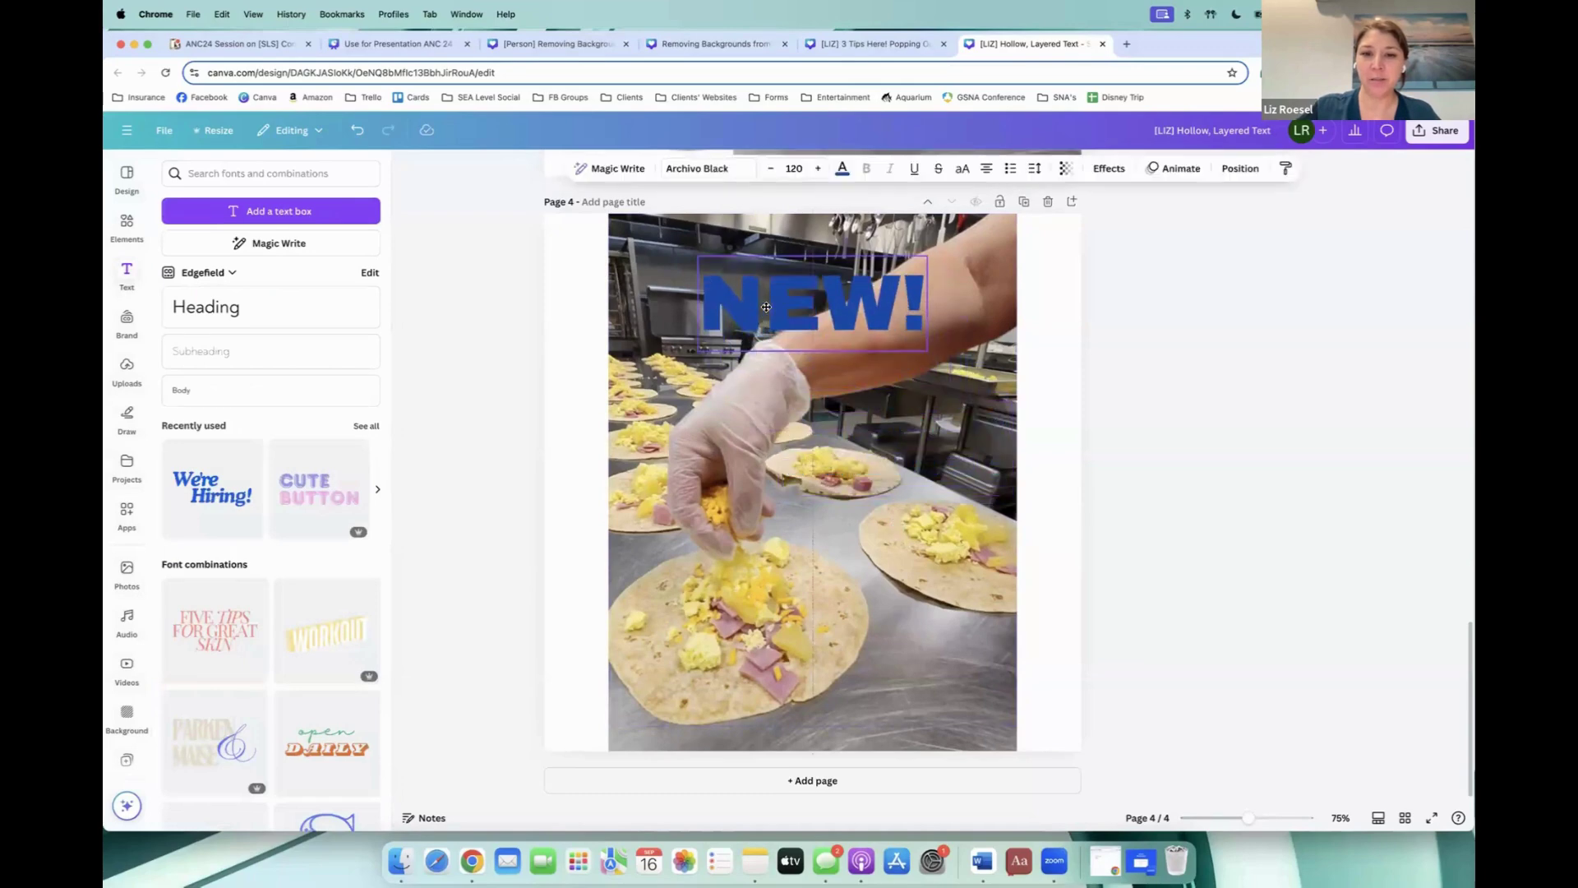
click(842, 168)
click(289, 697)
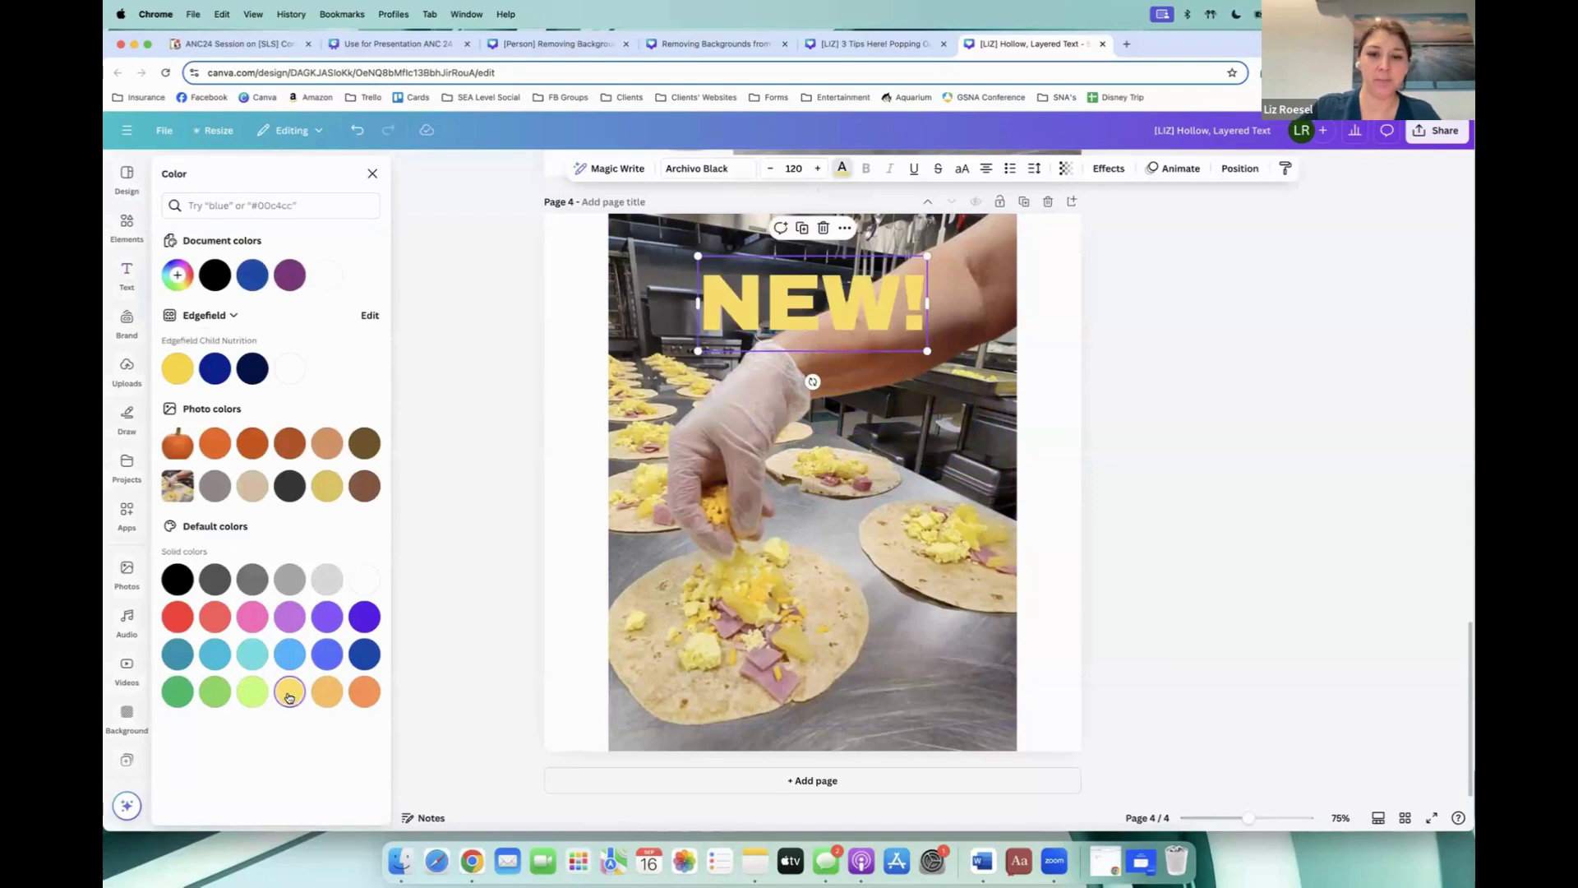
drag(814, 306, 814, 296)
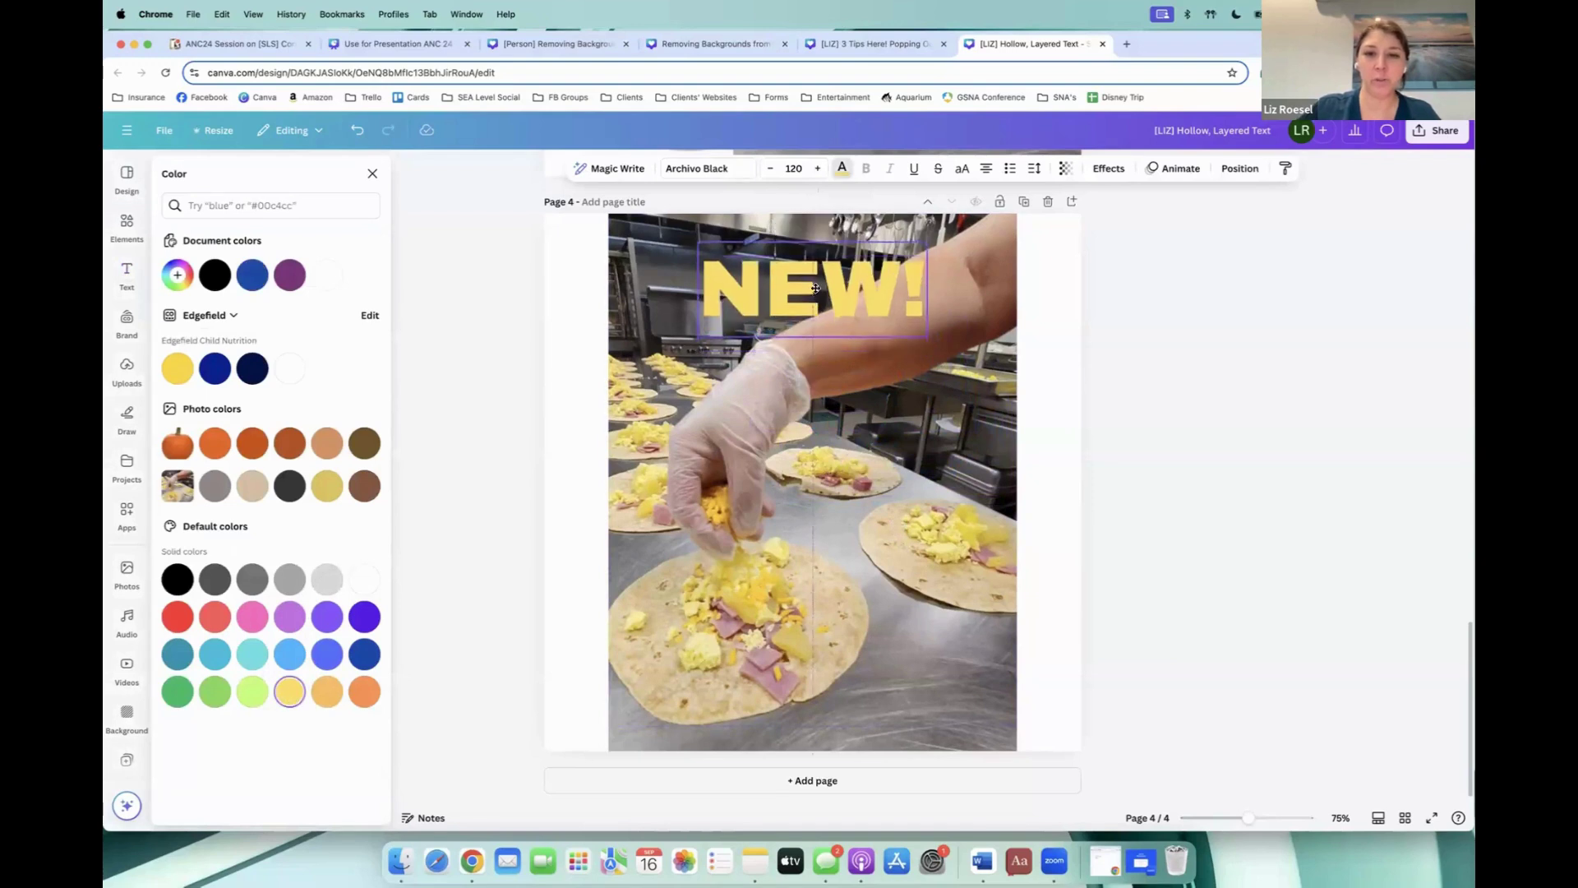
click(365, 695)
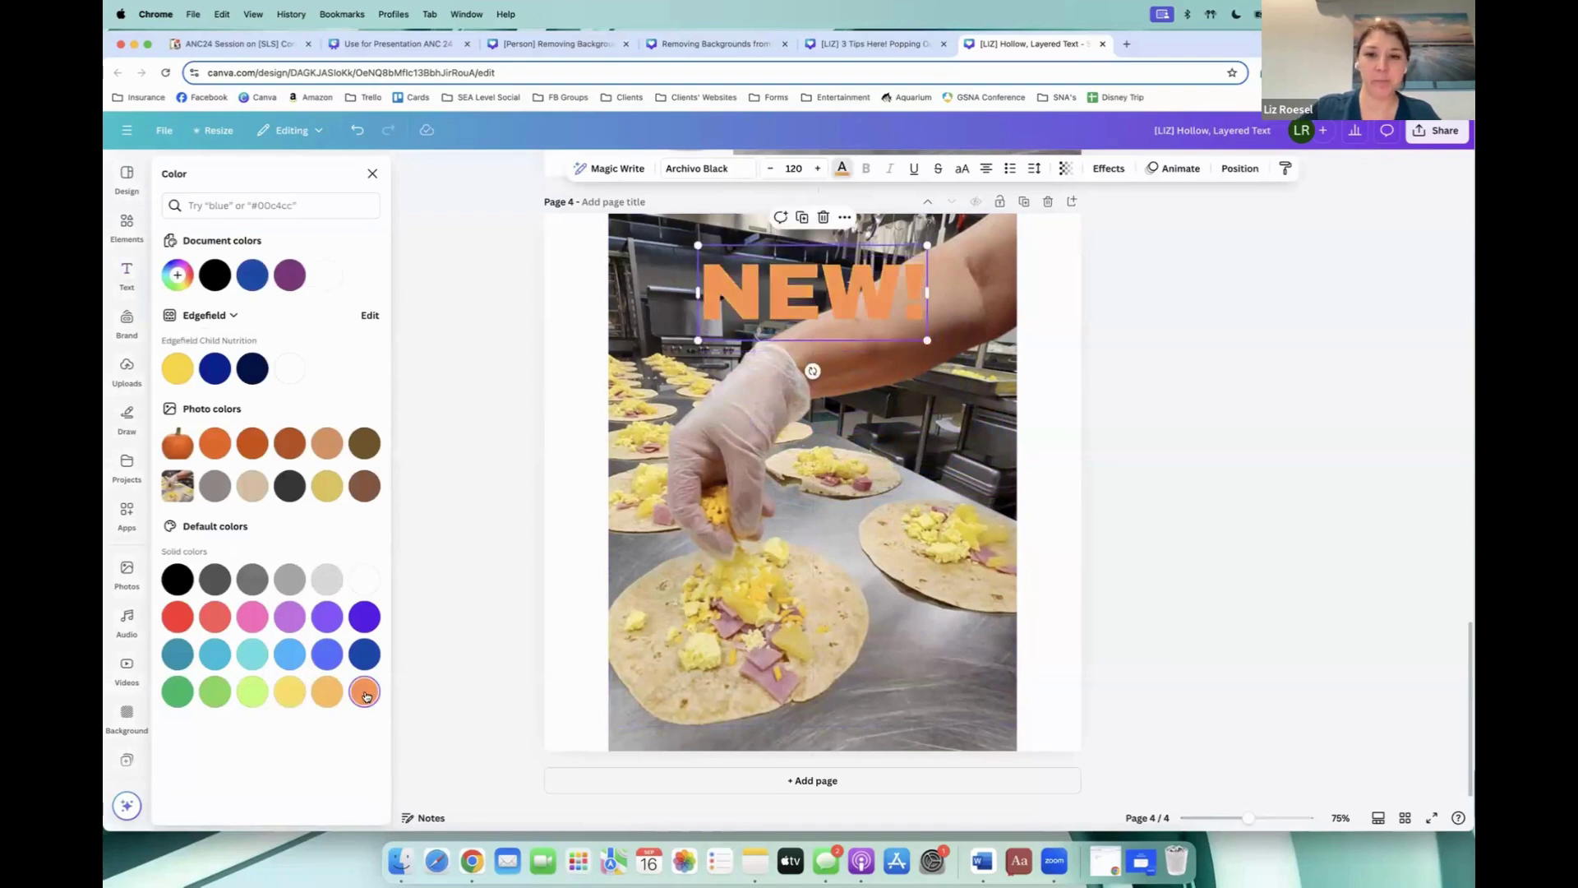
Step: Copy the word NEW! and paste it repeatedly on new lines in the same text box, extending it to five lines
click(907, 310)
key(super+a)
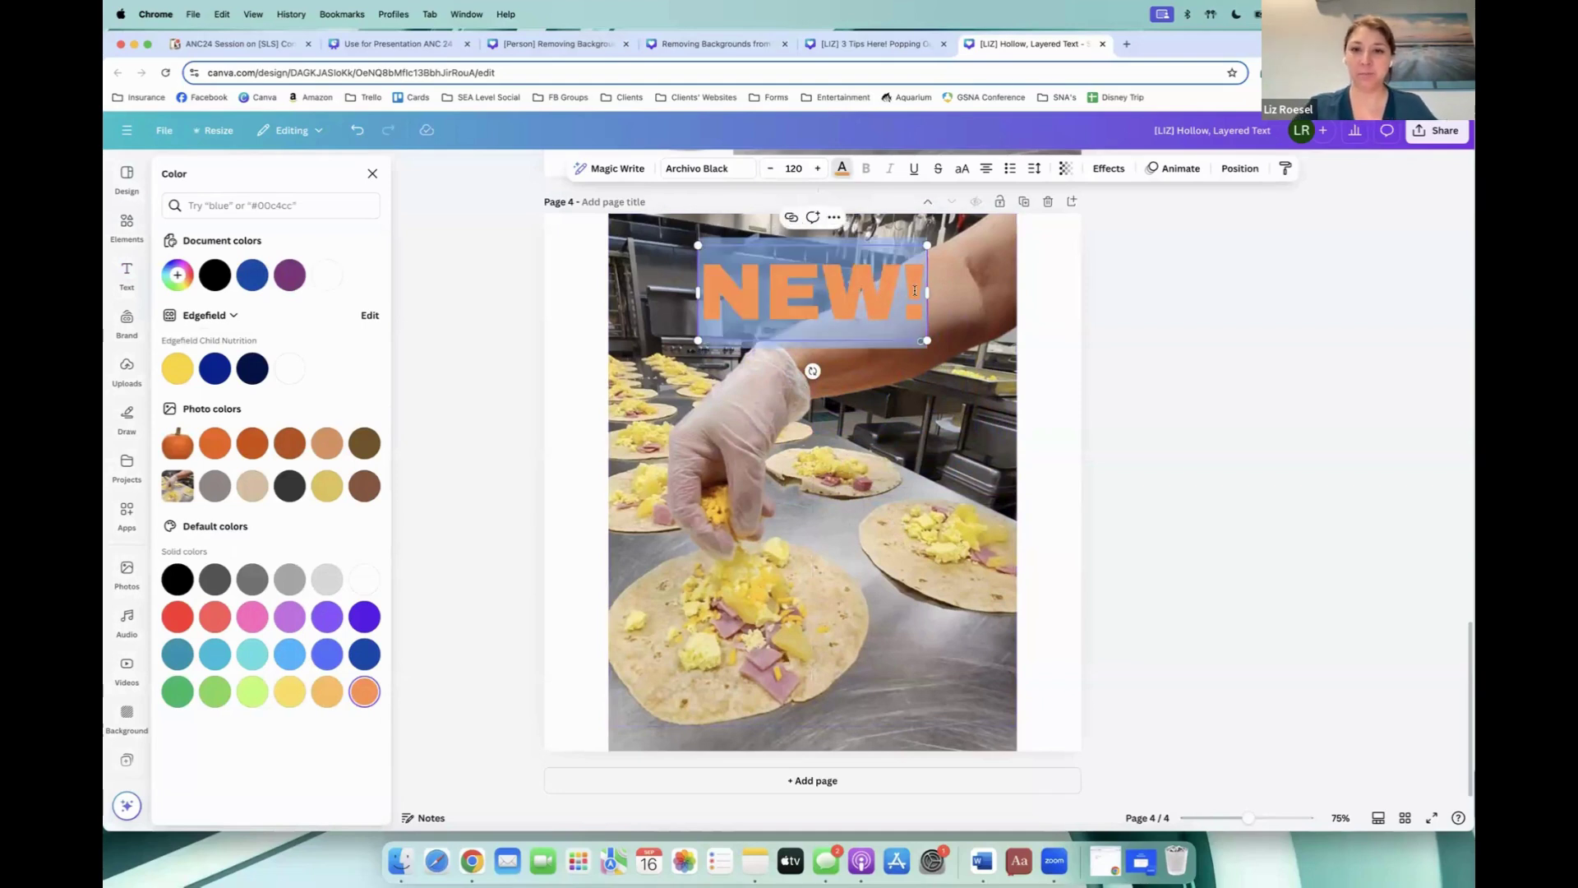
key(super+c)
key(Right)
key(Return)
key(super+v)
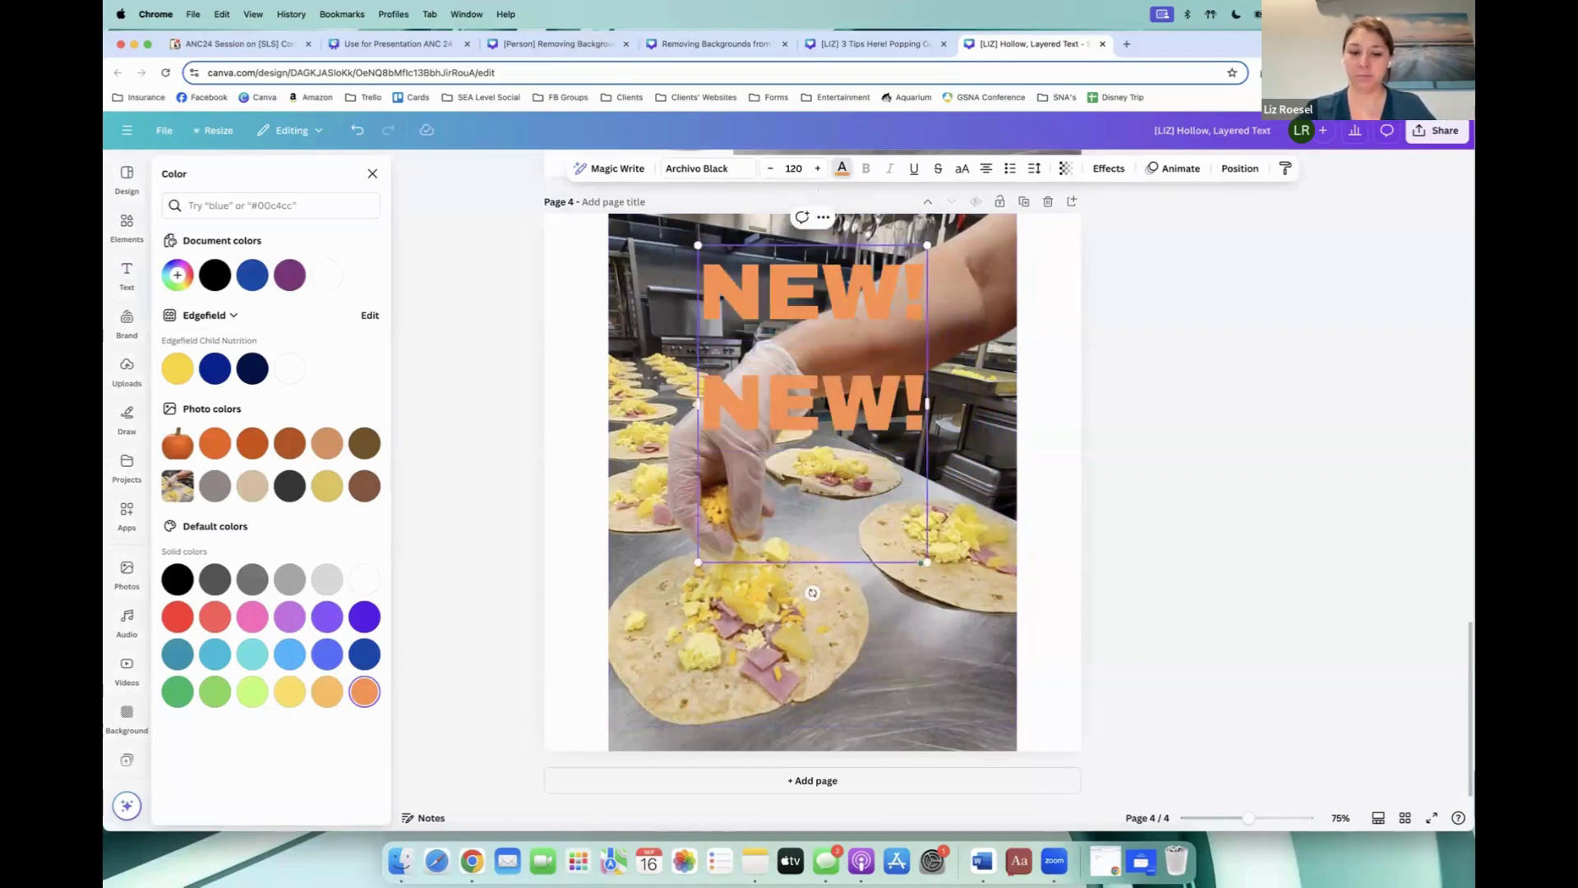
key(Return)
key(super+v)
key(Return)
key(super+v)
key(super+v)
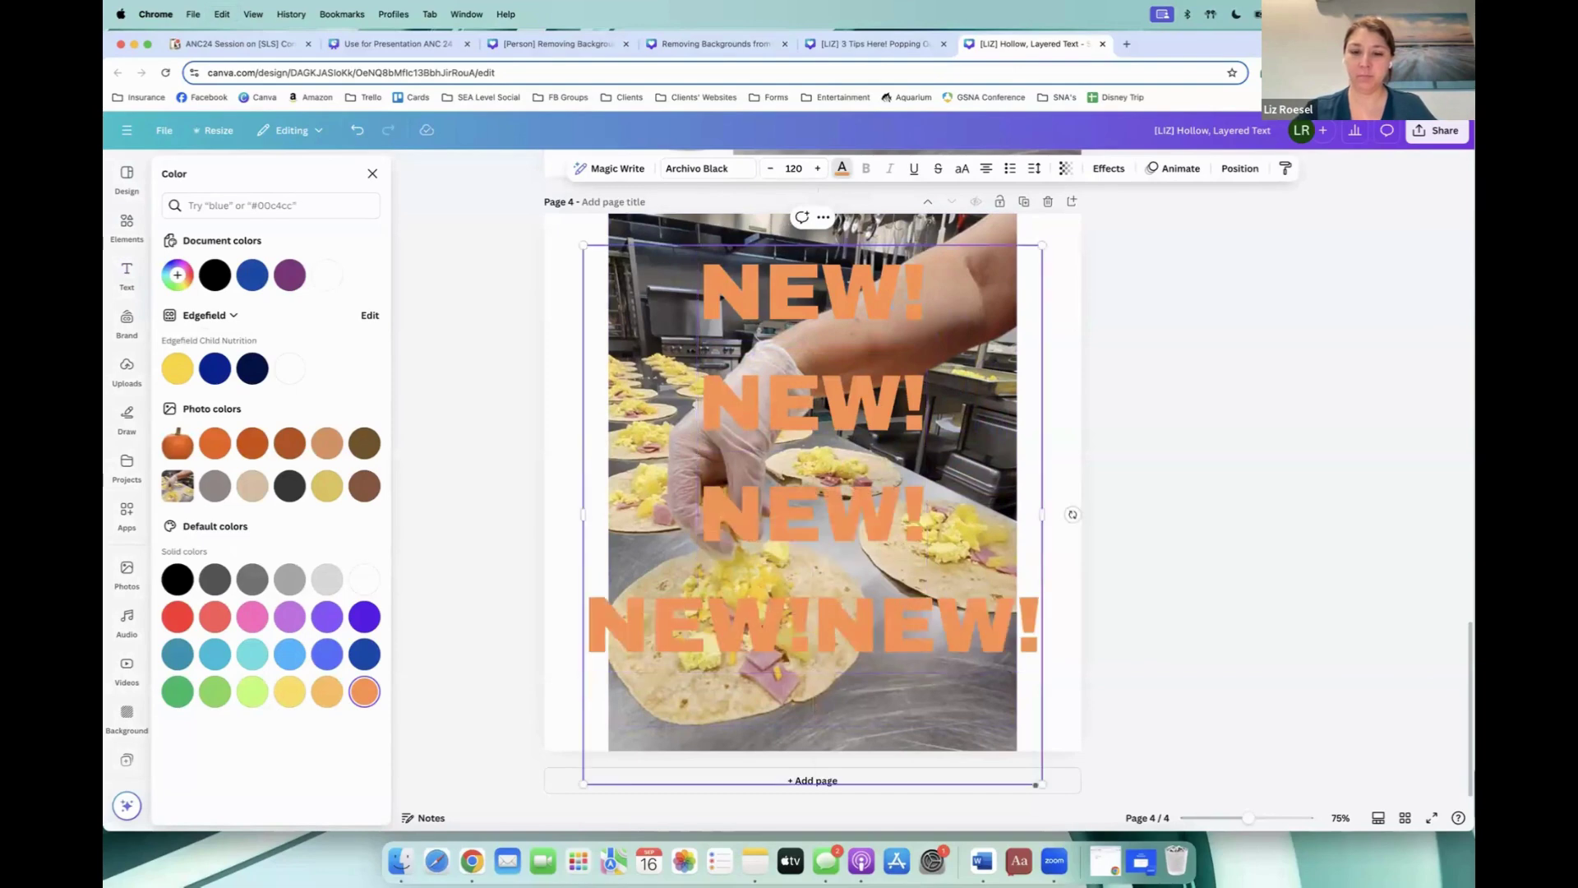
key(Return)
key(super+v)
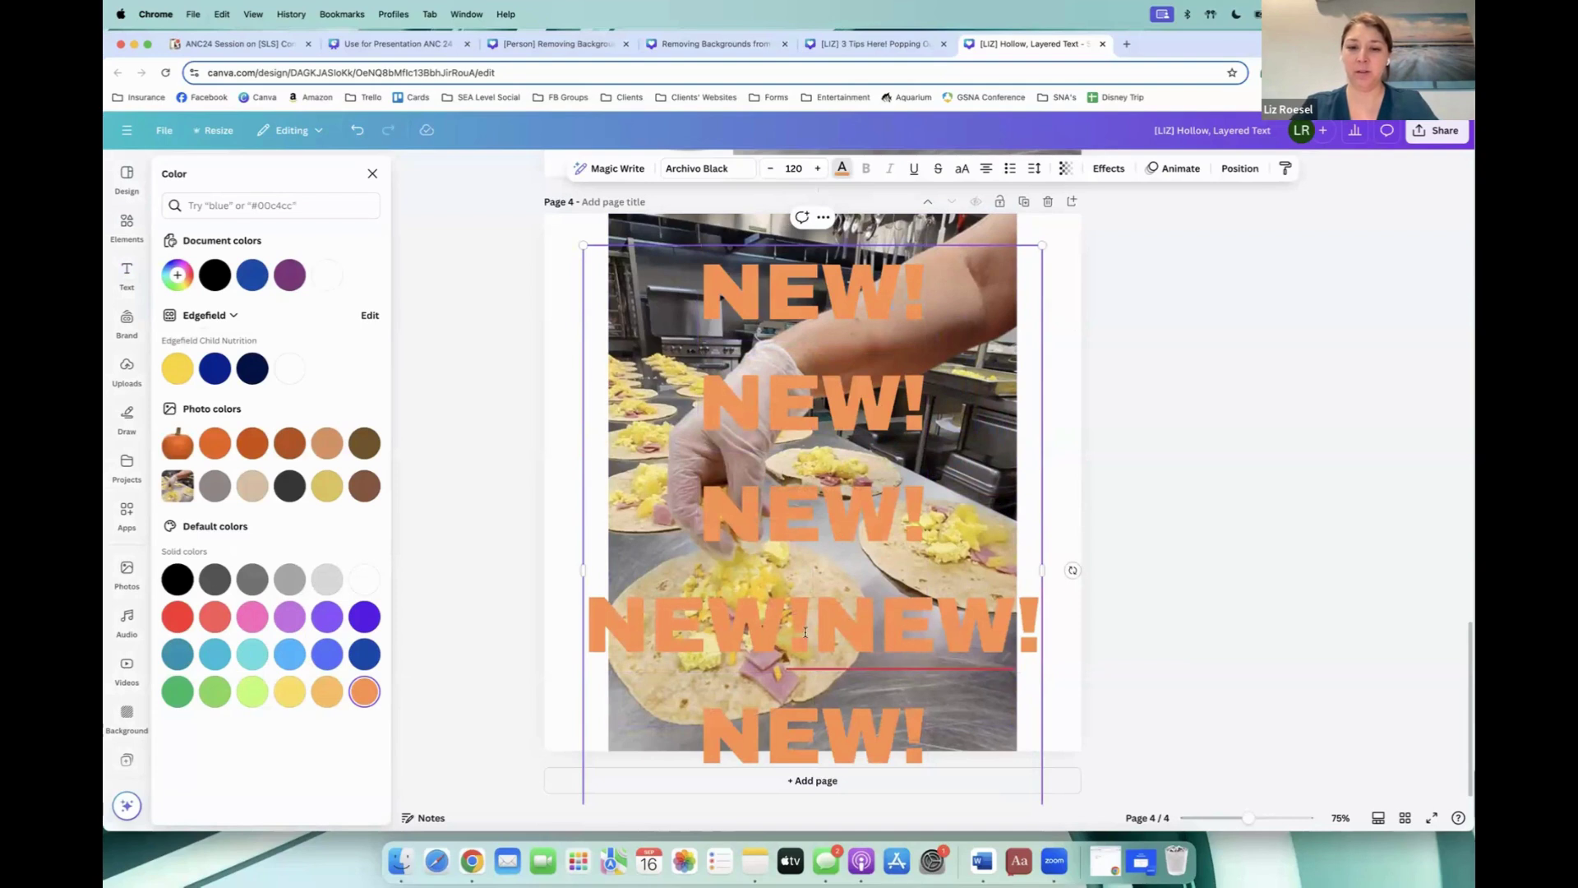
Step: Remove the extra NEW! from the fourth line of the orange text
key(BackSpace)
key(BackSpace)
key(BackSpace)
key(BackSpace)
key(BackSpace)
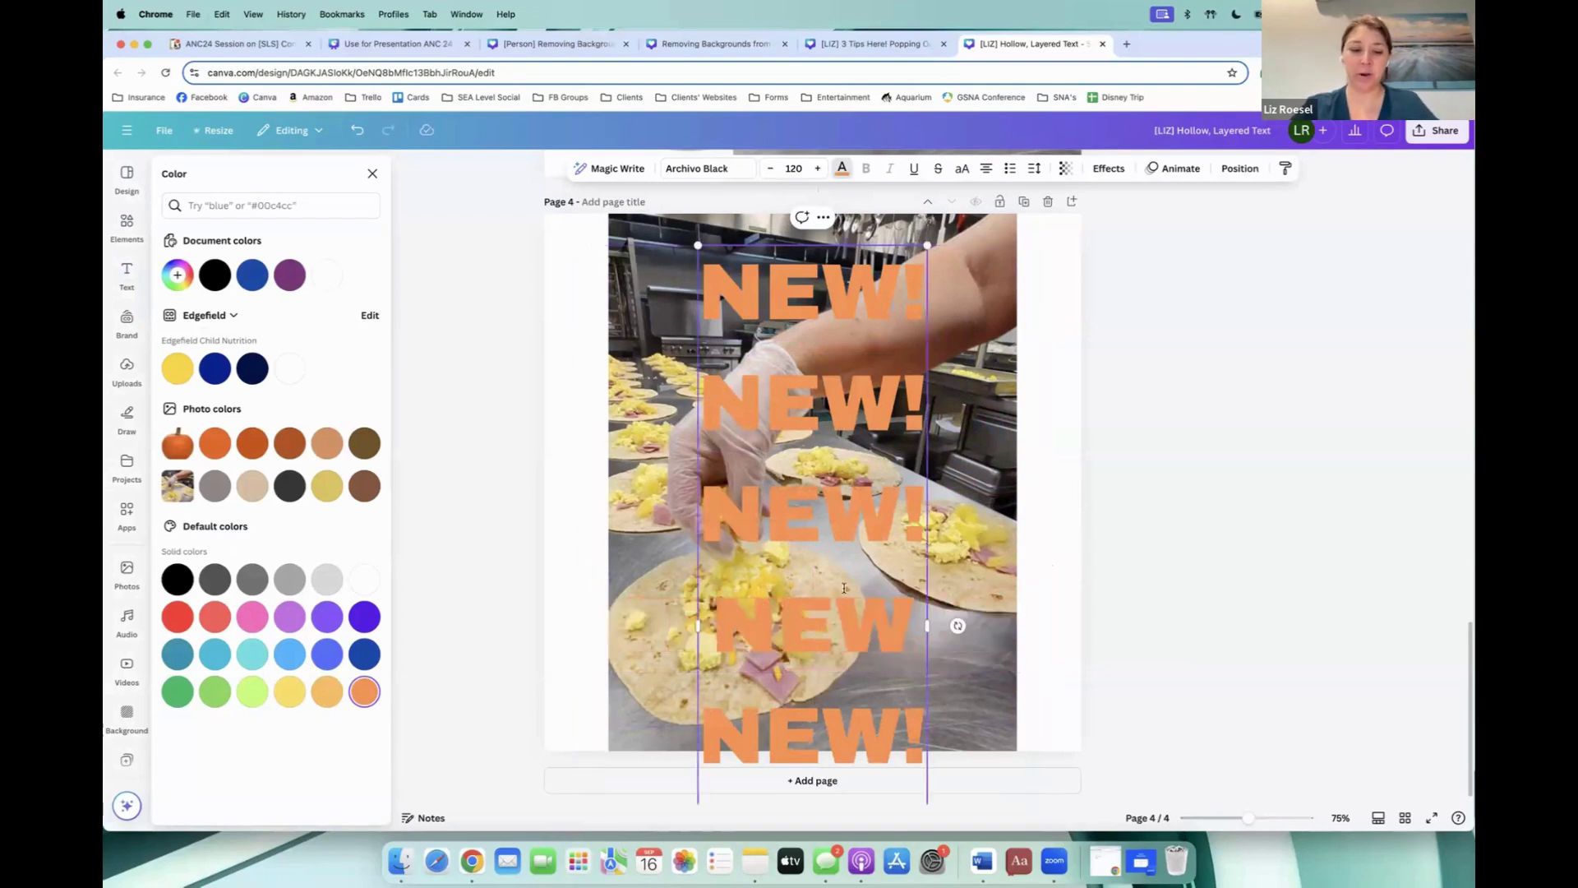
Step: Tighten the line spacing of the entire NEW! text so the repeated lines sit closer together on the photo
key(super+a)
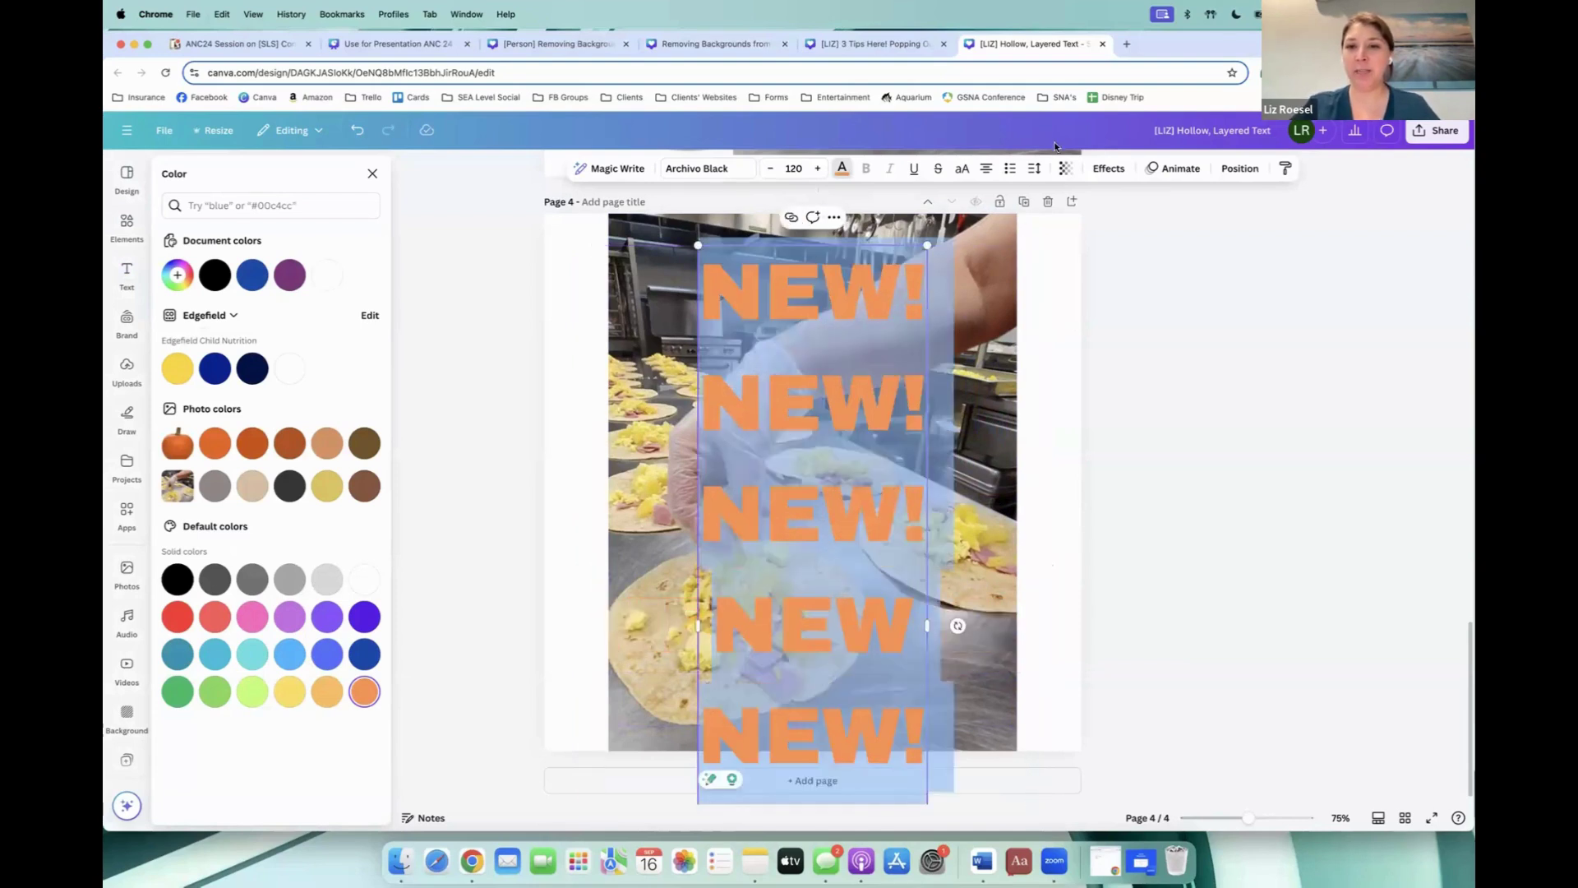
click(1034, 168)
drag(1012, 269, 986, 270)
click(869, 575)
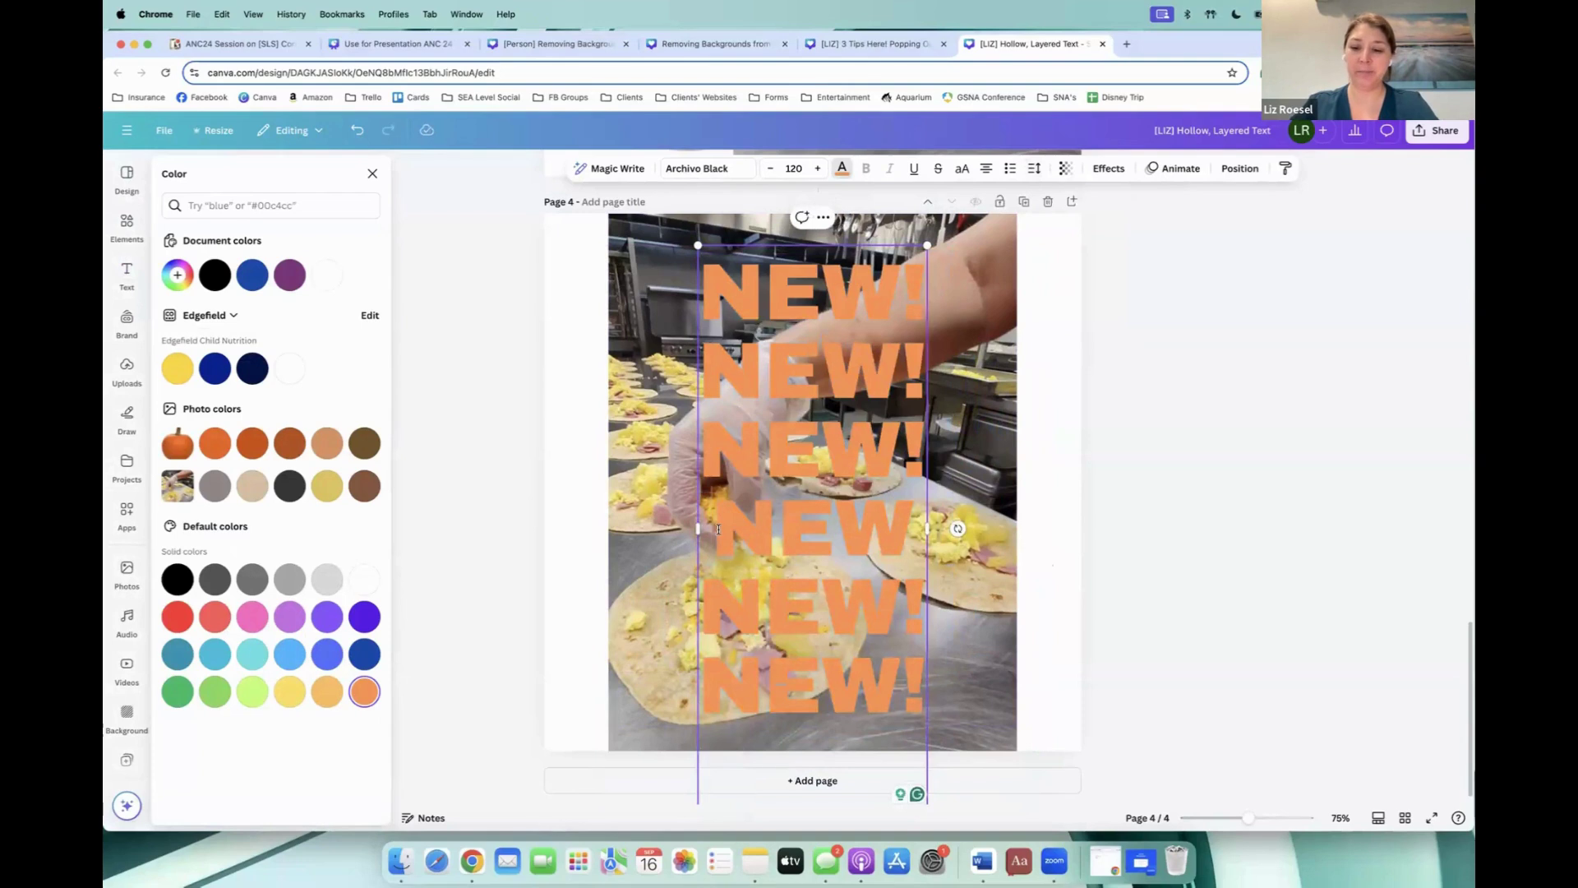
drag(699, 528, 596, 529)
key(Escape)
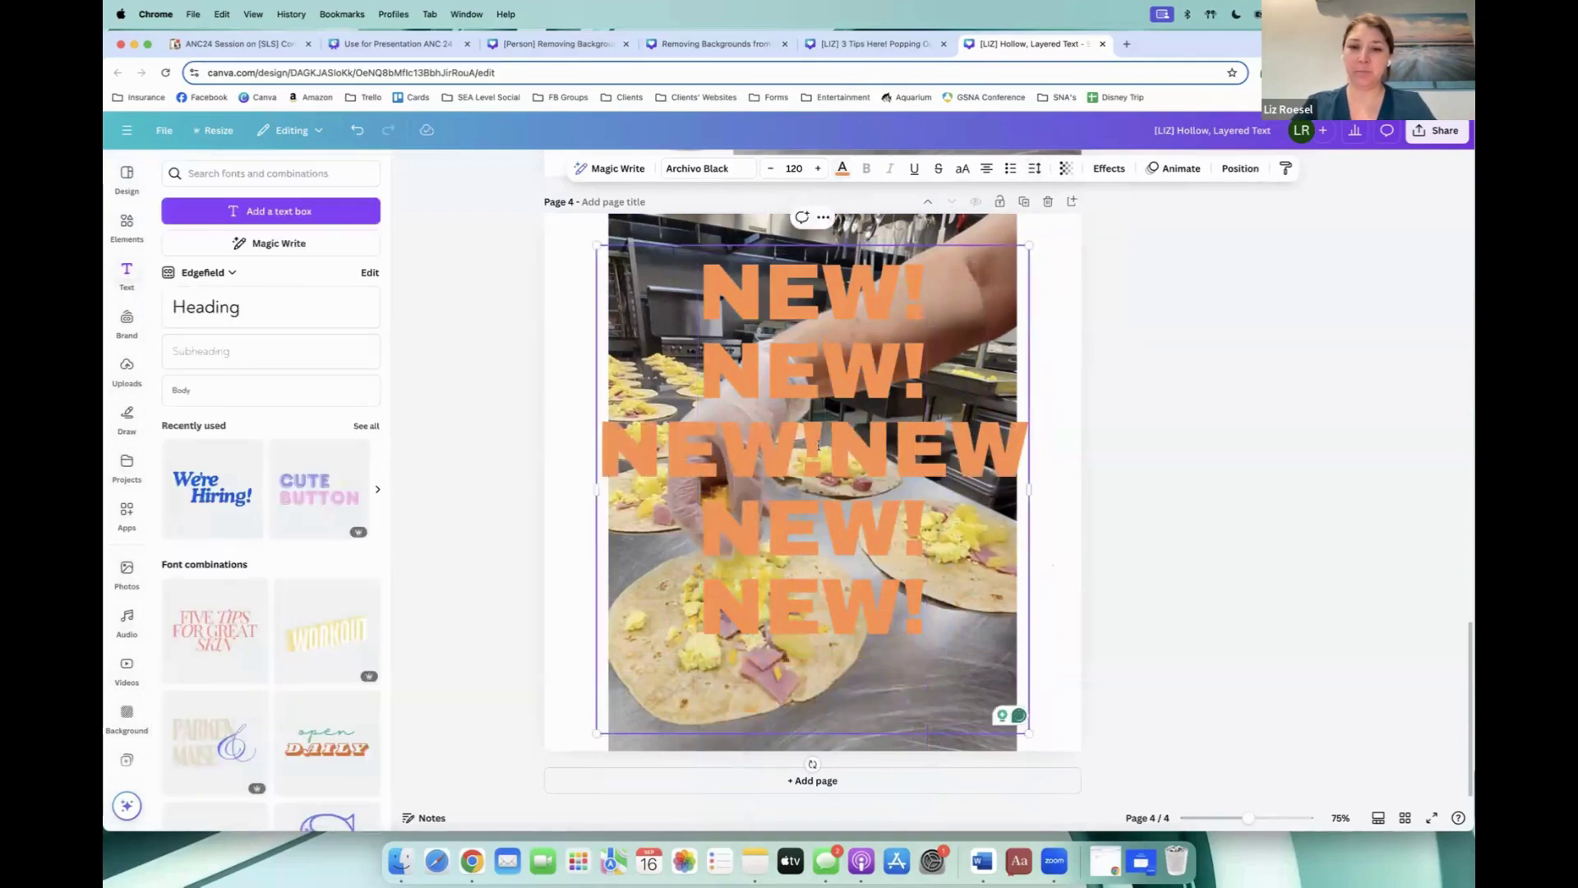
key(super+z)
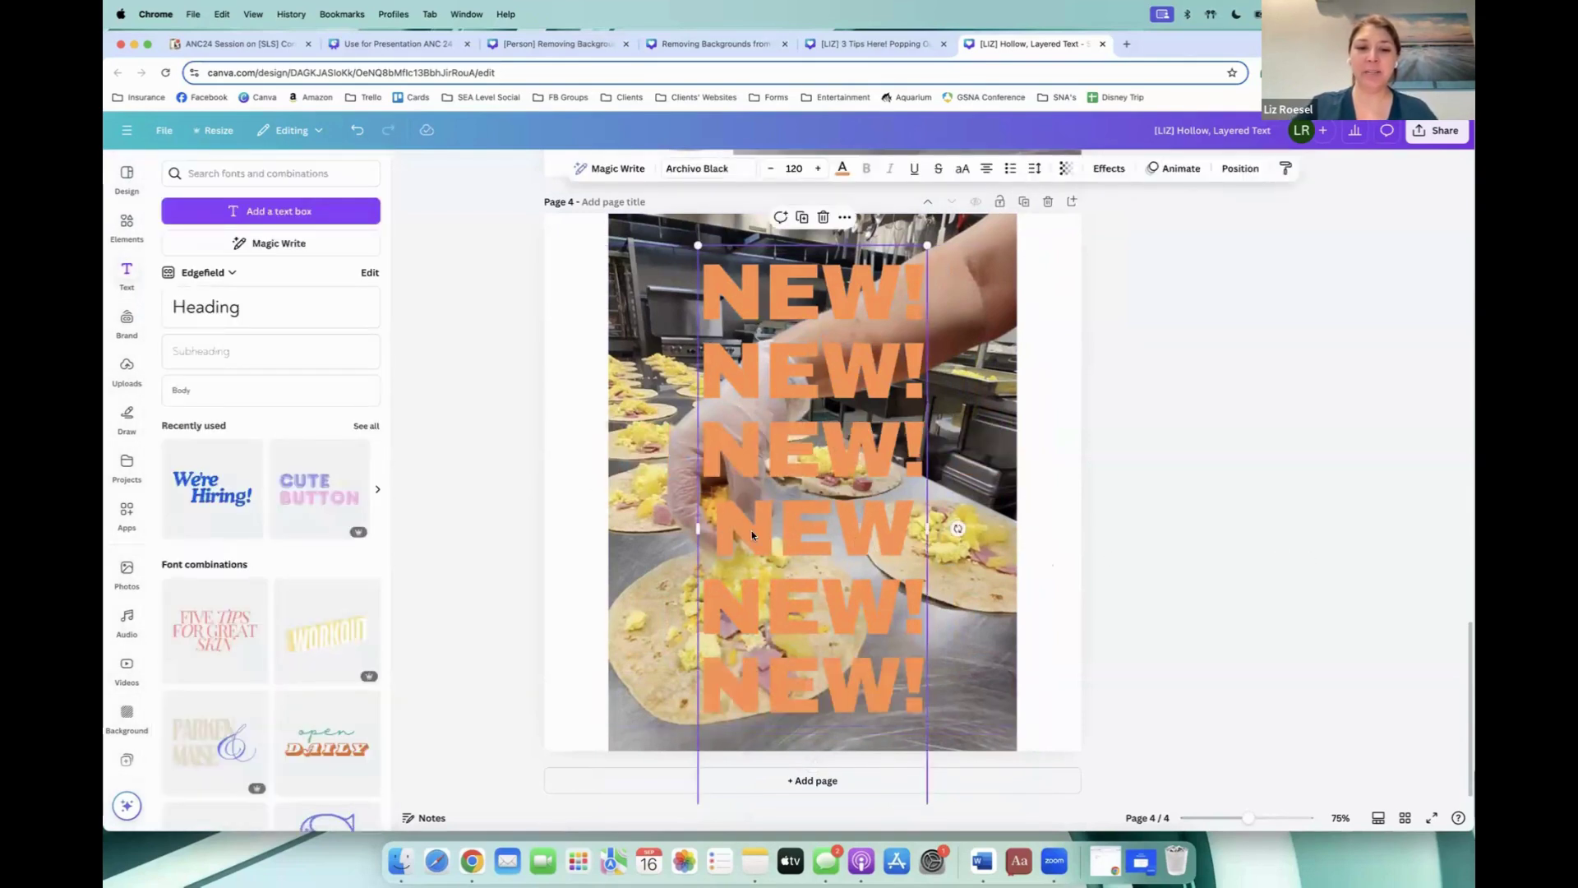
Step: Add the missing exclamation mark to the fourth NEW! line and nudge the text block into the centre of the photo
click(716, 529)
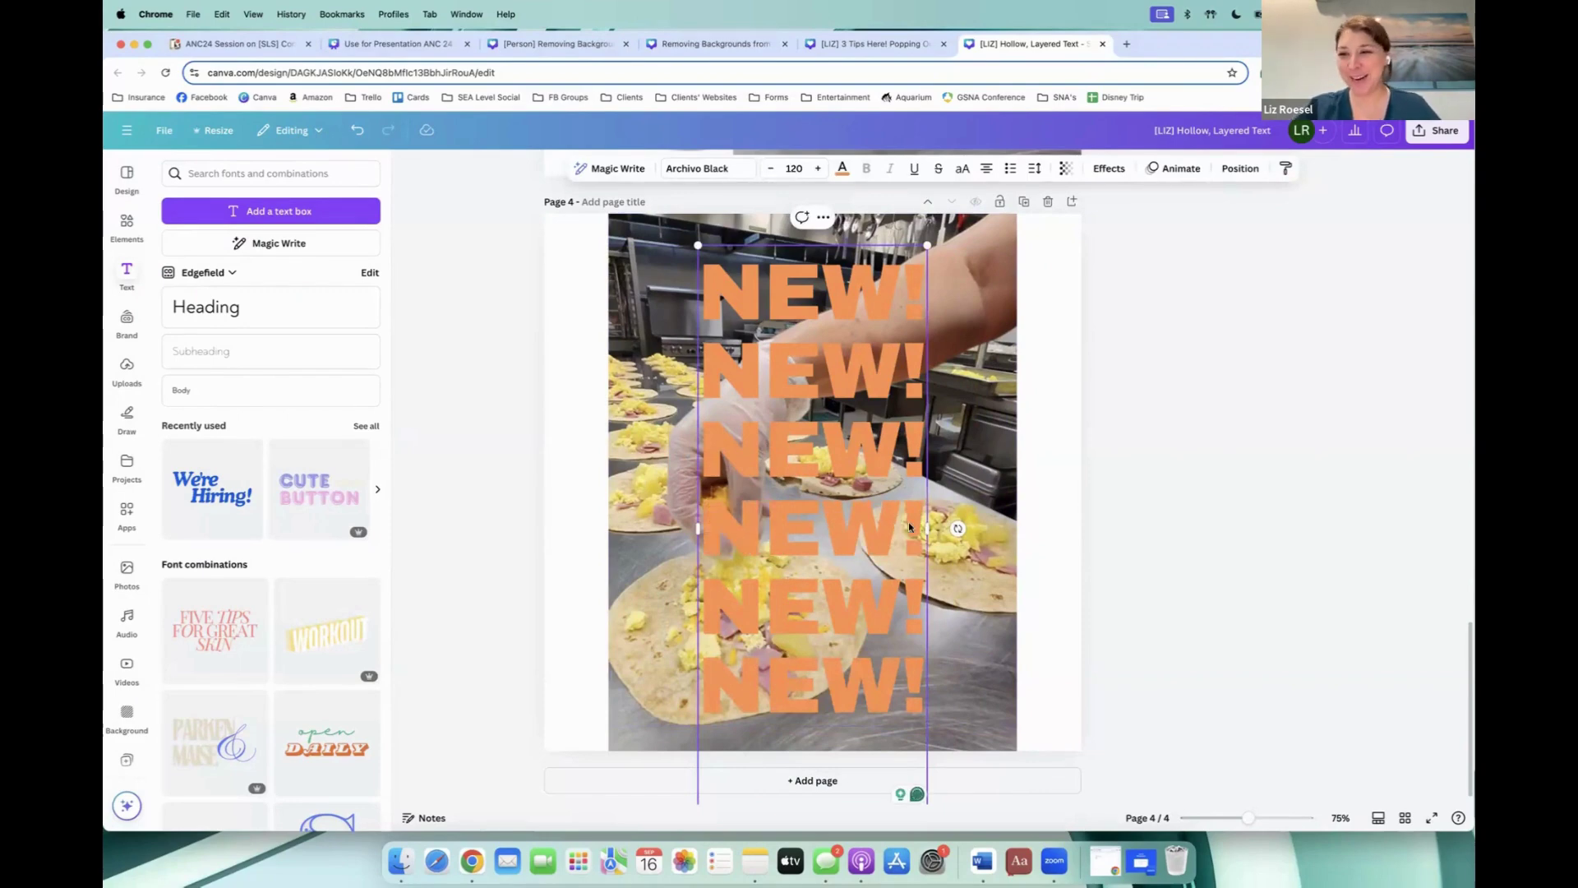
click(1339, 588)
click(920, 545)
mouse_move(921, 545)
mouse_down()
mouse_move(927, 518)
mouse_move(927, 542)
mouse_up()
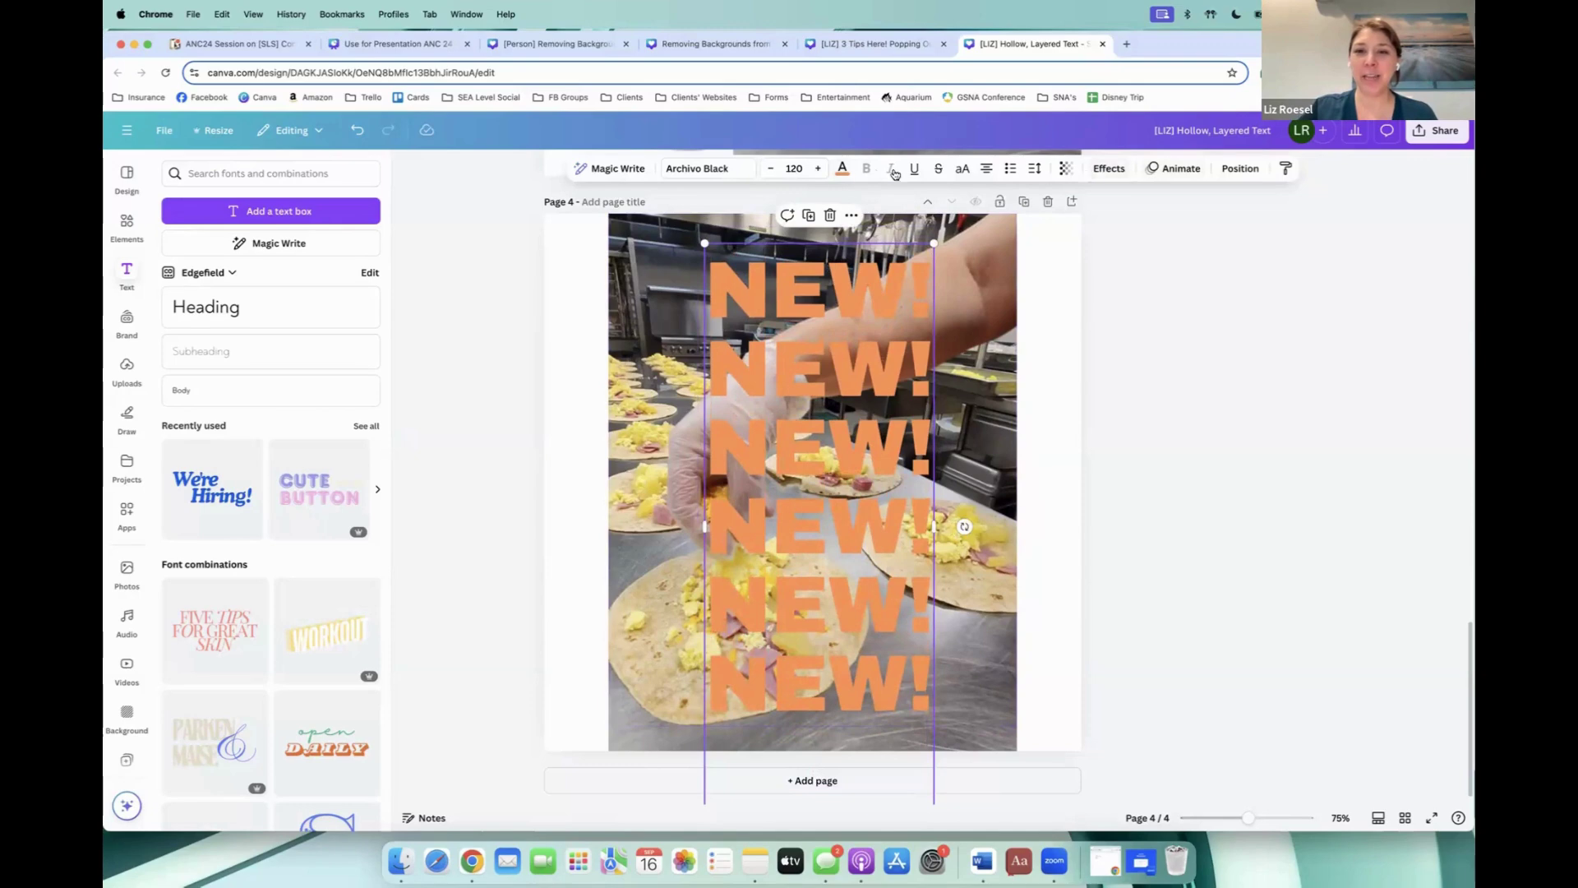
Step: Duplicate the NEW! text block as a copy with the Hollow effect, aligned exactly over the solid original
click(800, 217)
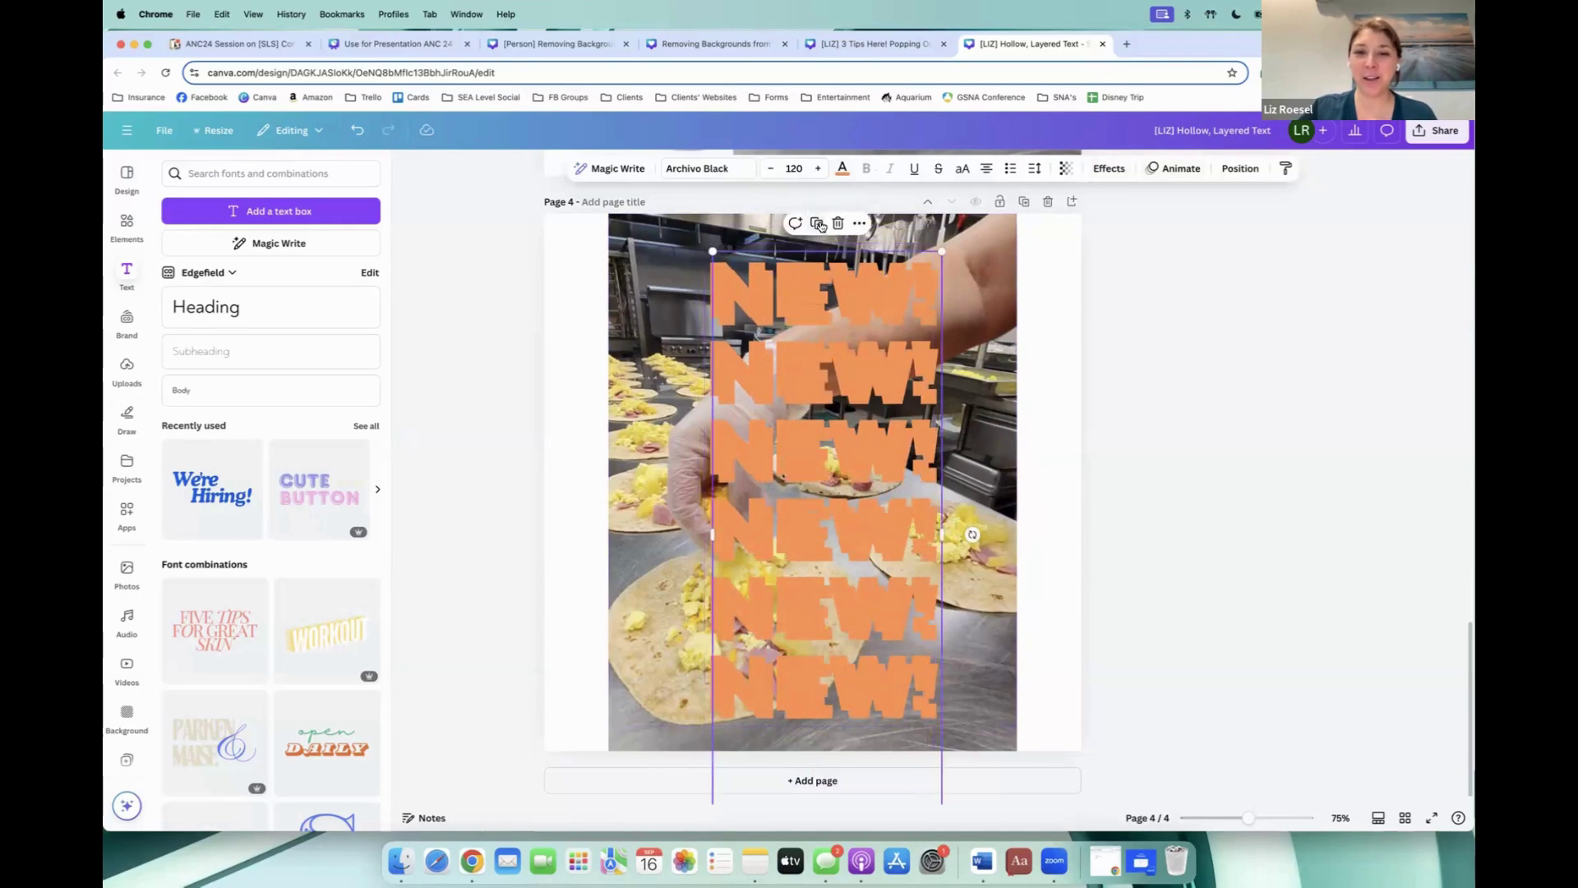
click(819, 224)
click(1109, 168)
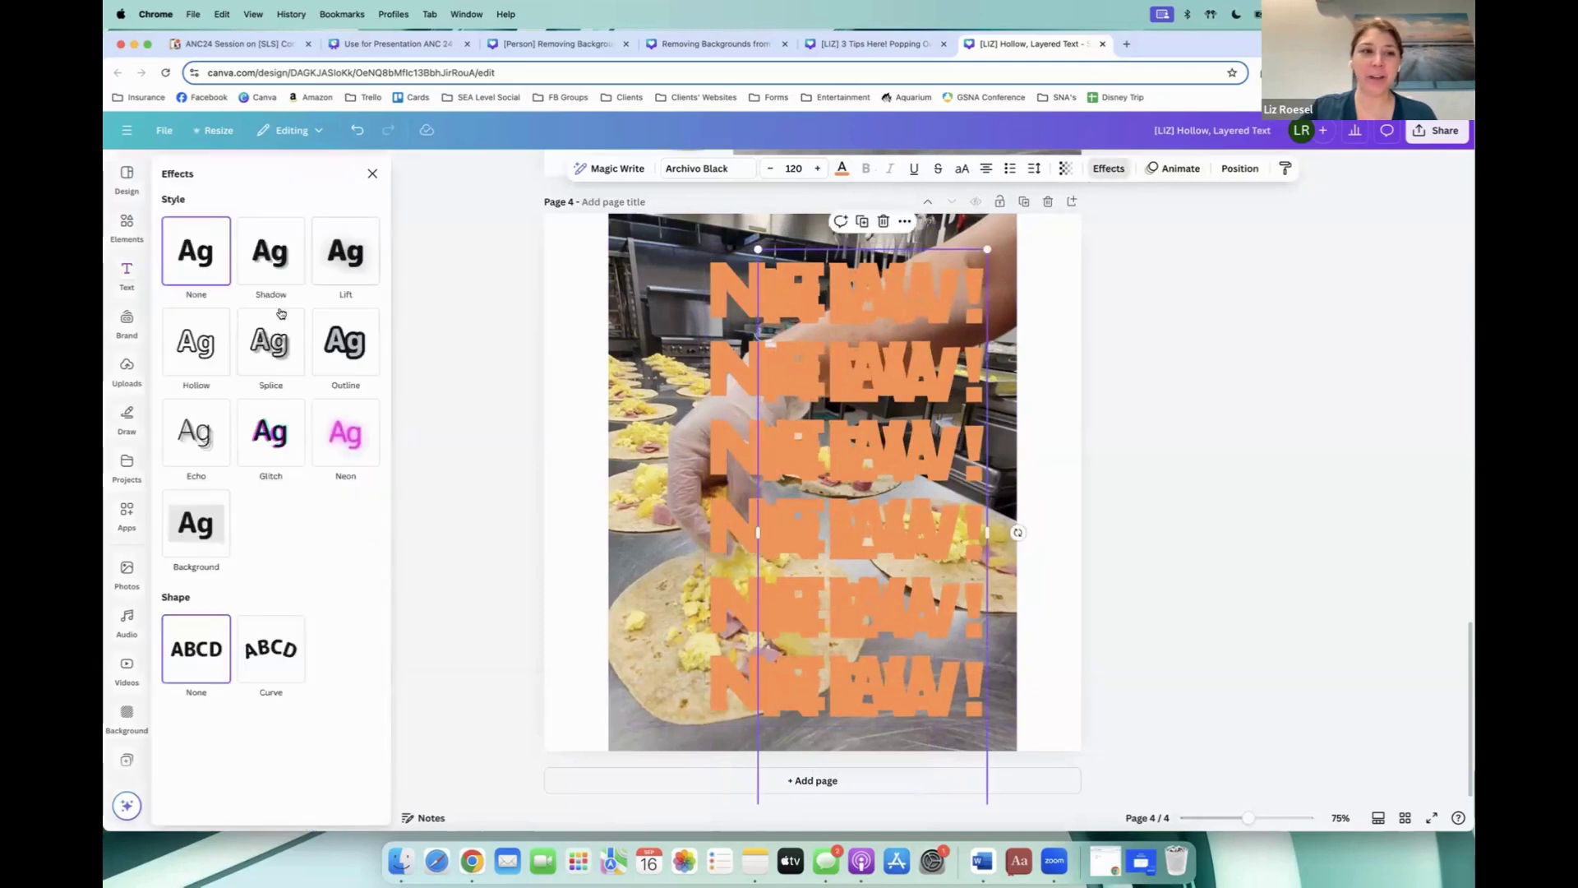
click(196, 342)
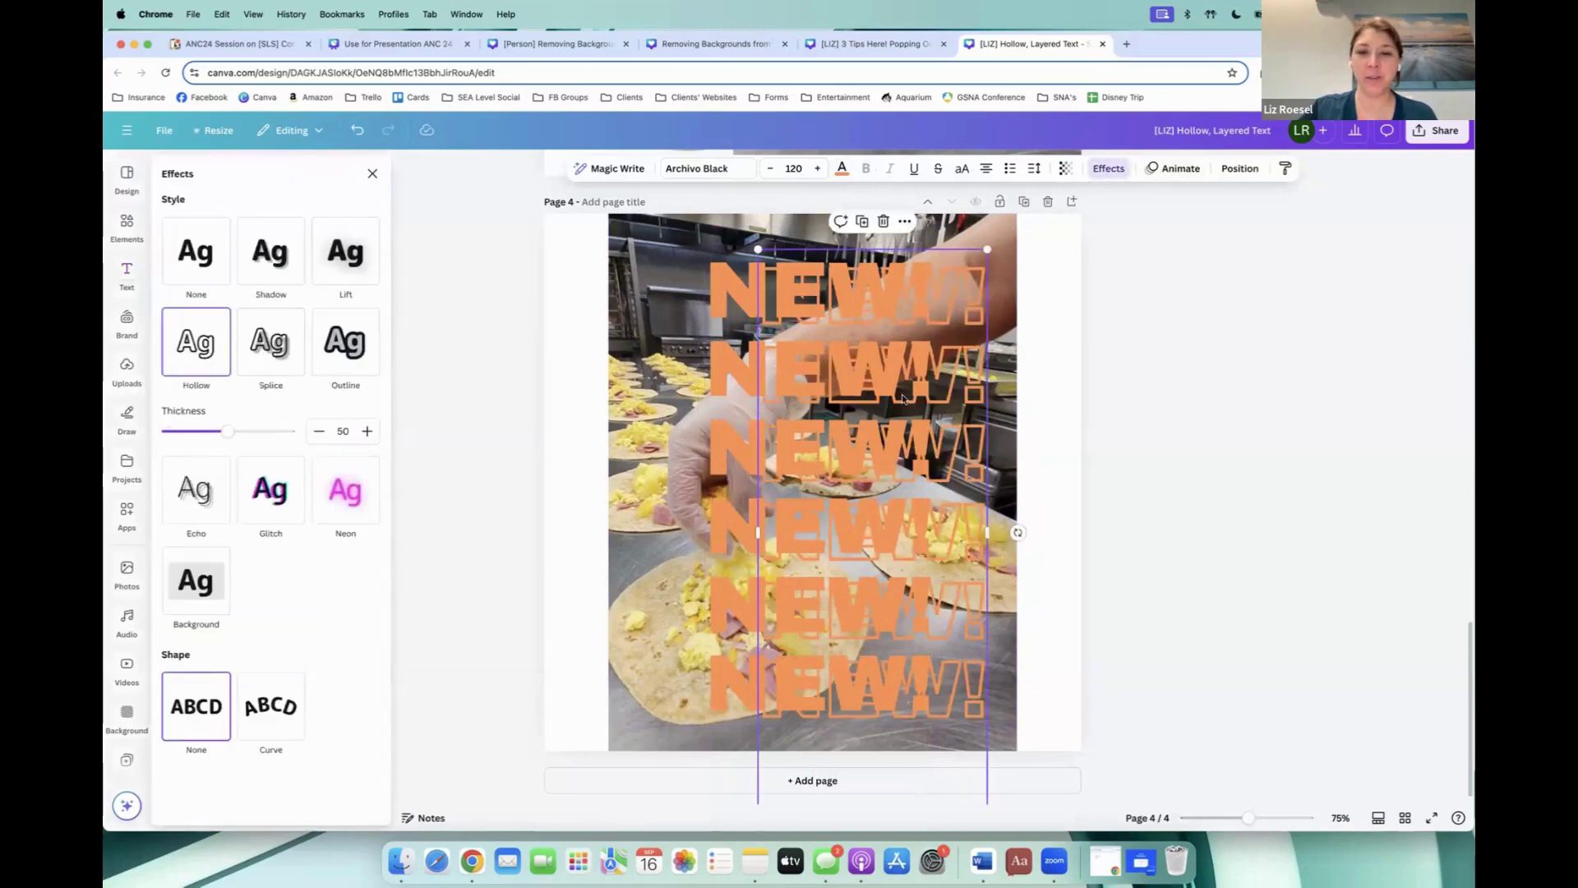
drag(902, 398, 848, 393)
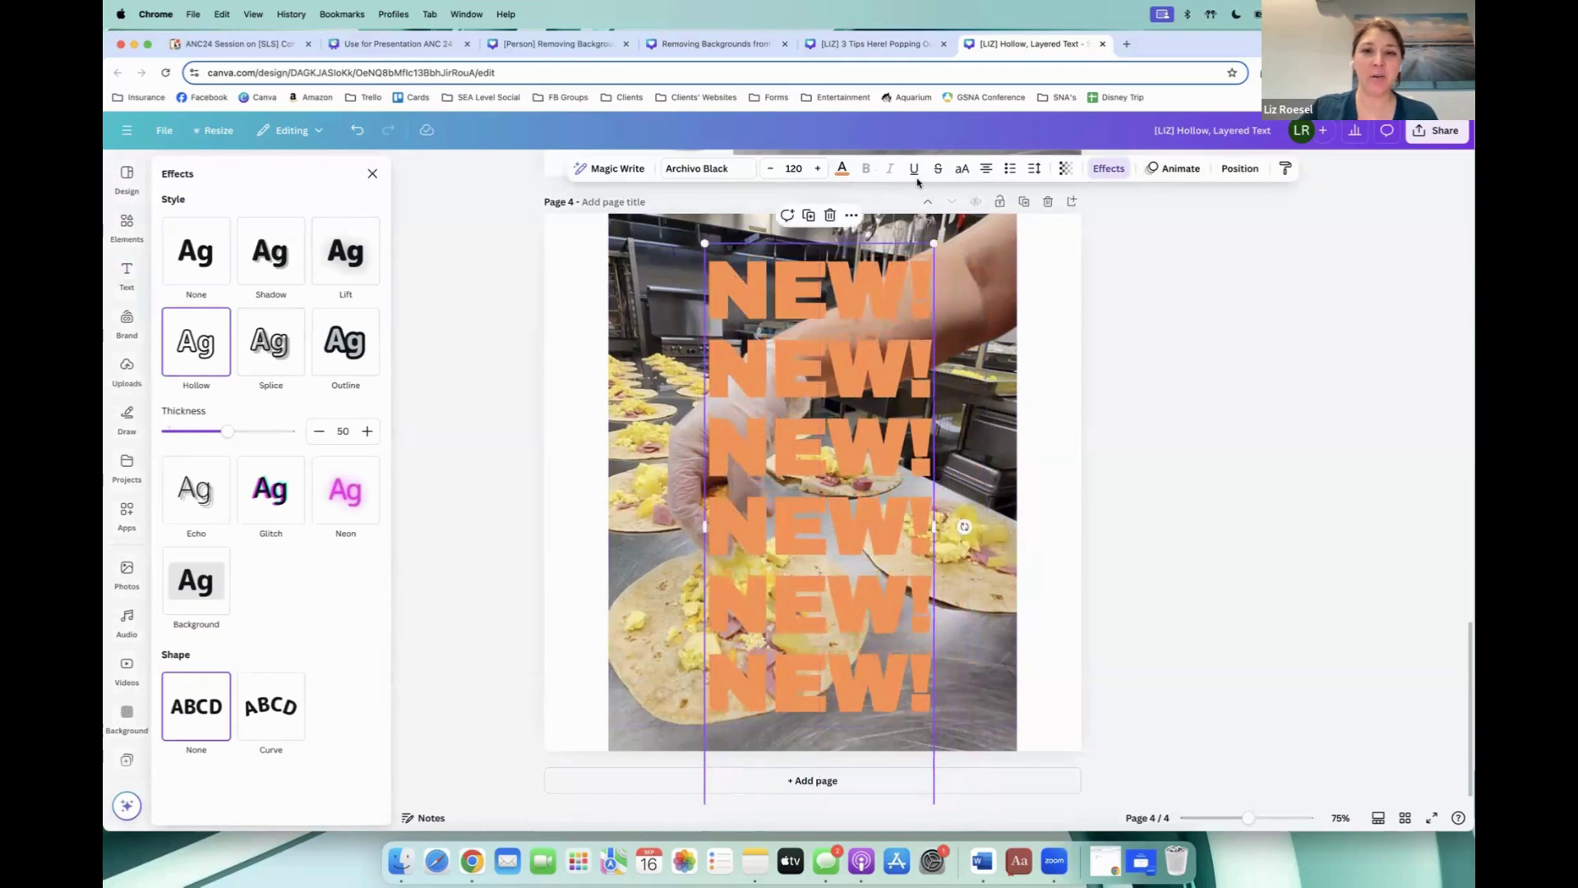
Step: Reorder the layers so the hand and tortilla cutout sits between the hollow NEW! text and the solid NEW! text
click(1234, 170)
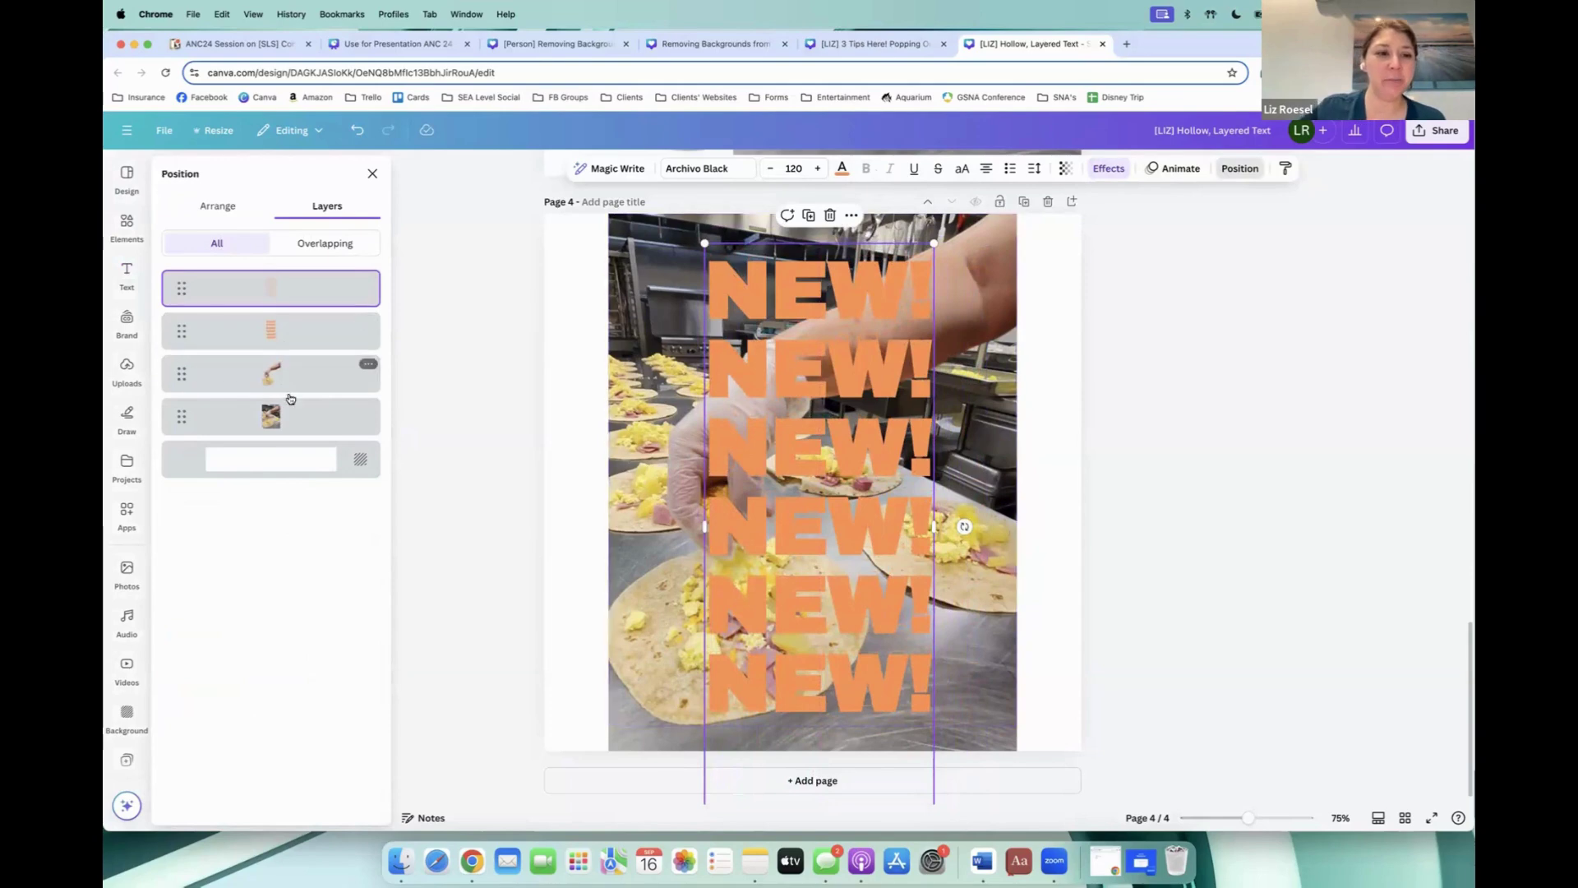
drag(297, 385, 302, 331)
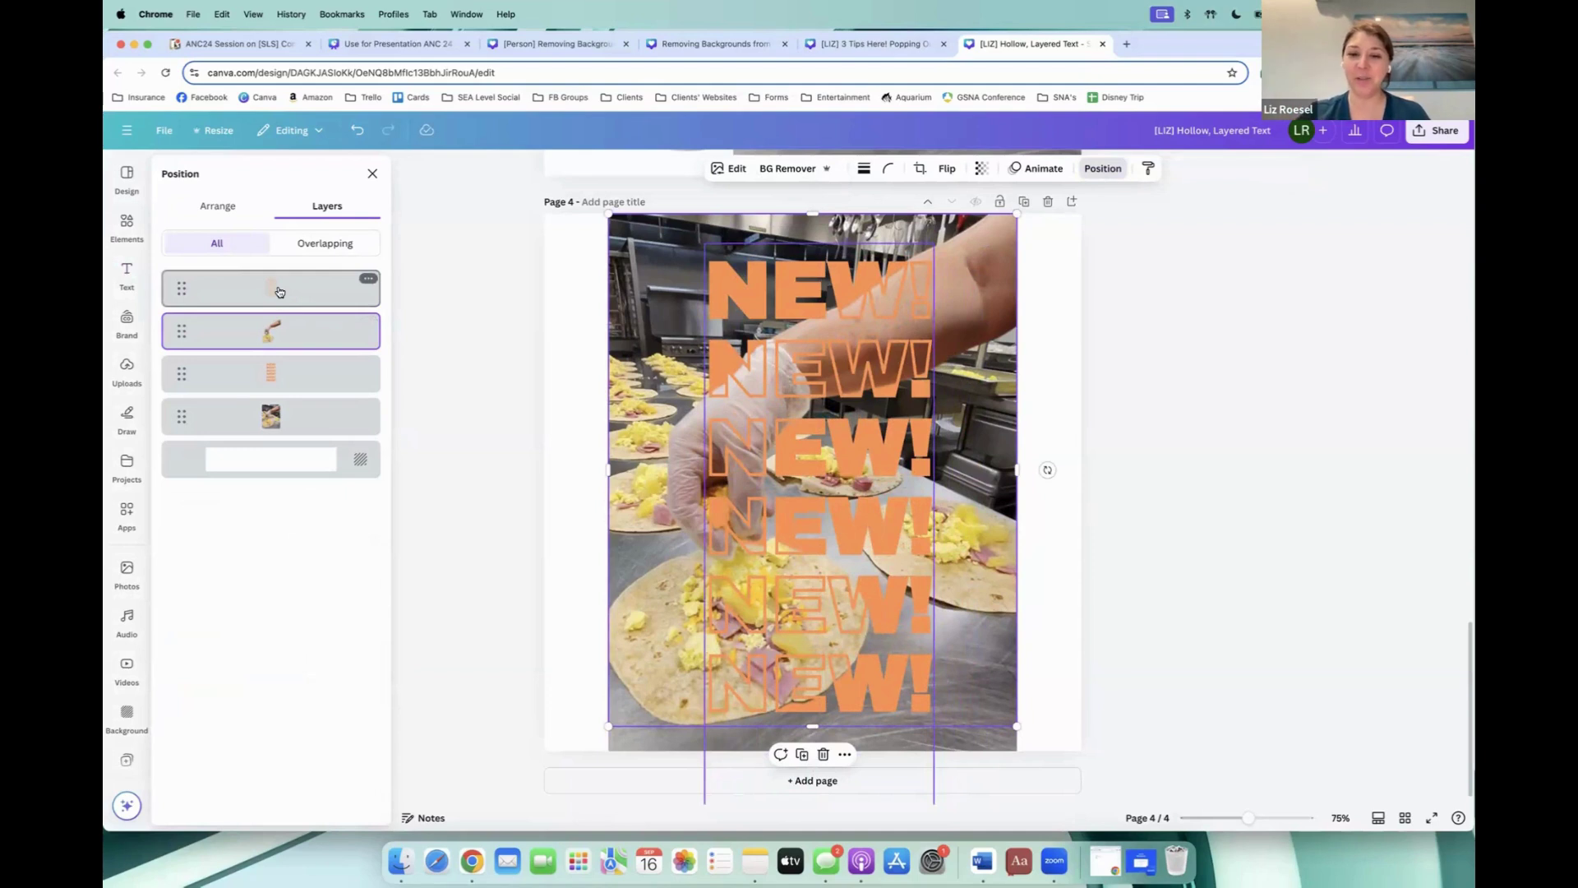
key(t)
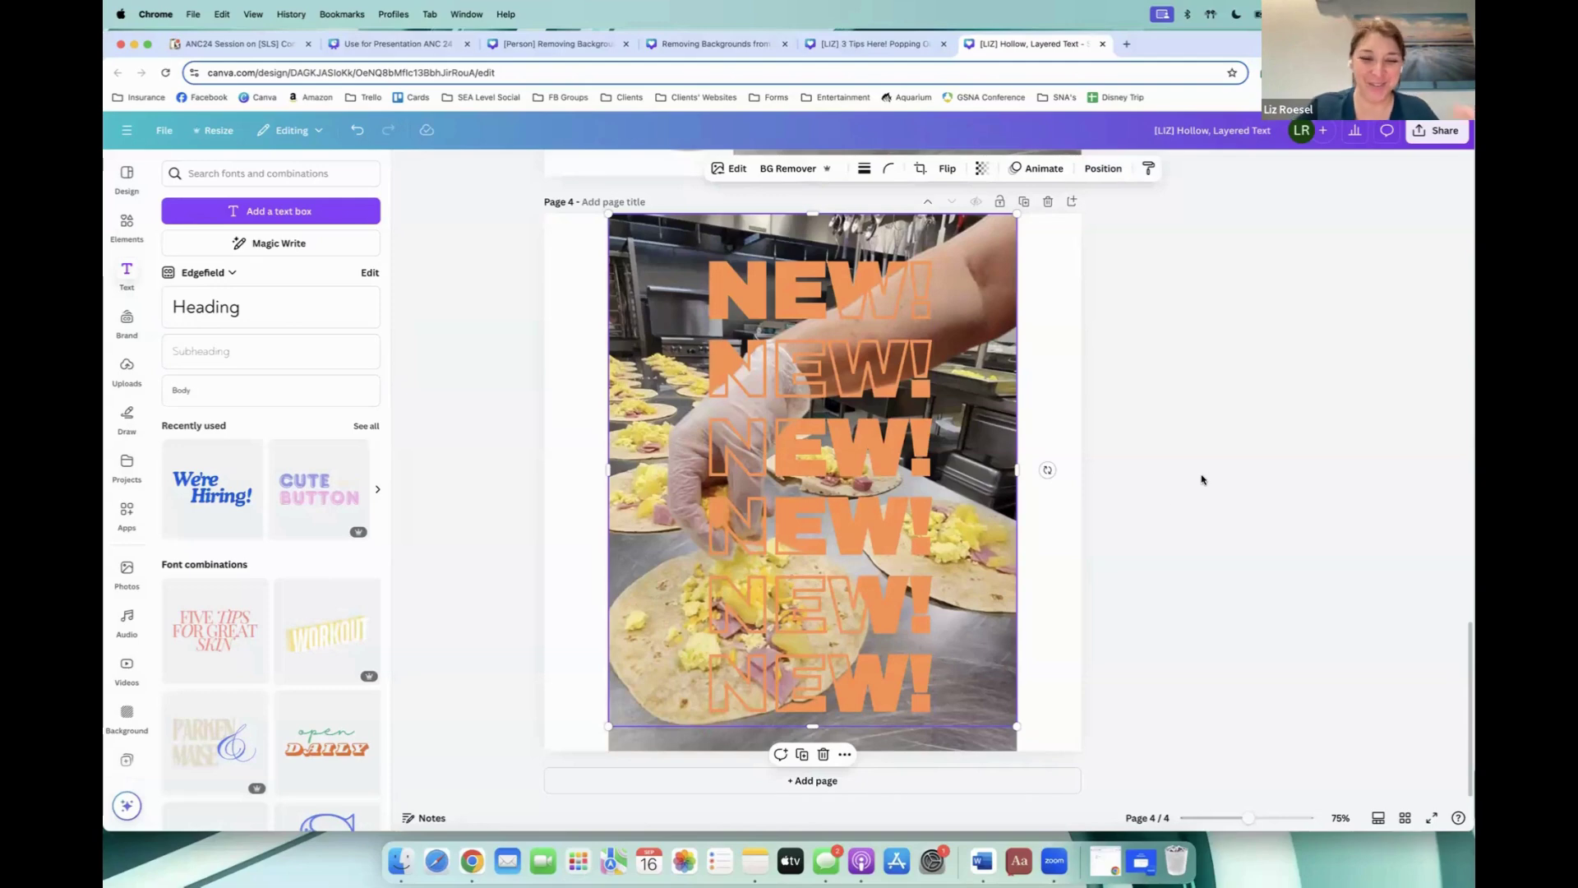
Step: Switch to the ANC 24 presentation design and show page 4, the Canva Hacks to Make Your Marketing POP! slide
click(363, 46)
click(374, 770)
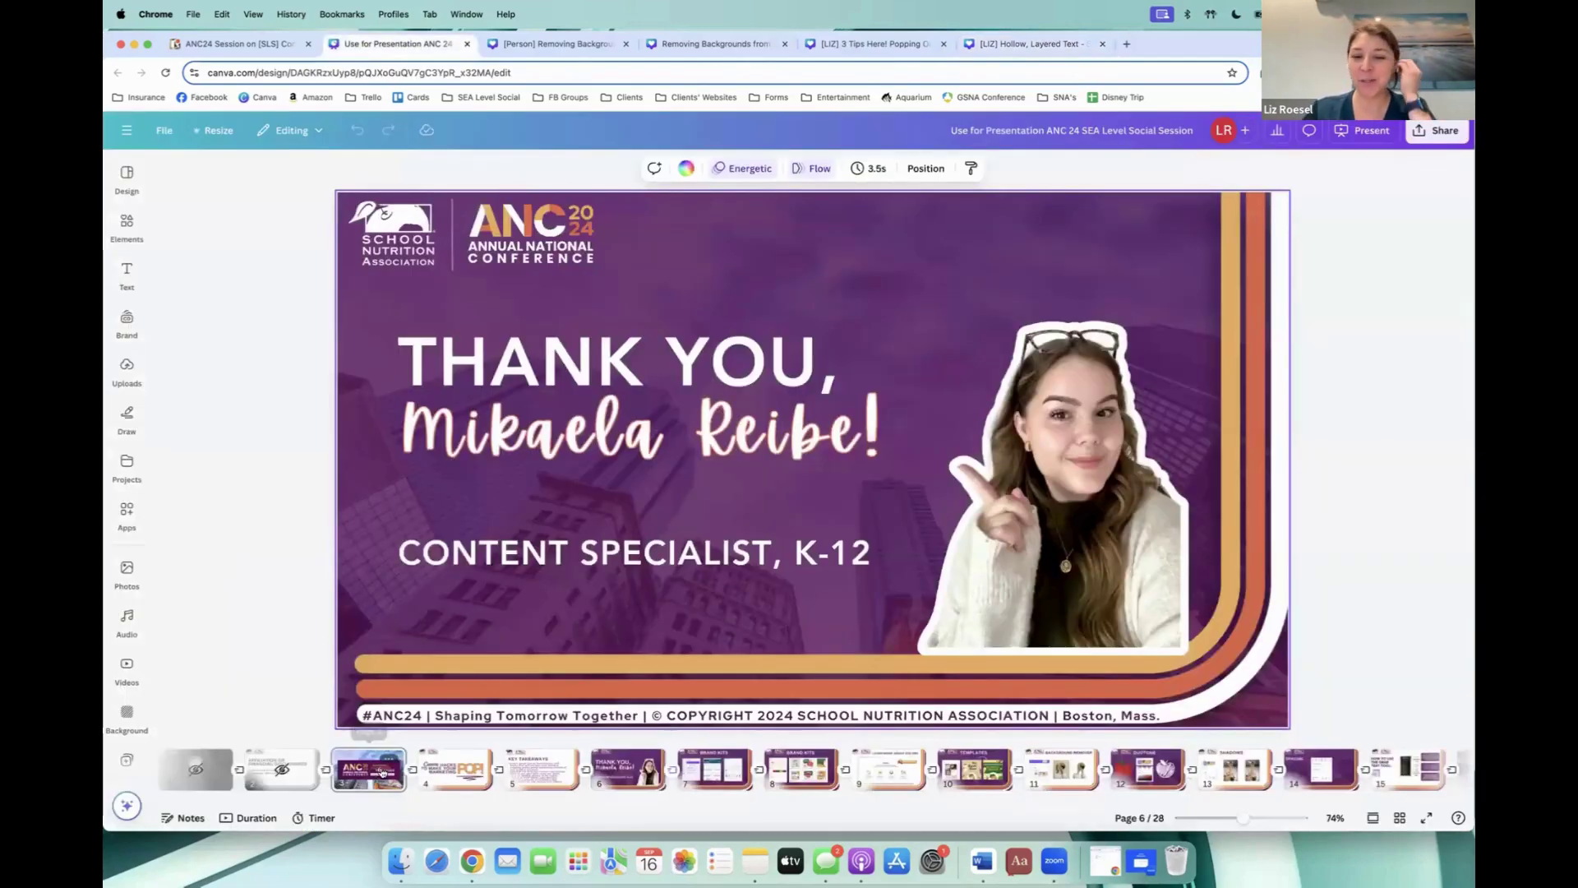
click(456, 770)
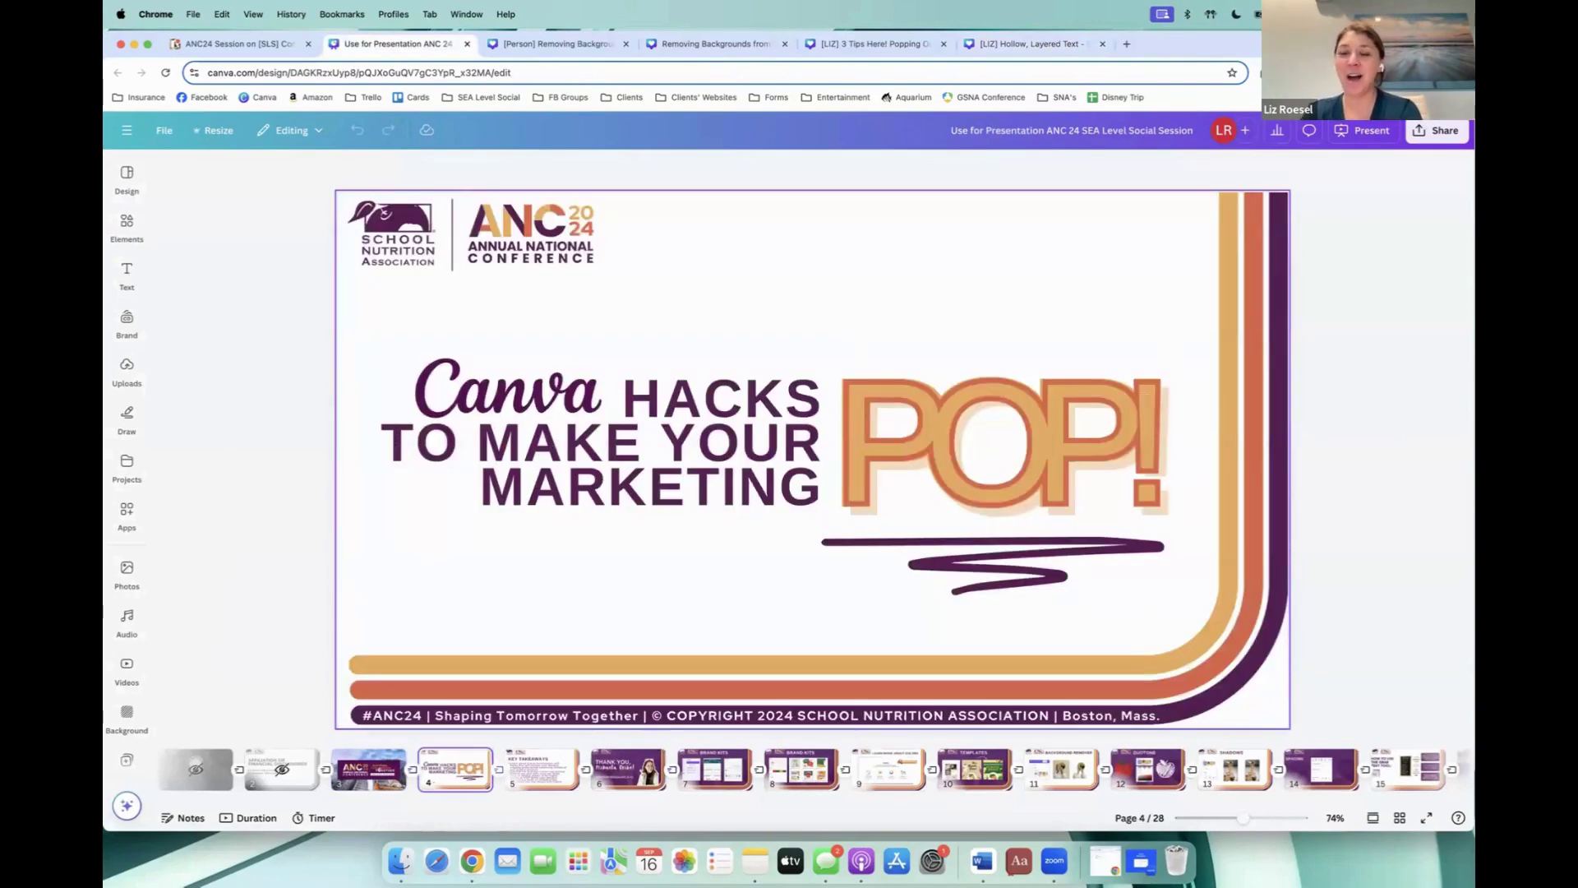